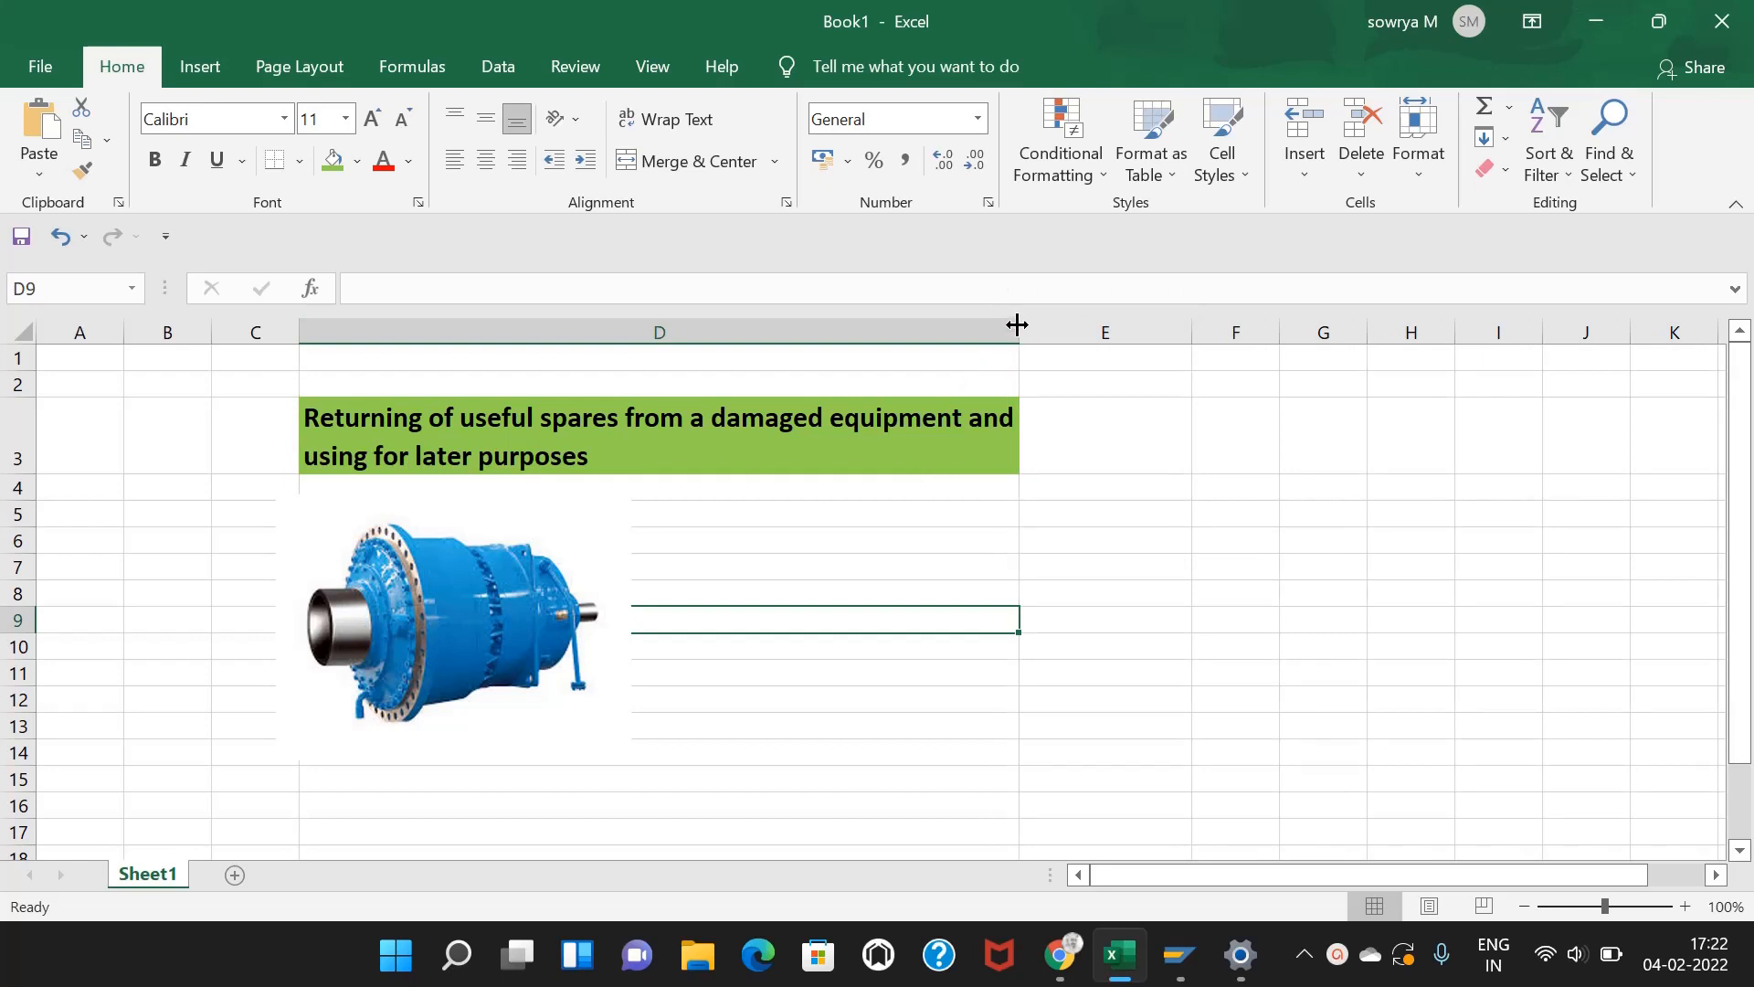
click(1083, 502)
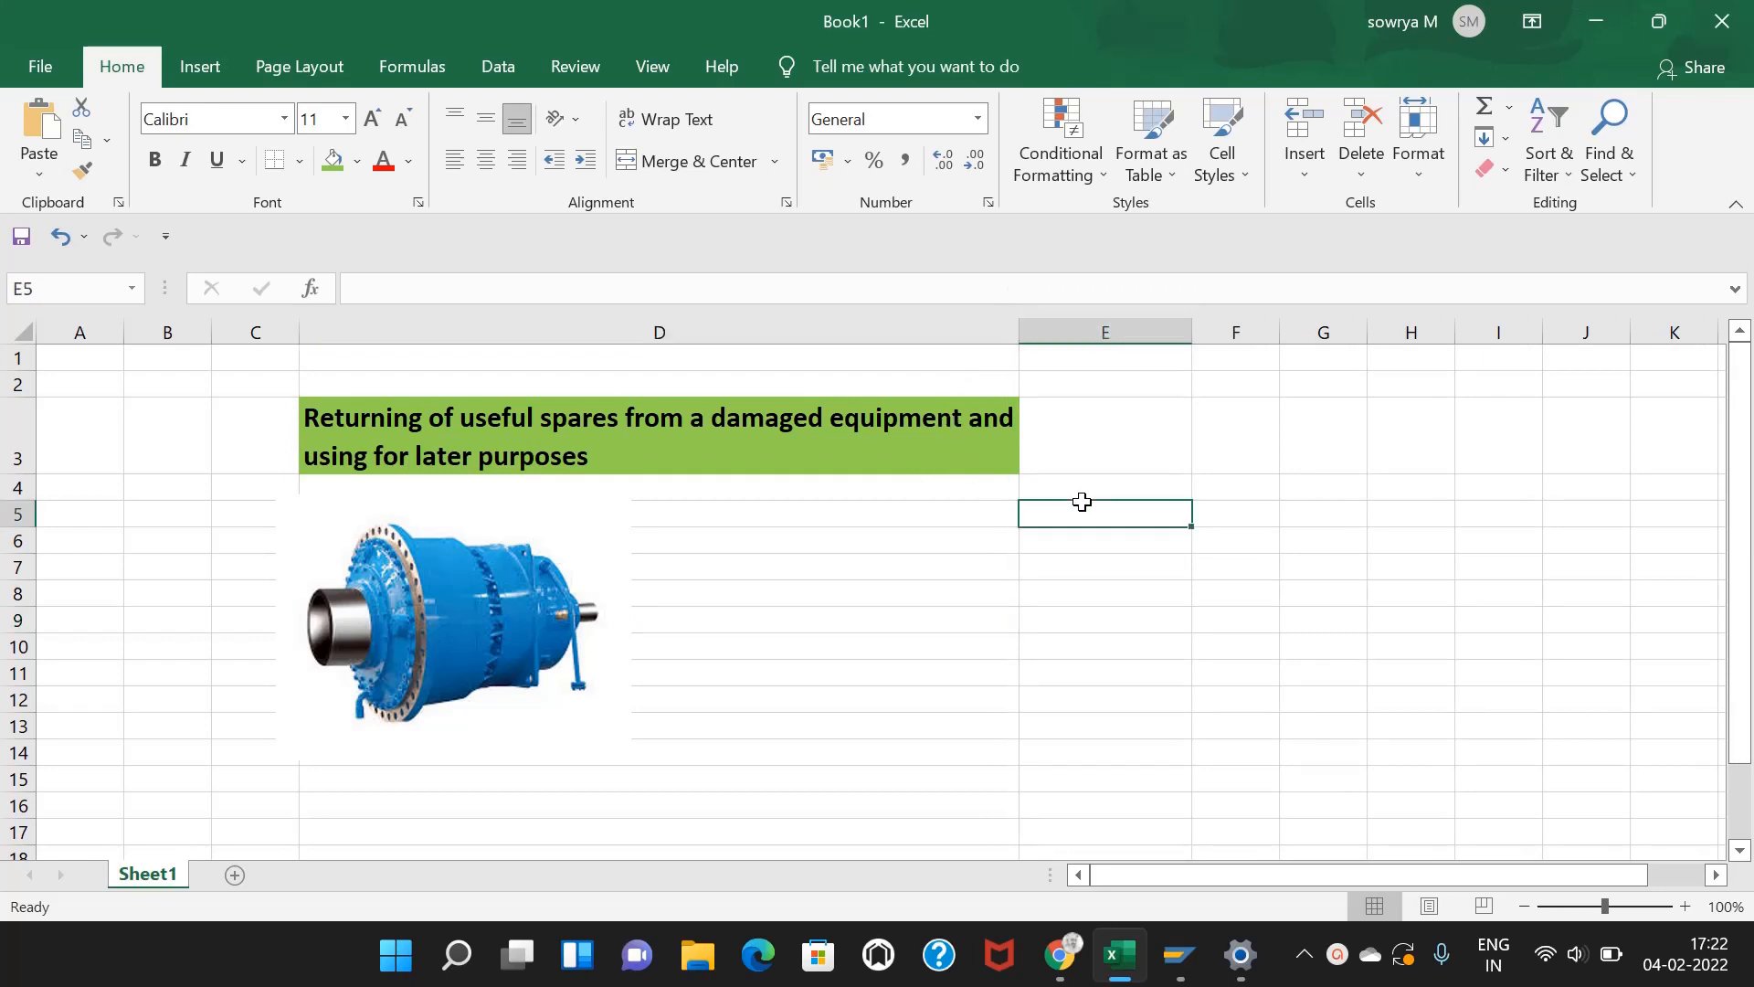
click(1073, 447)
click(862, 446)
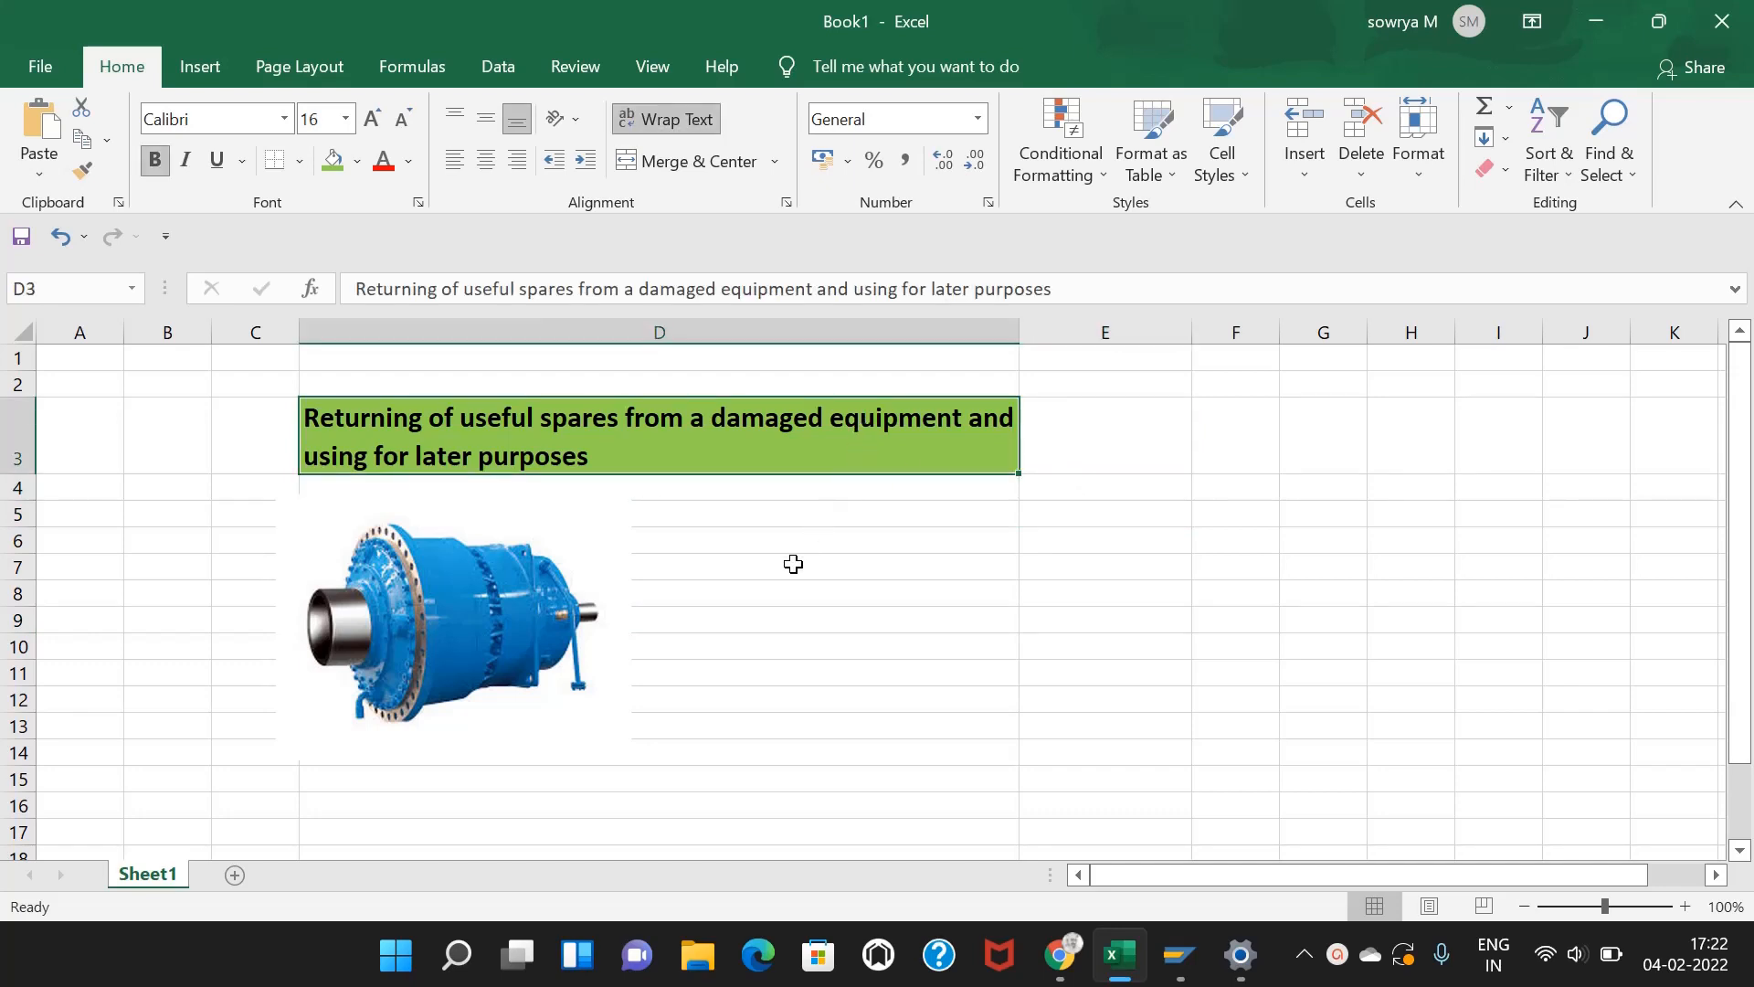
Step: Shift the gearbox picture slightly right so its edge lines up with the start of column D
click(567, 584)
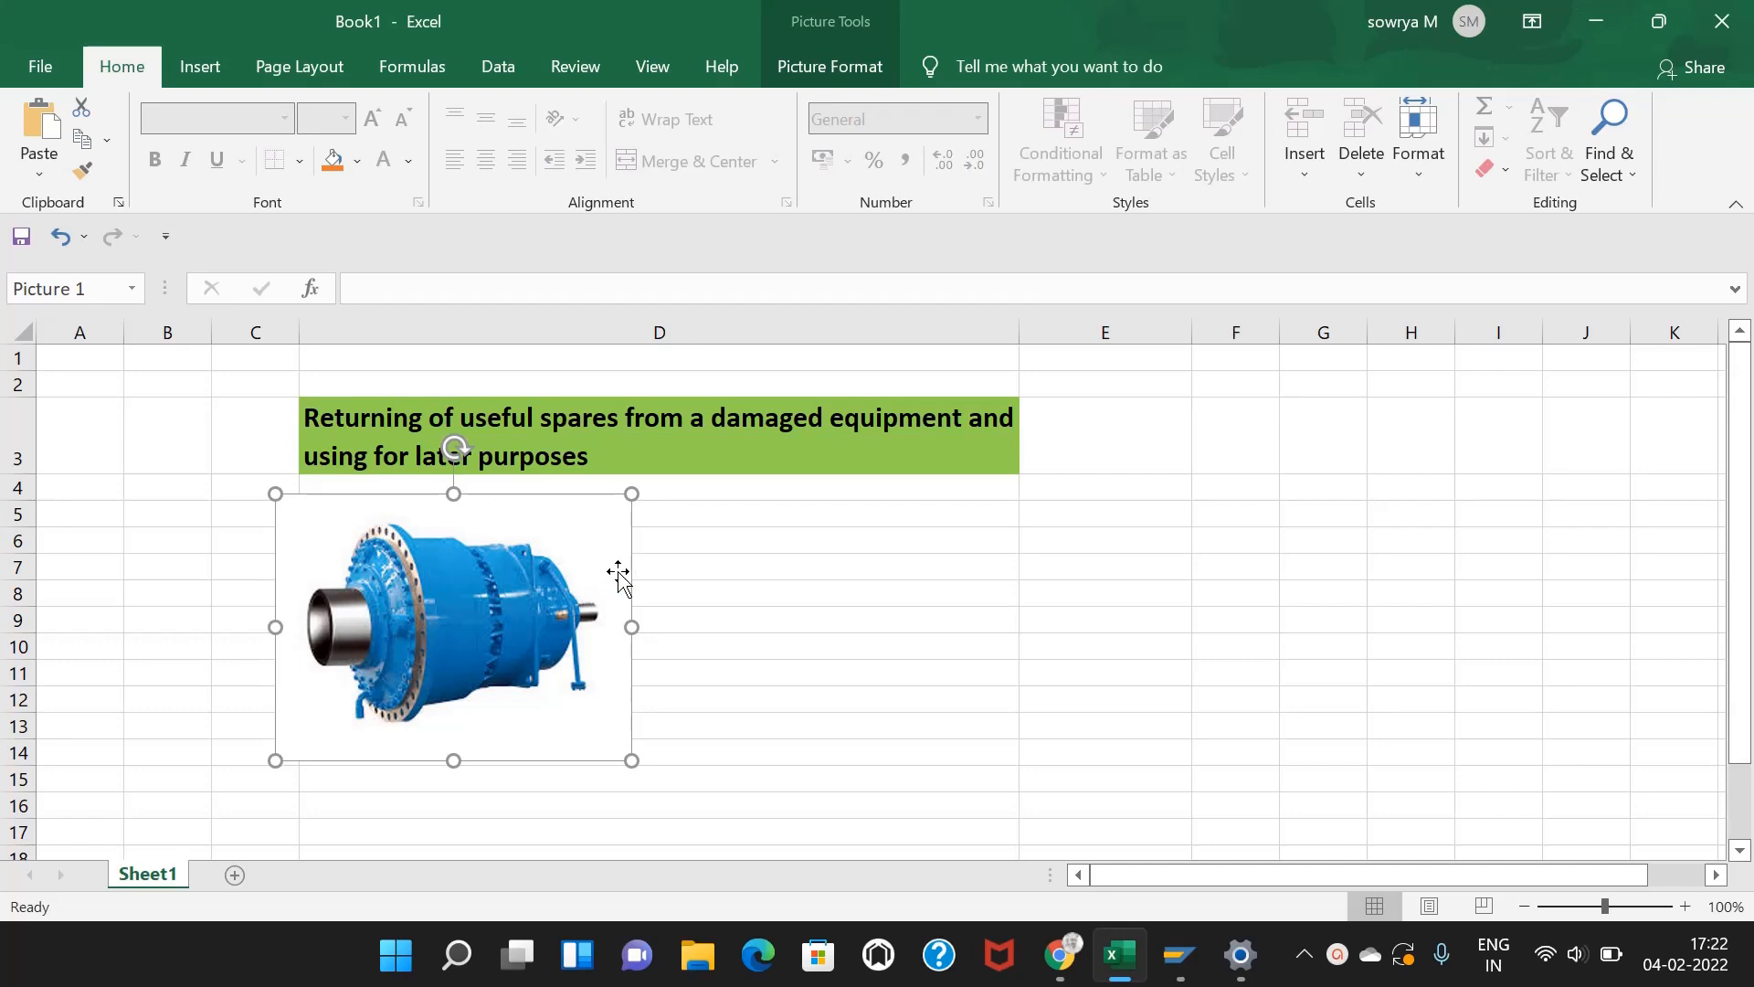
mouse_move(578, 585)
mouse_down()
mouse_move(617, 582)
mouse_move(600, 584)
mouse_up()
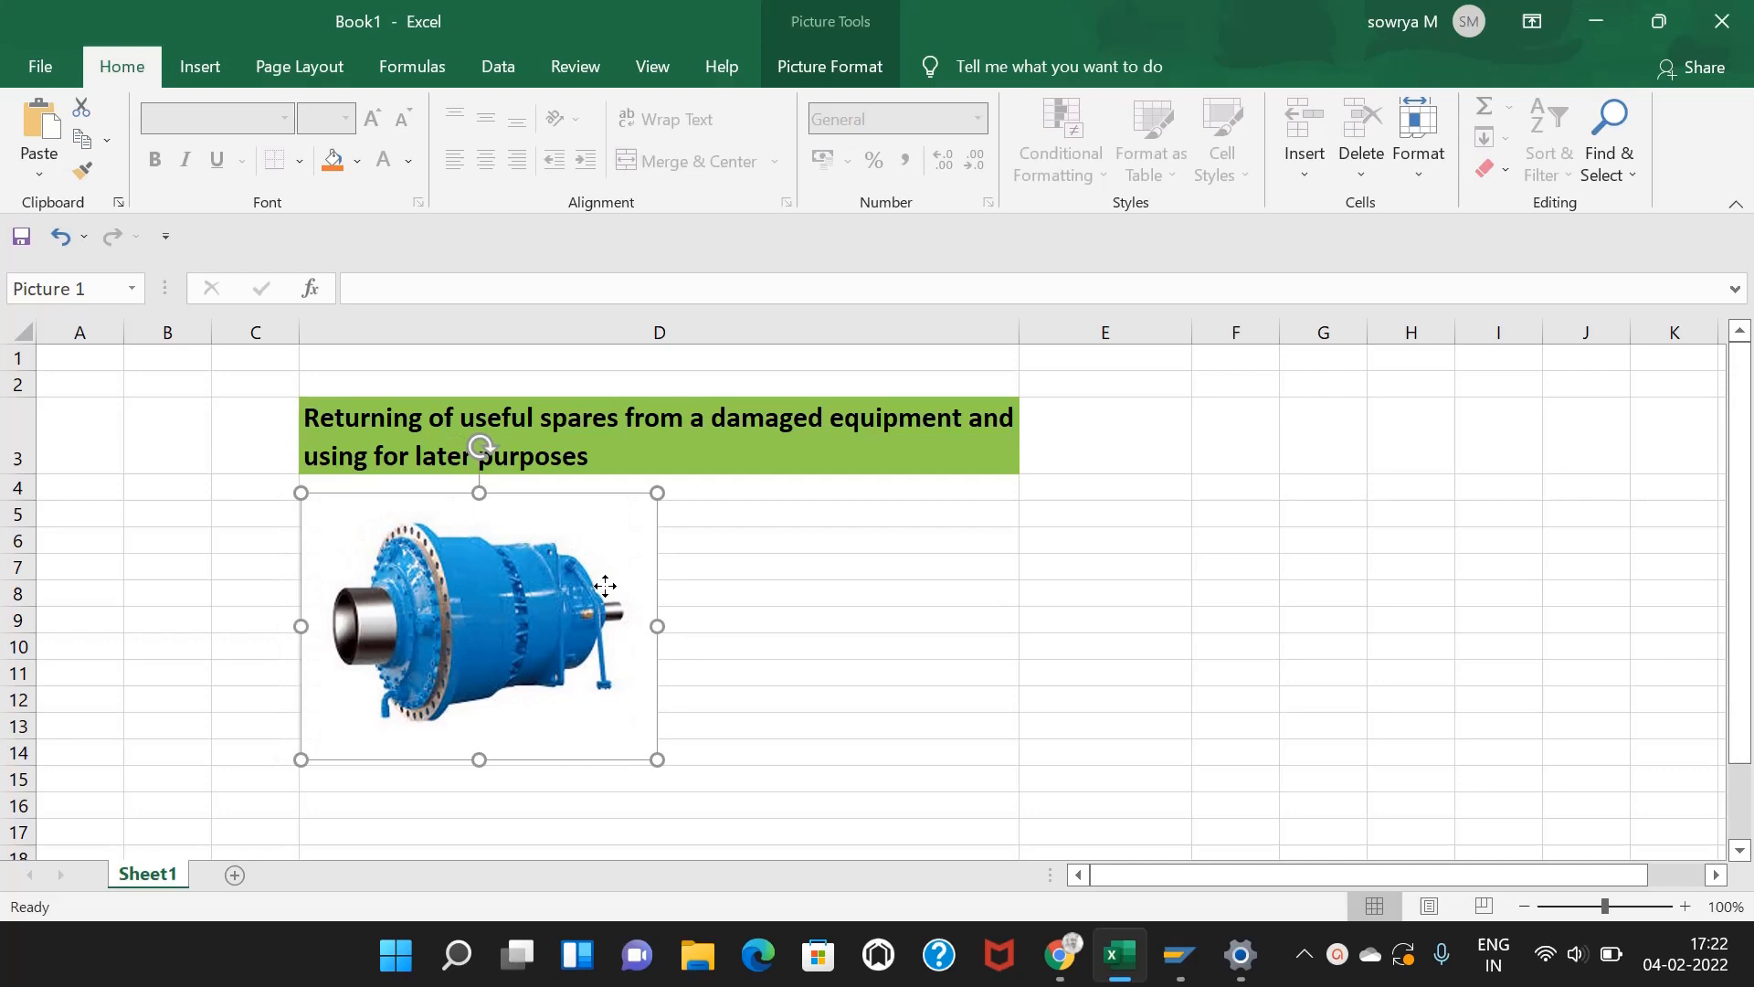
click(726, 543)
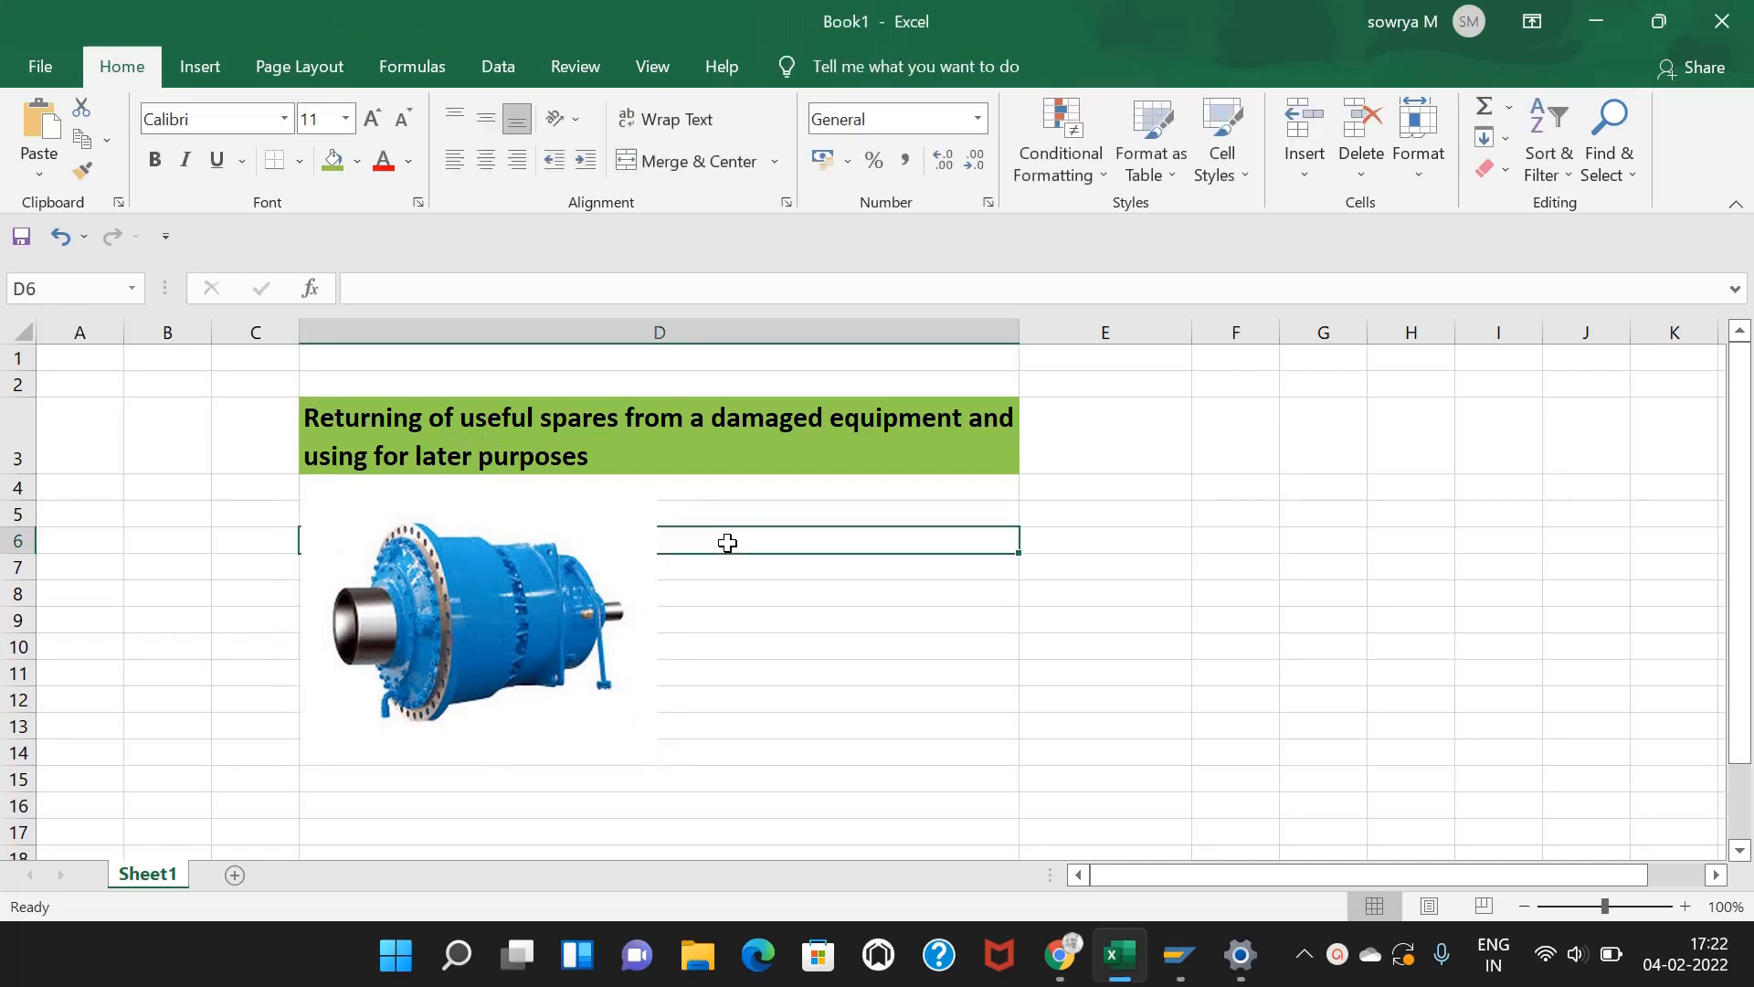
click(599, 556)
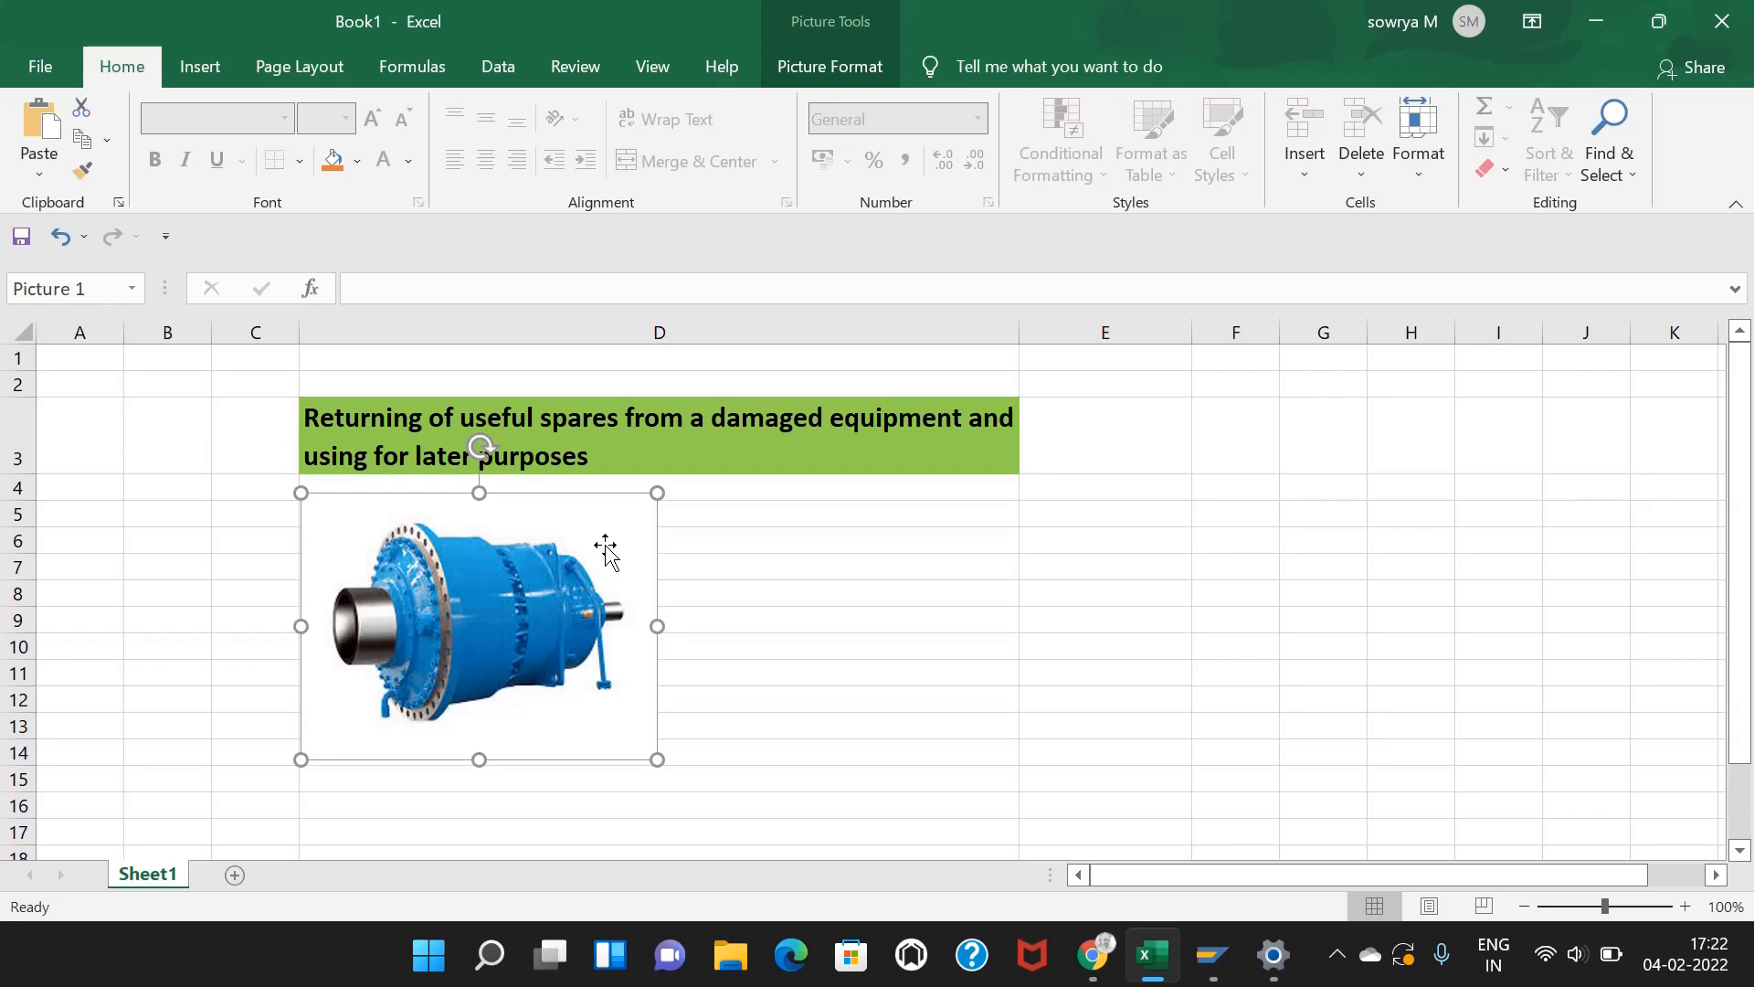
click(752, 567)
Step: Enter the label "Planetory gear box" in cell E6
click(1029, 537)
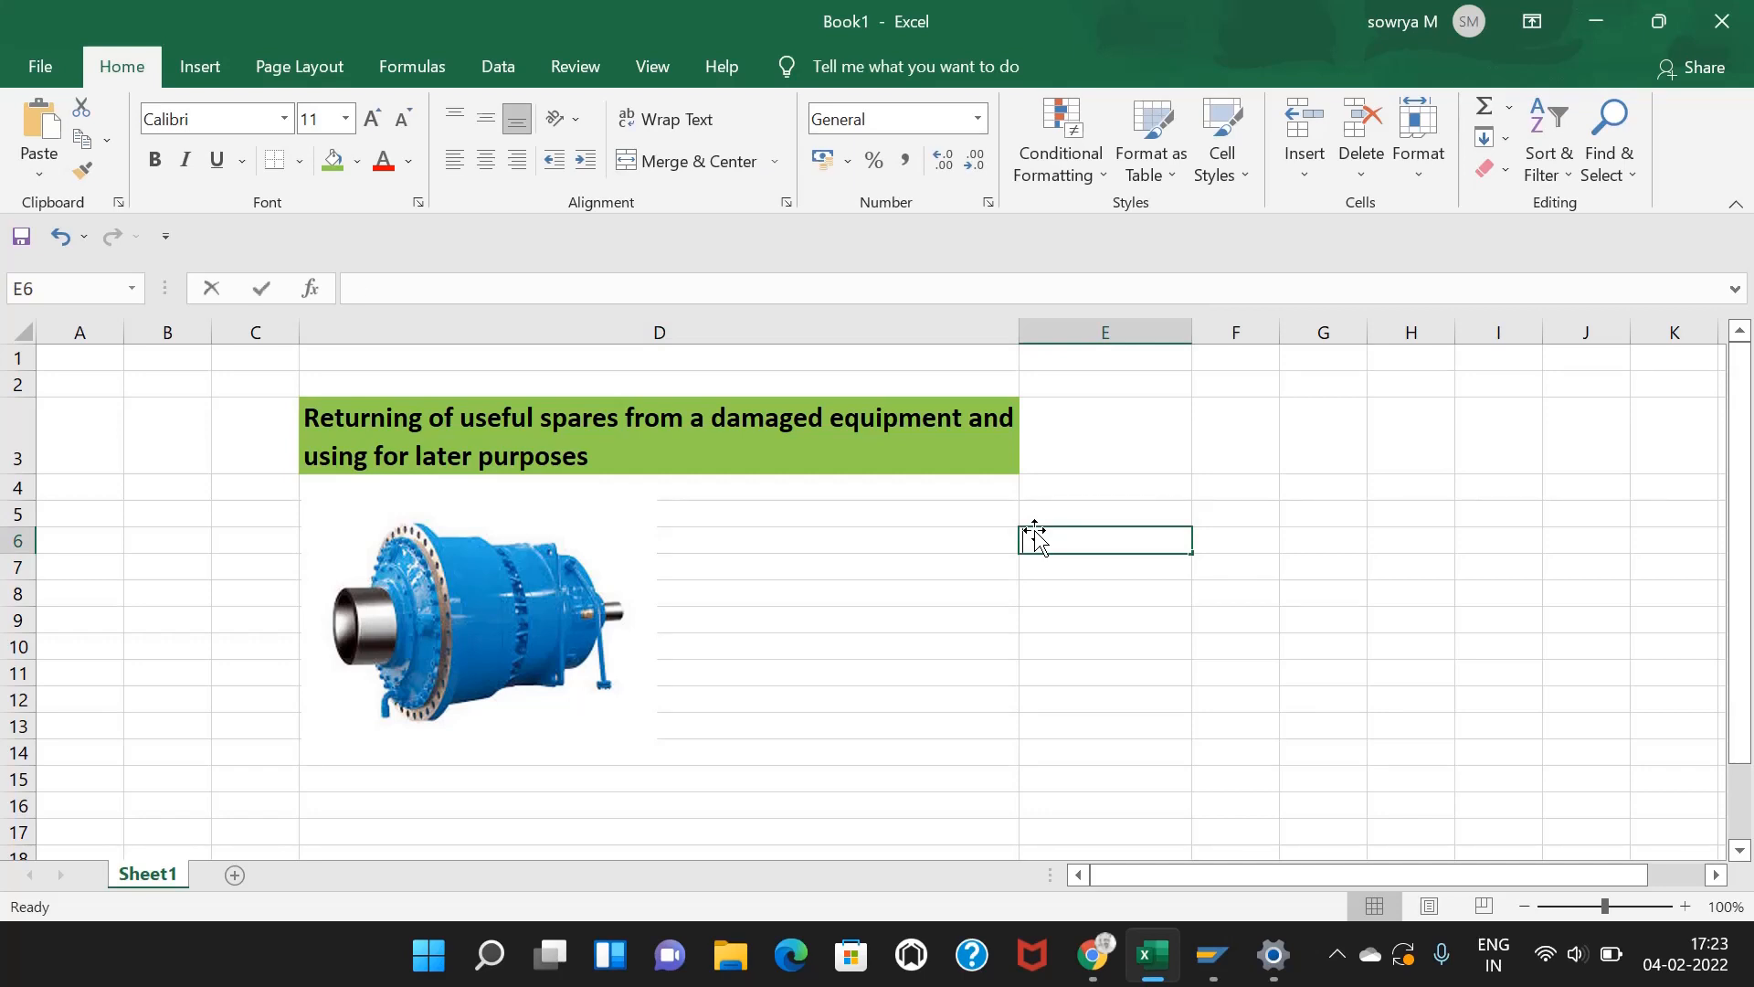
text(1. S)
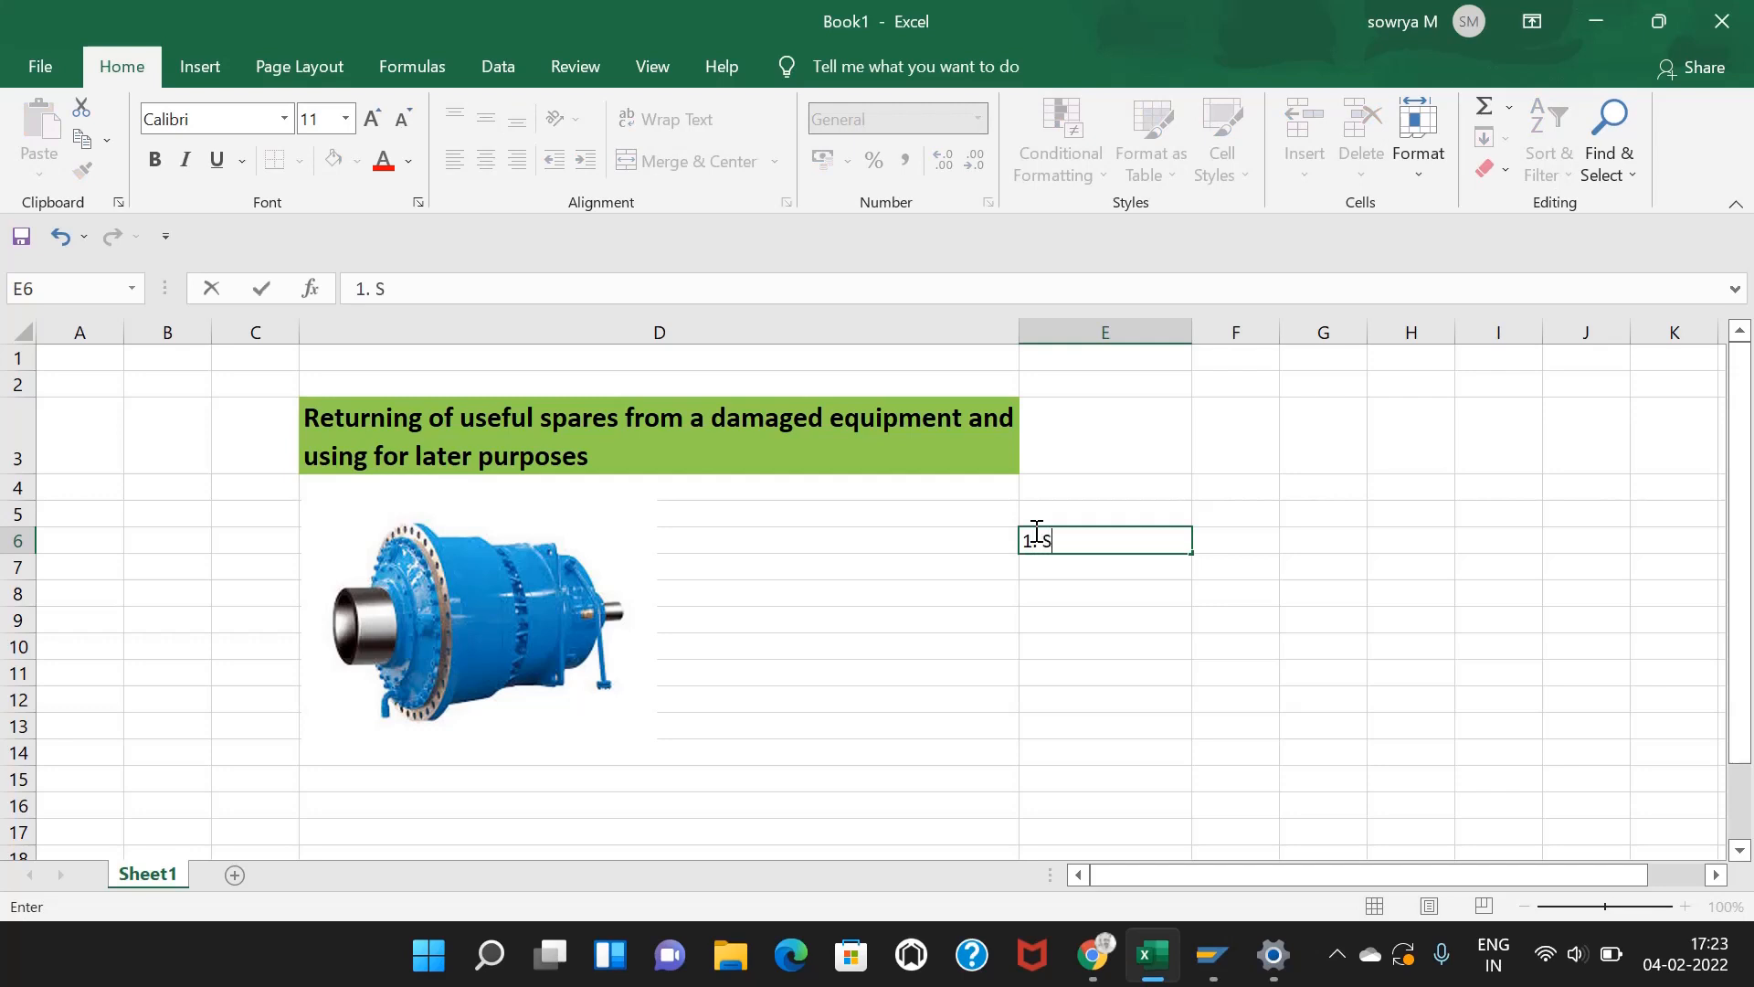
text(h)
key(BackSpace)
key(BackSpace)
key(BackSpace)
text(Planetory gea)
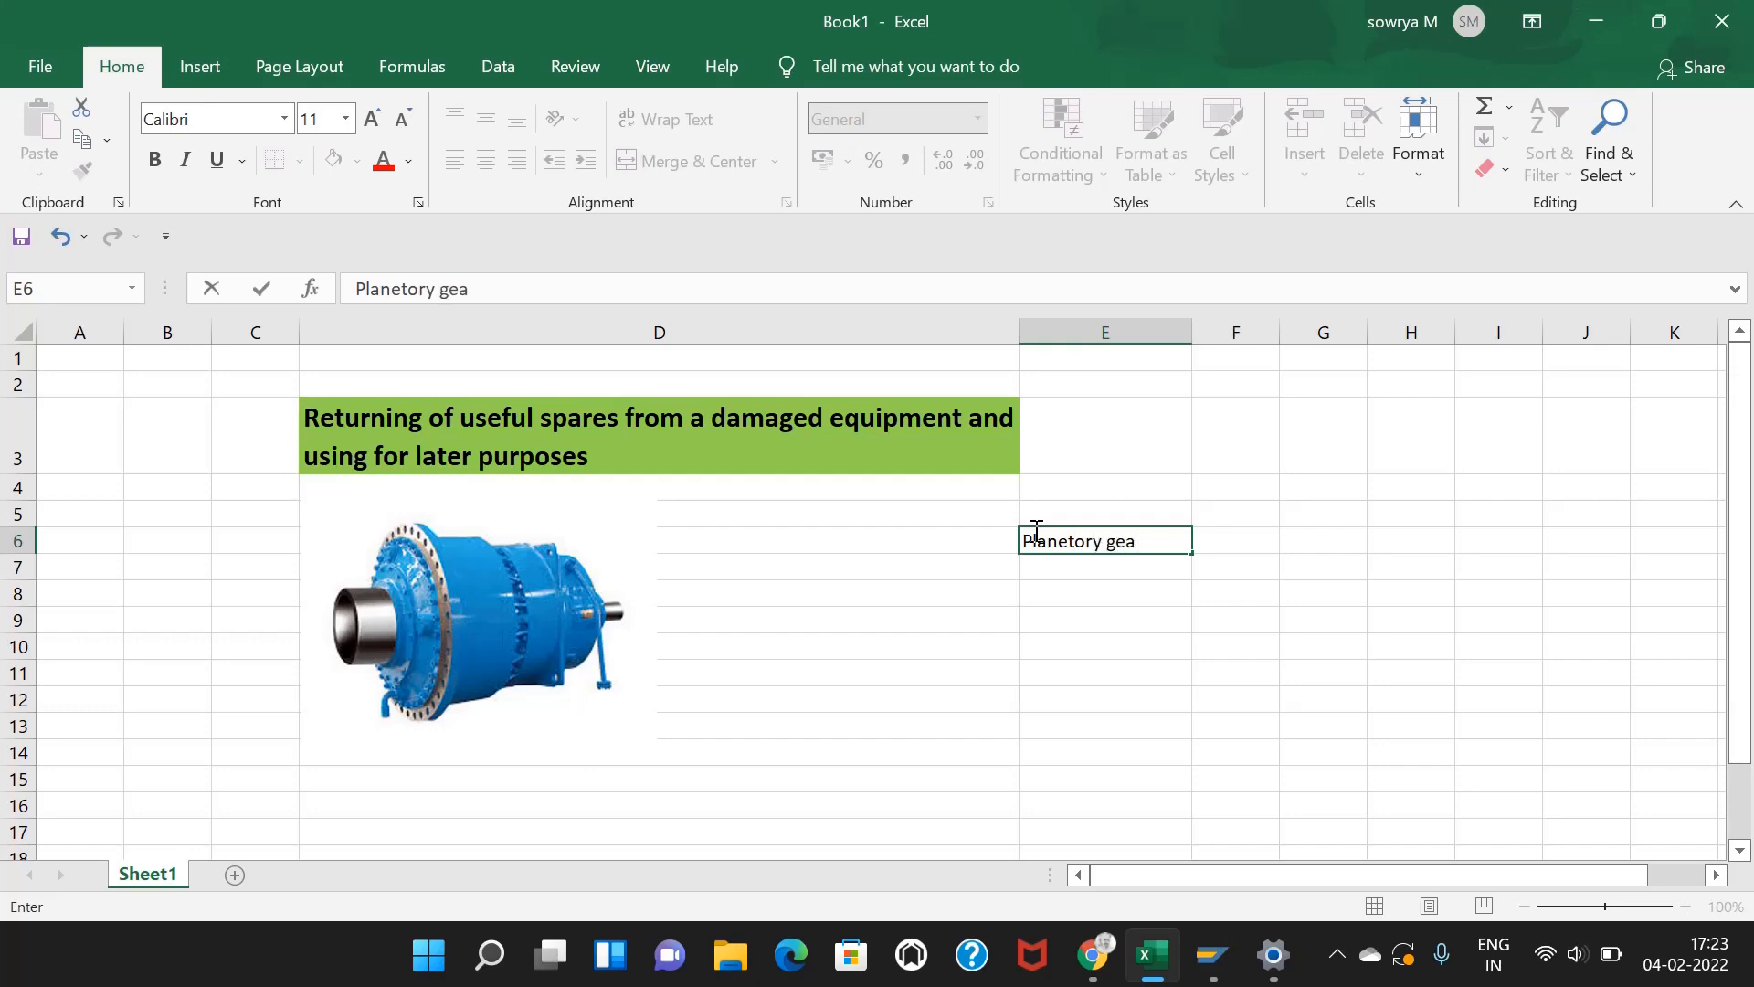
text(r box)
Step: List the gearbox spares by entering "1. shaft" in E8 and "2. gears" in E9
click(1045, 591)
text(1)
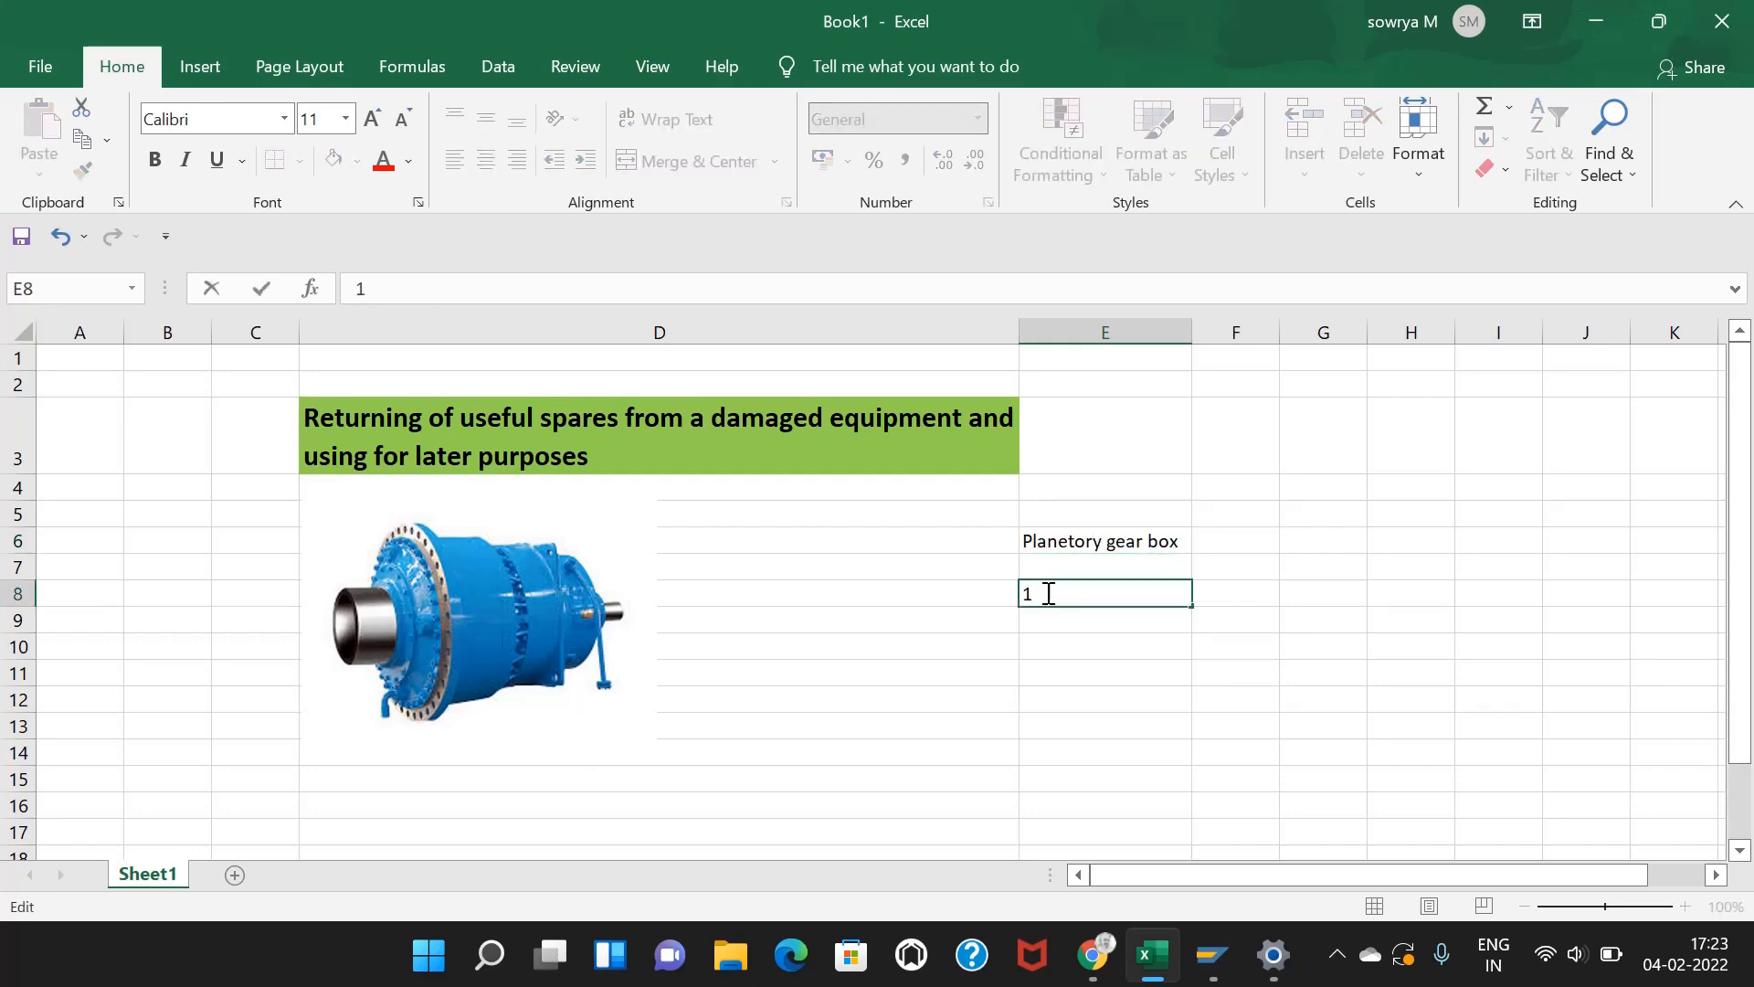
text(. shaft)
click(1041, 616)
text(2.)
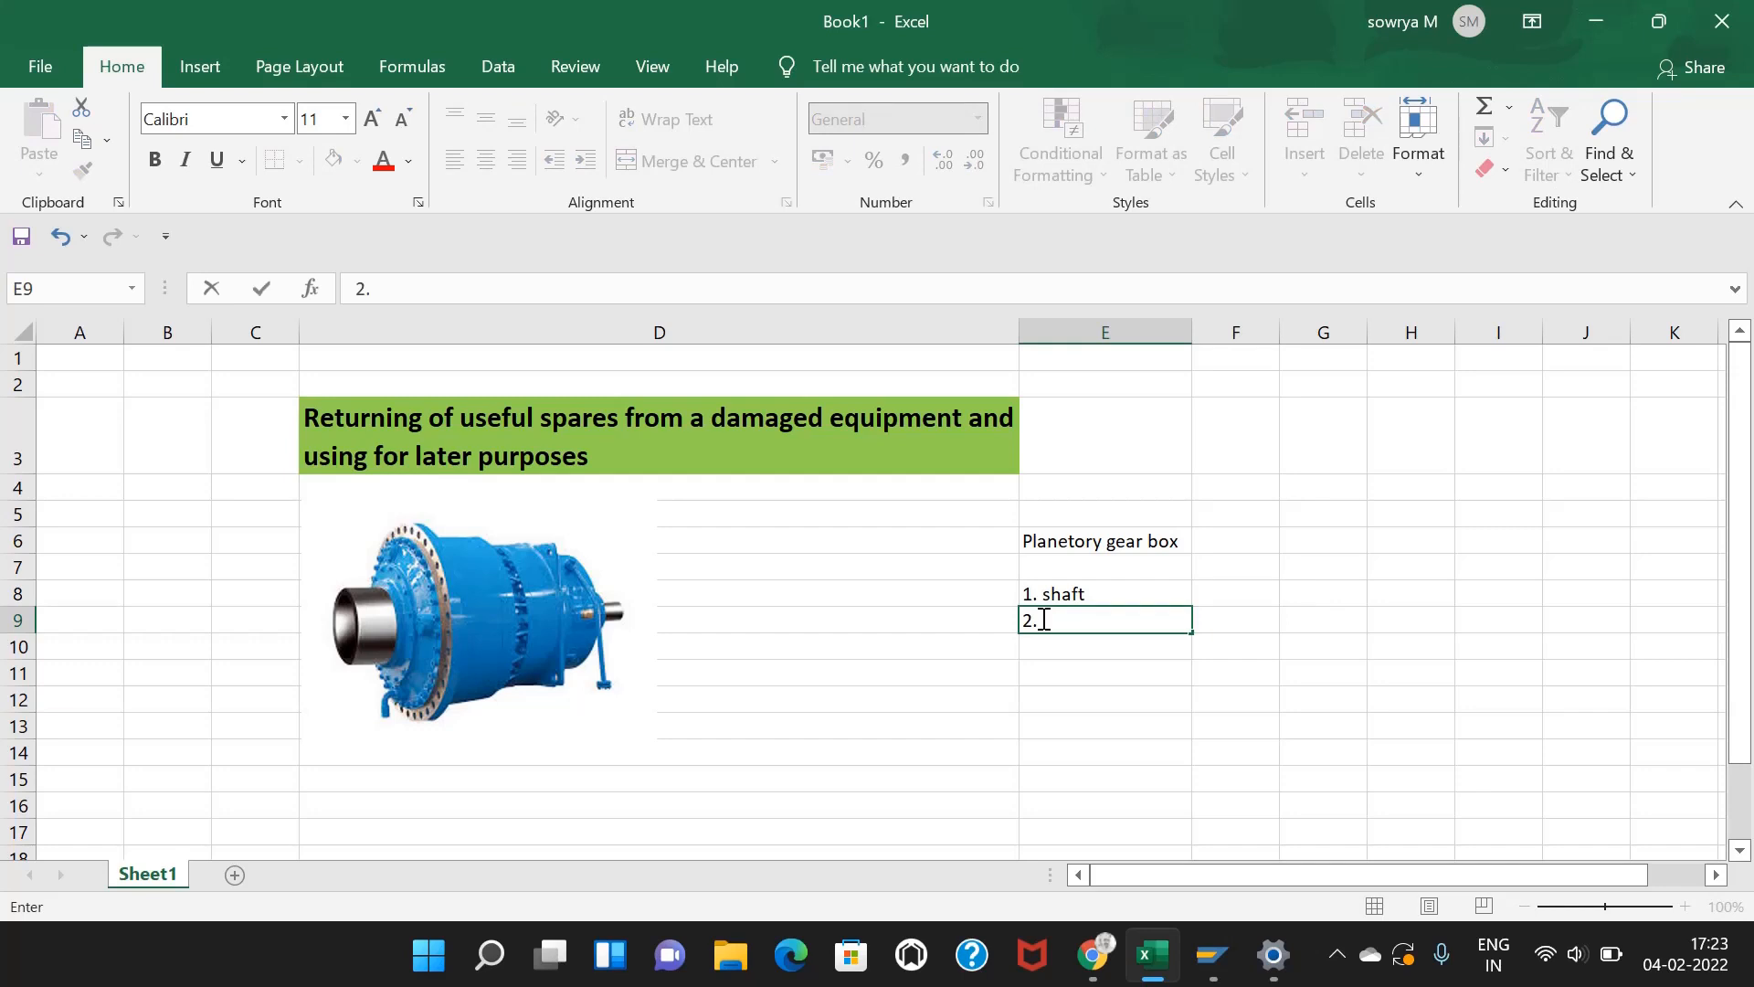
text( gears)
click(1050, 671)
Step: Fill the two spare-part cells E8:E9 with a light gold colour
drag(1107, 589, 1074, 615)
click(1073, 667)
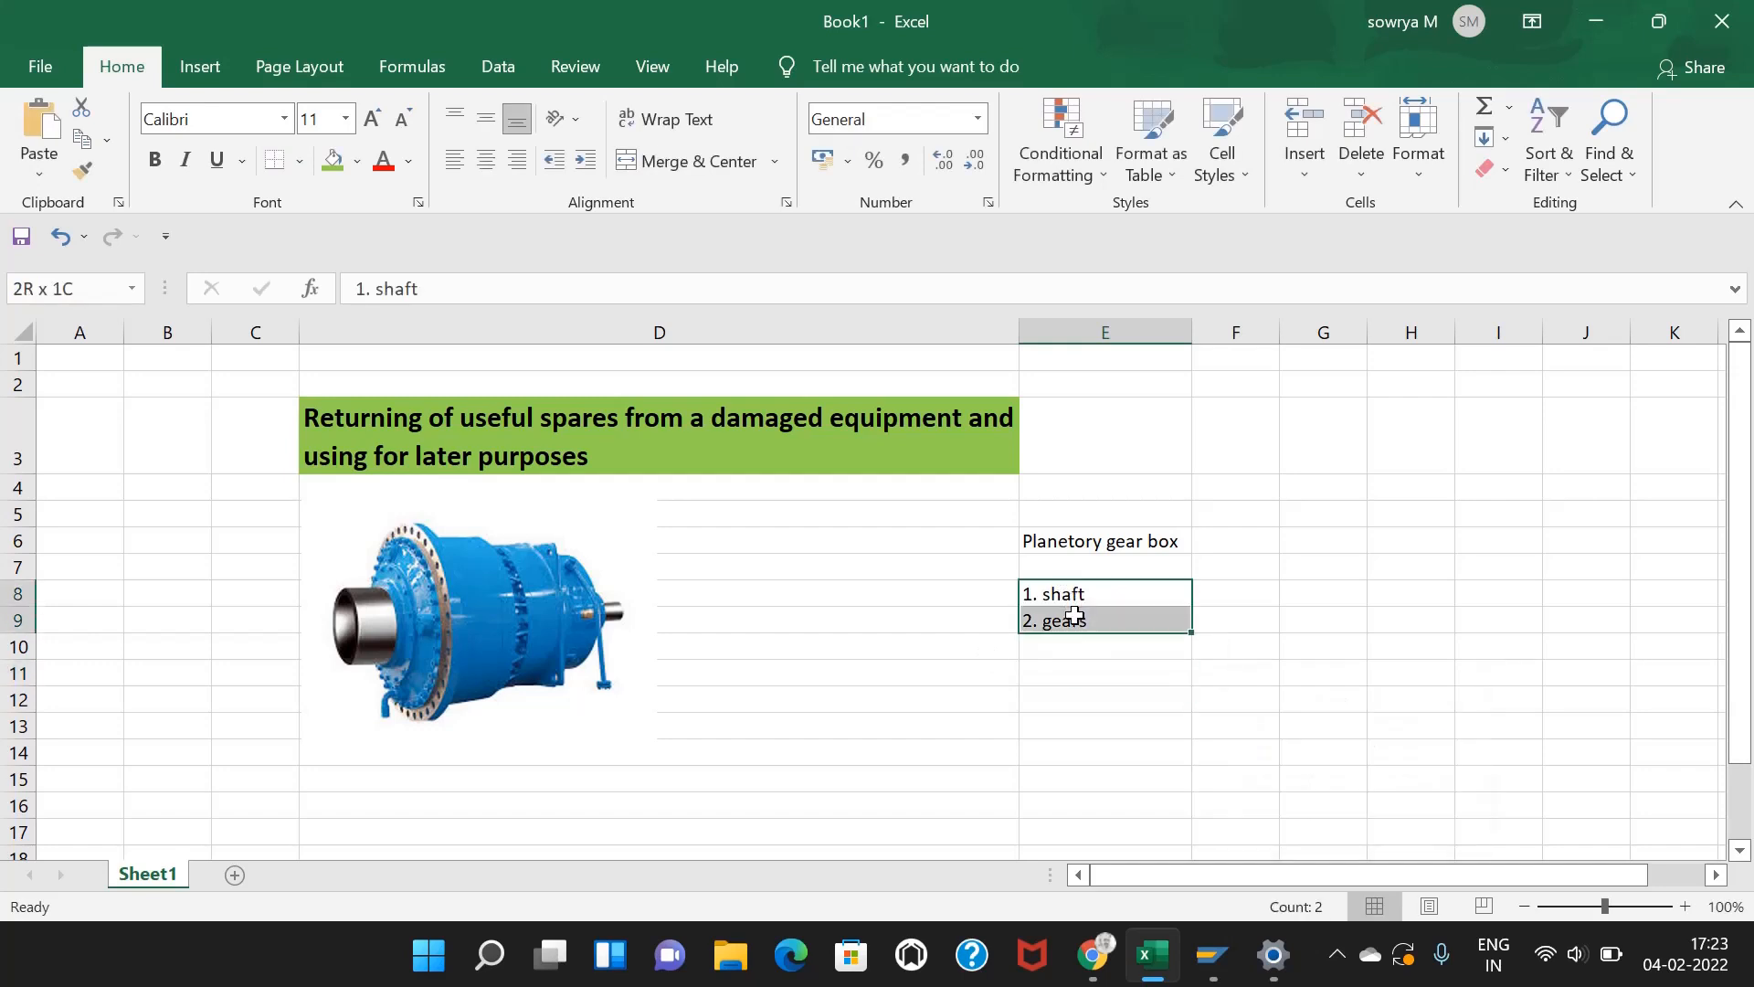
click(356, 161)
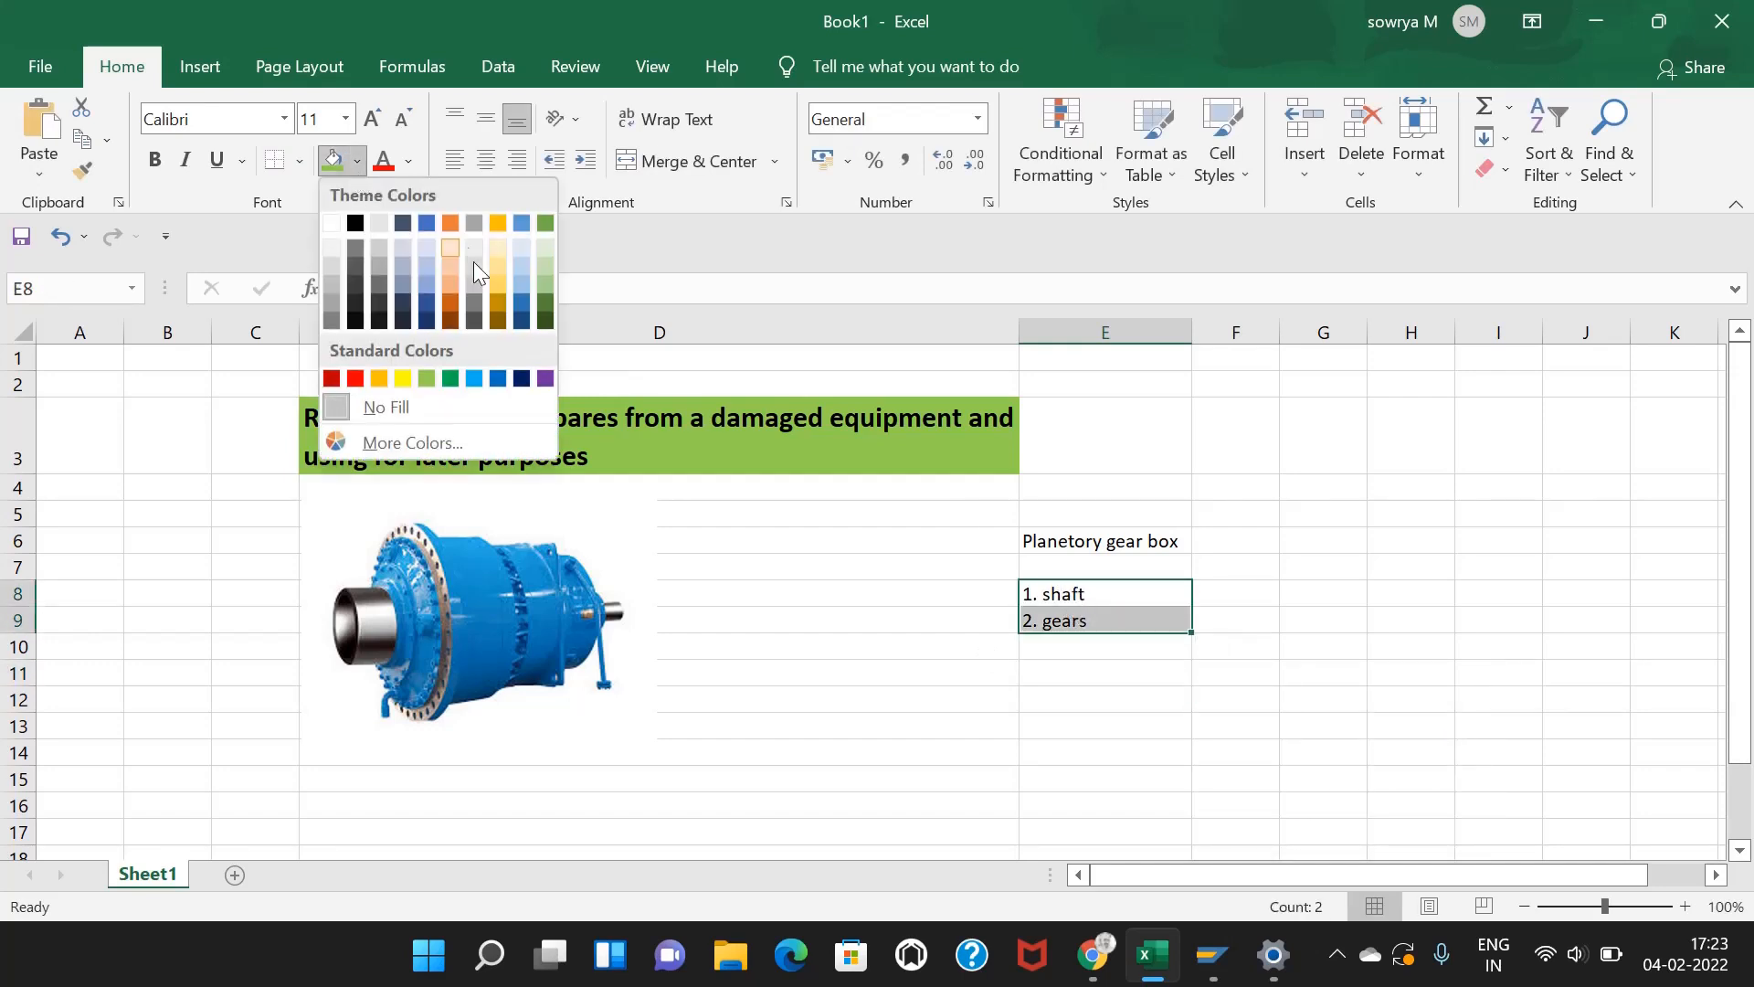
click(498, 281)
click(1323, 567)
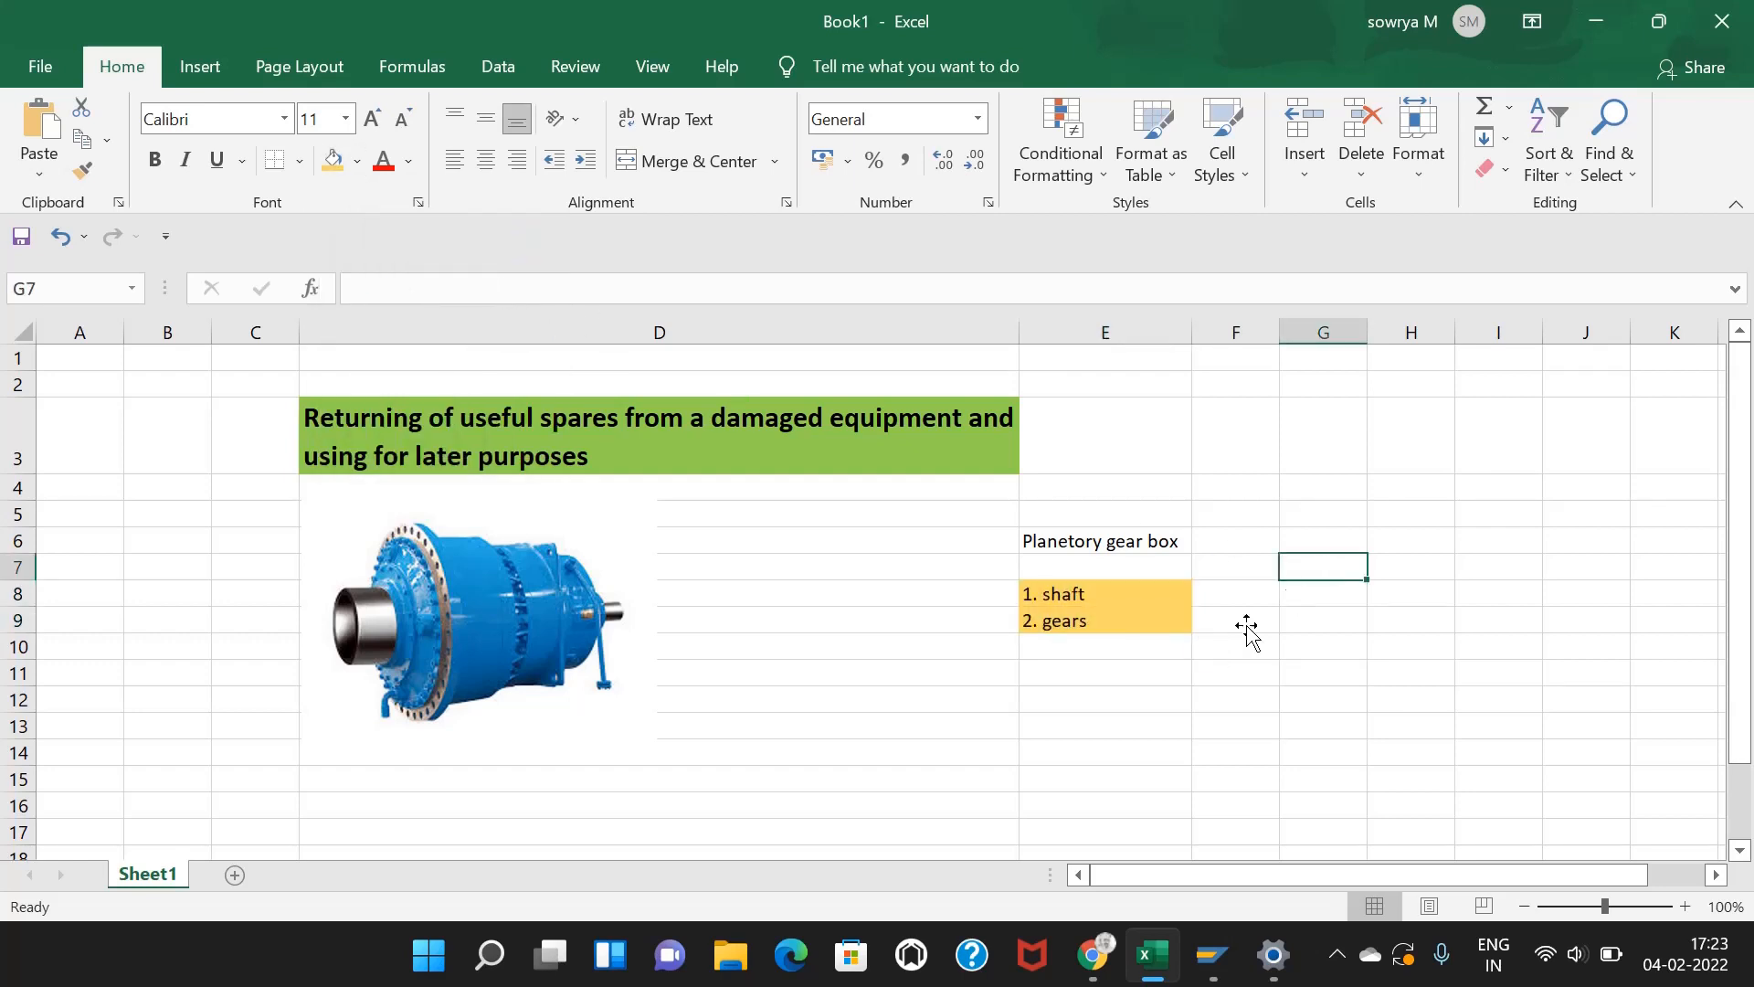
click(941, 700)
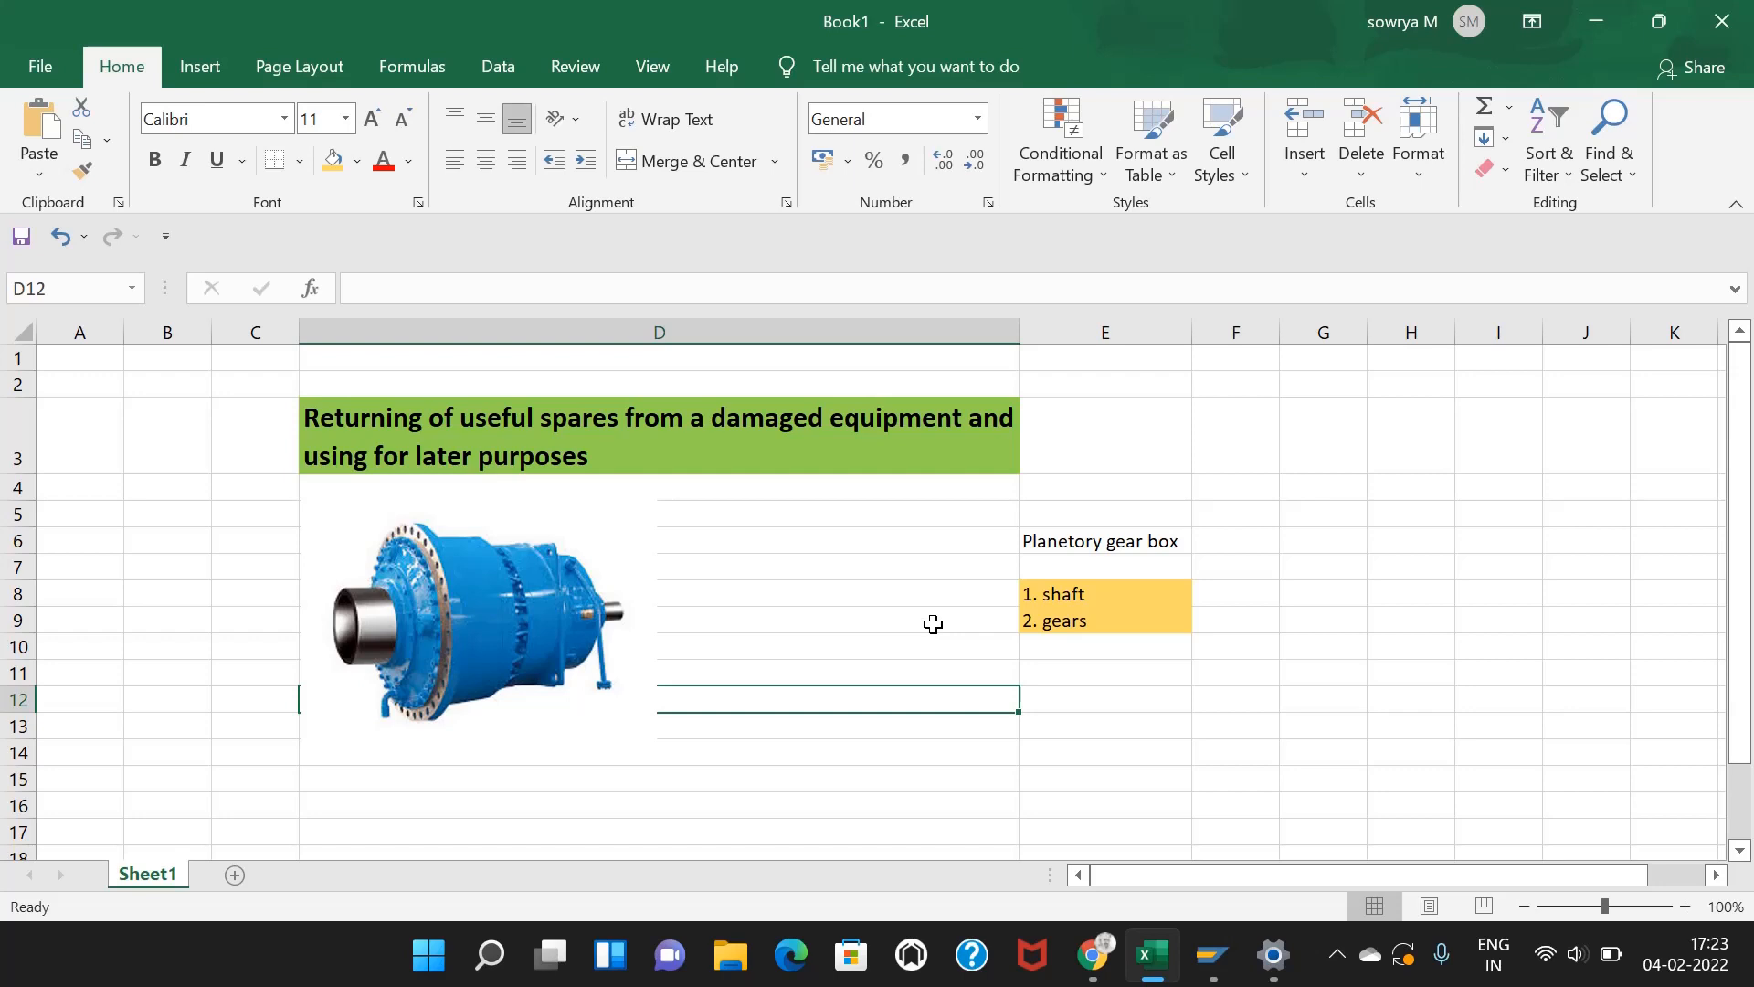
click(836, 757)
scroll(833, 755, down, 1)
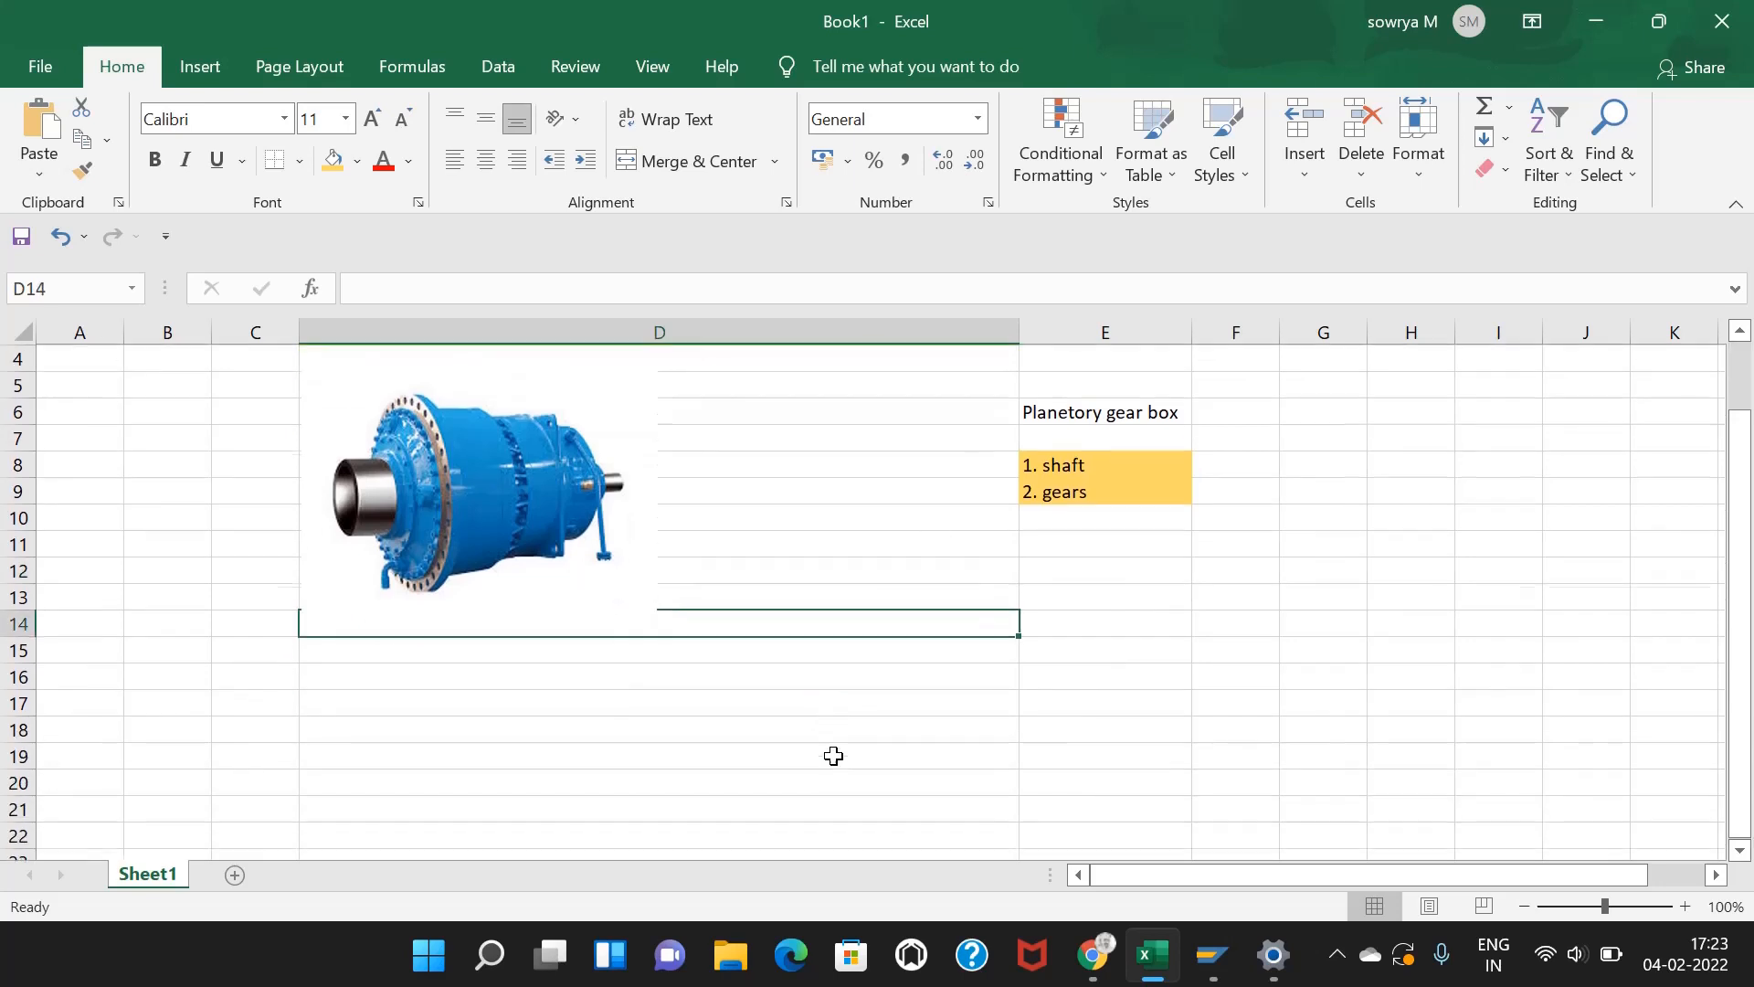
click(833, 726)
scroll(833, 722, up, 1)
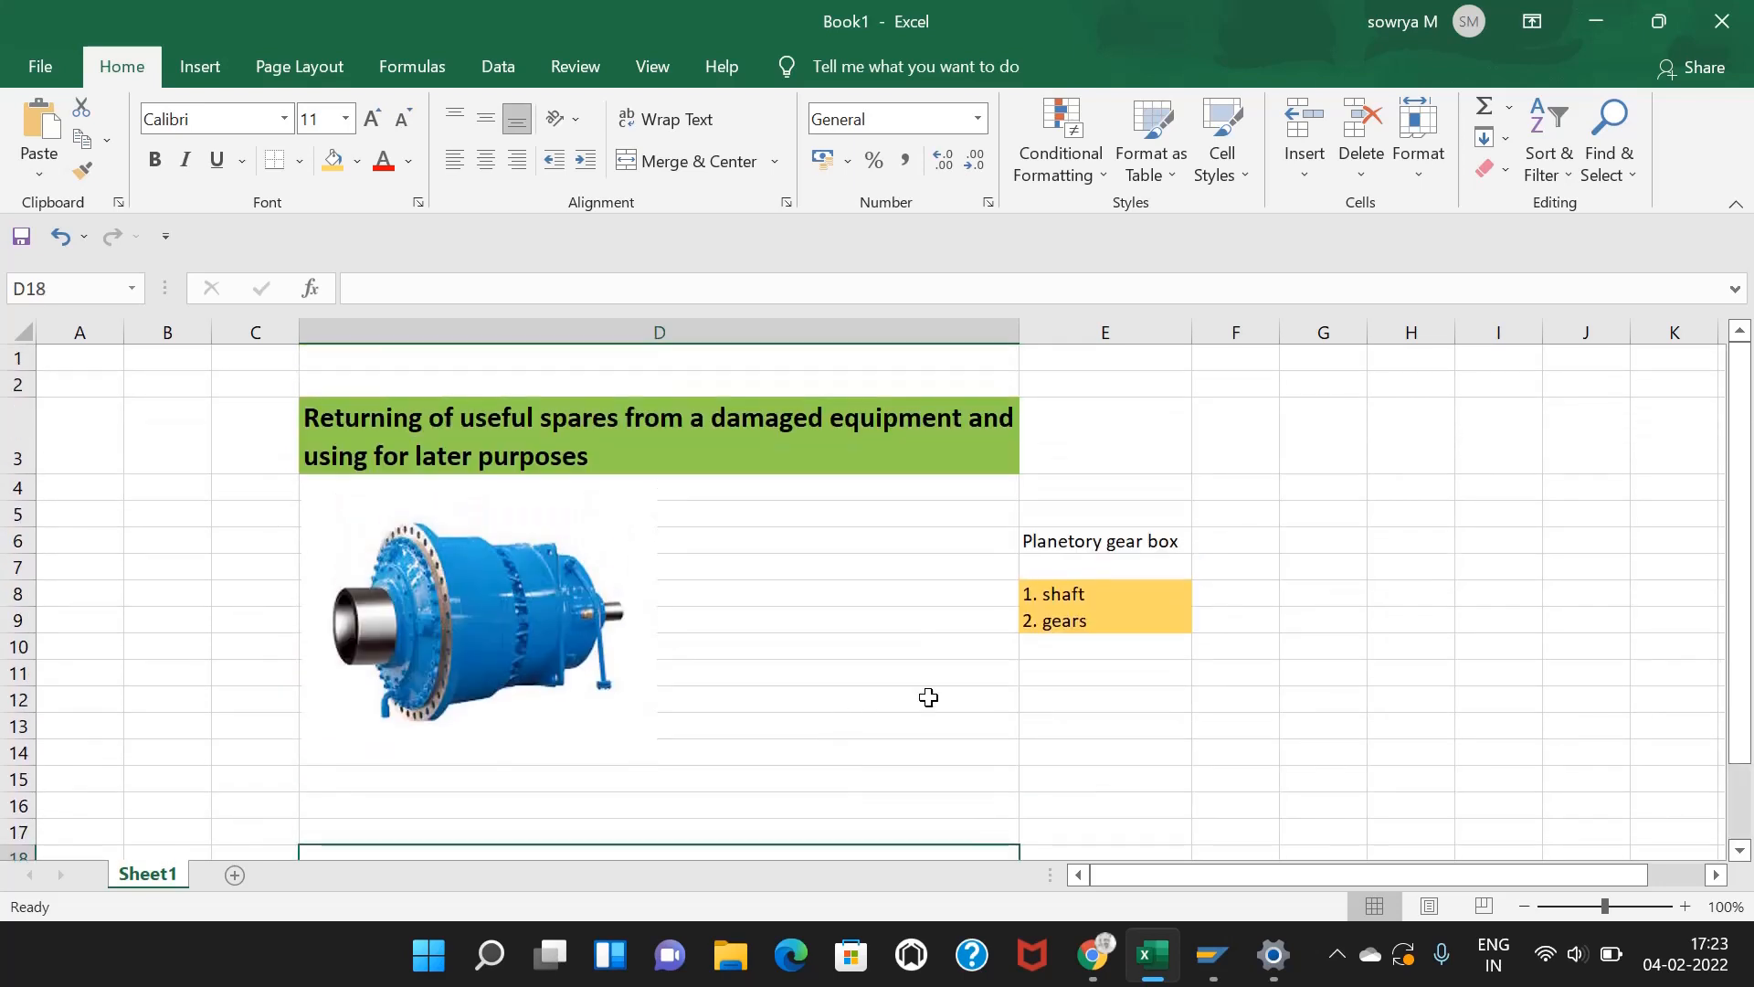
drag(1074, 594, 1079, 624)
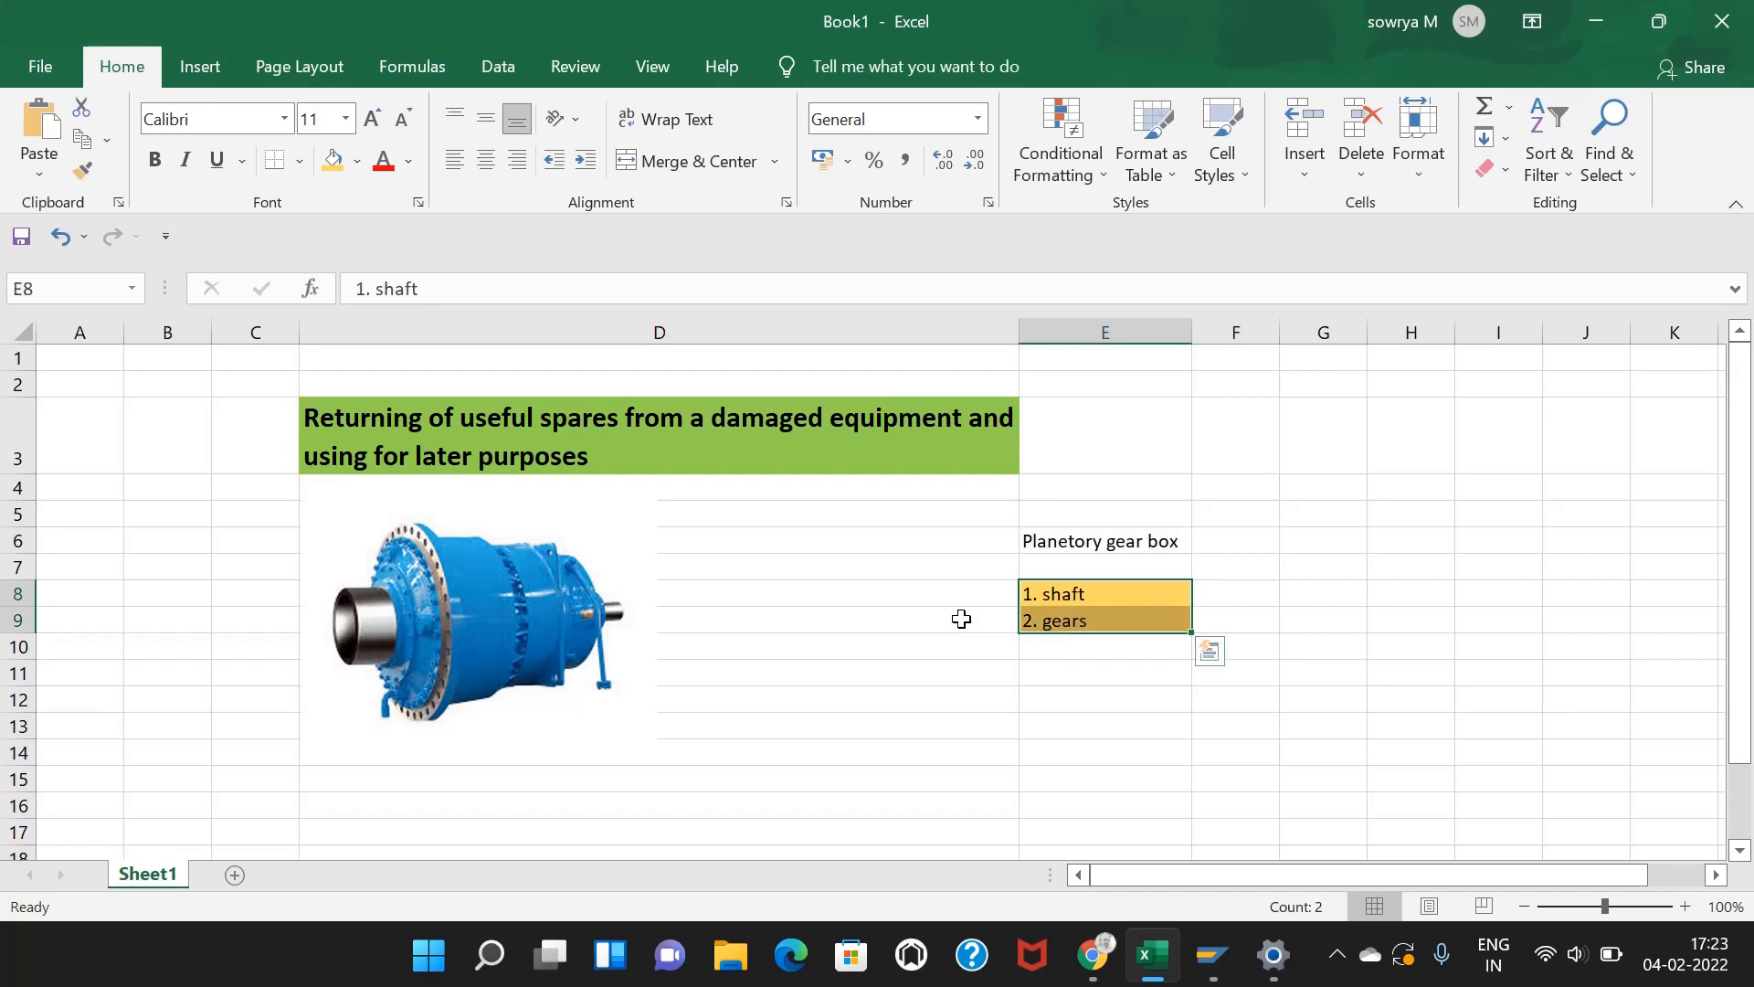
click(811, 600)
drag(1077, 594, 1081, 619)
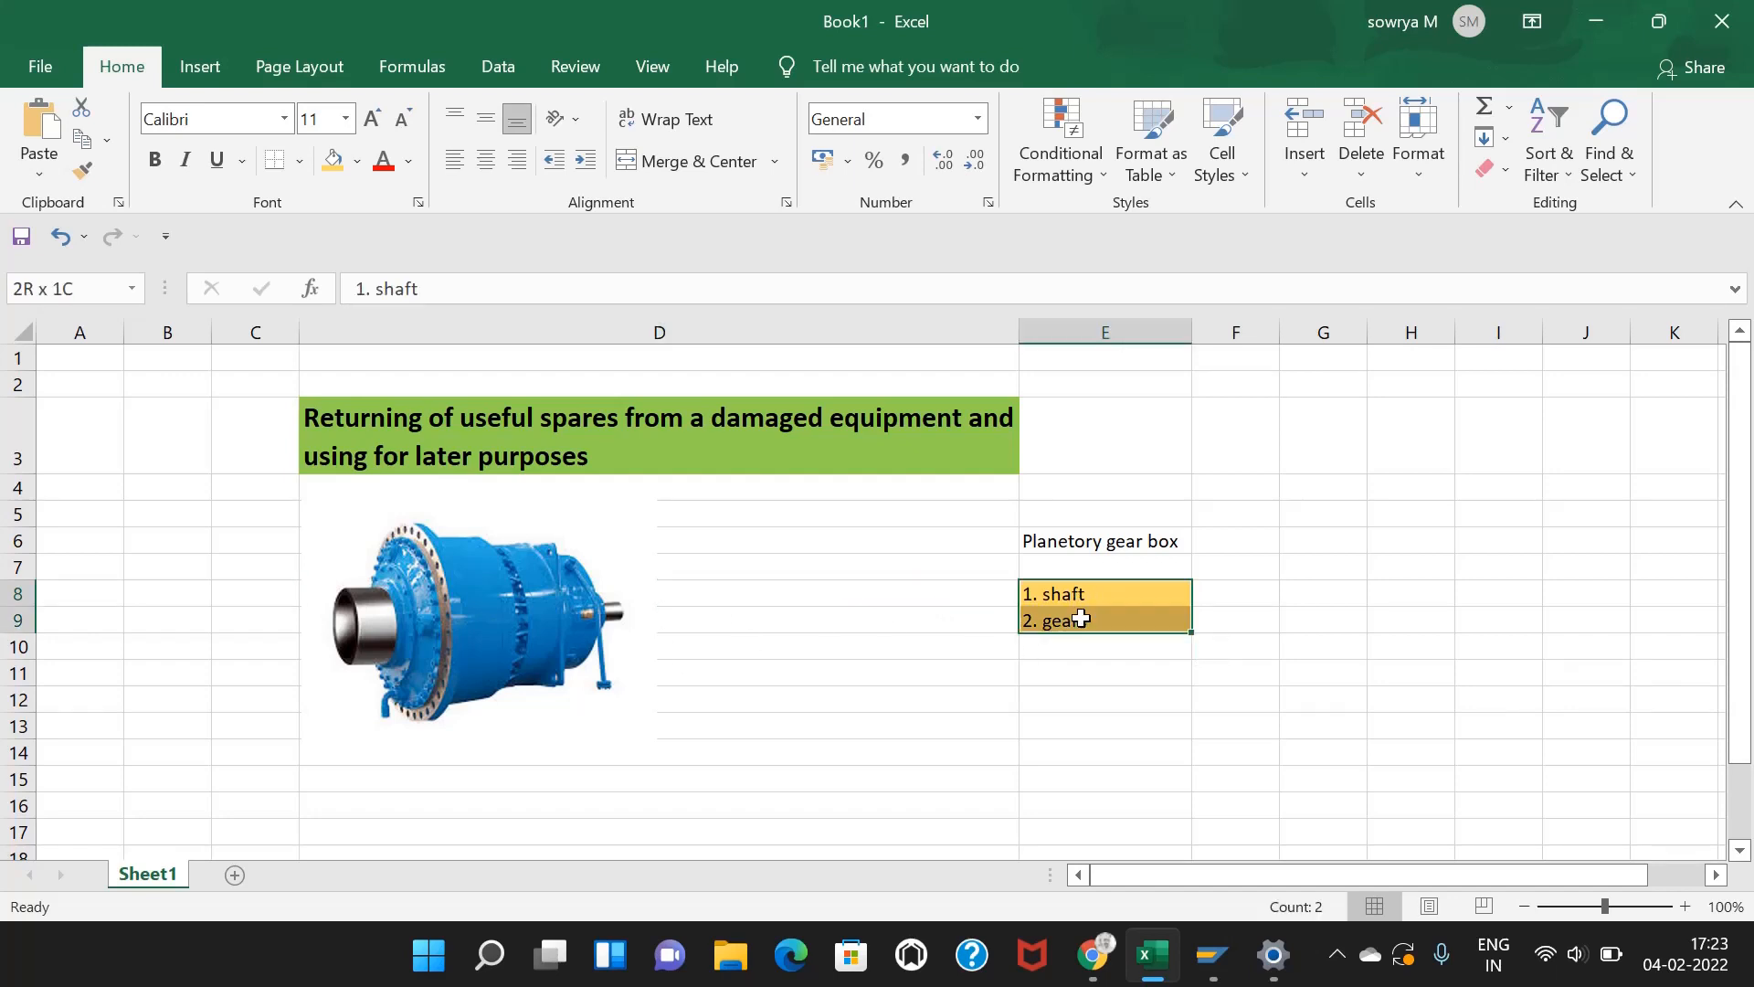
click(999, 617)
Step: Widen column F slightly
drag(1279, 333, 1315, 356)
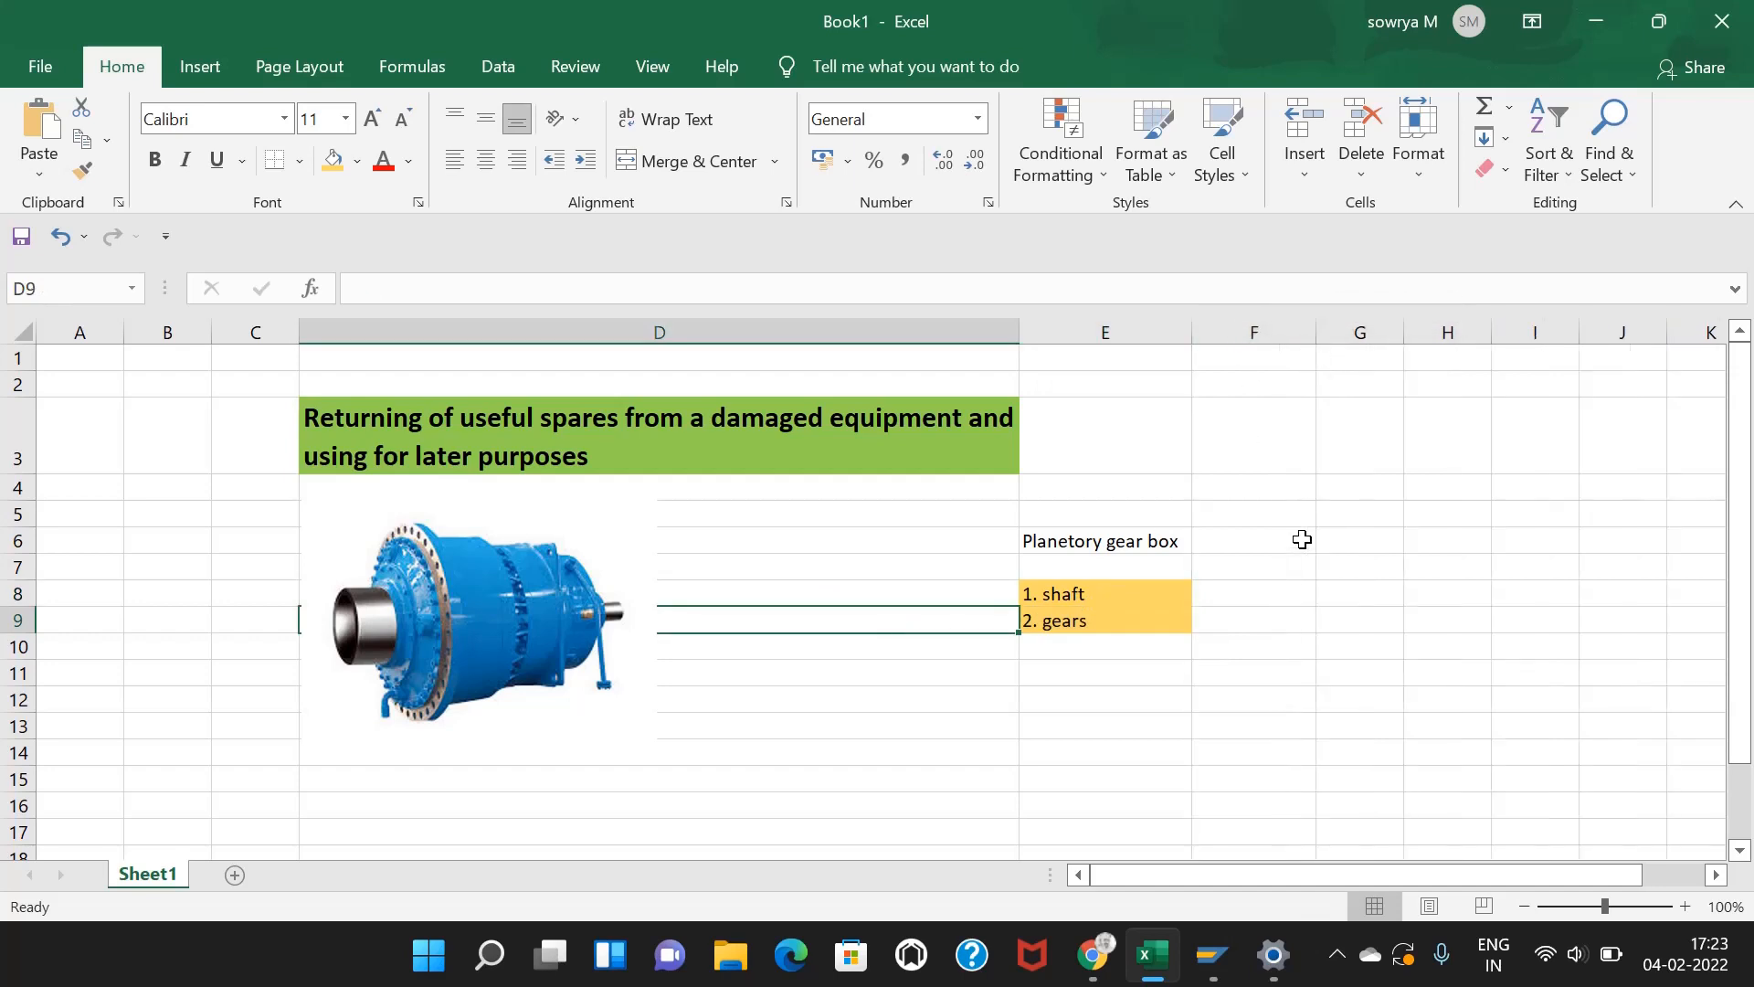
click(1258, 537)
click(1219, 476)
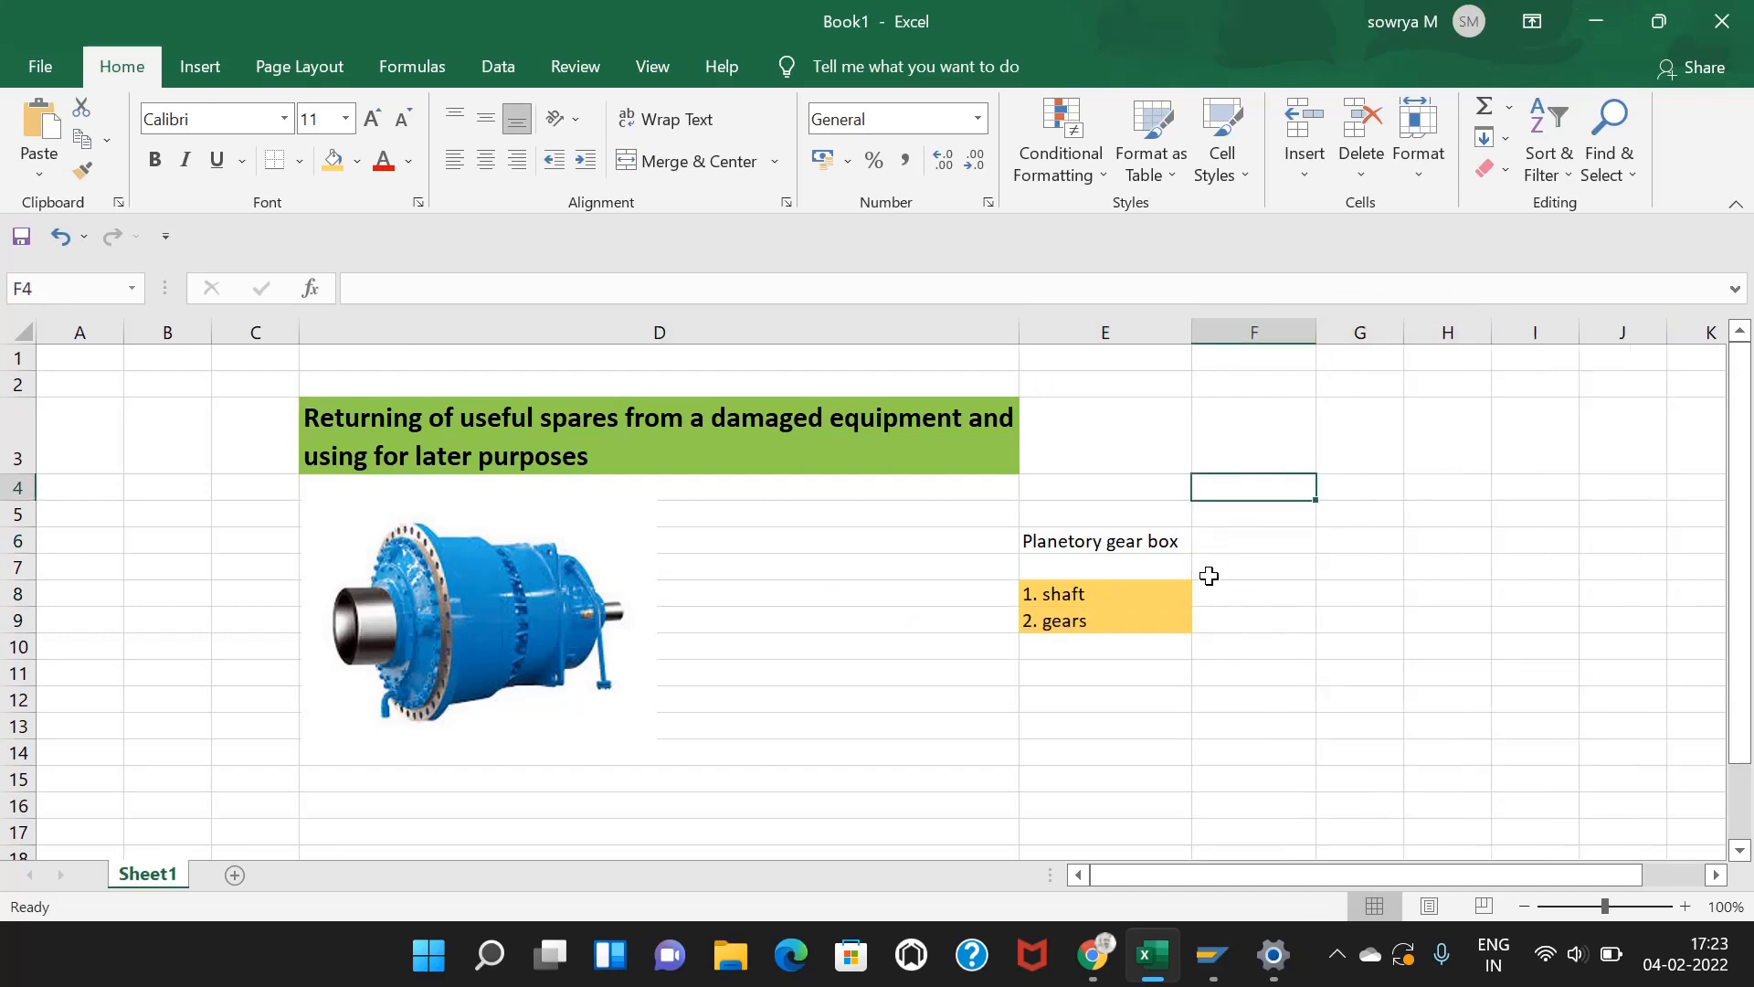
click(1158, 670)
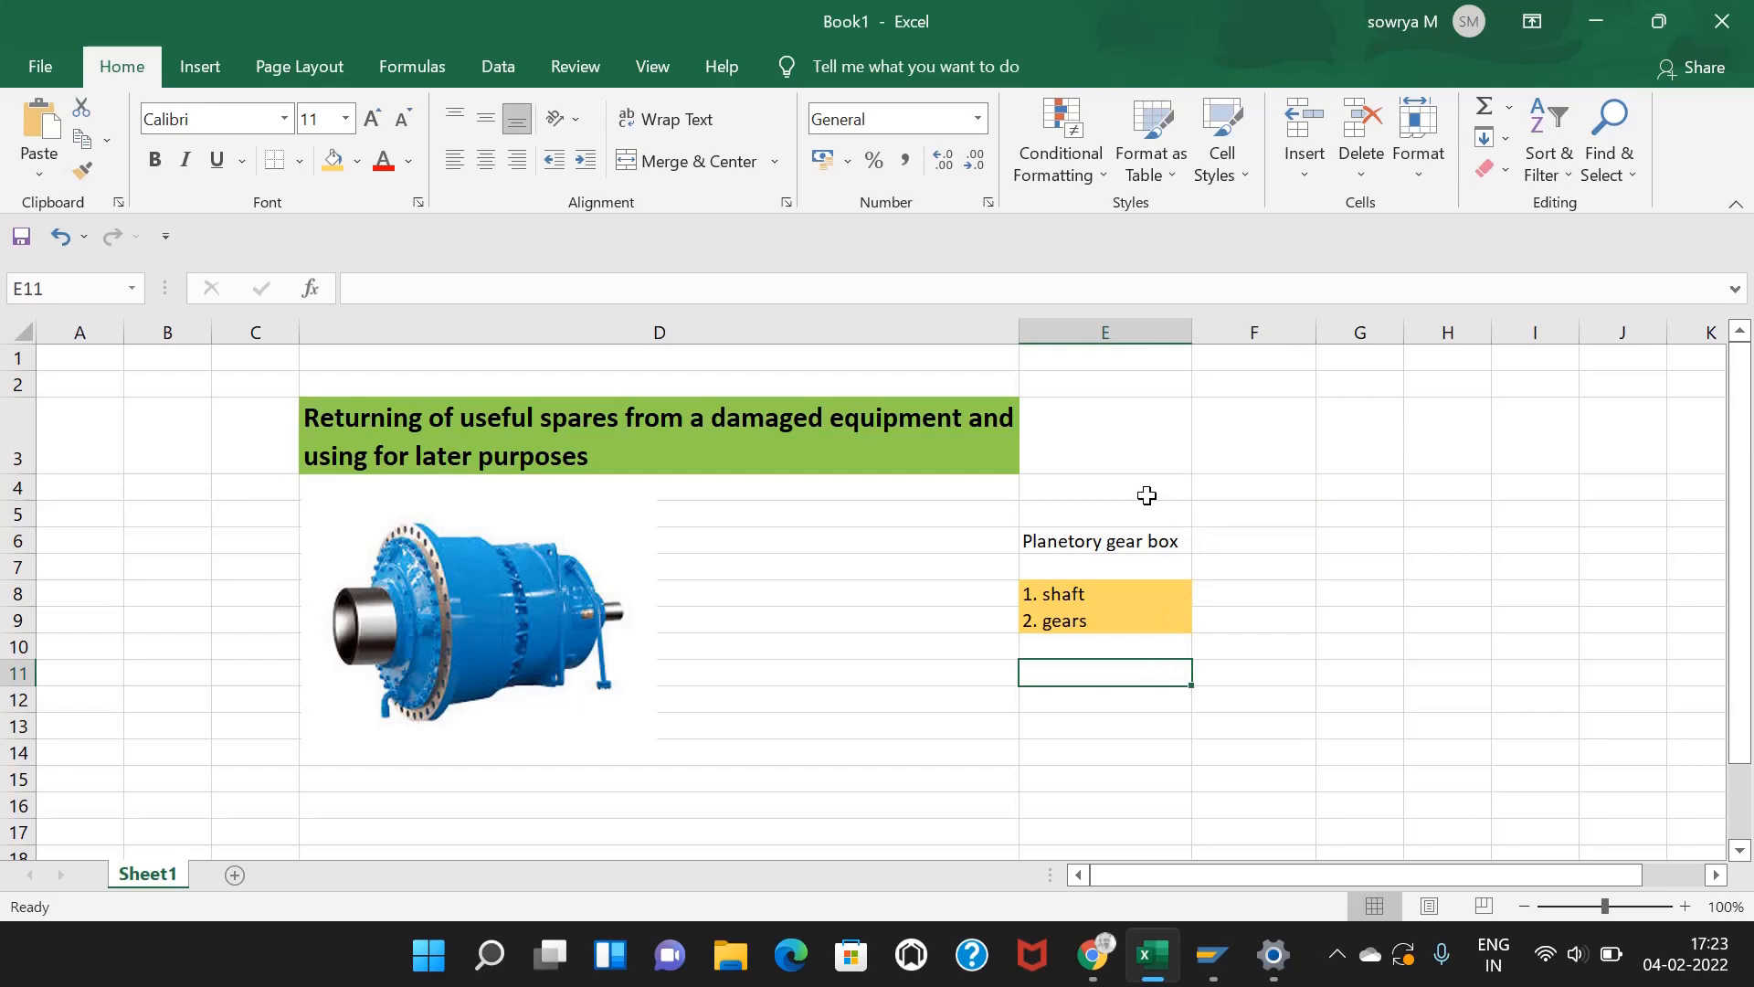
click(907, 614)
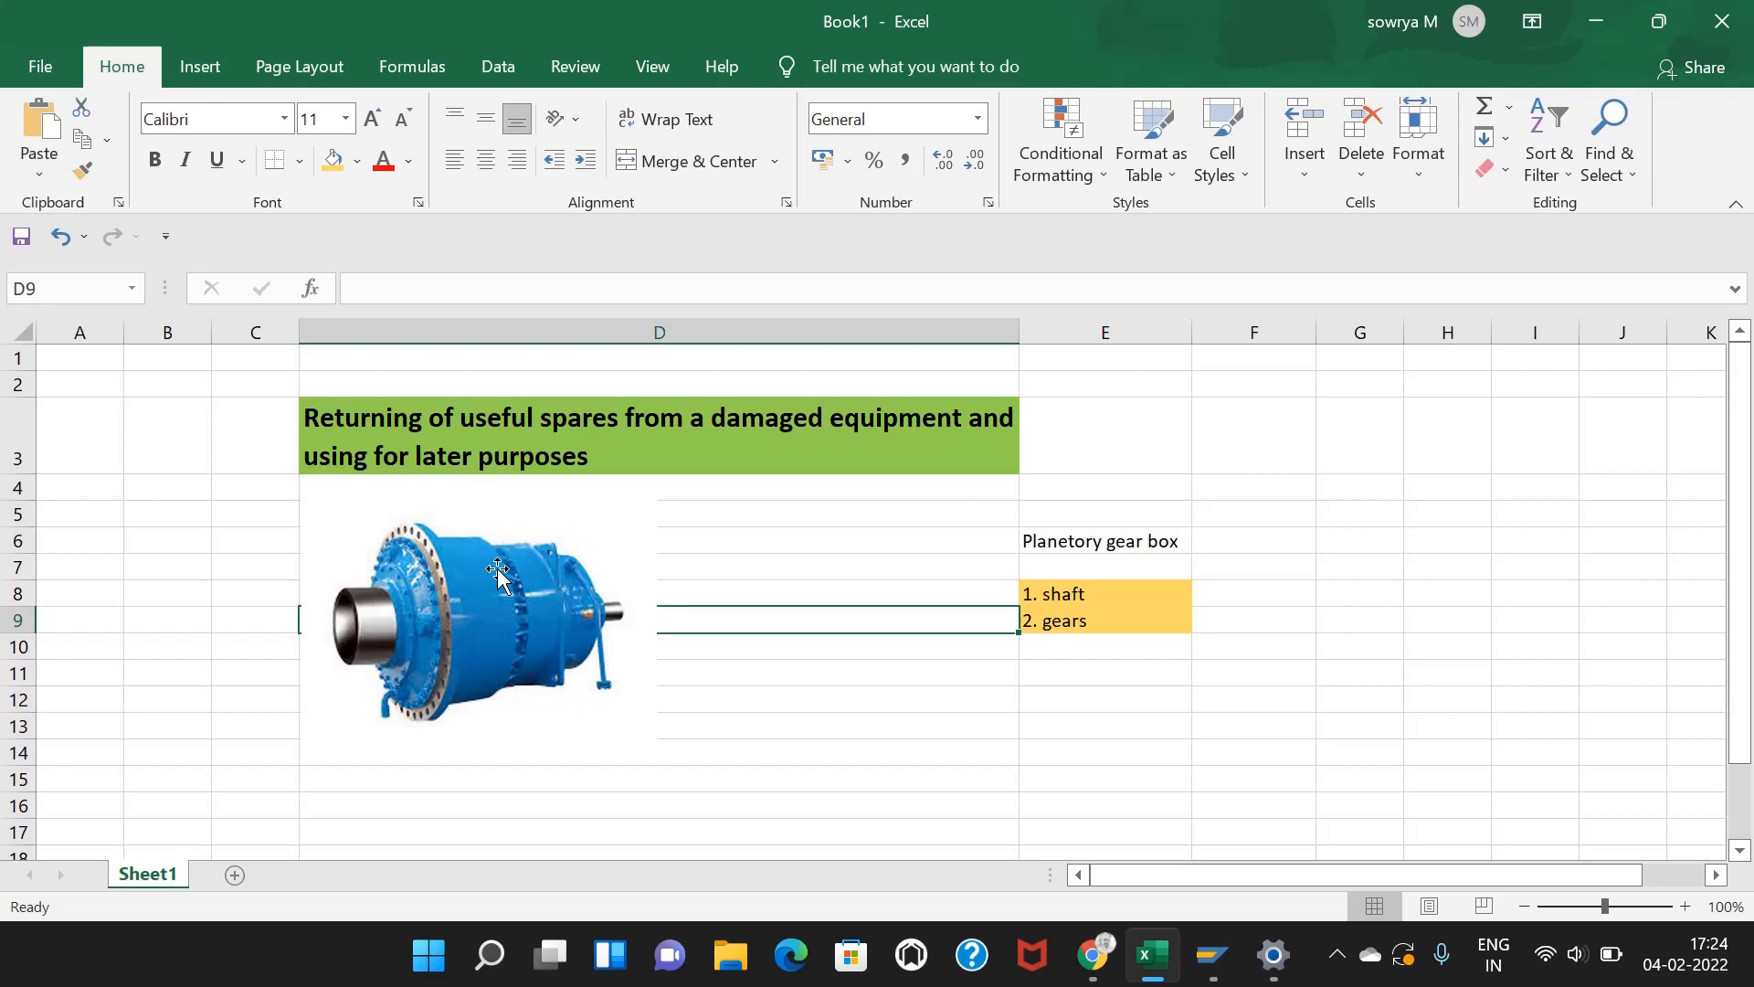
click(804, 696)
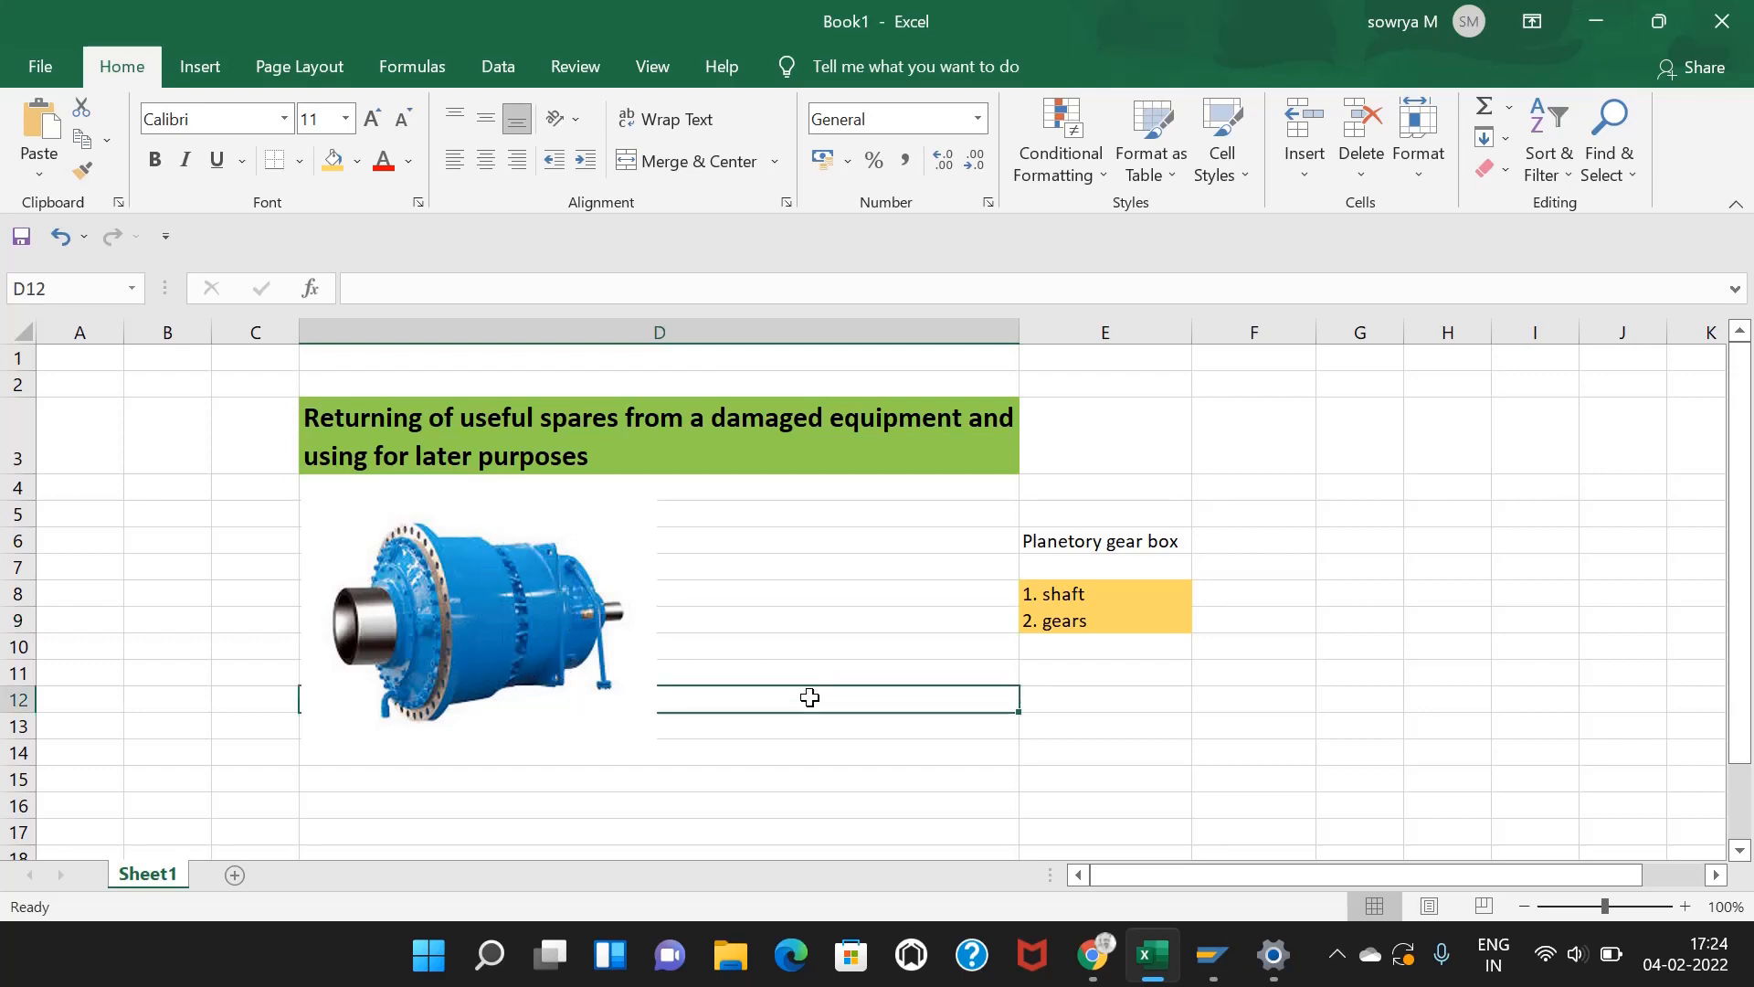
Step: Enter the note "these spares hsouldny any cost to inventory value" in cell E12
click(1122, 709)
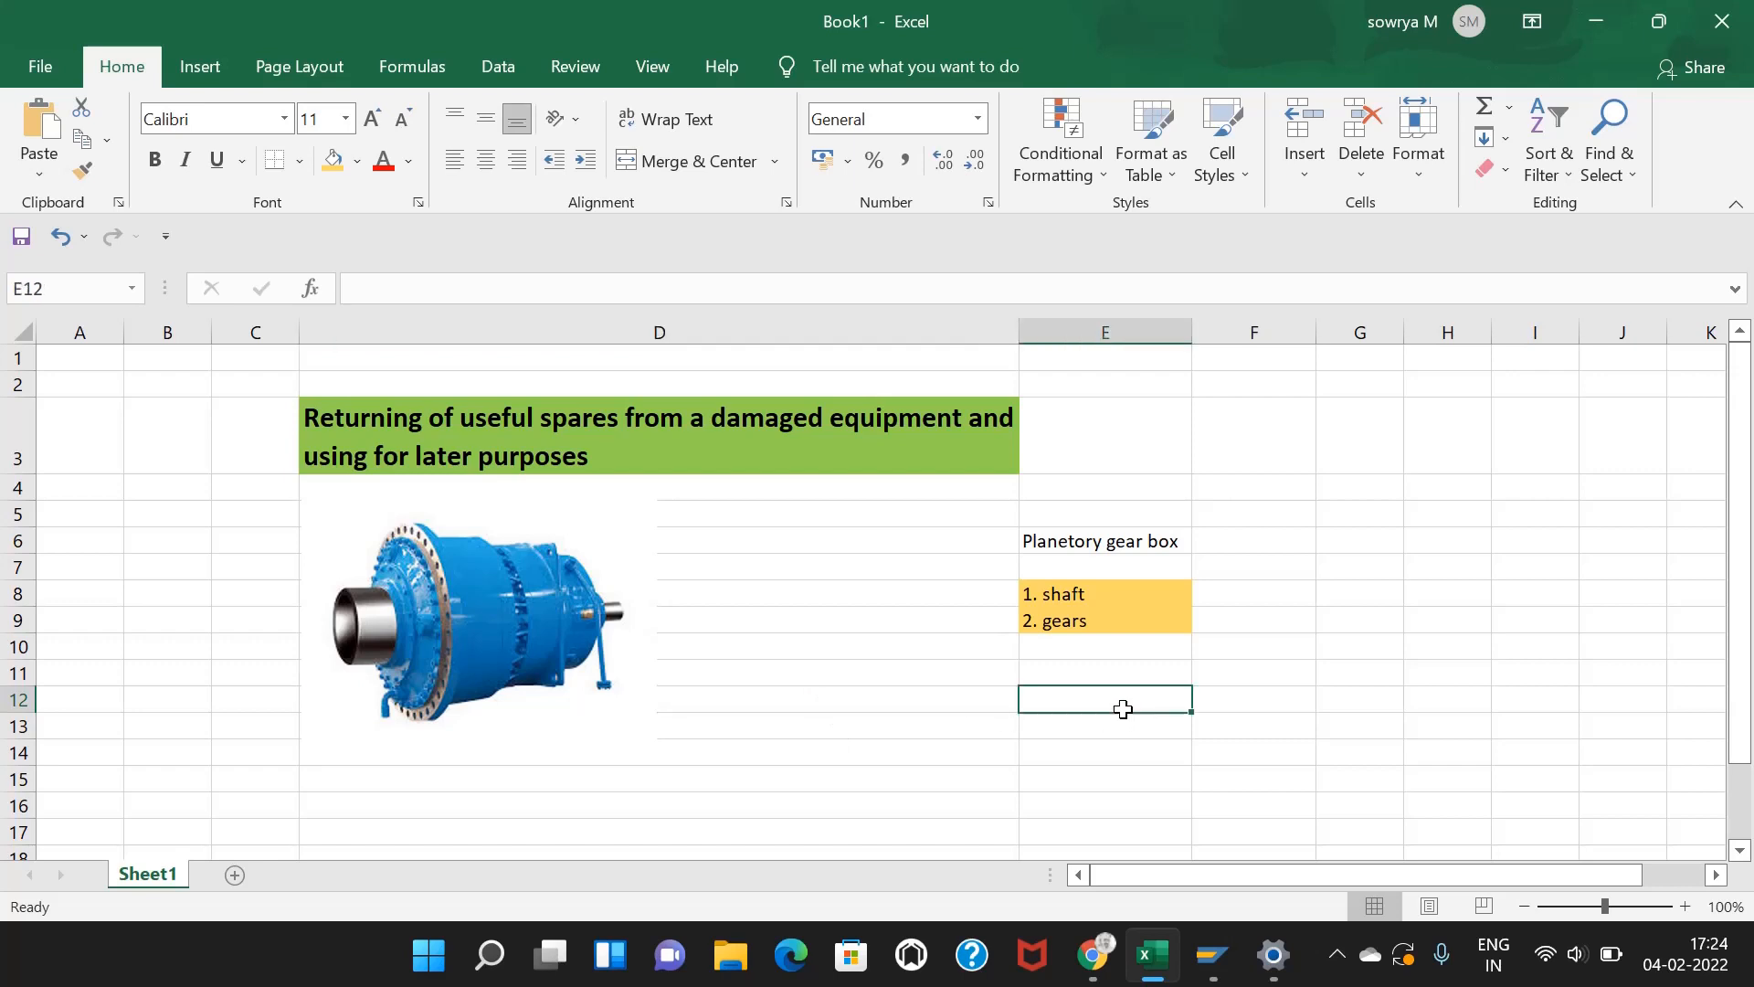
text(thes spa)
key(BackSpace)
key(BackSpace)
key(BackSpace)
text(e)
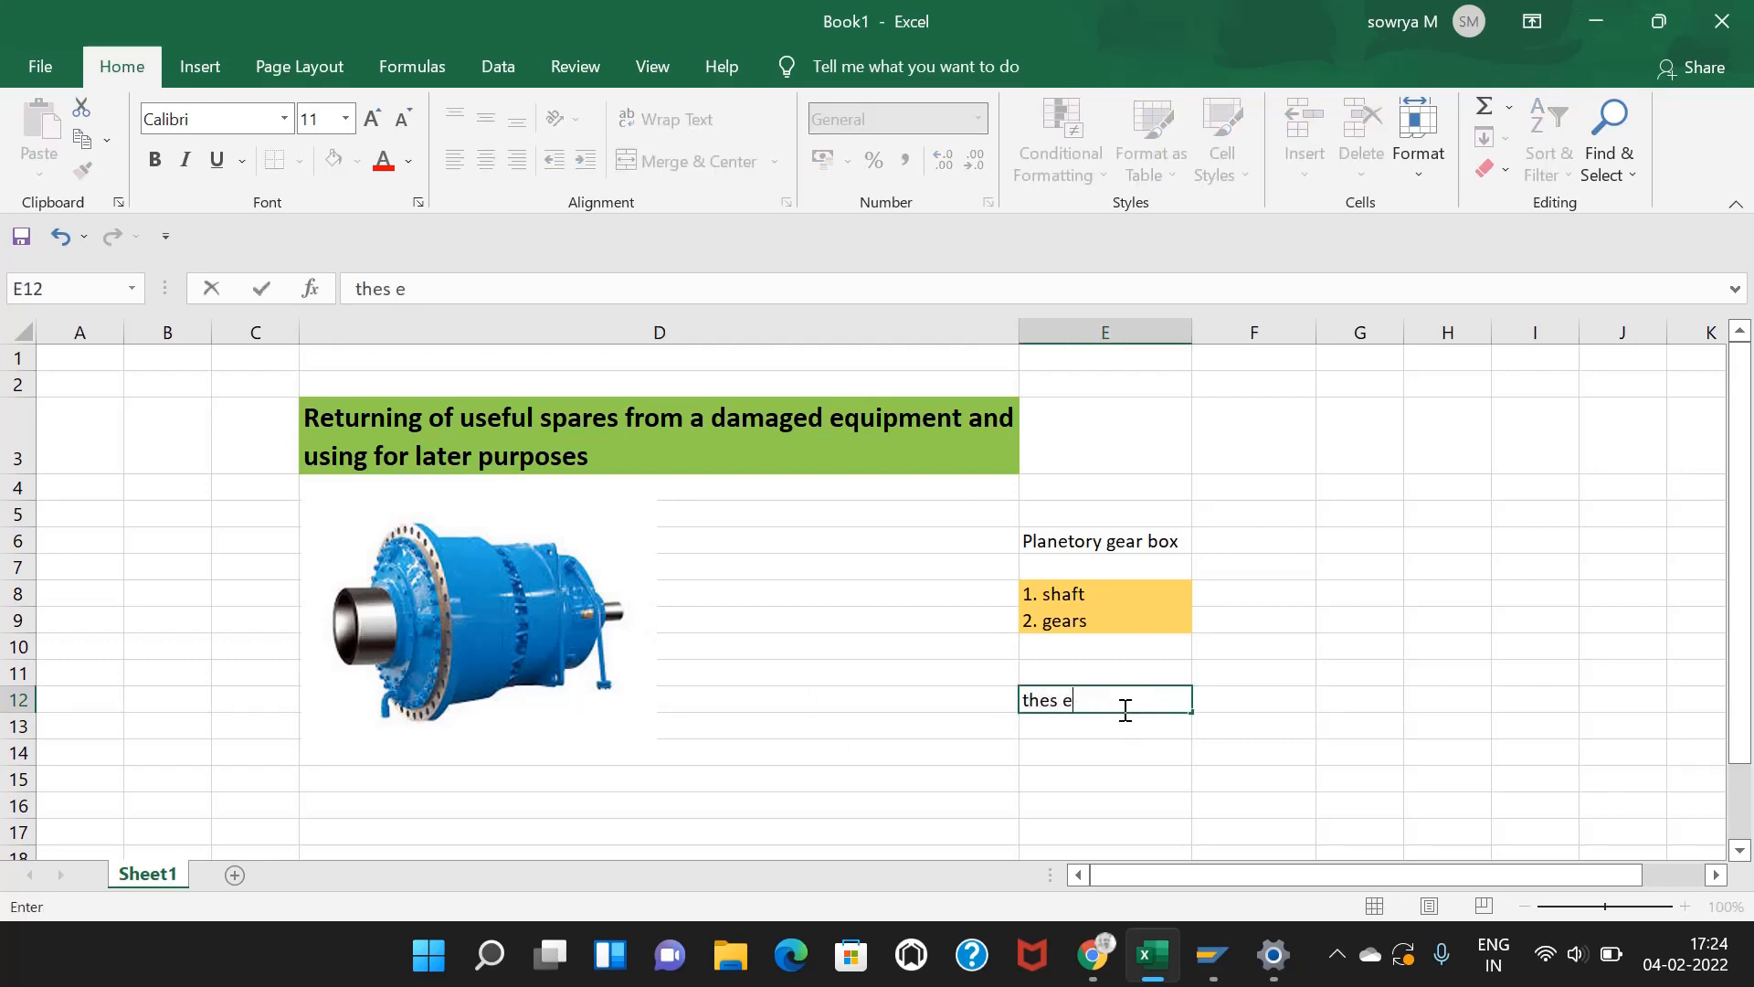
key(BackSpace)
key(BackSpace)
text(e spates)
key(BackSpace)
key(BackSpace)
key(BackSpace)
text(res hsouldn)
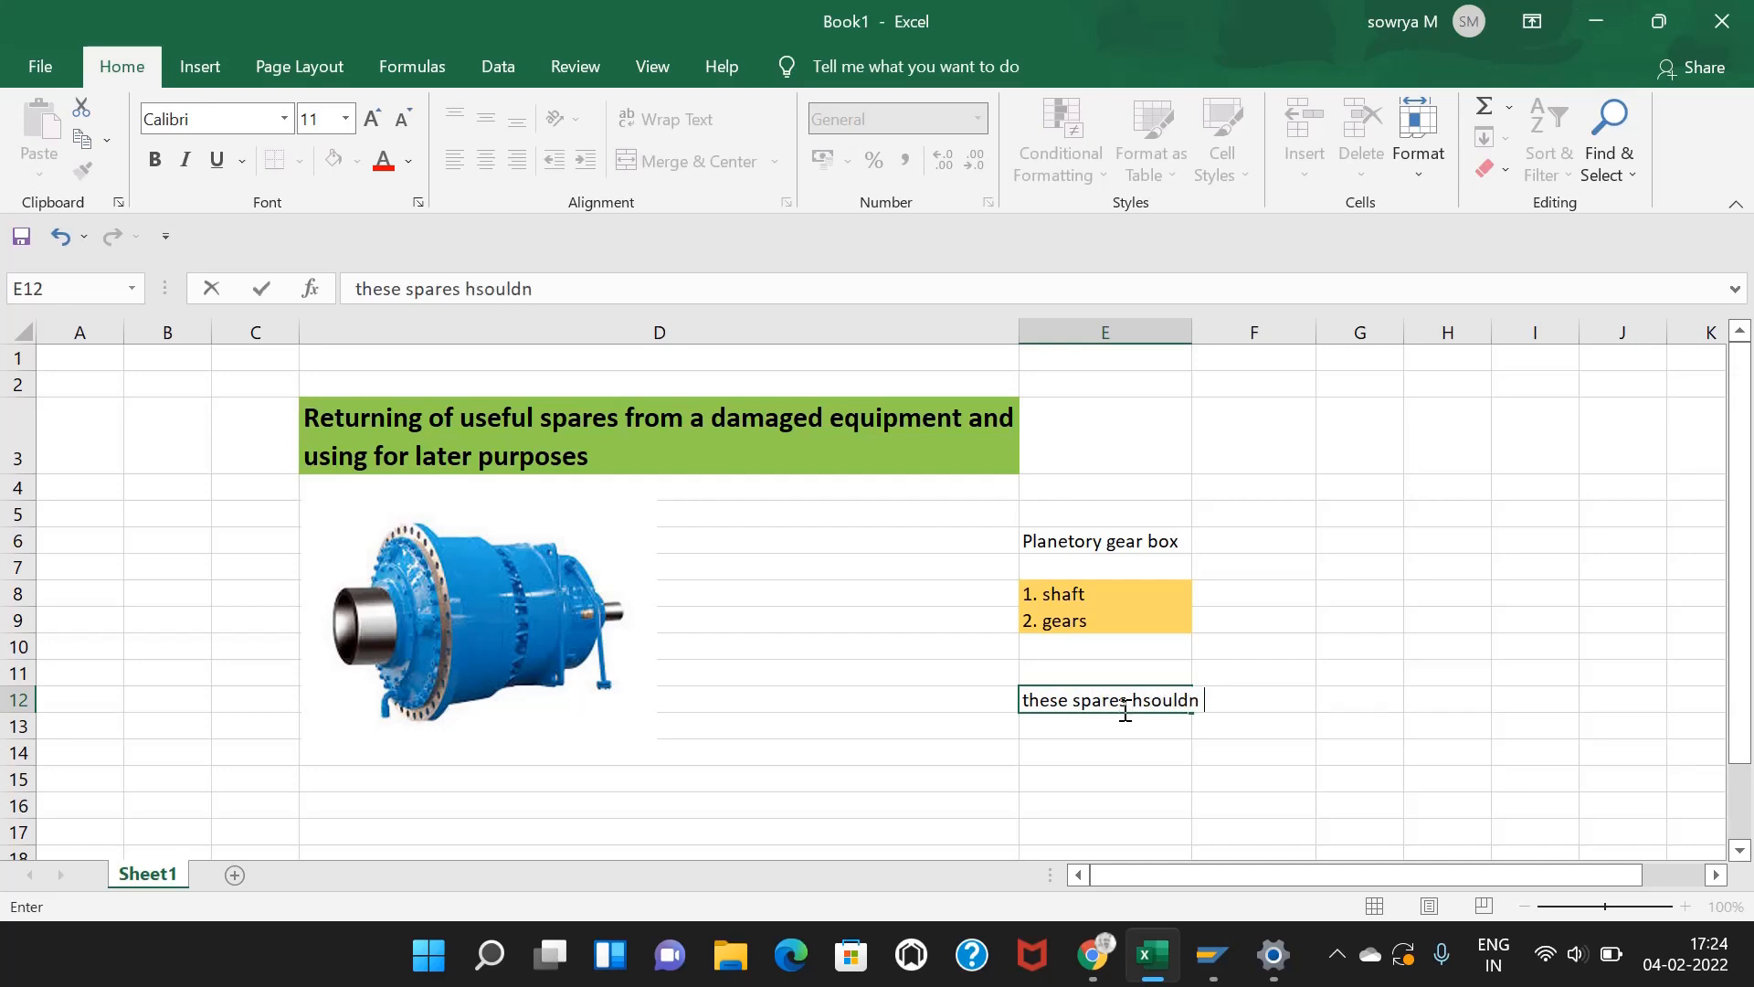
text(y any cosy)
key(BackSpace)
text(to)
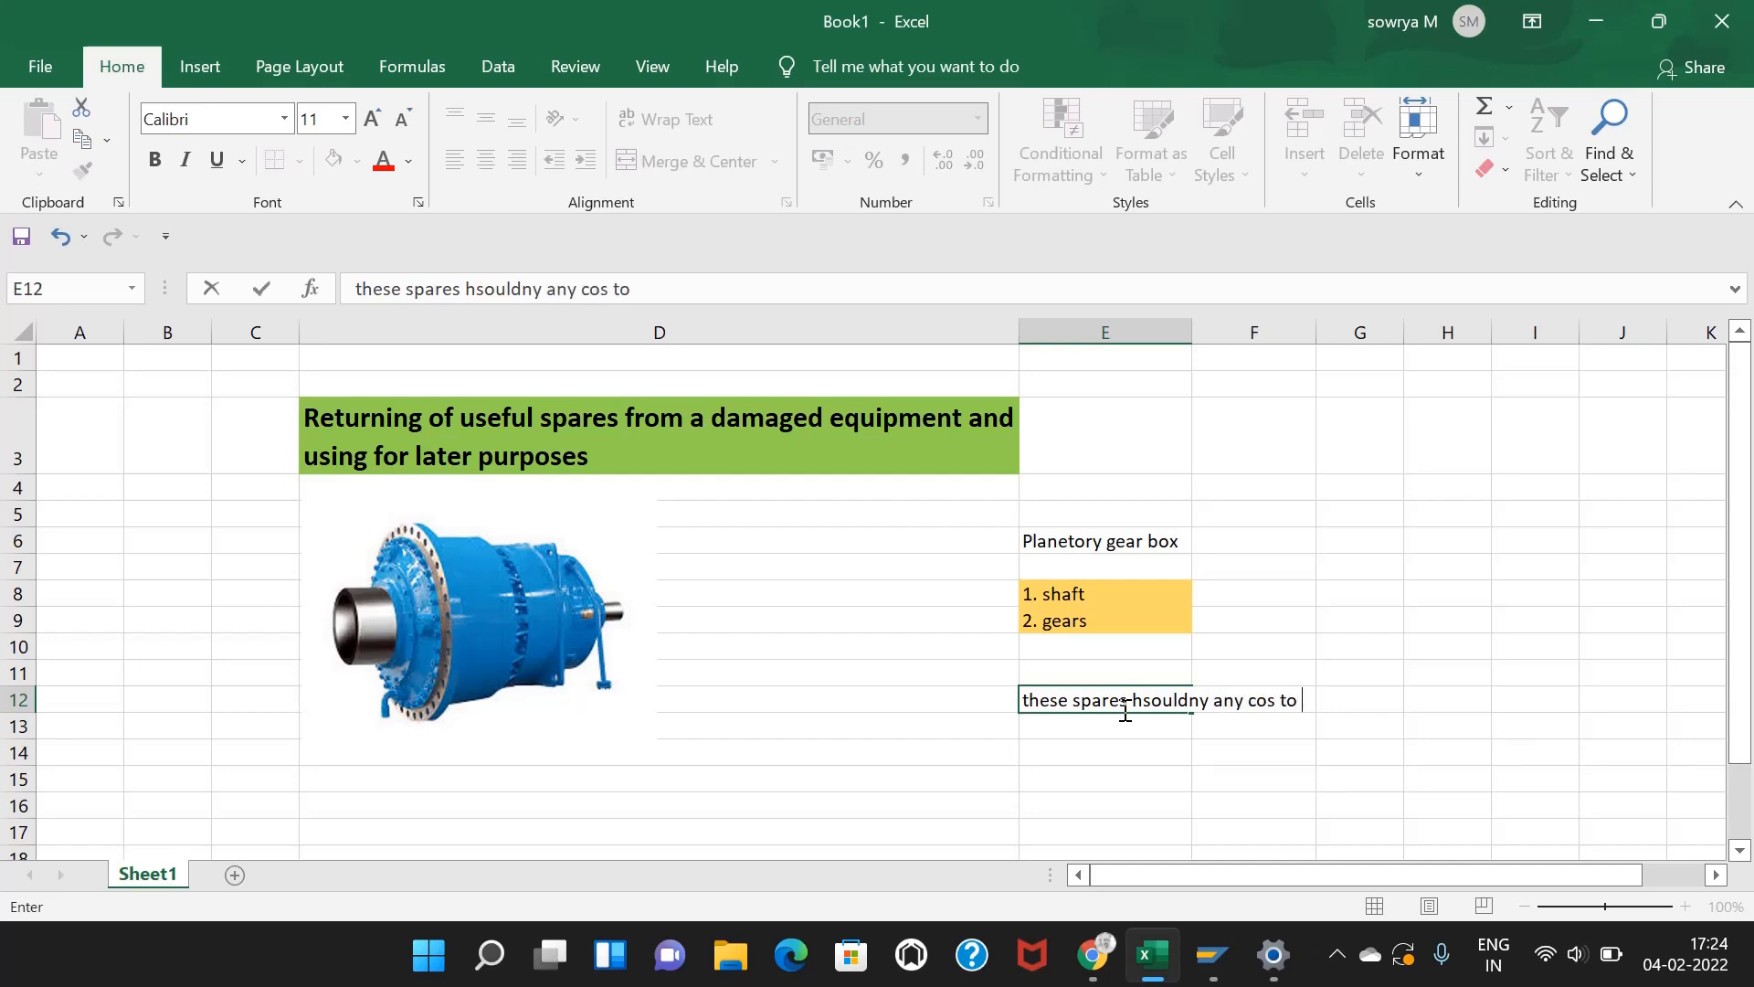
text( inventory value)
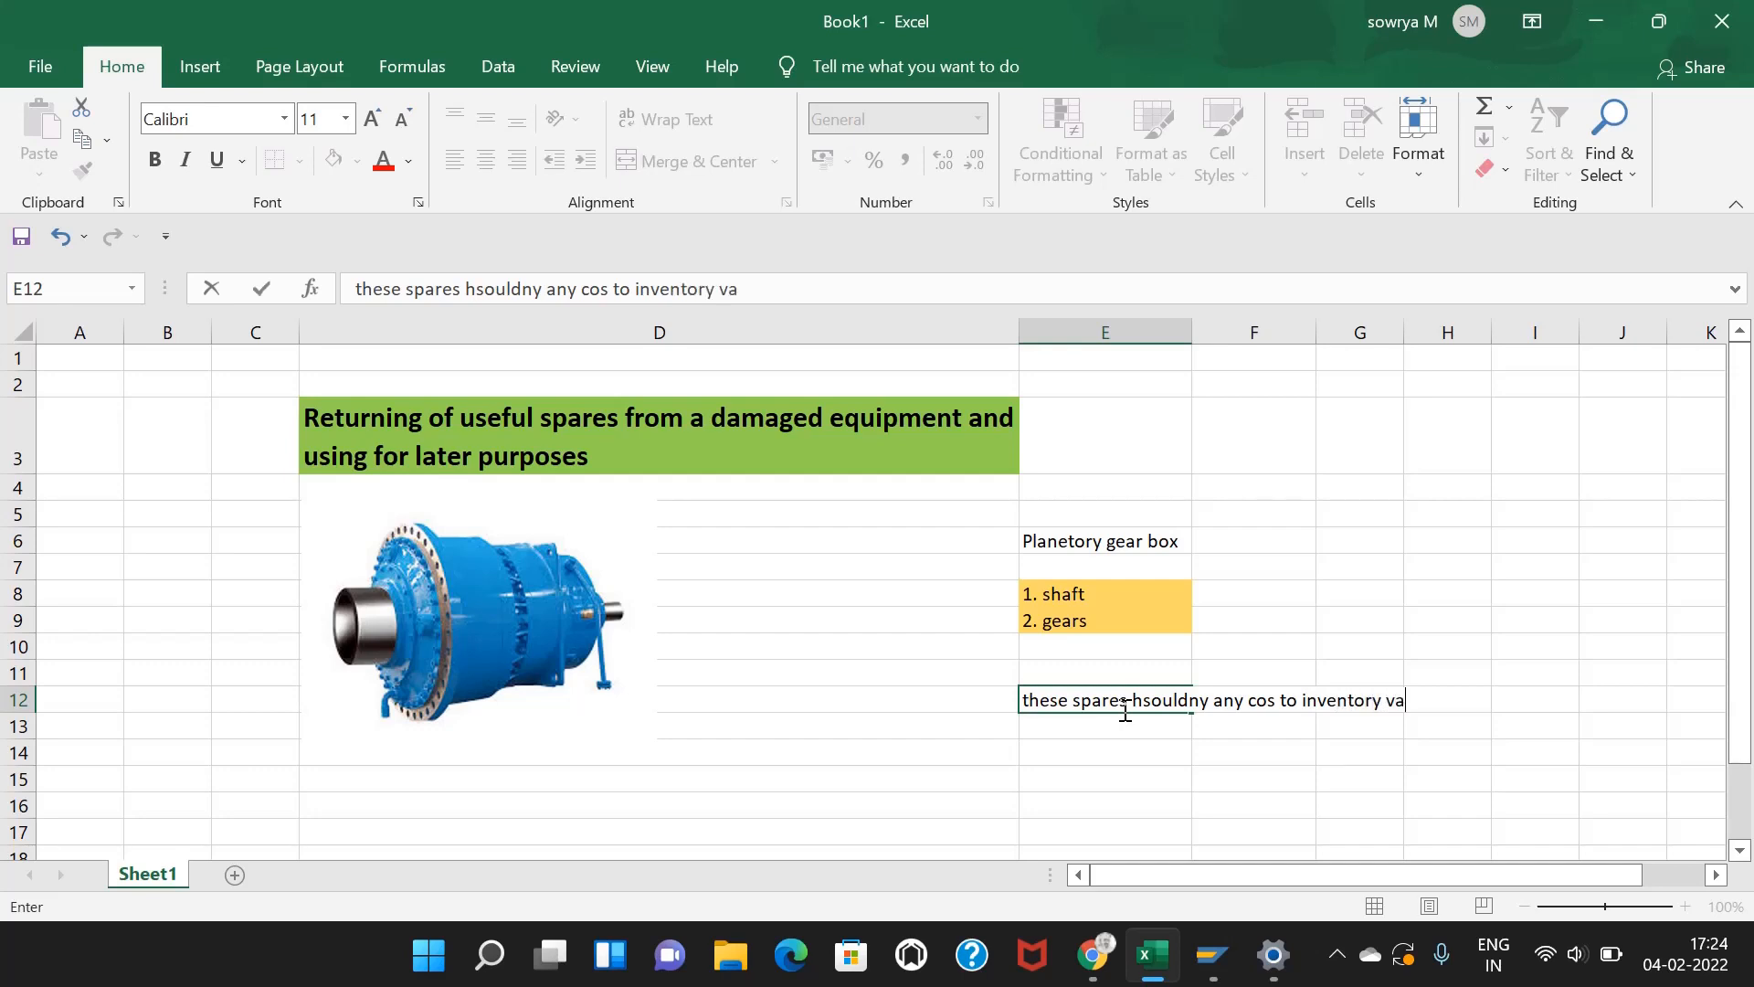
click(1277, 699)
text(t)
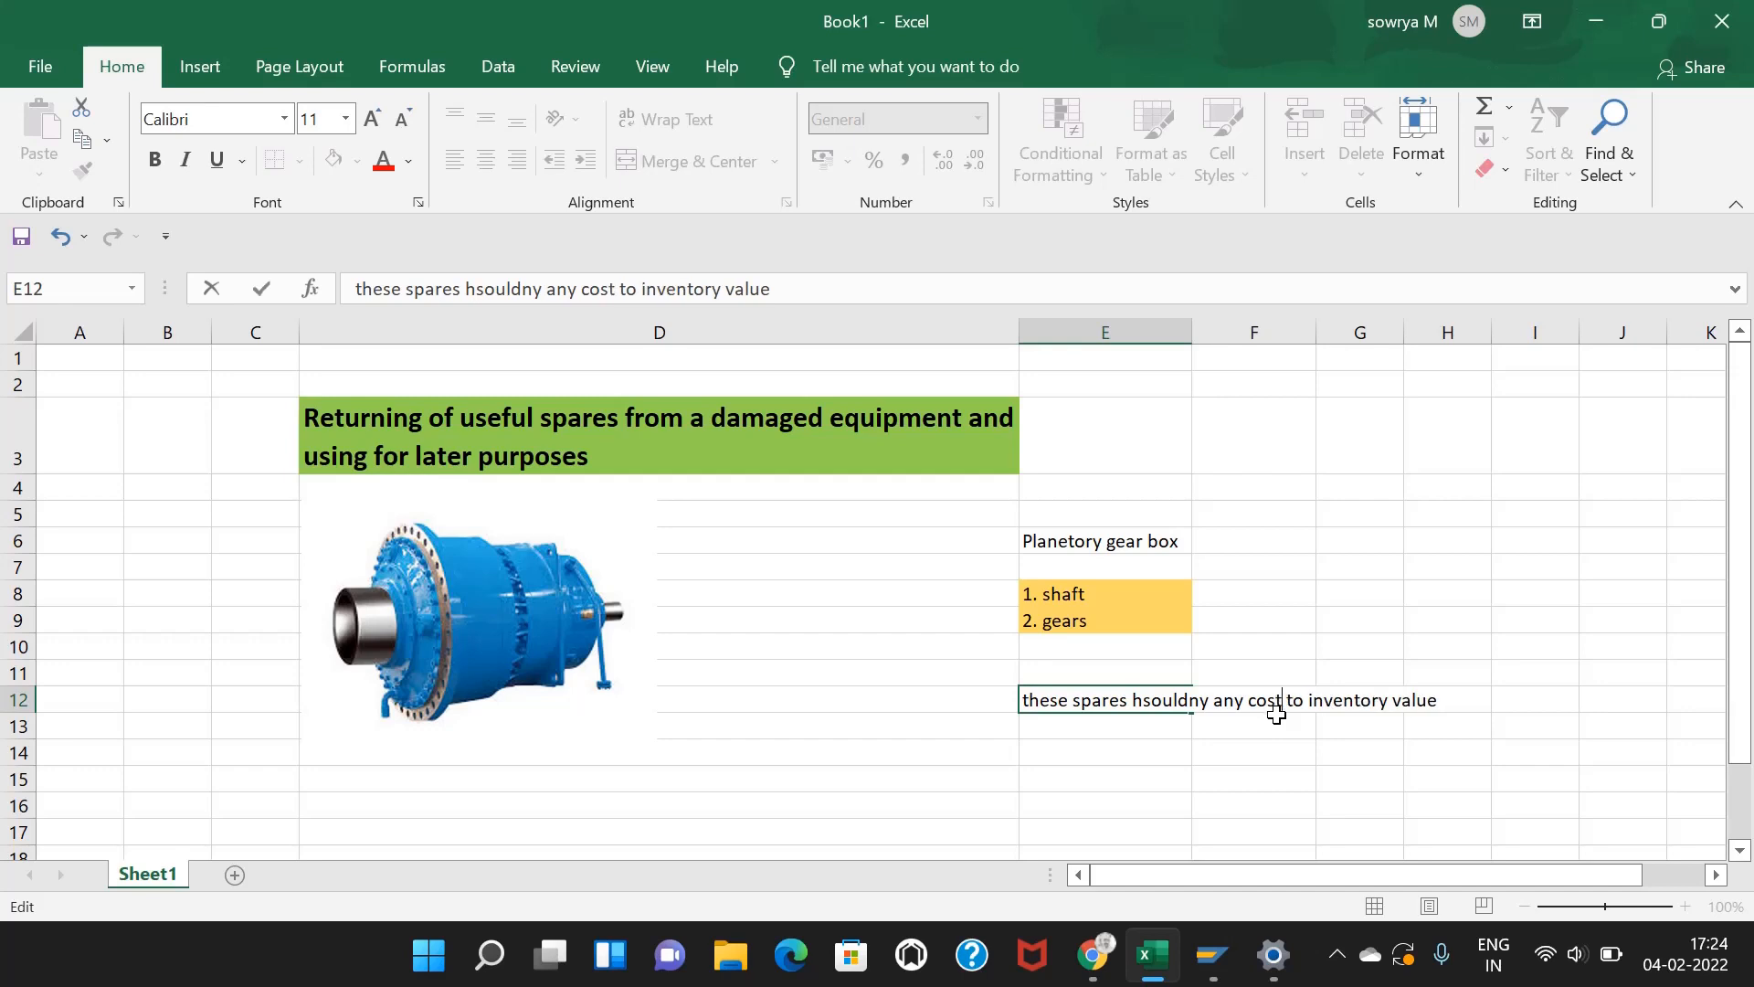
click(1234, 745)
Step: Widen column E and wrap the text of the inventory value note in E12
click(1160, 698)
drag(1191, 331, 1236, 333)
click(670, 119)
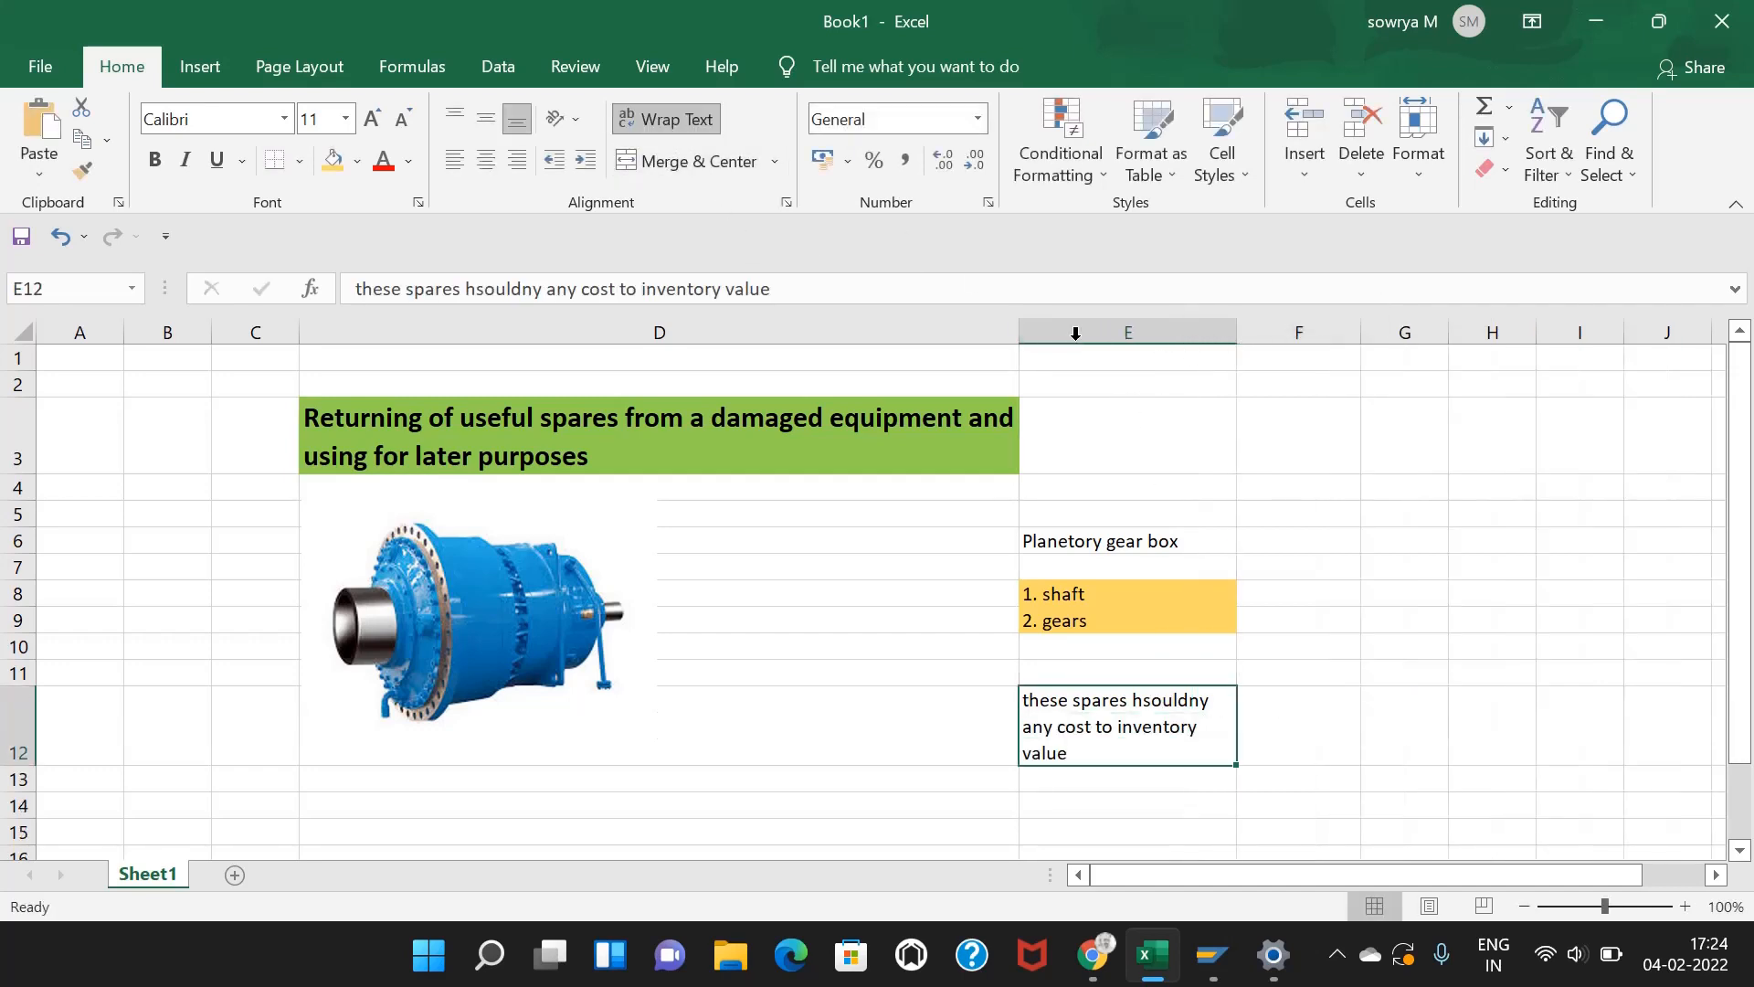
drag(1233, 331, 1281, 353)
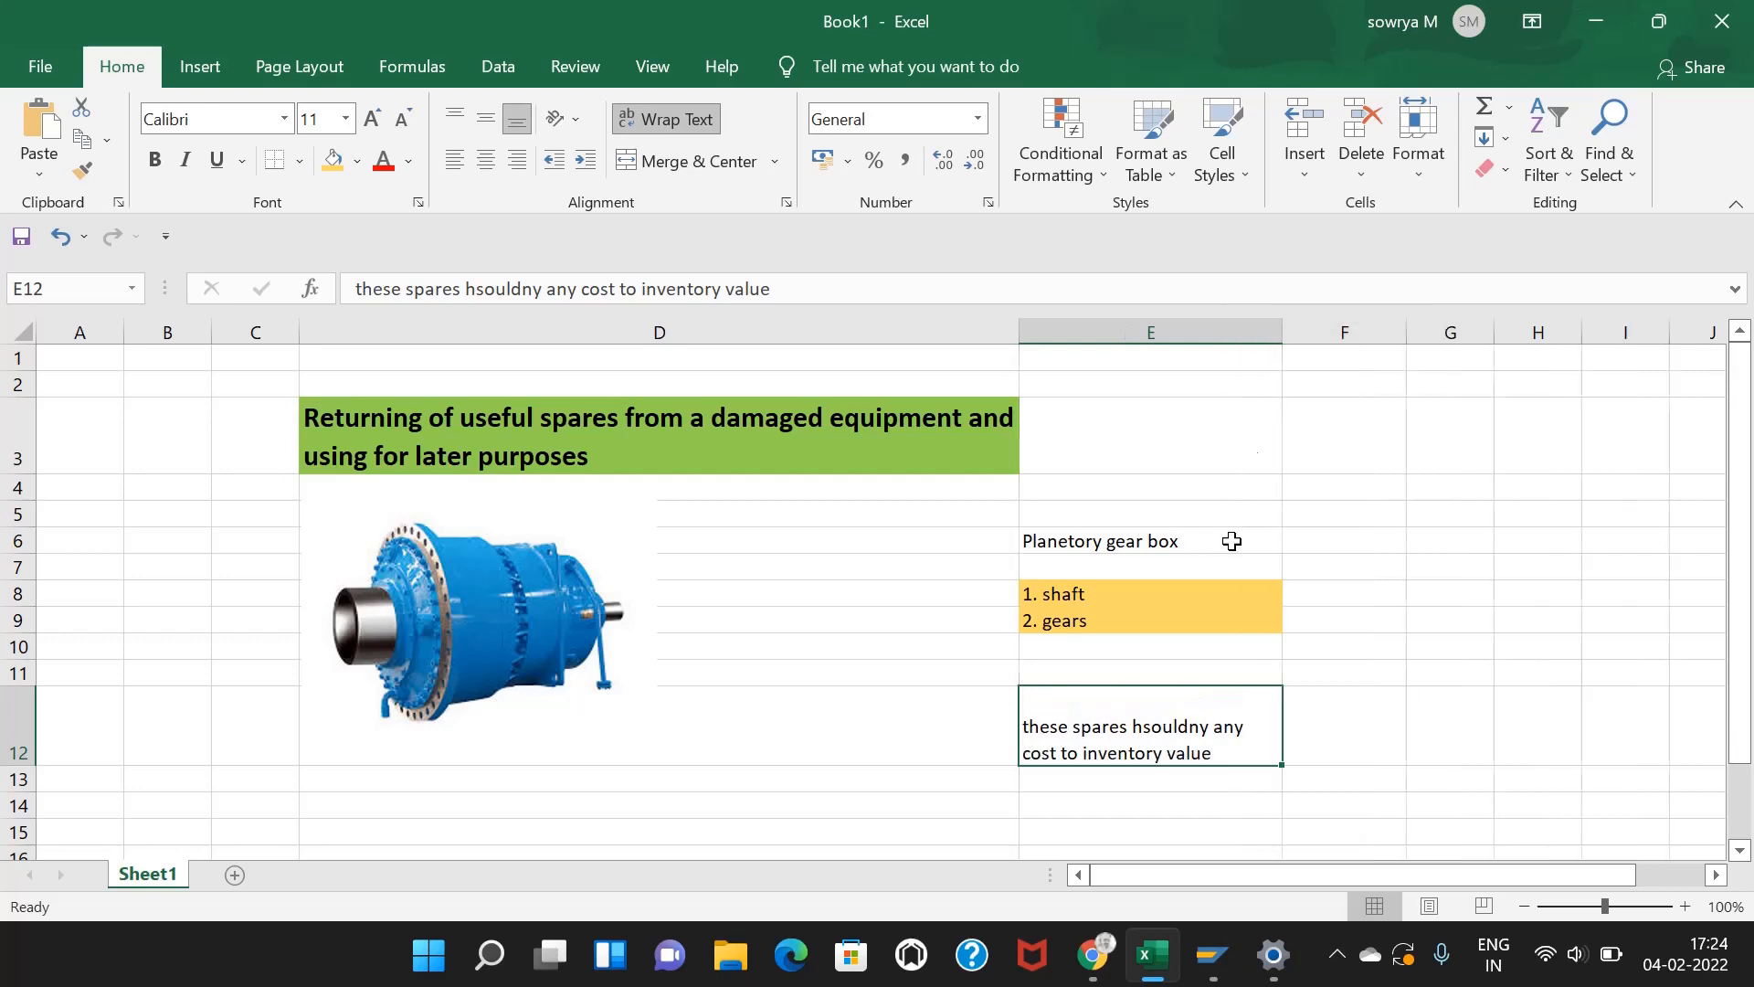
Step: Correct "hsouldny" to "shouldny" in the E12 note
double_click(1143, 728)
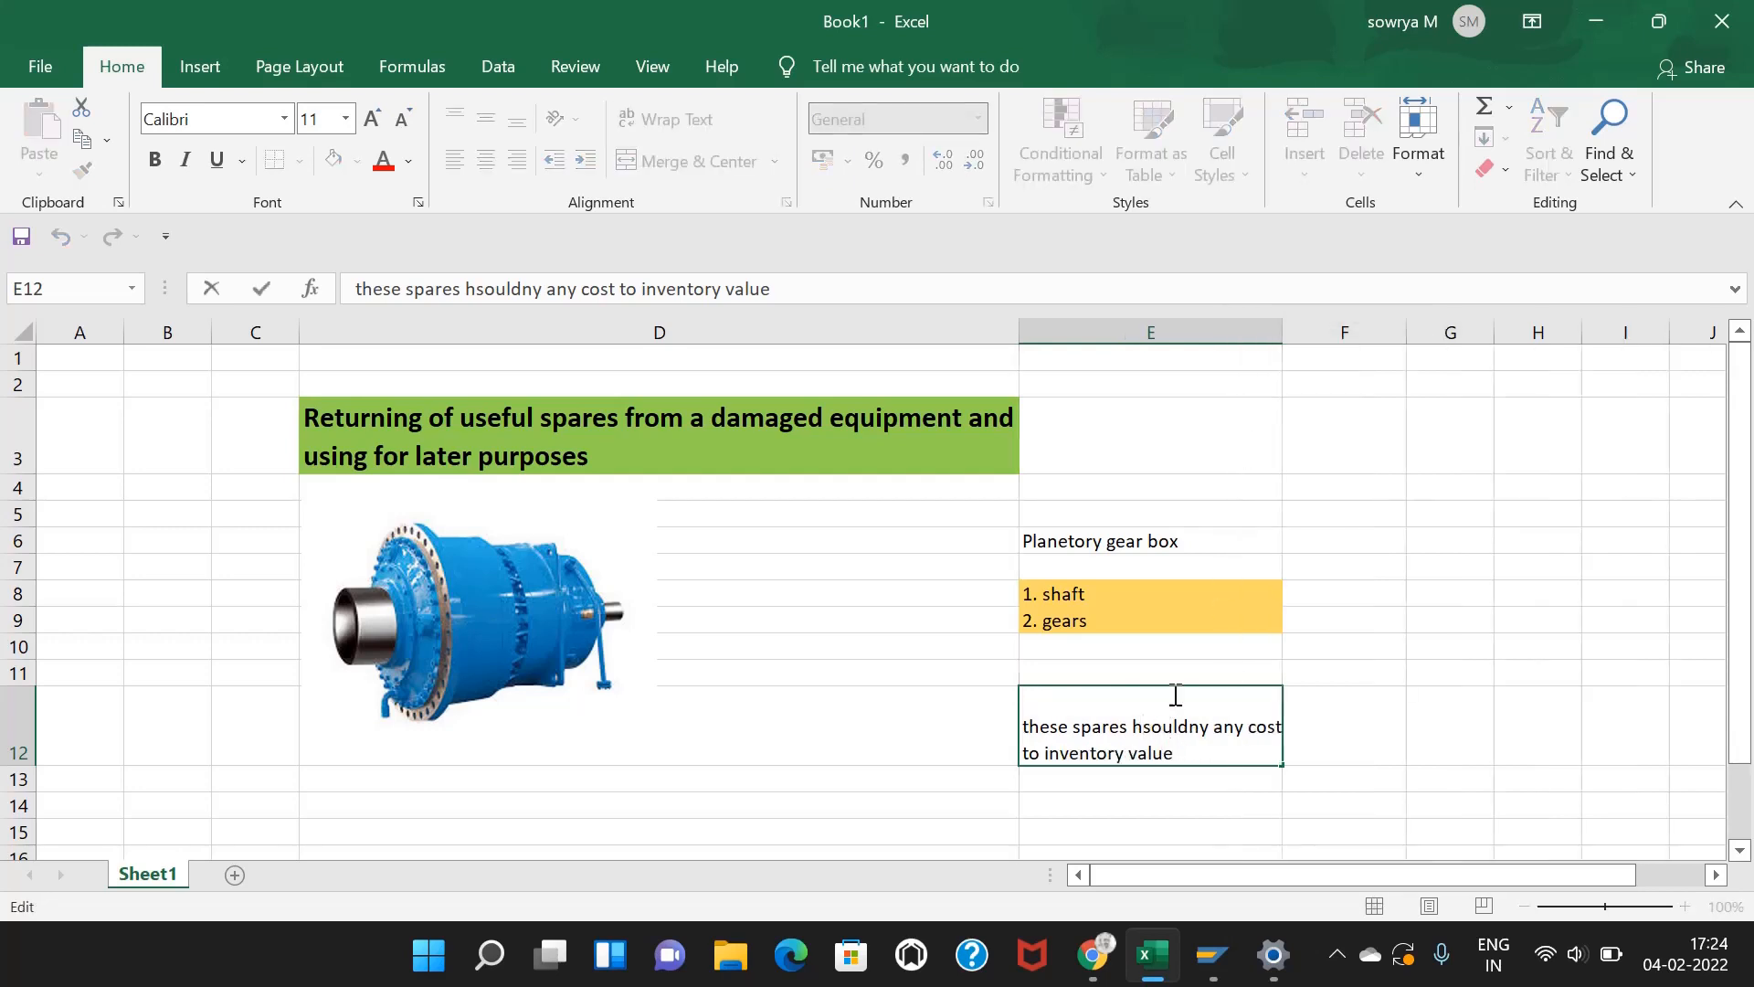
key(BackSpace)
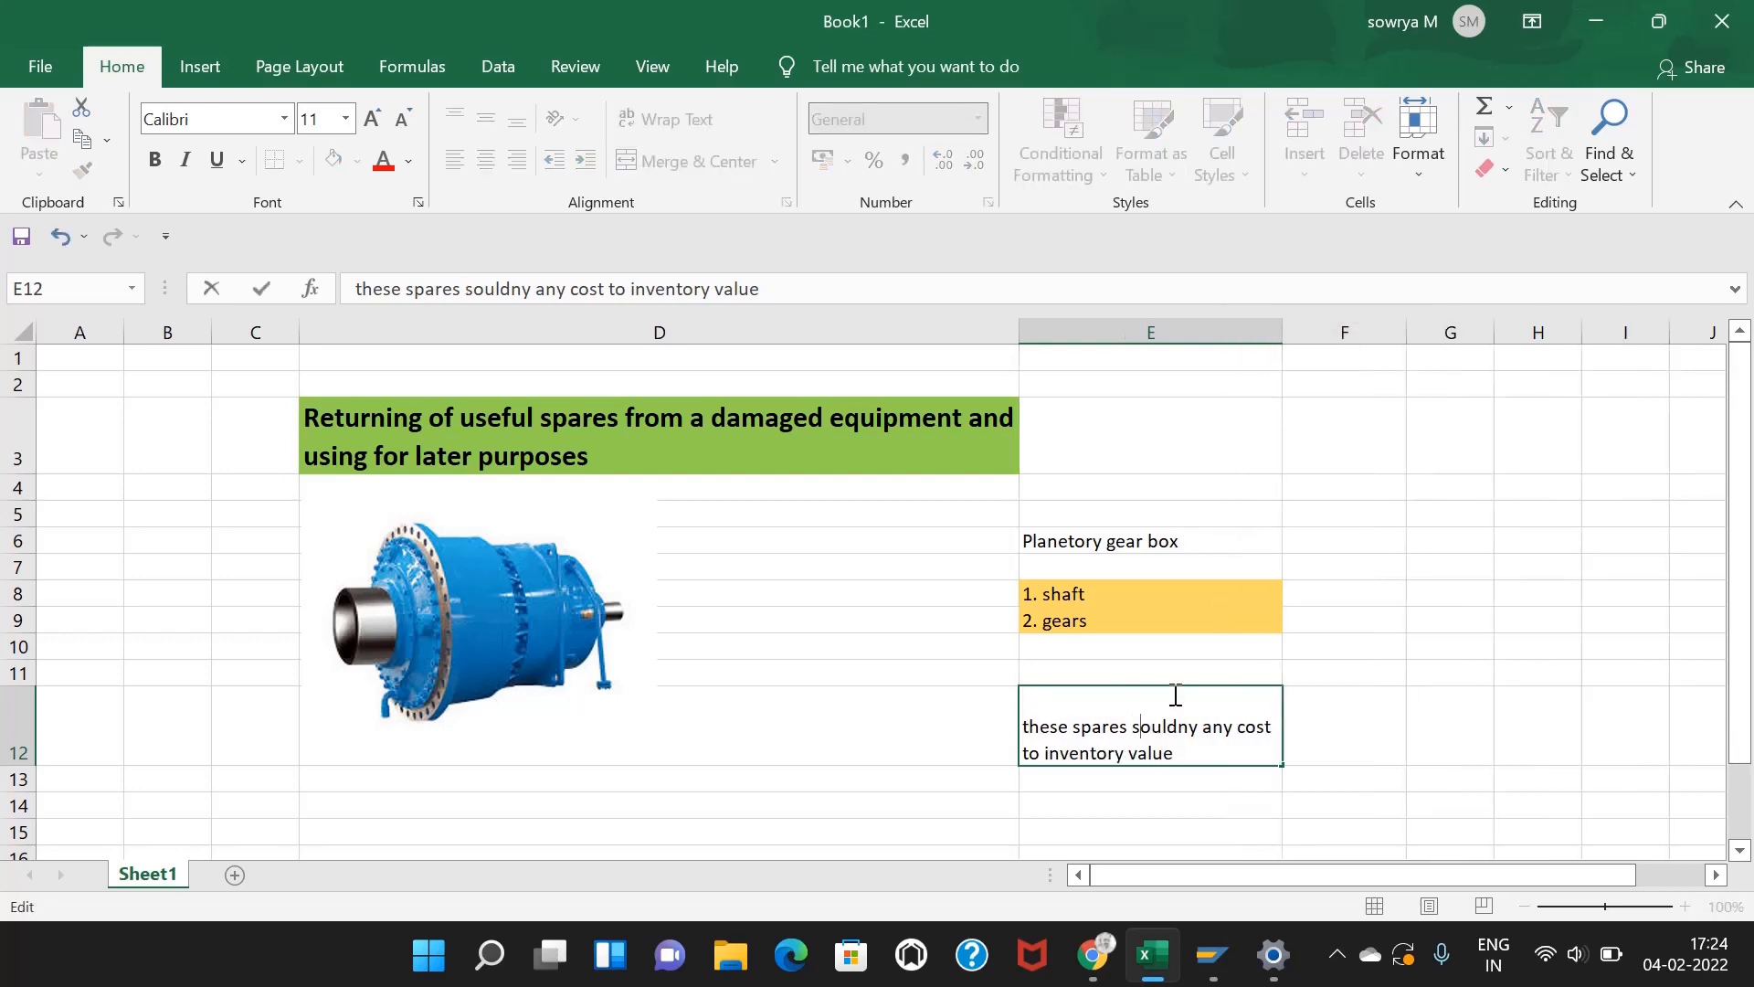
text(h)
click(1356, 699)
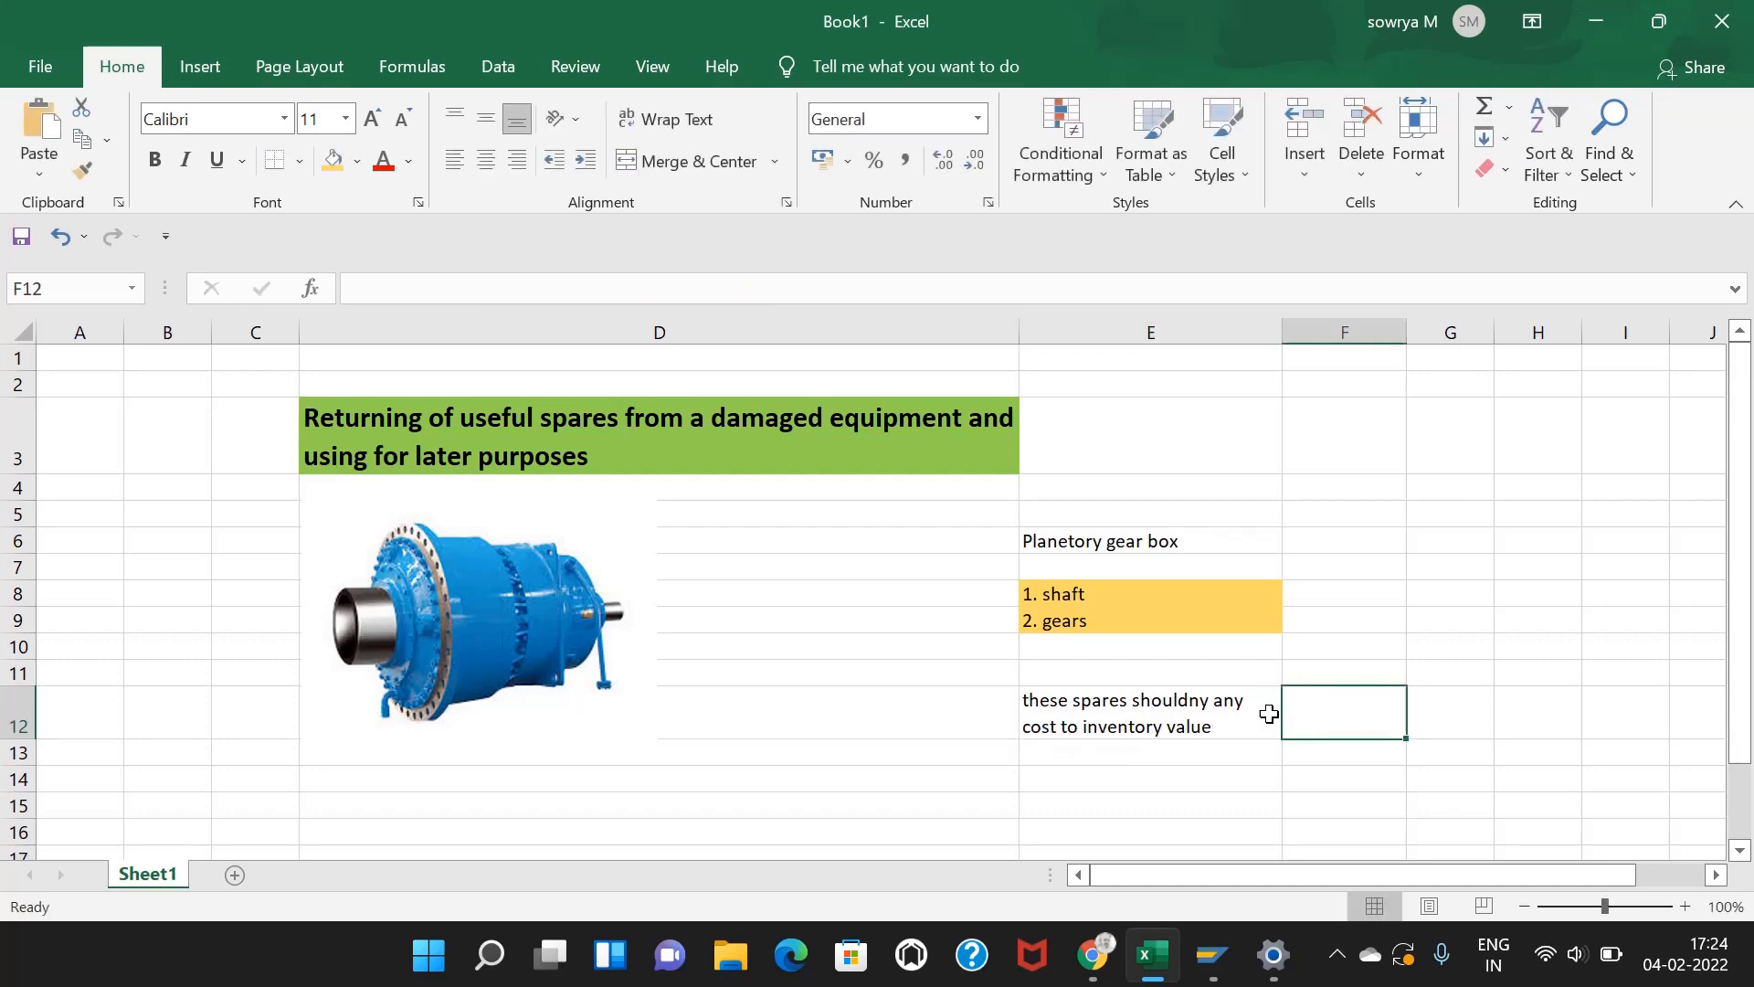
Step: Correct "shouldny" to "shouldnt" in the E12 note
double_click(1210, 700)
key(BackSpace)
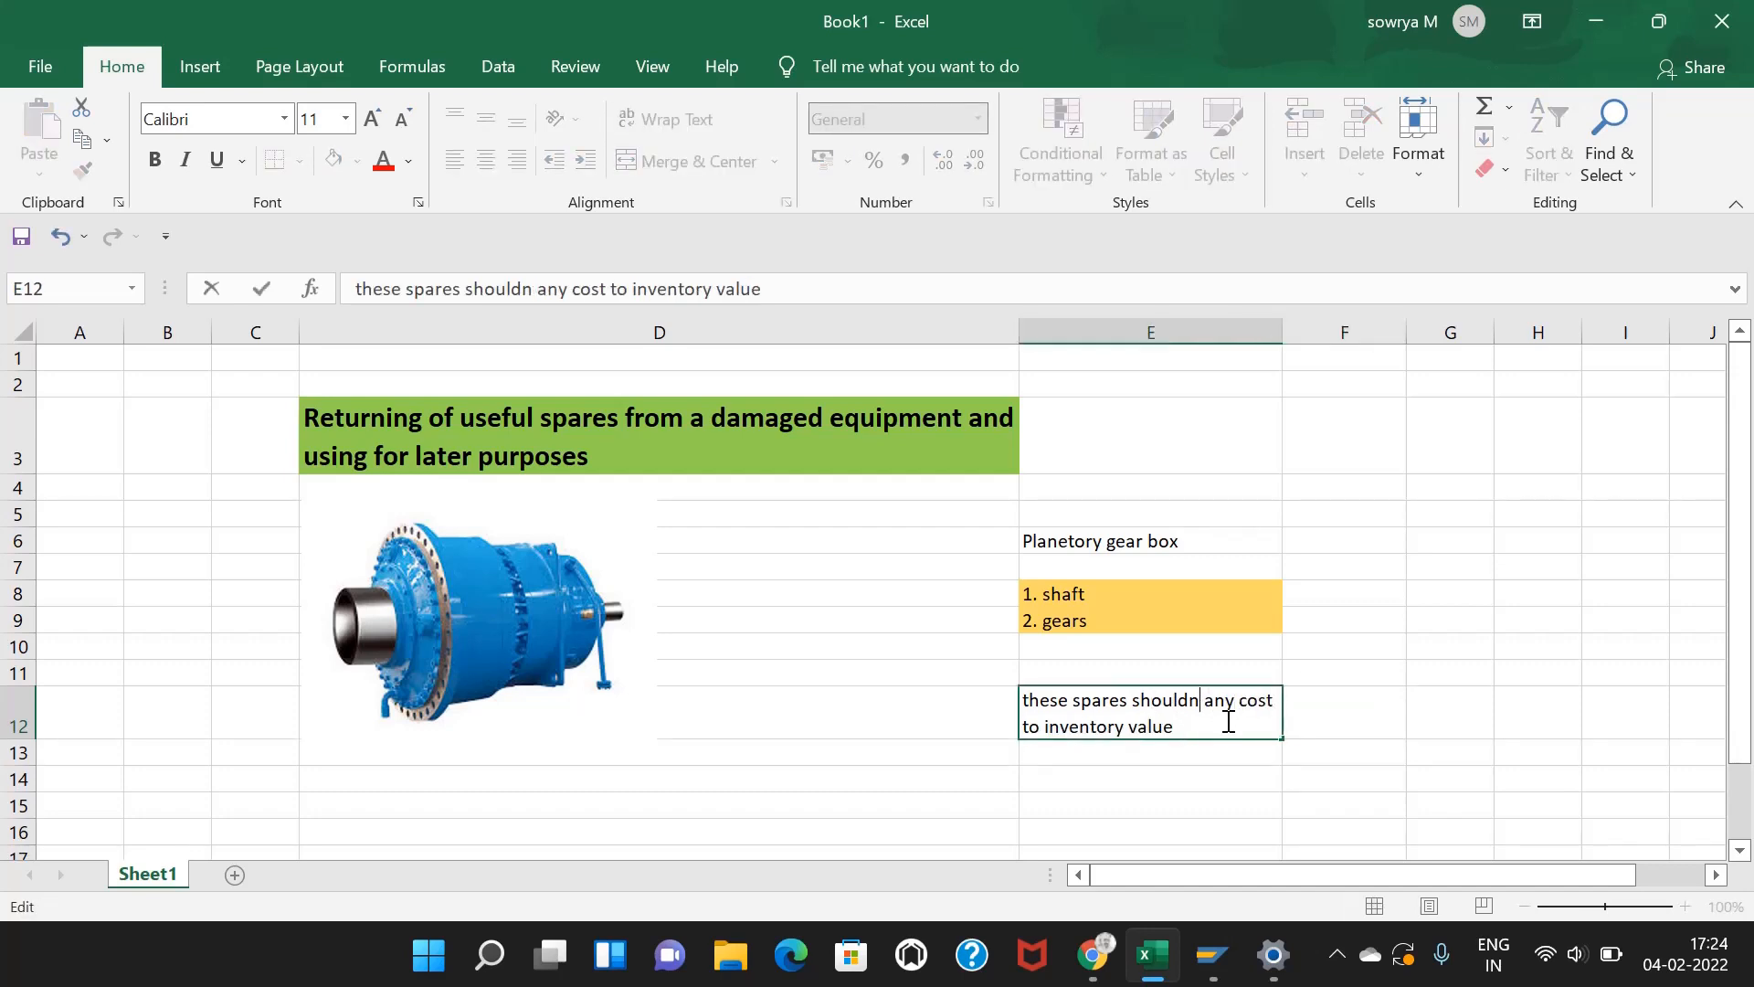
text(t)
click(1382, 710)
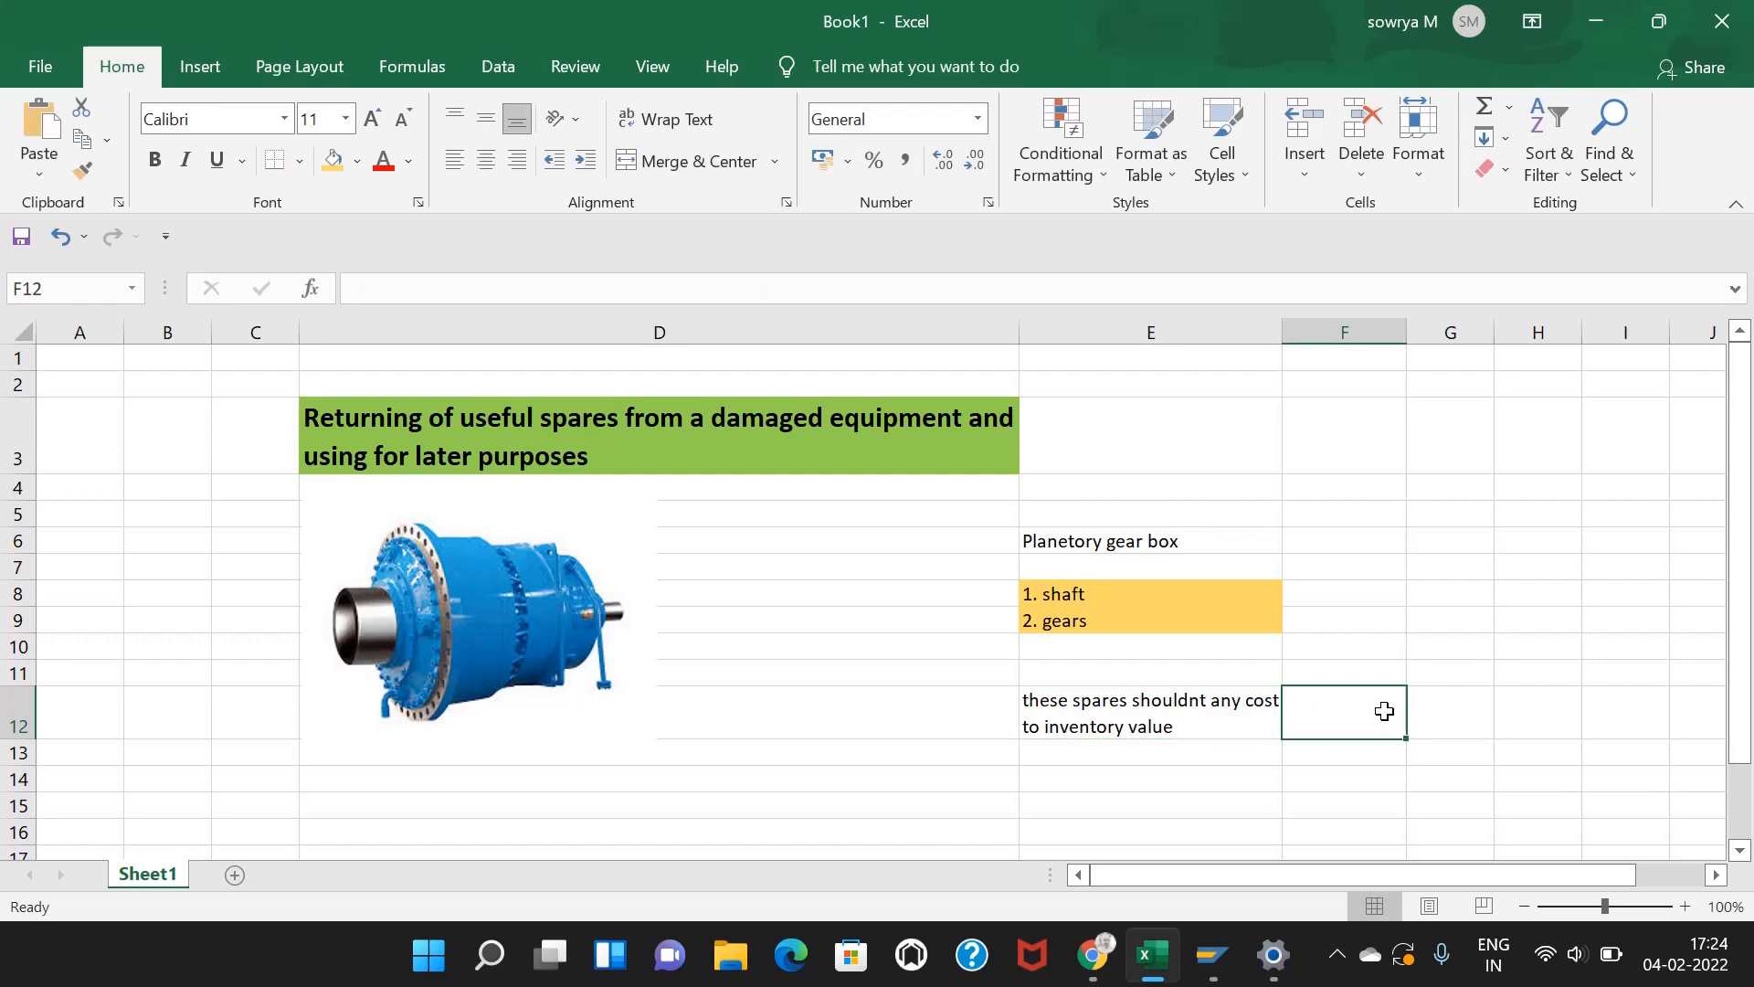
click(582, 612)
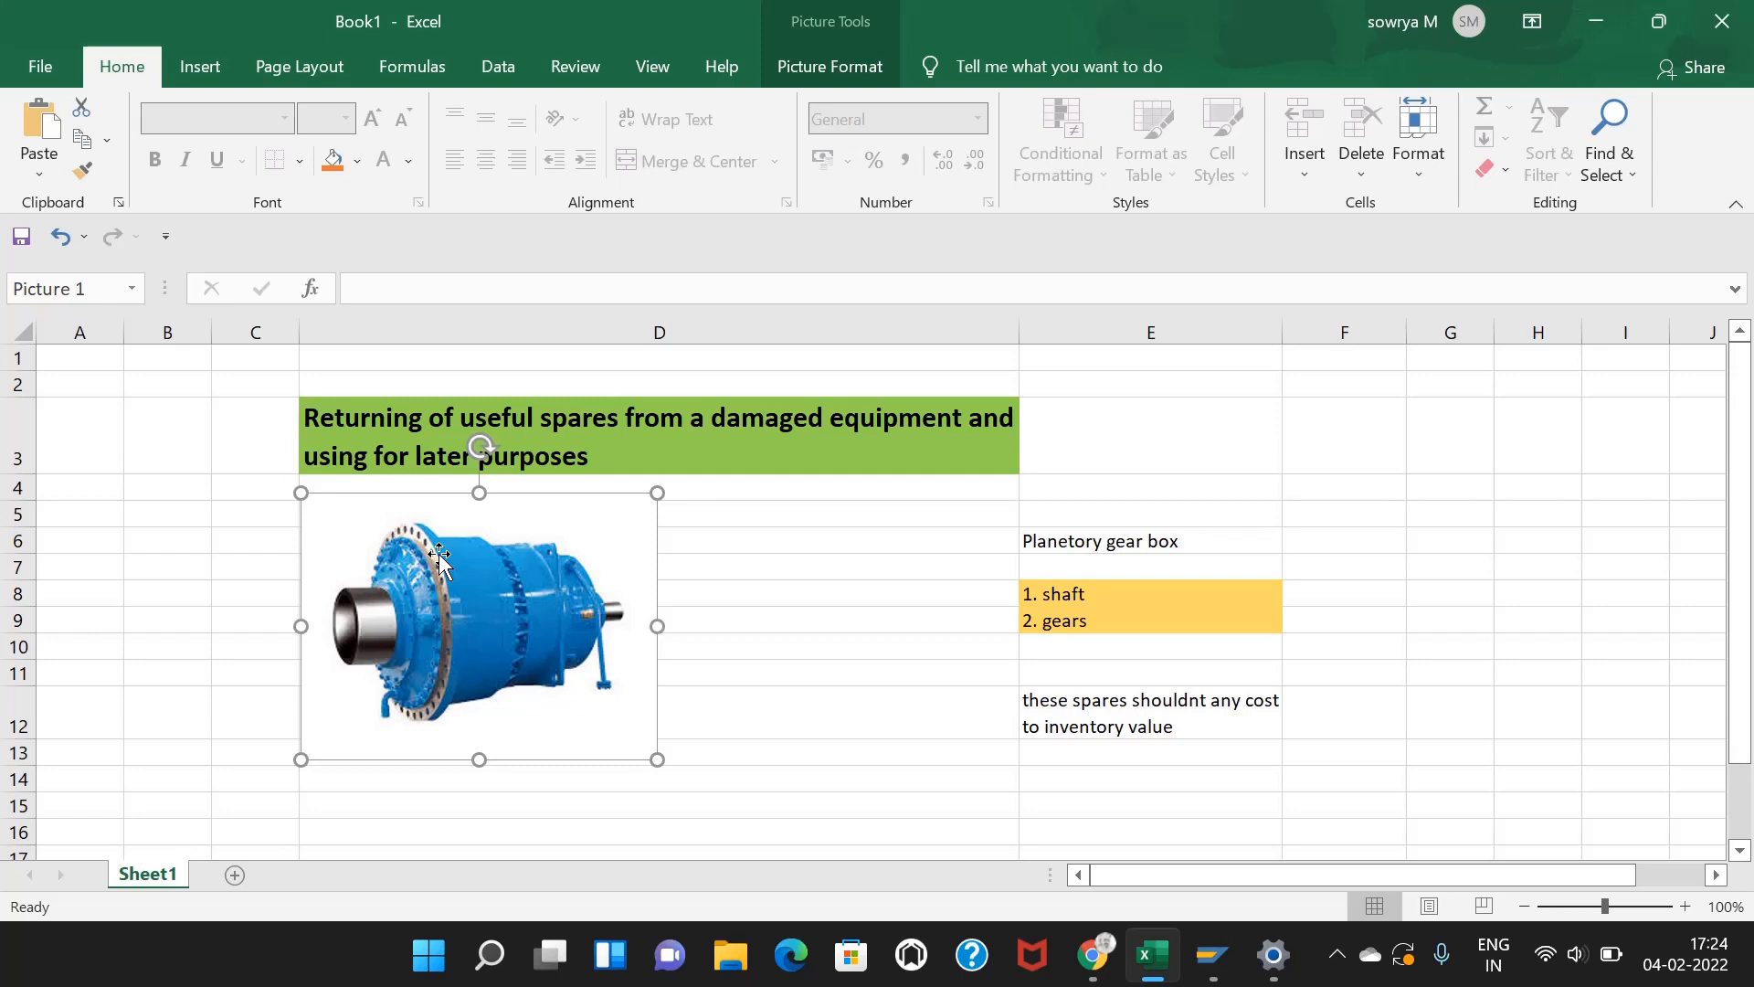
click(848, 574)
click(1126, 601)
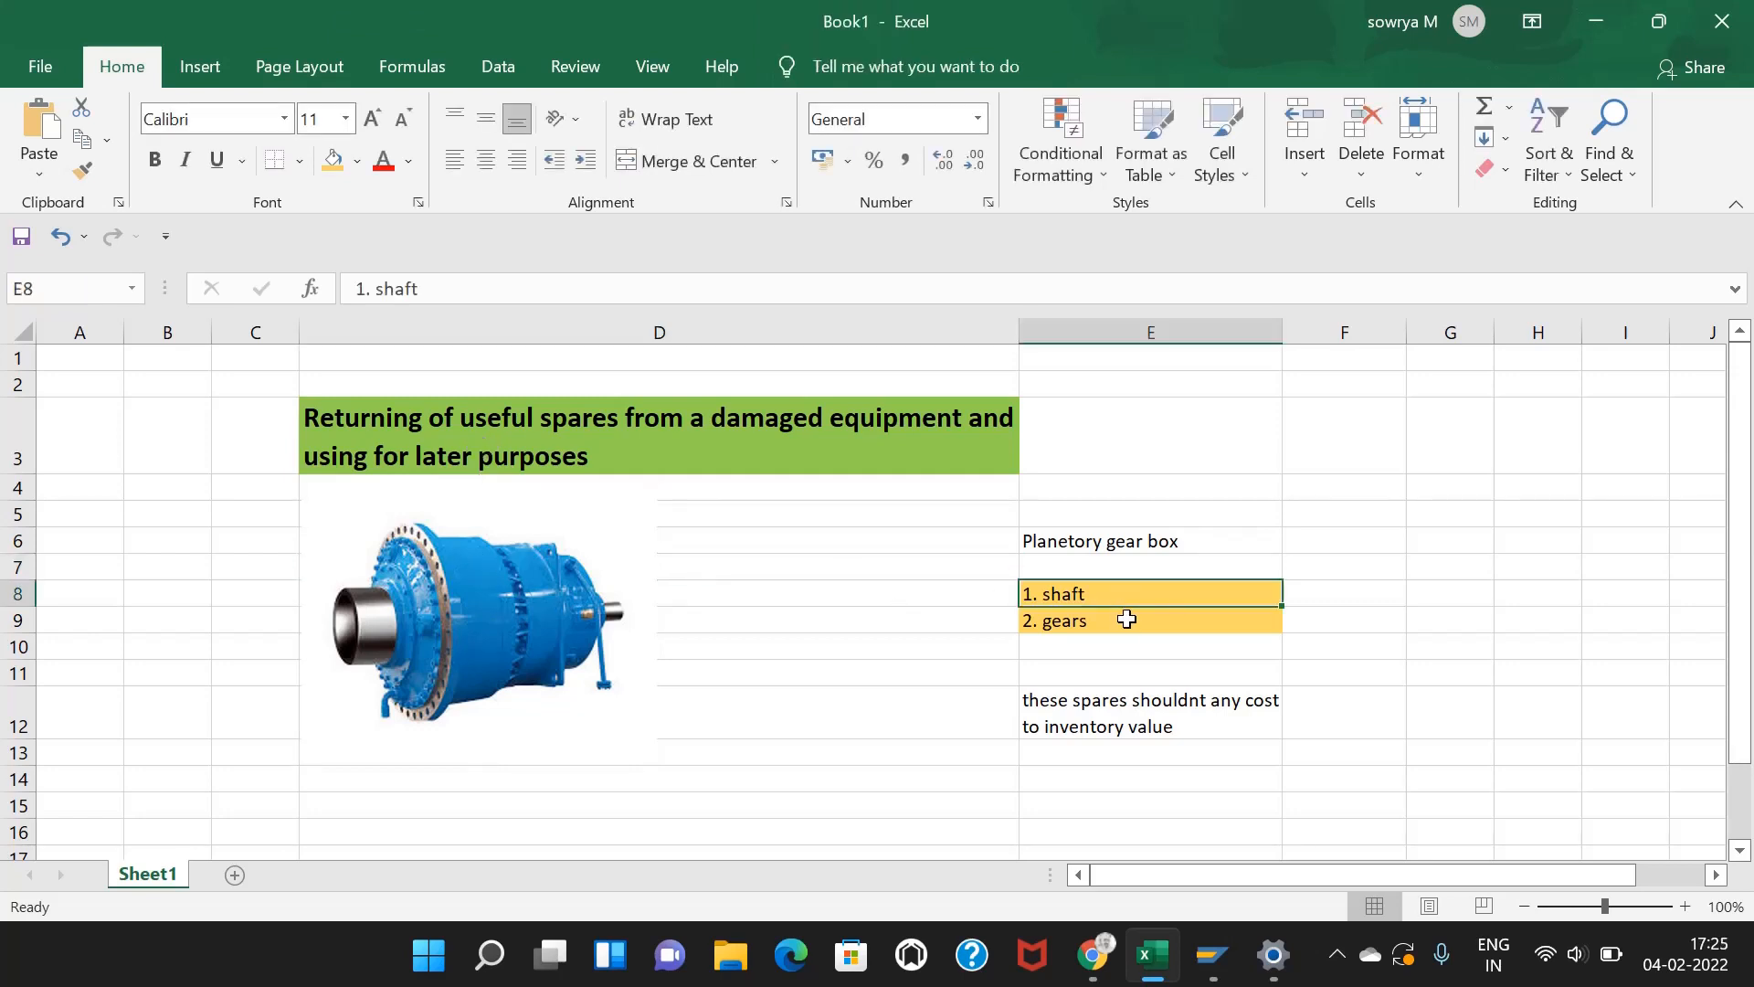
click(1127, 619)
click(1101, 703)
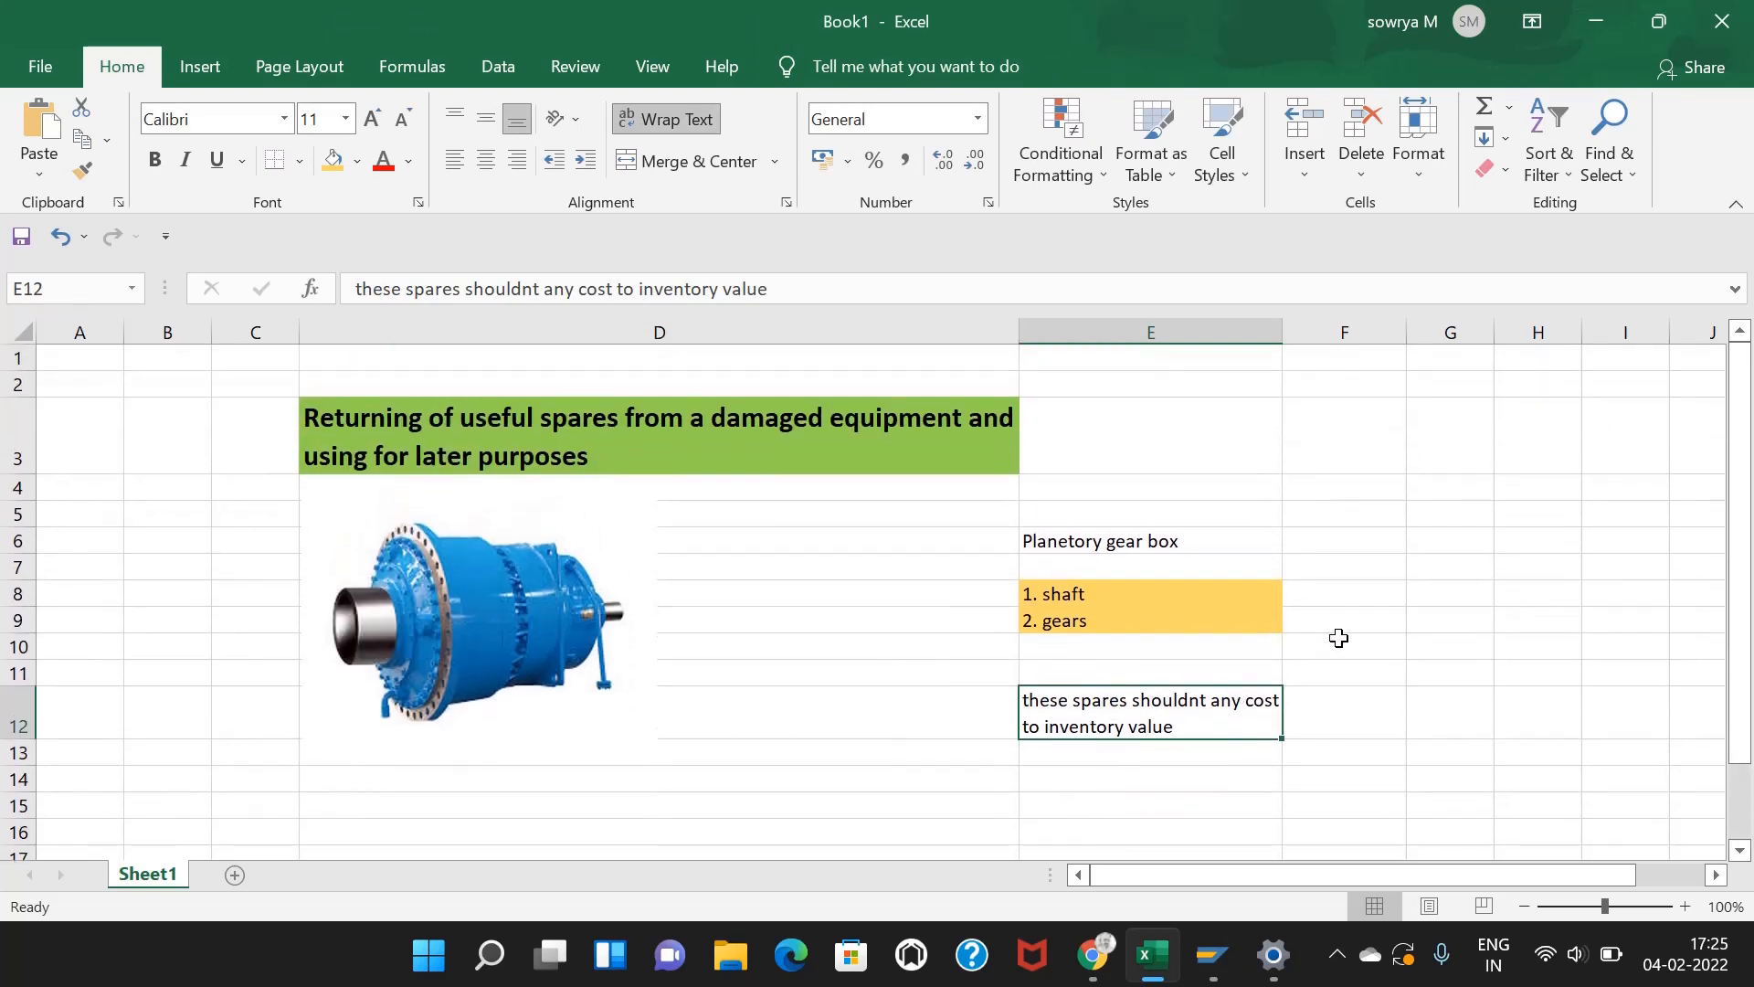
click(1336, 644)
click(1208, 702)
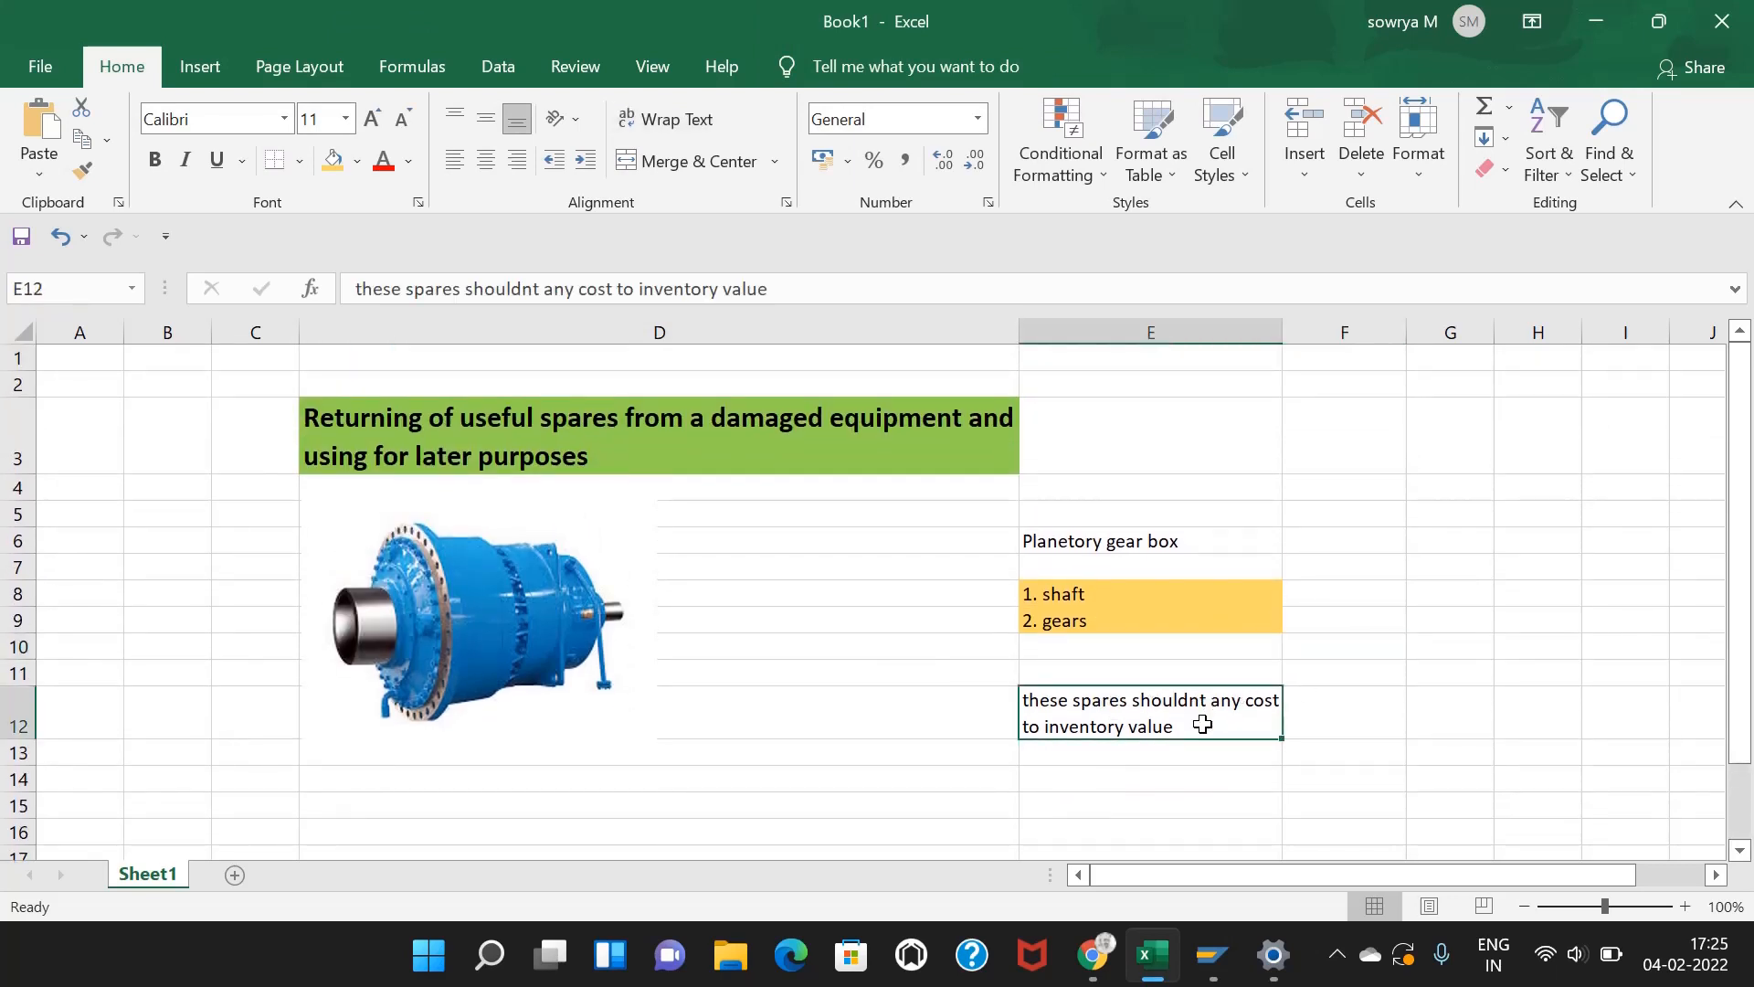
Step: Enter the note "value should be zero , but qnty should ge updating" in cell F12
click(1349, 710)
text(v)
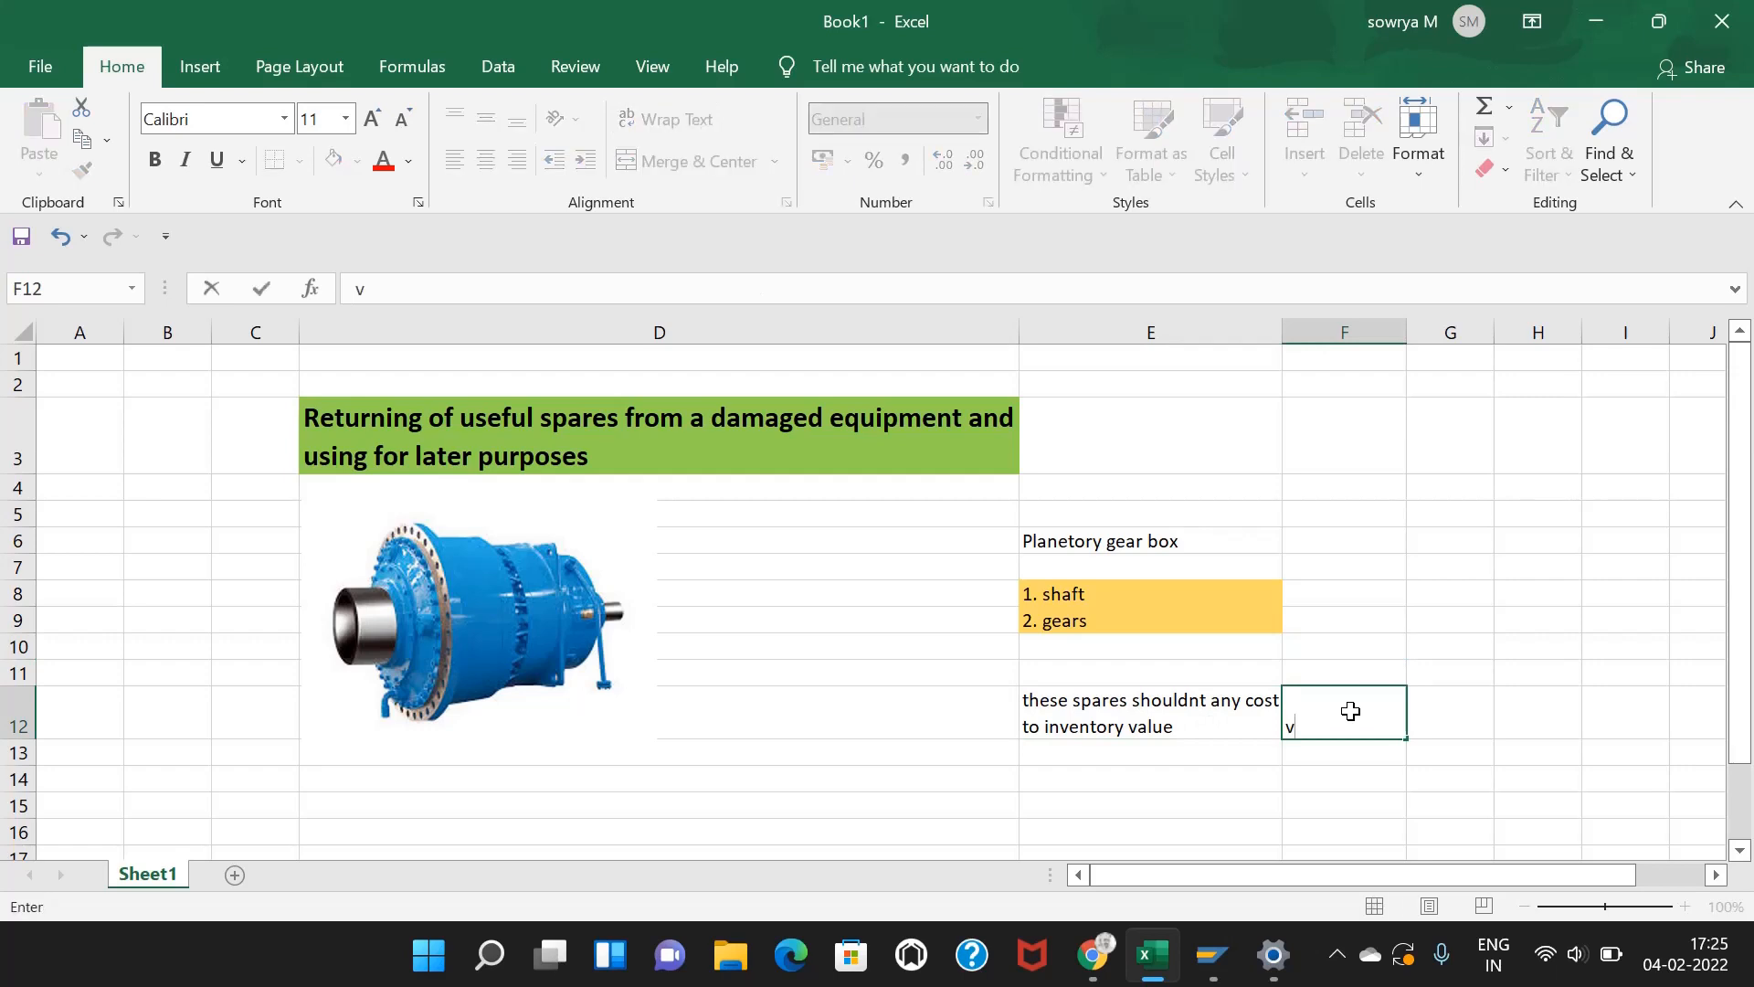
text(alue a)
key(BackSpace)
text(shoud)
key(BackSpace)
text(ld be )
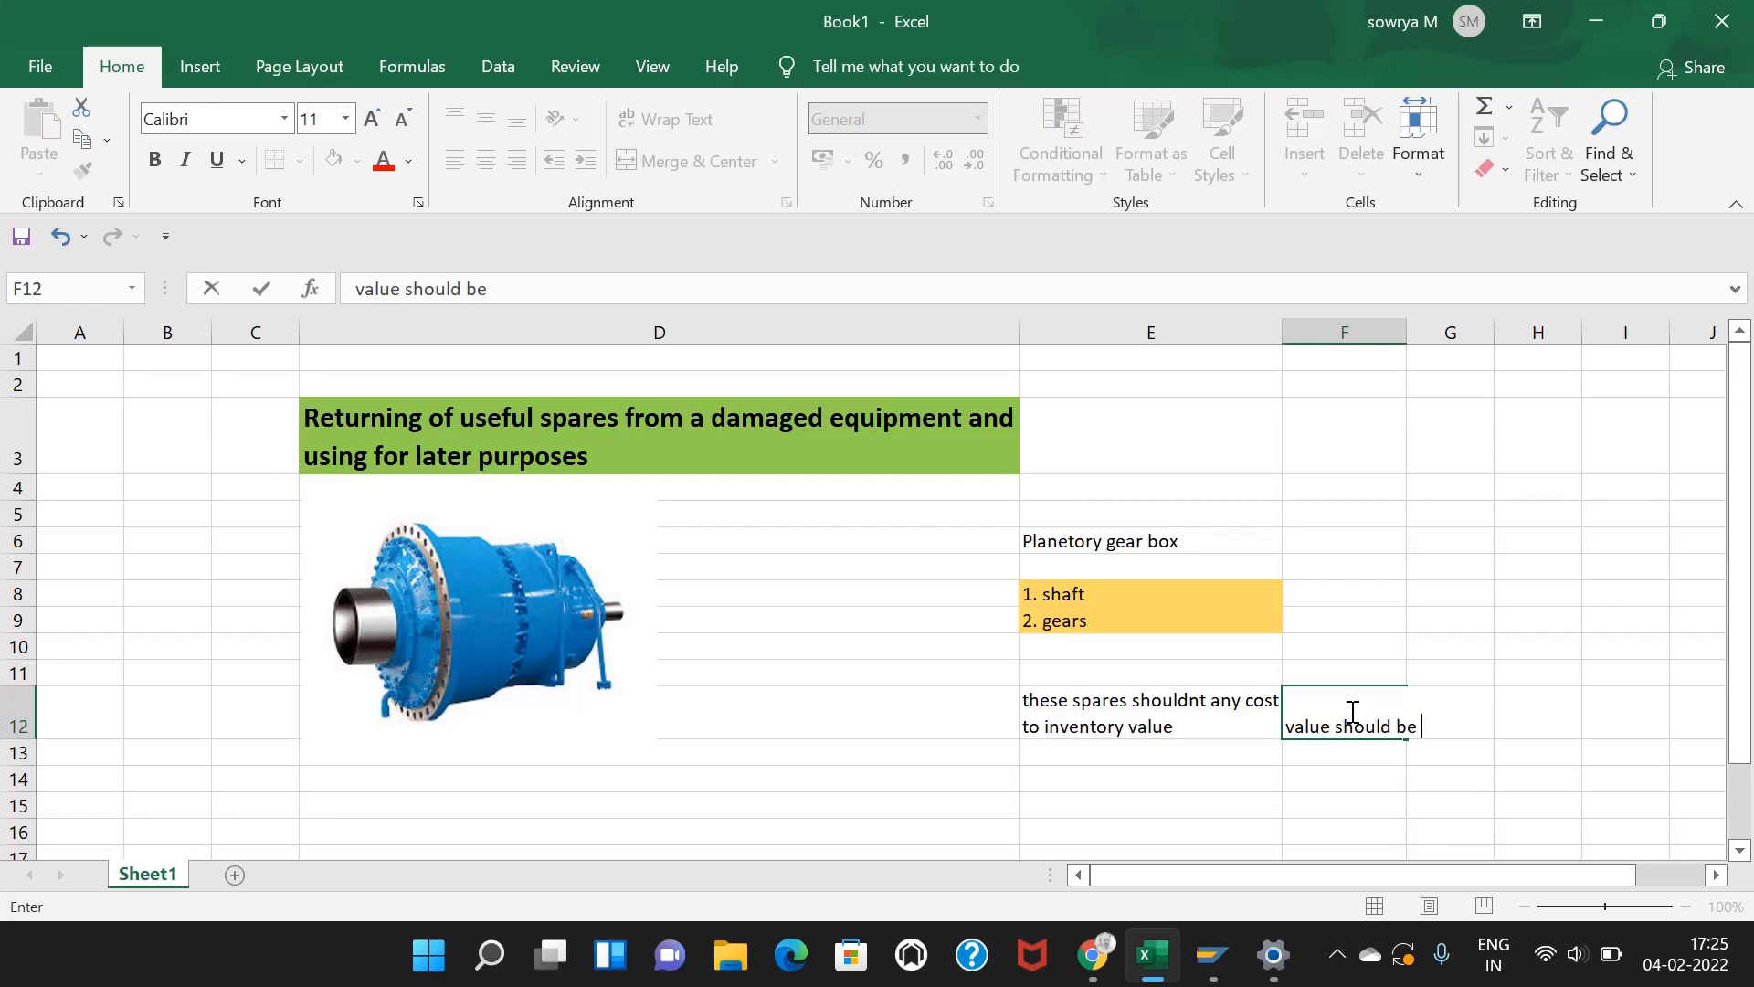
text(zero , but qnty should)
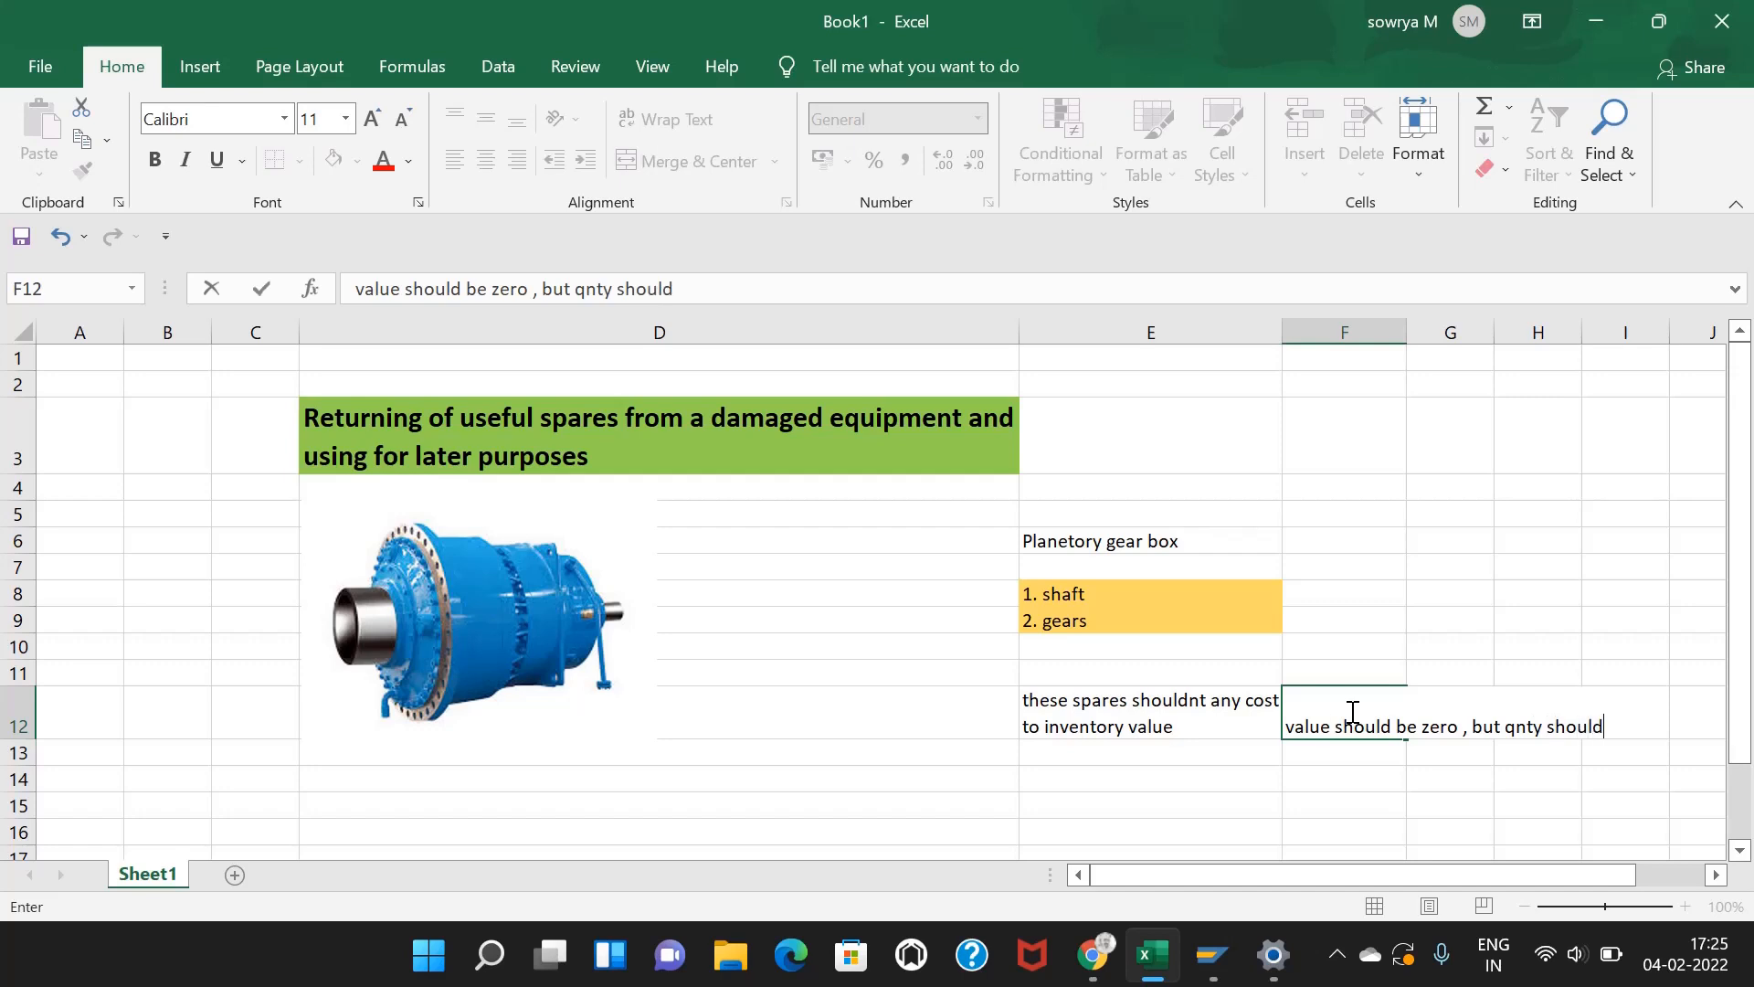
text( ge updating)
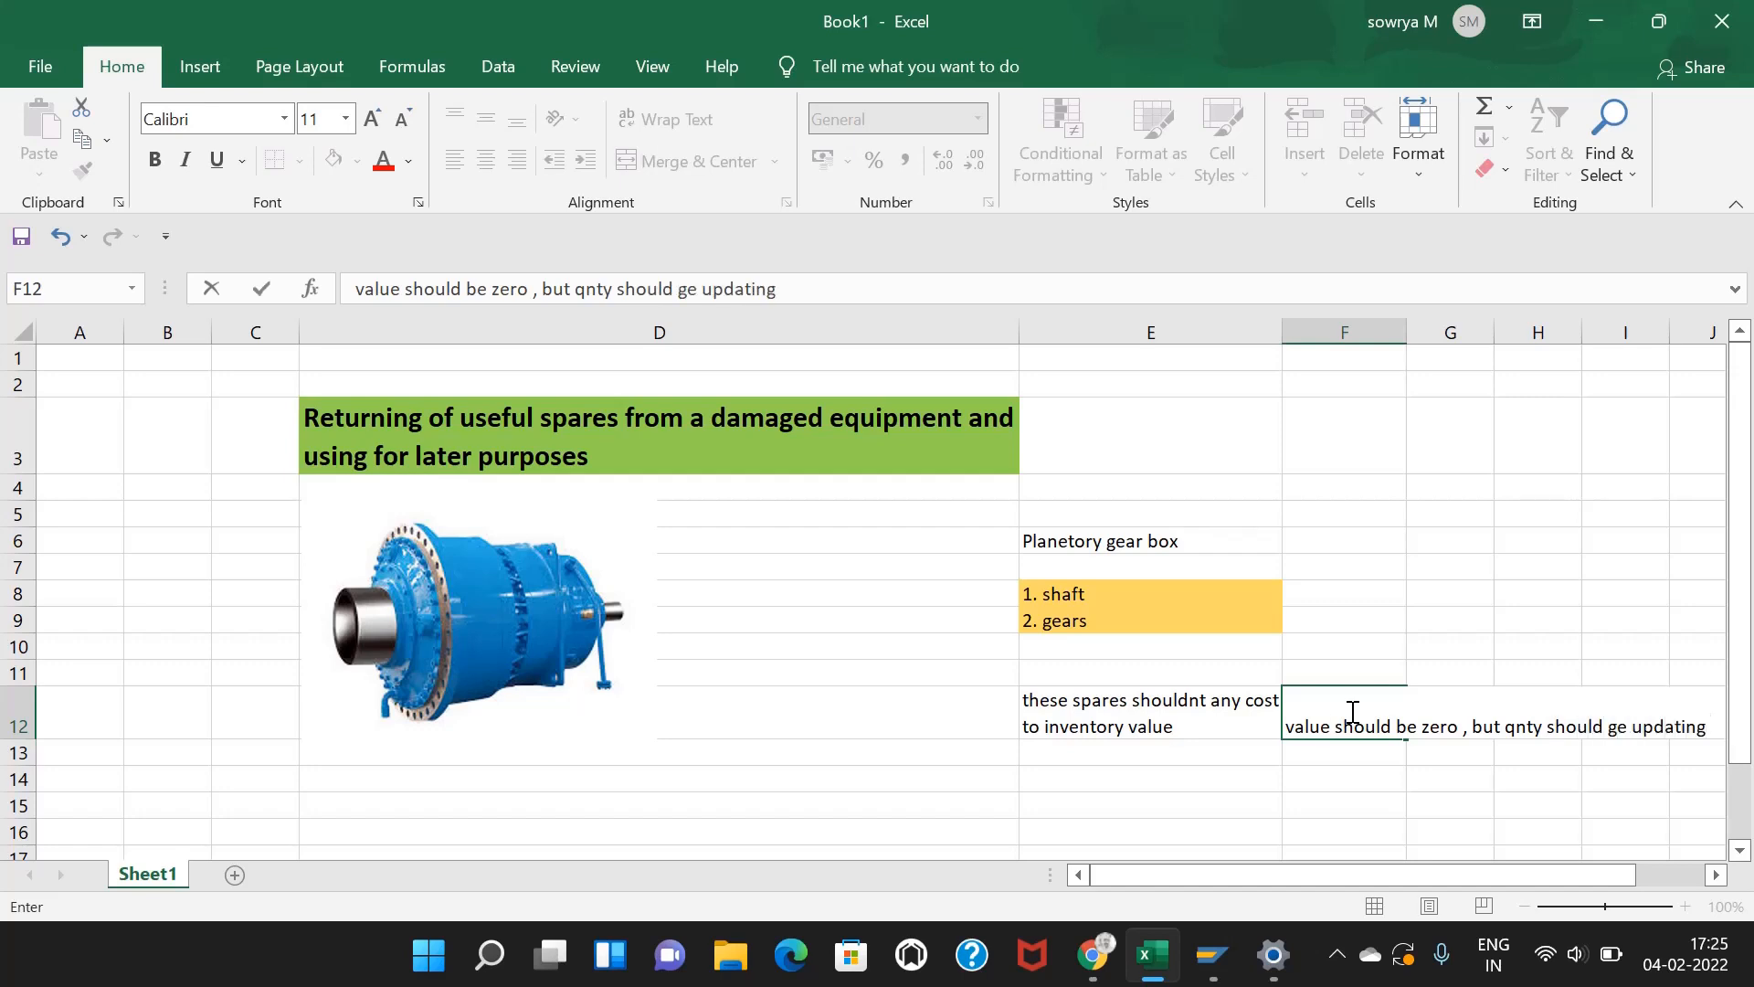
click(1454, 619)
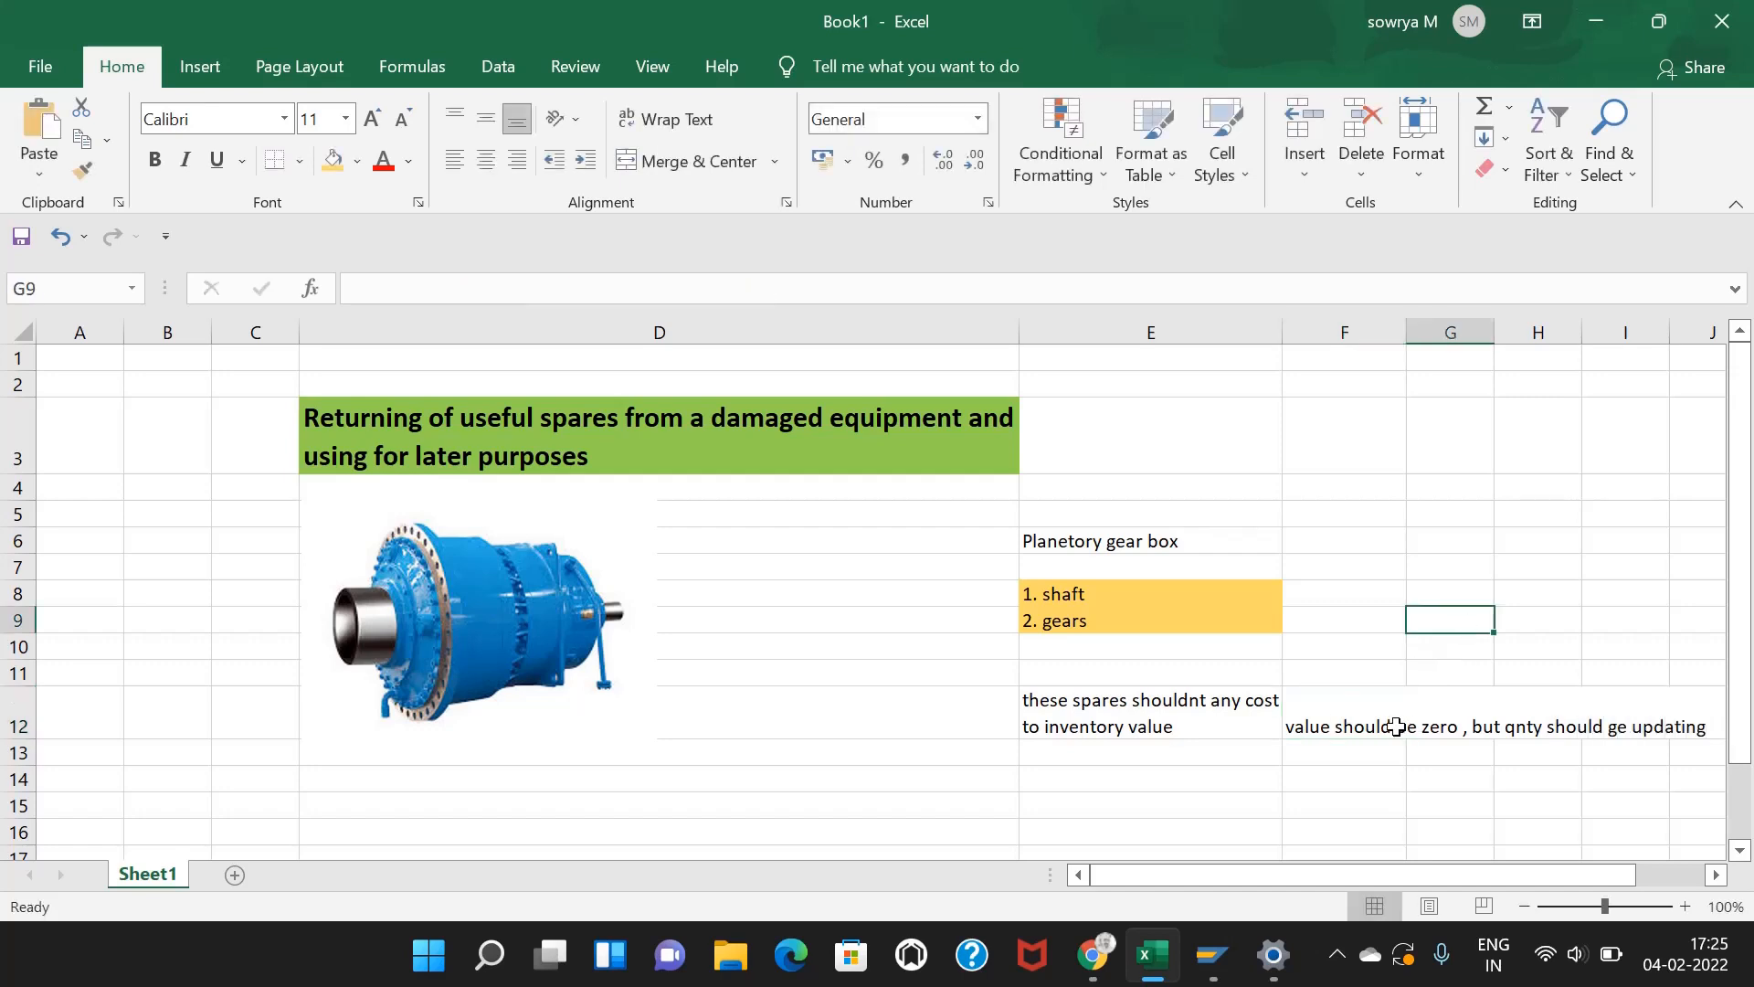
Step: Widen column F and wrap the text of the zero value note in F12
click(1394, 726)
click(1716, 875)
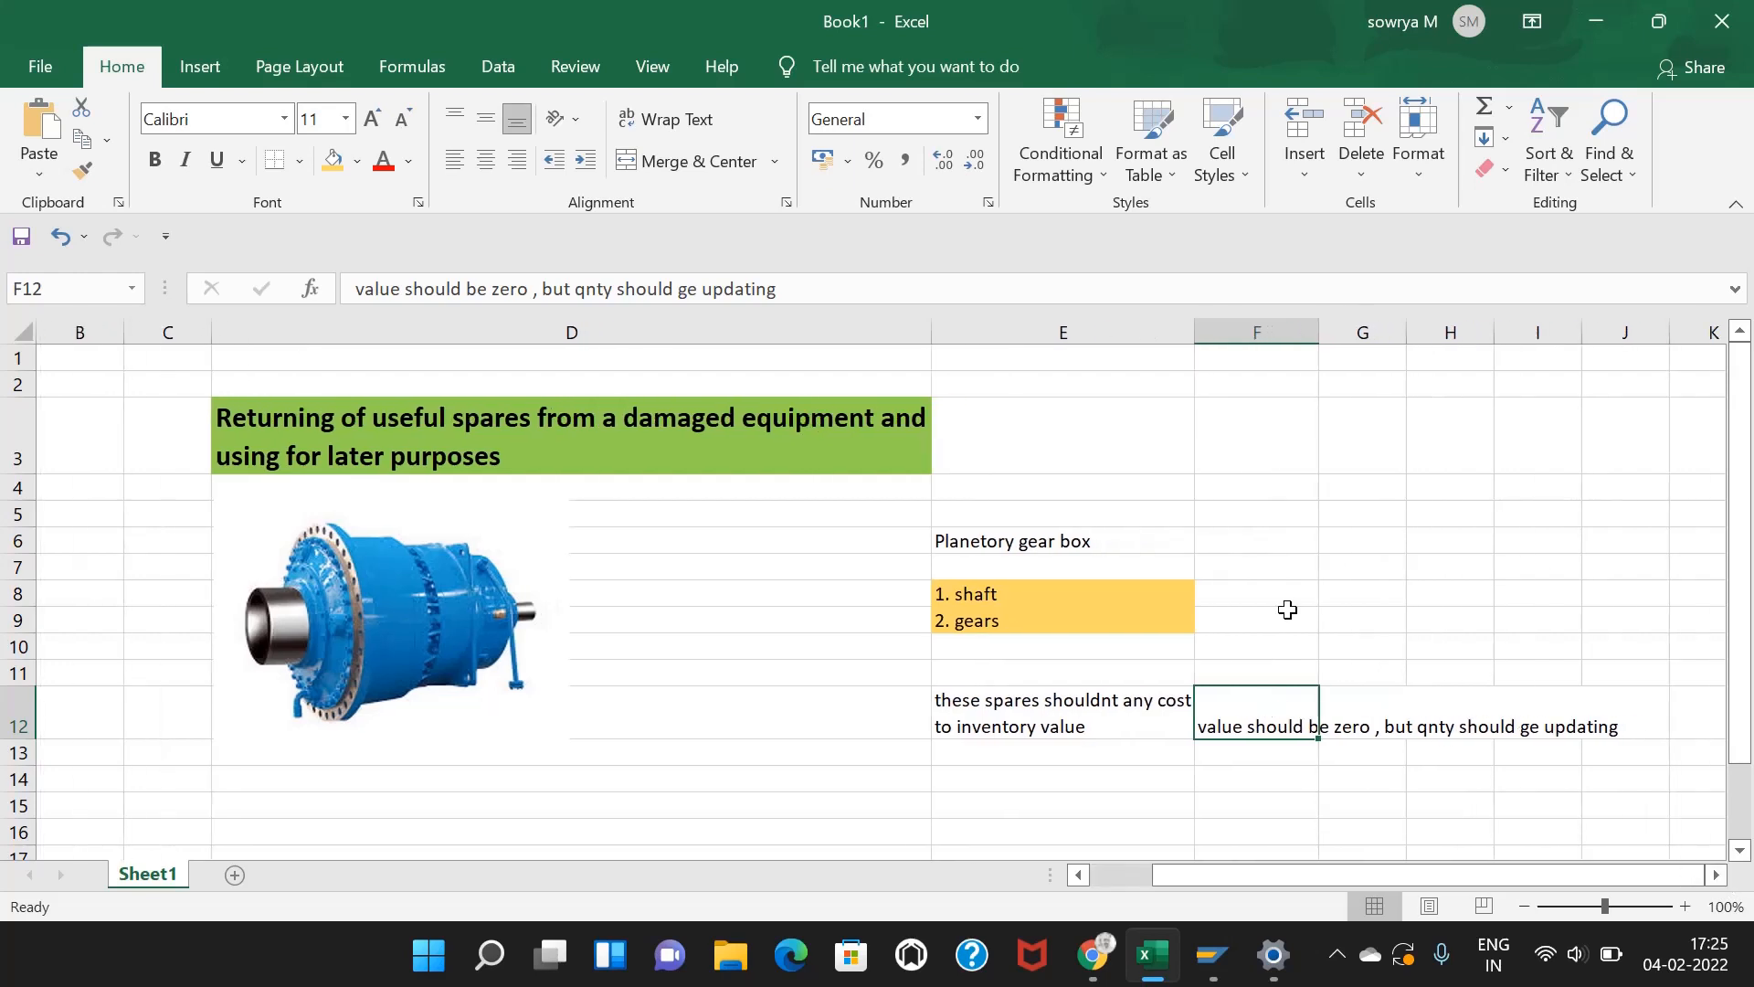
drag(1318, 334, 1401, 336)
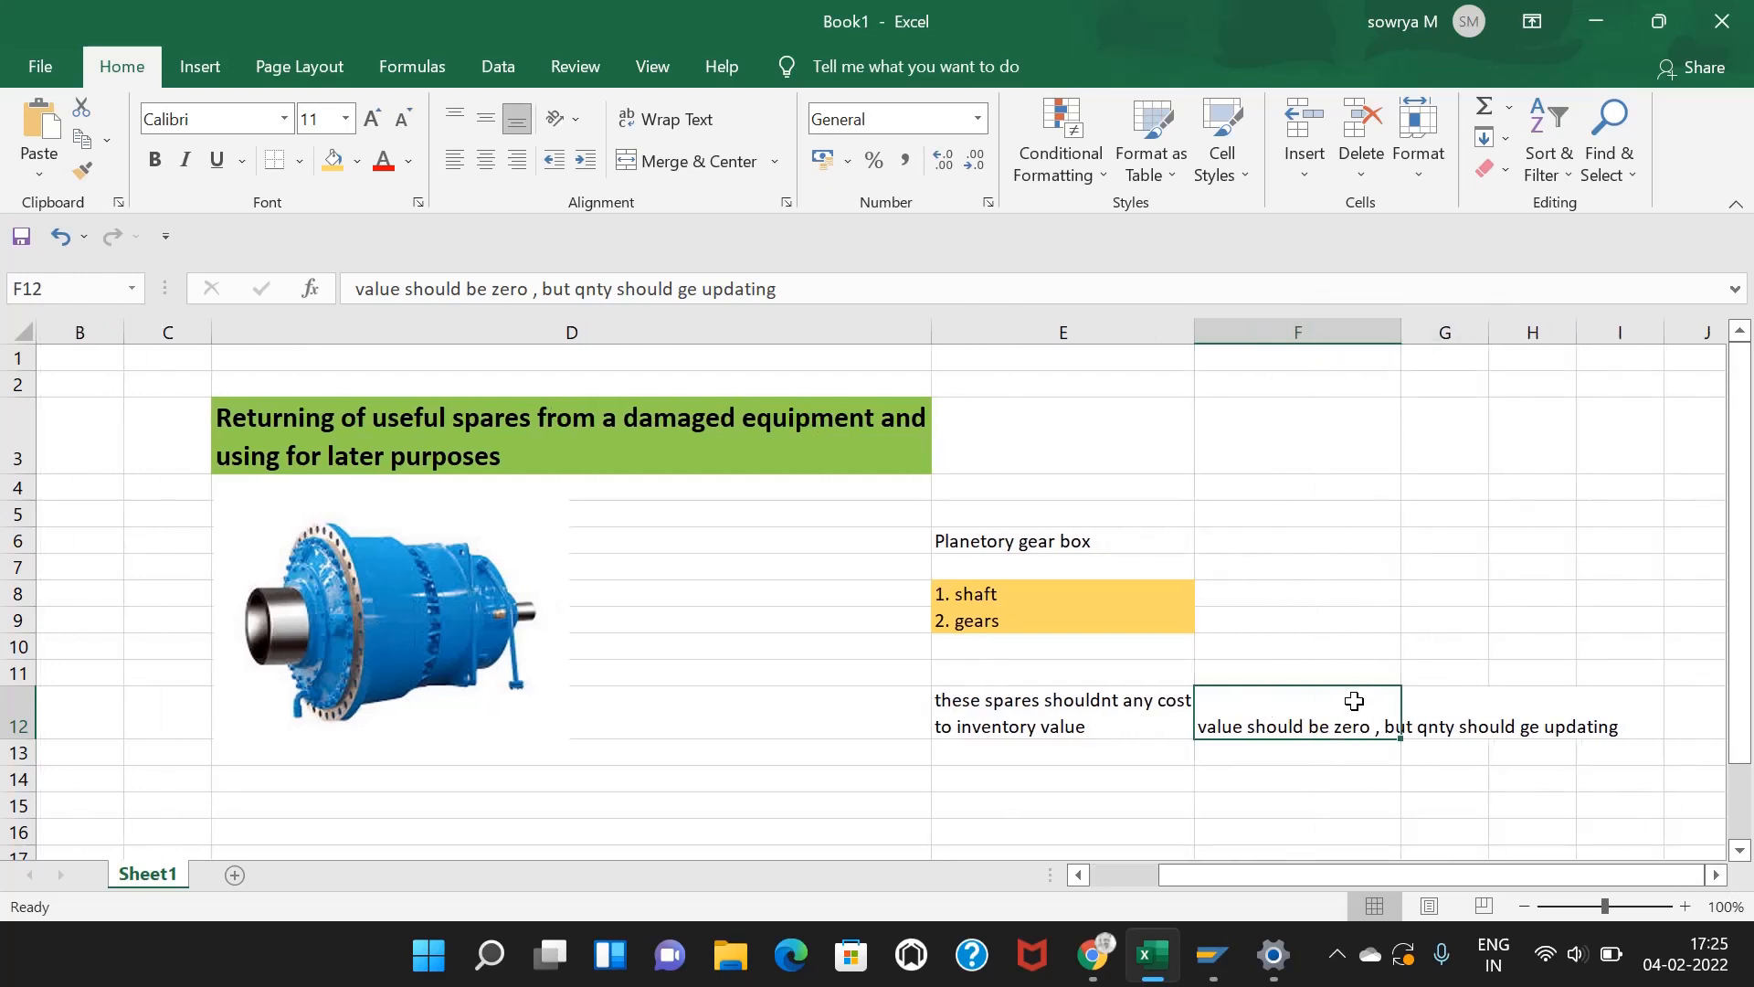
click(659, 117)
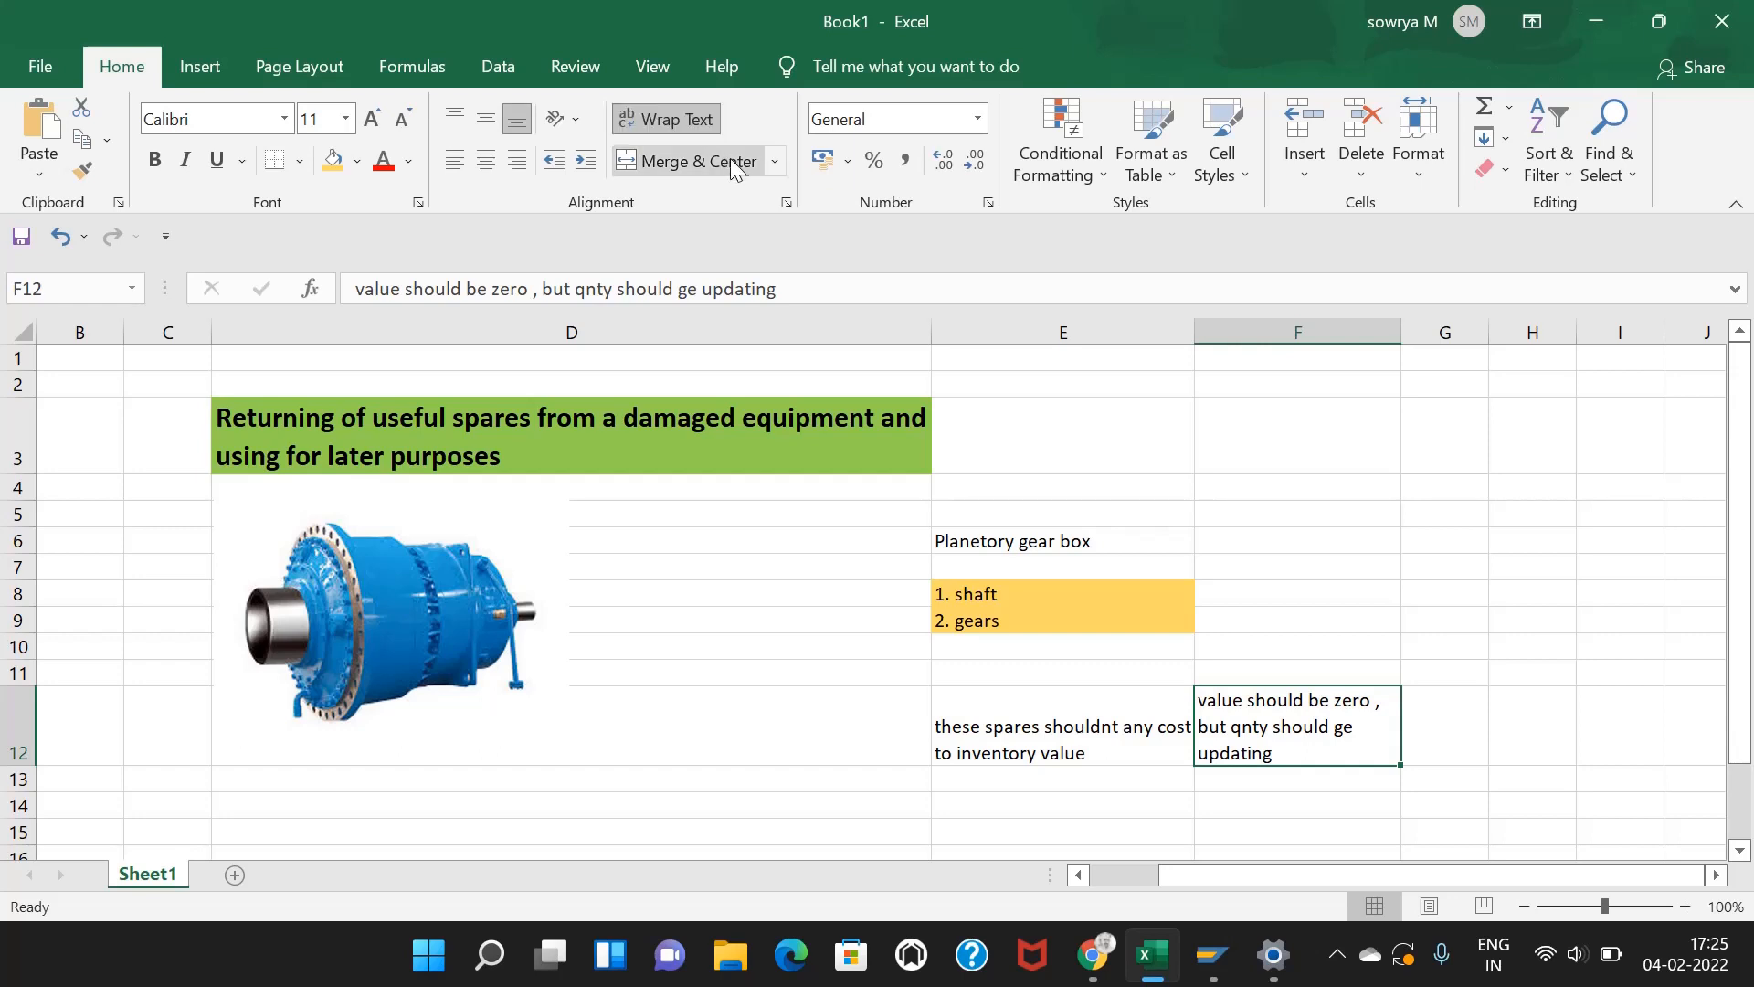
click(1288, 462)
Step: Begin a note in cell D16 with "retruning these use ful spares from the damaged equipment and we"
scroll(1209, 480, down, 2)
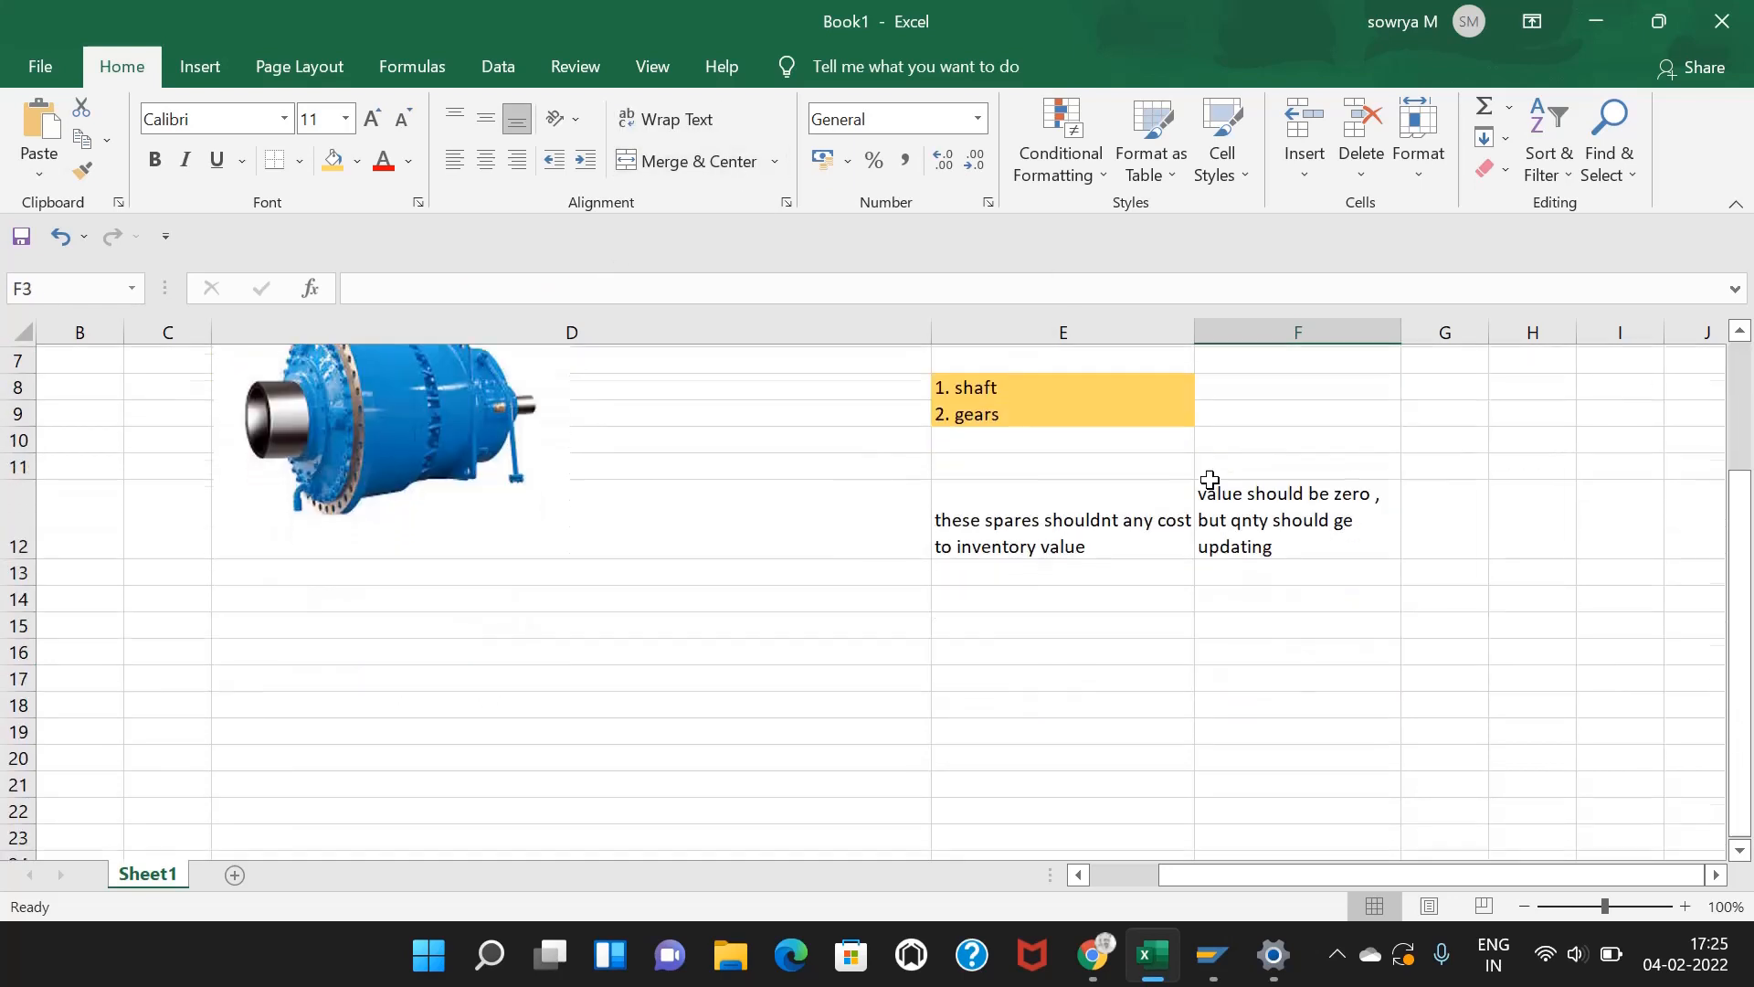
click(814, 575)
click(796, 638)
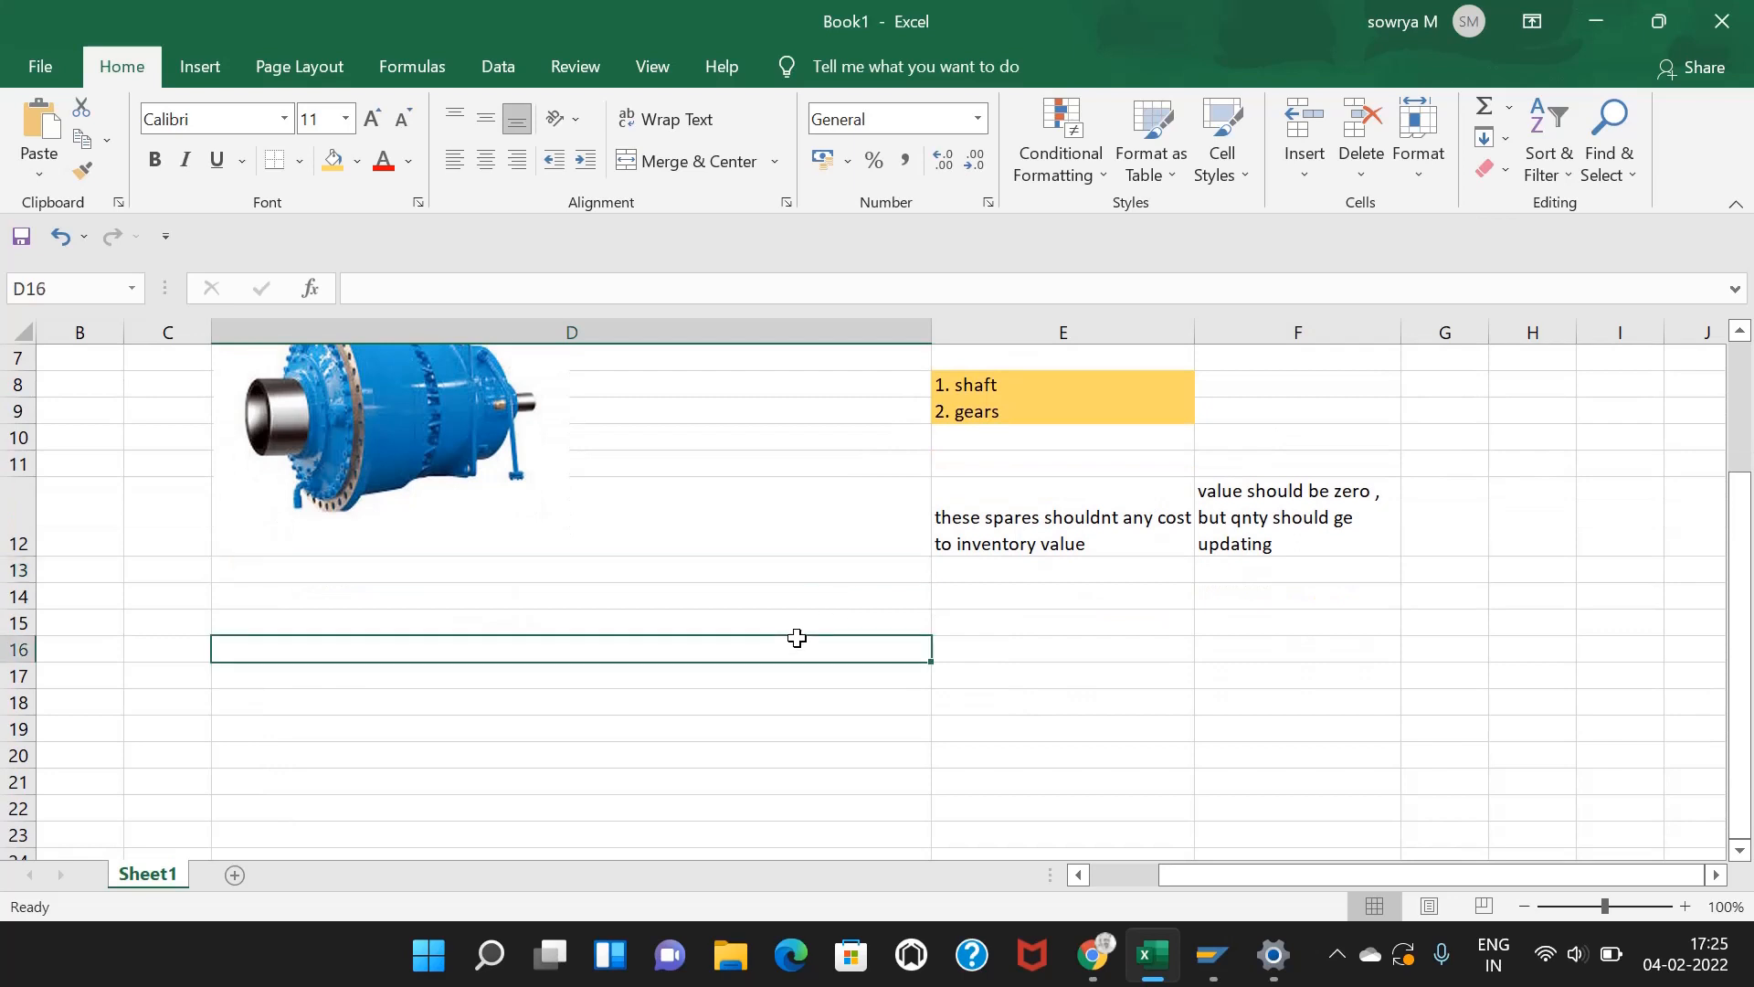
text(retruning t)
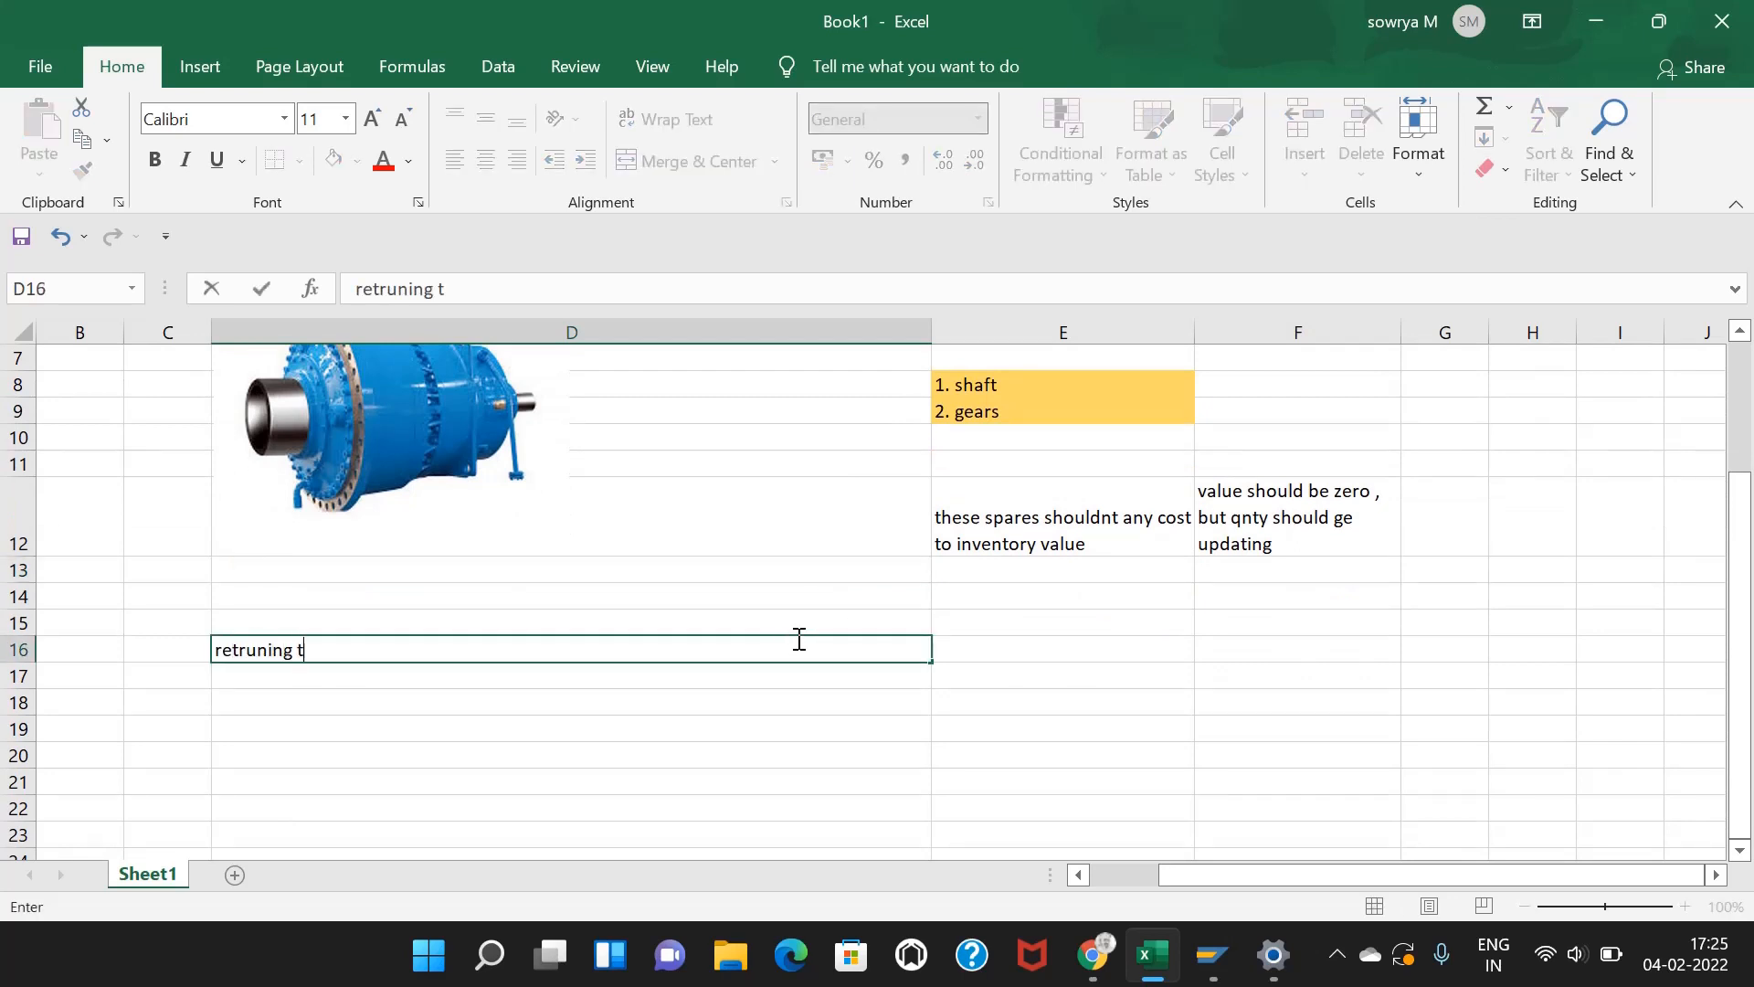
text(hese use ful )
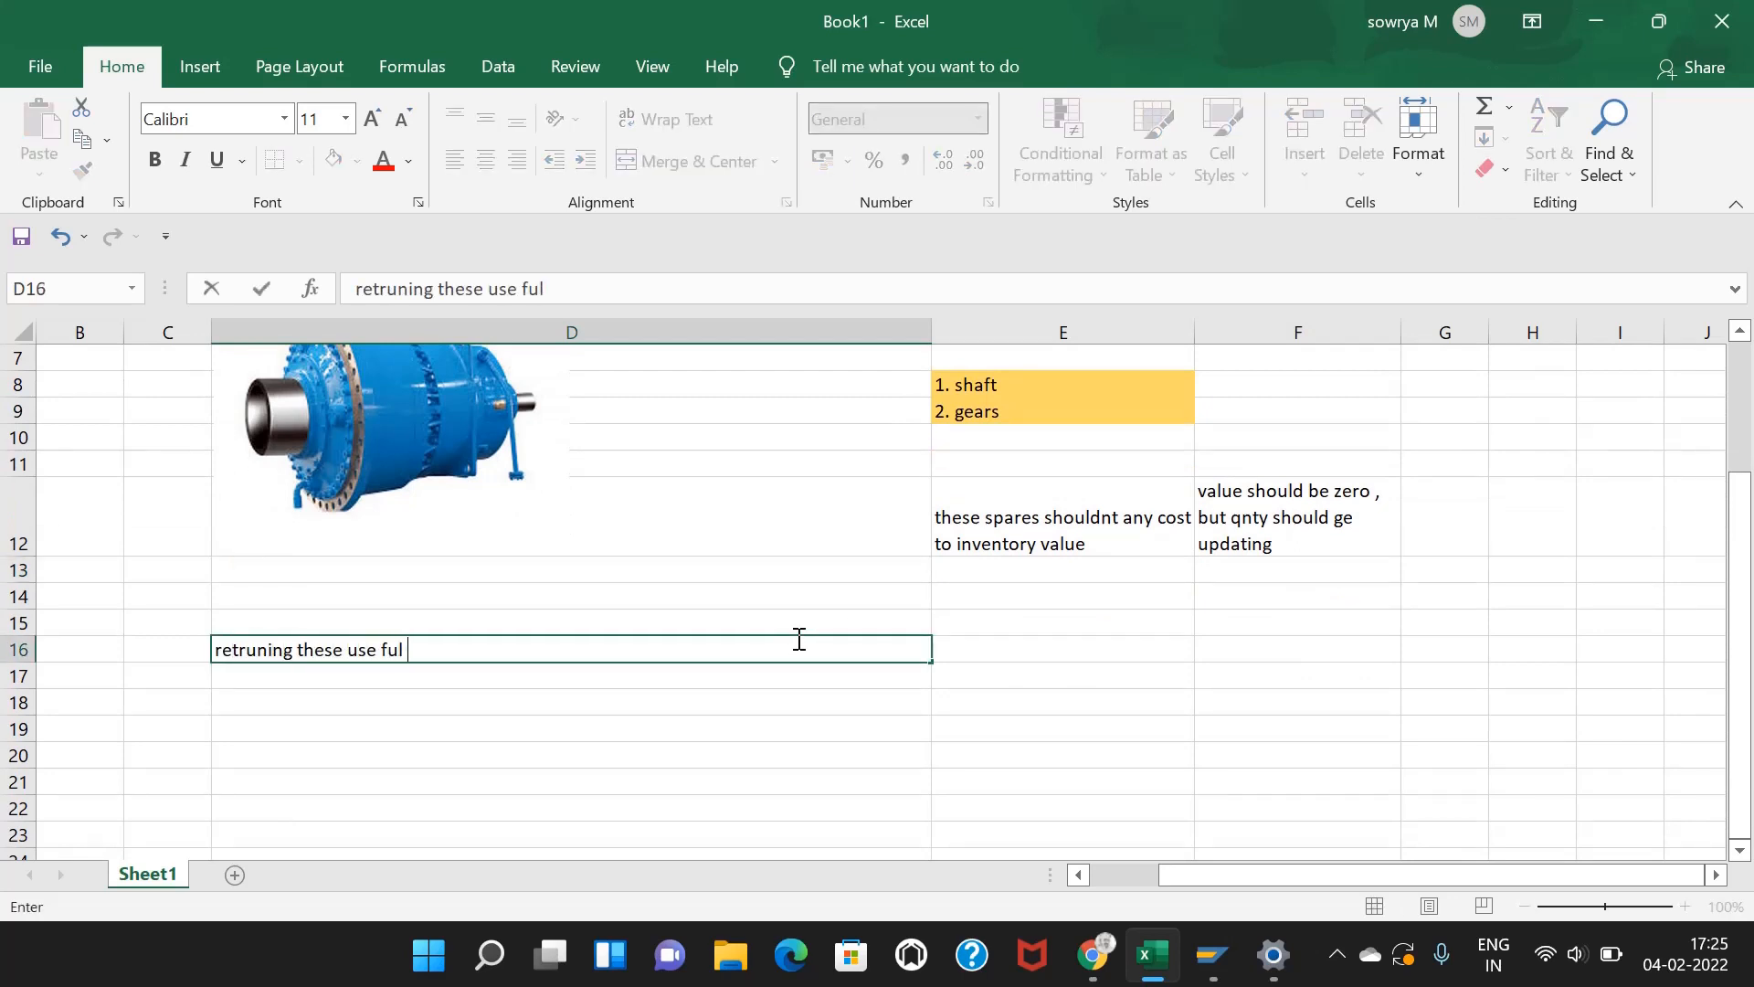
text(spares from the dama)
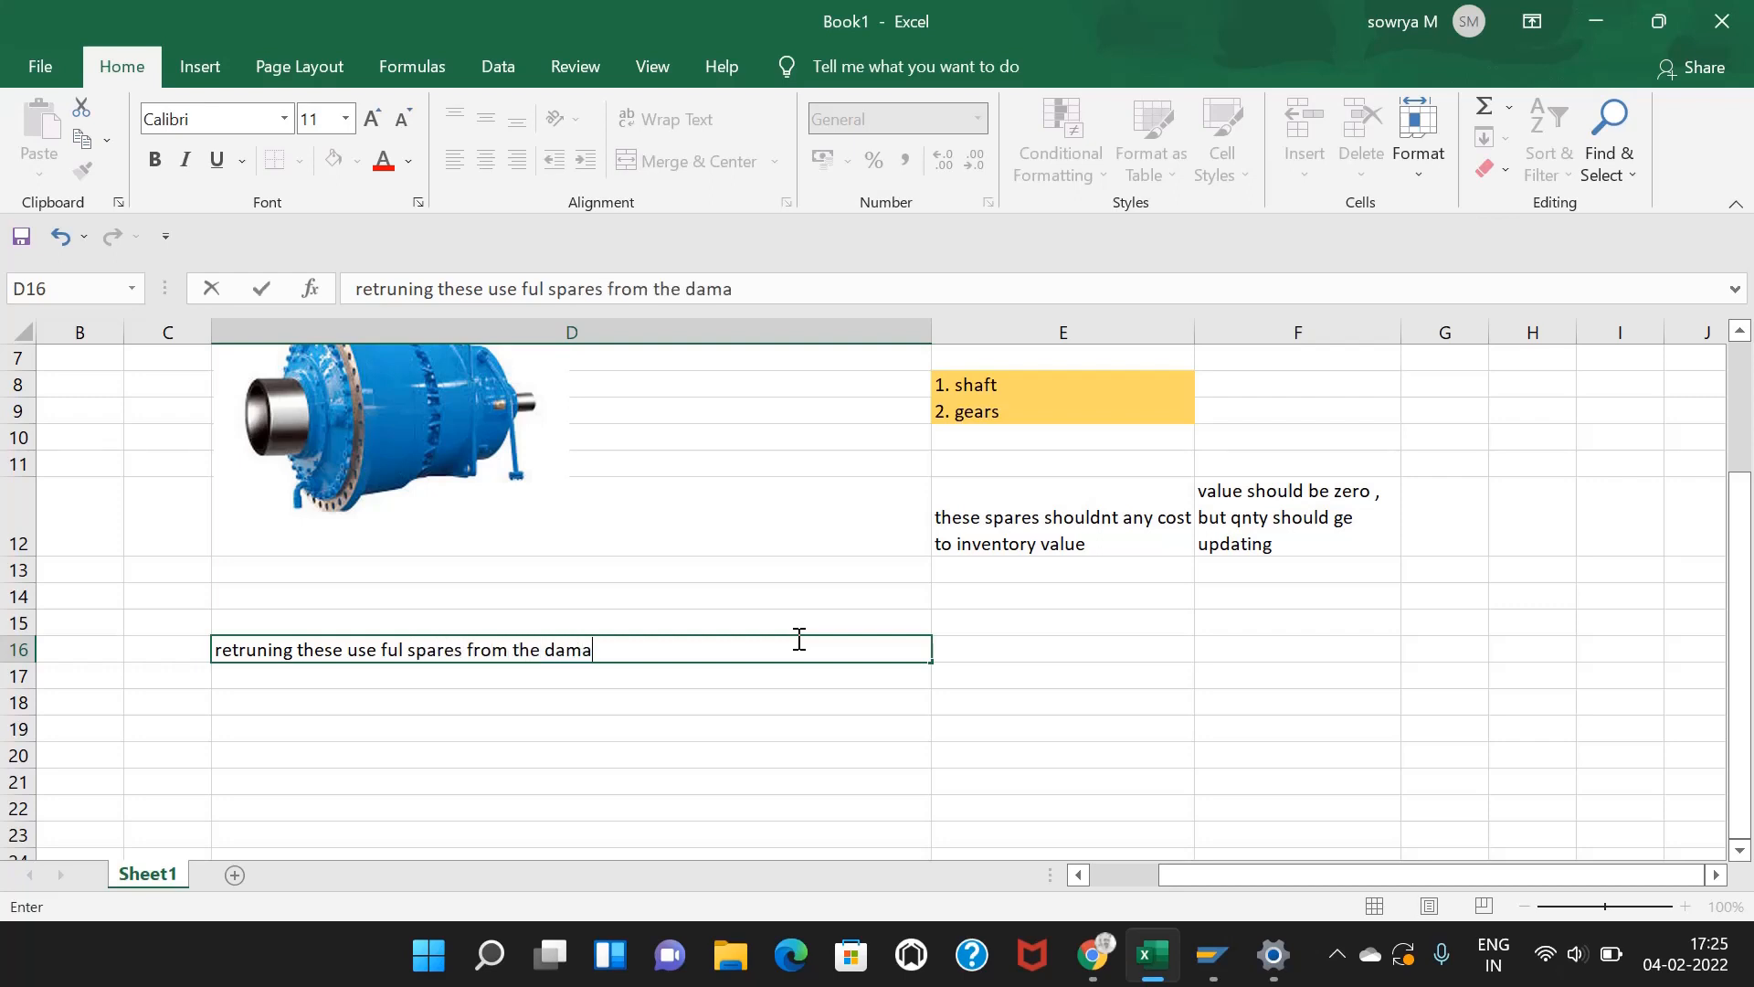
text(ged equipment and we)
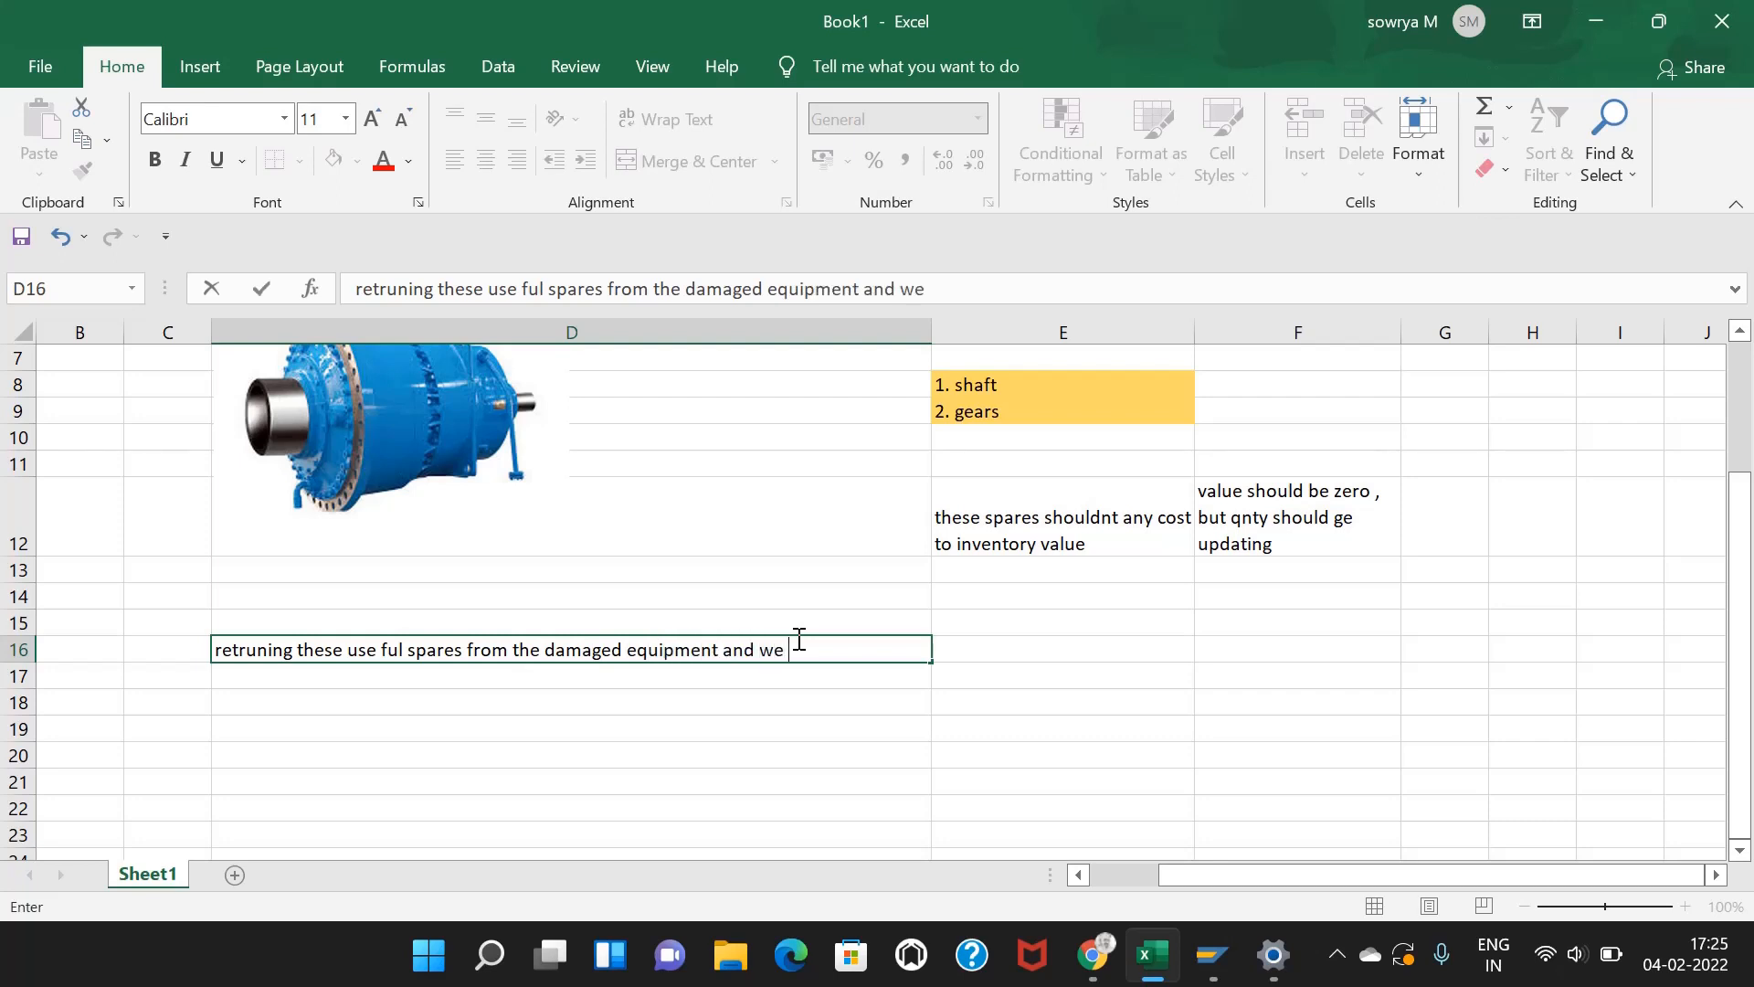
Step: Complete the D16 note with "will store in inventroy and we will use the same spates for any later purposes"
text( will store in inven)
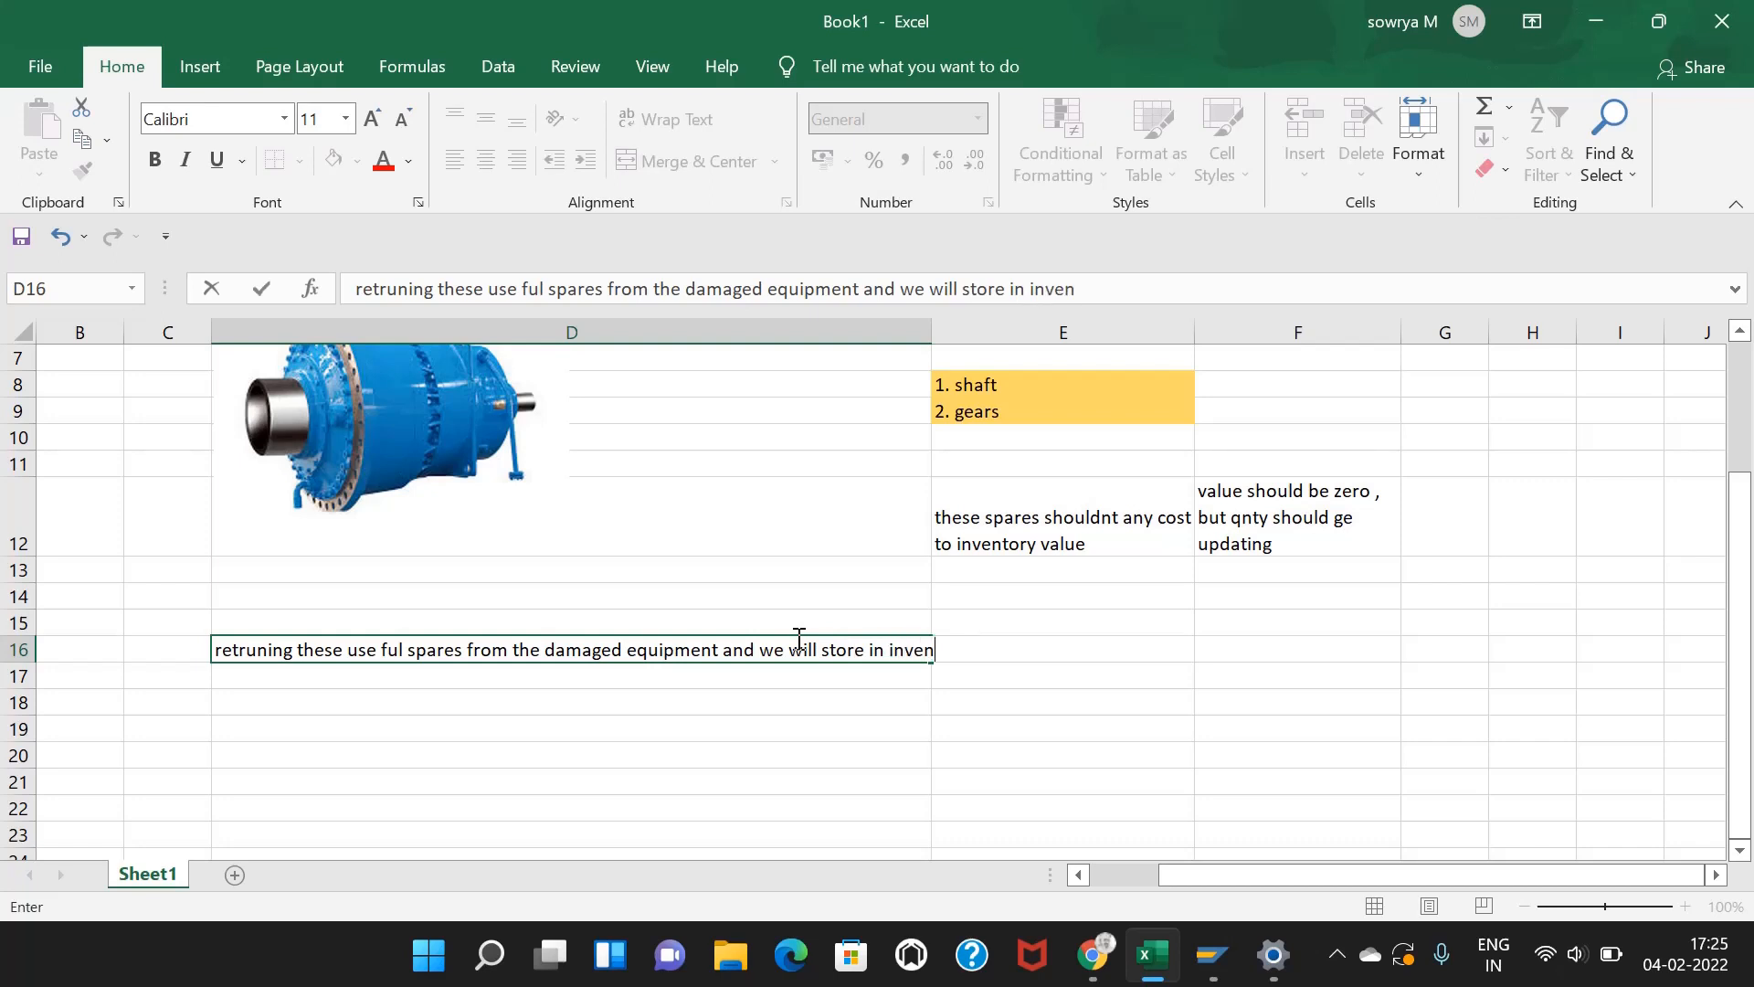
text(troy and we will use)
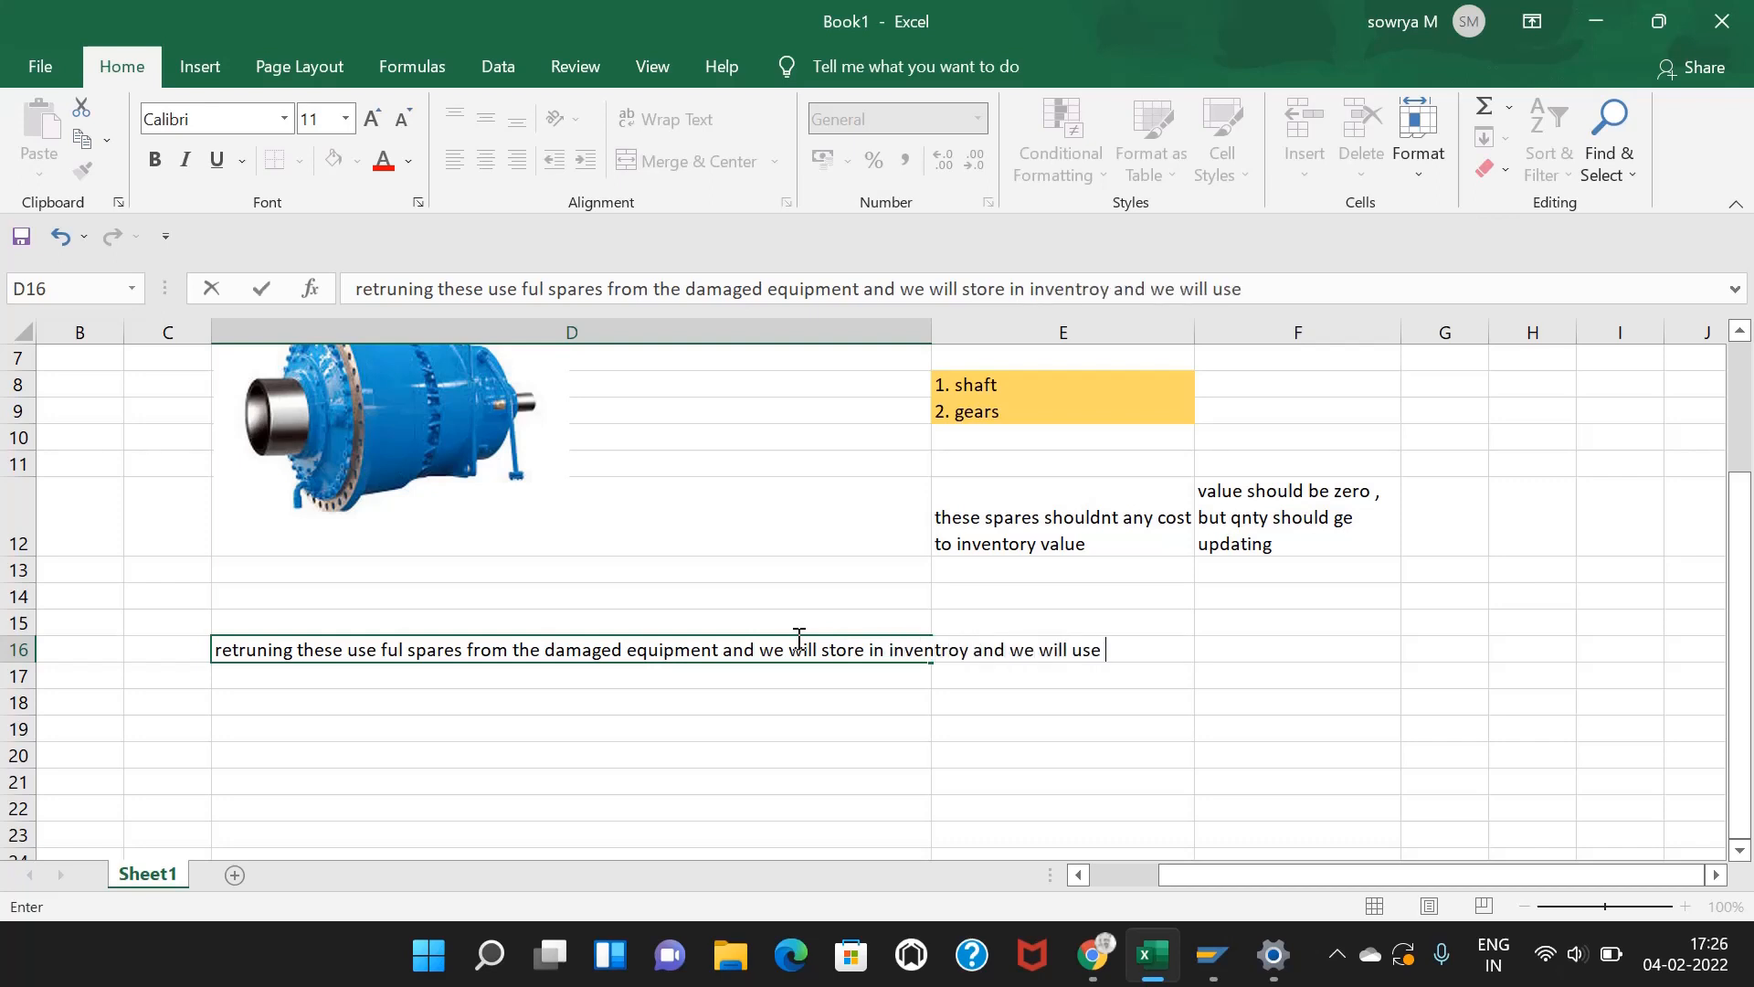
text( the am)
key(BackSpace)
key(BackSpace)
text(same spates for any )
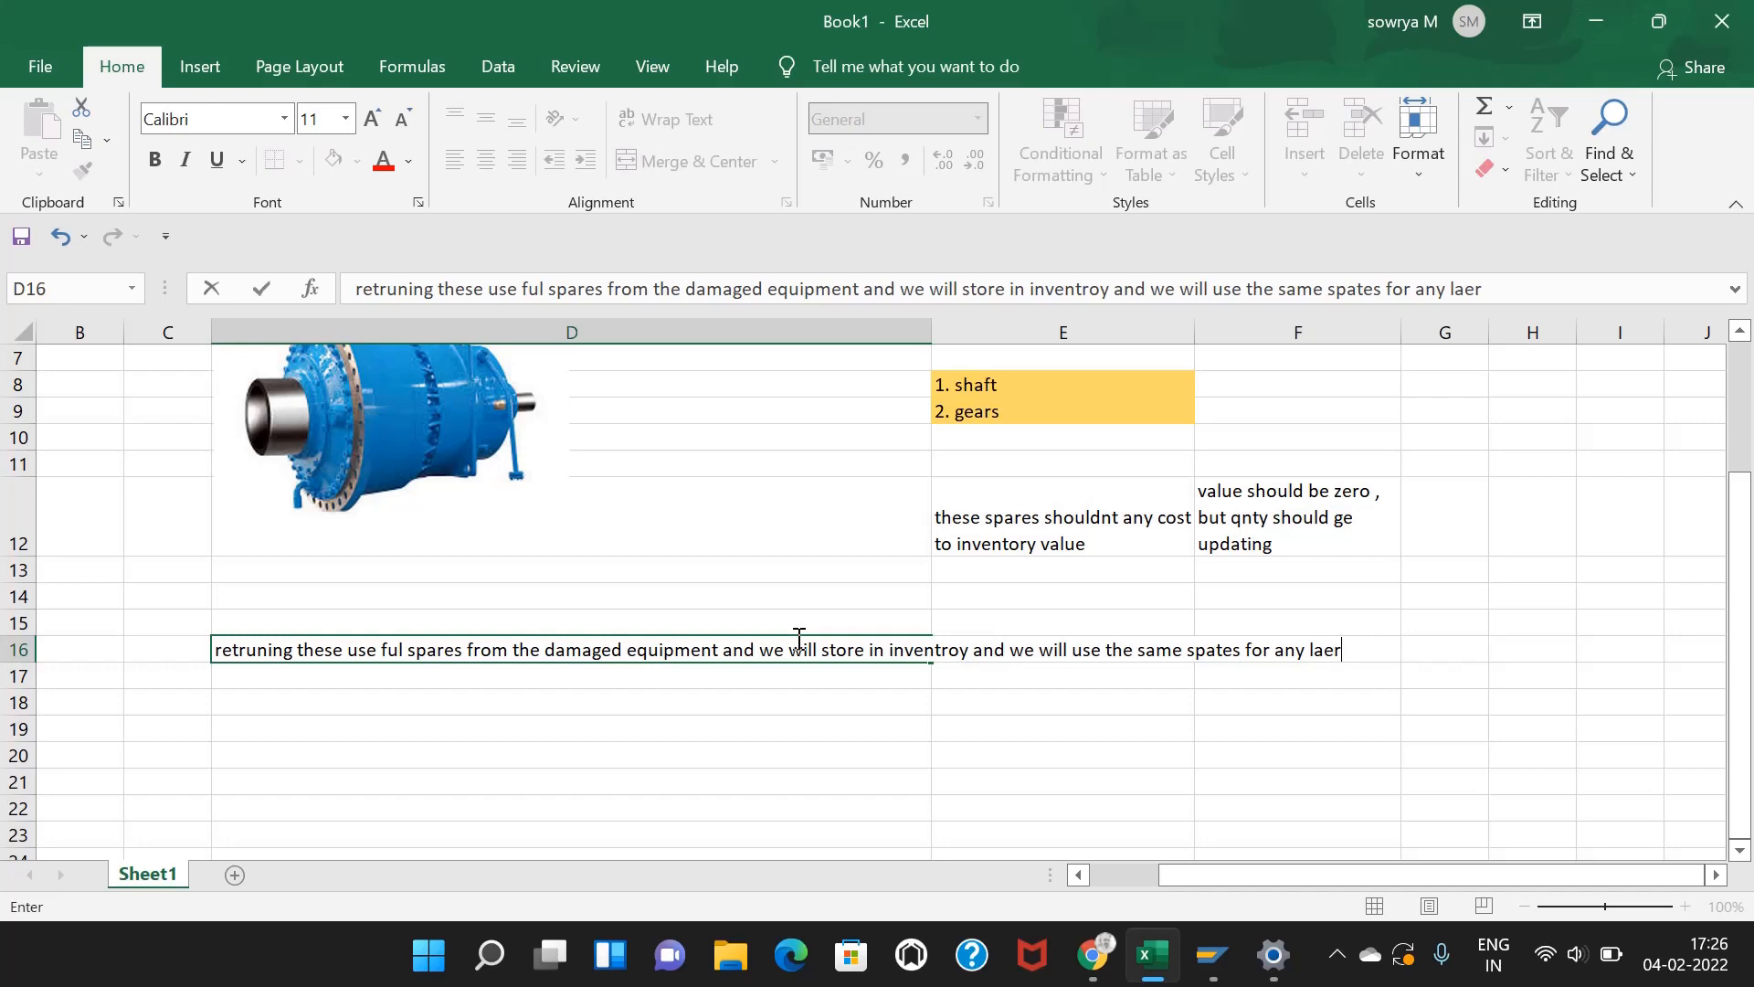
text(later purpose)
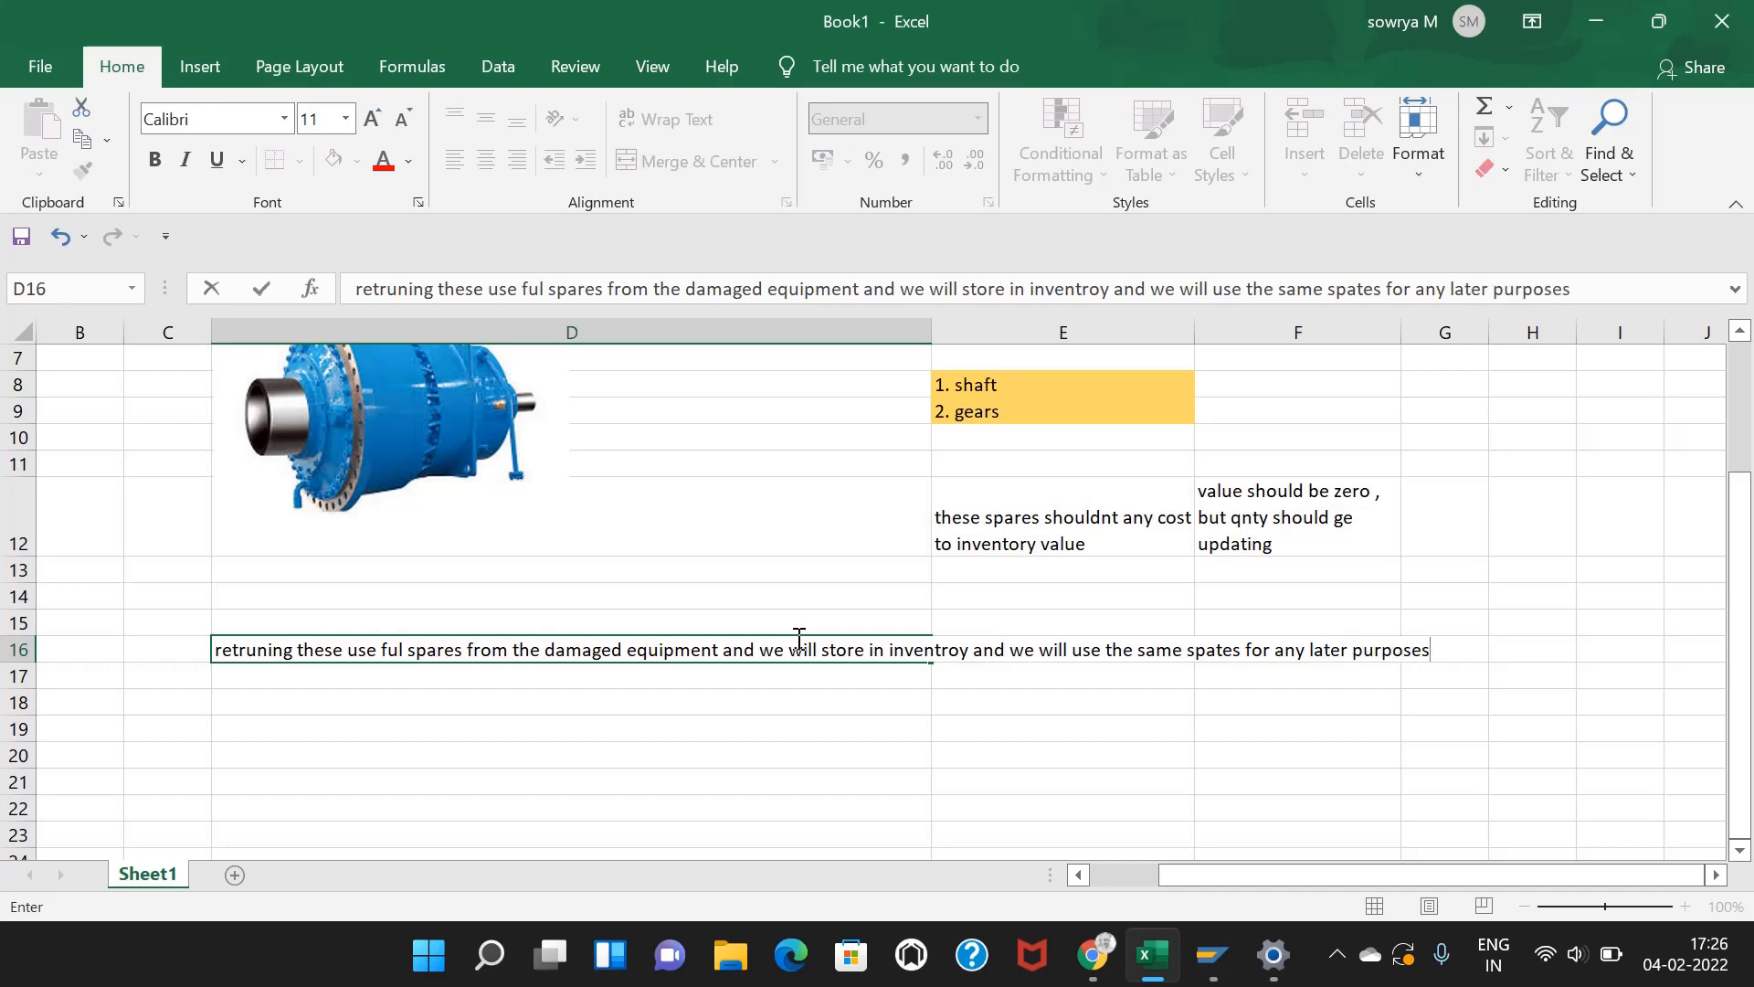
text(s)
click(639, 711)
Step: Wrap the text of the spares return note in D16
click(673, 644)
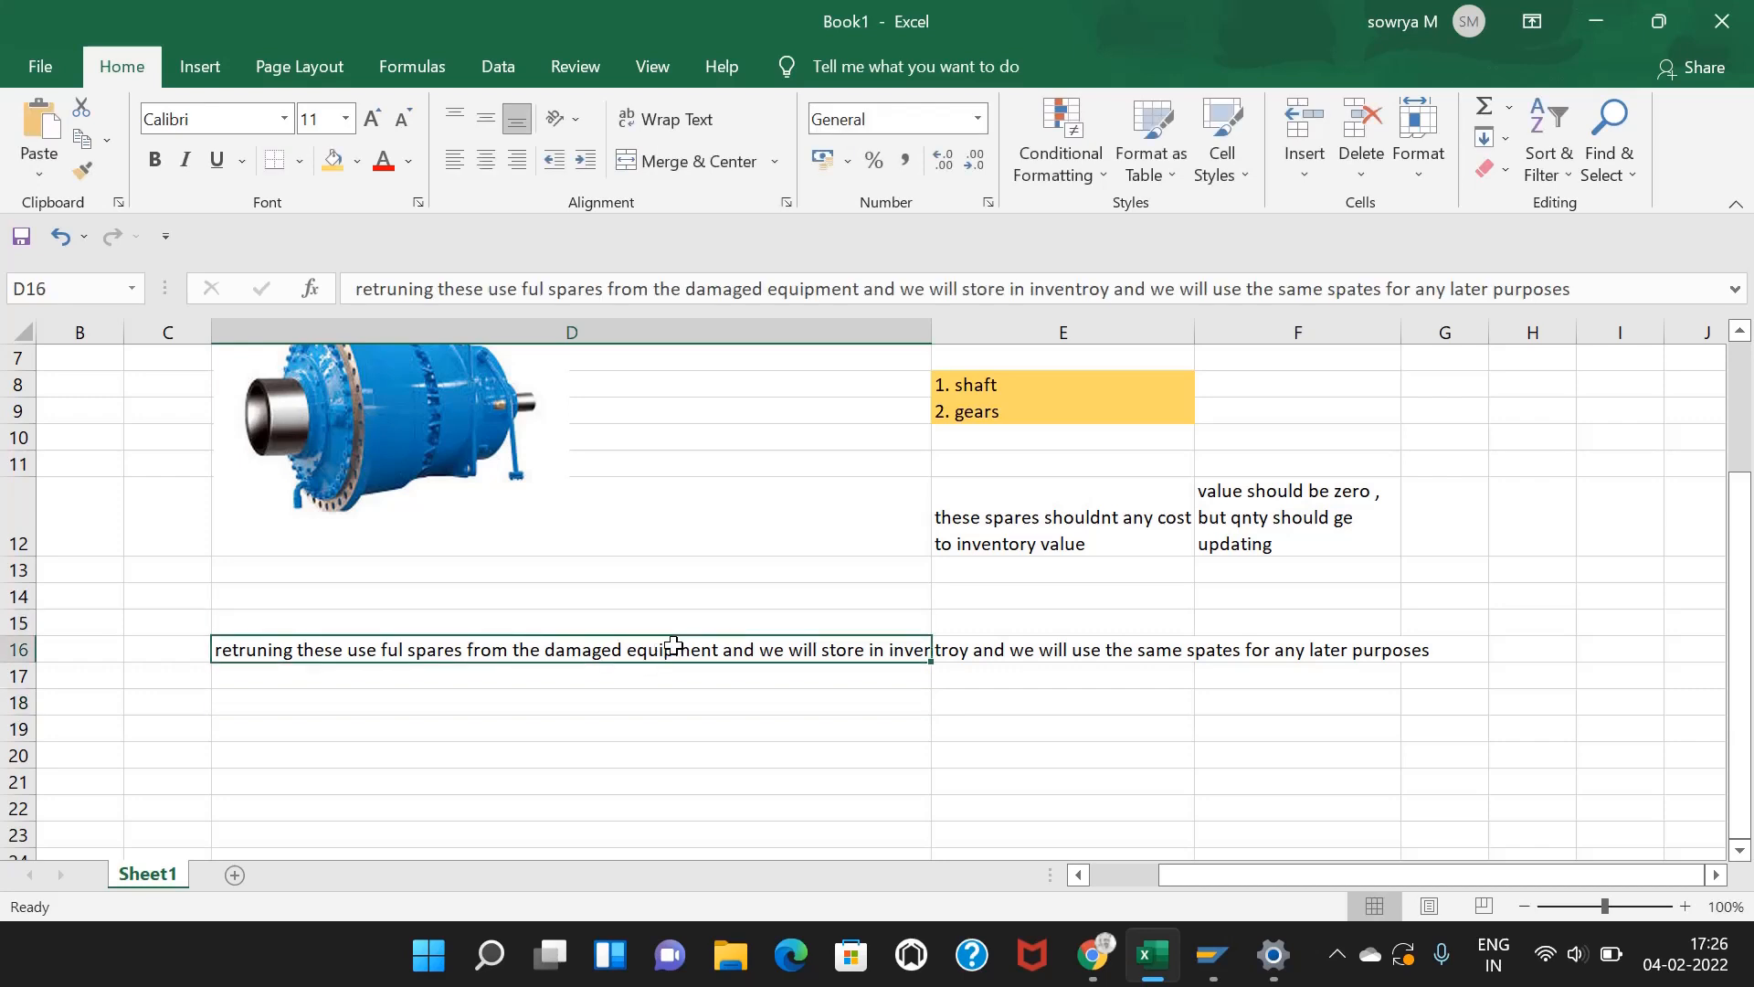
click(667, 120)
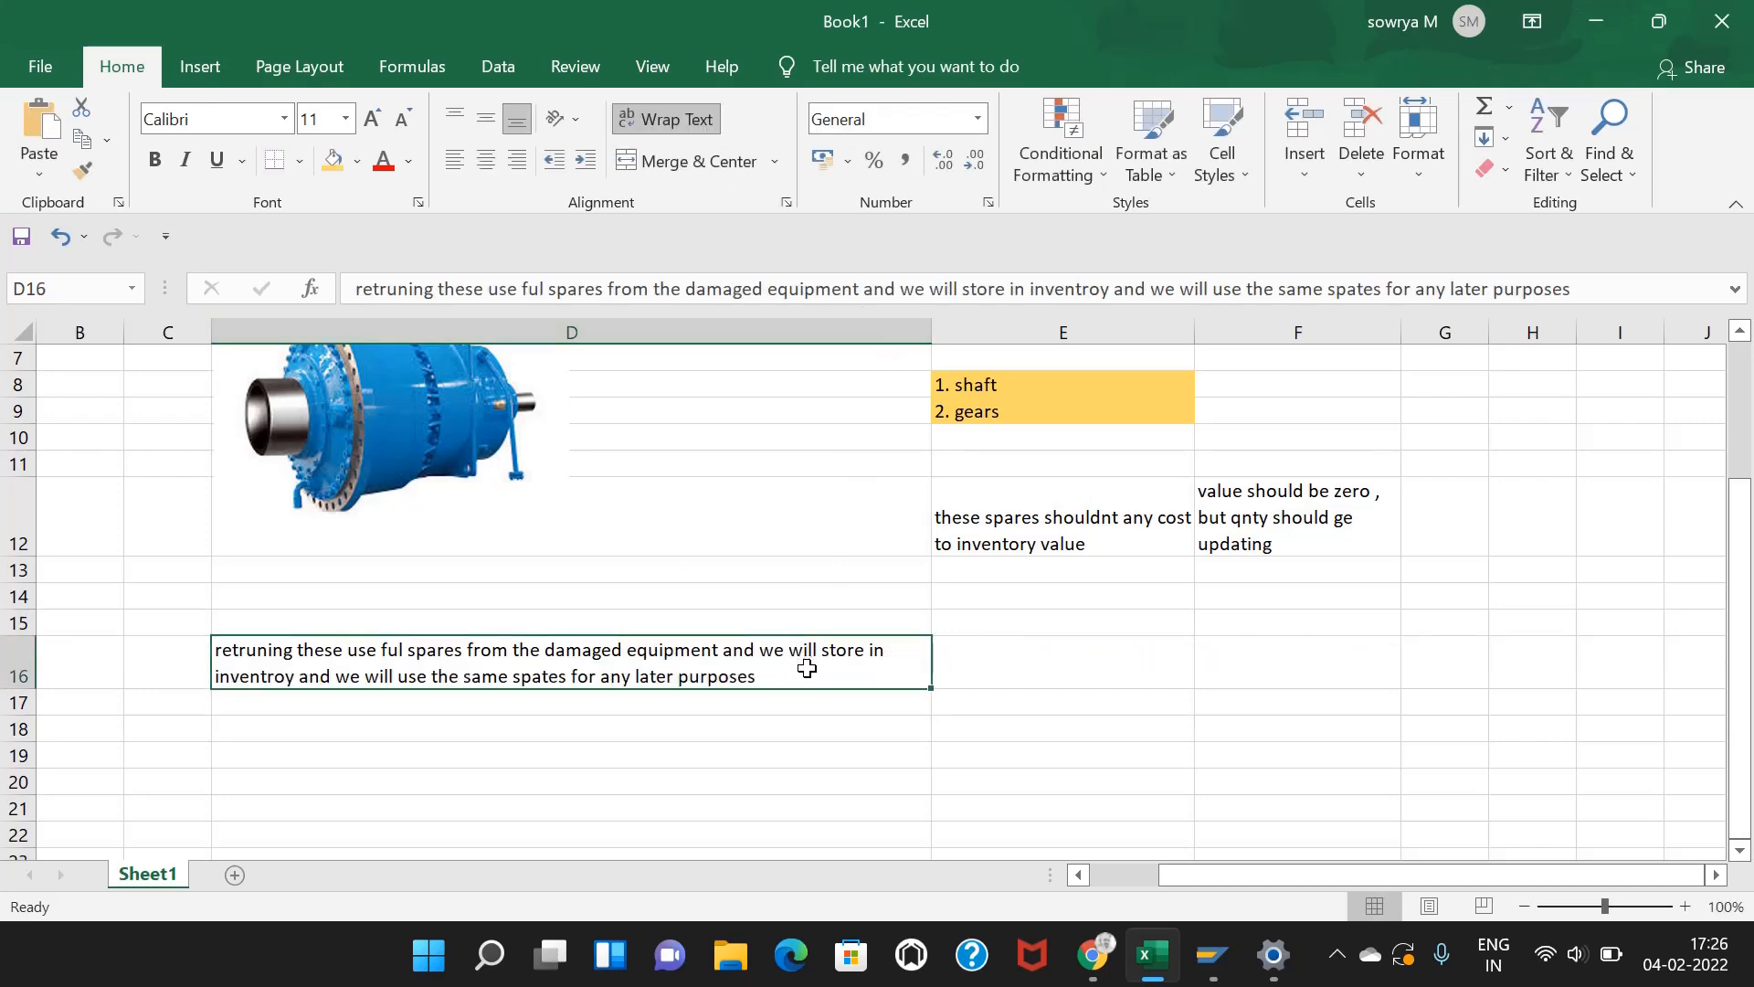
click(733, 731)
click(710, 672)
click(614, 729)
click(637, 670)
click(559, 728)
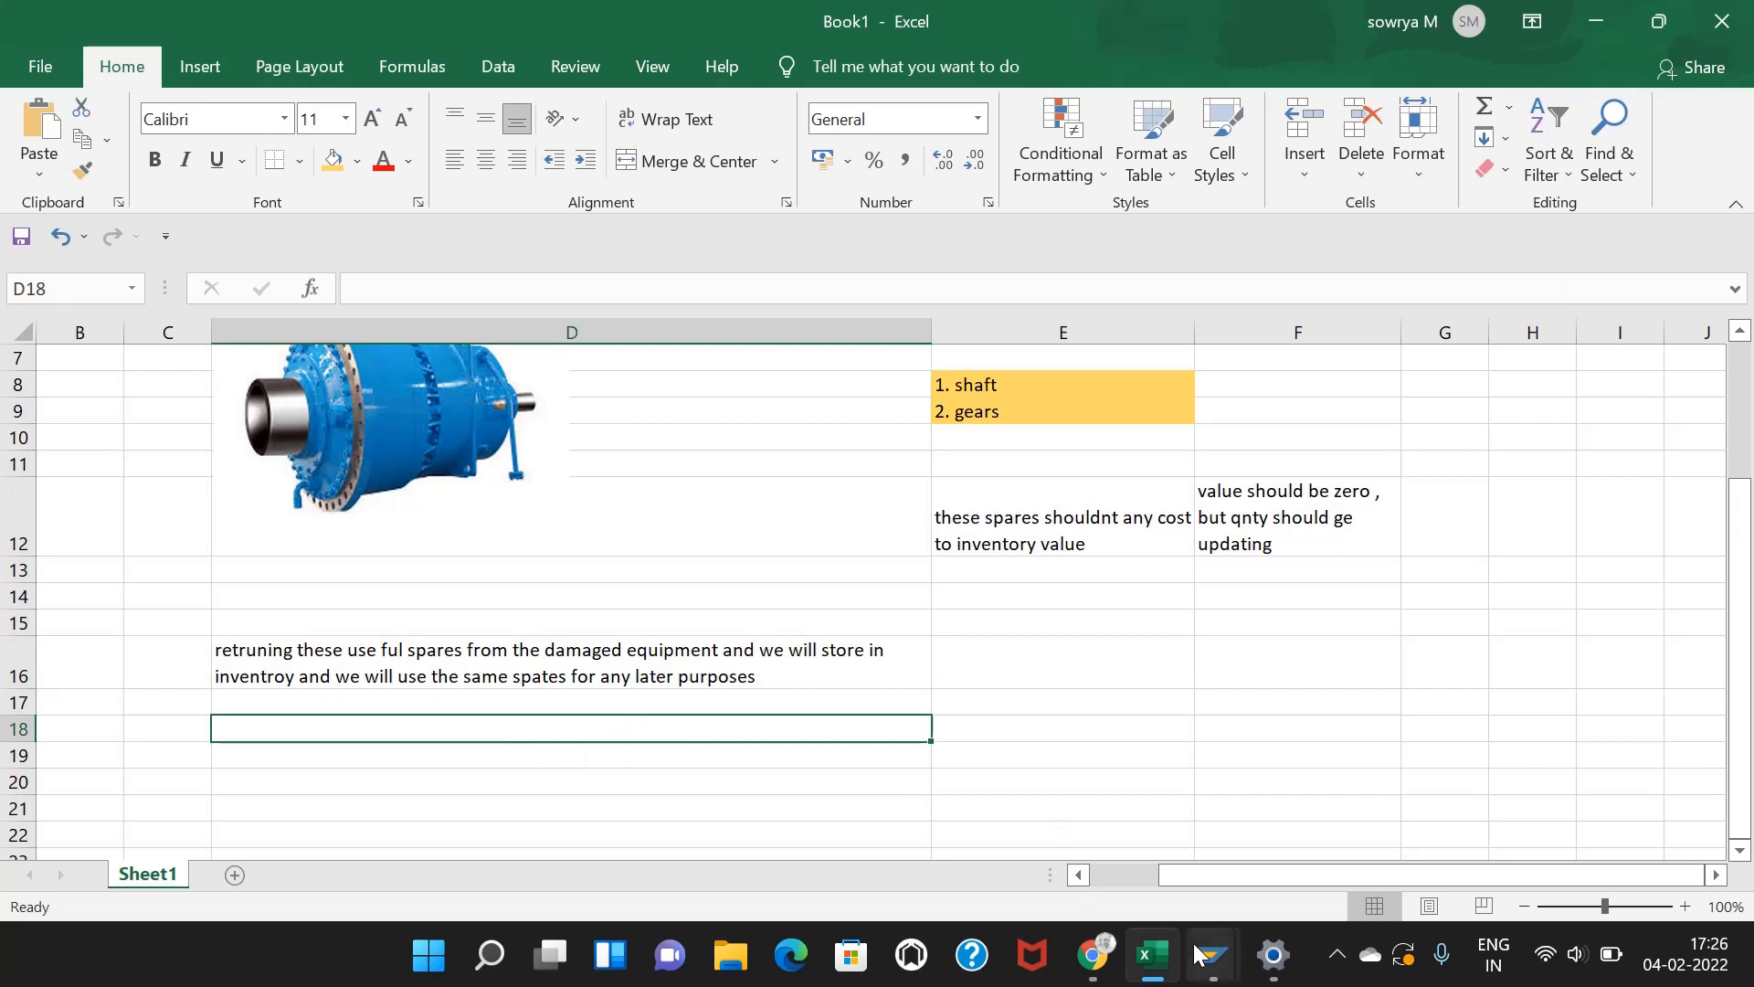
click(634, 779)
Step: Make the "Planetory gear box" label in E6 bold
scroll(661, 724, up, 2)
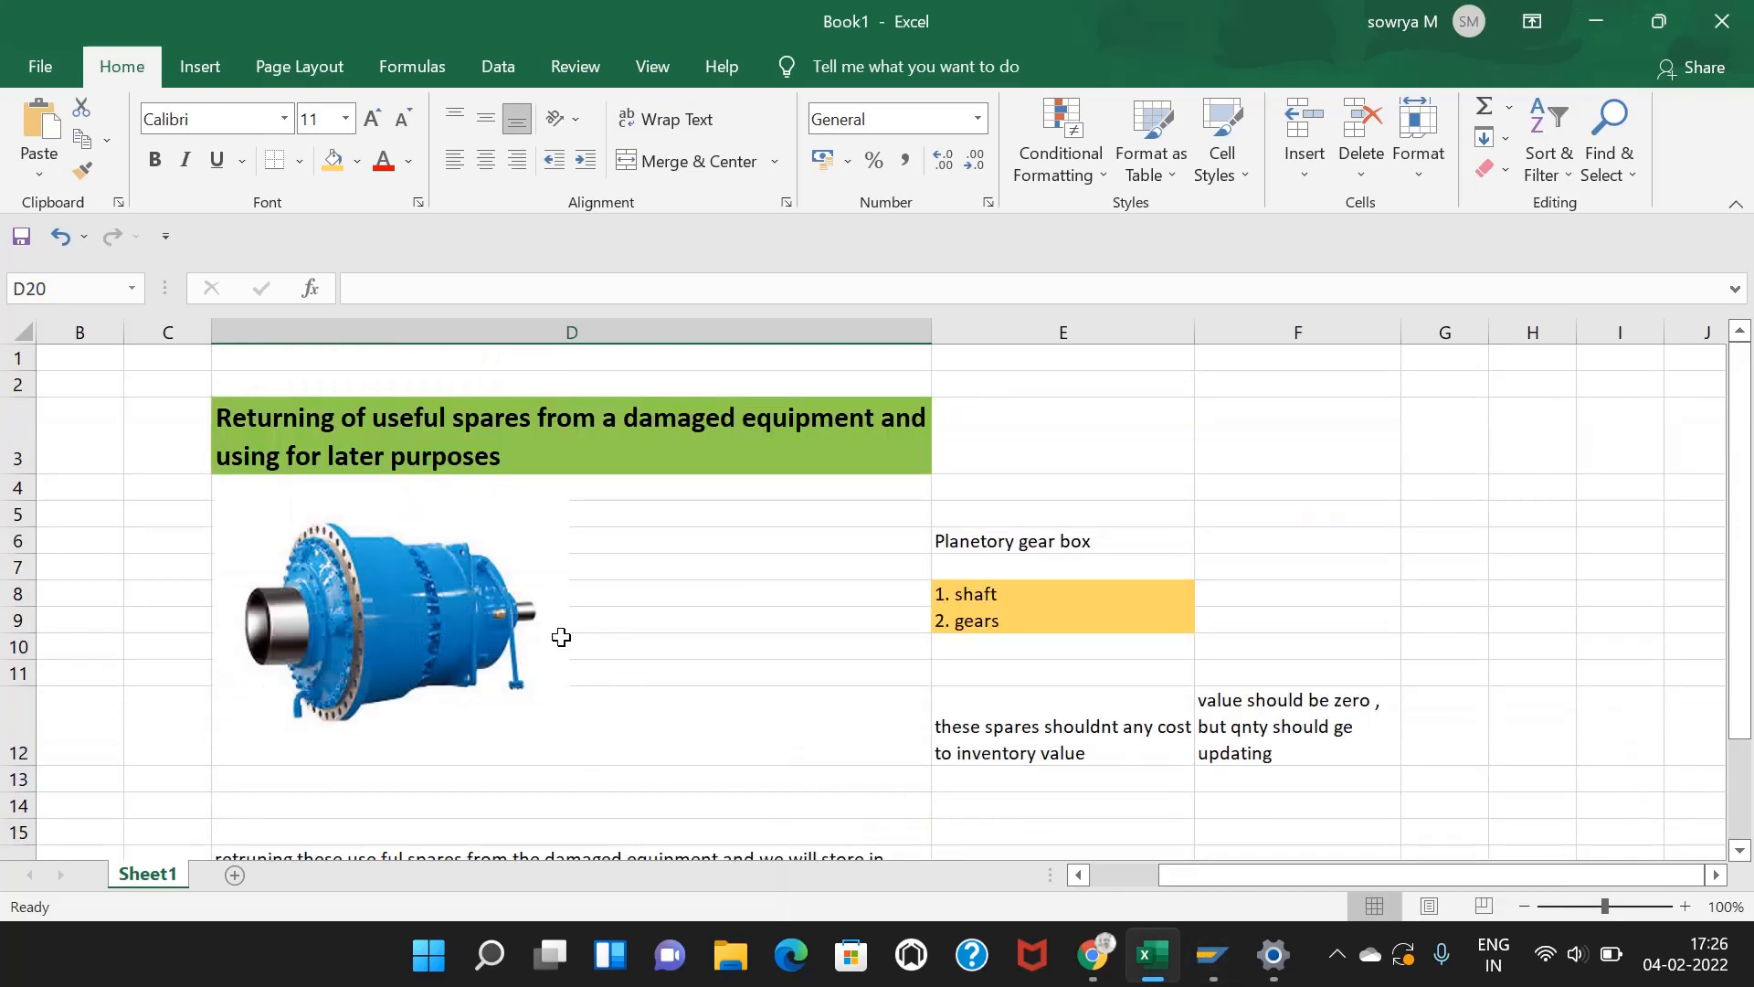
click(996, 539)
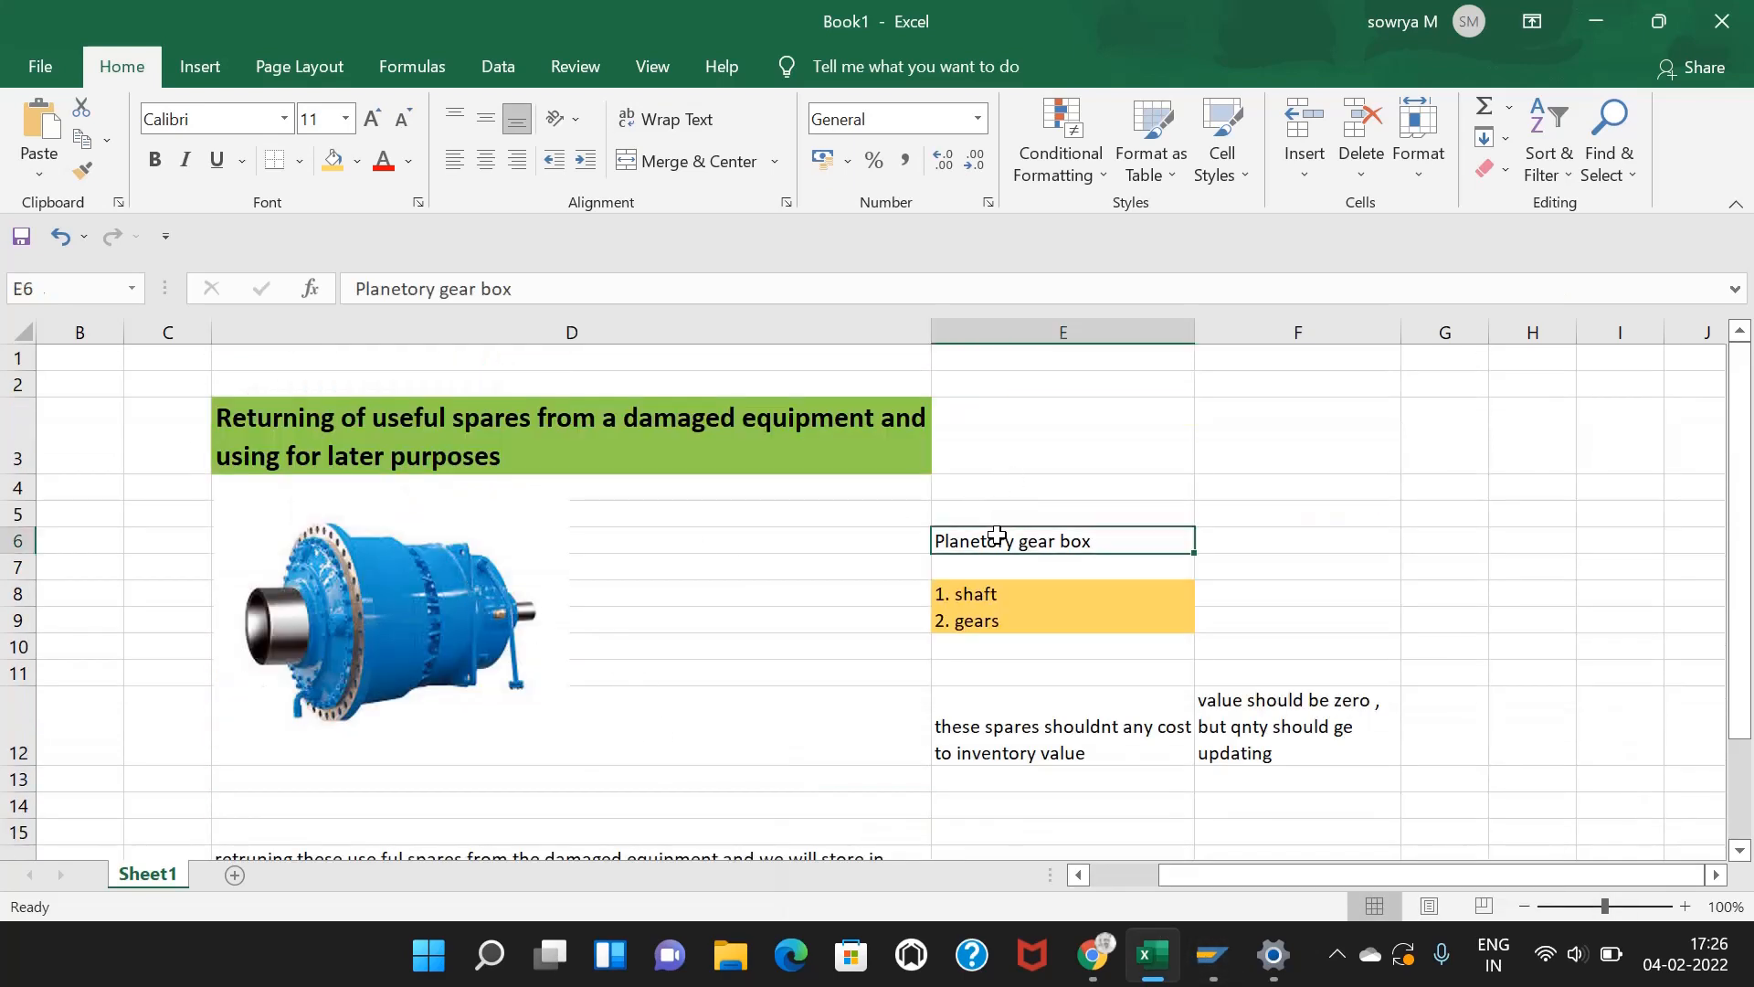
click(155, 164)
scroll(1127, 585, down, 2)
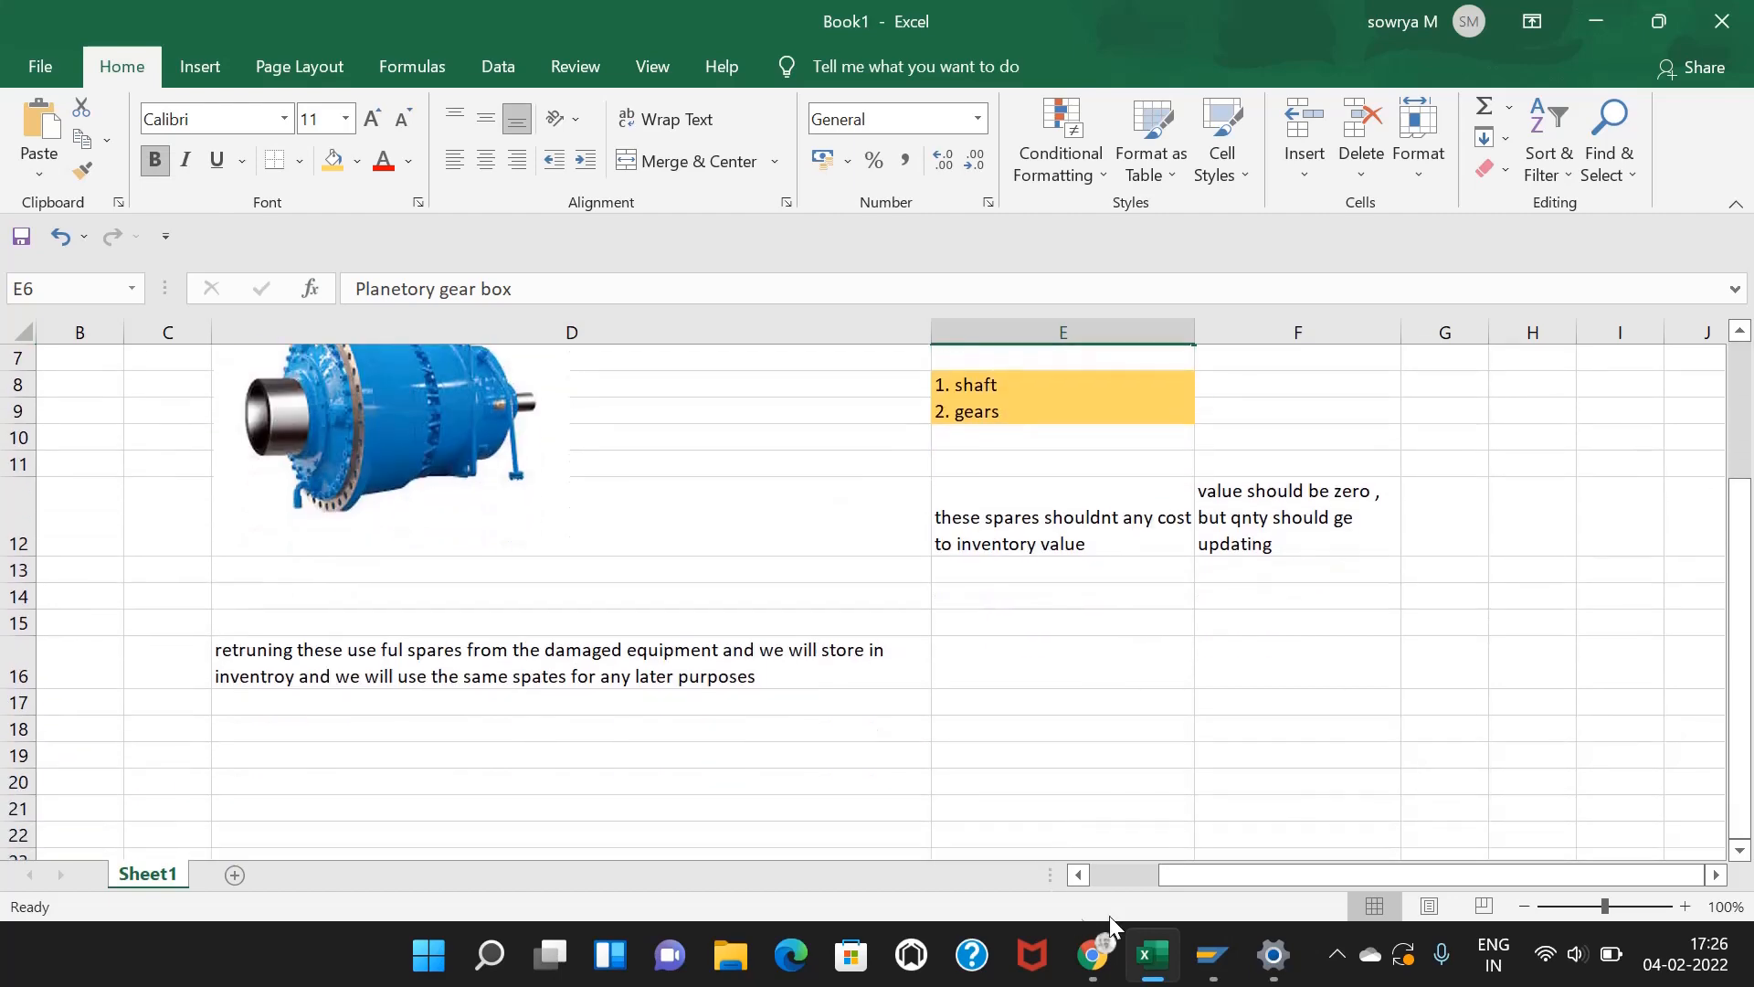
Step: Switch to the SAP session that shows the SAP Easy Access screen
click(1196, 949)
click(1415, 798)
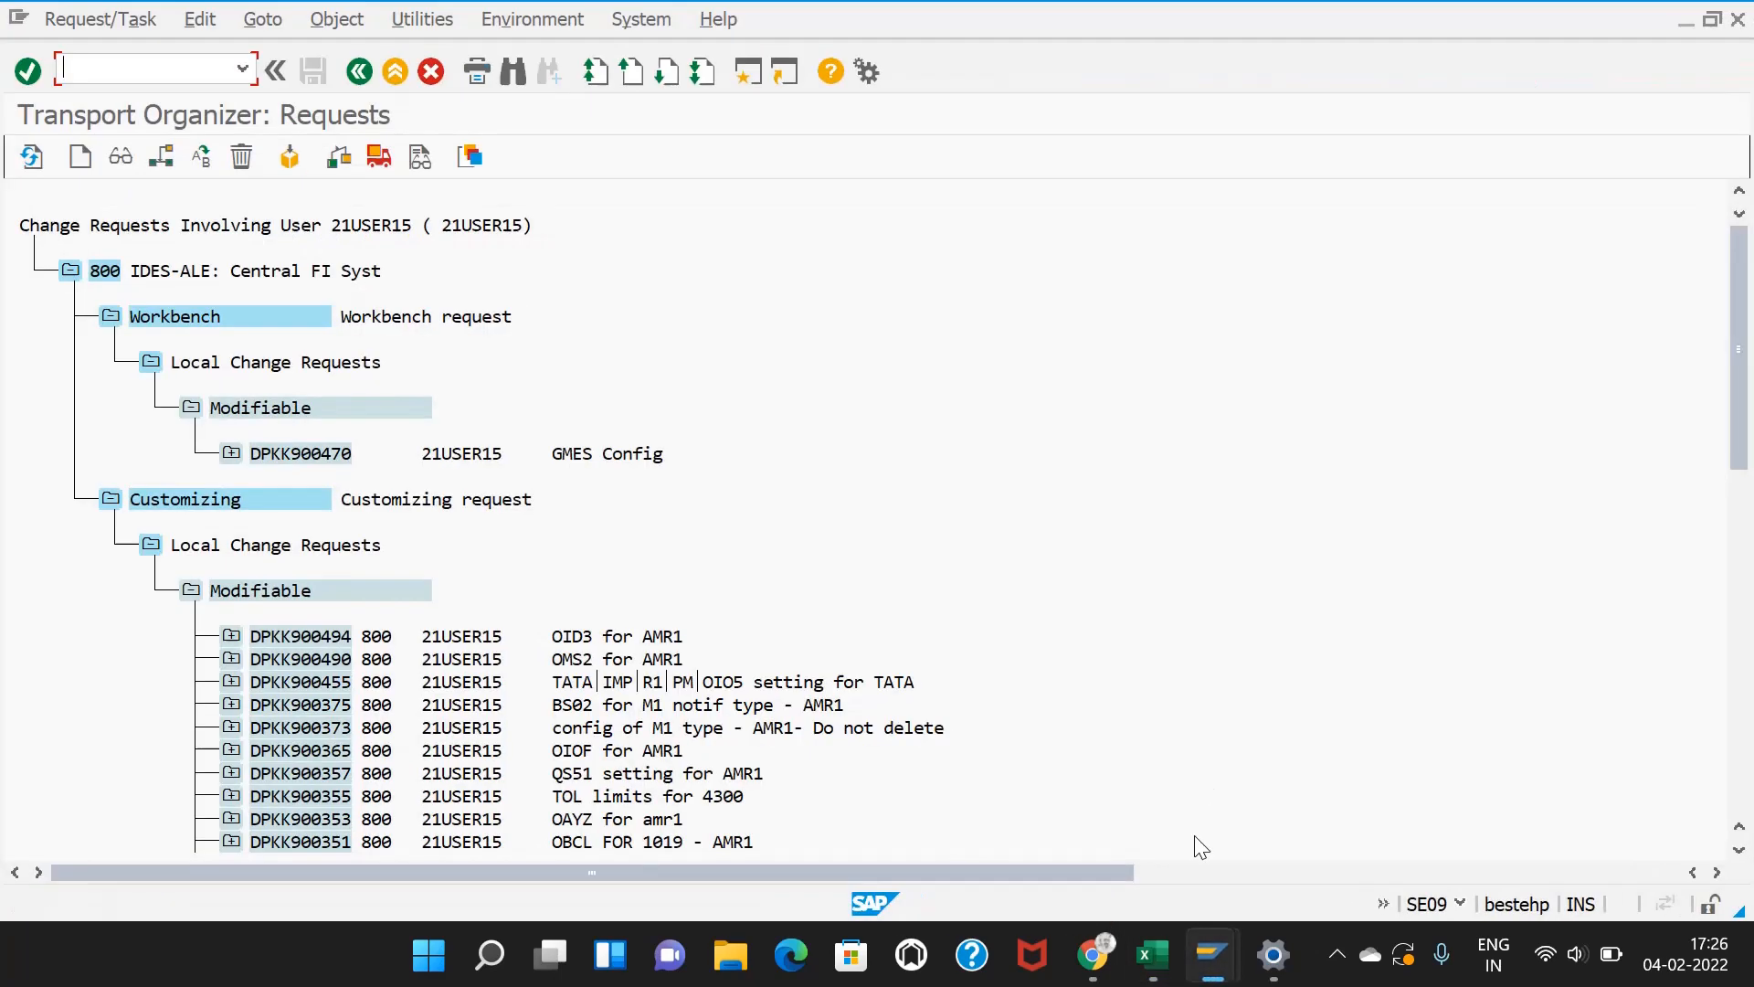
click(1209, 954)
click(1141, 827)
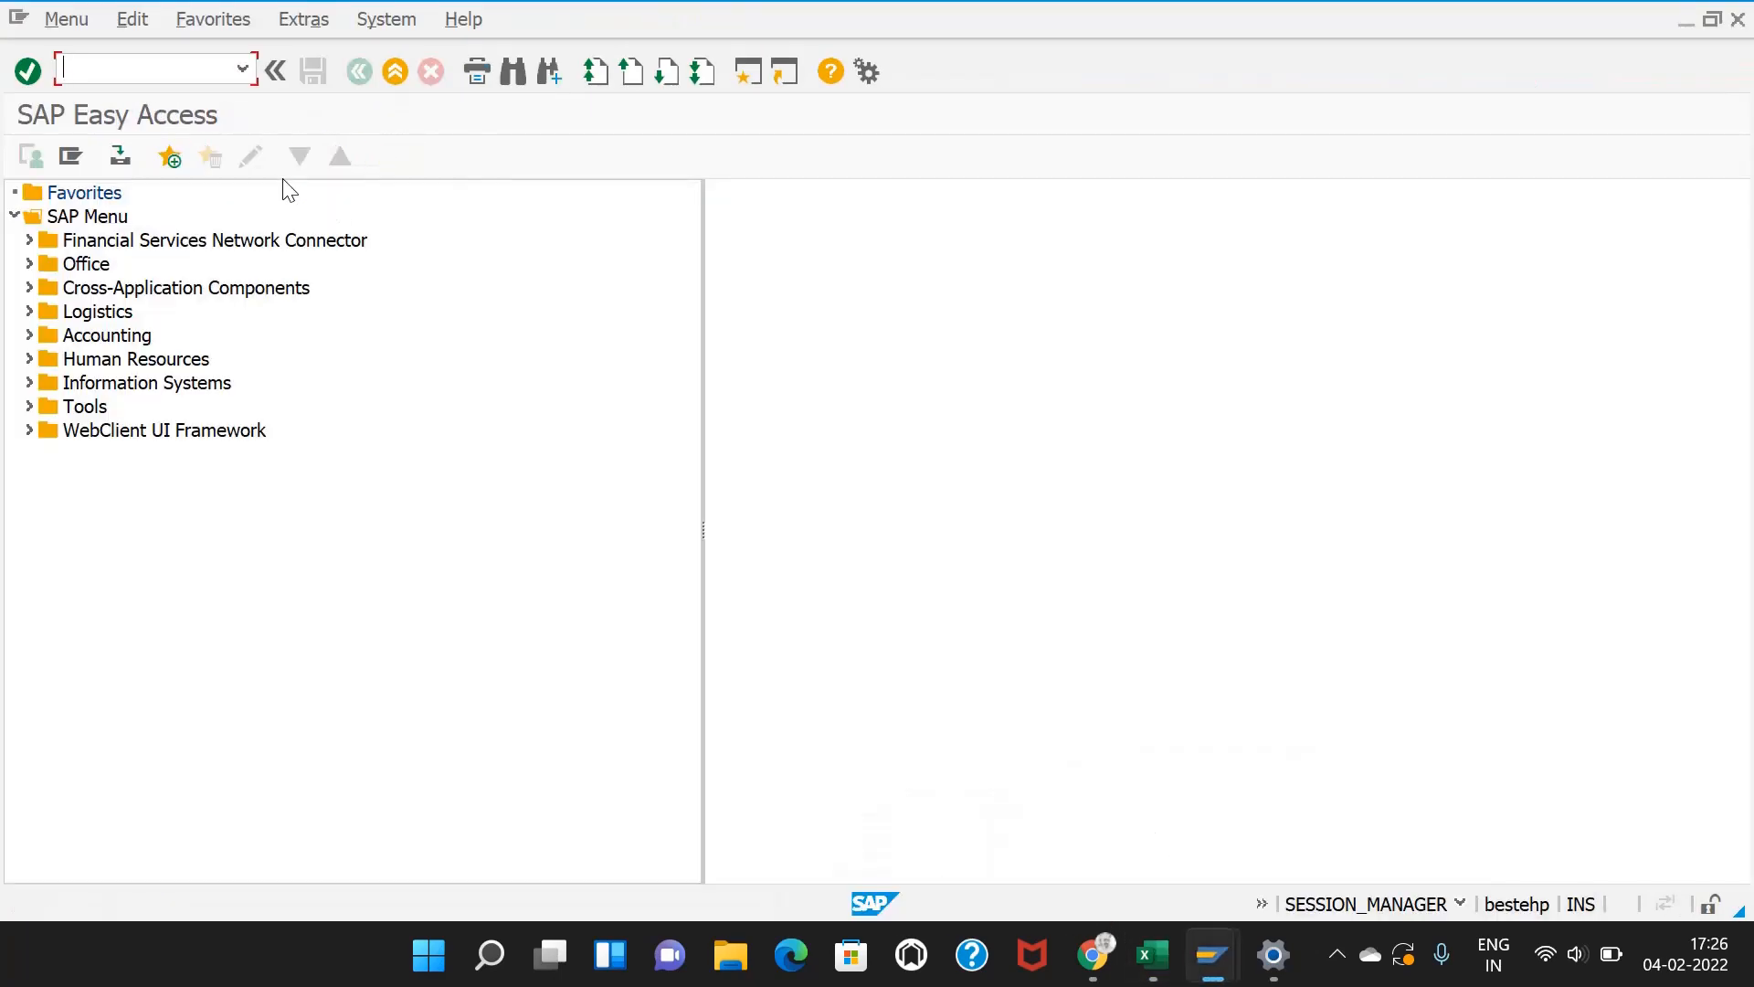
Step: Run transaction /NIE01 and continue to the general data of a new equipment in category M (Machines)
click(152, 68)
text(/NIE01)
key(Return)
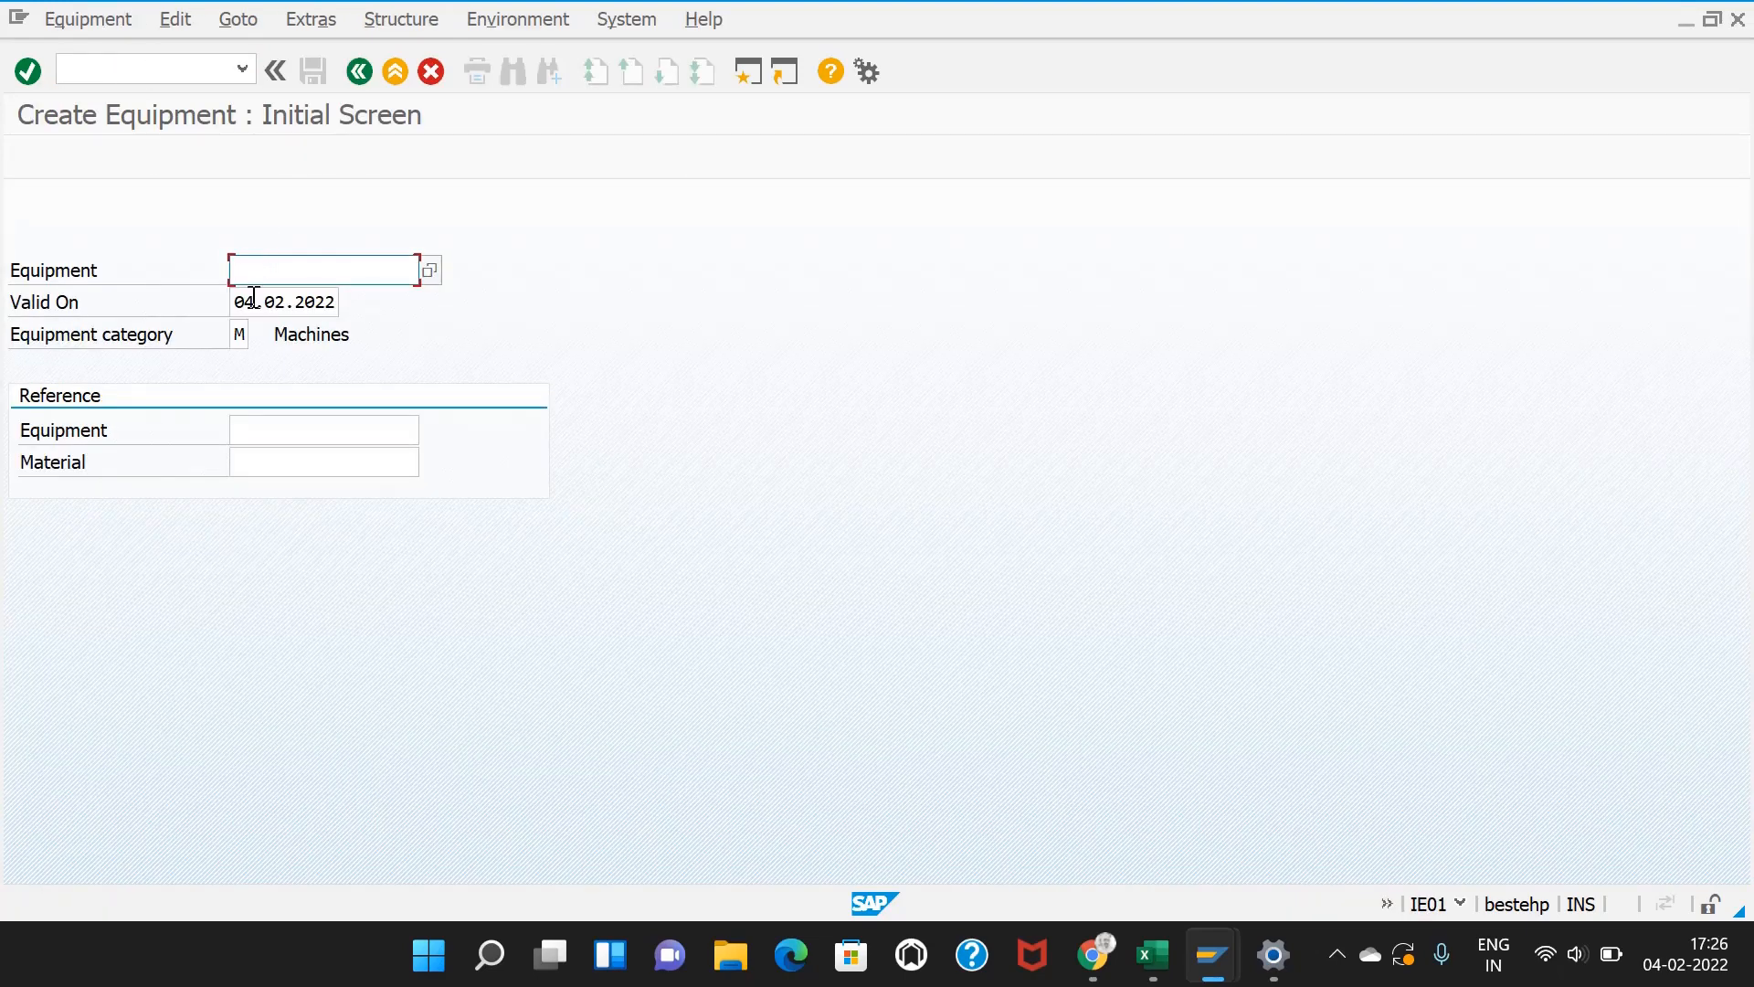
key(Return)
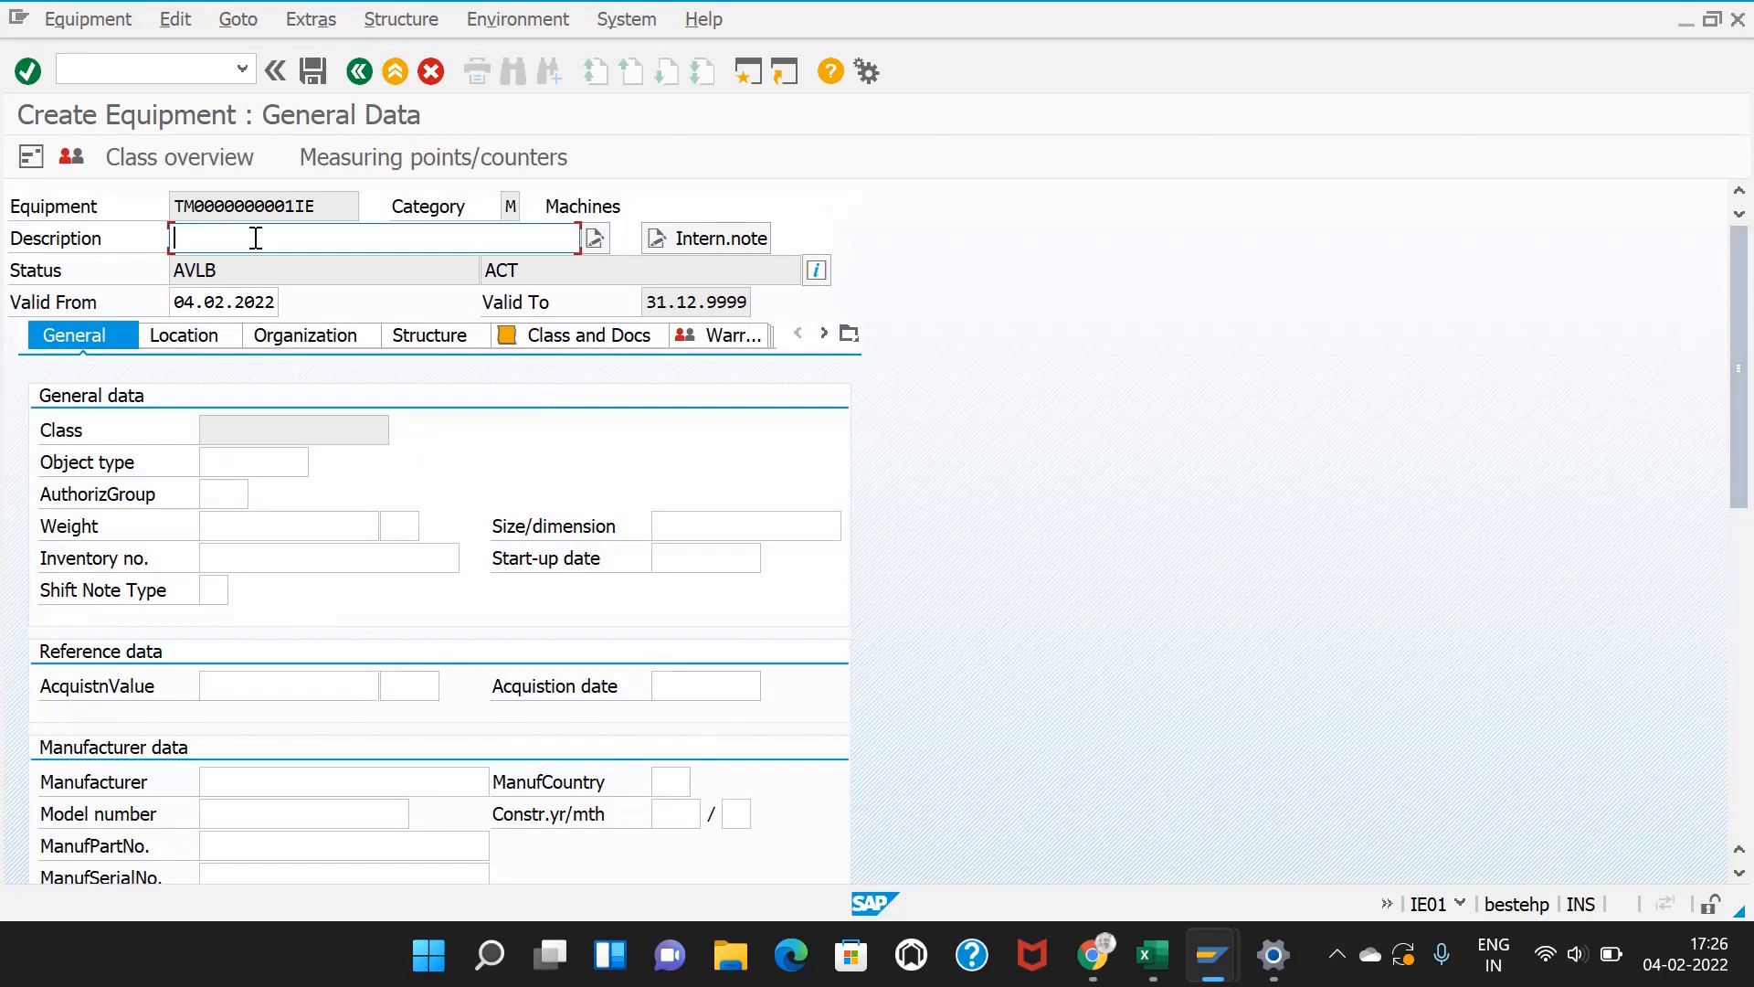
Step: Enter the equipment description "Planetory gear box" and set the object type to 1004
text(pka)
key(BackSpace)
key(BackSpace)
key(BackSpace)
text(P)
click(210, 464)
click(208, 486)
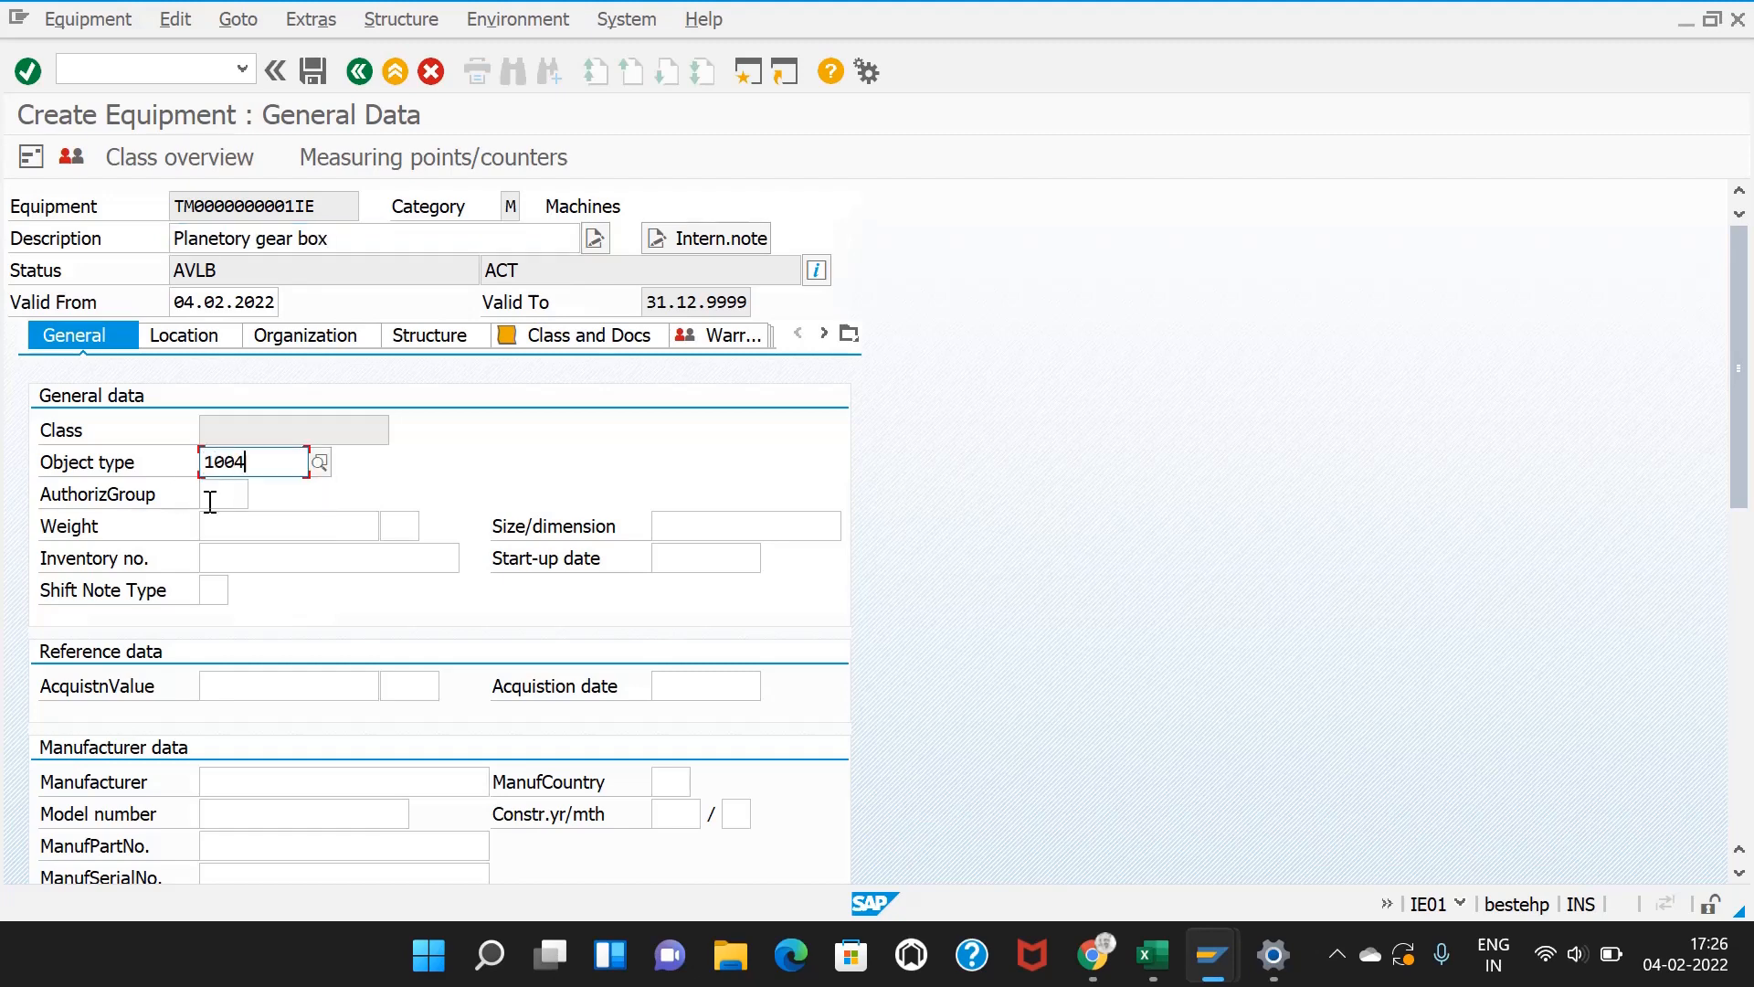
Step: Enter ABB as the manufacturer and US as the manufacturing country in the equipment's general data
click(208, 496)
click(219, 783)
text(ABB)
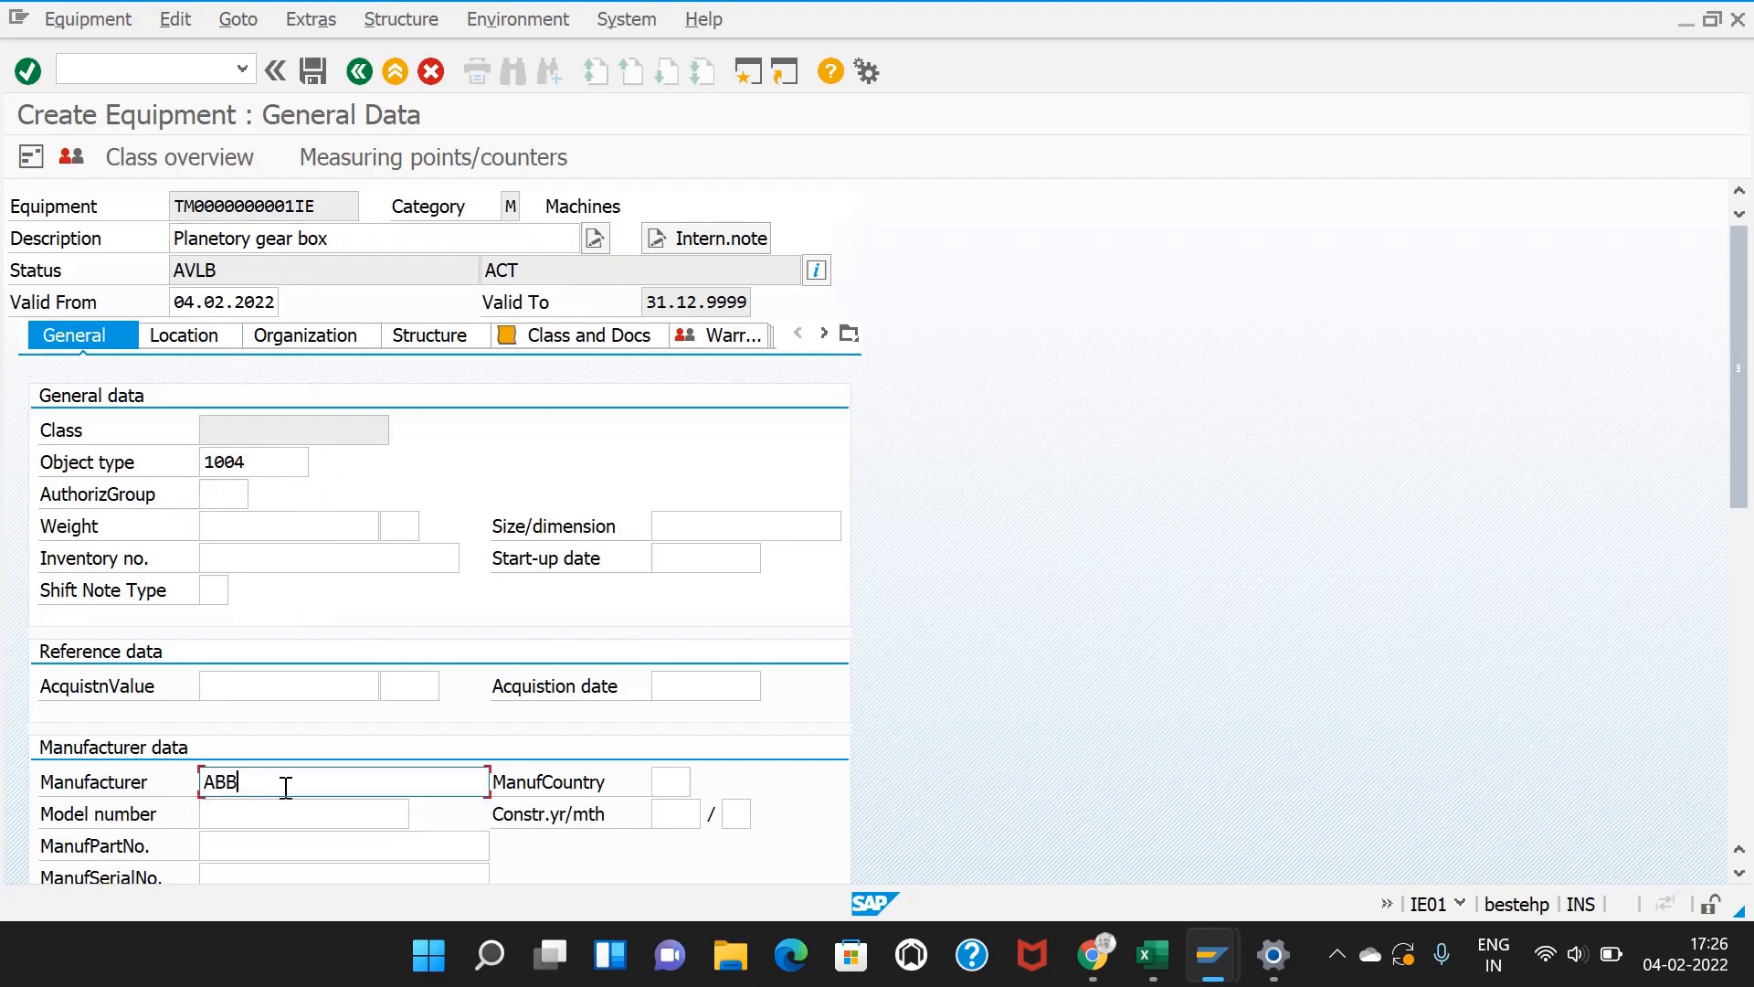
click(660, 781)
click(666, 809)
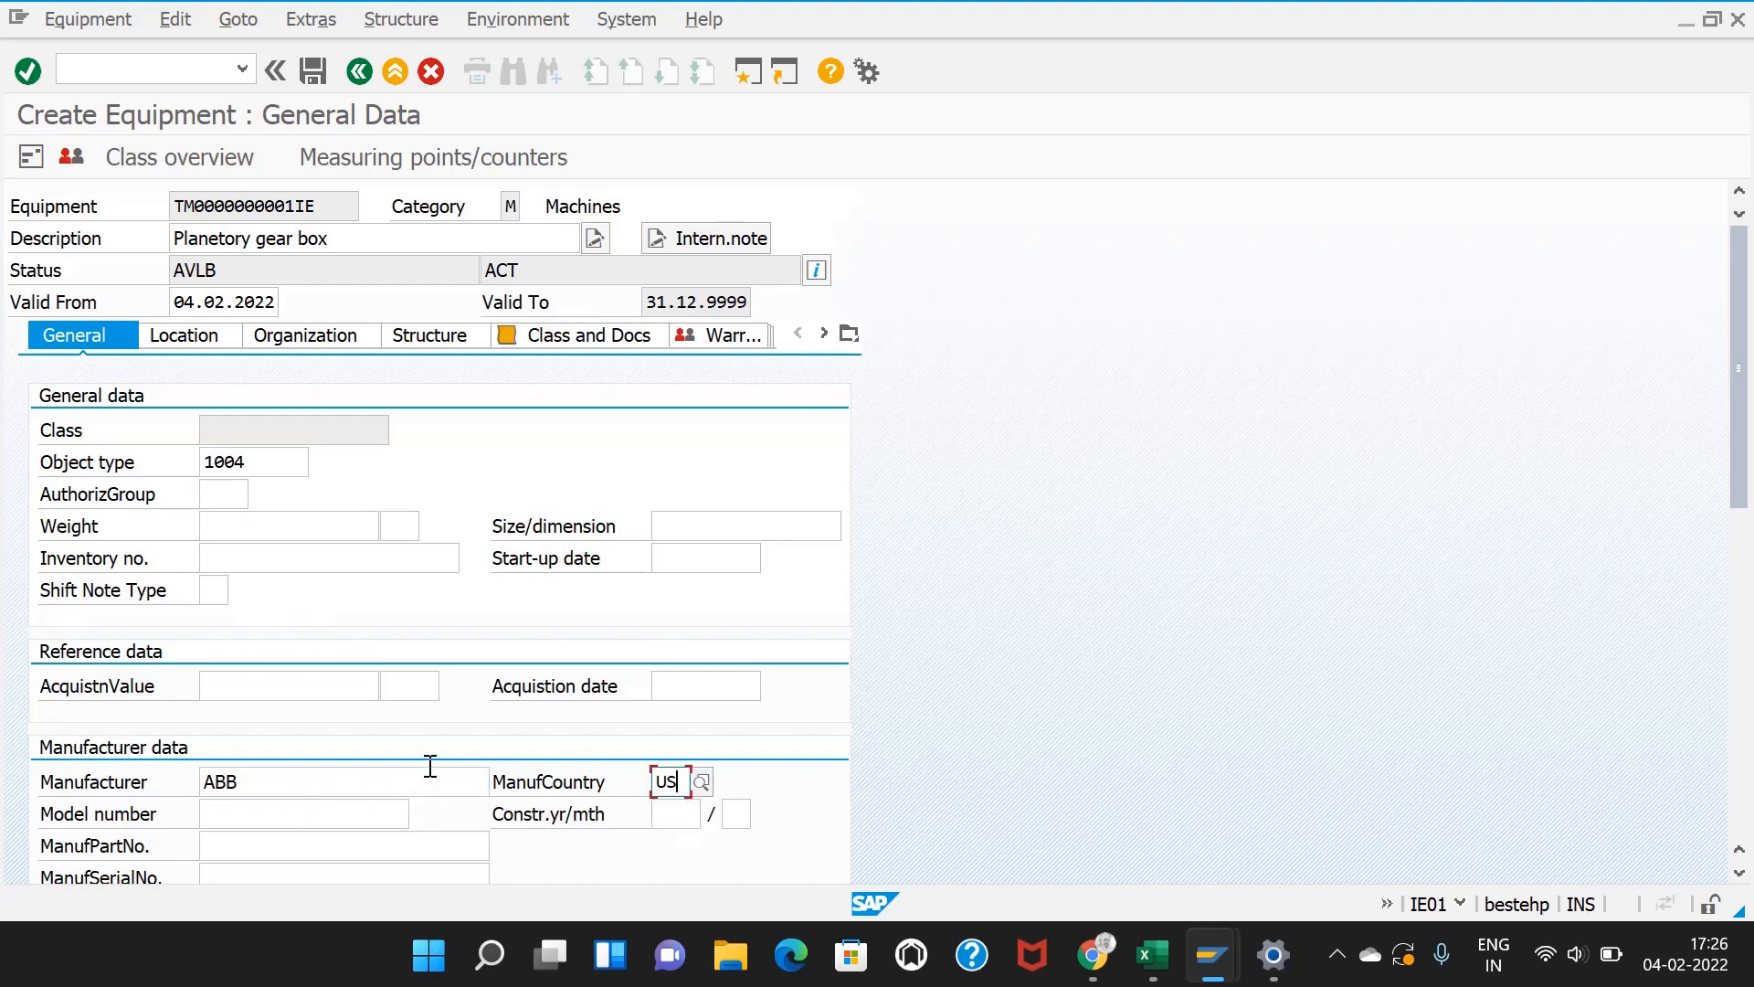
key(Return)
click(220, 312)
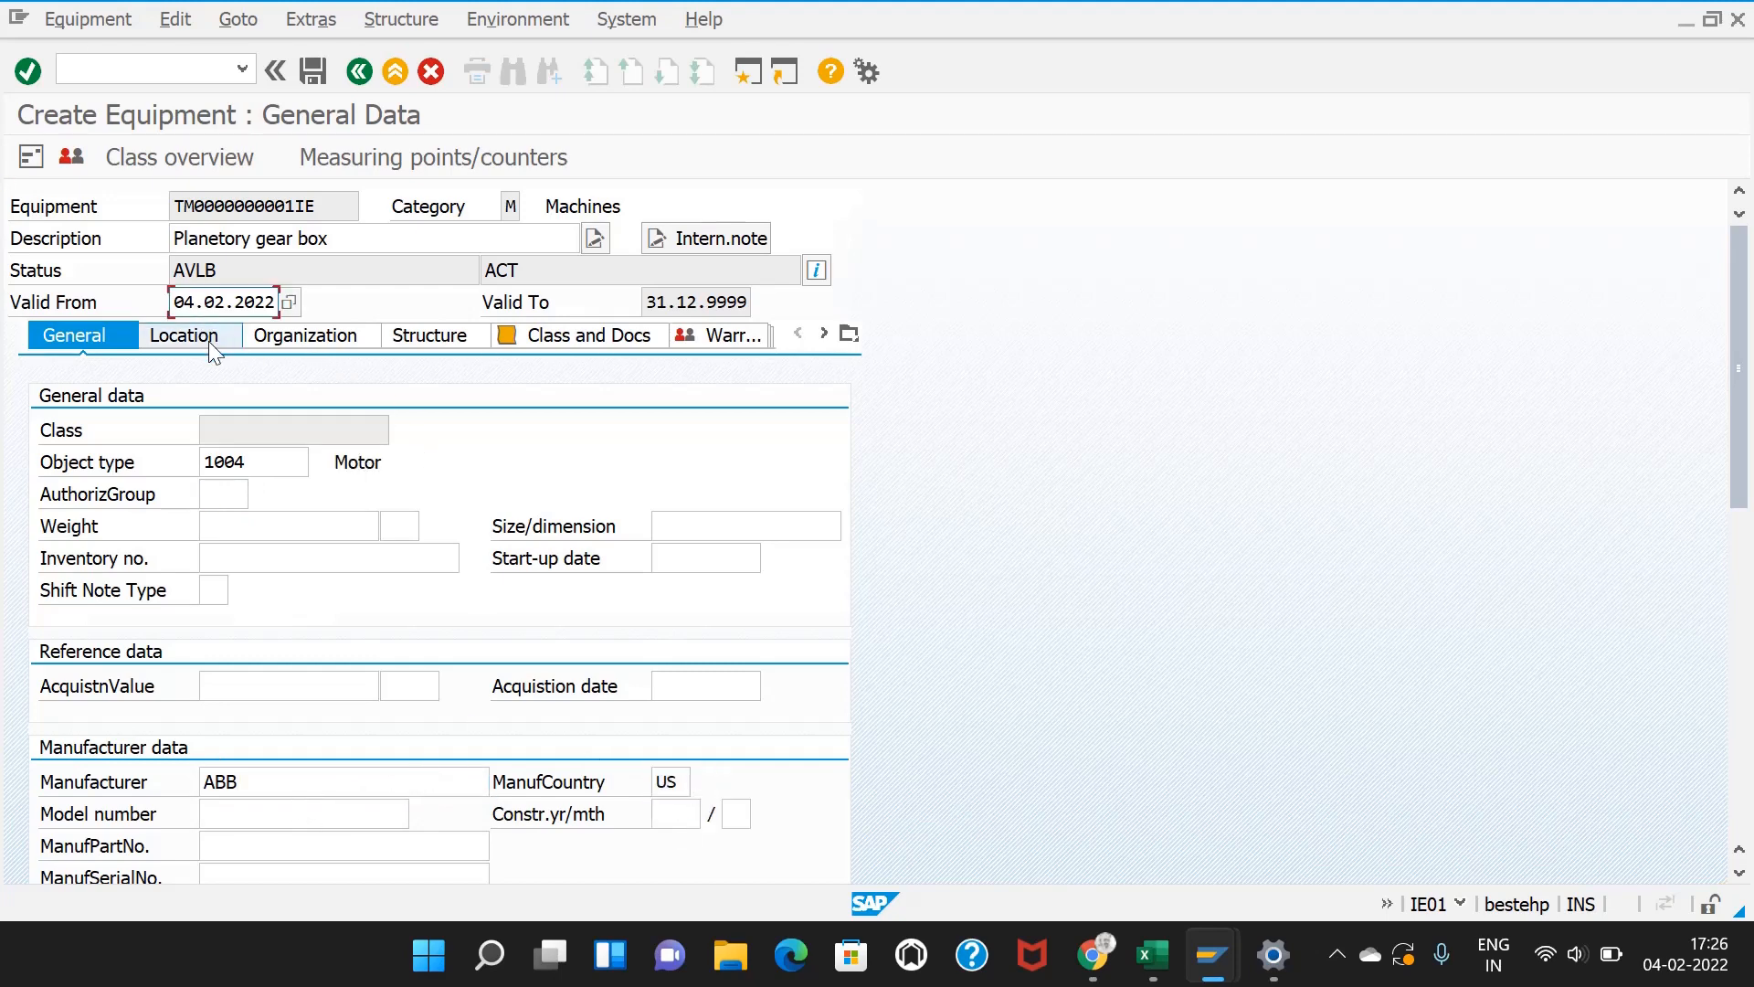
Step: Fill in the location data with maintenance plant AMR1, location TPT, plant section PRD and work center PP_MECH
click(209, 343)
click(223, 430)
click(225, 457)
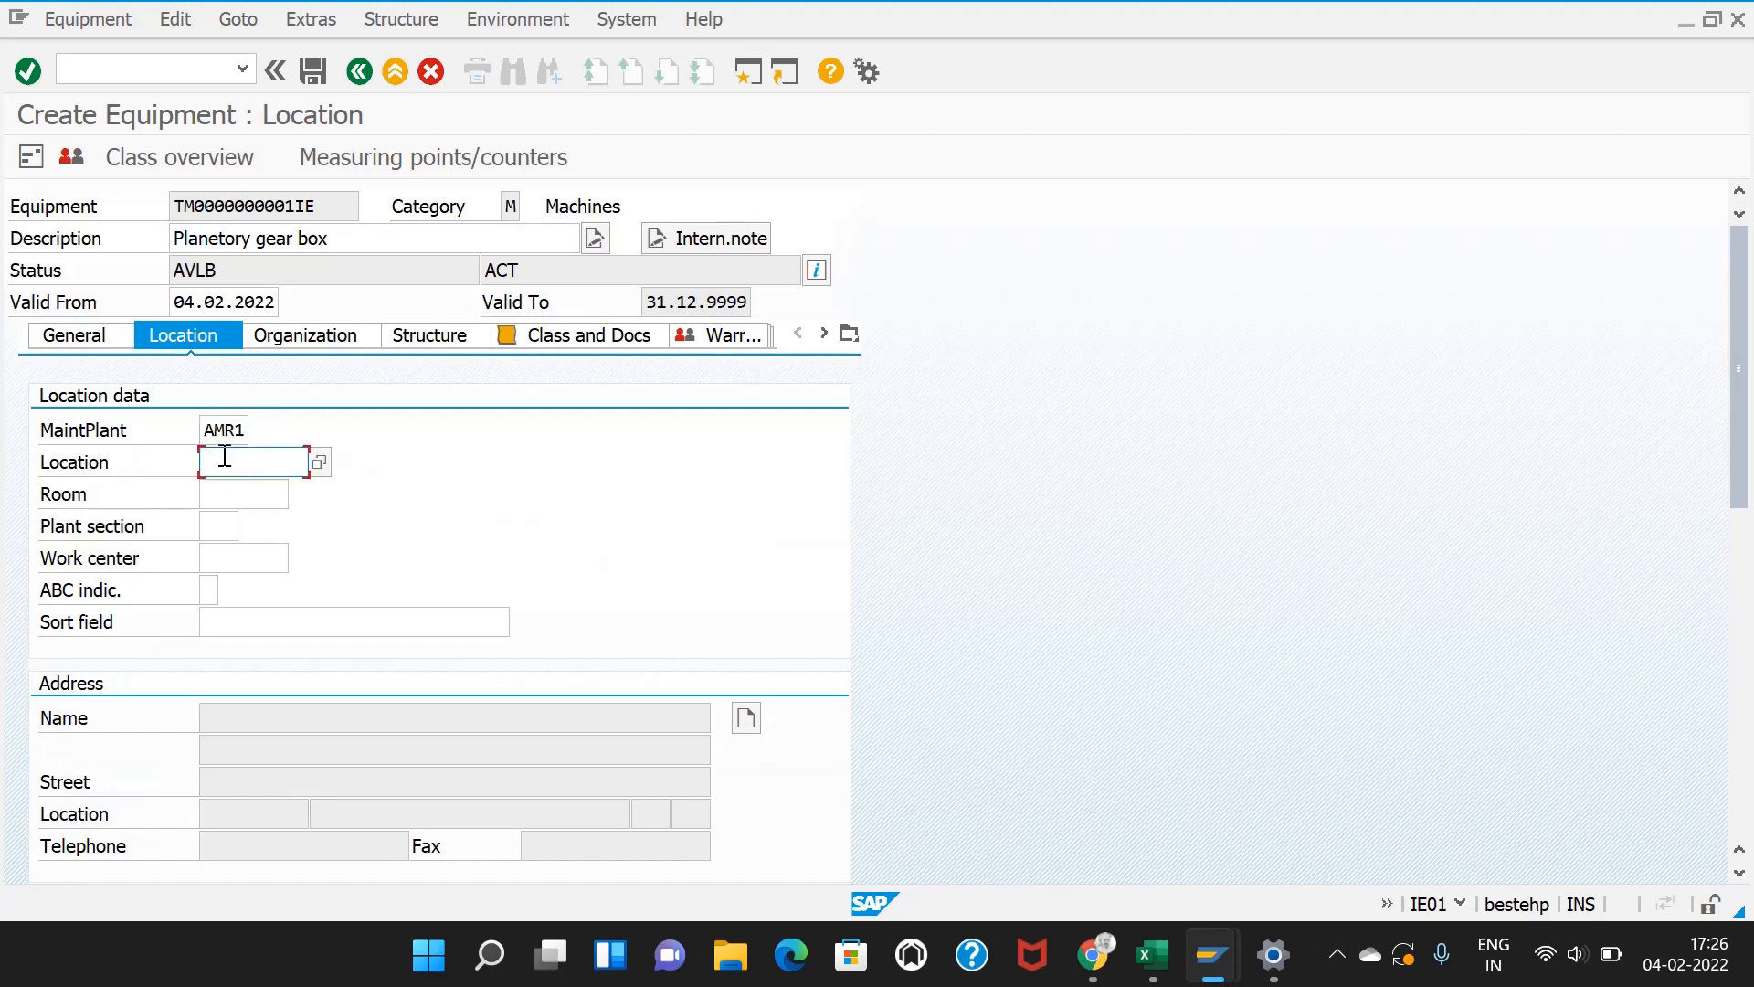
click(223, 486)
click(215, 528)
click(218, 553)
click(216, 557)
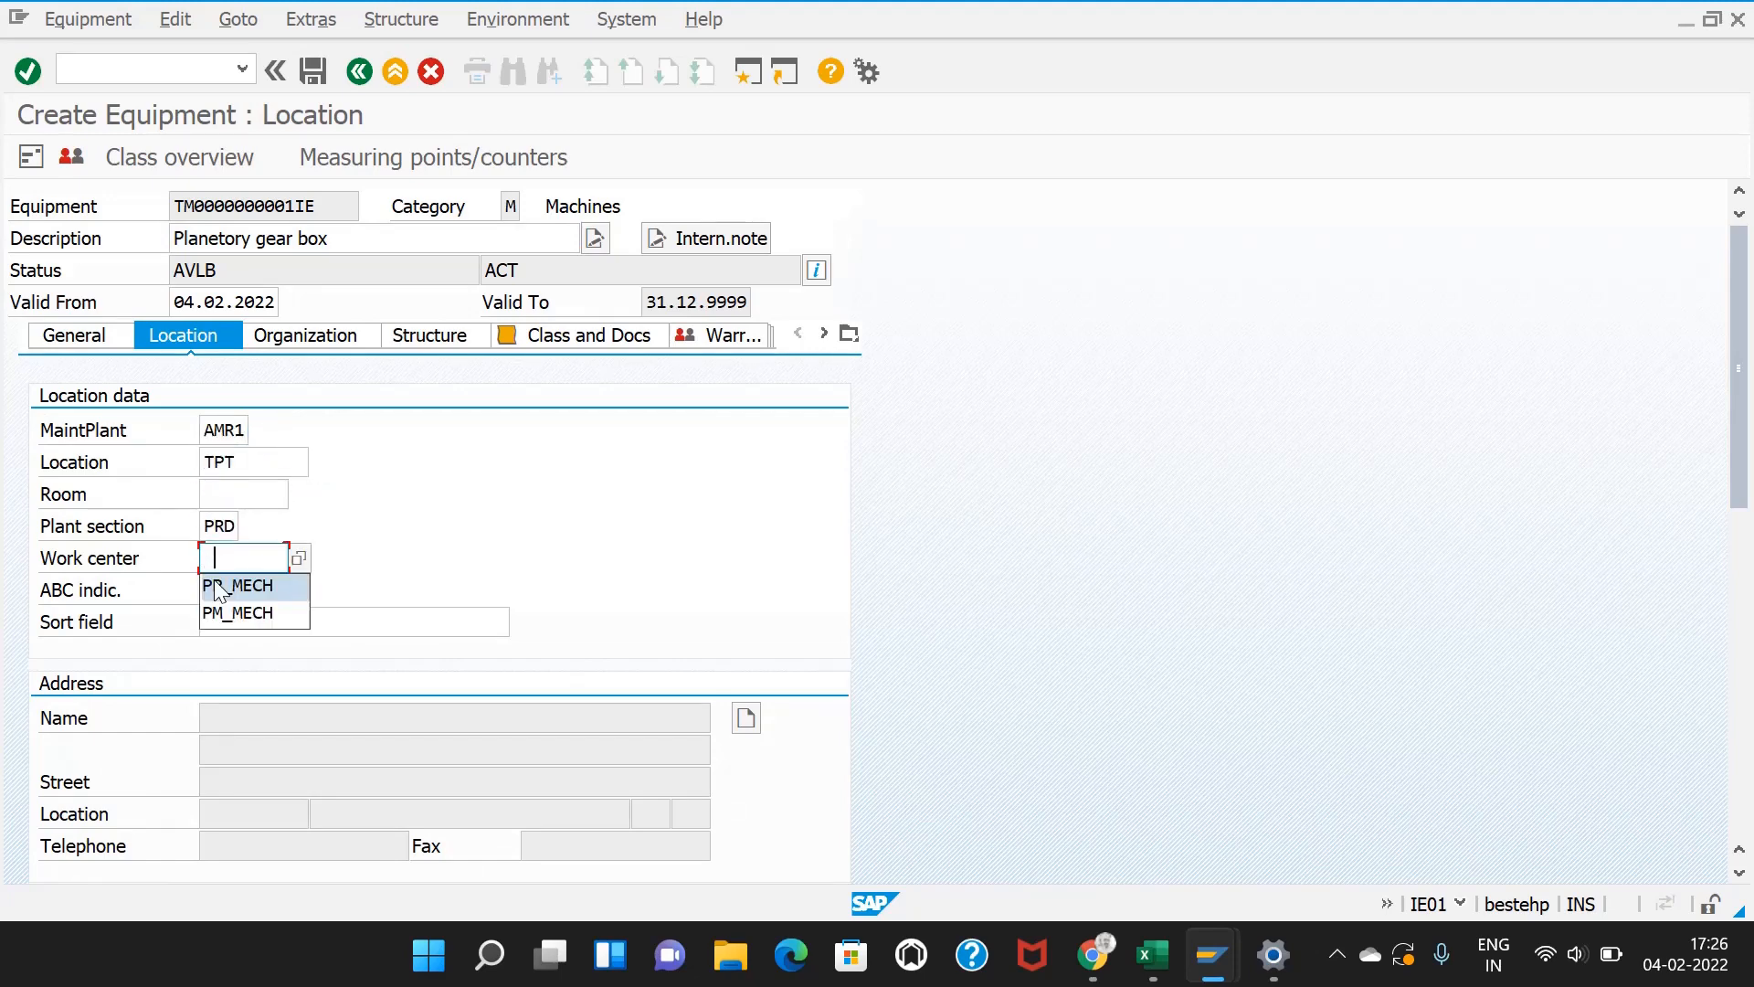
click(217, 587)
key(Return)
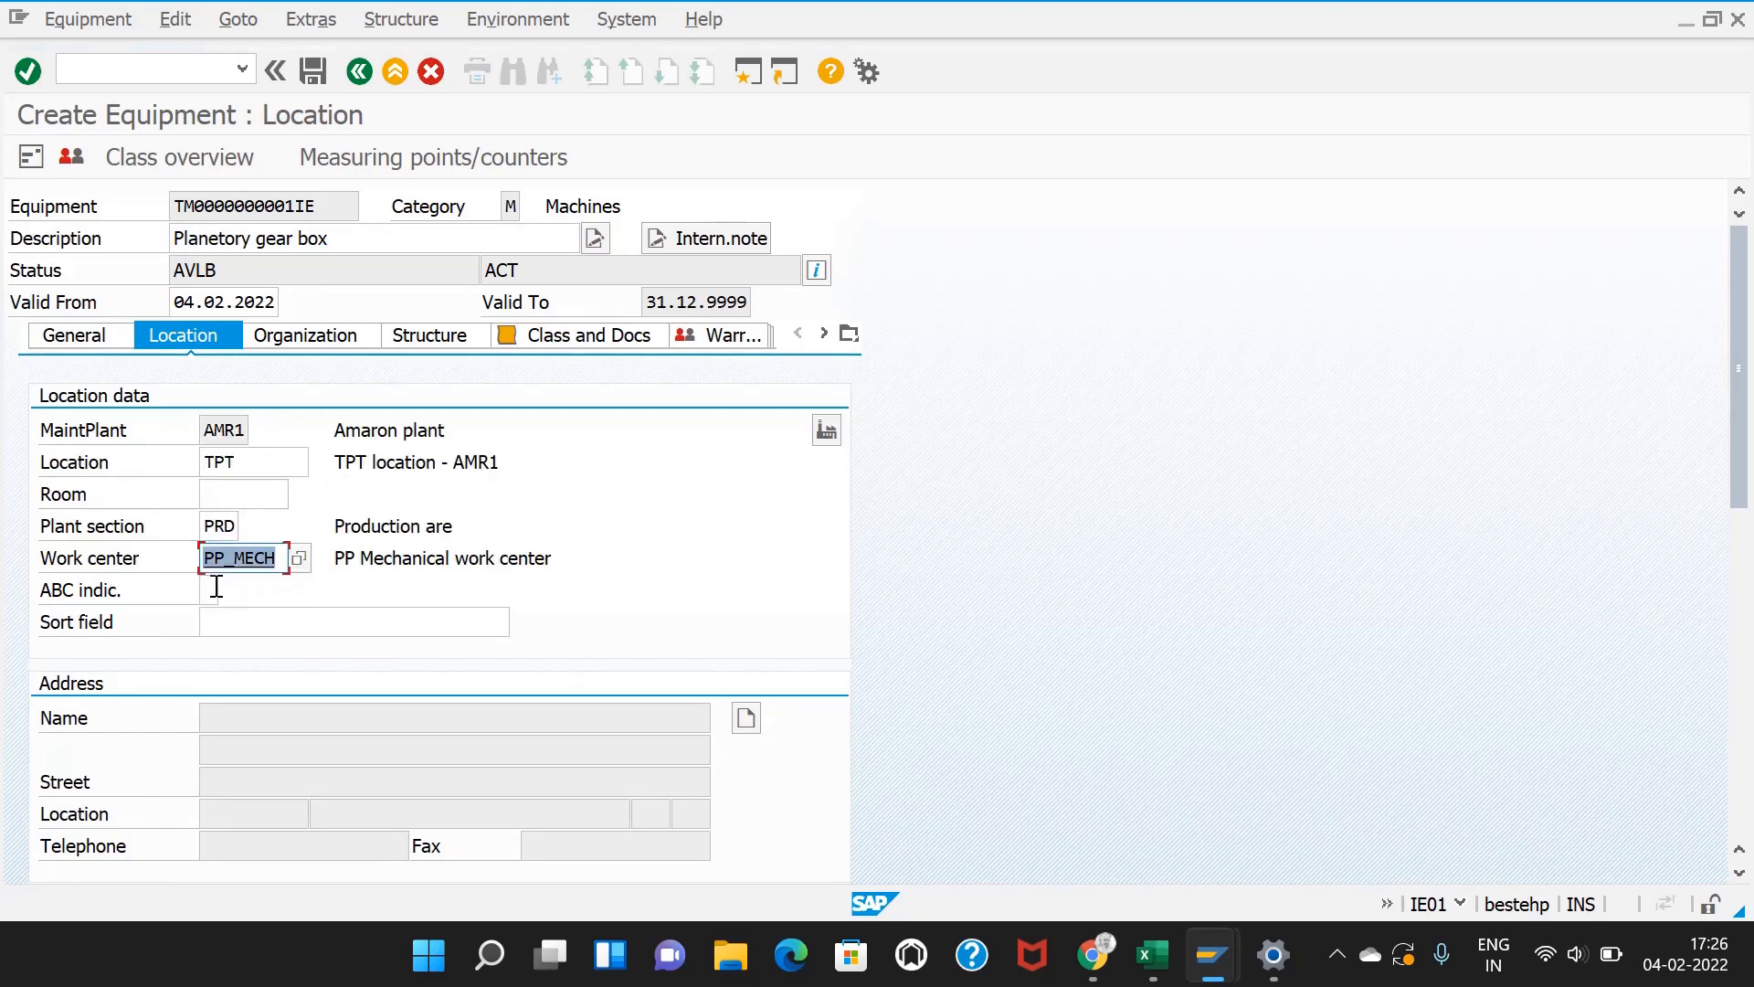
Step: Assign cost center 420000 in the equipment's organization data
click(314, 340)
click(223, 462)
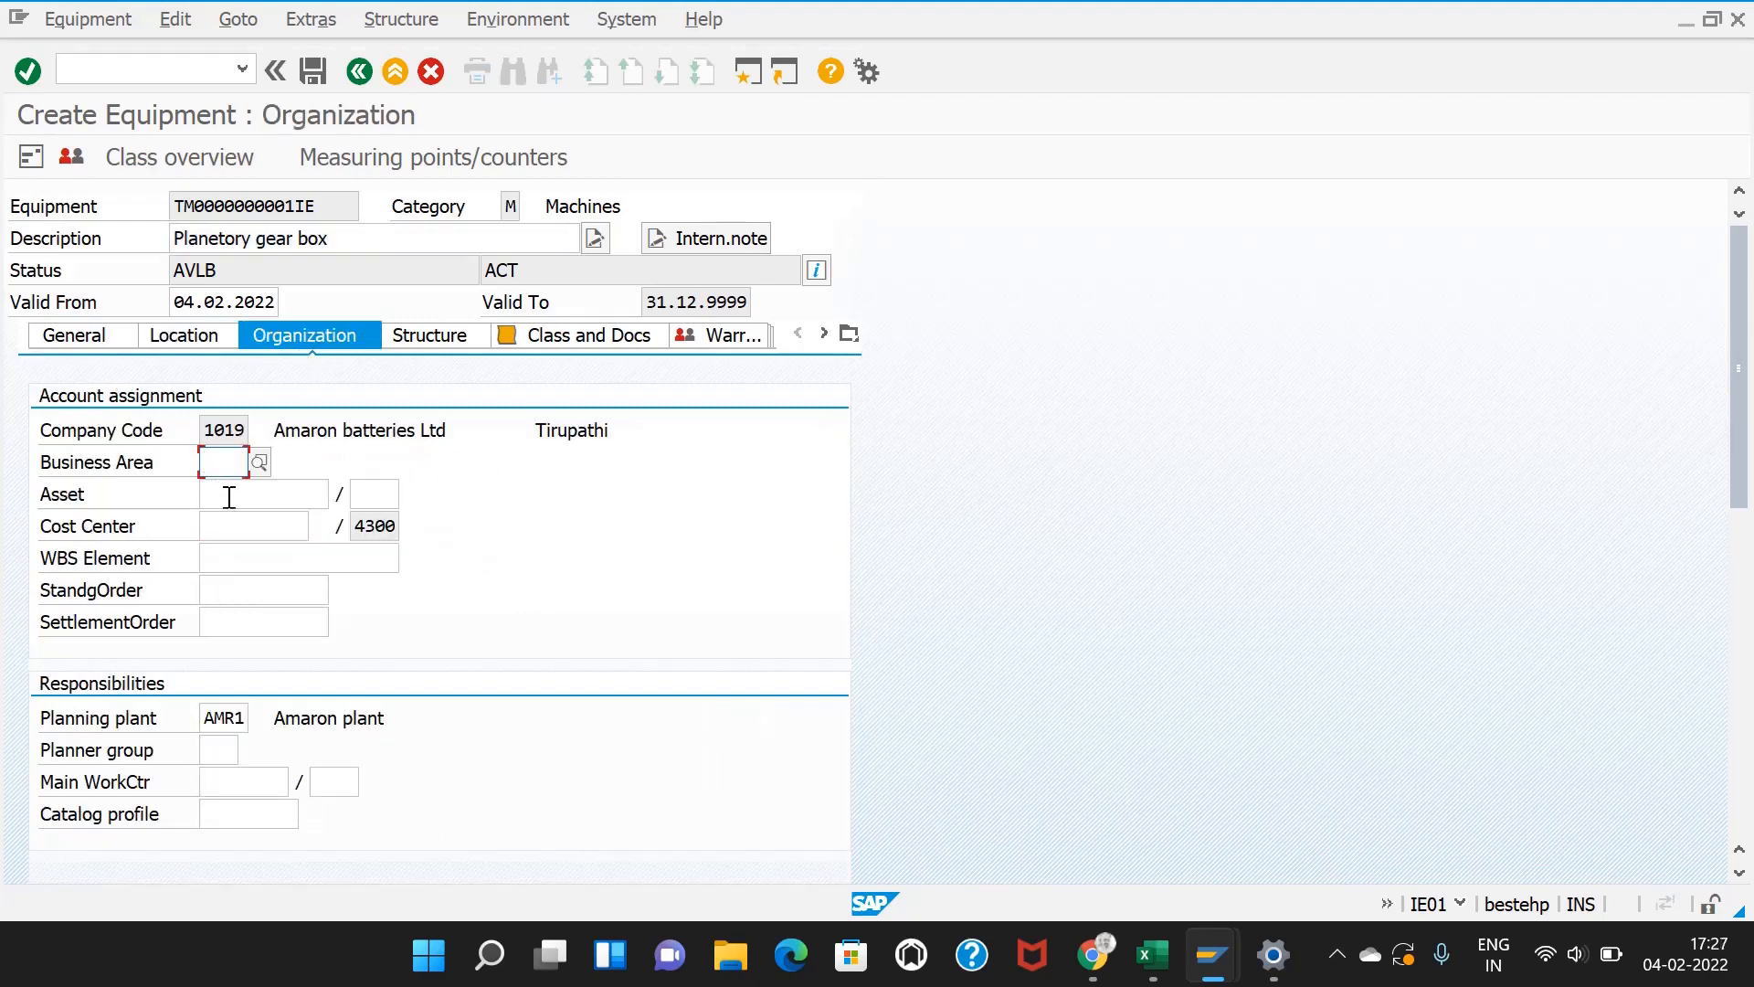
click(235, 527)
text(420000)
Step: Set the planner group to PG1 and the main work center to PM_MECH in plant AMR1
click(220, 741)
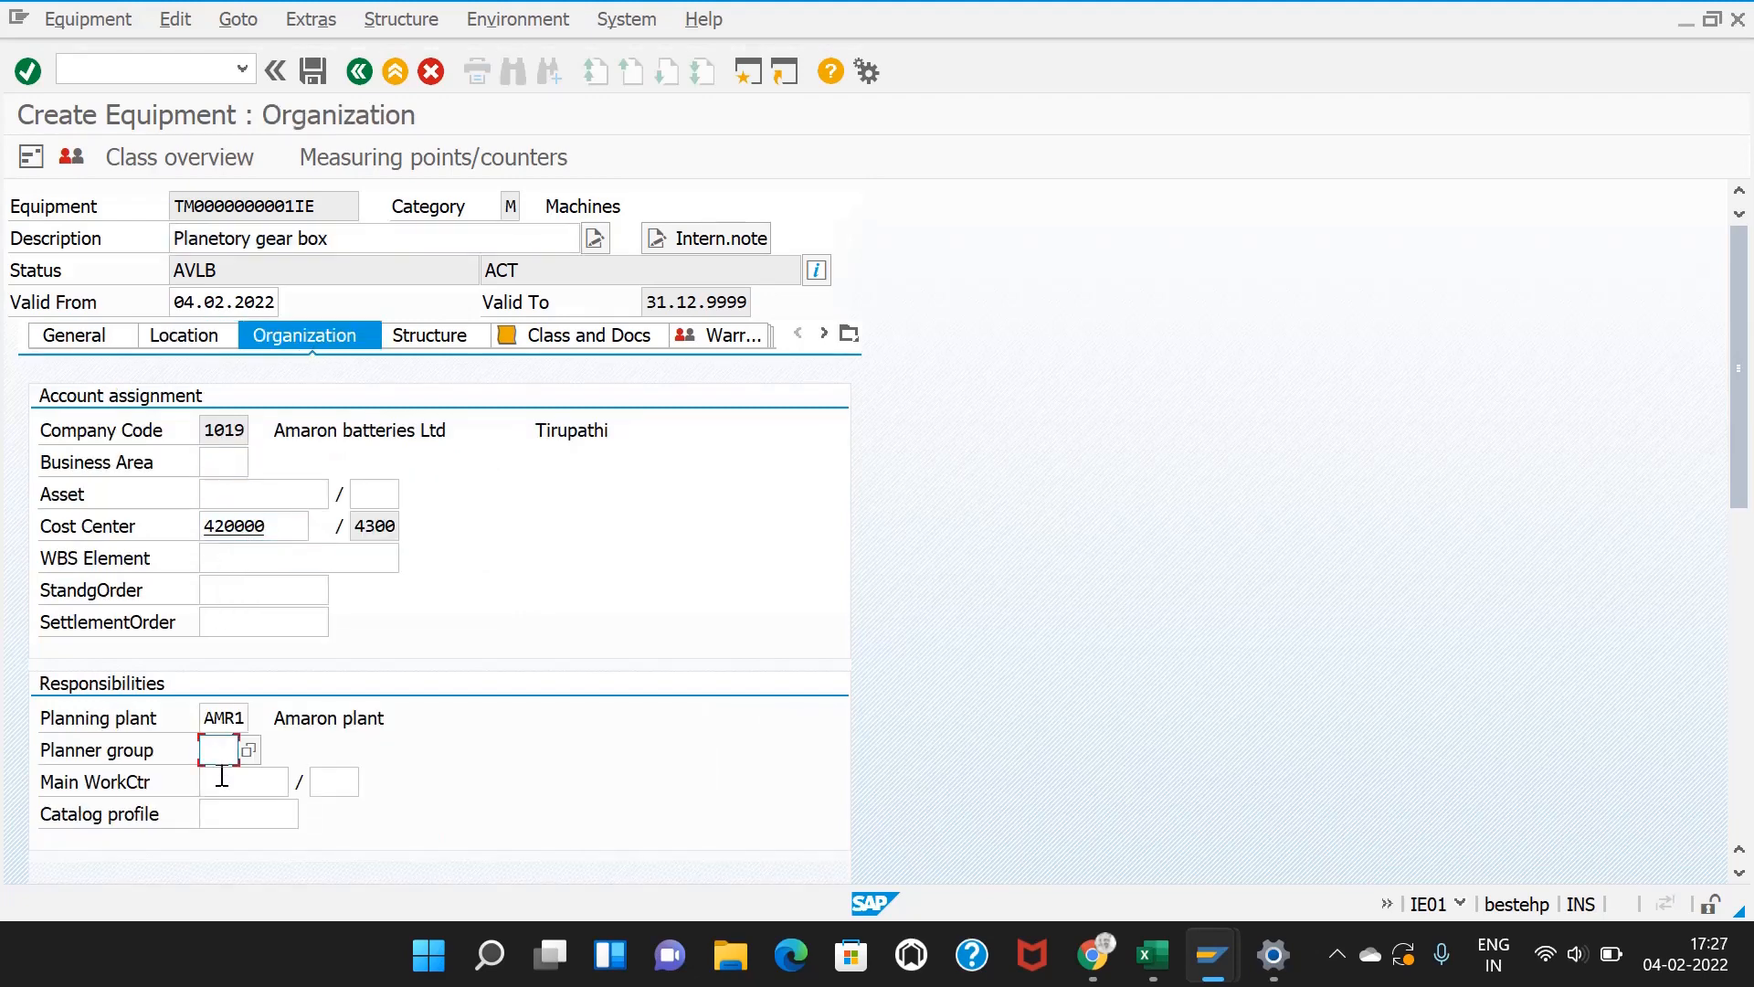
text(PG1)
click(219, 781)
text(PM_MECH)
click(340, 785)
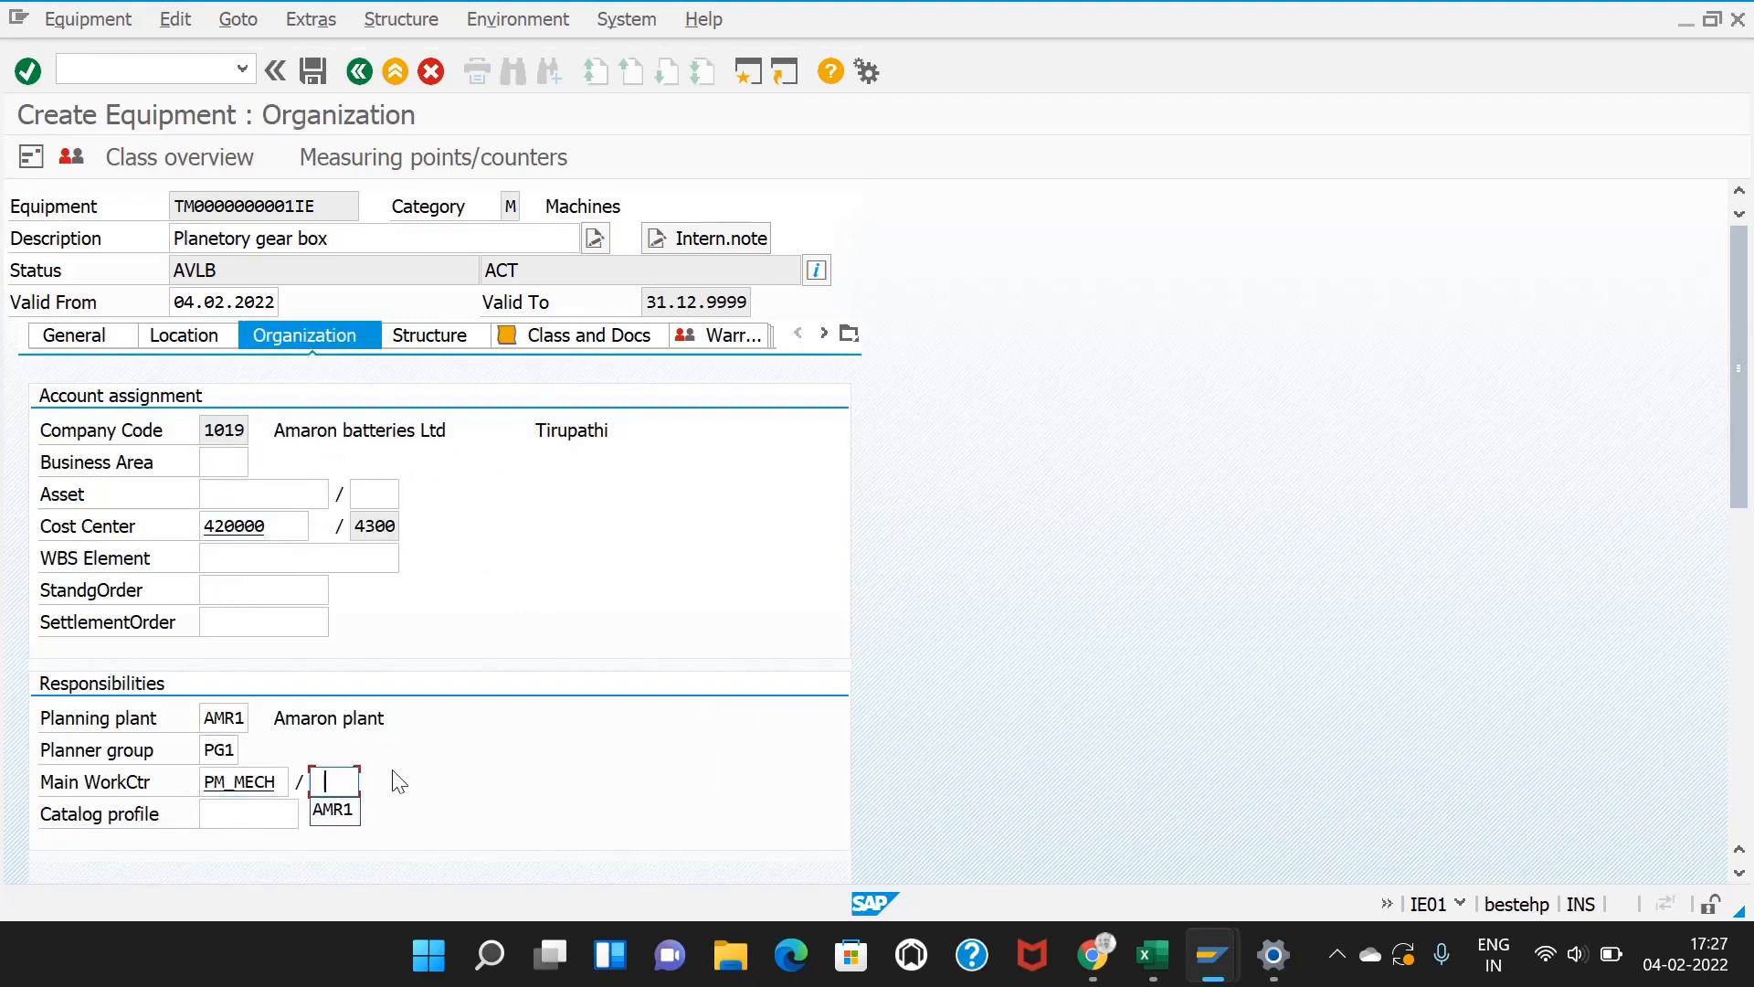
click(370, 806)
key(Return)
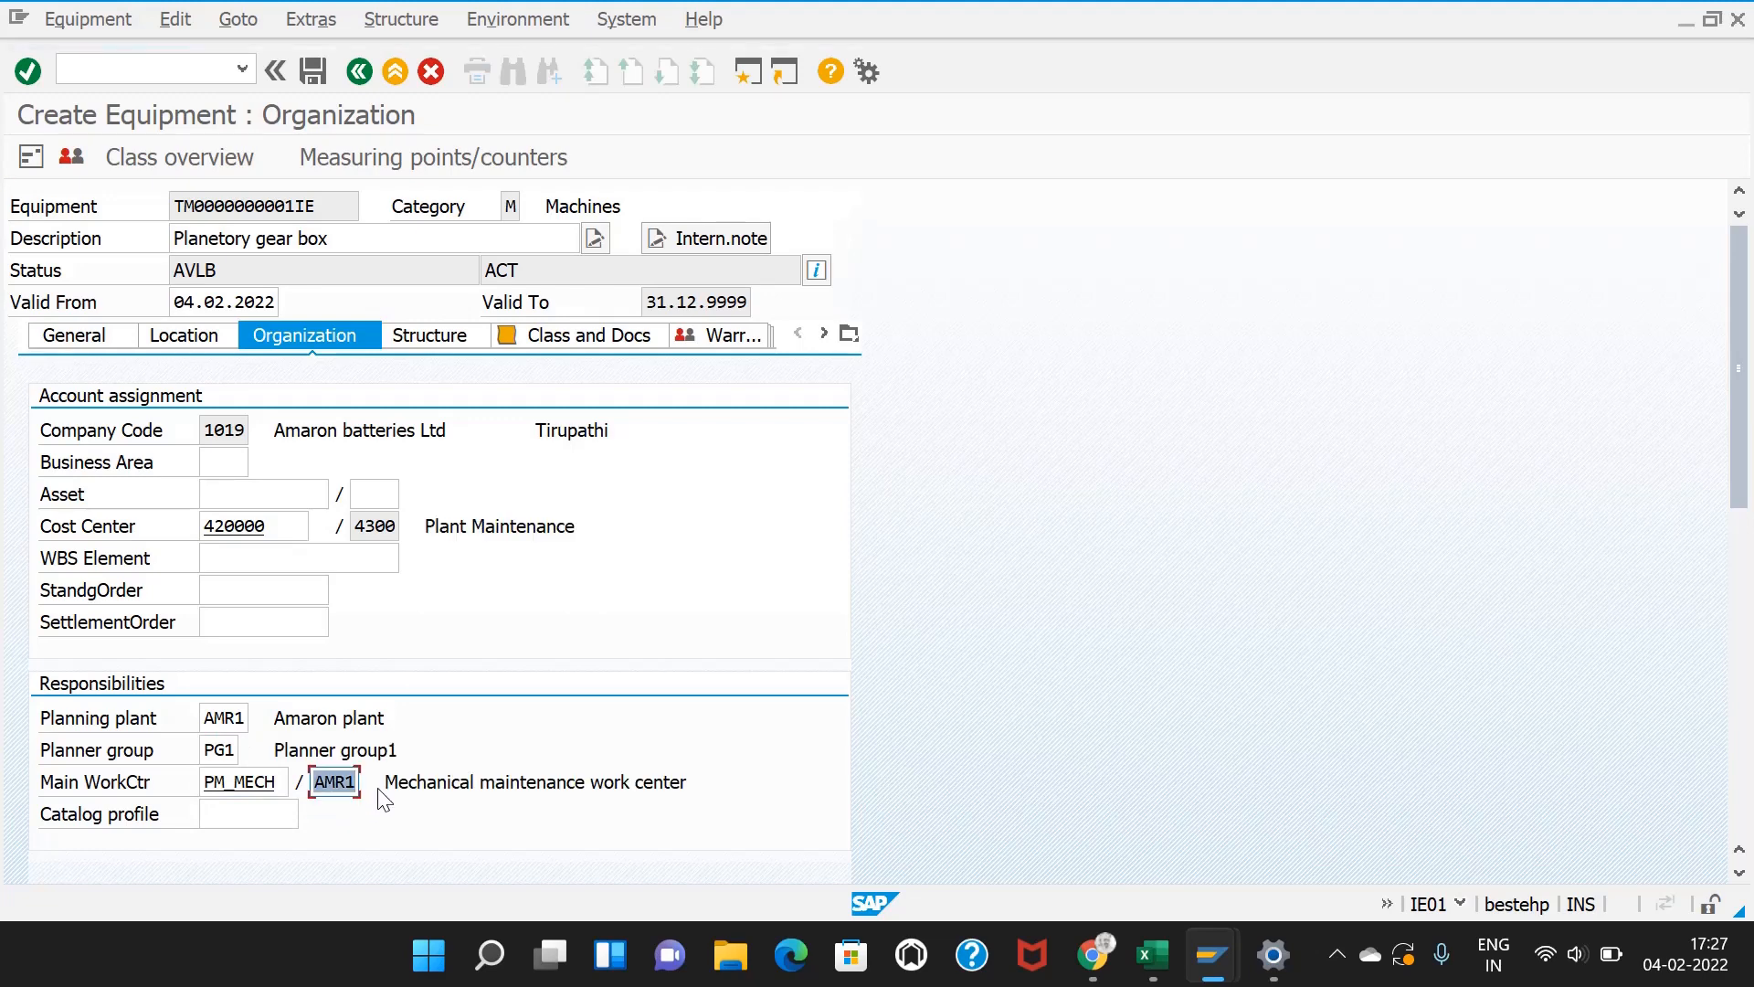
Step: Open the structure data of the new equipment and save the equipment
click(429, 340)
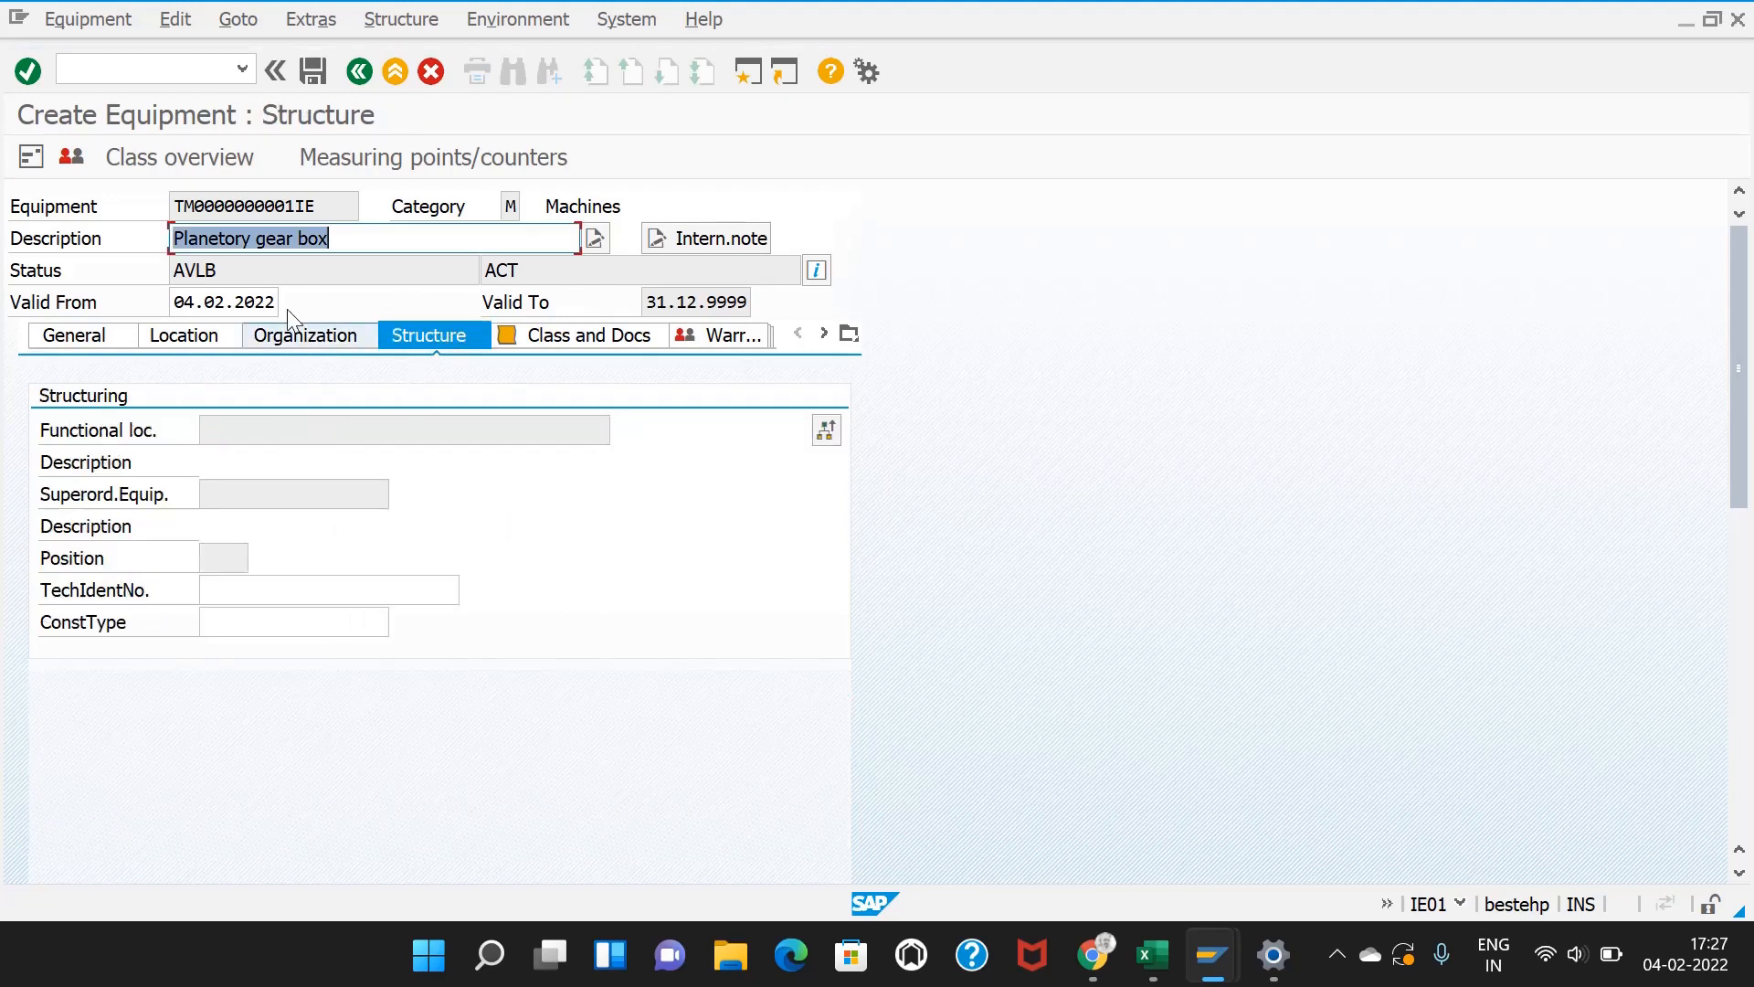
key(ctrl+s)
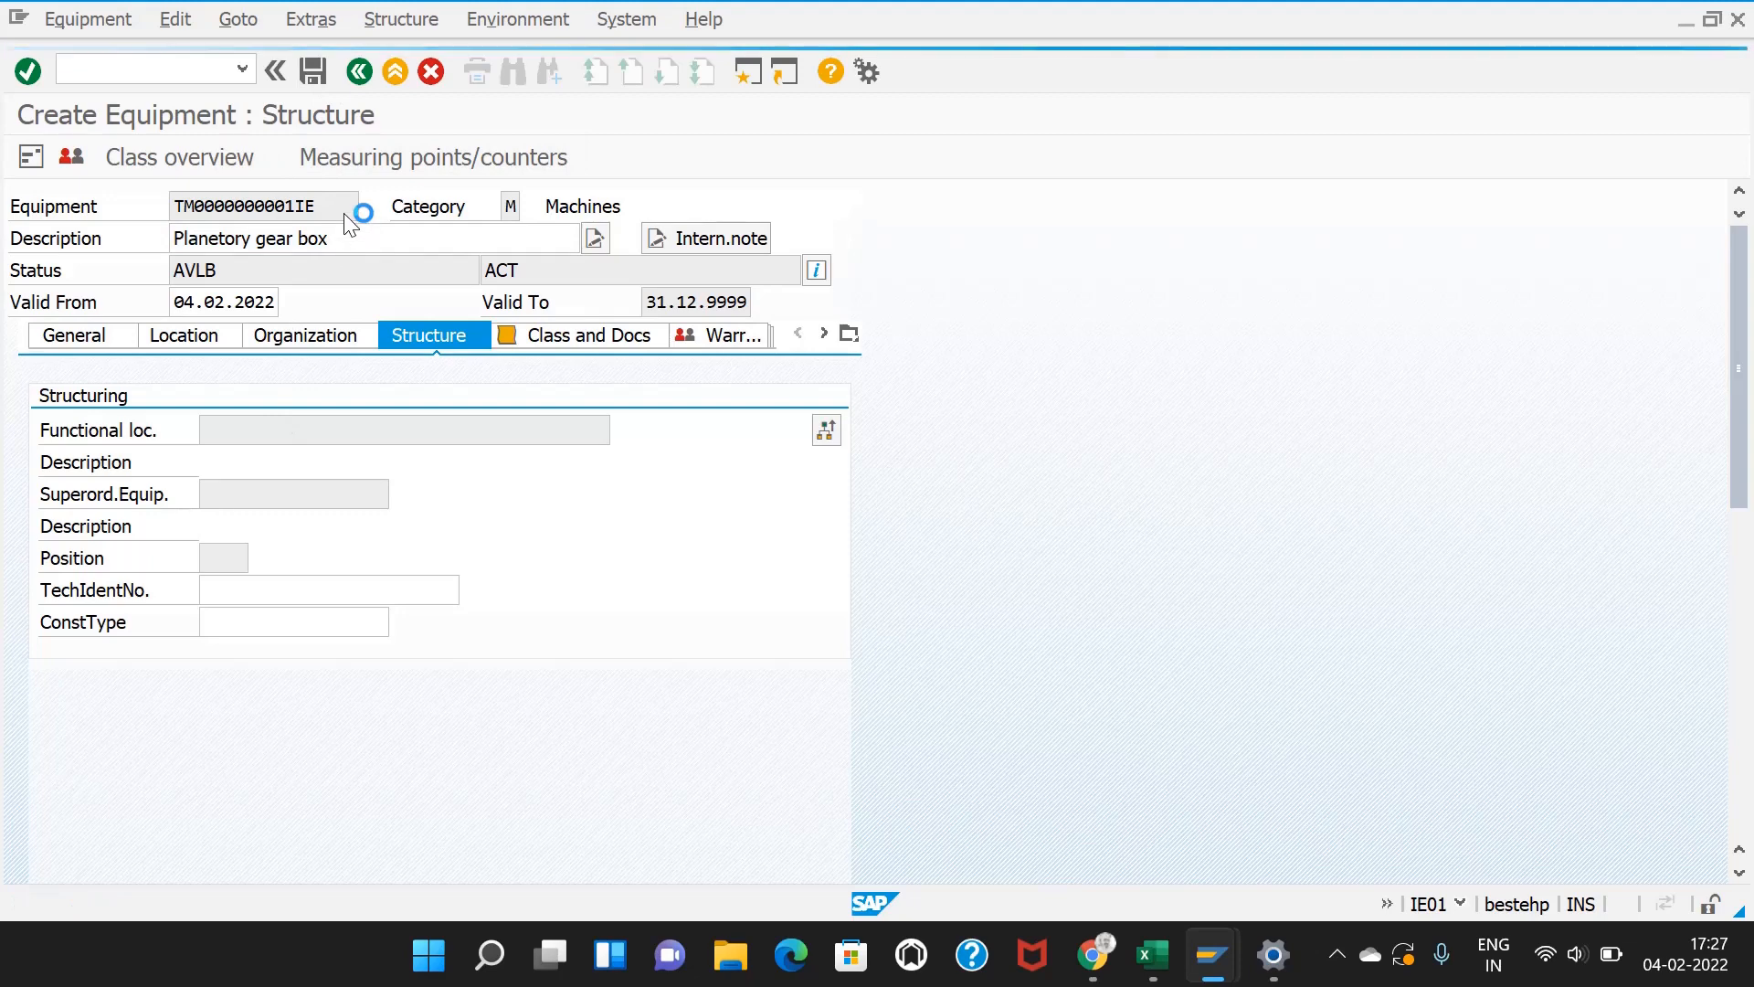
click(150, 73)
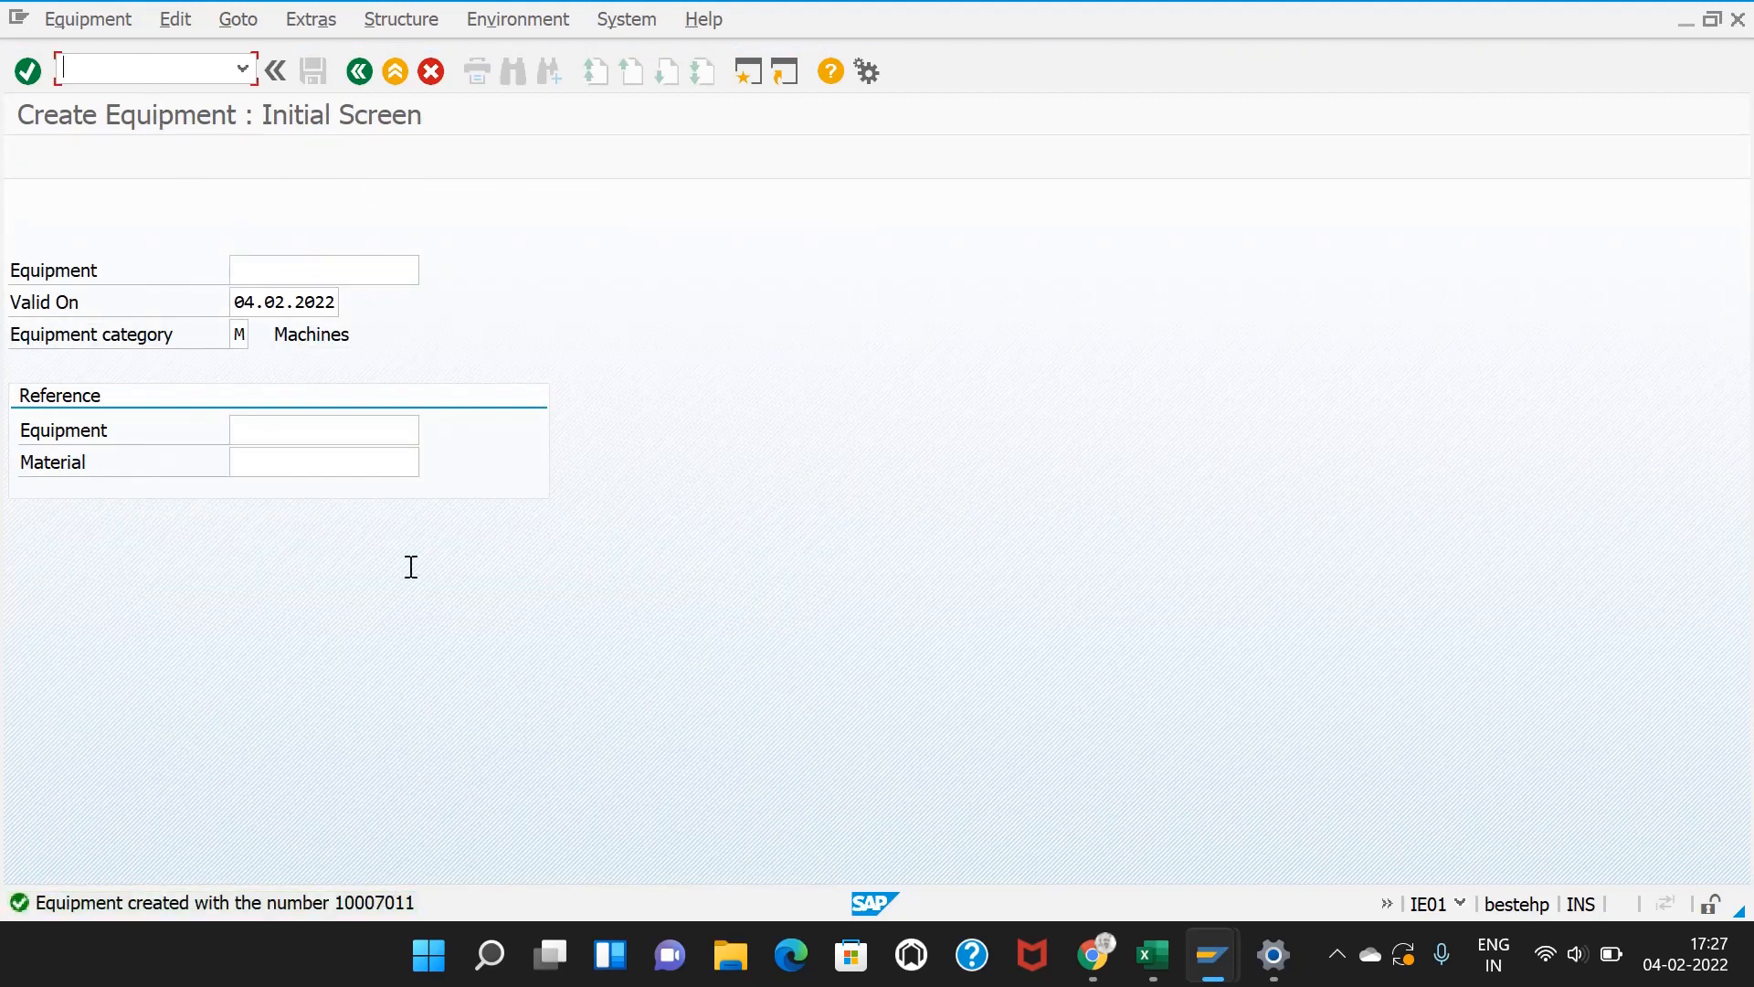
Step: Open the details of the creation message, copy the new equipment number and close the details window
double_click(348, 904)
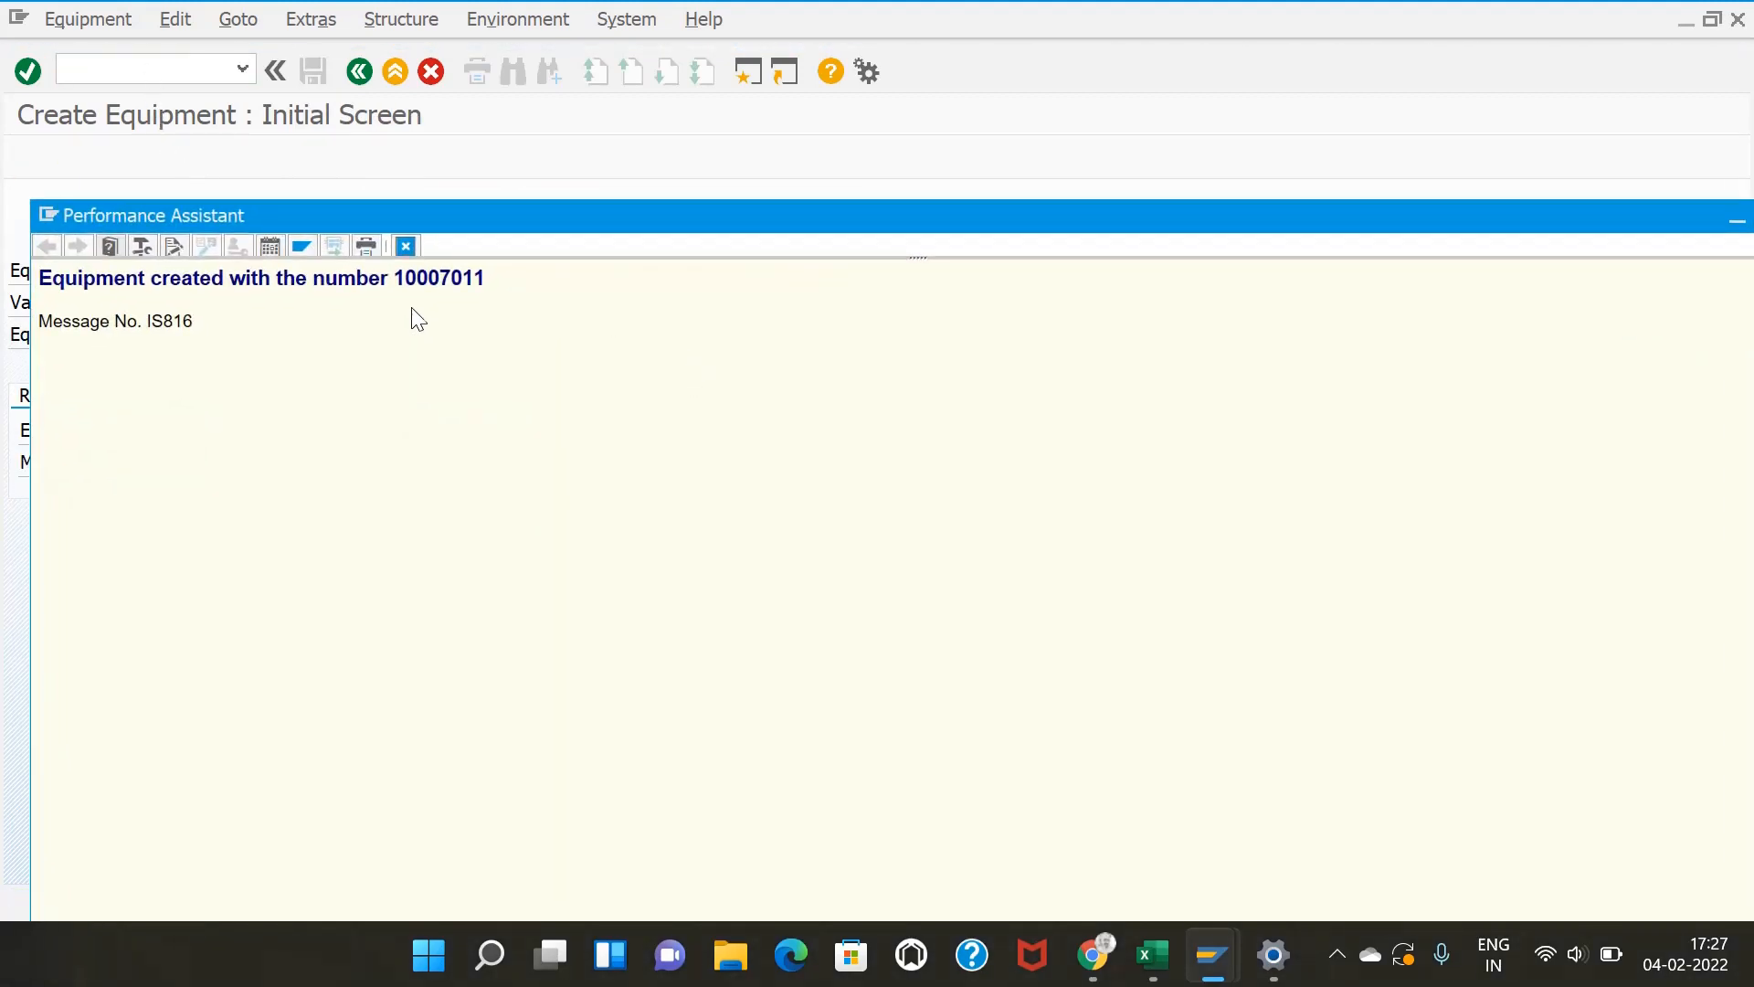
drag(398, 274, 491, 277)
key(ctrl+c)
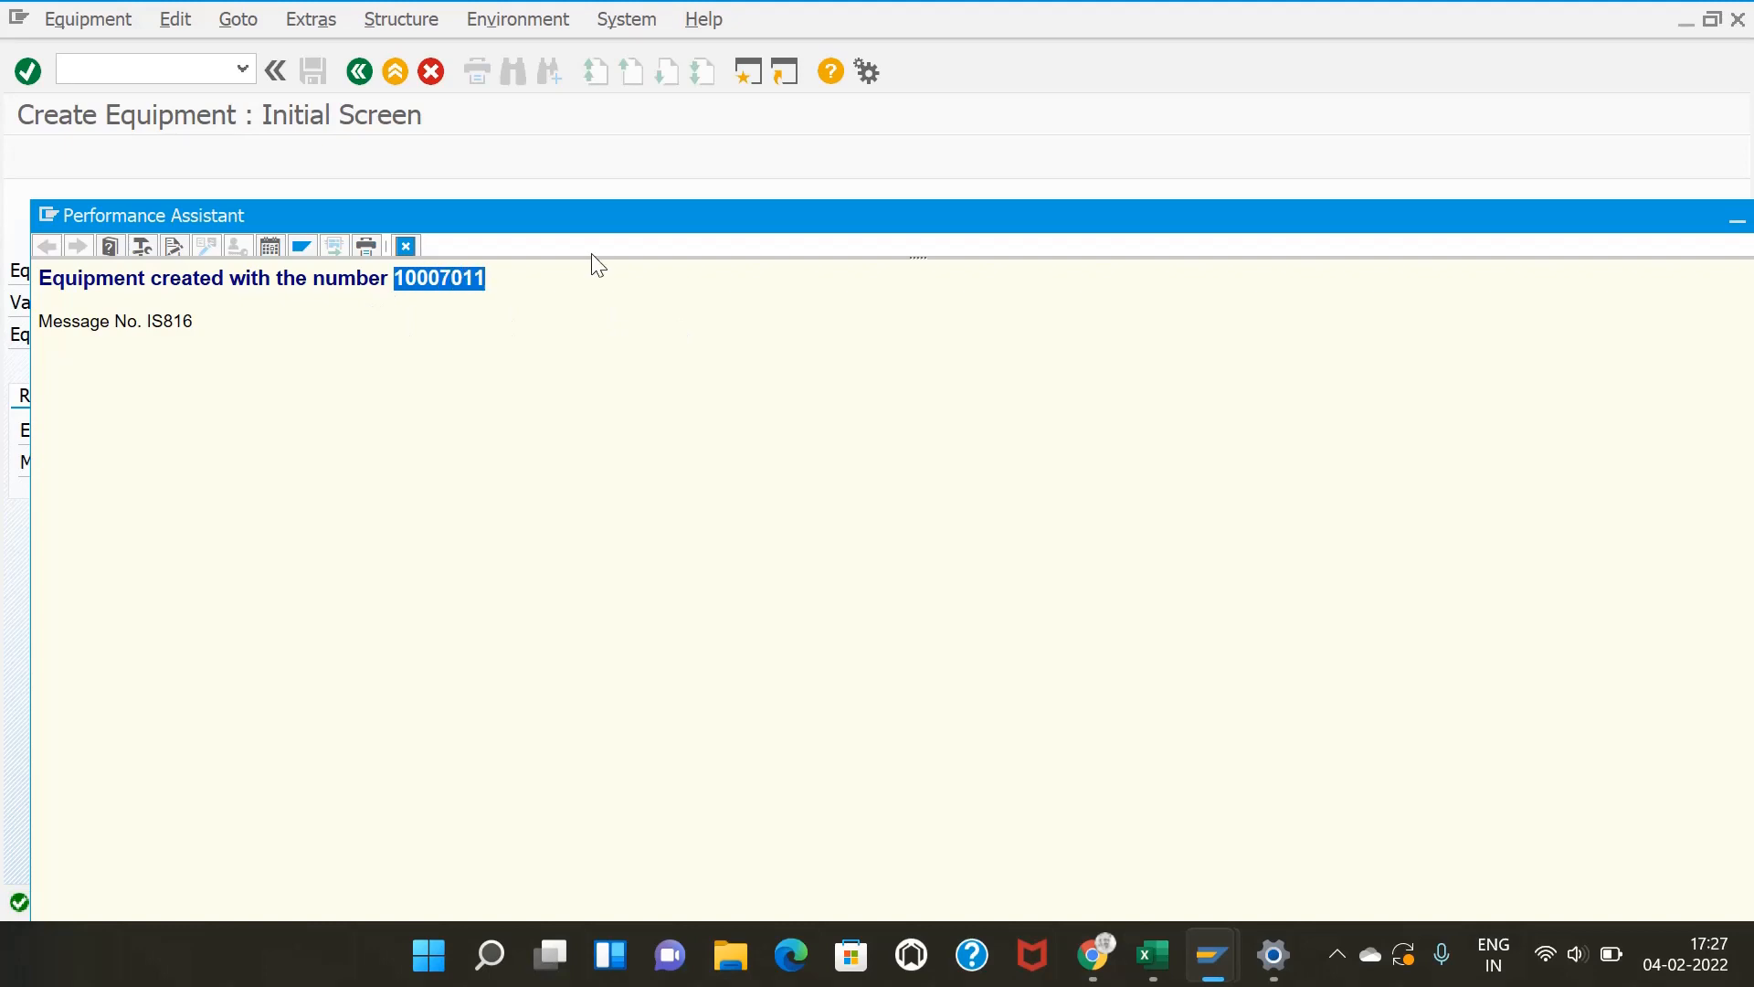
drag(738, 226, 450, 233)
click(1499, 222)
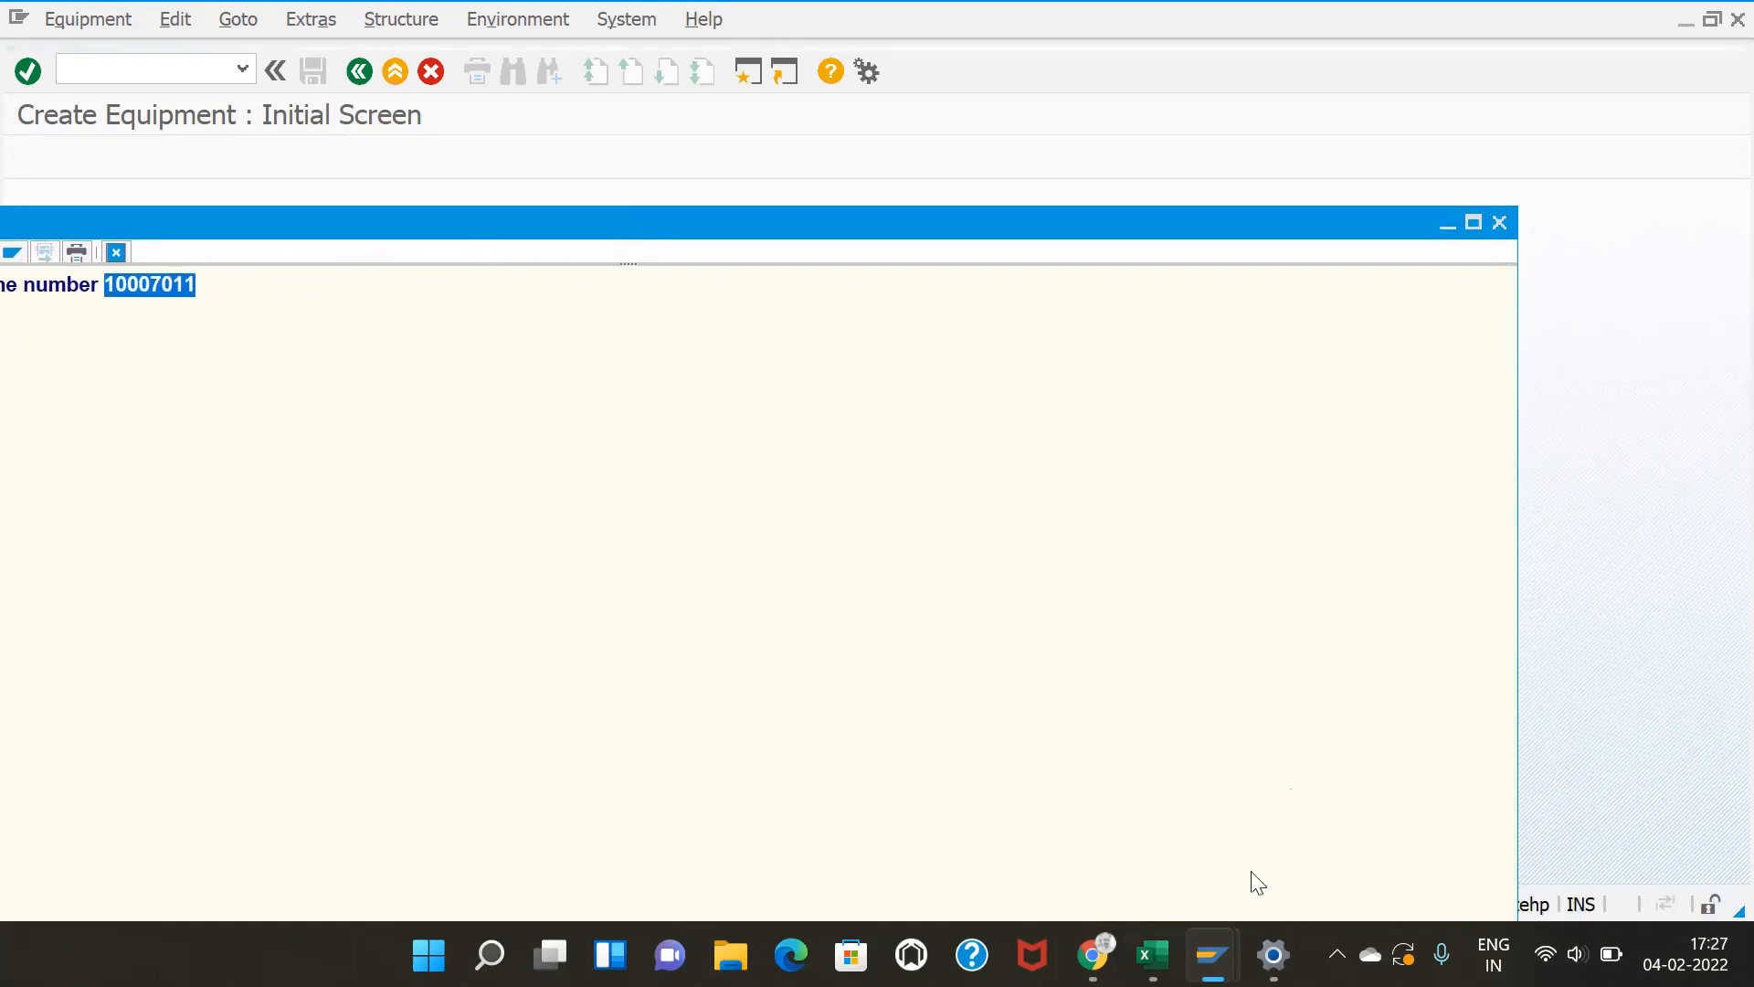
Step: Switch to the Excel worksheet and paste the copied equipment number into cell D13
click(1166, 972)
click(1235, 602)
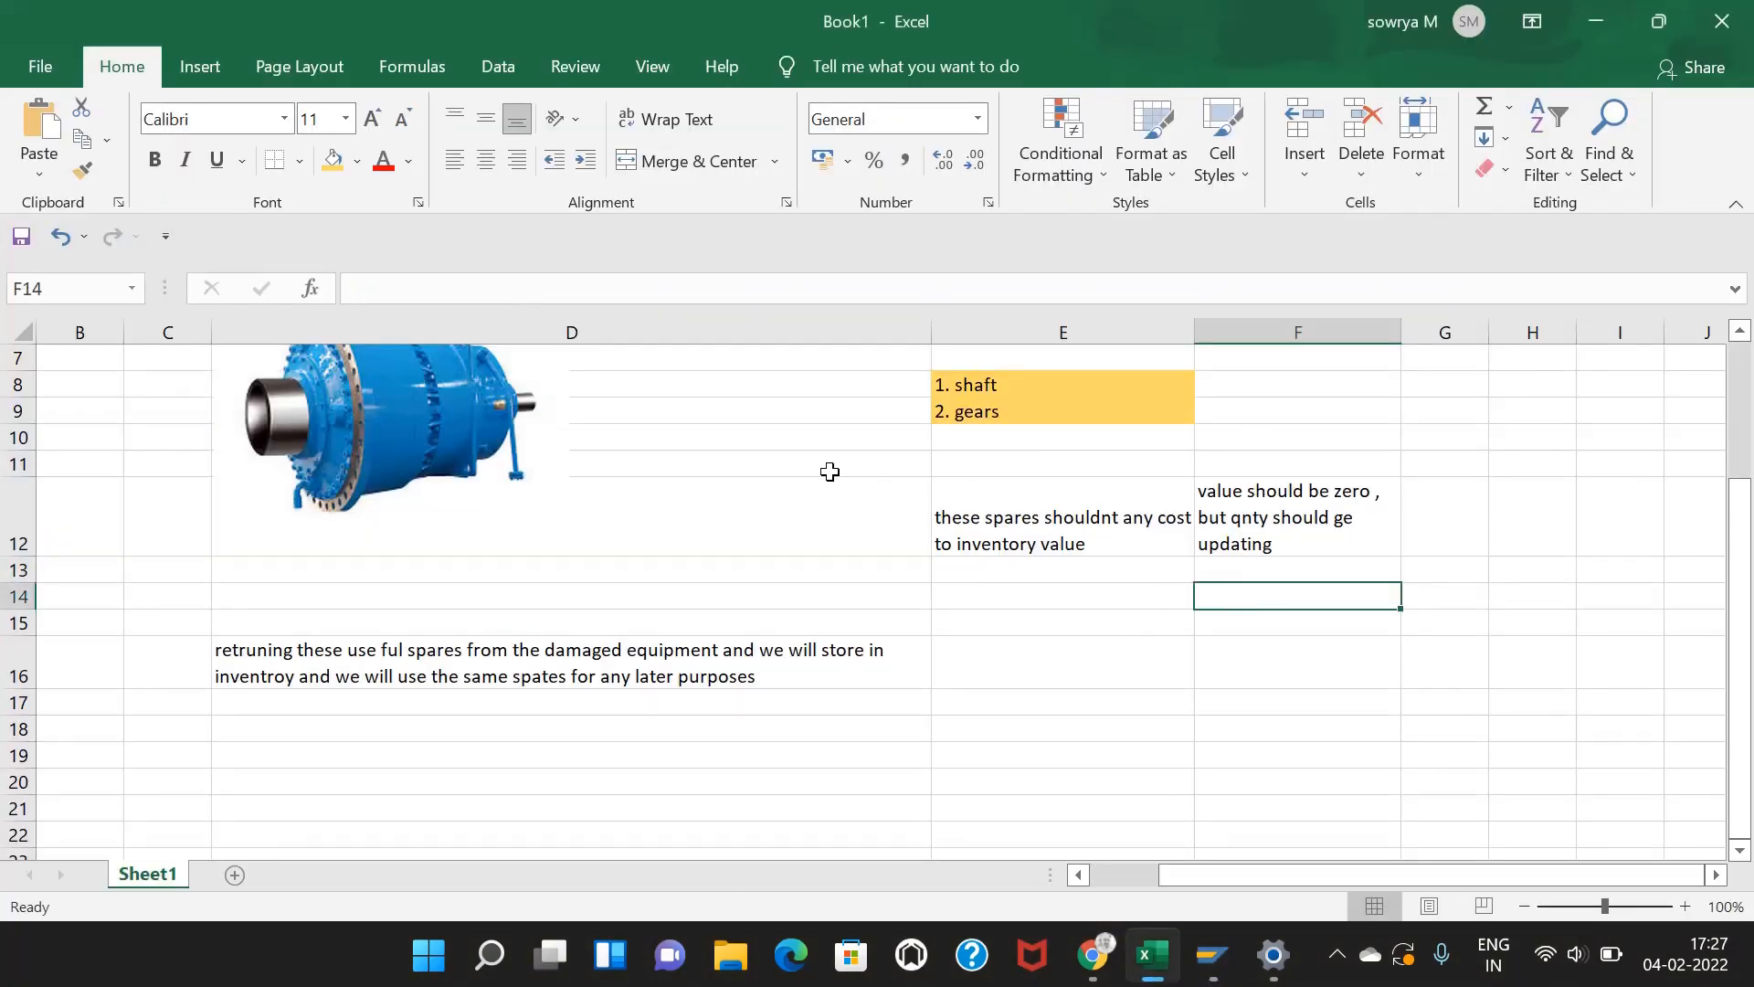
click(742, 533)
click(717, 572)
key(ctrl+v)
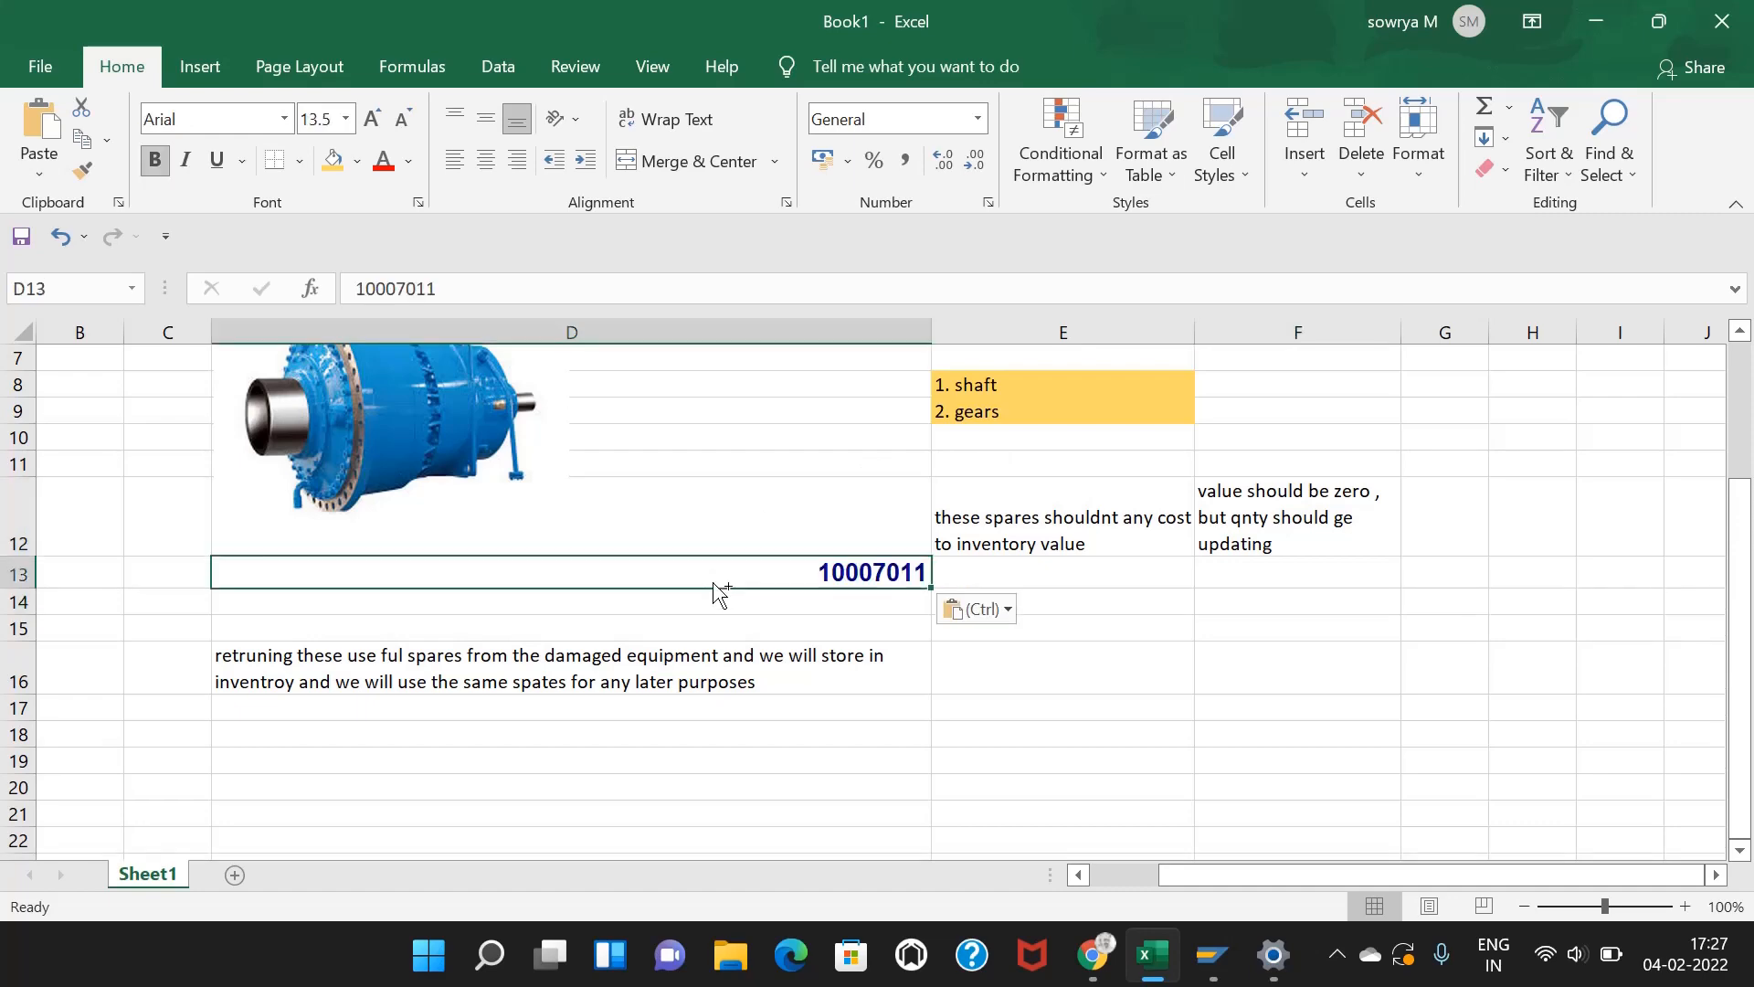
click(1040, 699)
Step: Switch to the SAP session that shows the Transport Organizer and run transaction IH01
mouse_move(1211, 955)
click(1448, 804)
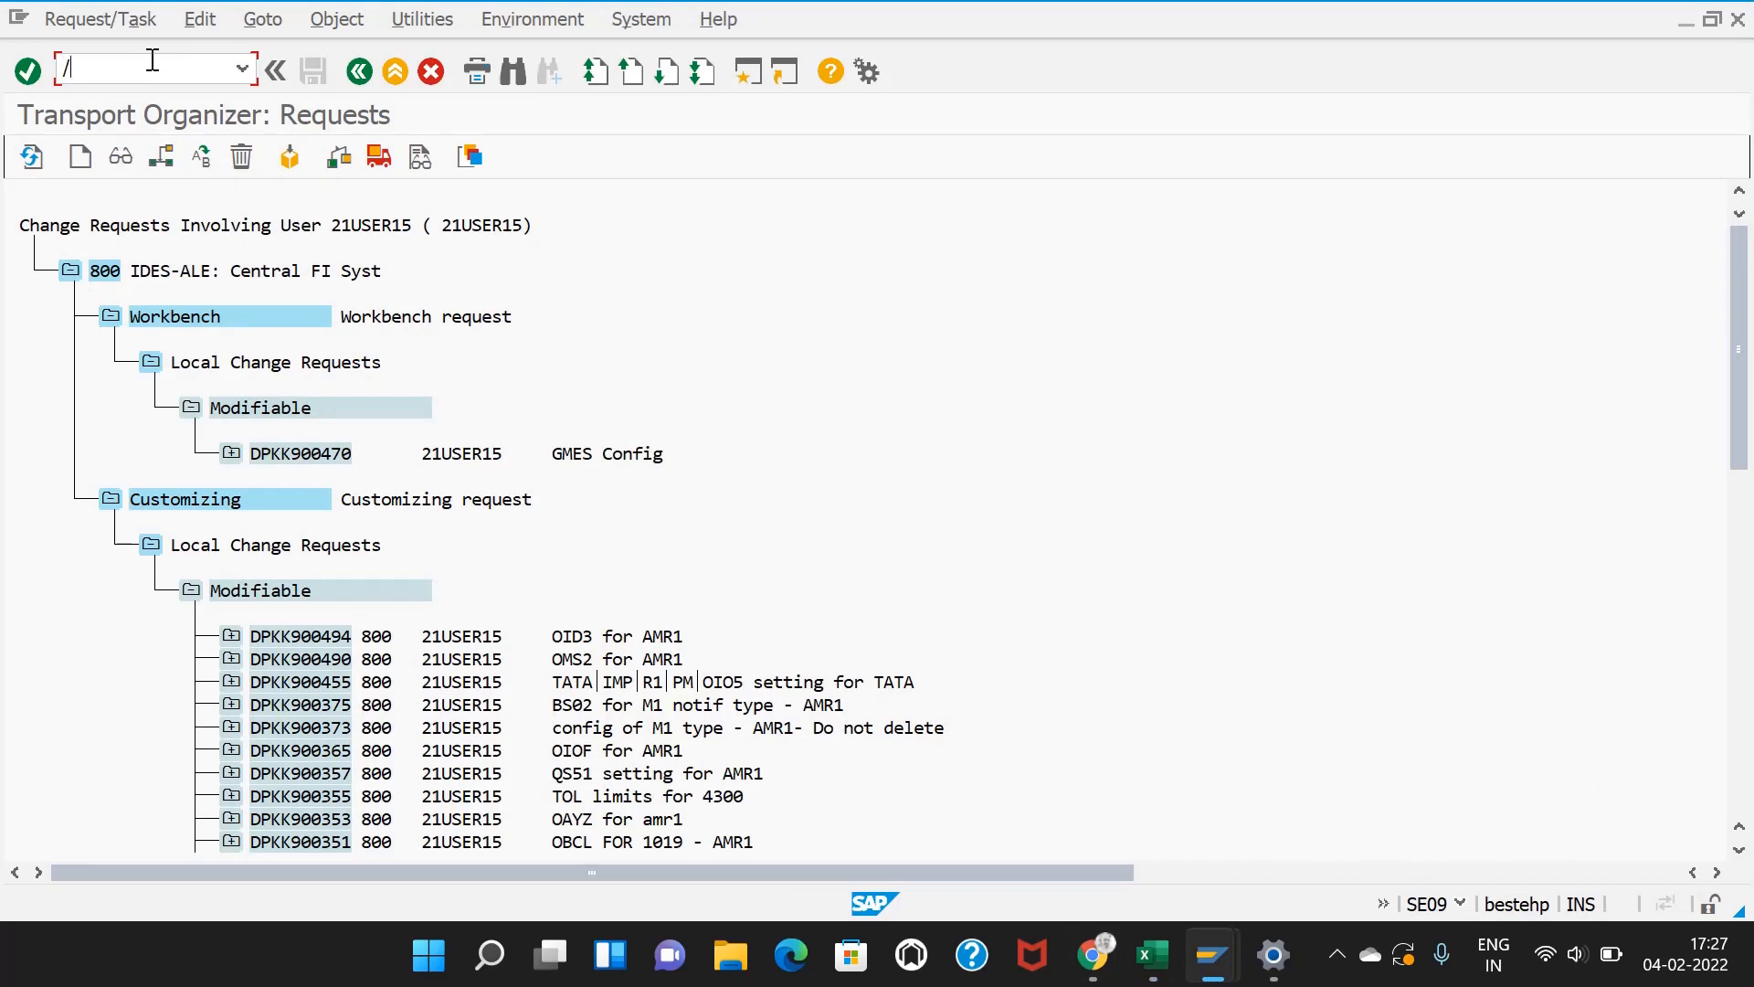
key(Return)
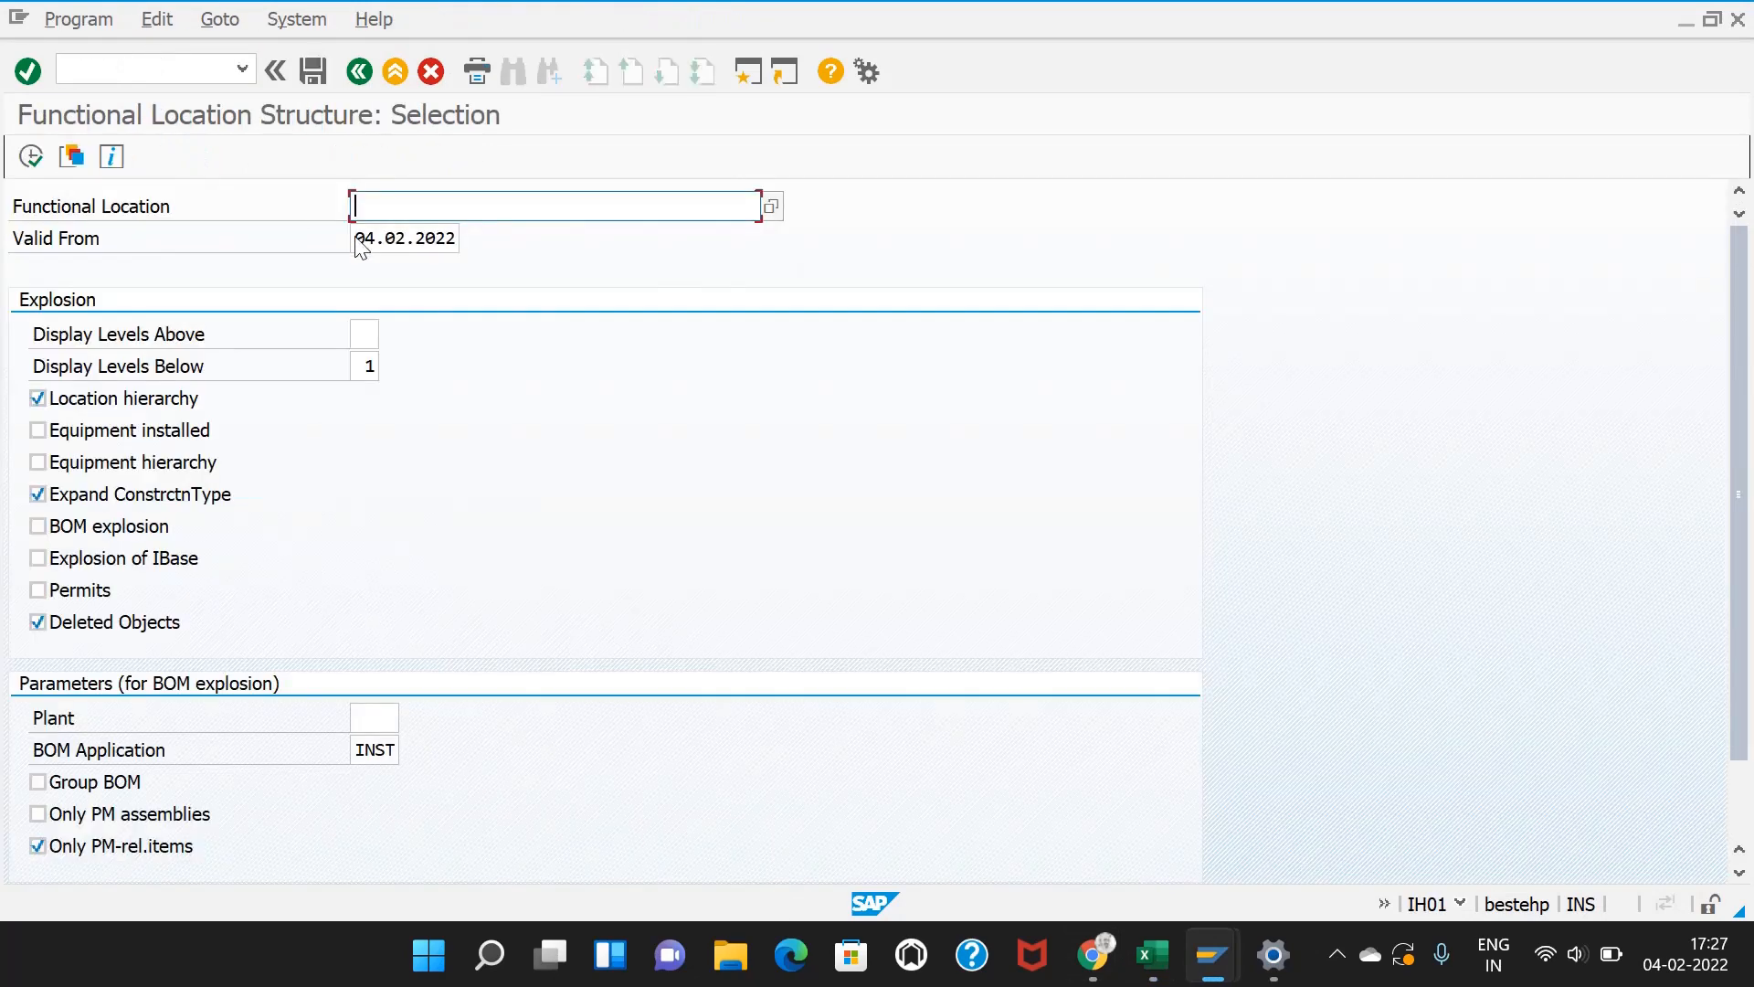
Step: List the structure of functional location AMR1-RMH with installed equipment, equipment hierarchy and BOM explosion included, and expand it completely
click(388, 236)
click(37, 429)
click(37, 461)
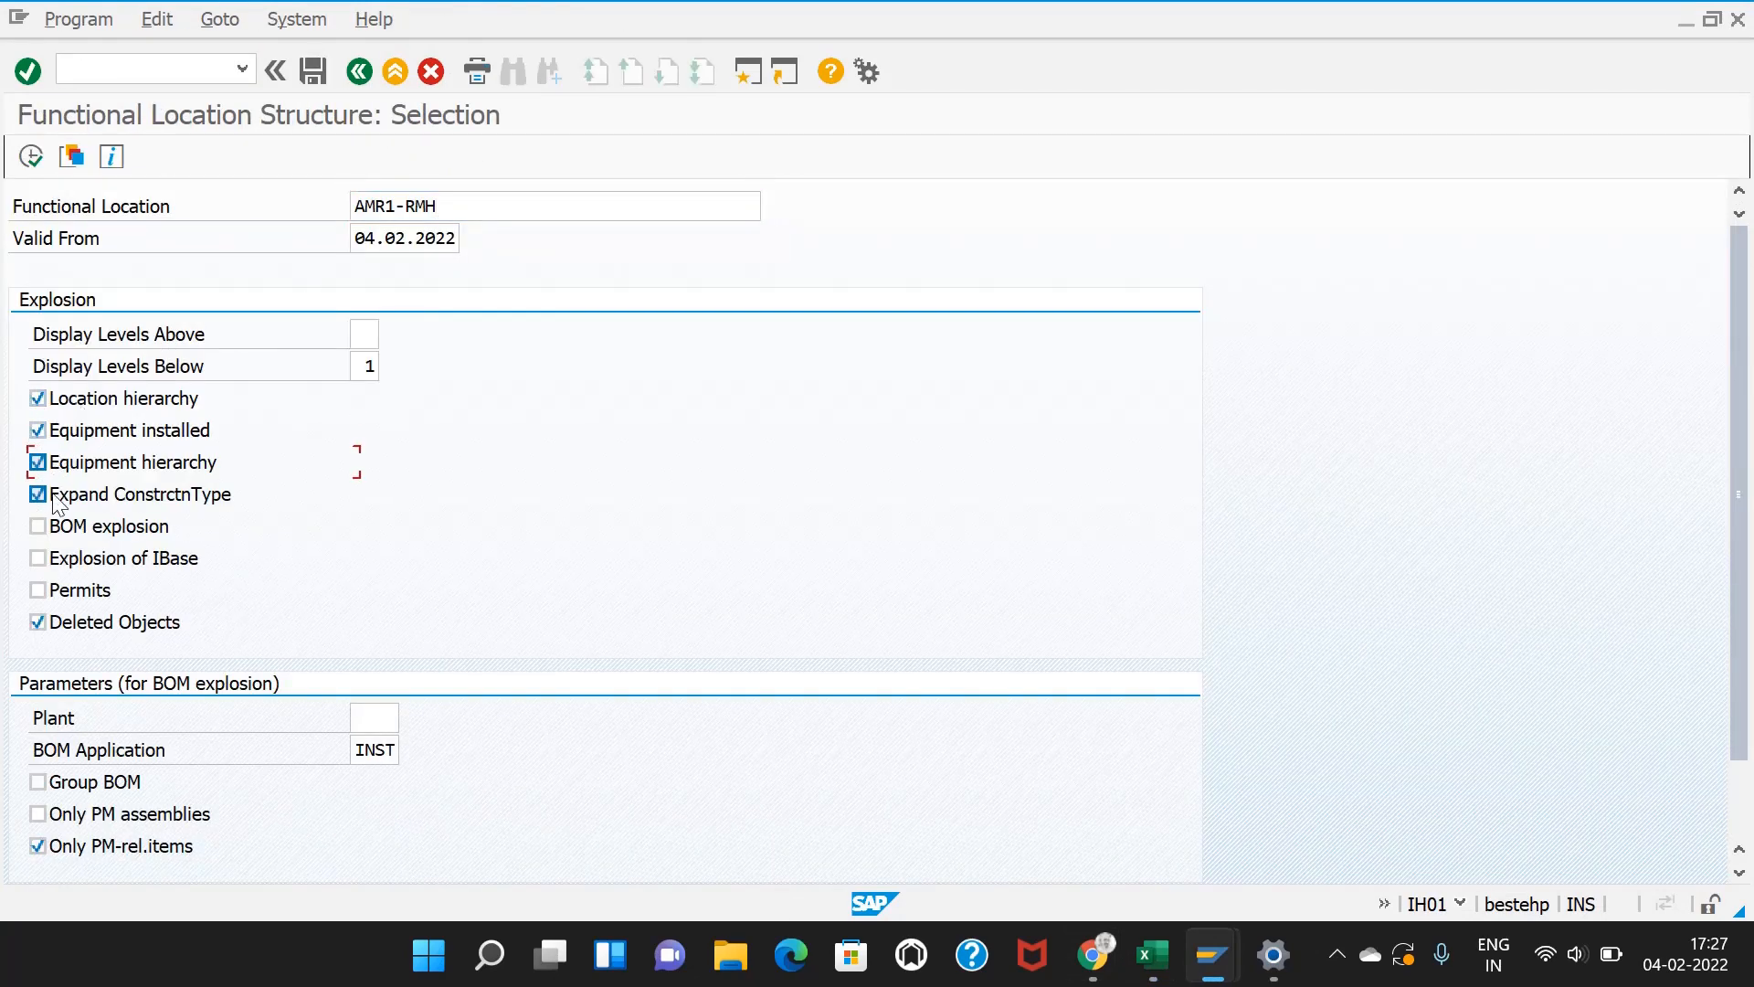
click(37, 525)
click(30, 156)
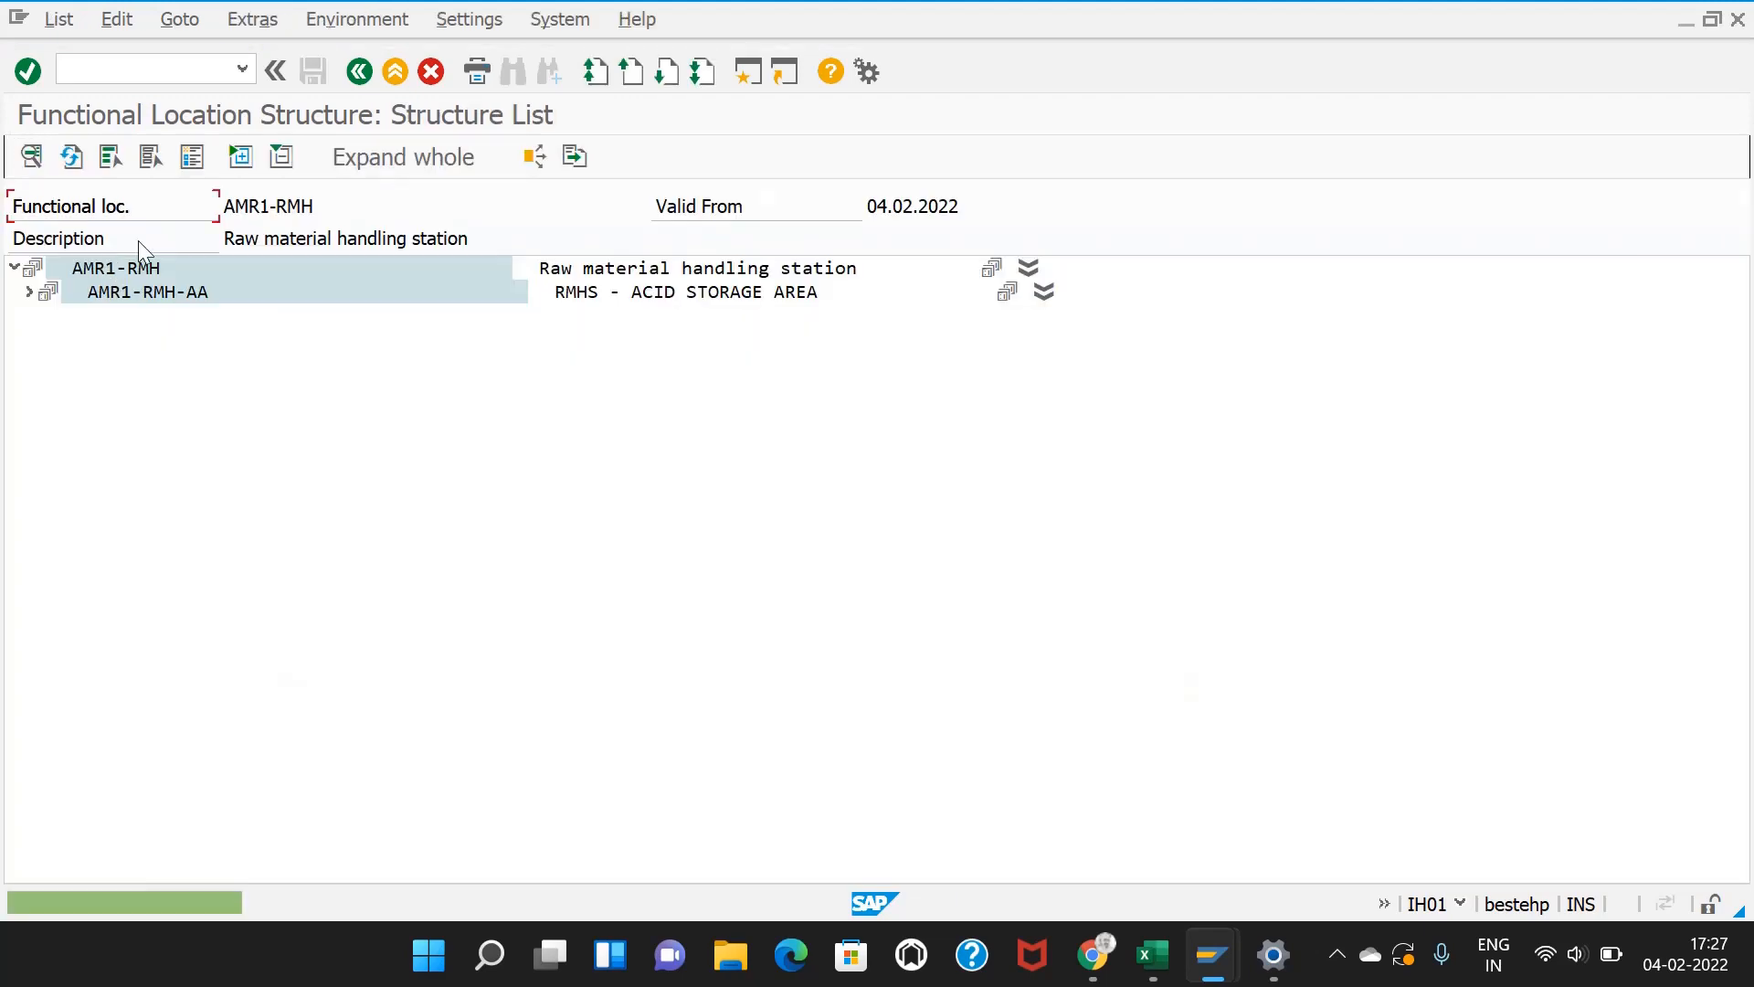
click(384, 159)
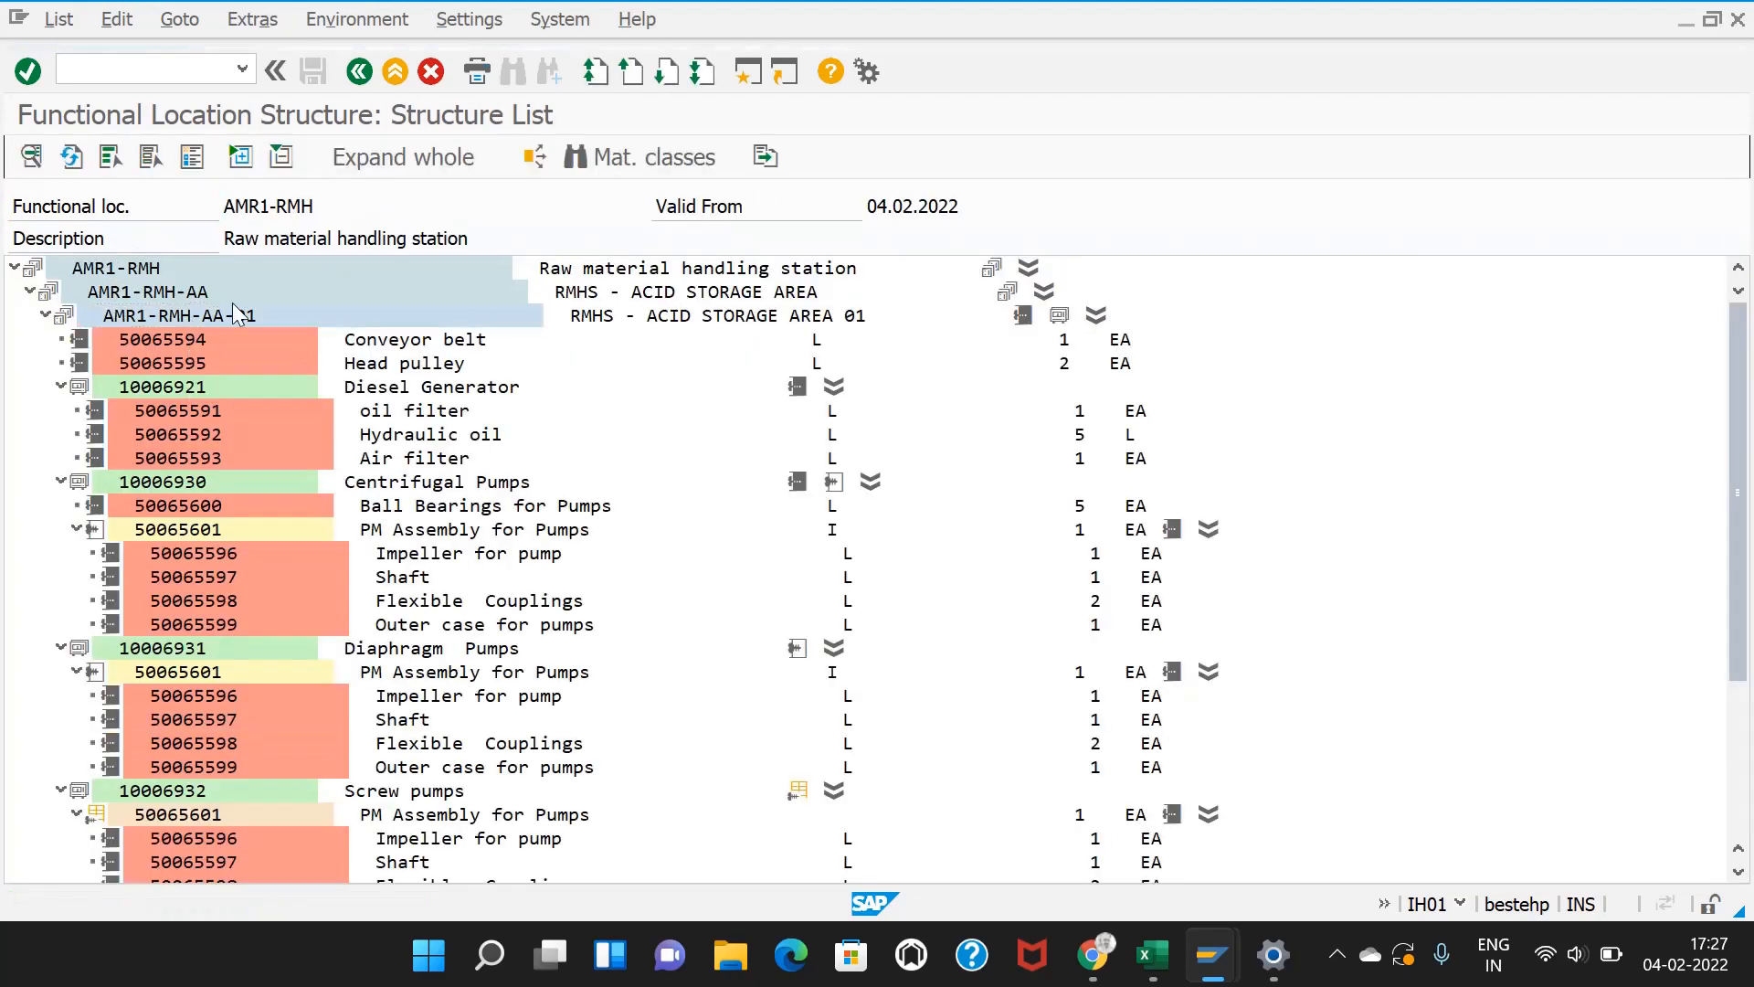
Step: Open functional location AMR1-RMH-AA-01 from the structure list, change to edit mode and show its installed equipment
double_click(236, 315)
click(30, 156)
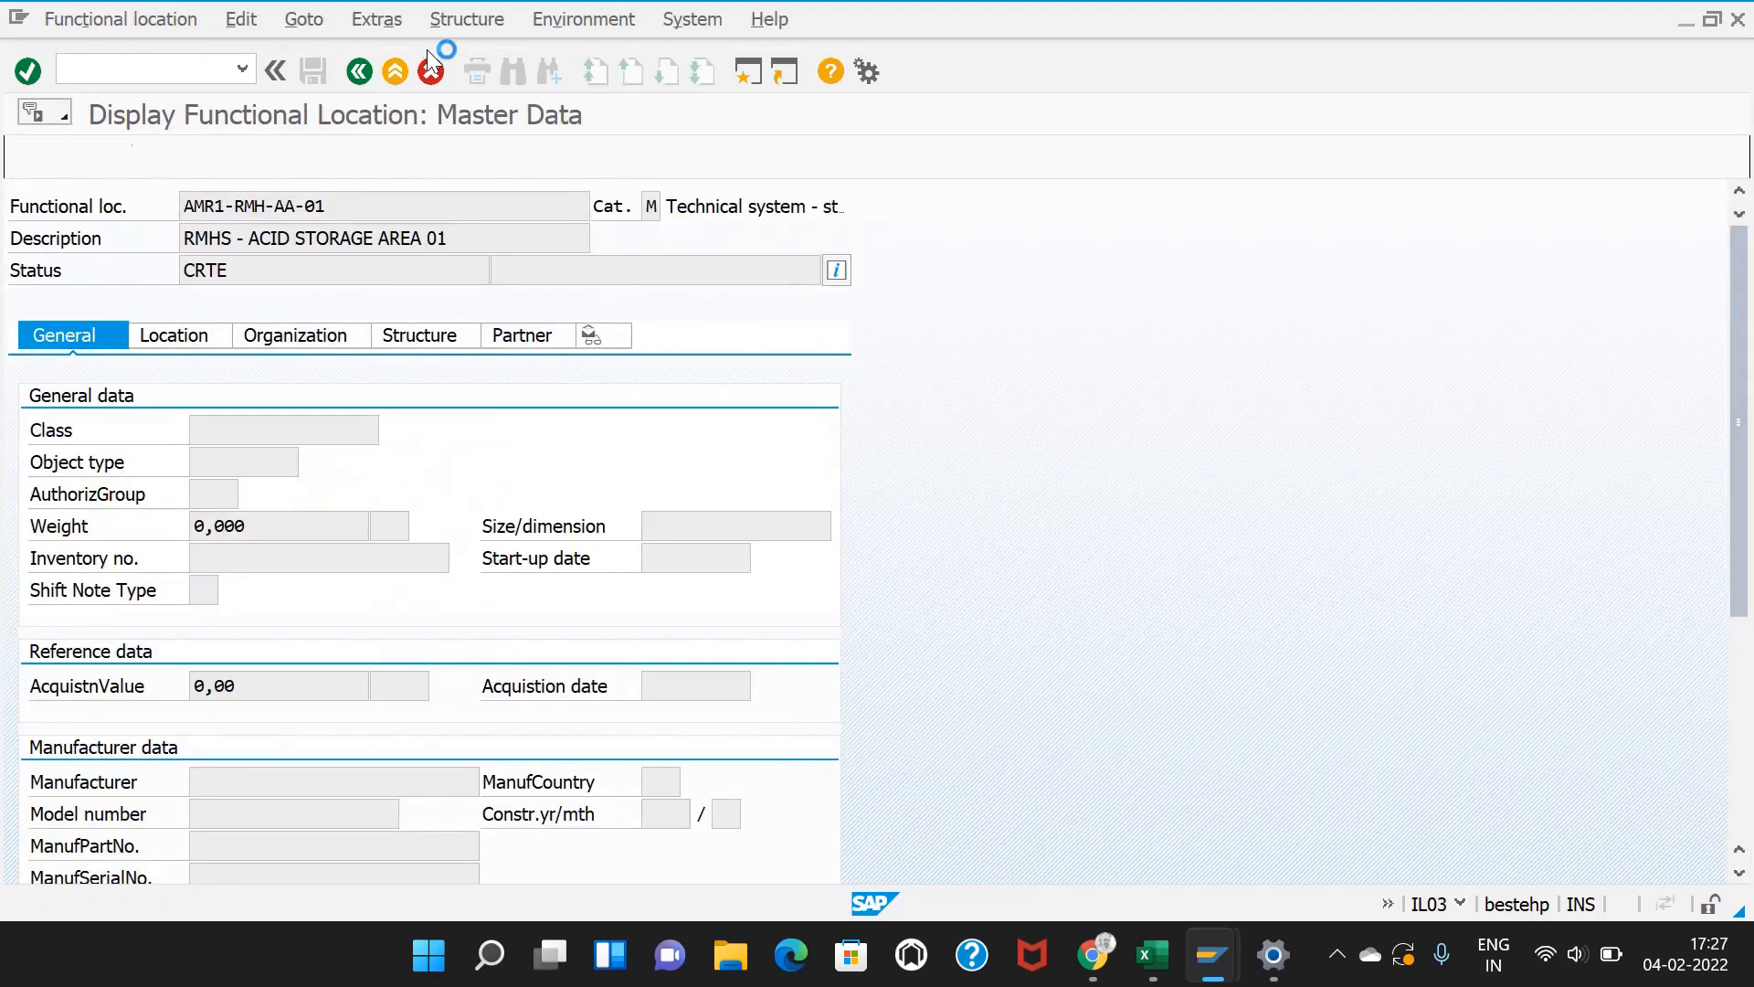
click(466, 19)
click(481, 268)
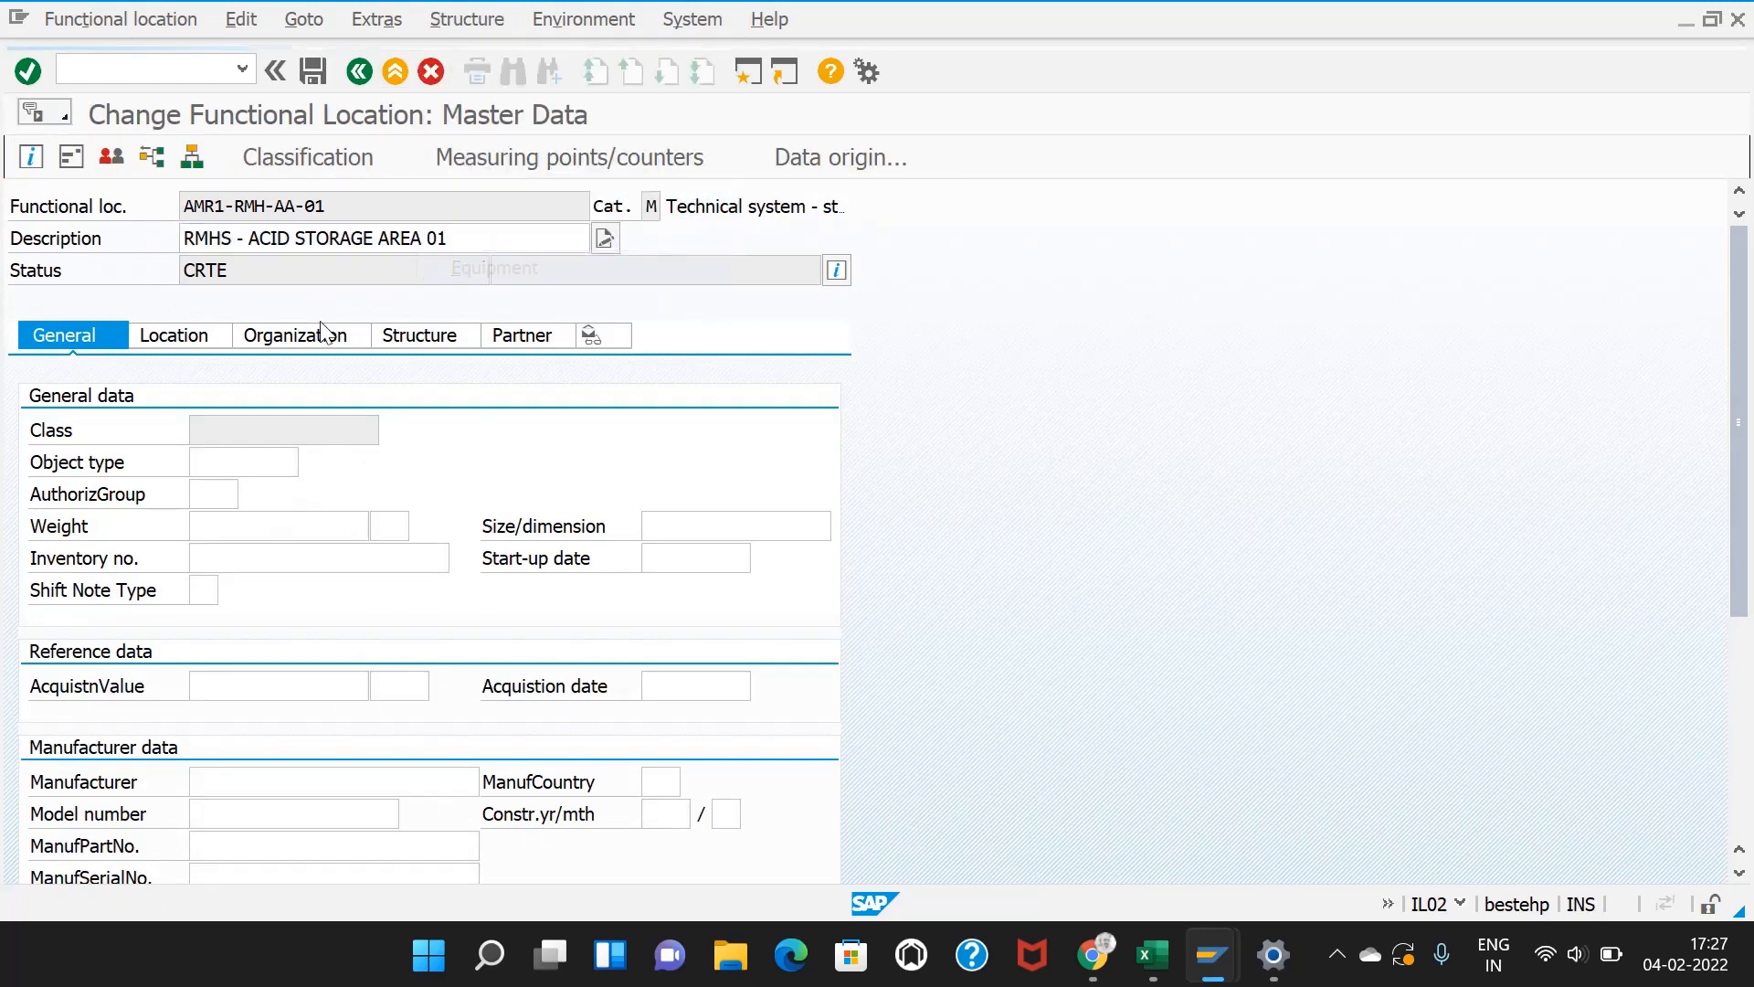
Step: Install equipment 10007011 at position 11 of functional location AMR1-RMH-AA-01 and save the functional location
click(146, 162)
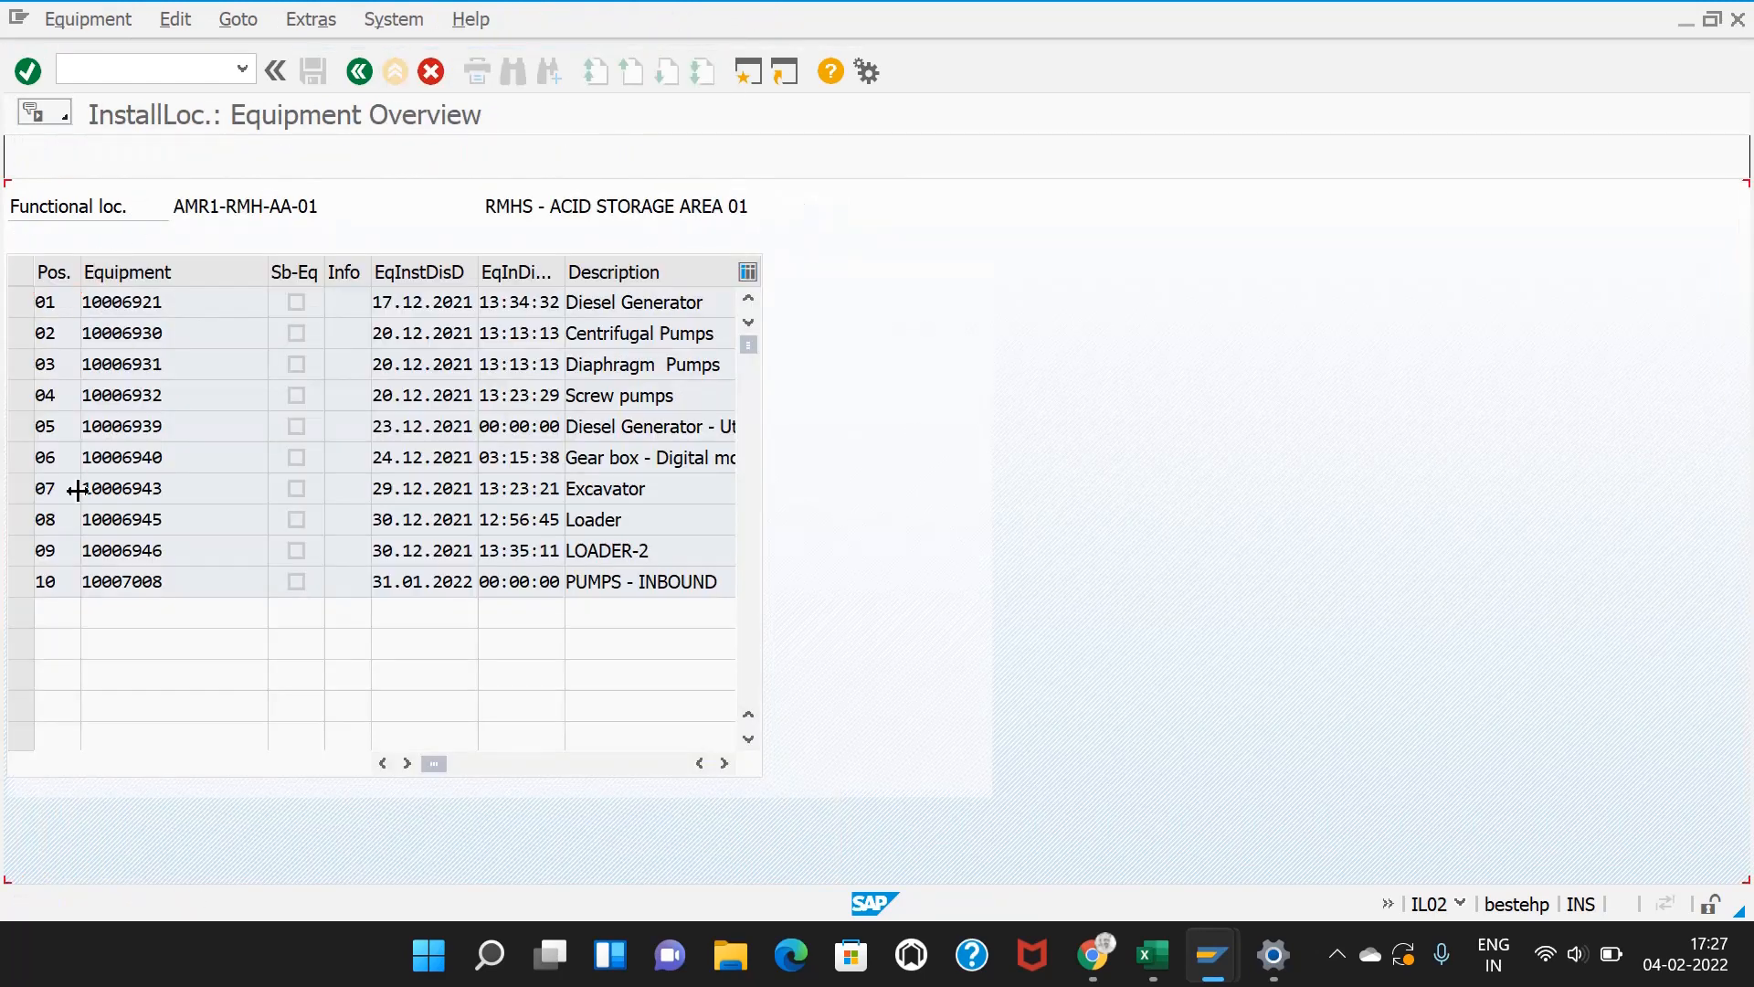
click(64, 334)
text(11)
click(119, 333)
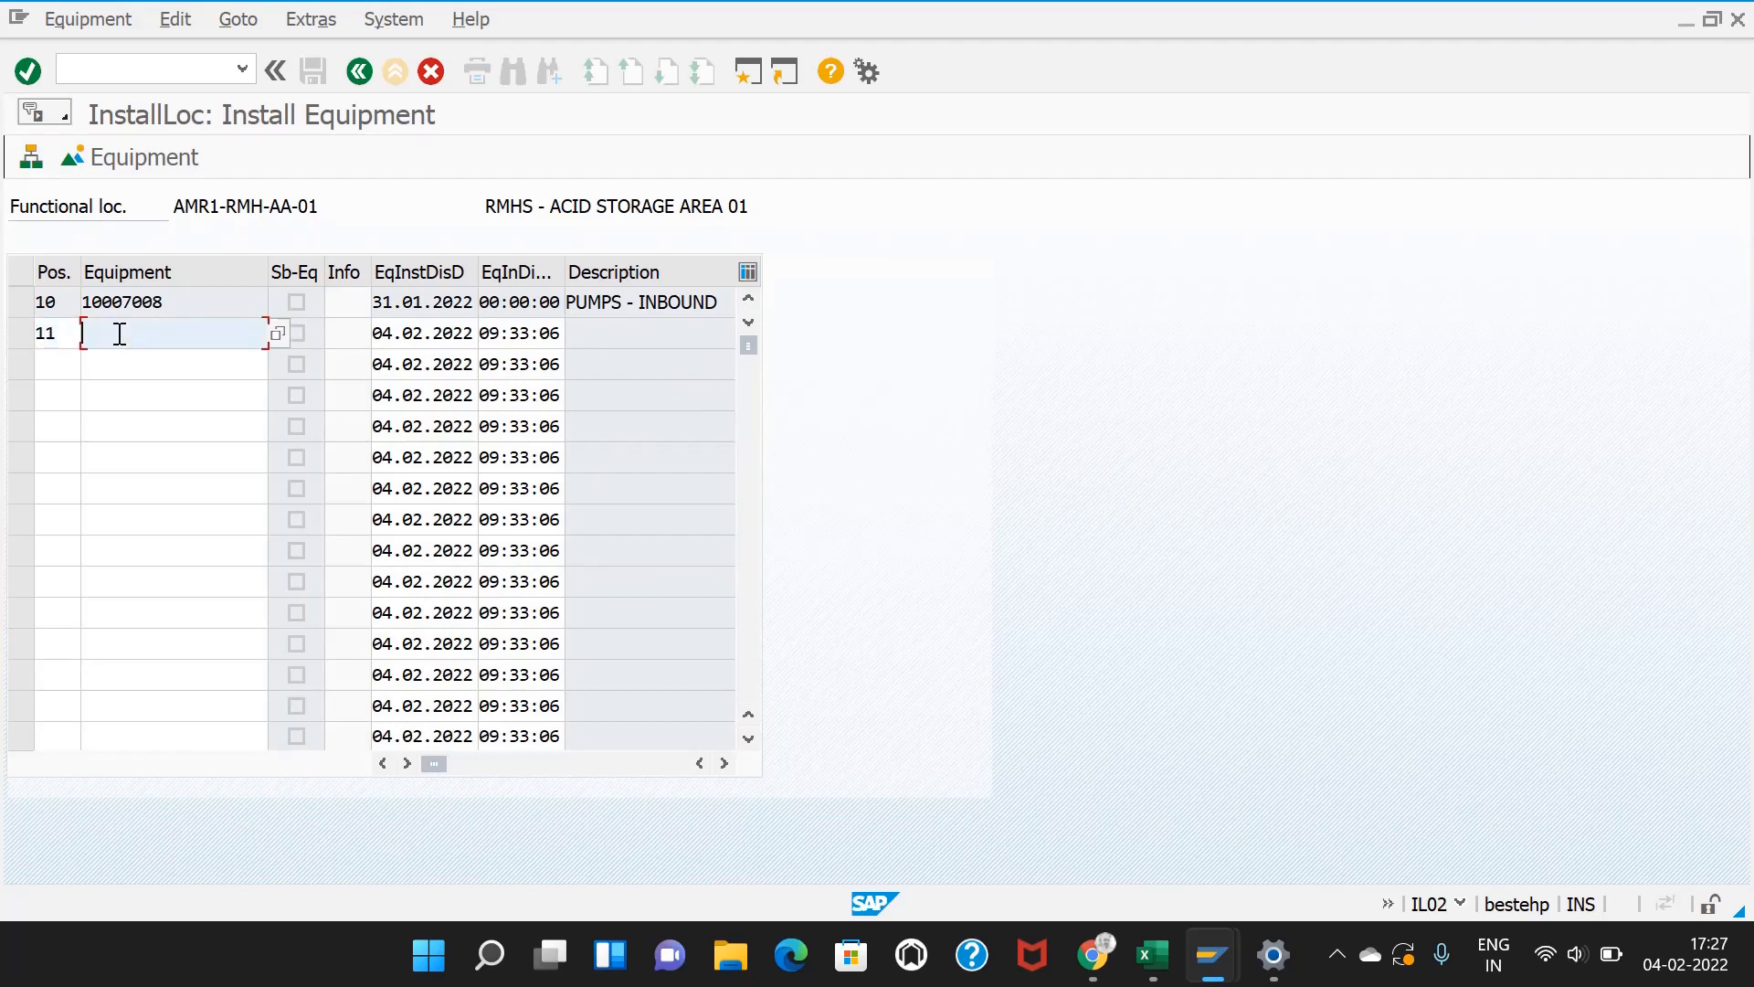
text(10007011)
key(shift+Tab)
key(Return)
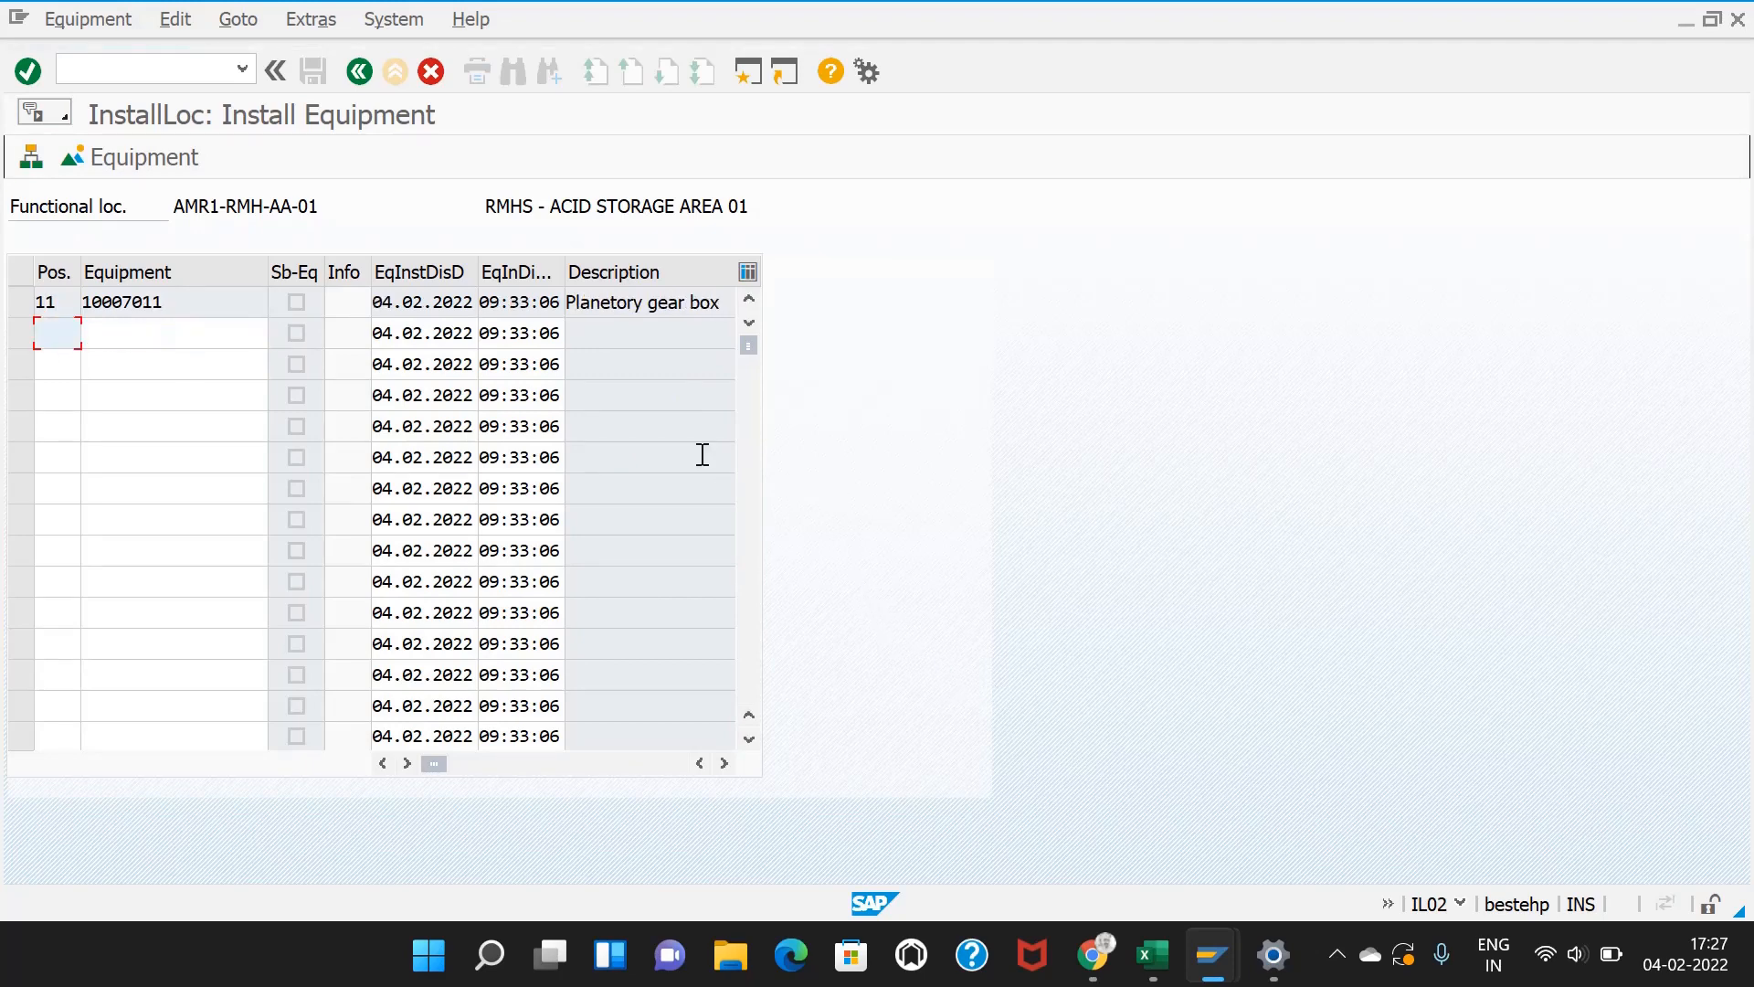
click(359, 71)
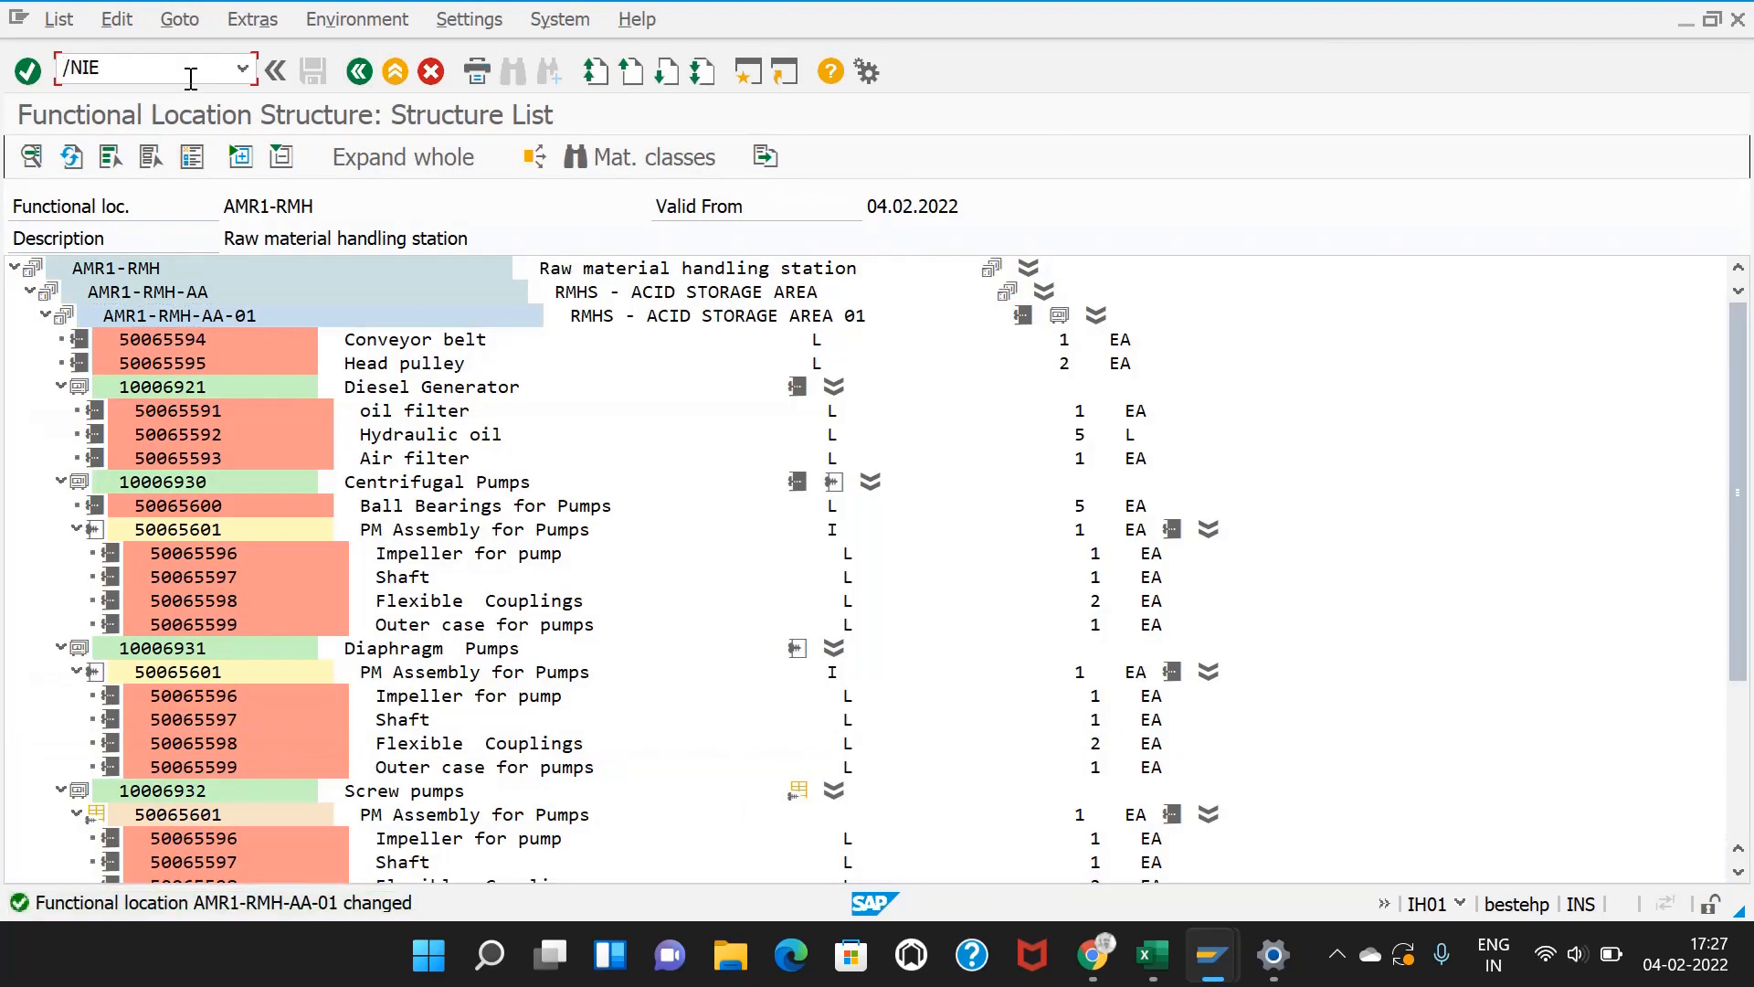
Step: Display the gearbox equipment in transaction IE03 and check the functional location in its structure data
key(Return)
key(Return)
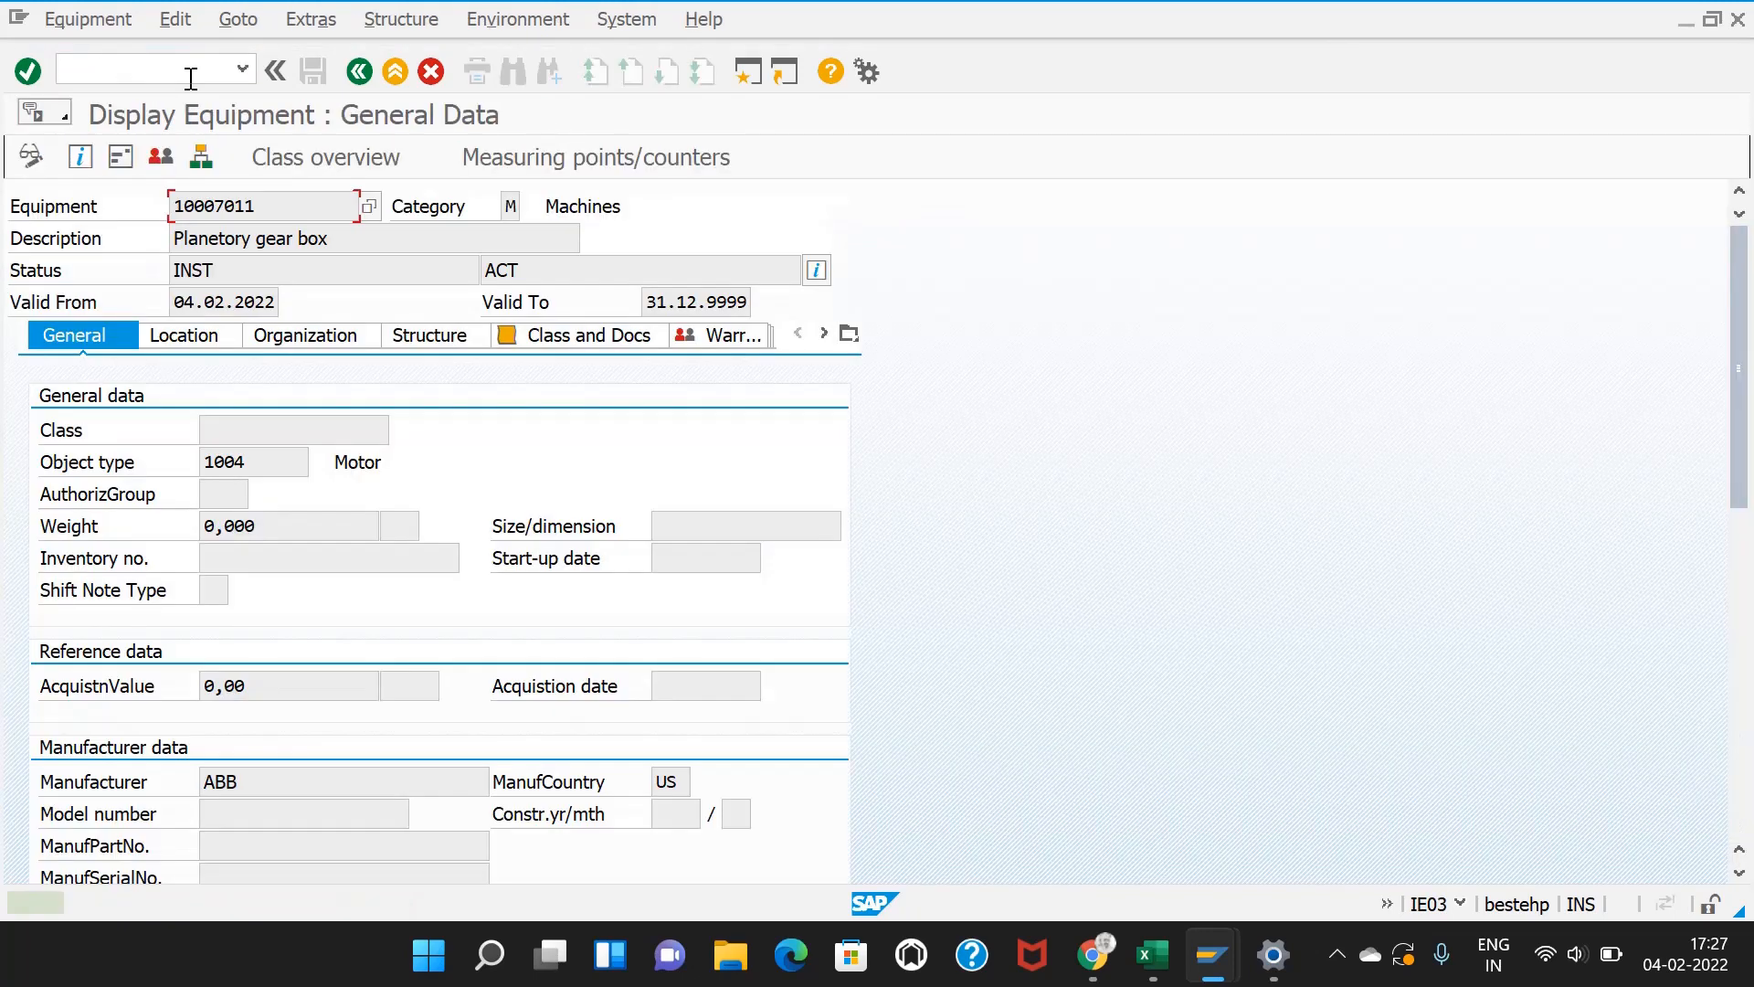
click(430, 336)
drag(351, 436, 253, 439)
click(366, 517)
drag(362, 431, 204, 408)
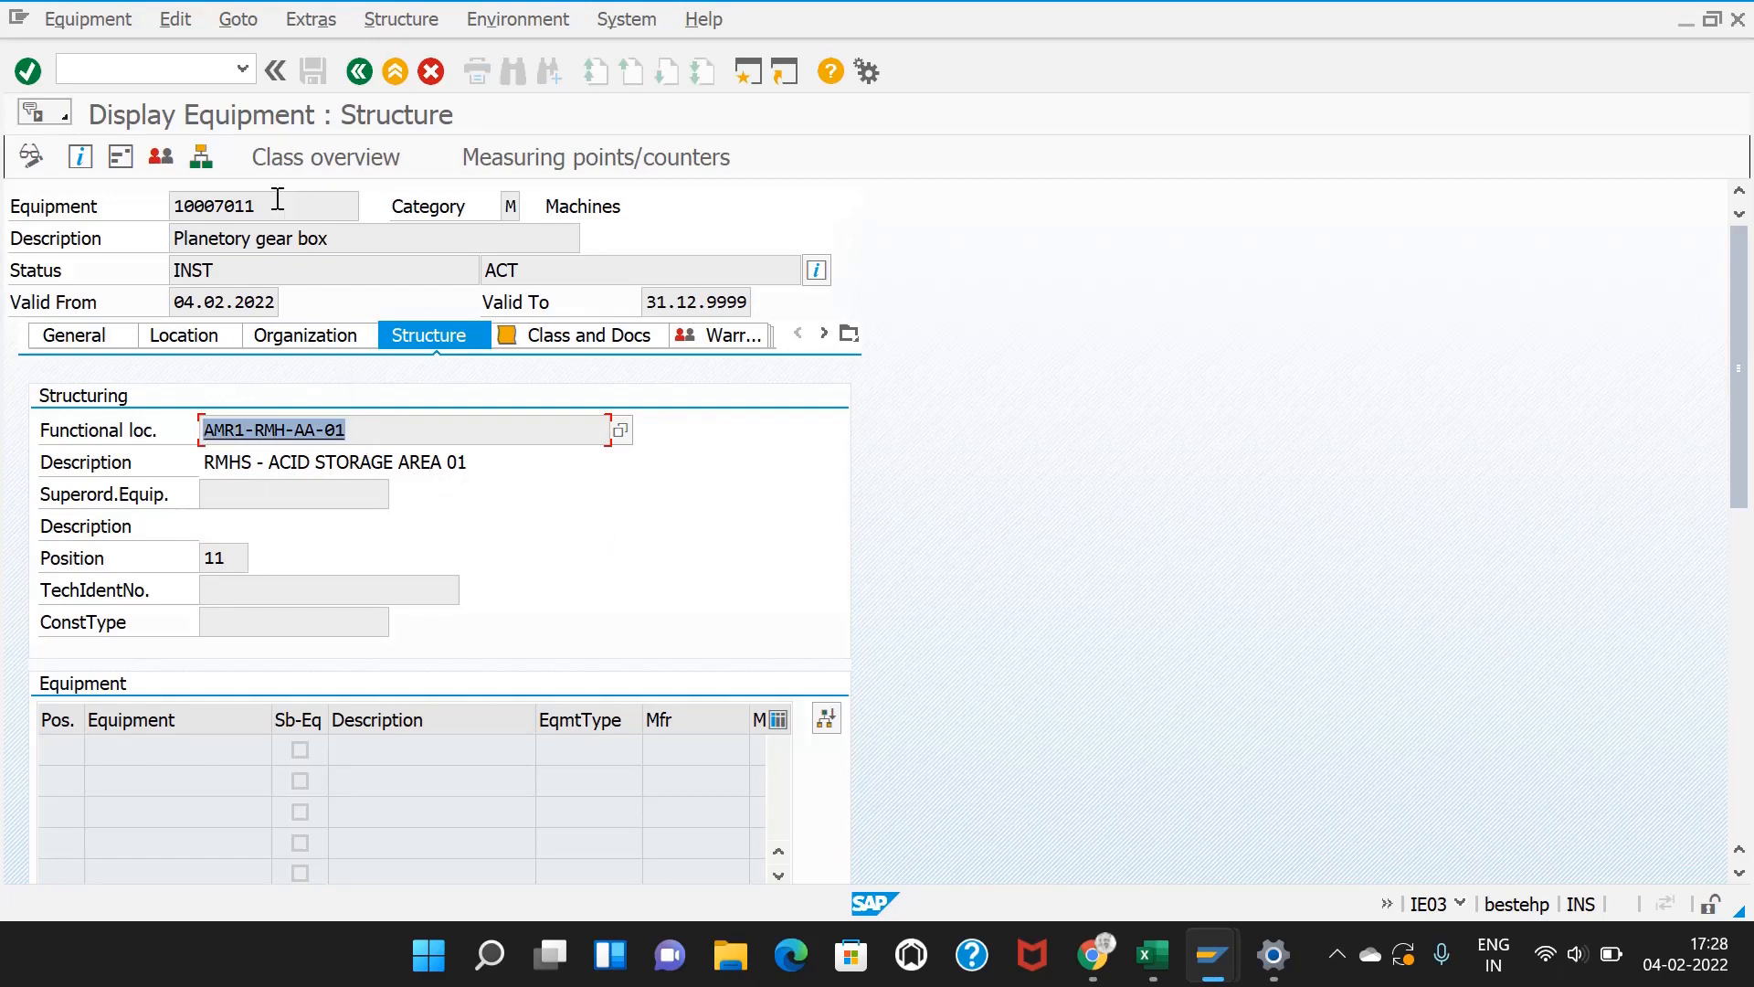
Step: Copy the equipment number of the planetary gearbox from the equipment display
drag(274, 201, 170, 207)
key(ctrl+c)
click(171, 207)
click(186, 72)
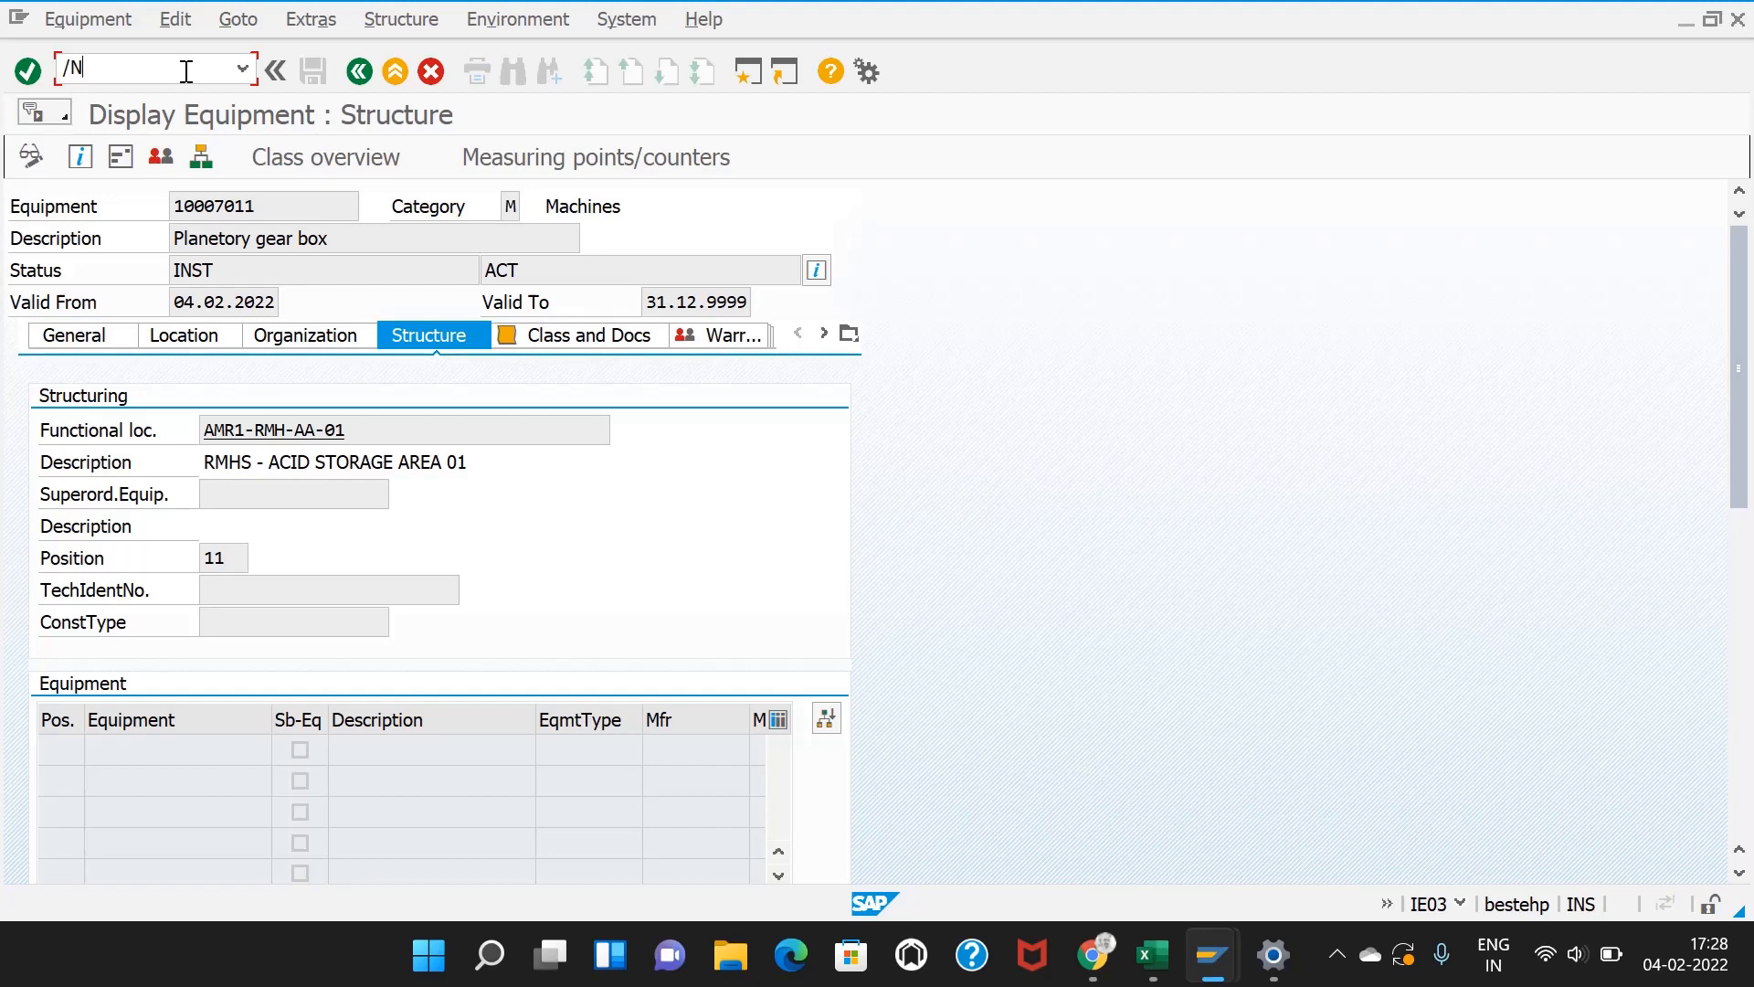
key(Return)
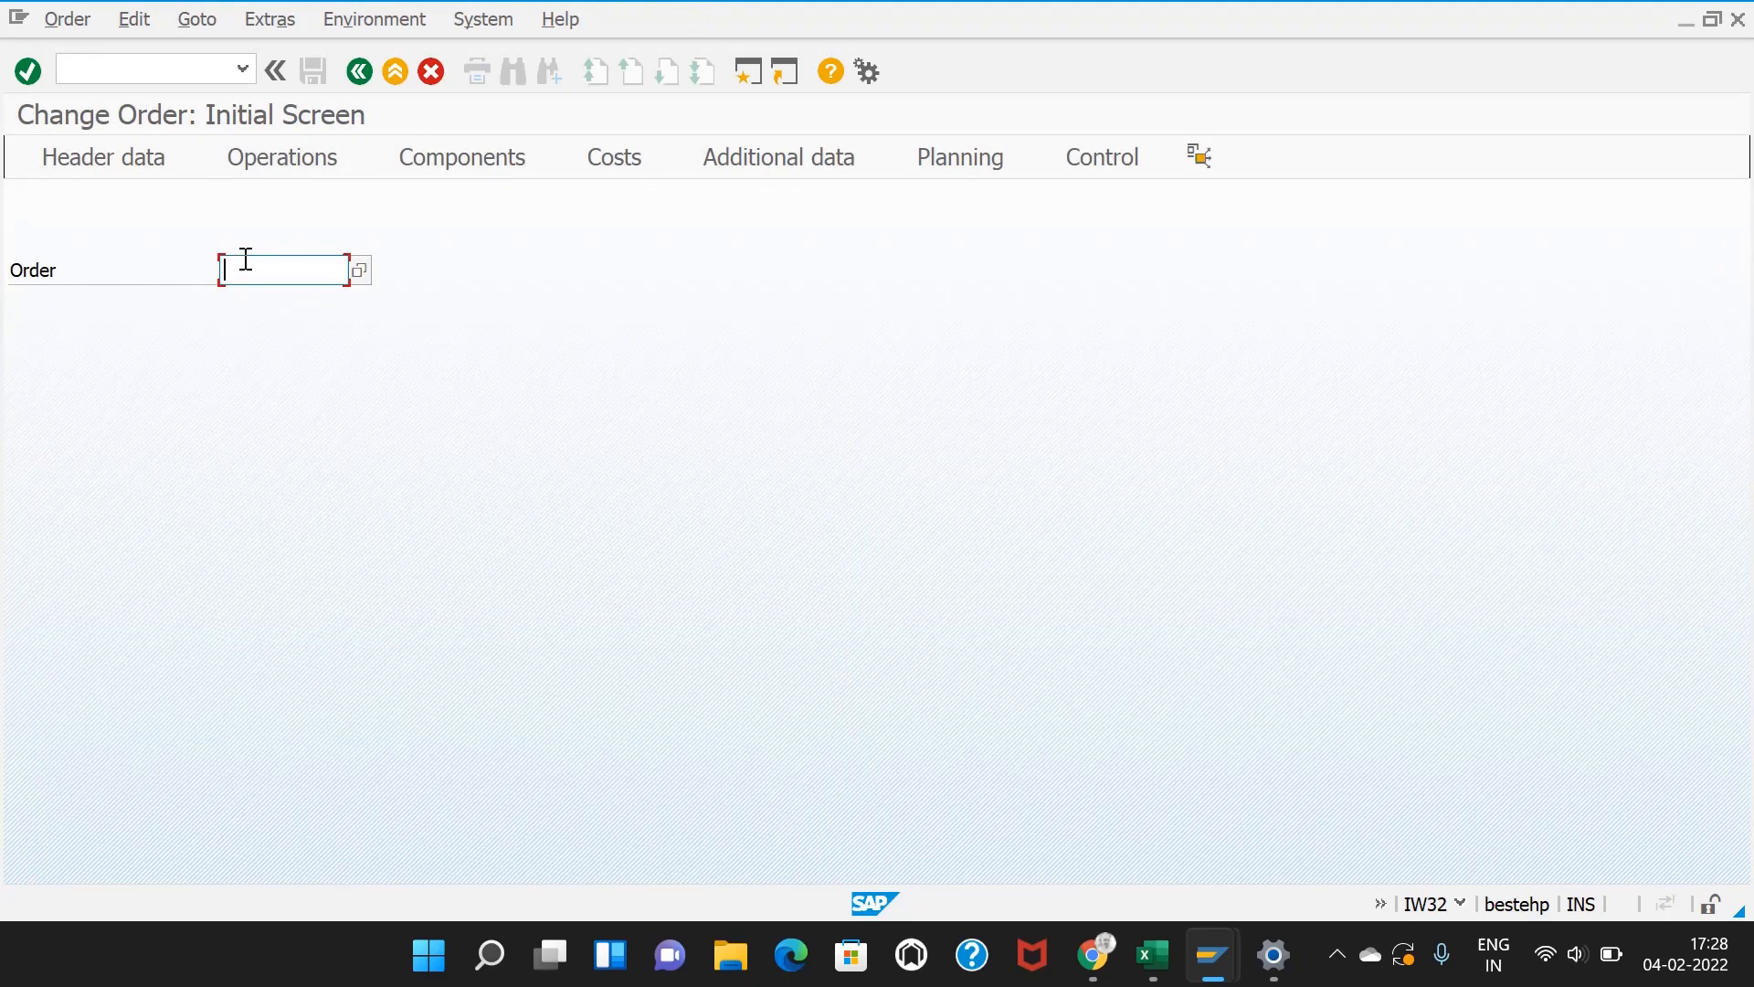
key(ctrl+v)
key(BackSpace)
key(BackSpace)
key(BackSpace)
key(BackSpace)
key(BackSpace)
key(BackSpace)
key(BackSpace)
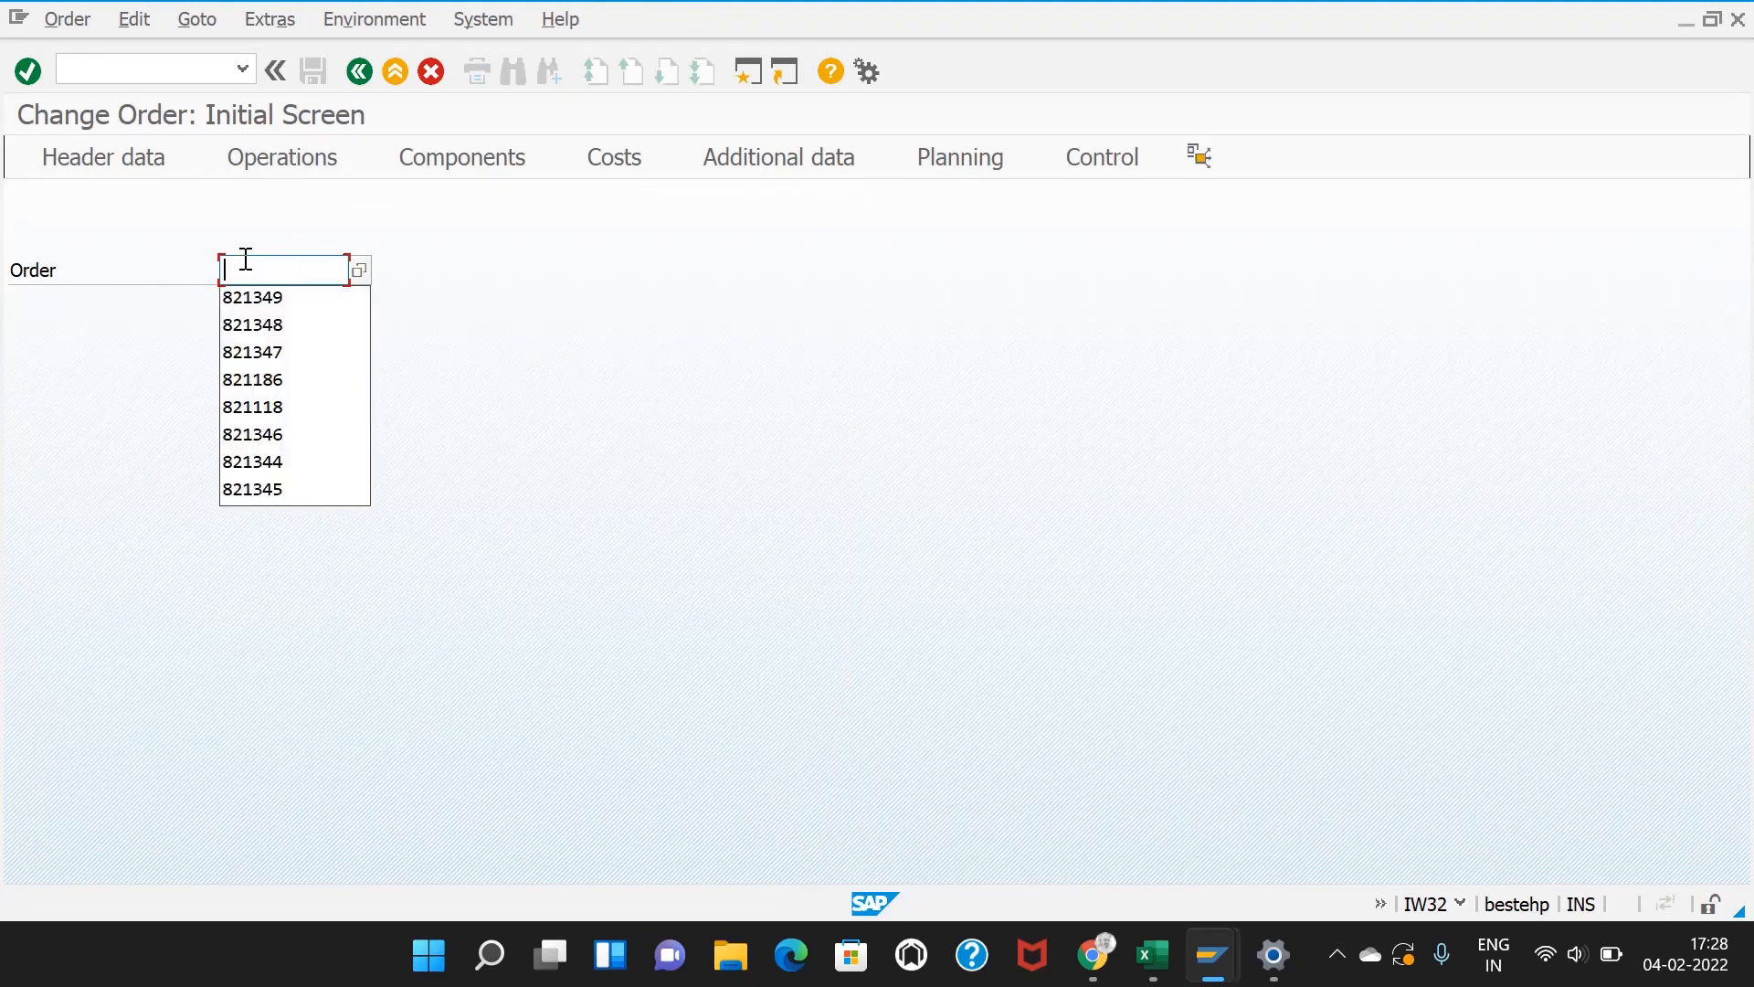
Step: Start creating a maintenance order in transaction IW31 with order type PM01 and priority 2 High
click(169, 68)
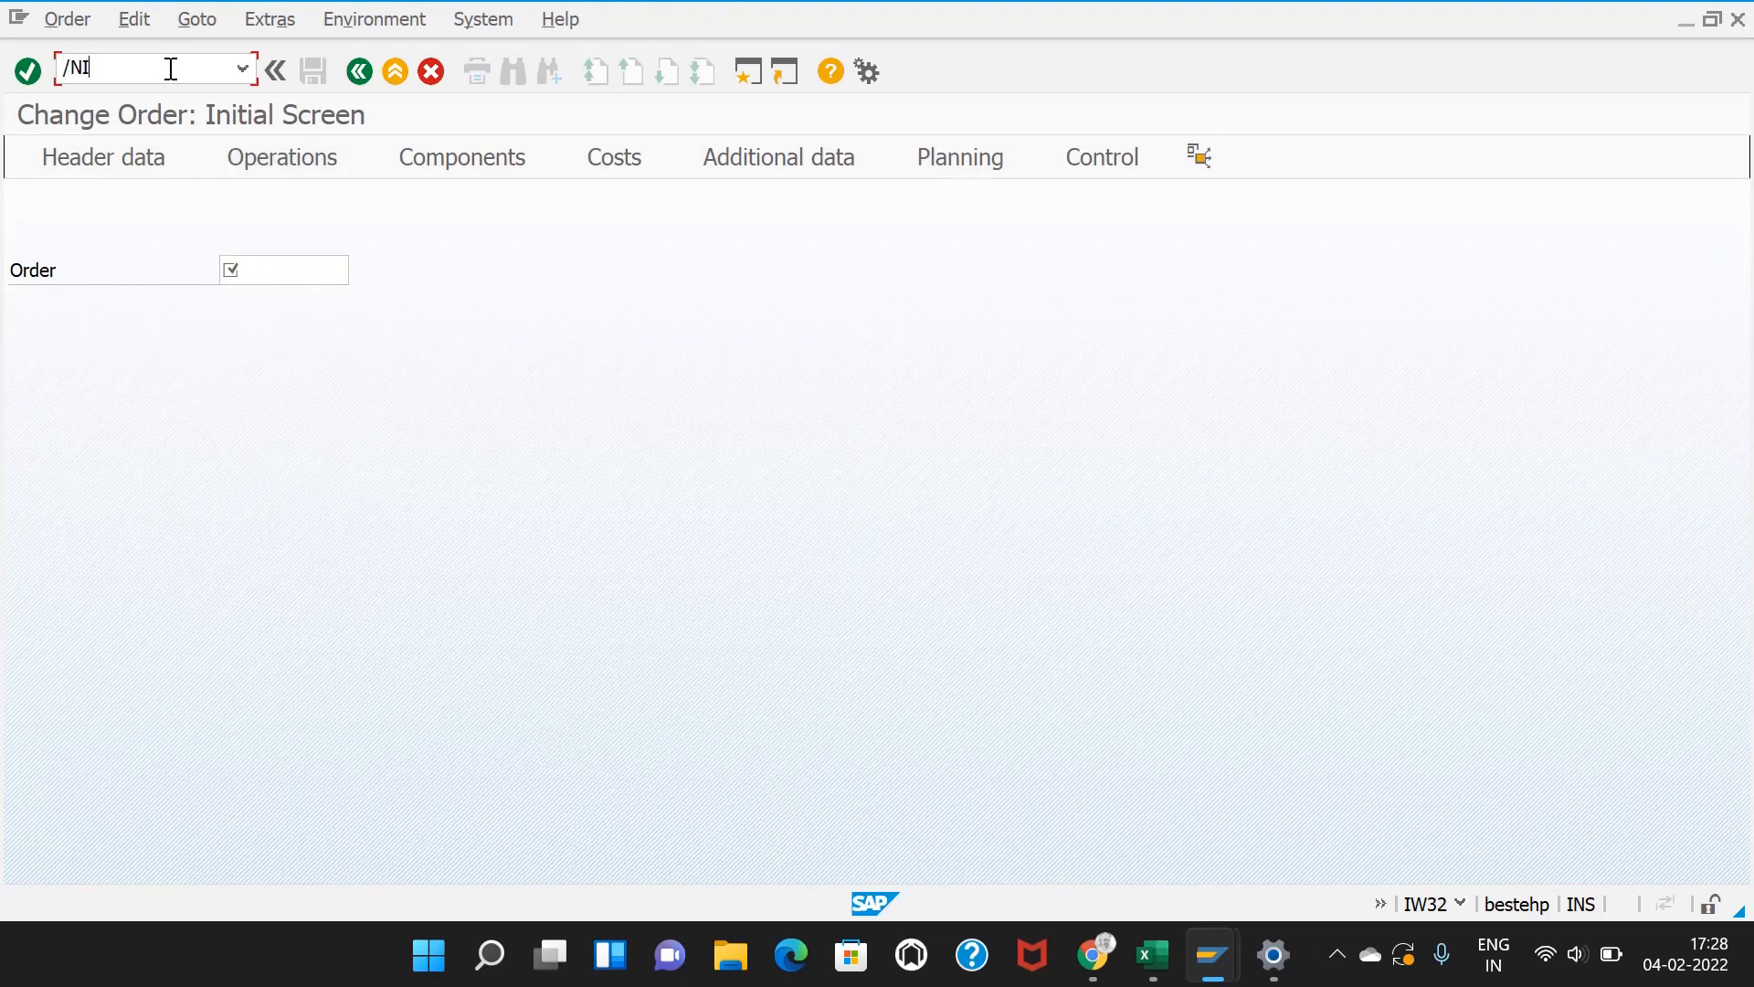
text(/NIW31)
key(Return)
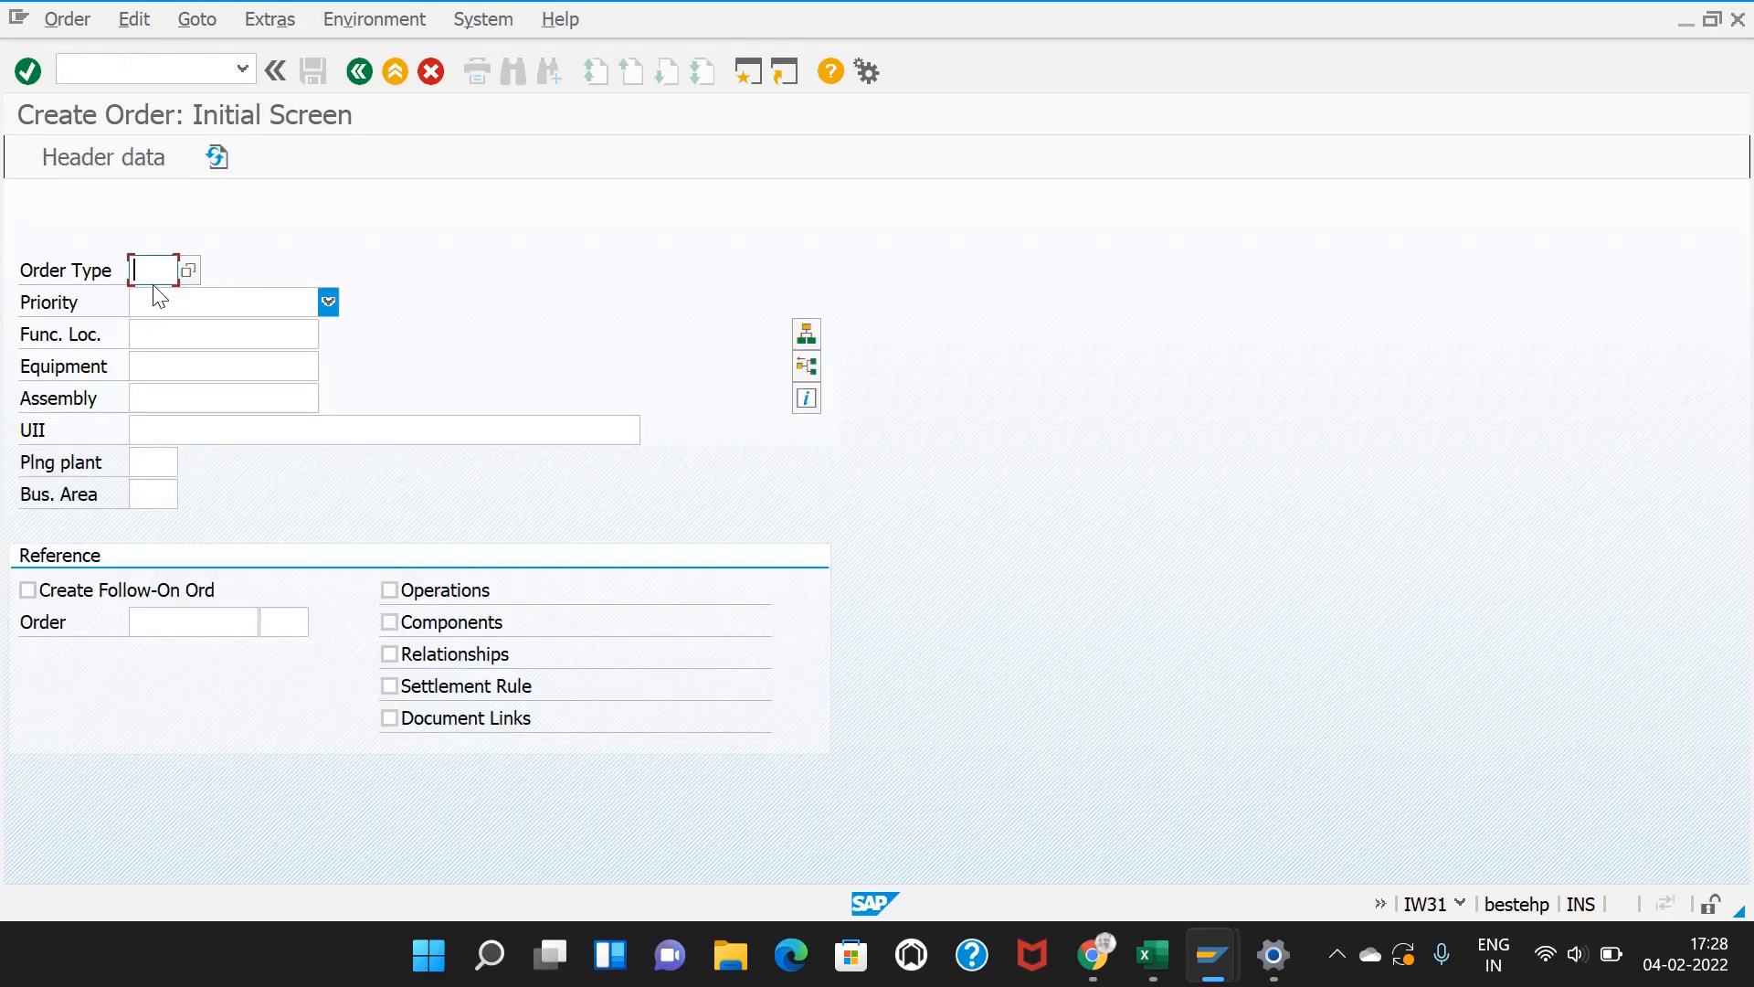
click(160, 283)
click(161, 297)
click(160, 306)
click(176, 351)
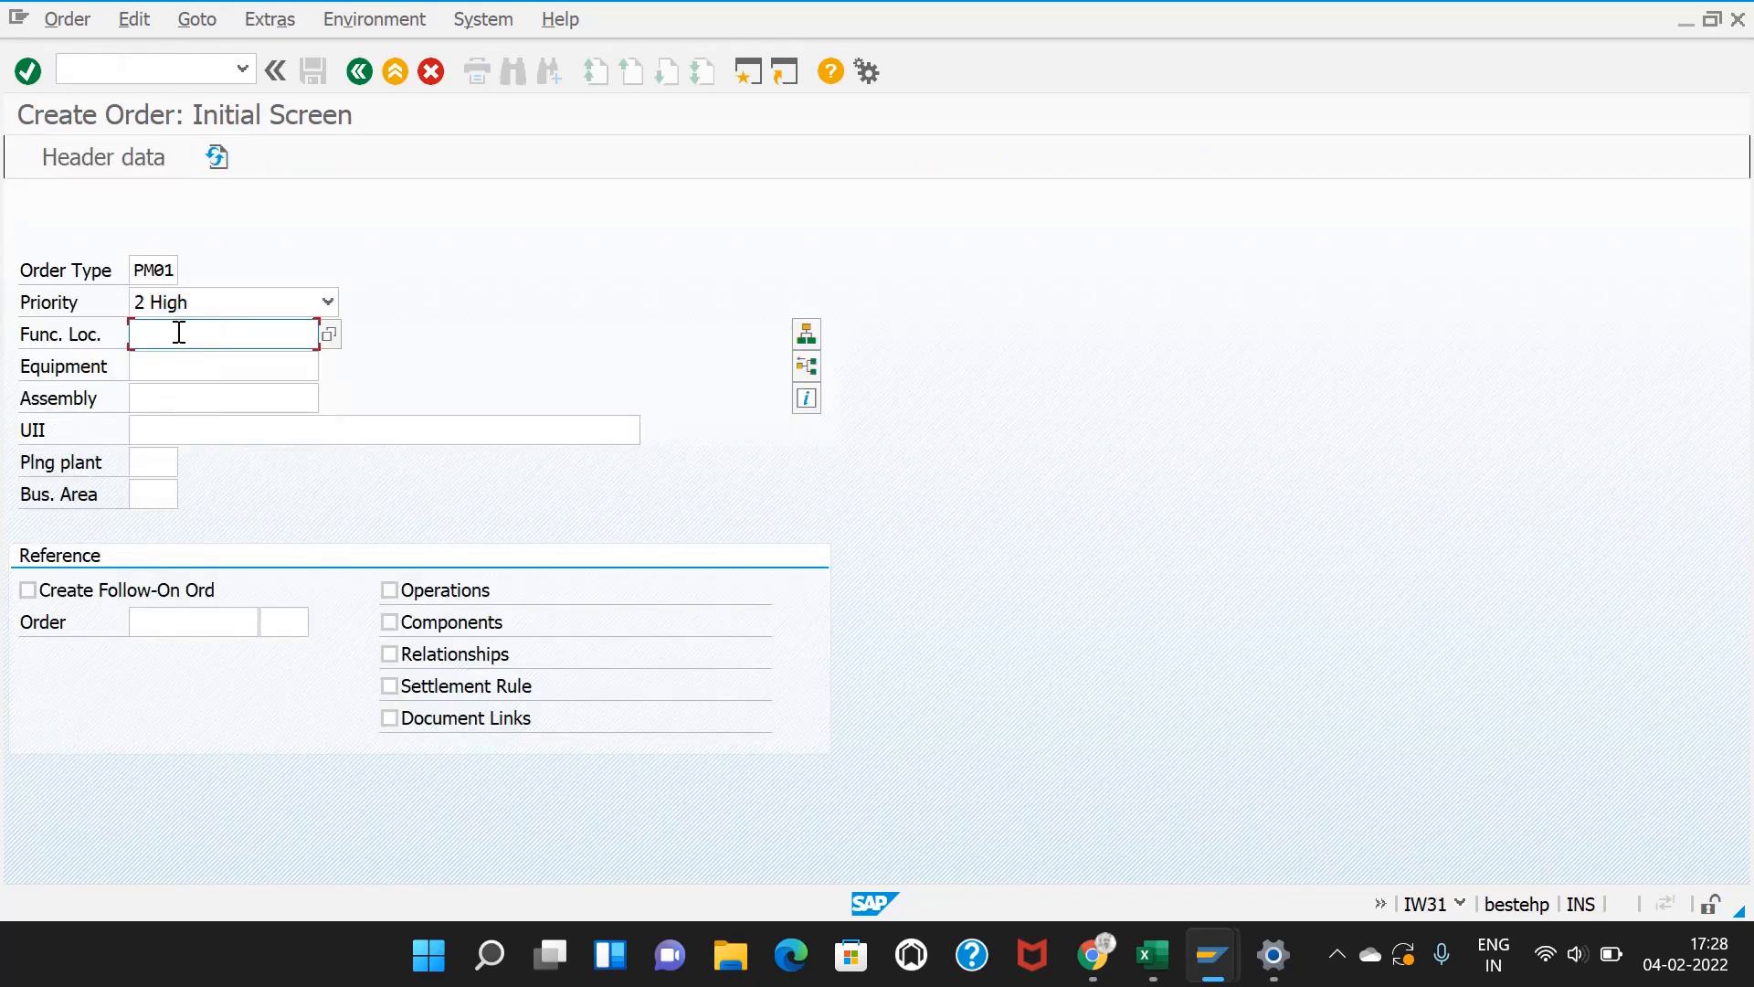
Step: Enter functional location AMR1-RMH-AA-01, equipment 10007011 and planning plant AMR1 for the order and open its central header
click(175, 333)
click(173, 358)
click(175, 367)
click(176, 384)
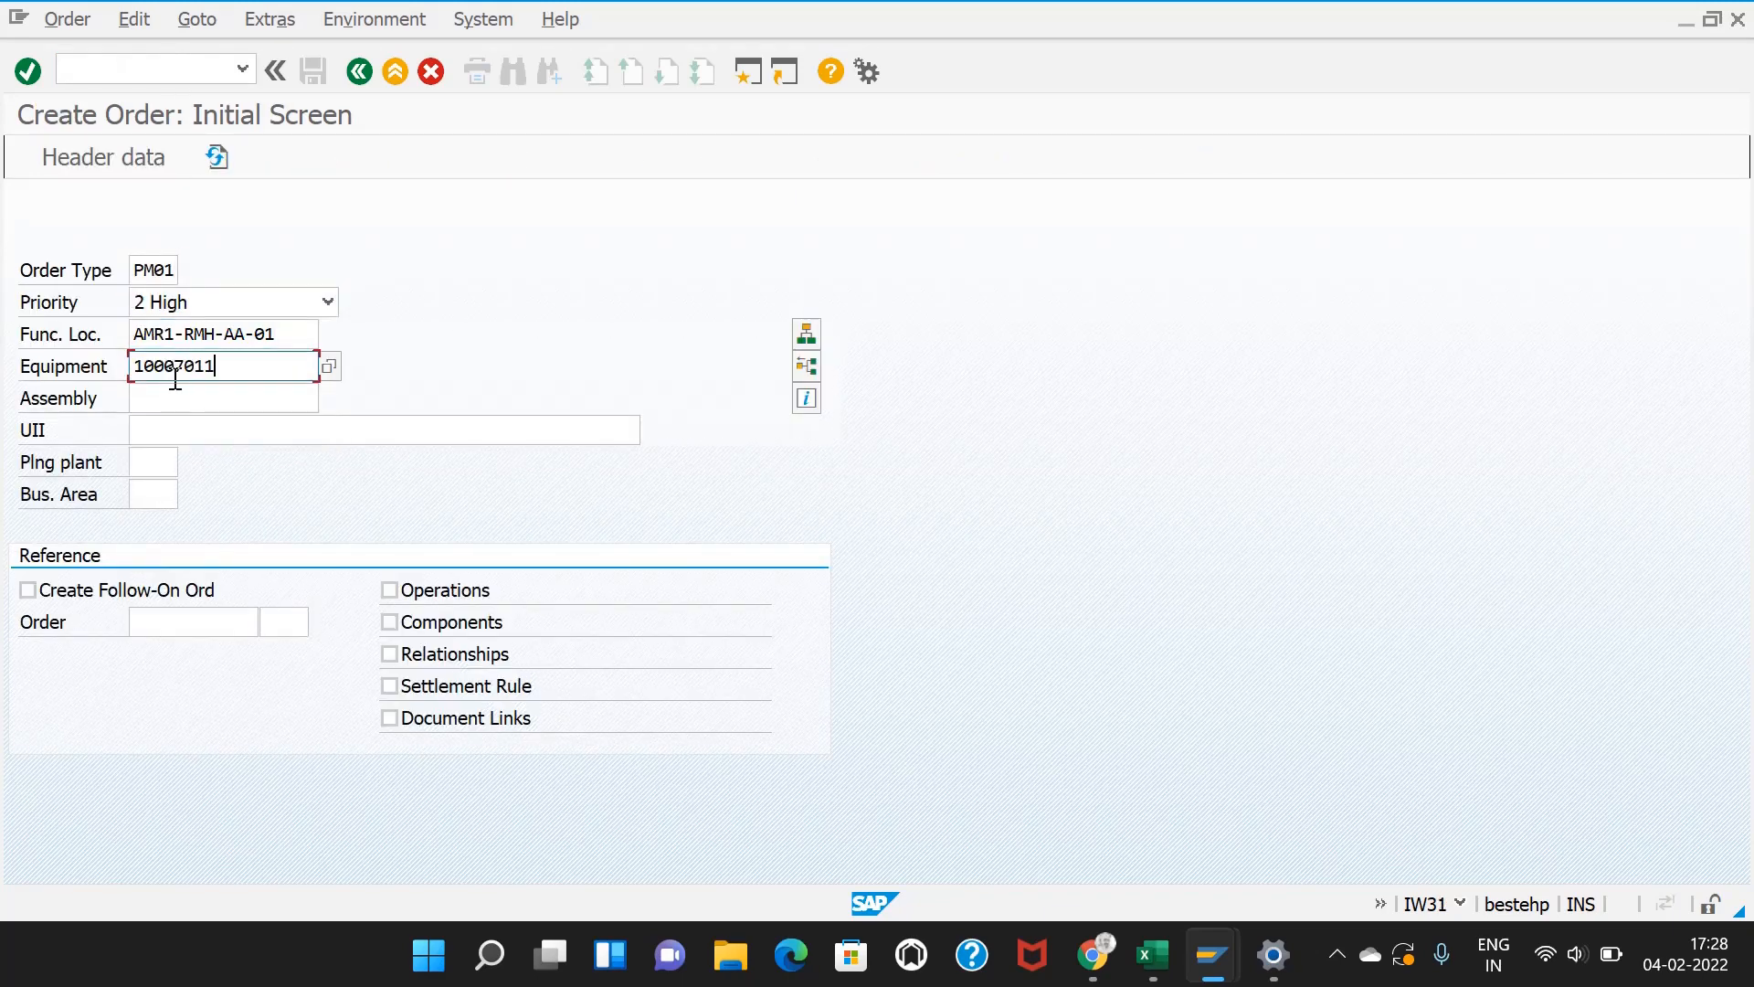
click(161, 459)
click(159, 482)
key(Return)
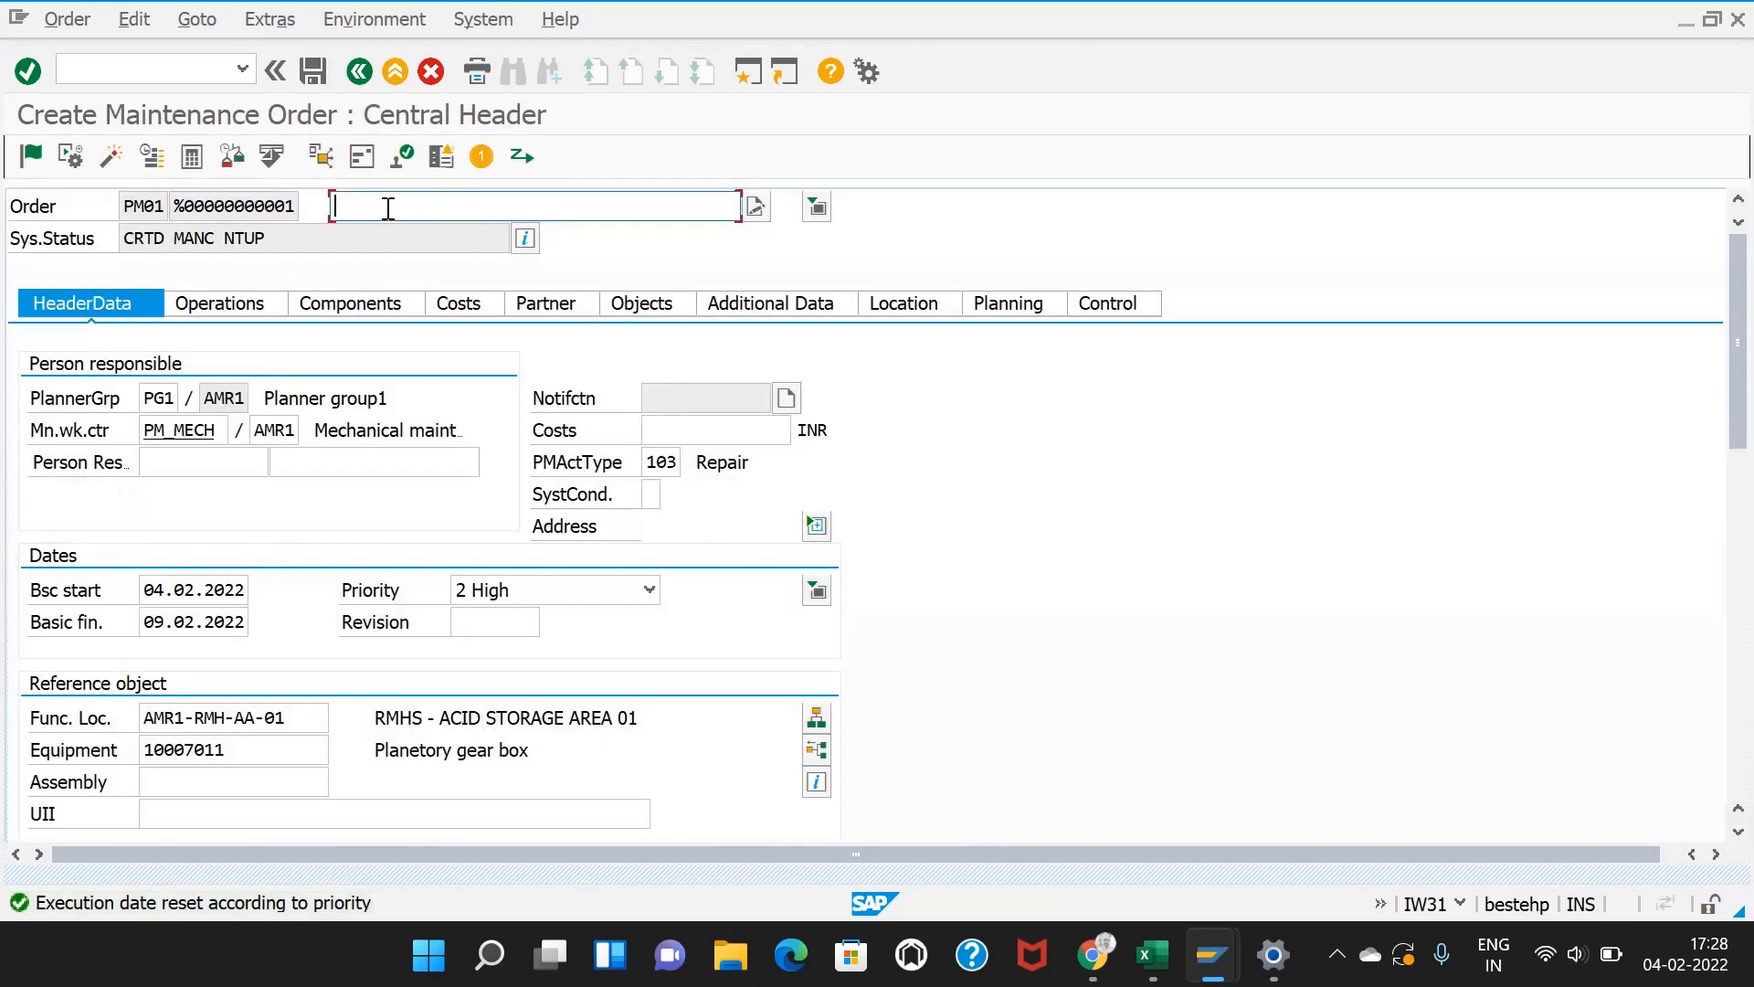
Step: Enter "Trouble shooting of planetory gear box" as the order's short text and display its operations
text(Trouble shooting of planetory gear box)
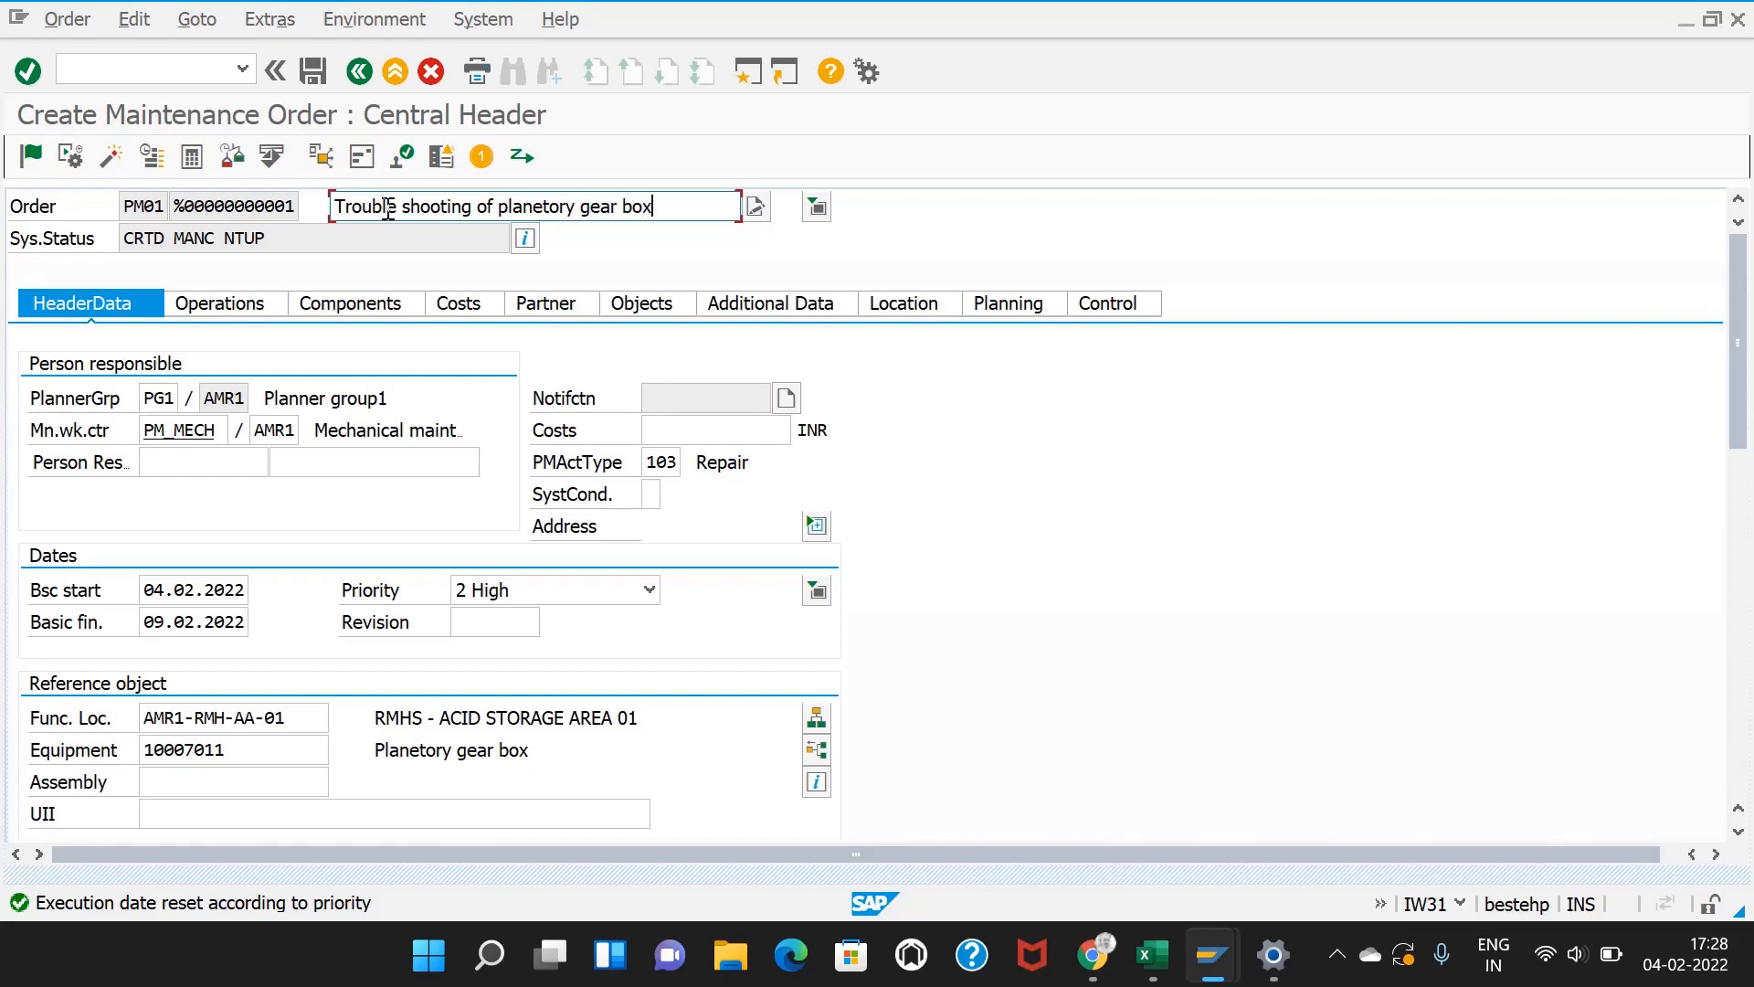
key(Return)
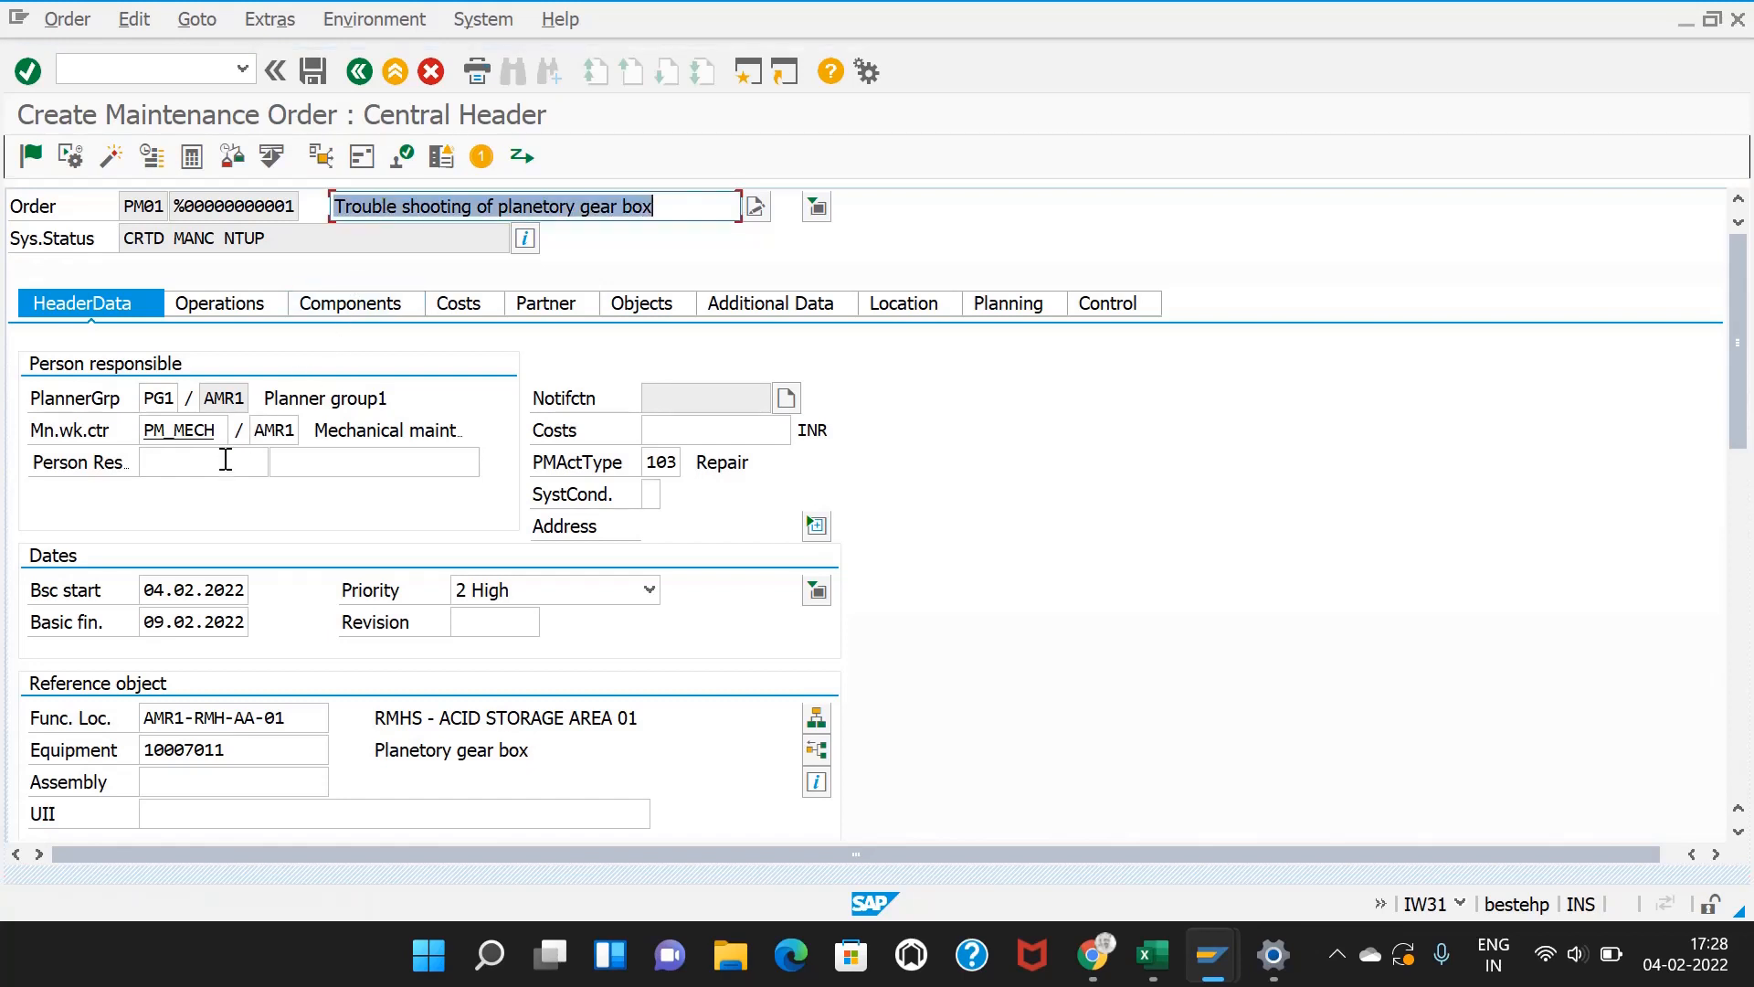
click(214, 306)
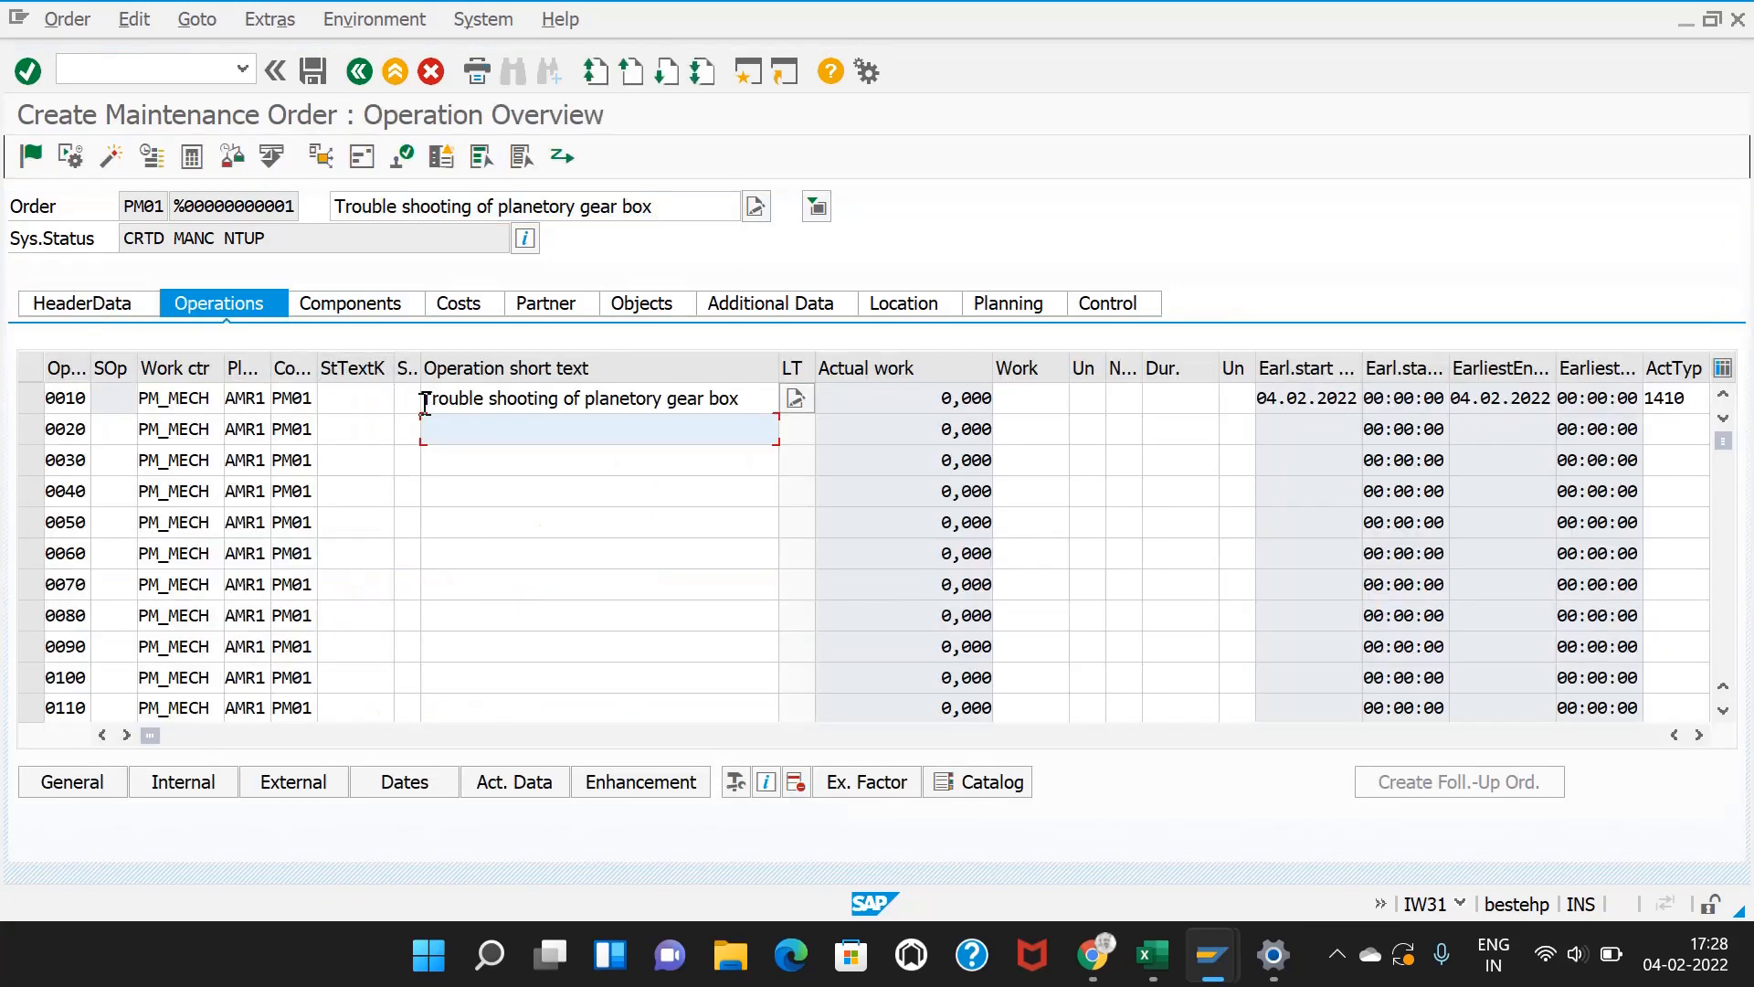
Step: Plan operation 0010 with one person, a duration of 6 HR and HR as the work unit
click(469, 398)
click(1233, 398)
text(HR)
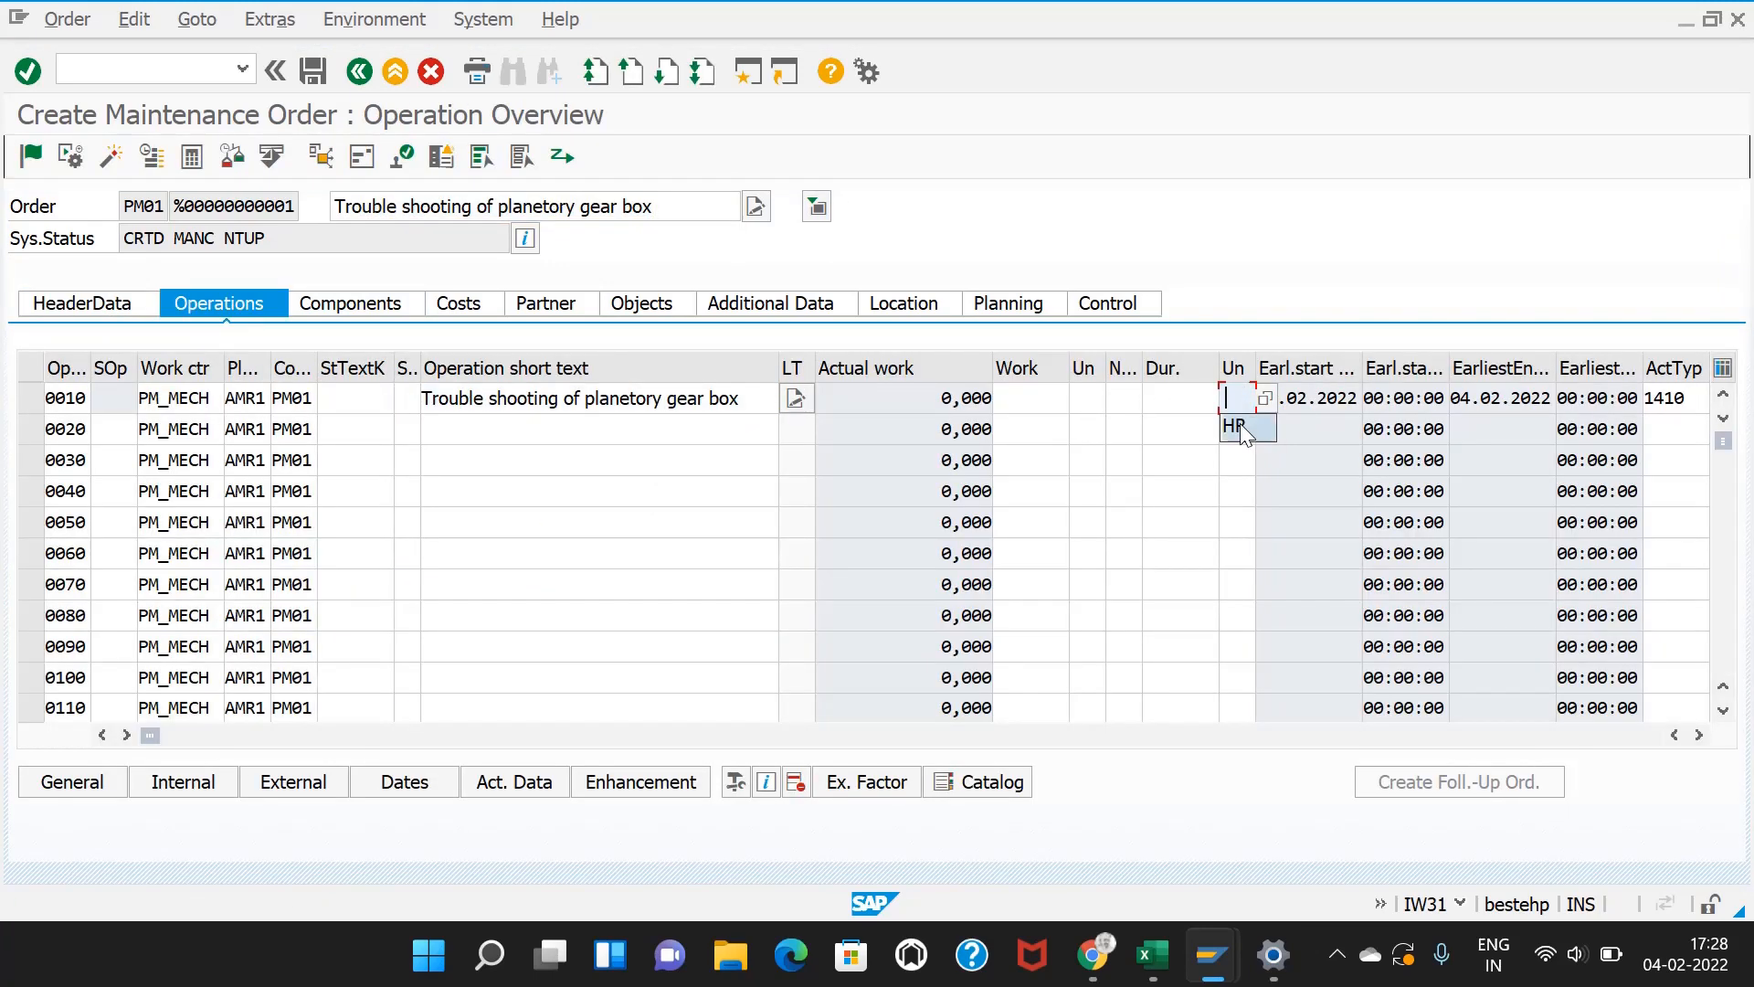
click(1204, 402)
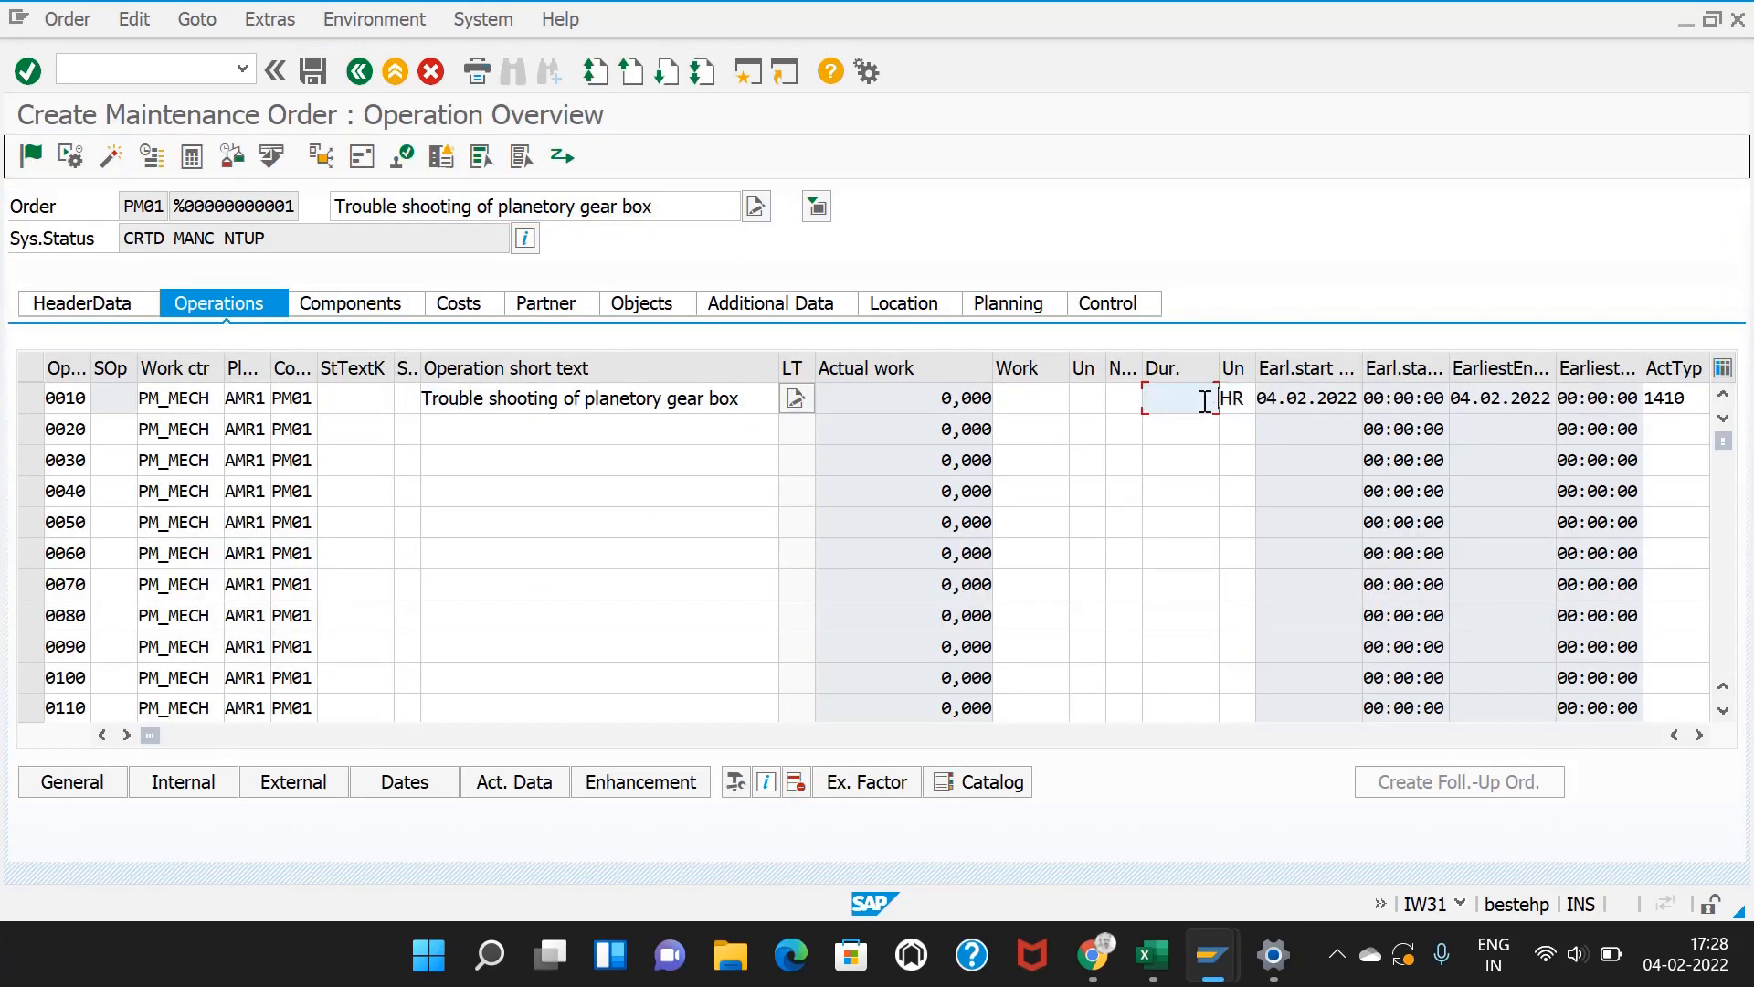
click(1126, 402)
text(1)
click(1096, 399)
click(1174, 400)
click(1076, 399)
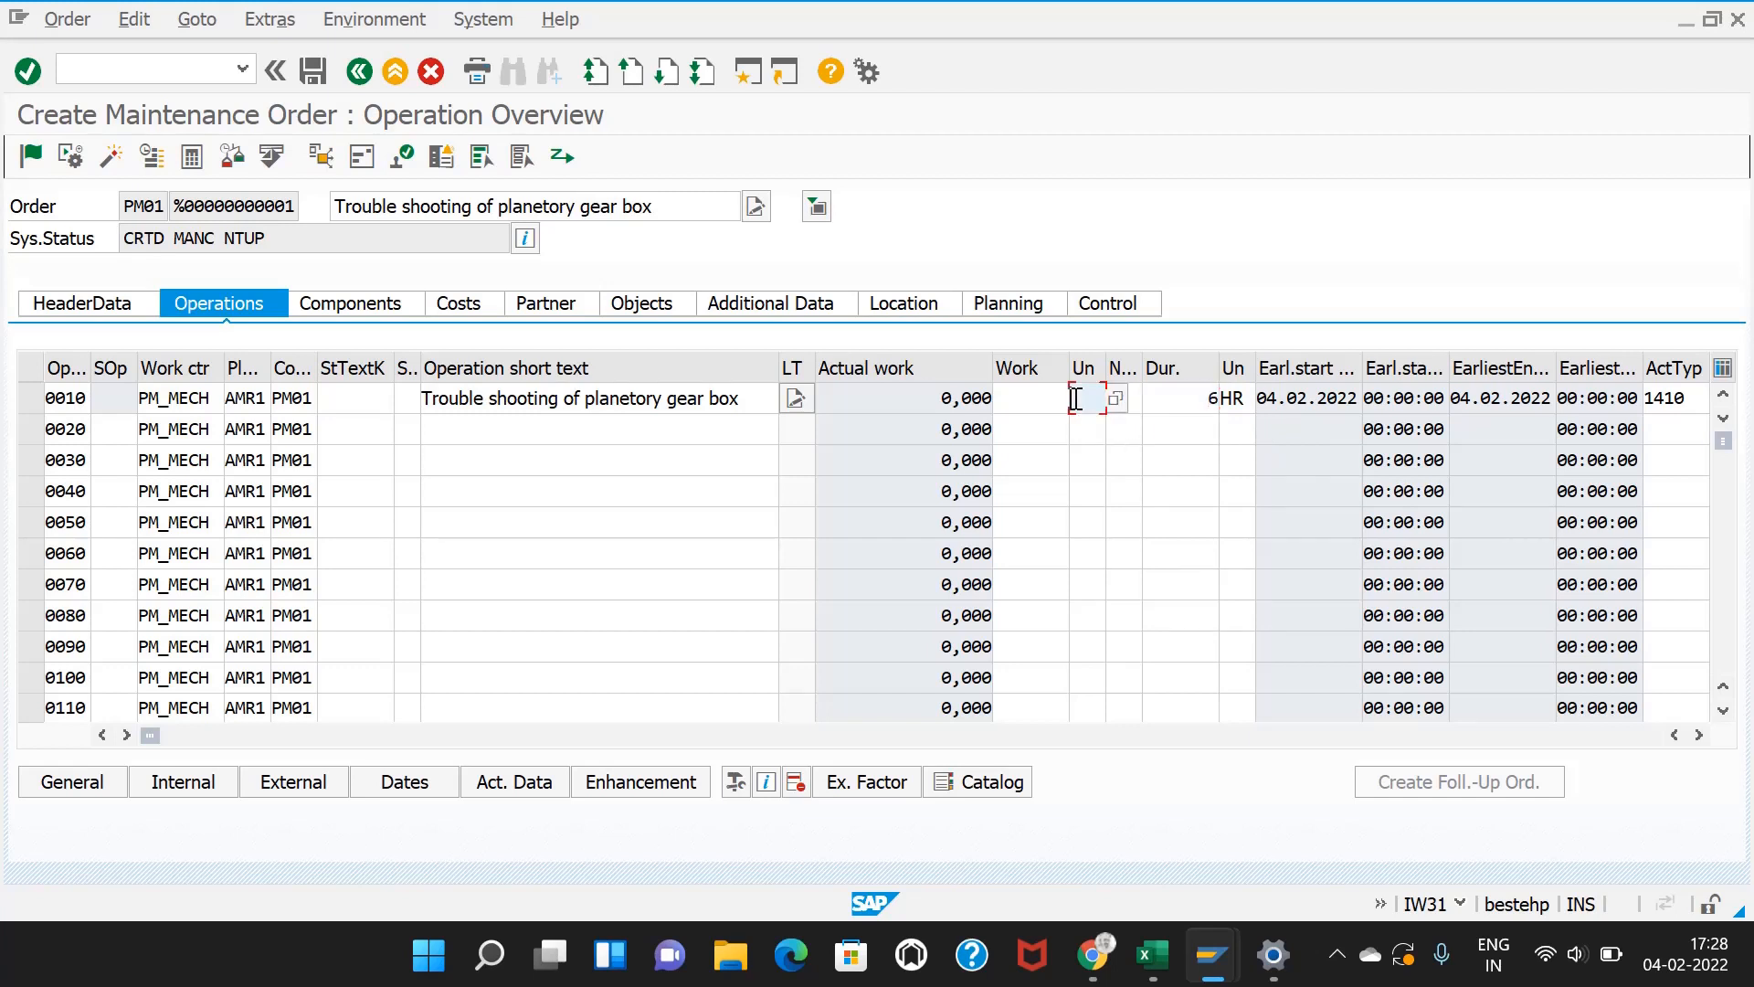
text(HR)
Step: Set the calculation key of operation 0010 to 2 Calculate work and apply it
click(1699, 735)
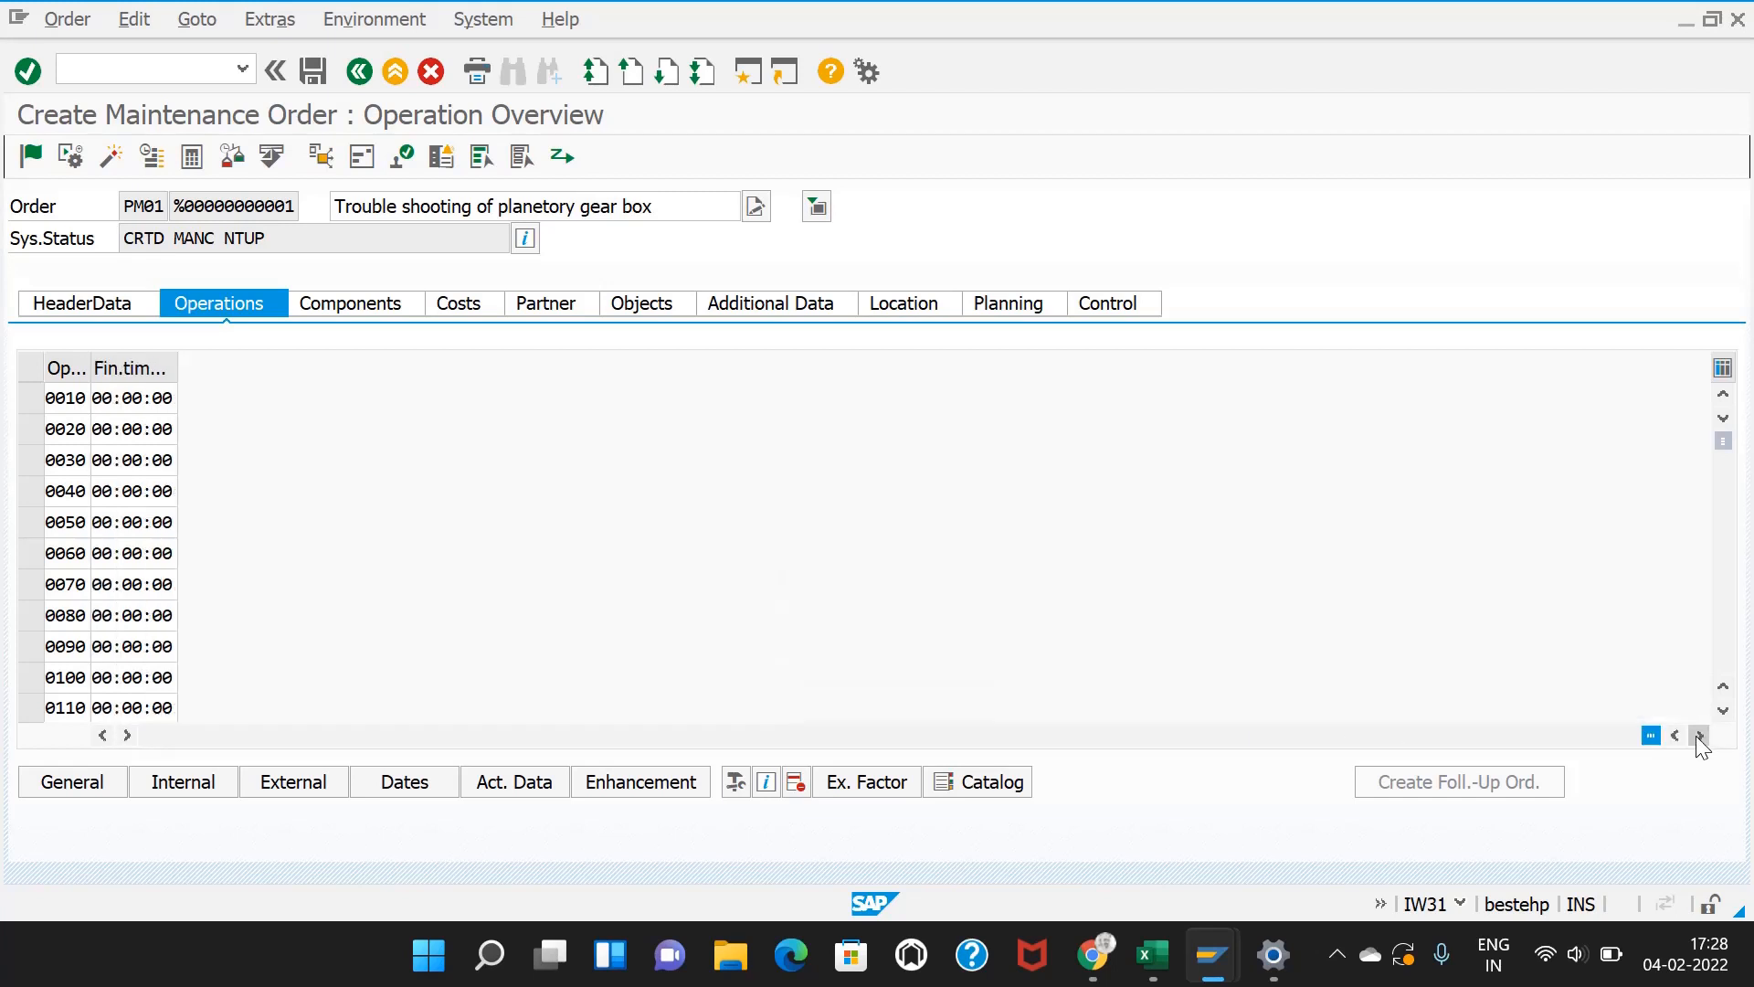
click(1513, 742)
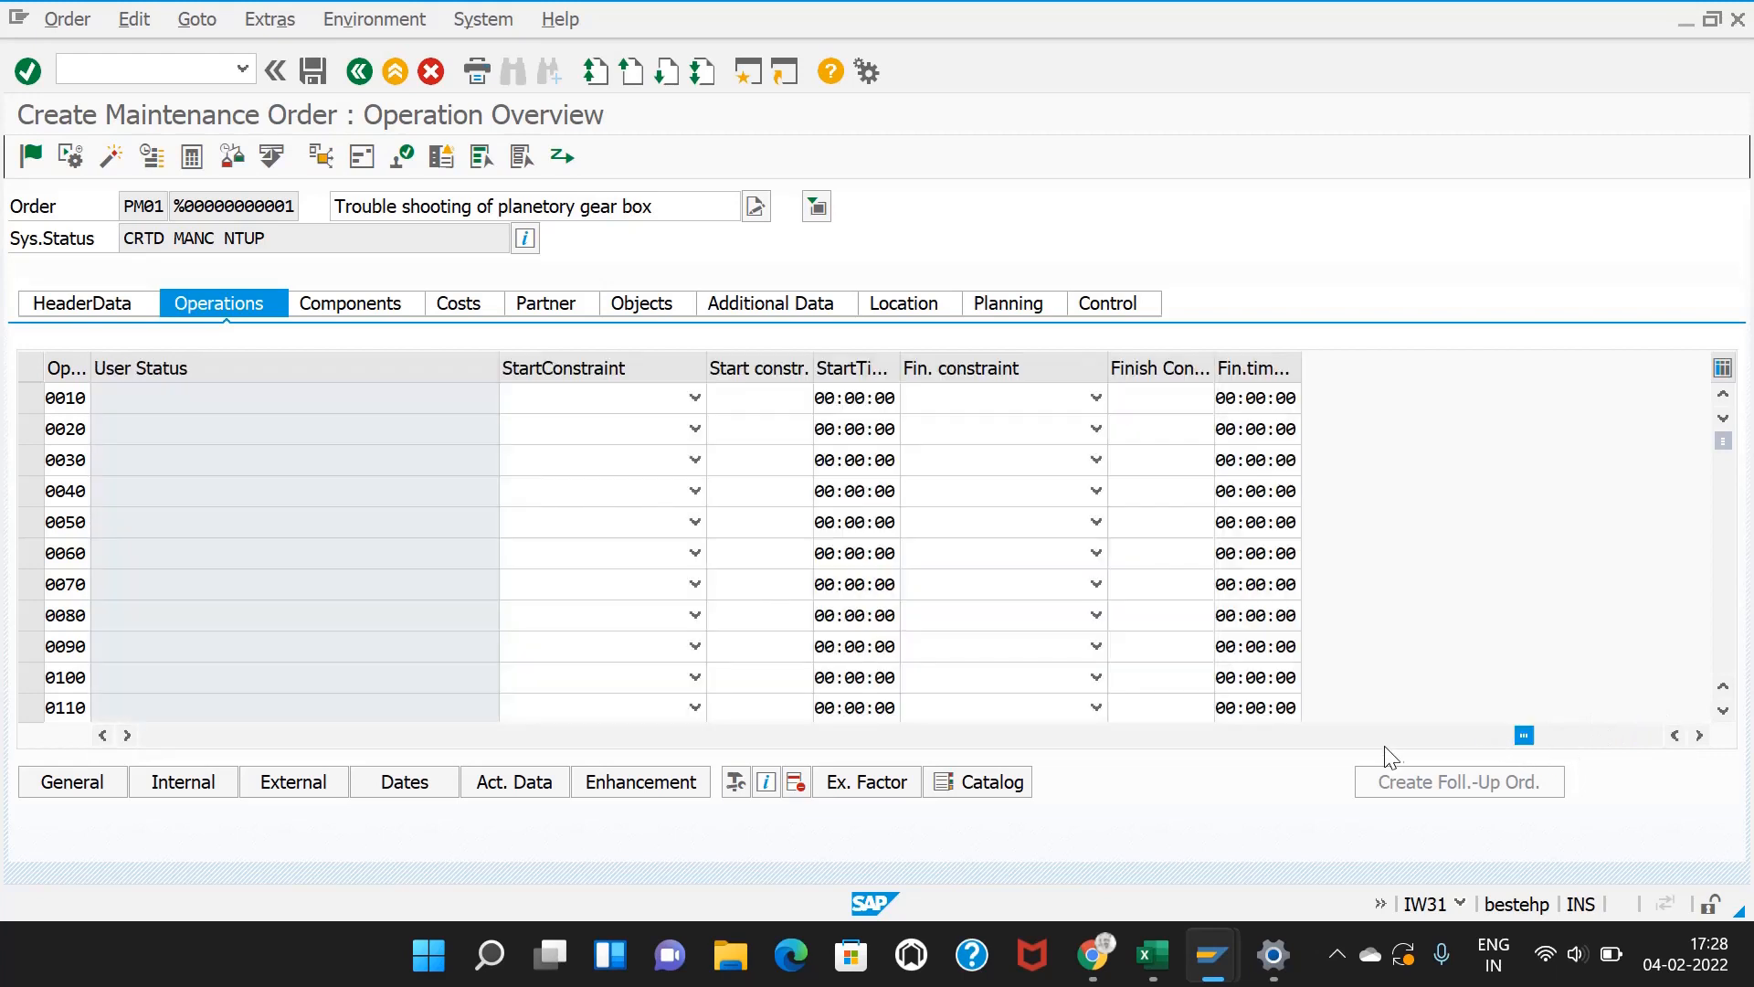
click(563, 734)
drag(563, 733, 284, 743)
click(234, 398)
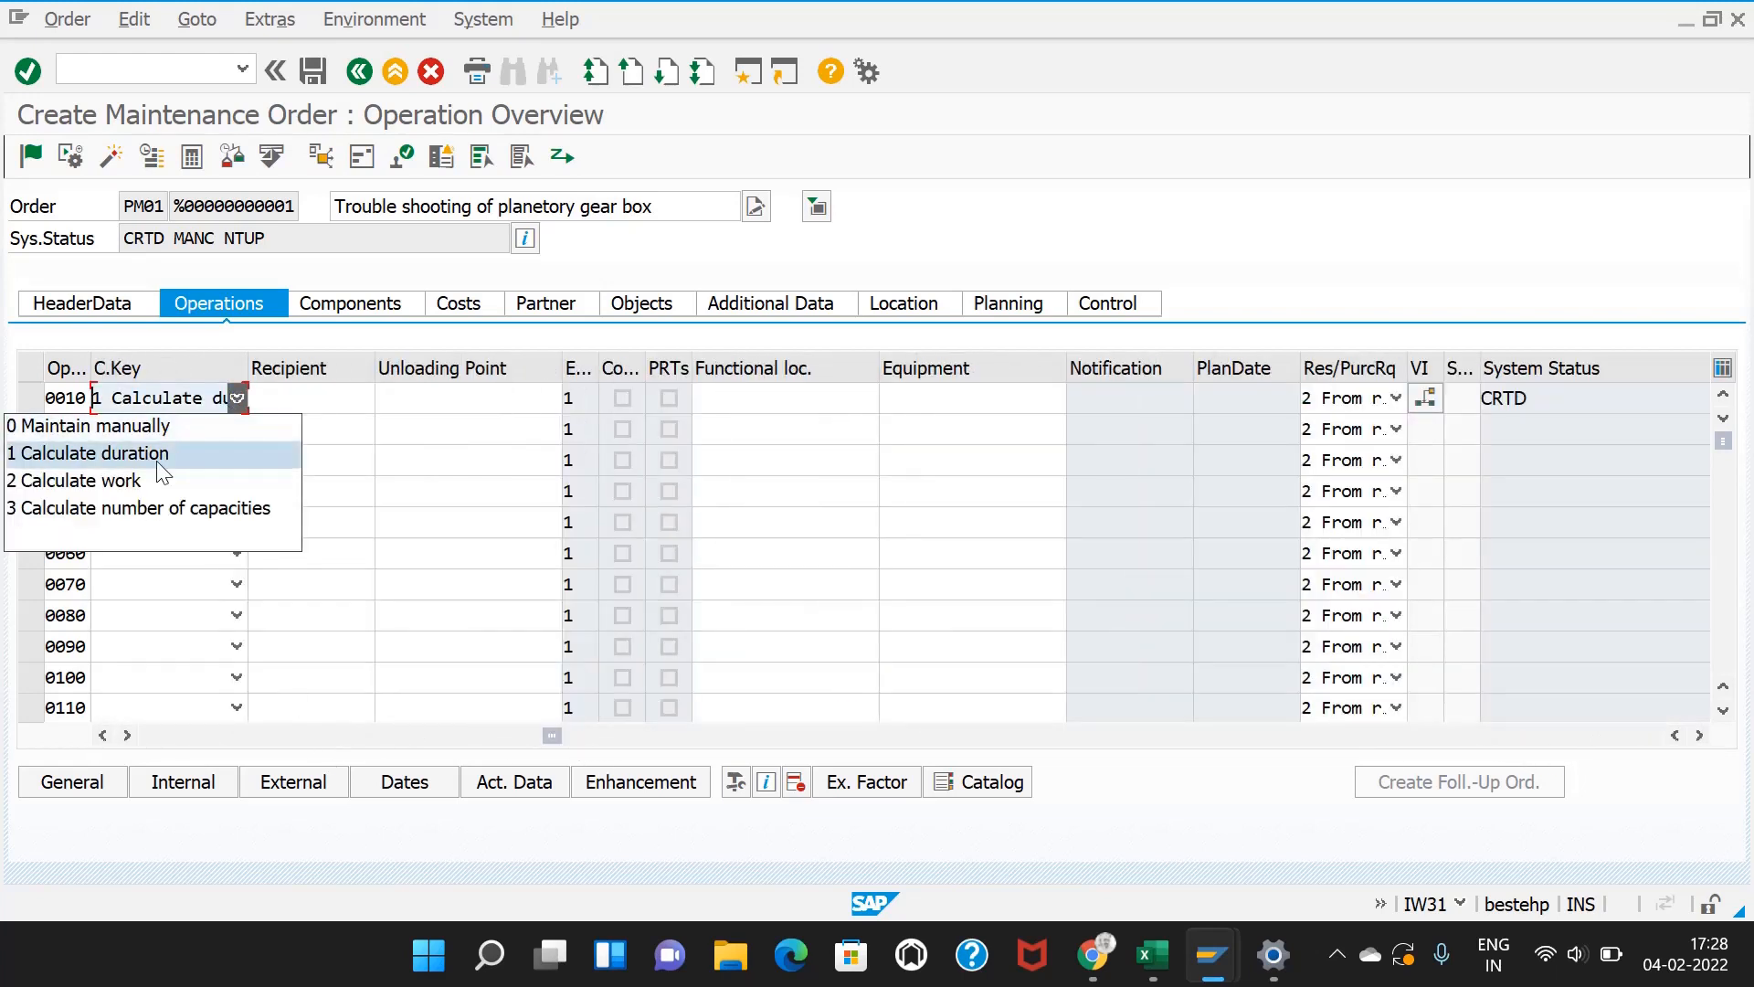
click(160, 475)
key(Return)
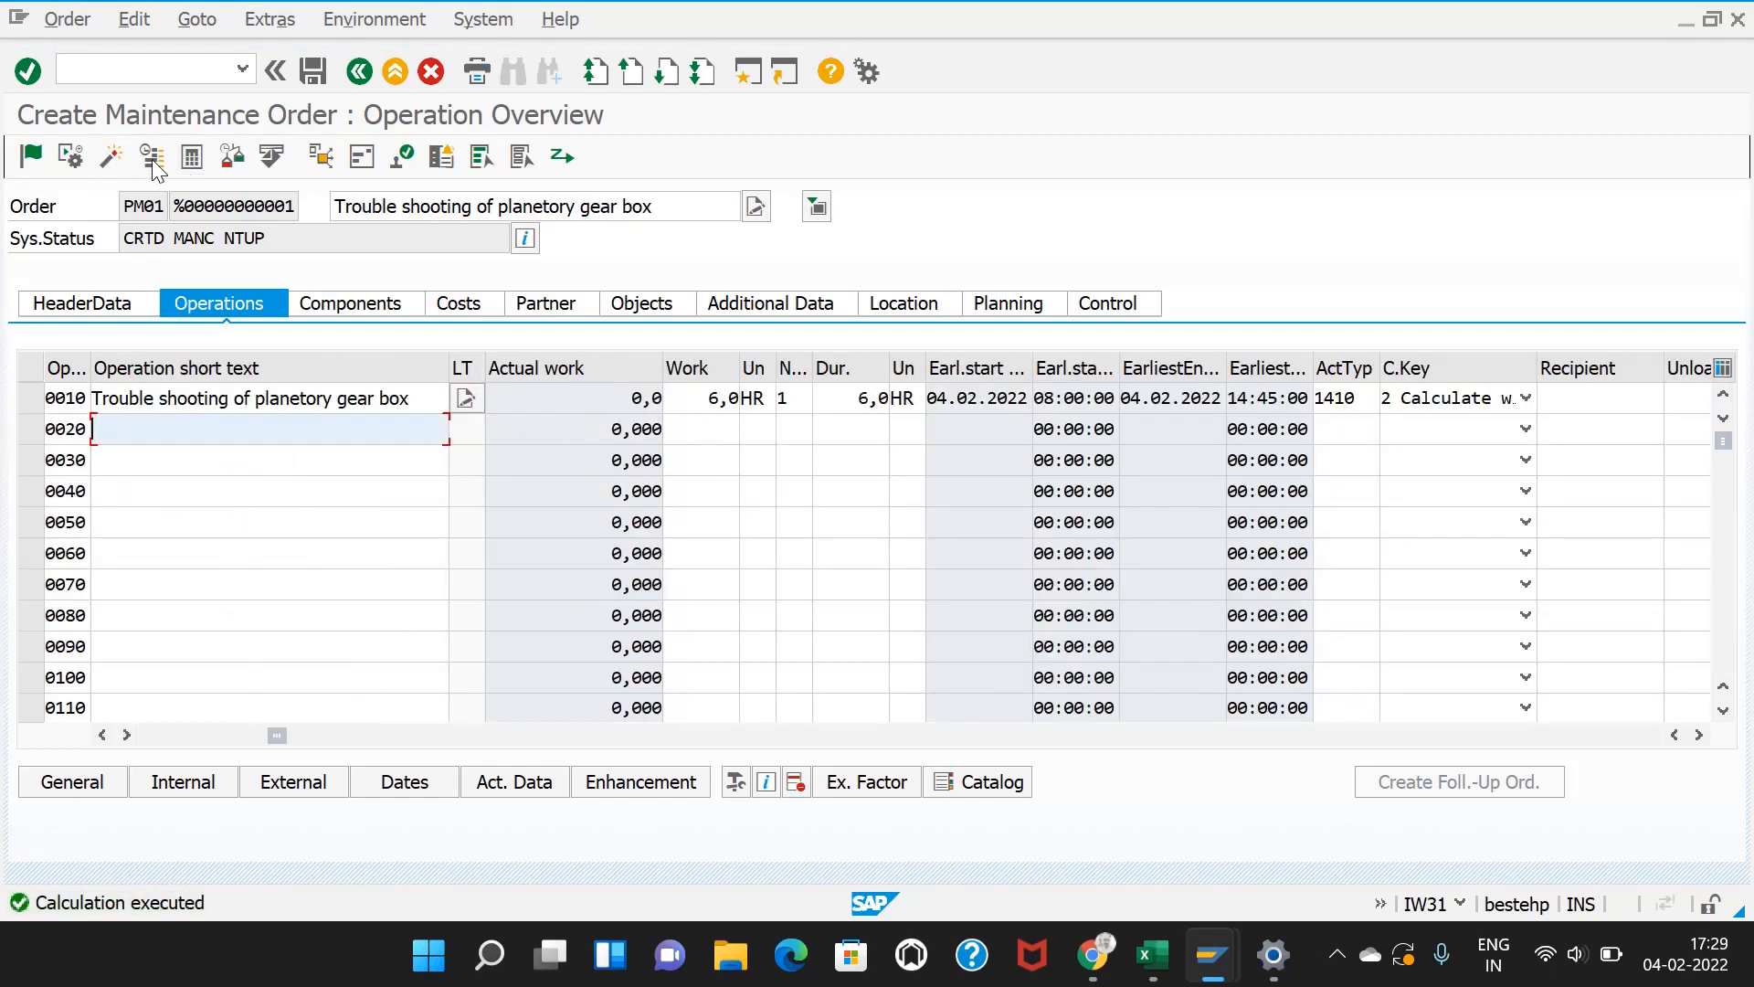
Step: Calculate the order's costs and check the planned costs in the cost overview, widening the plan costs column
click(191, 156)
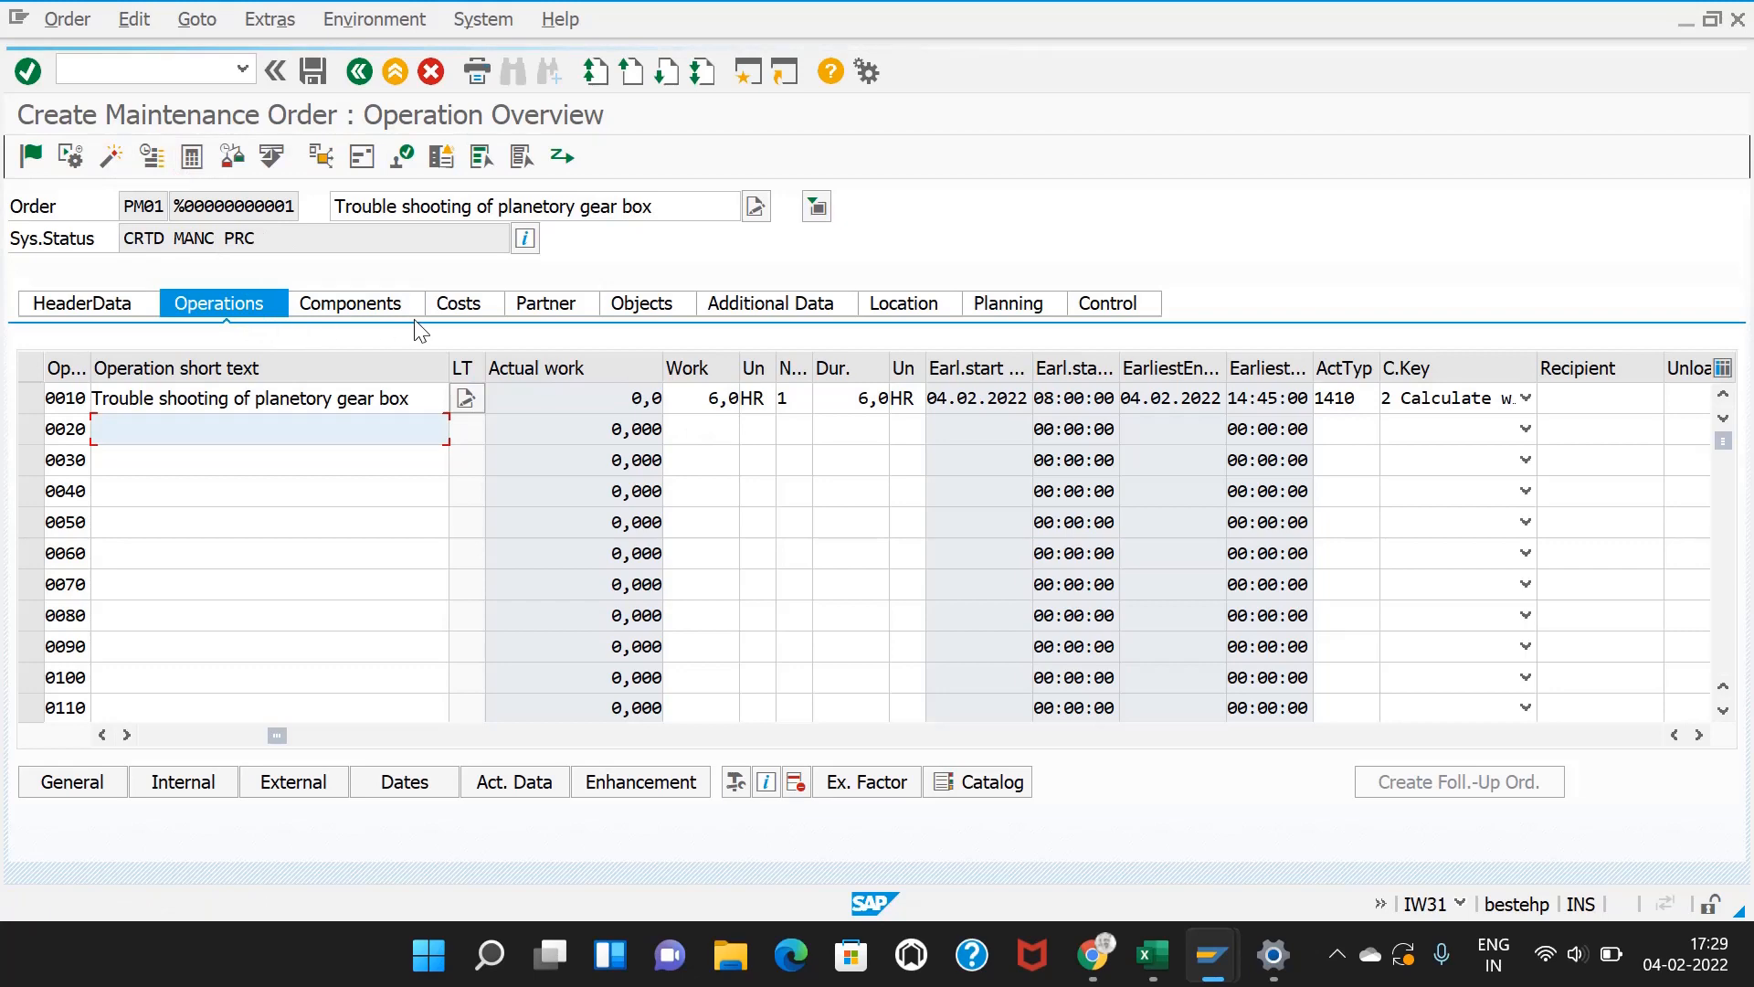
click(457, 303)
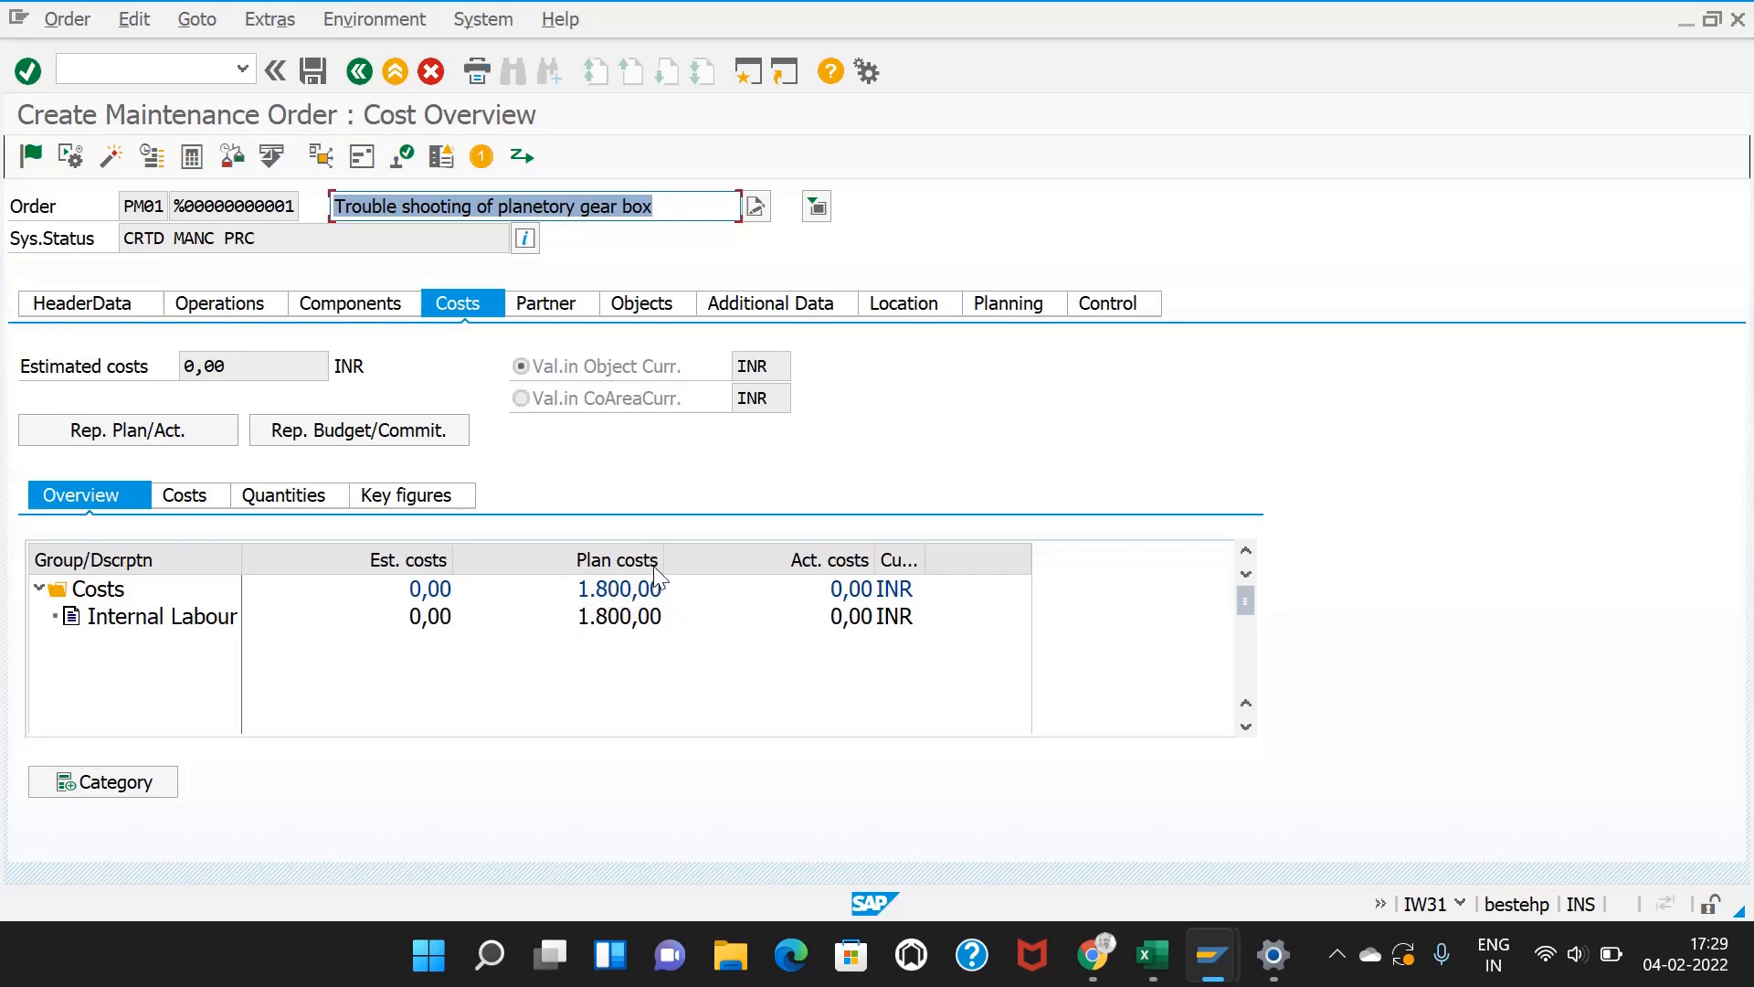
drag(663, 558, 692, 564)
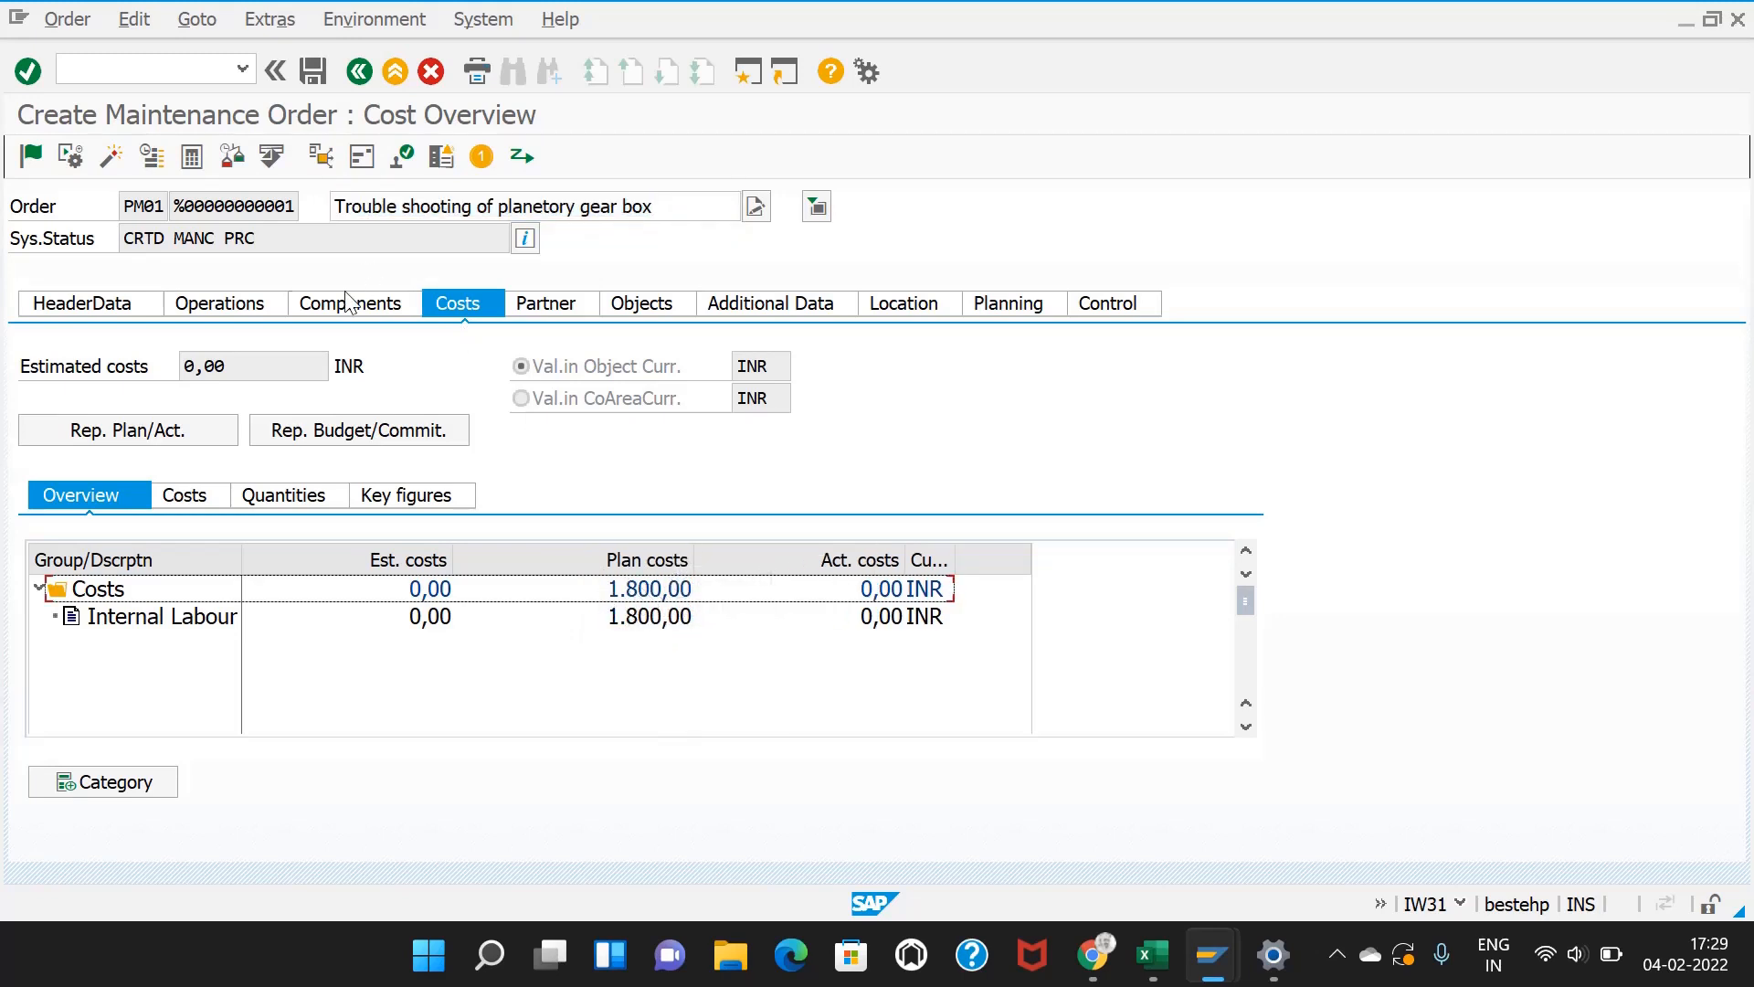
Step: Recheck operation 0010 in the operation overview and save the maintenance order
click(233, 304)
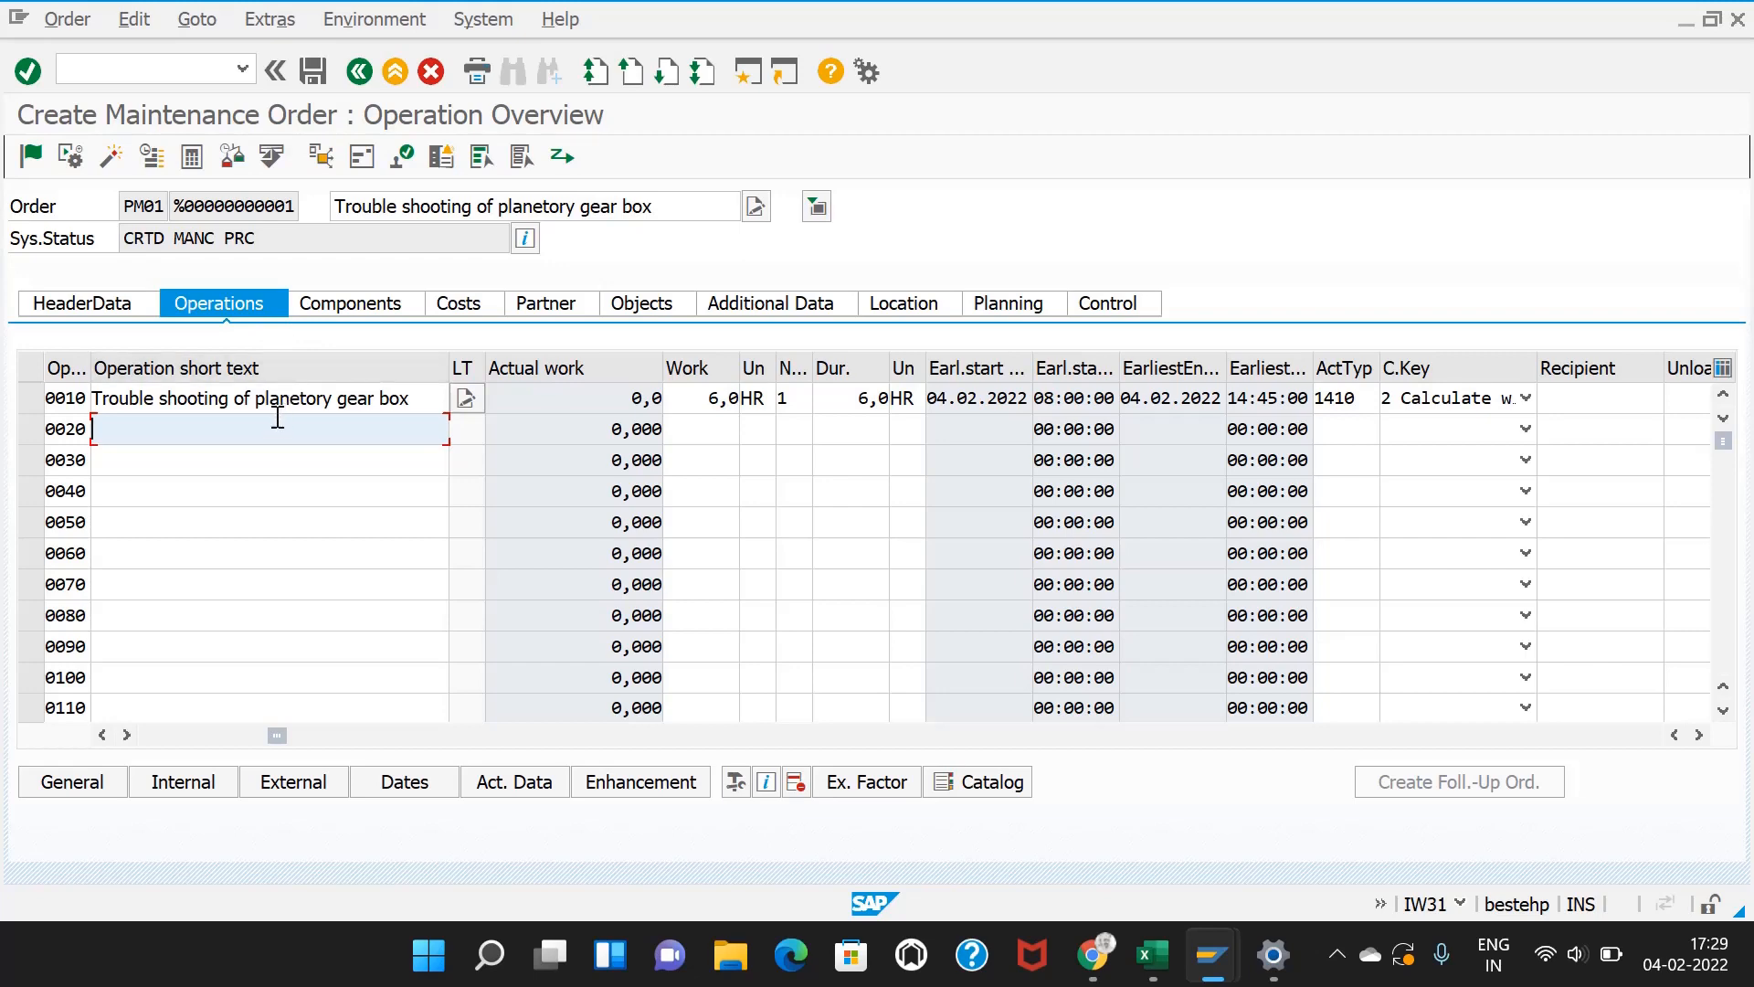
click(291, 393)
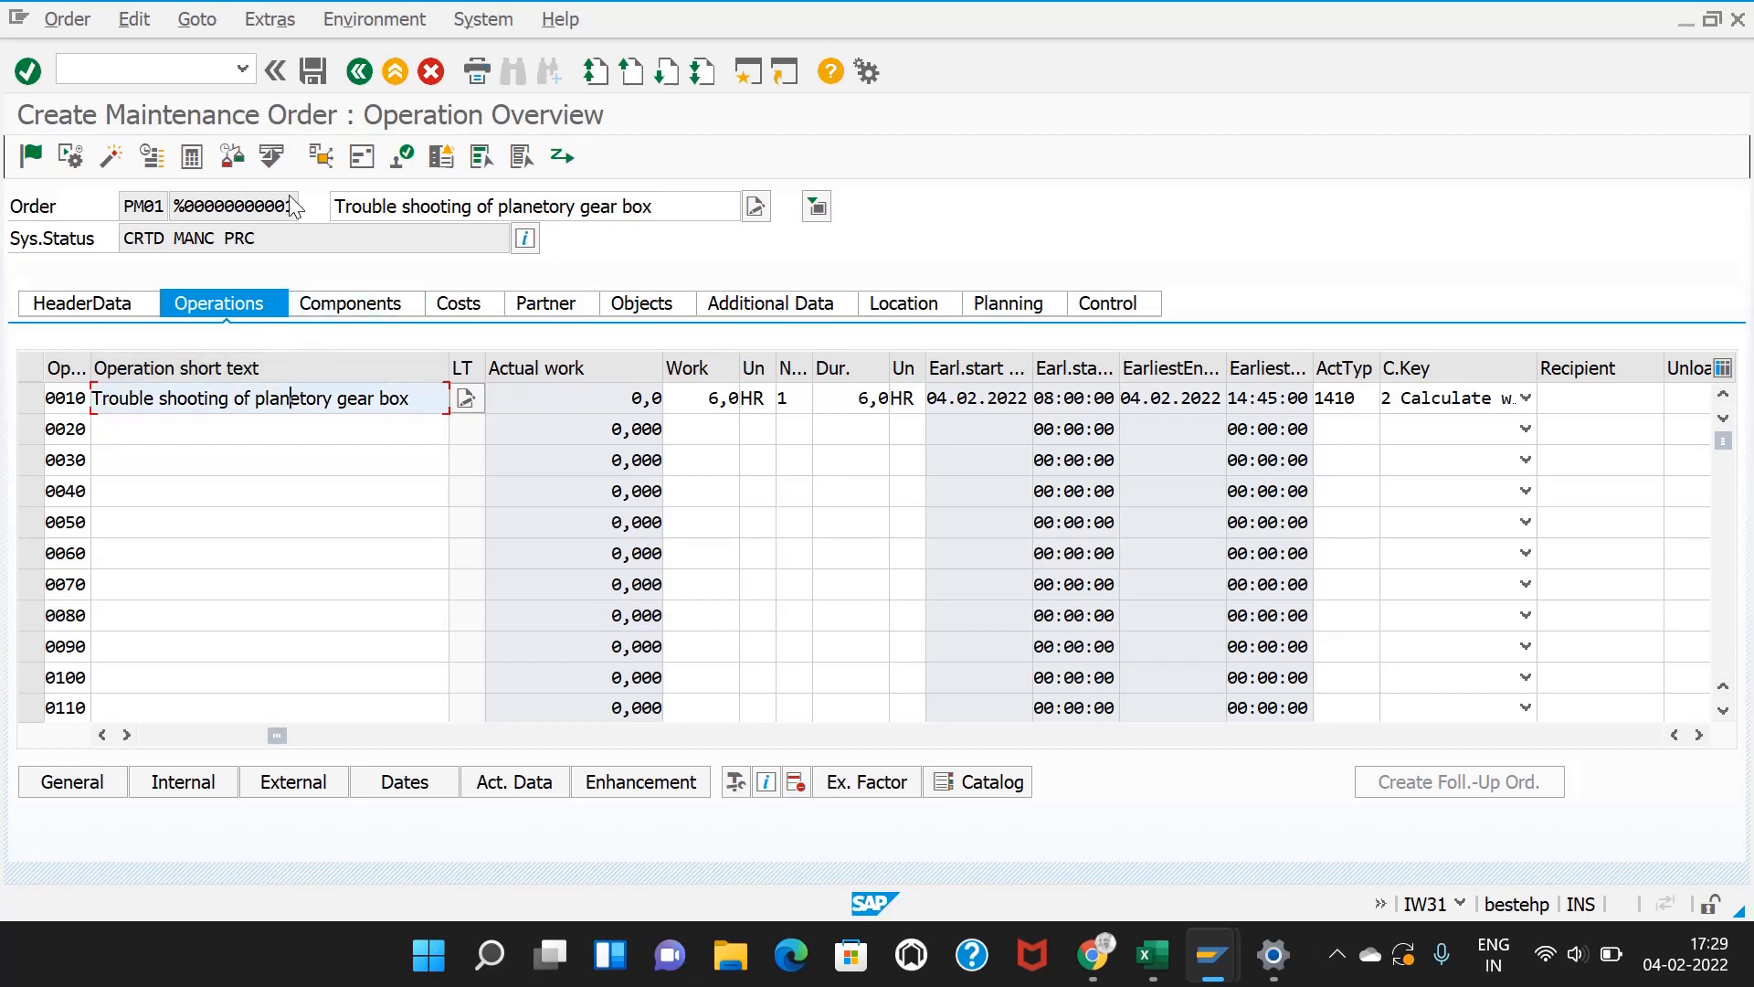
click(313, 72)
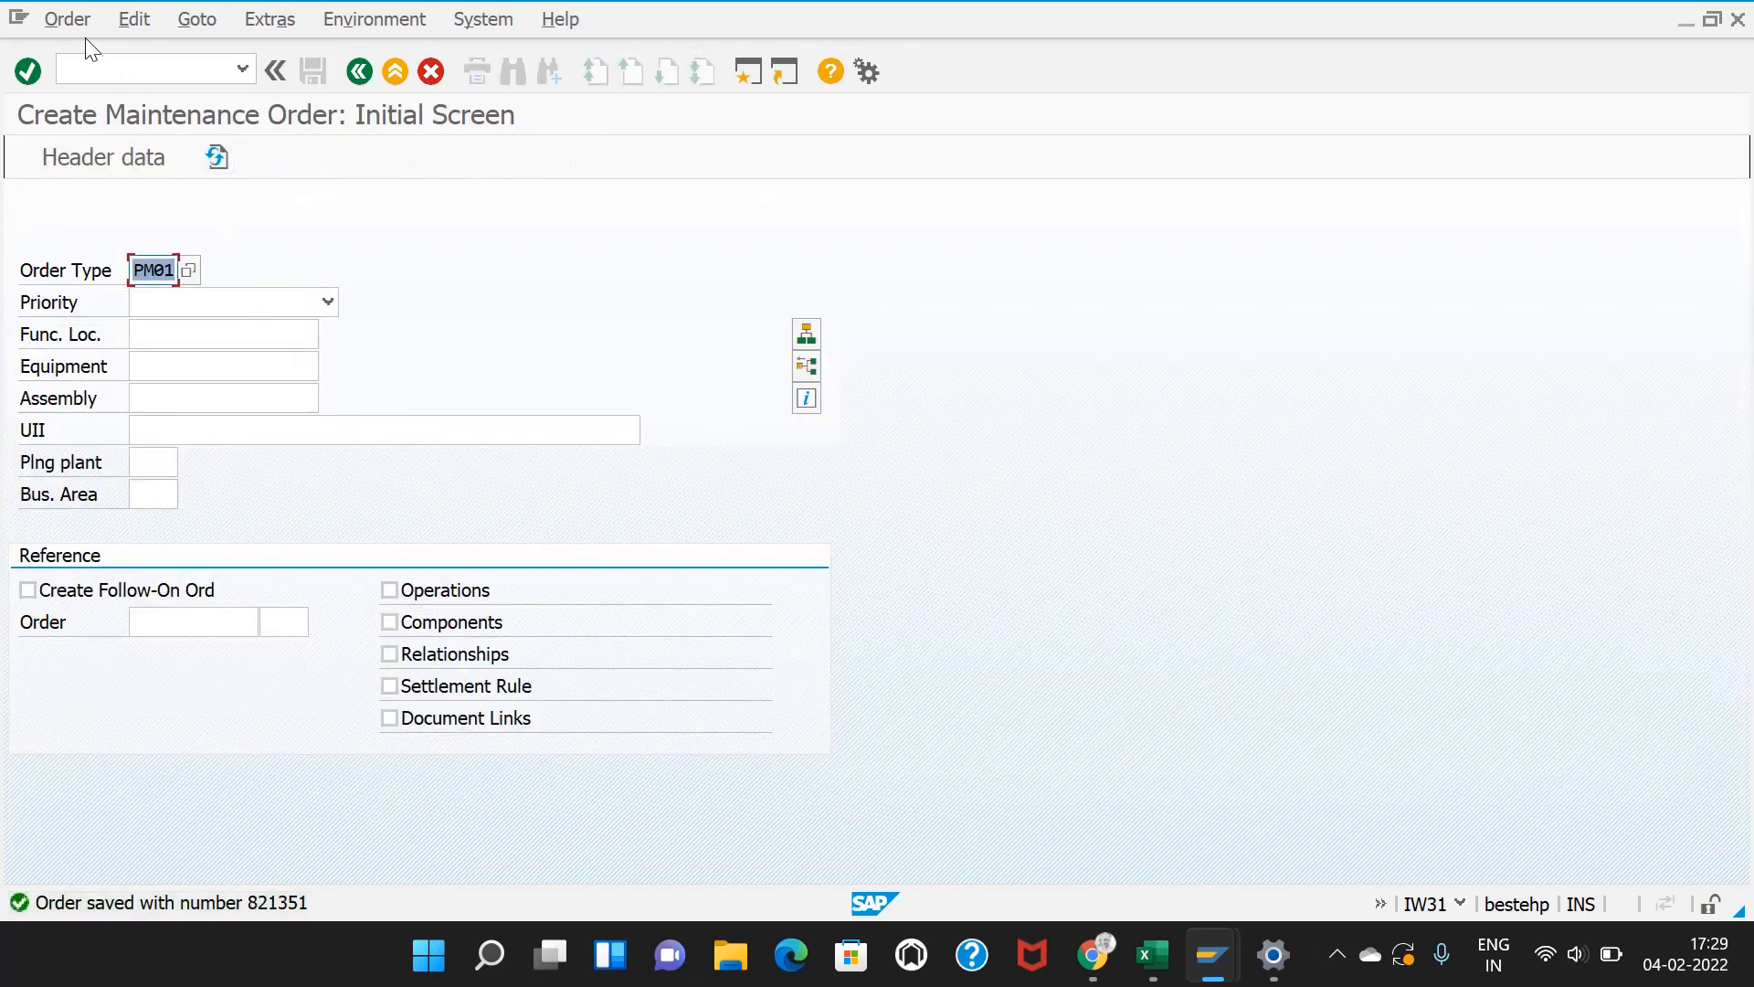
Step: Open the newly saved order in change mode and display its component overview
click(68, 19)
click(112, 146)
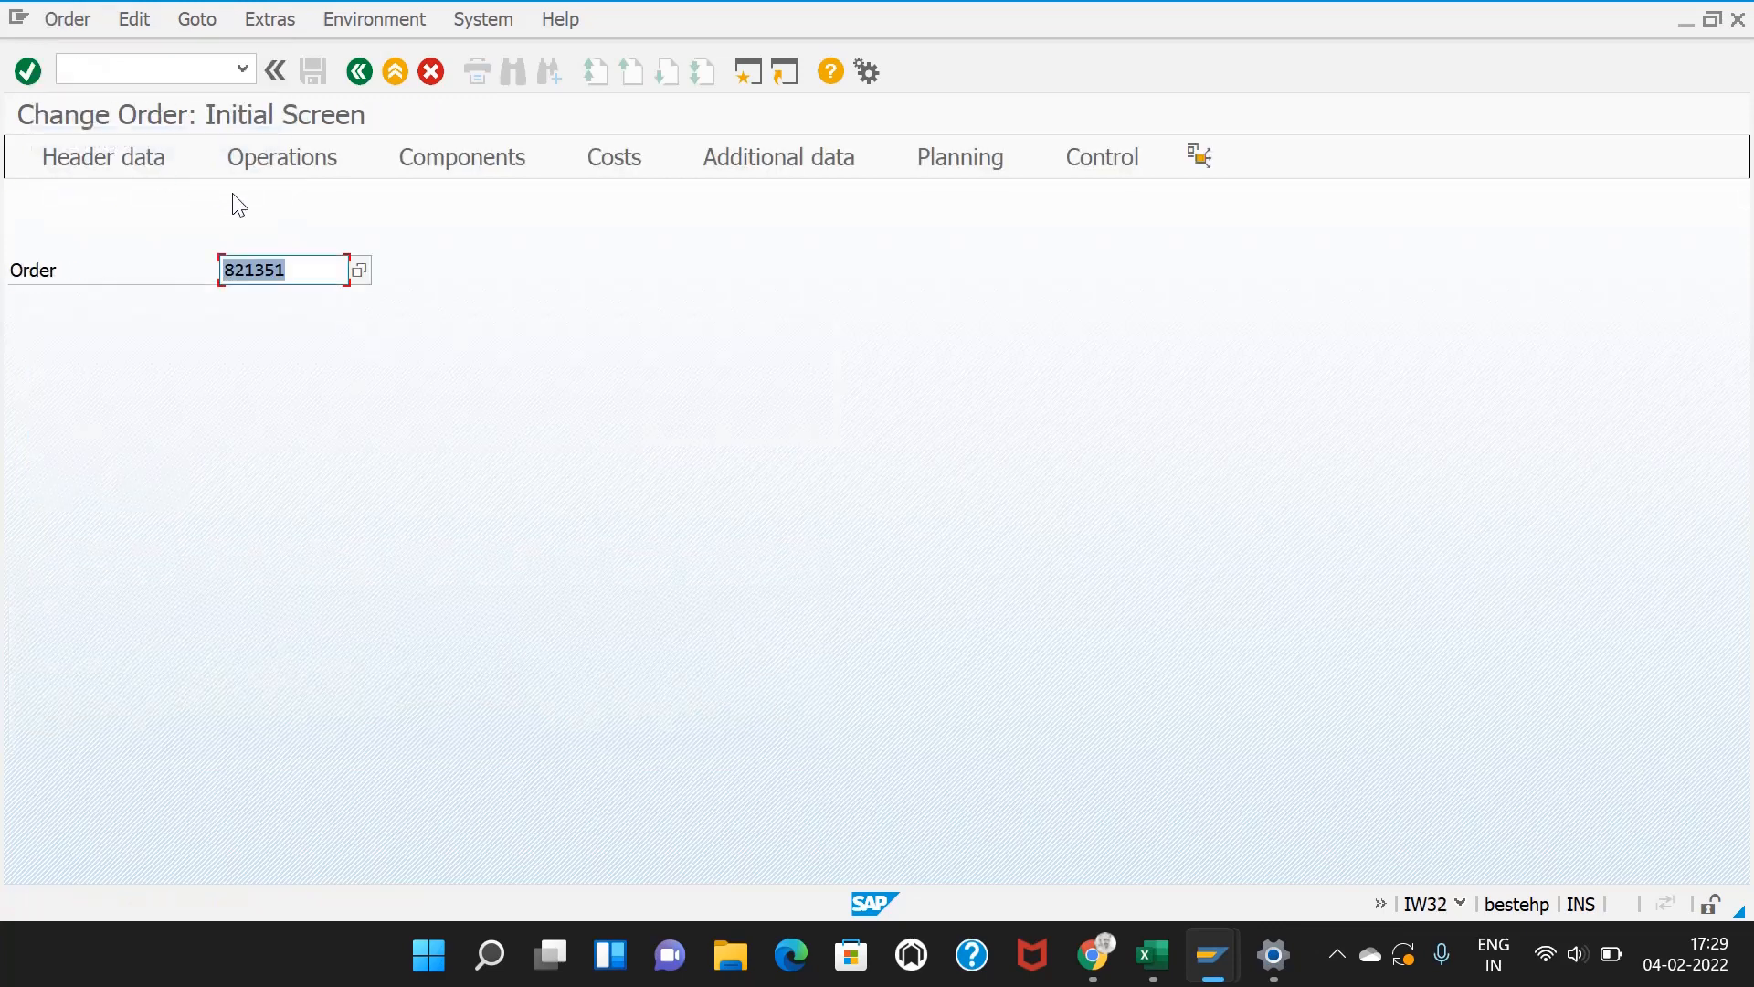
key(Return)
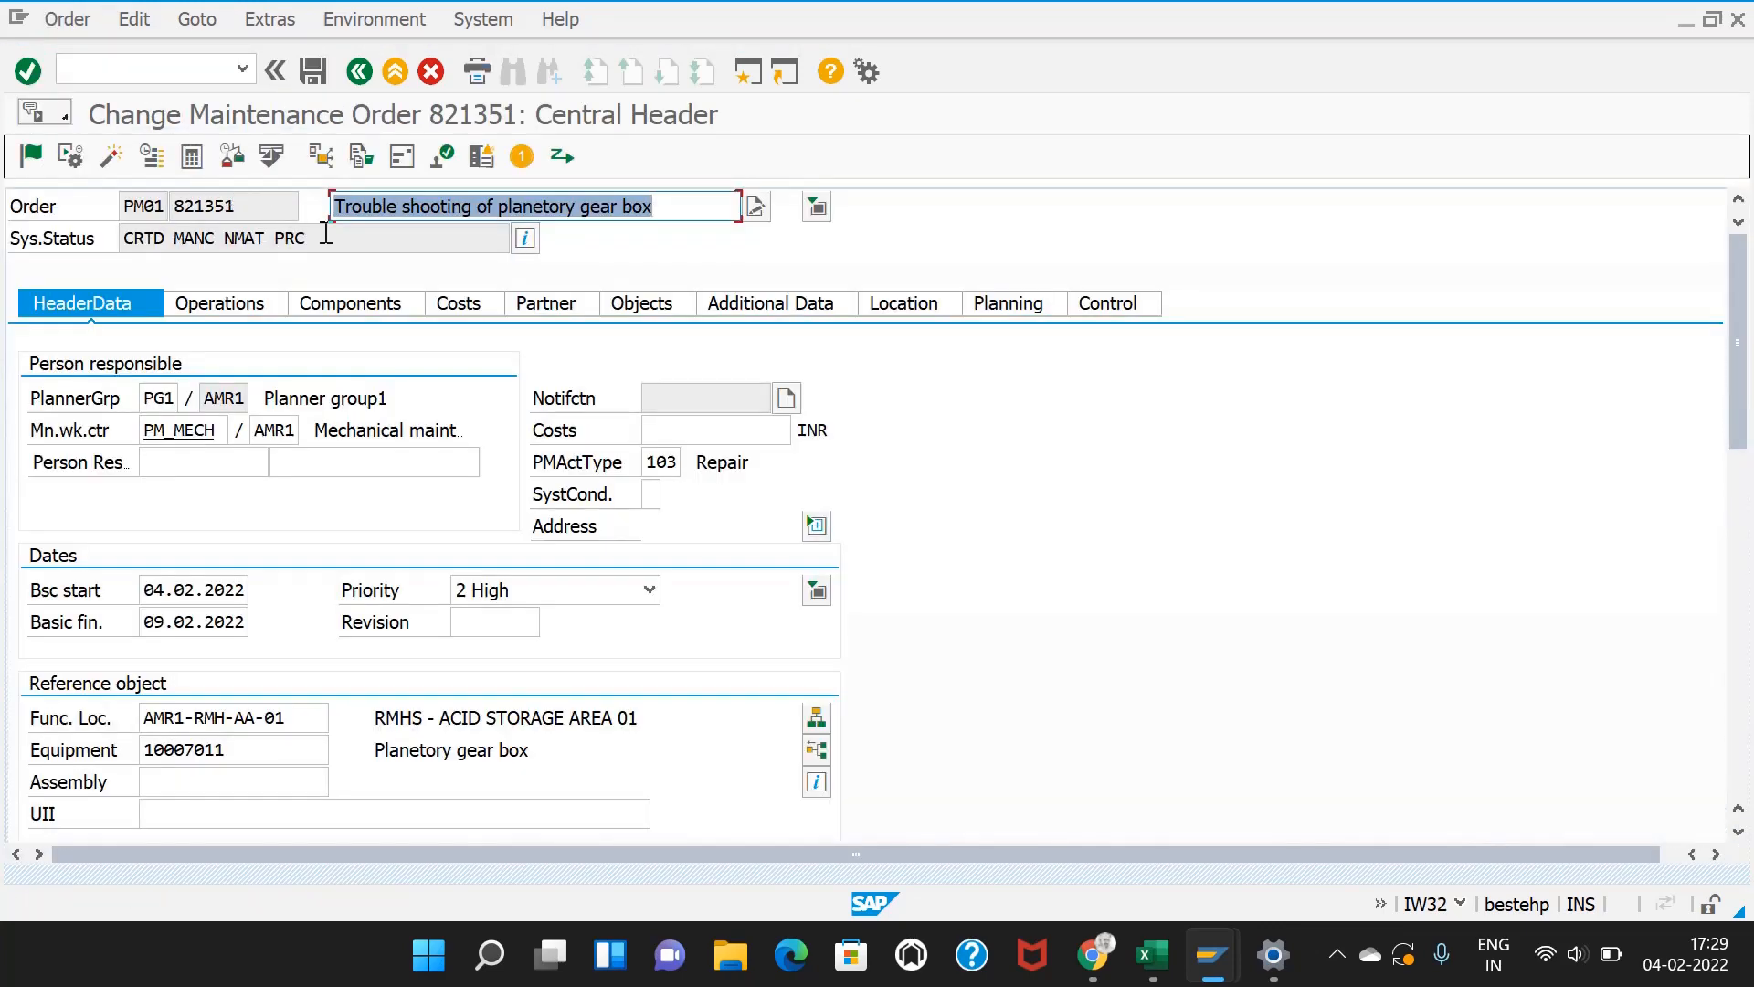
click(266, 315)
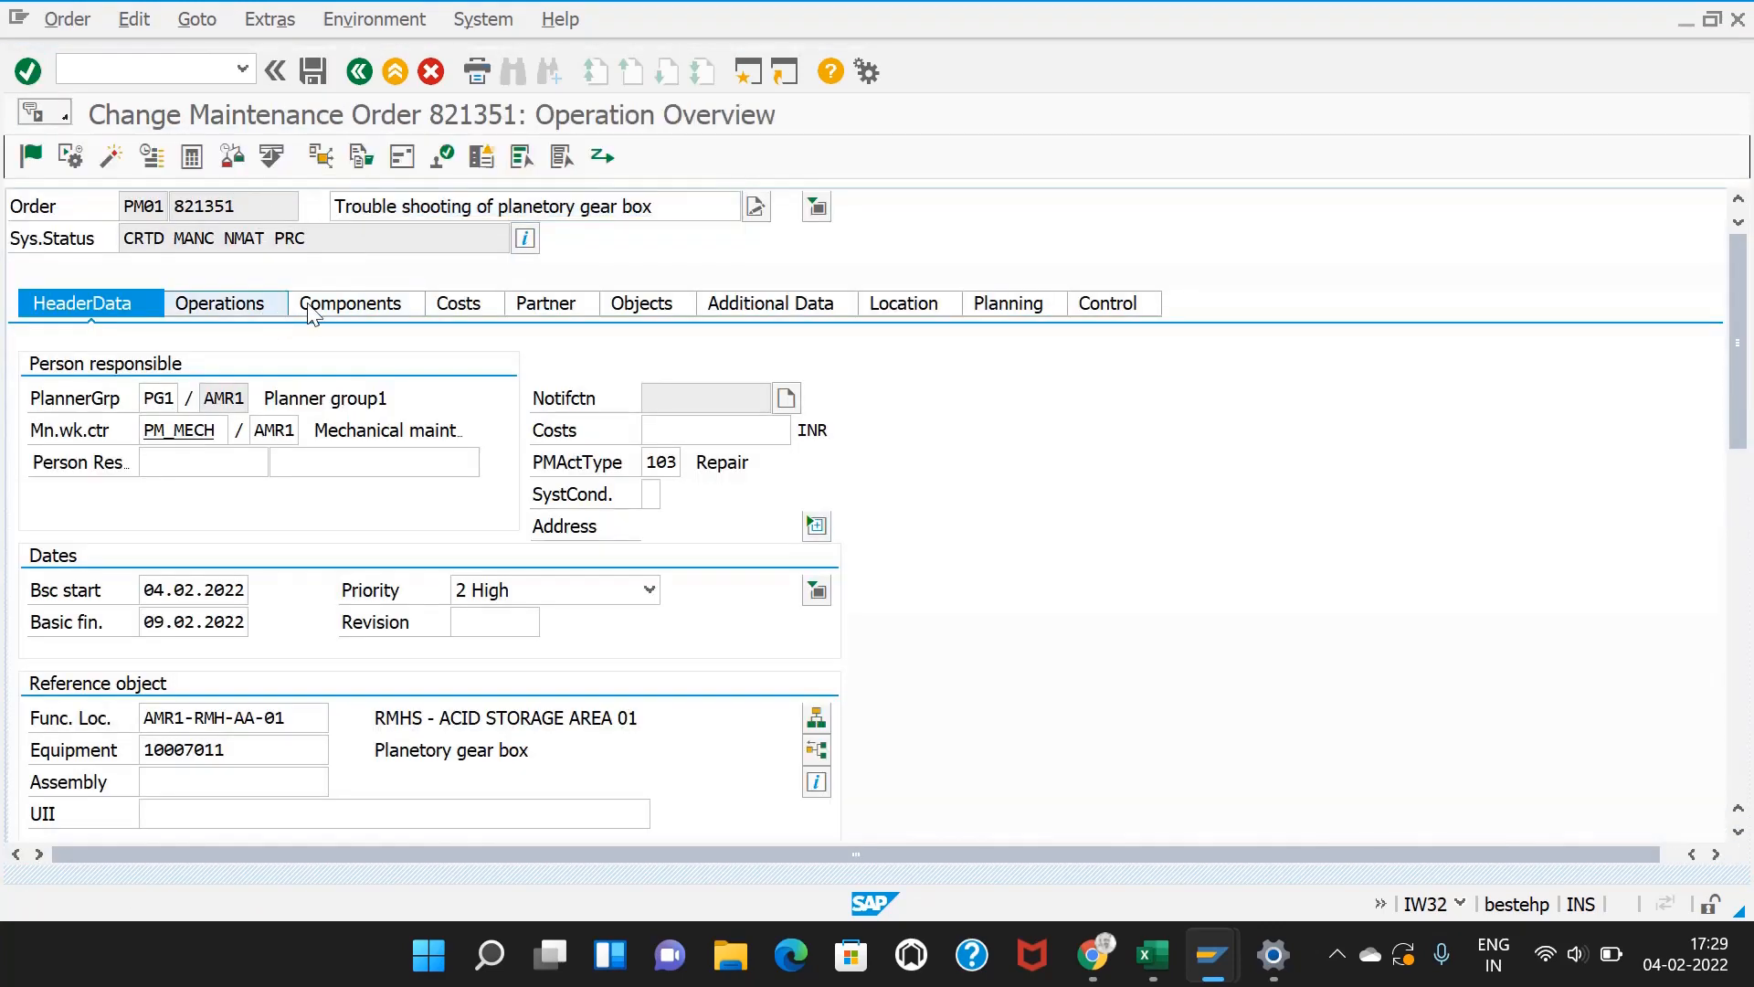
click(312, 309)
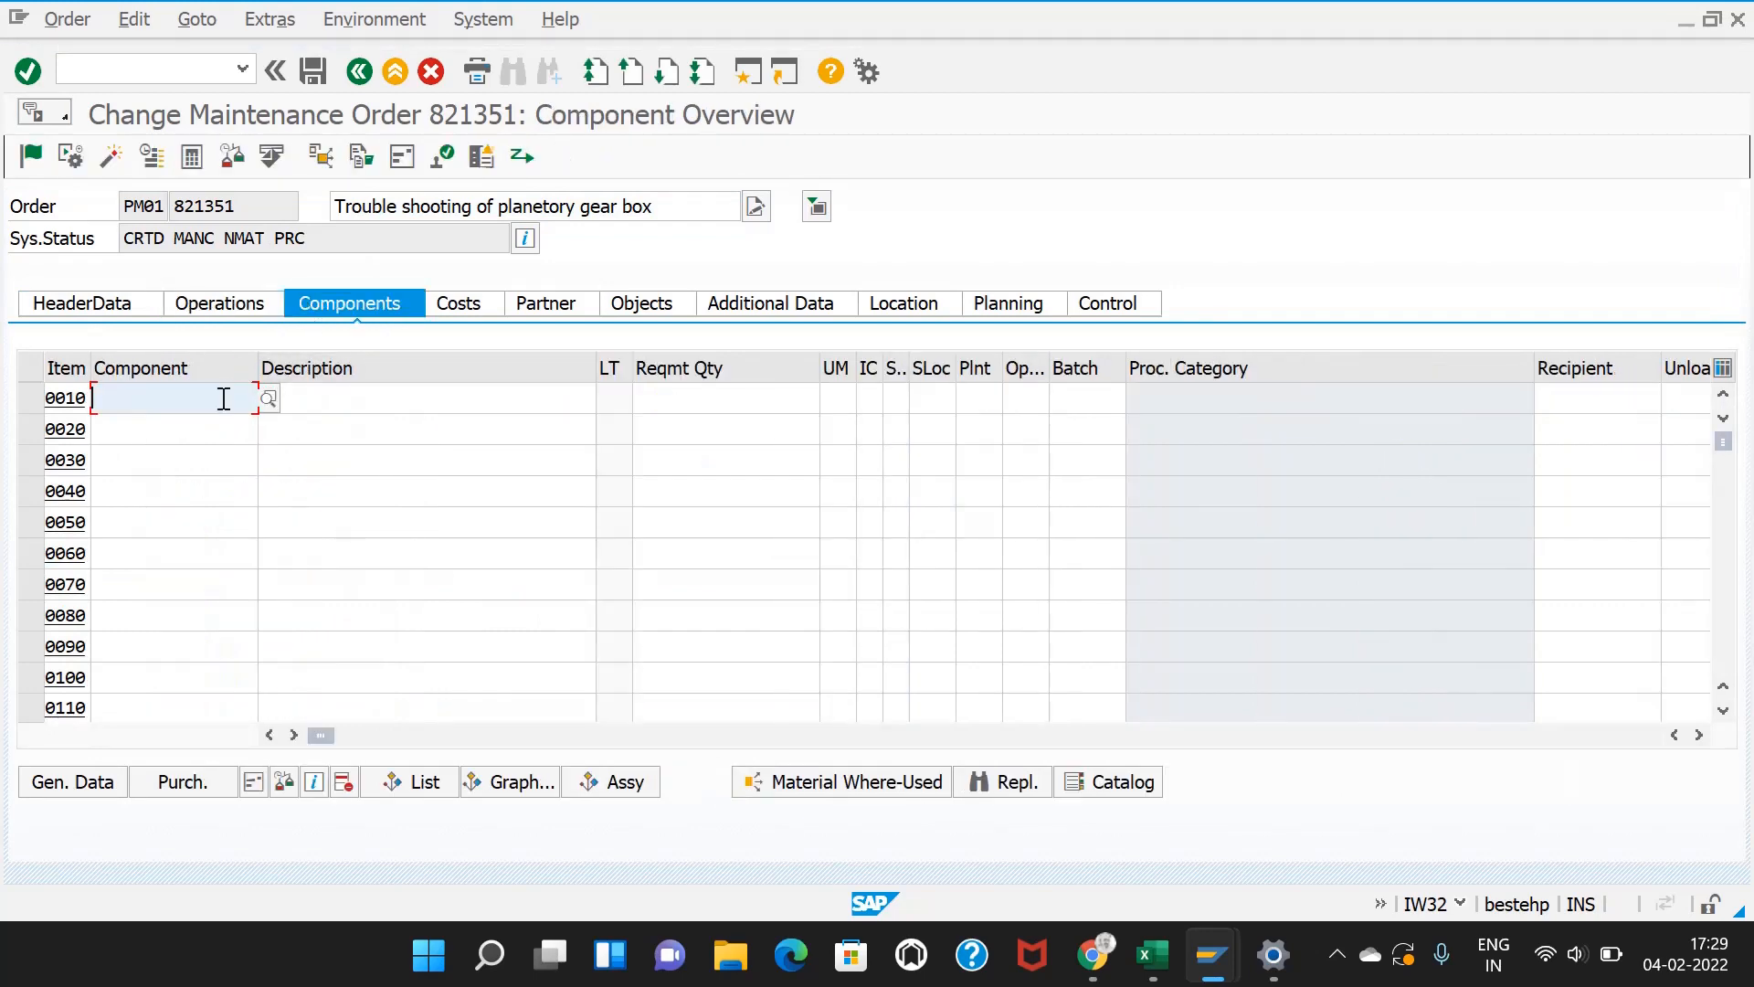
Step: Switch to the Excel workbook Book1 and review the planetary gearbox's useful spares in cells E8 and E9
click(1151, 955)
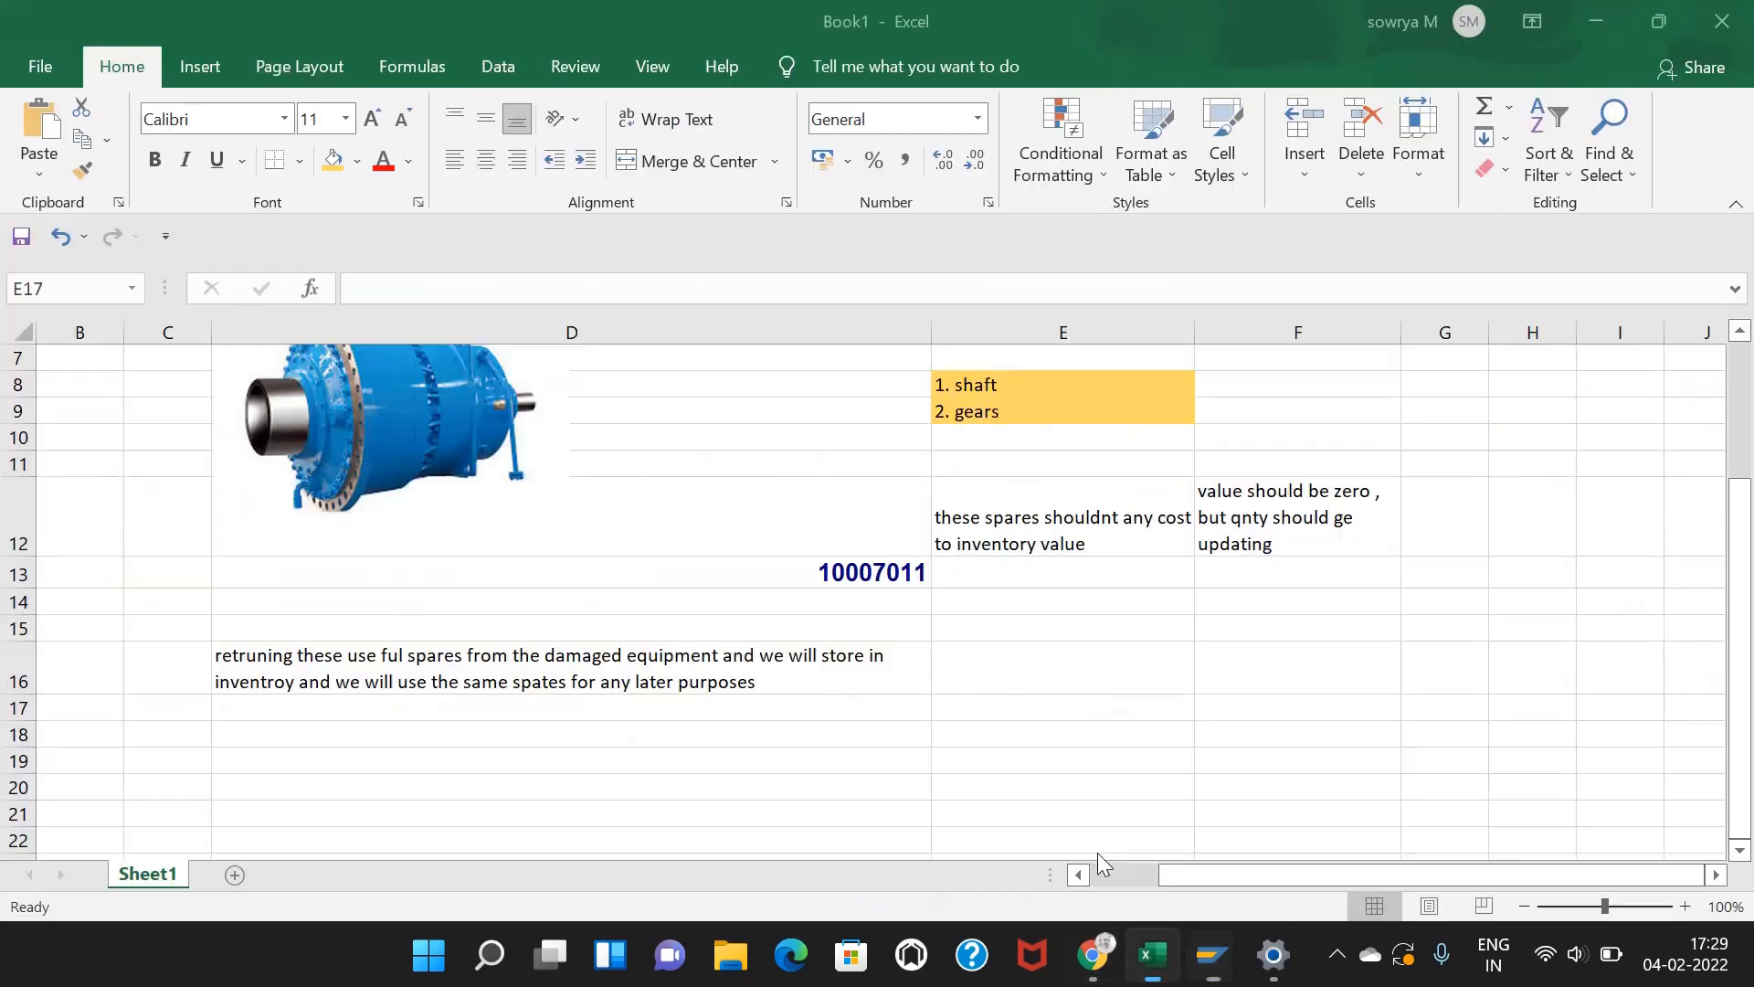
click(670, 526)
scroll(671, 525, up, 2)
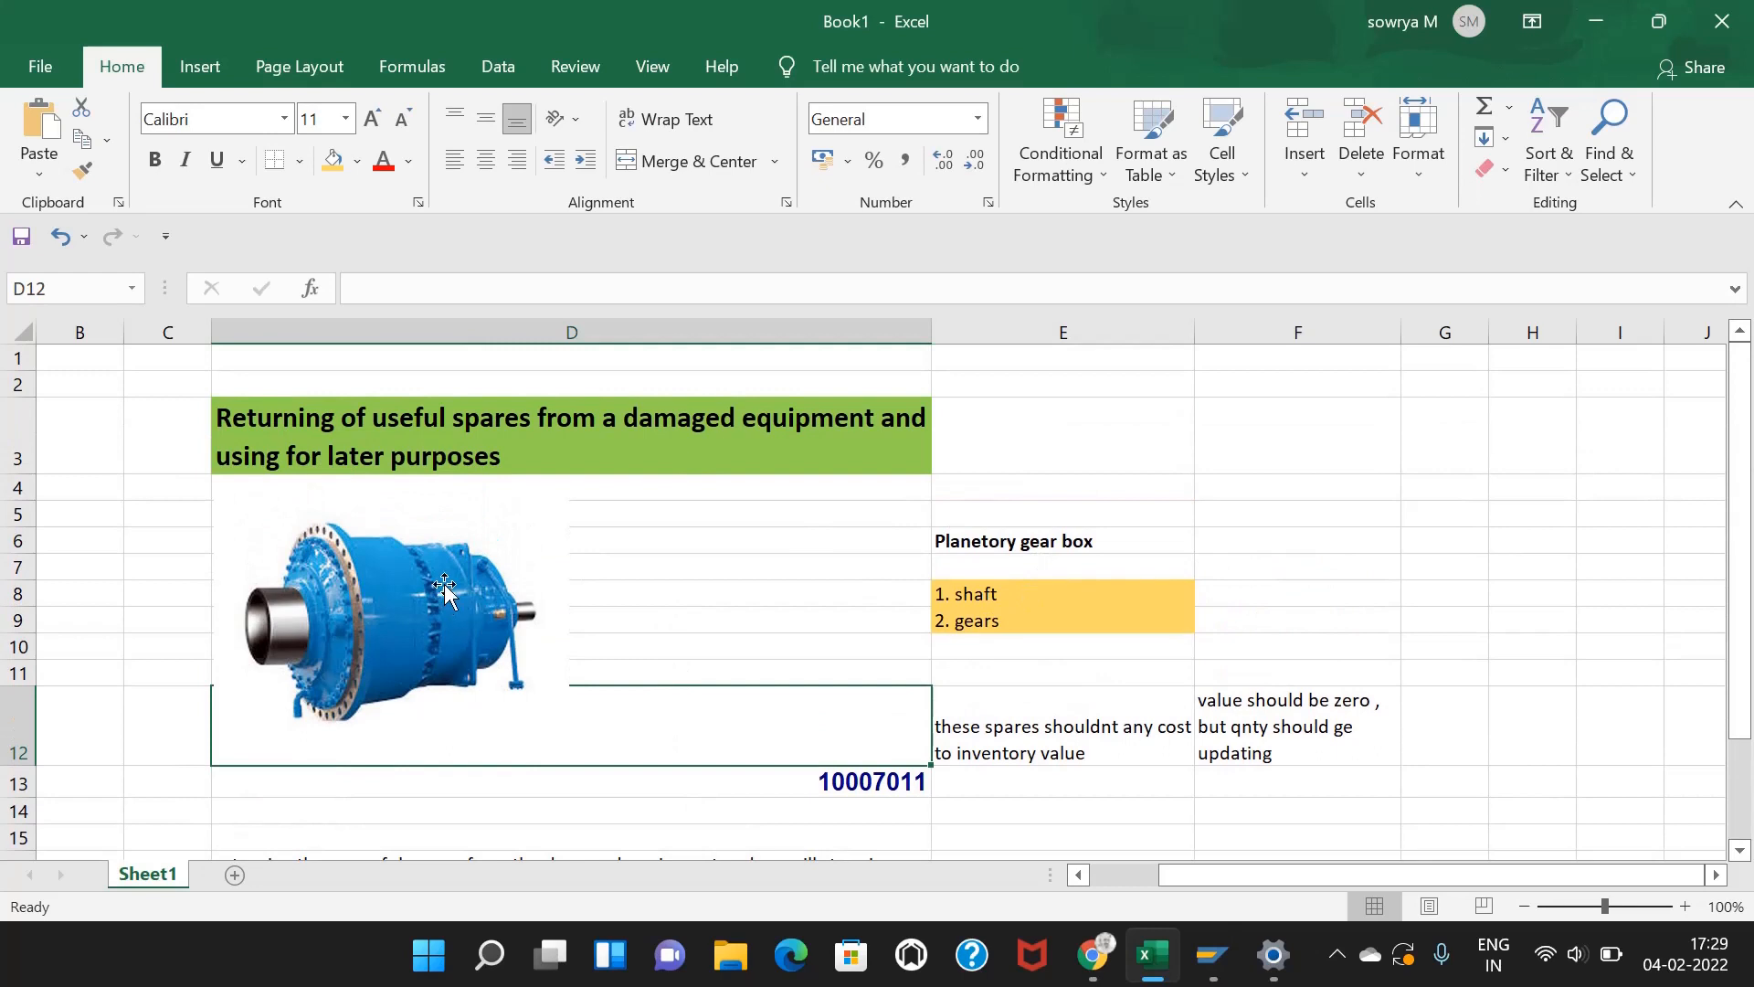
click(464, 566)
click(746, 567)
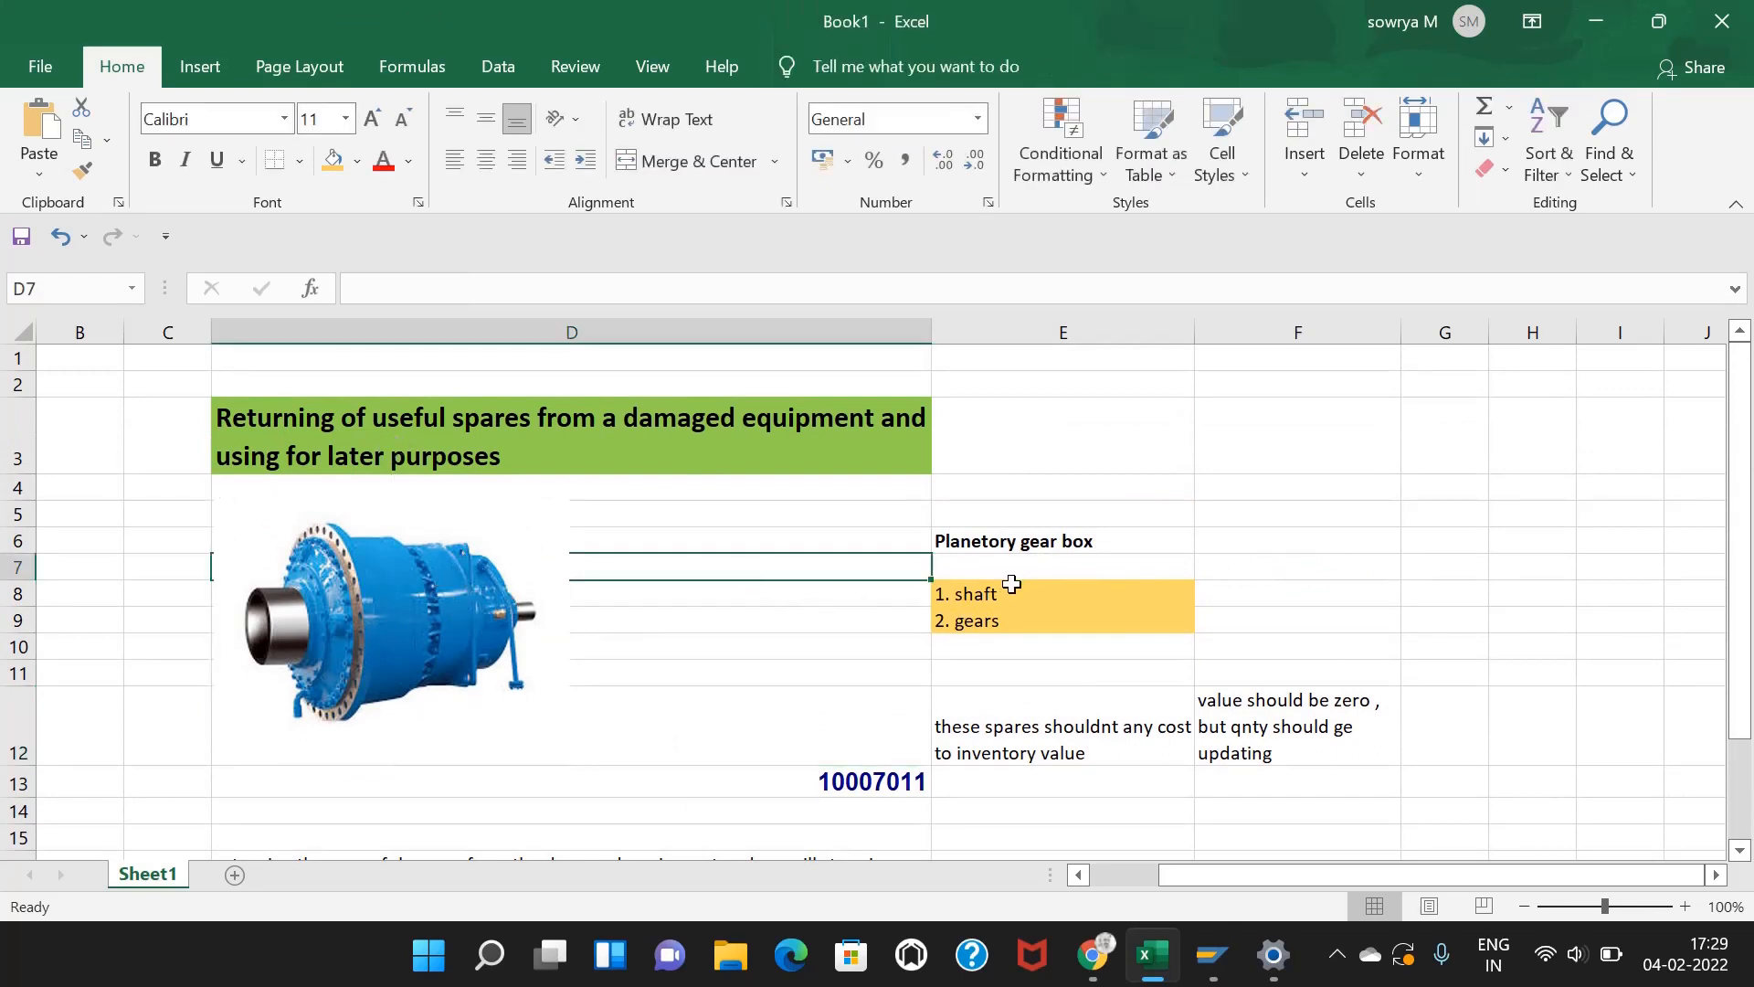
click(1002, 592)
drag(1002, 592, 1002, 615)
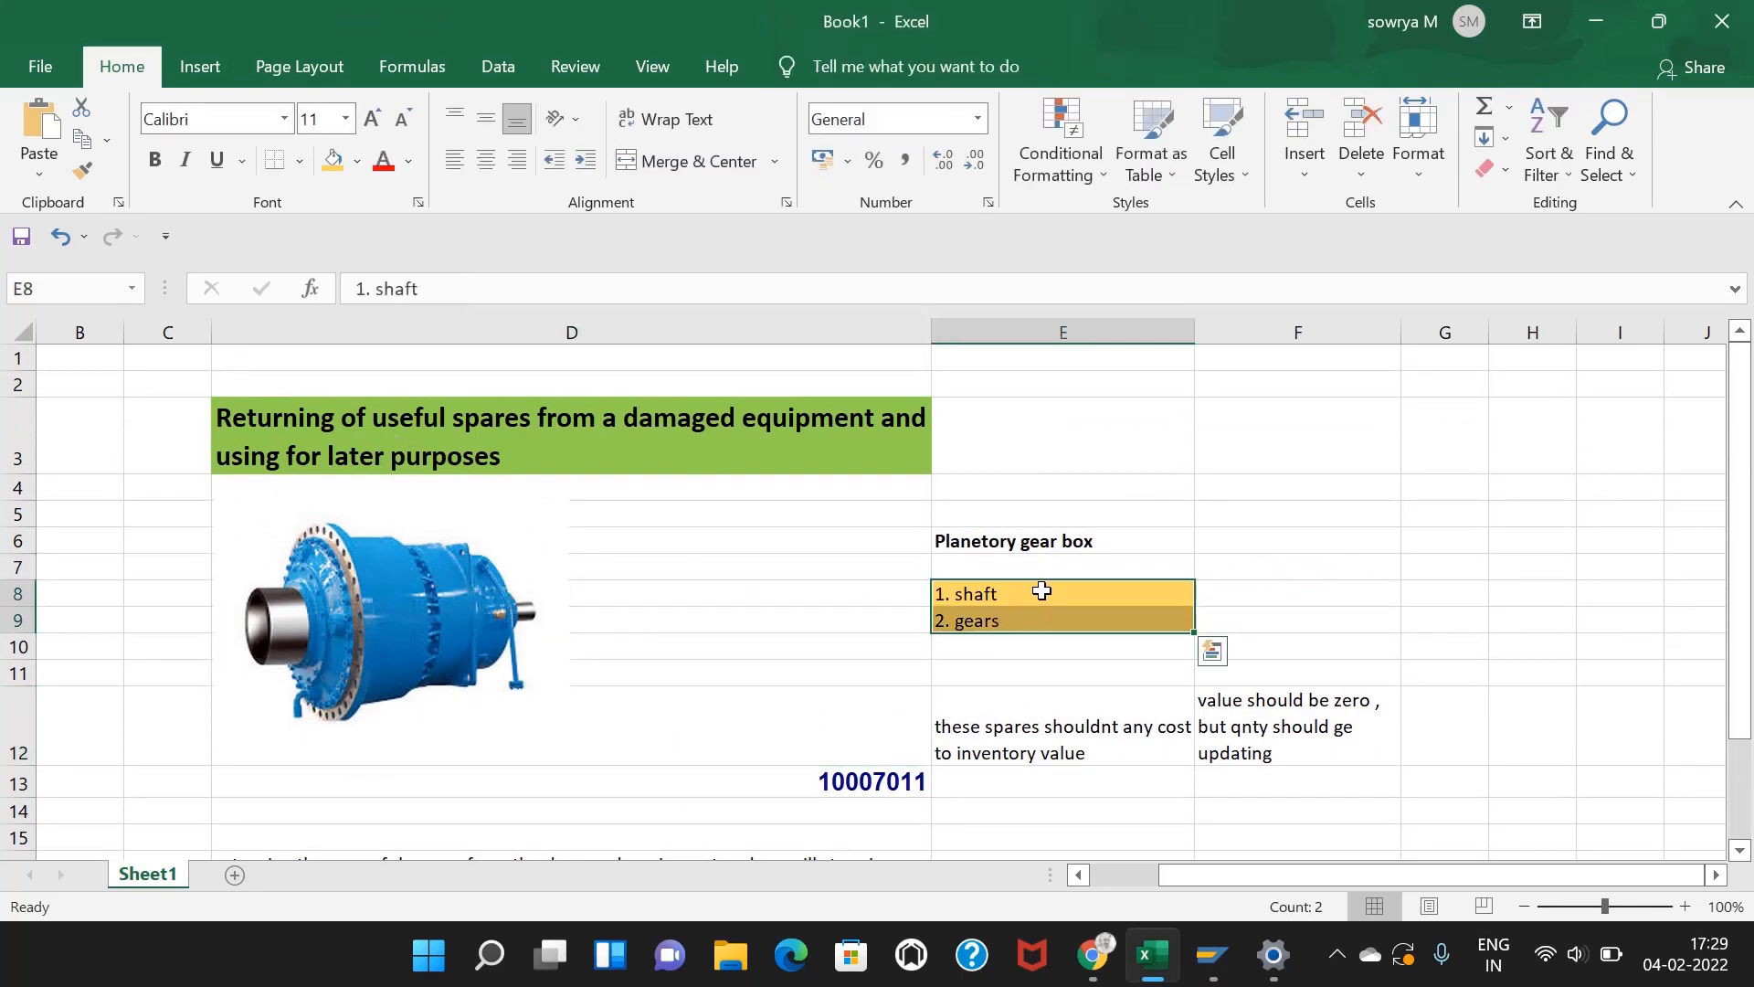
click(1009, 621)
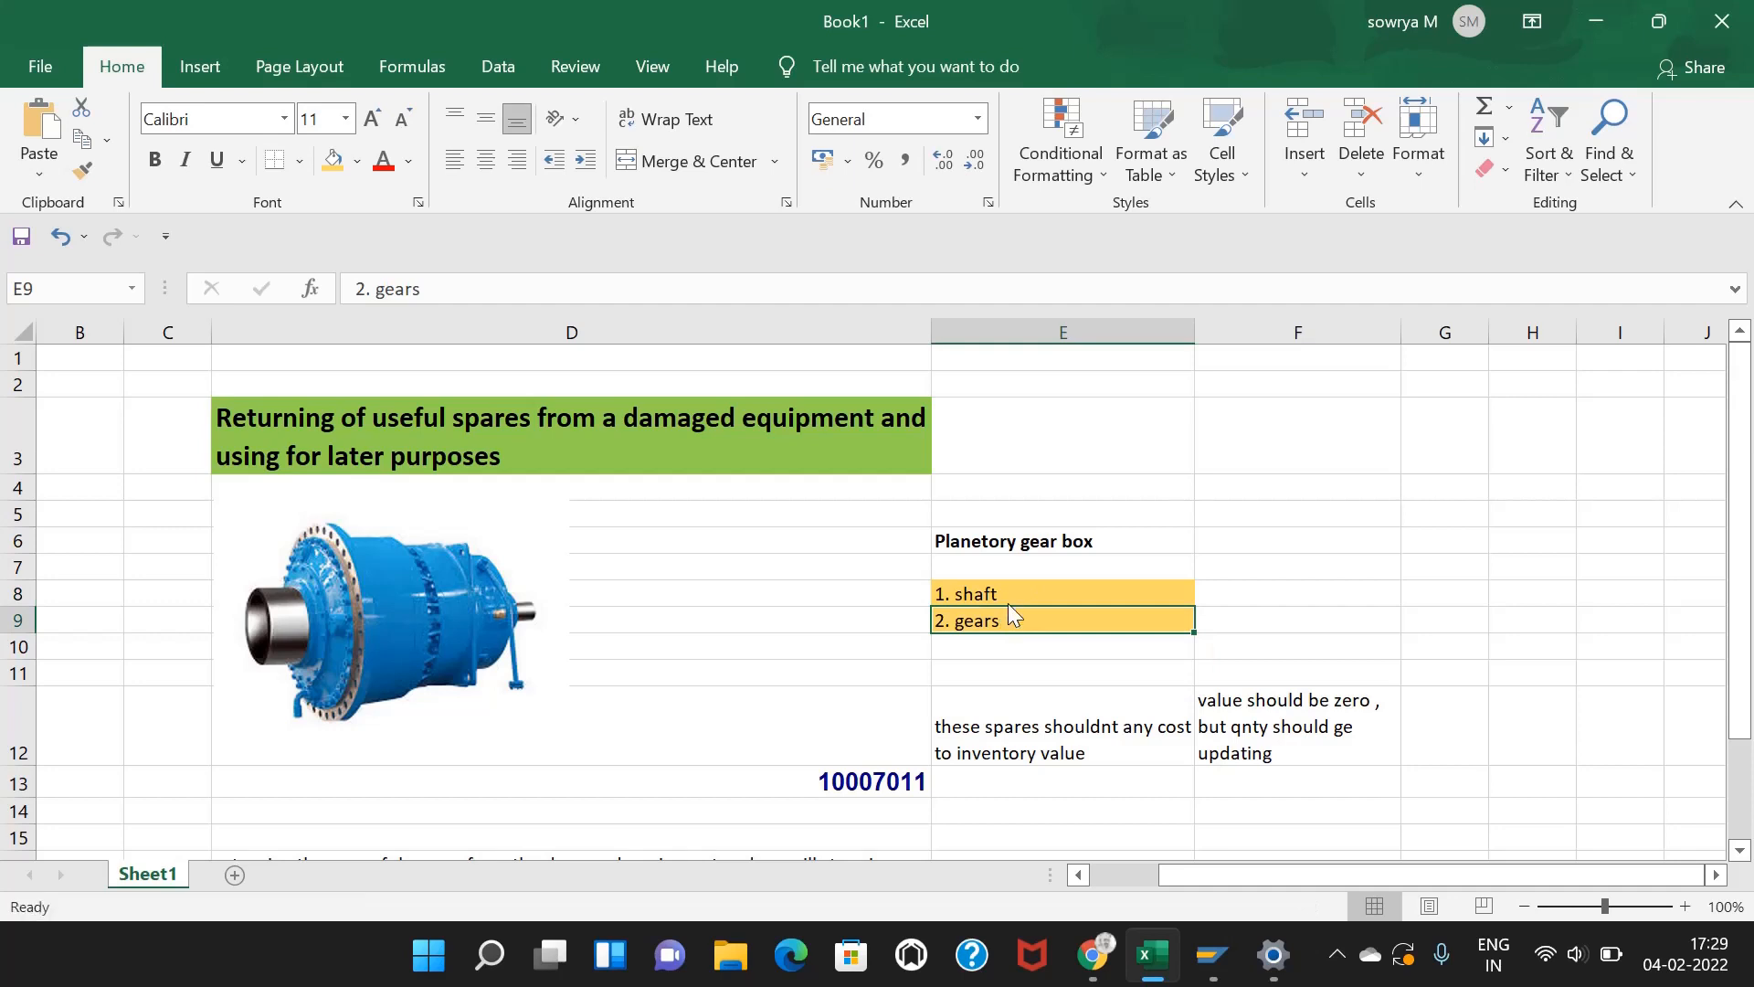
click(1007, 595)
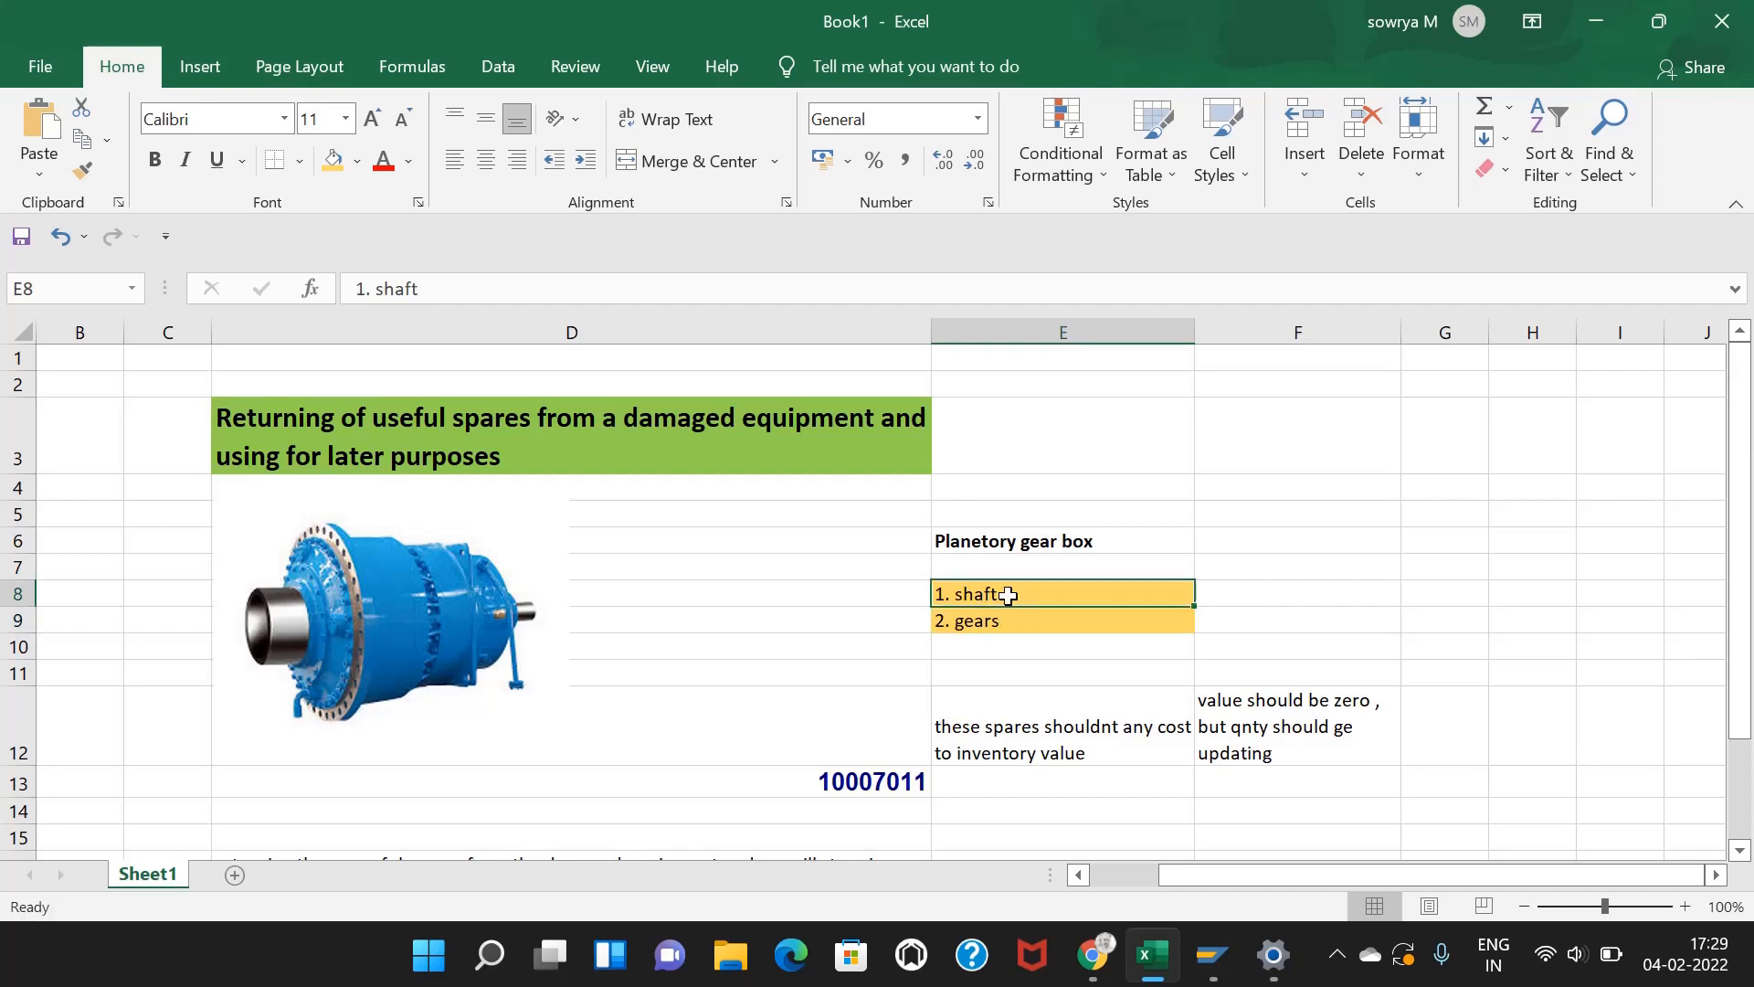
click(983, 624)
click(1005, 595)
click(1005, 621)
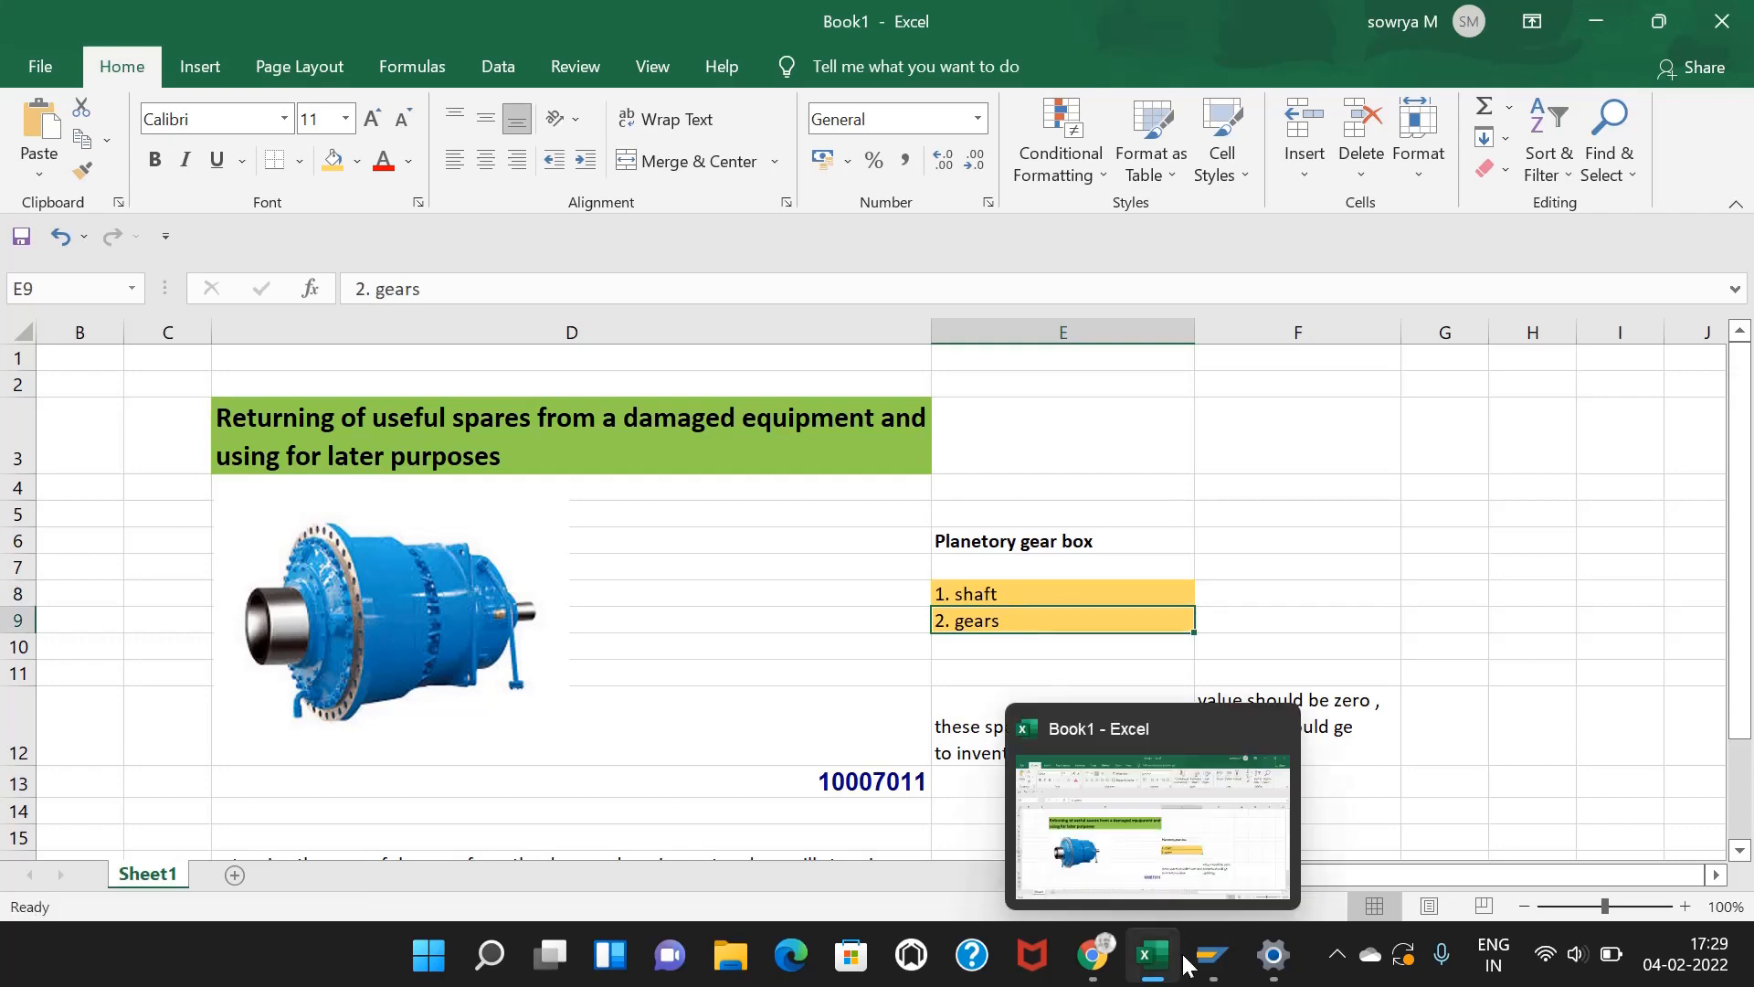
mouse_move(1217, 941)
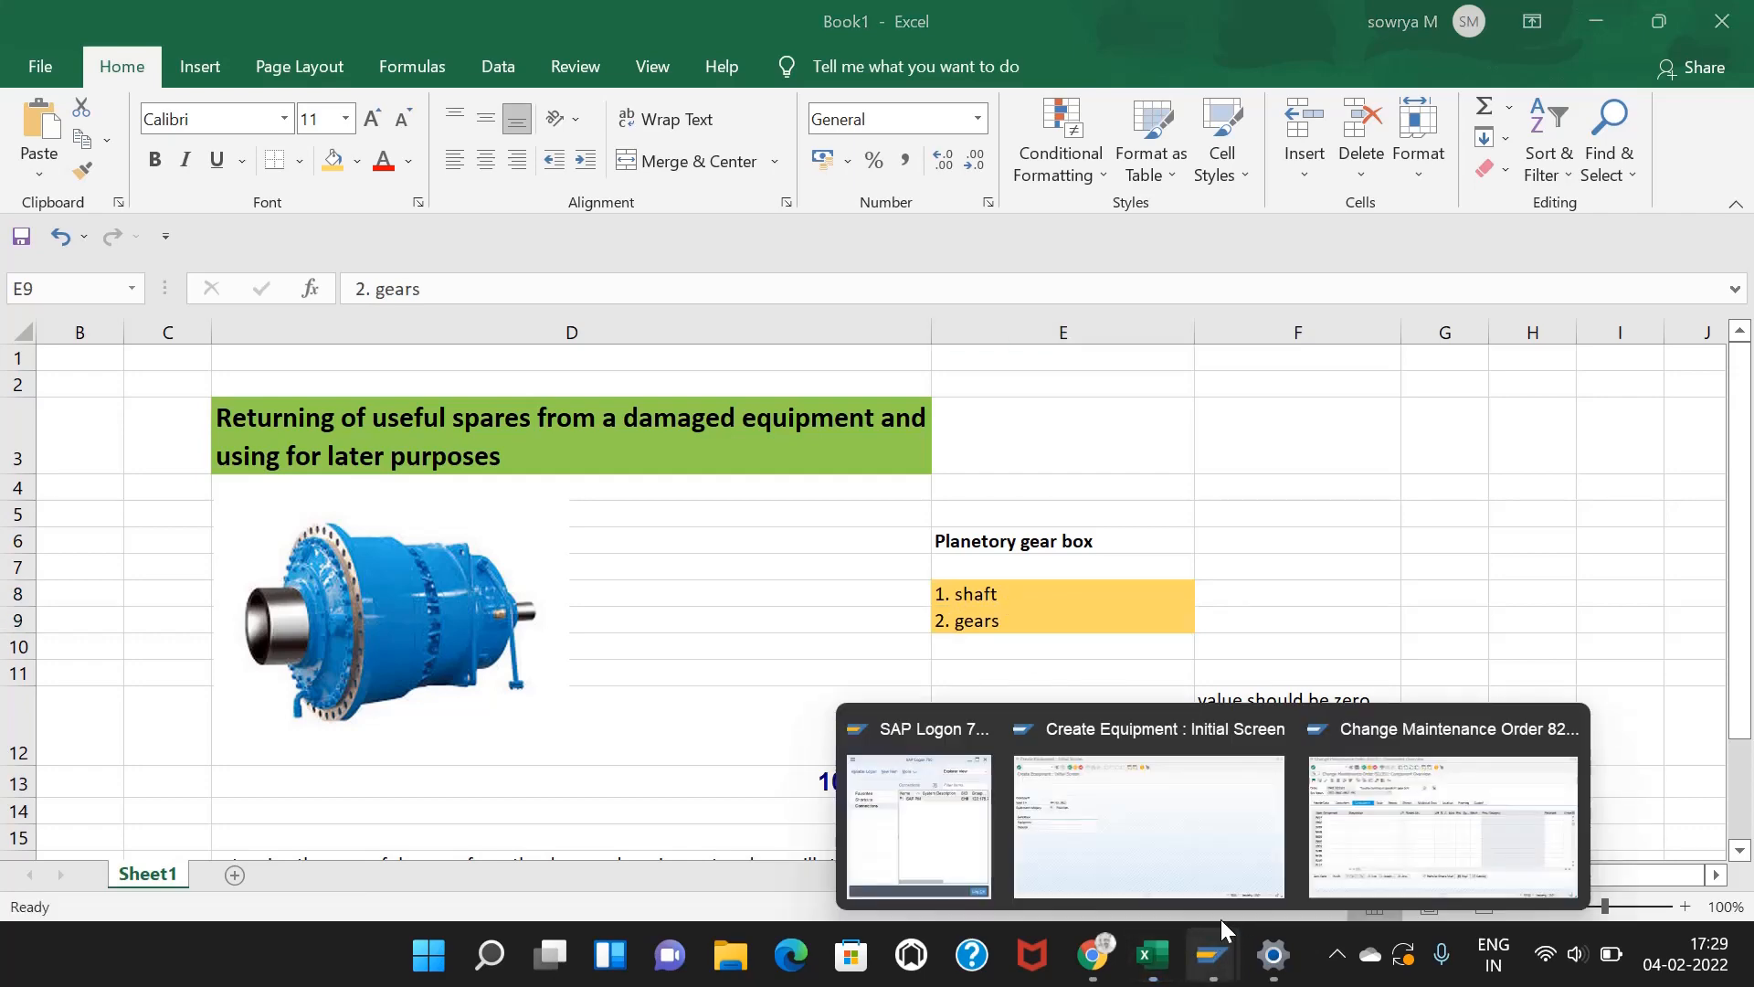
click(1388, 833)
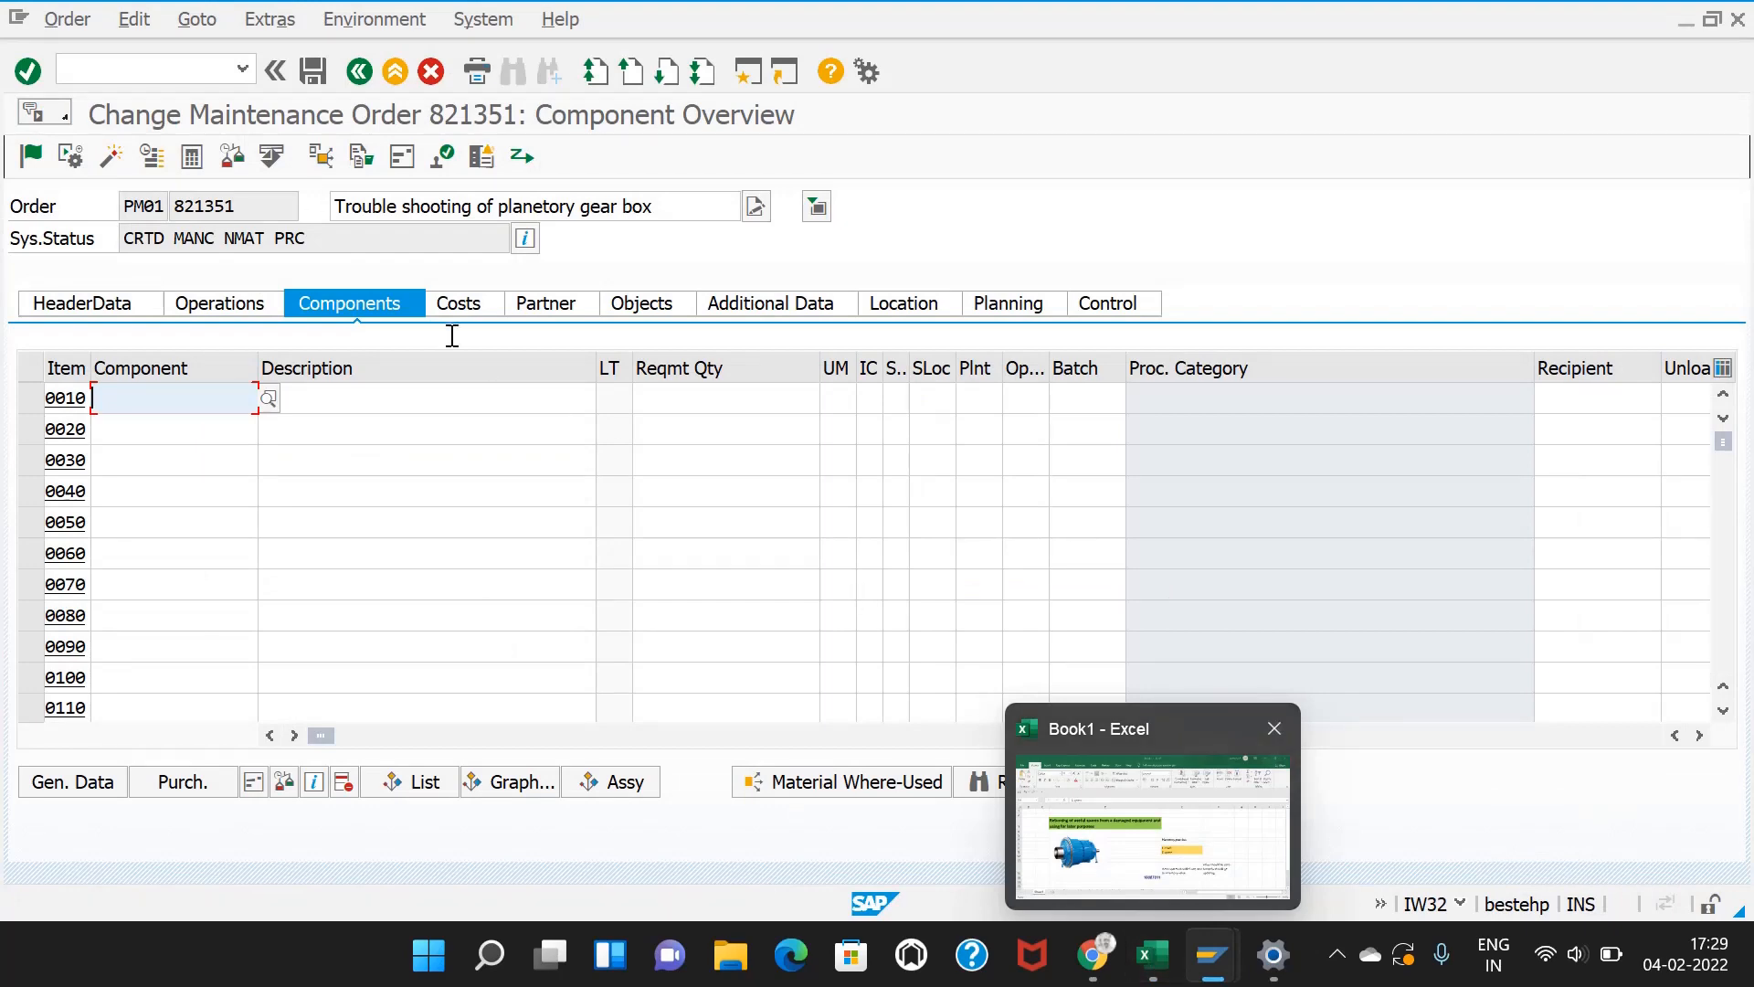
click(191, 72)
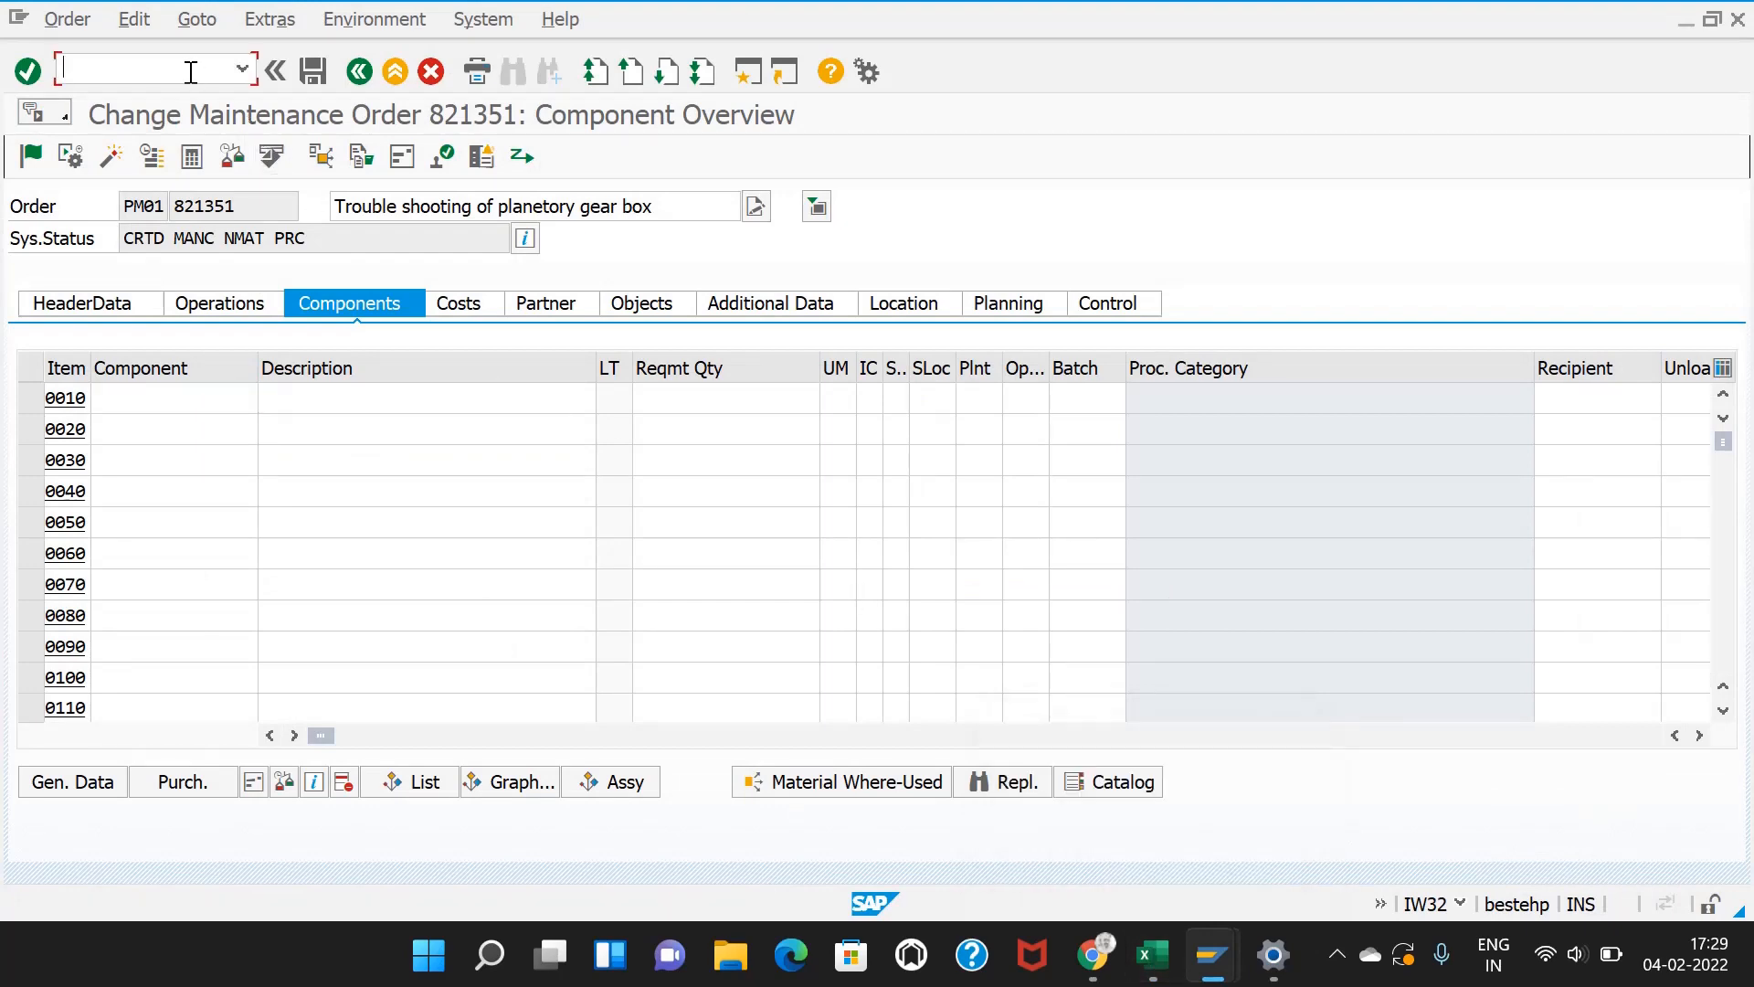
Step: Return to the Excel workbook and review the notes on inventory value and quantity updating in cells E12 and F12
click(1152, 955)
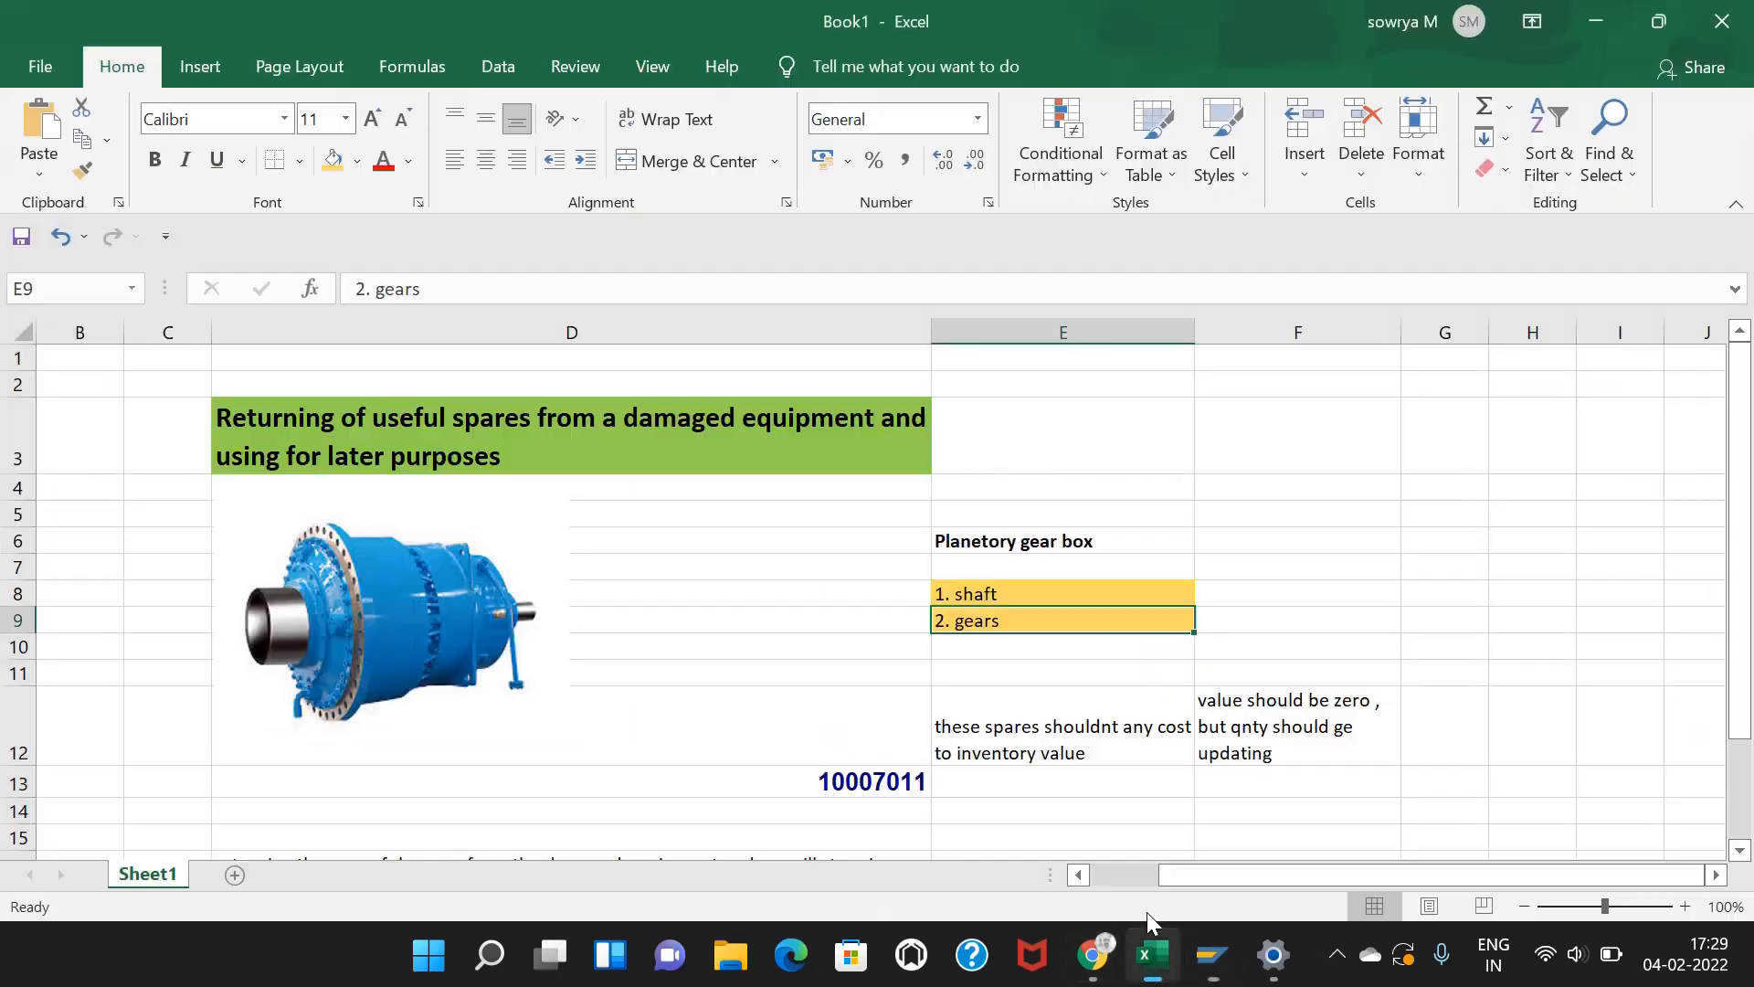
click(1253, 728)
click(1134, 728)
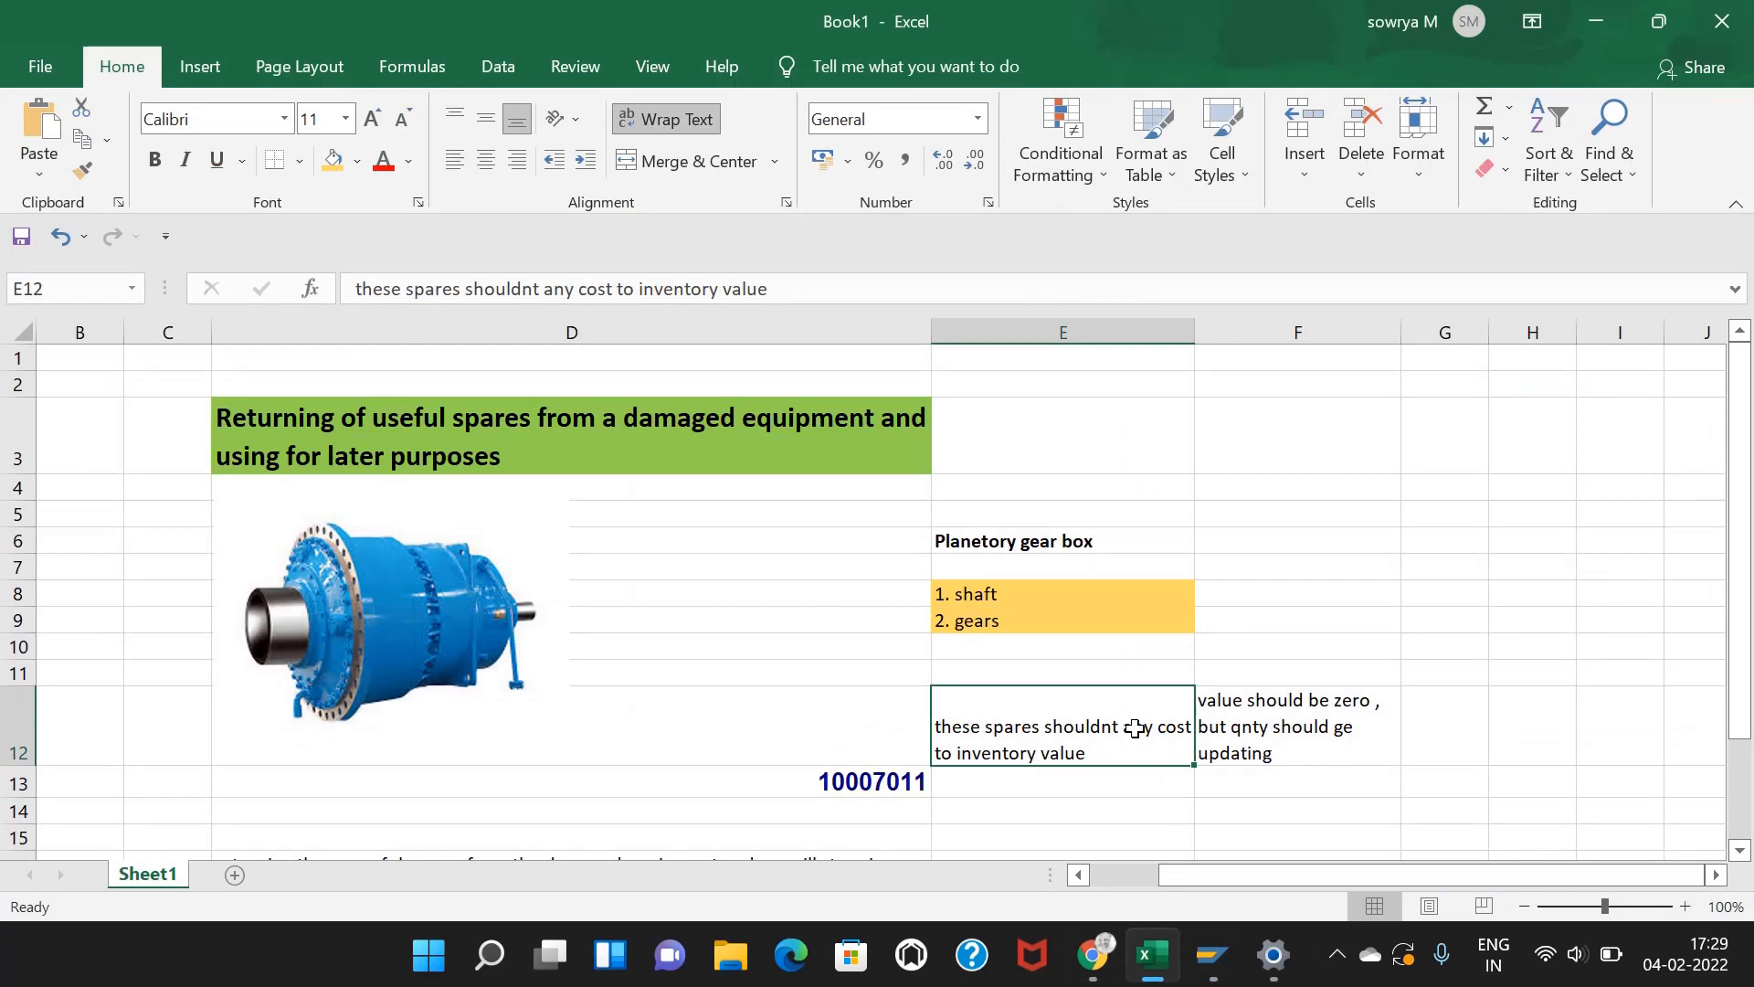
scroll(1135, 728, down, 1)
click(1293, 585)
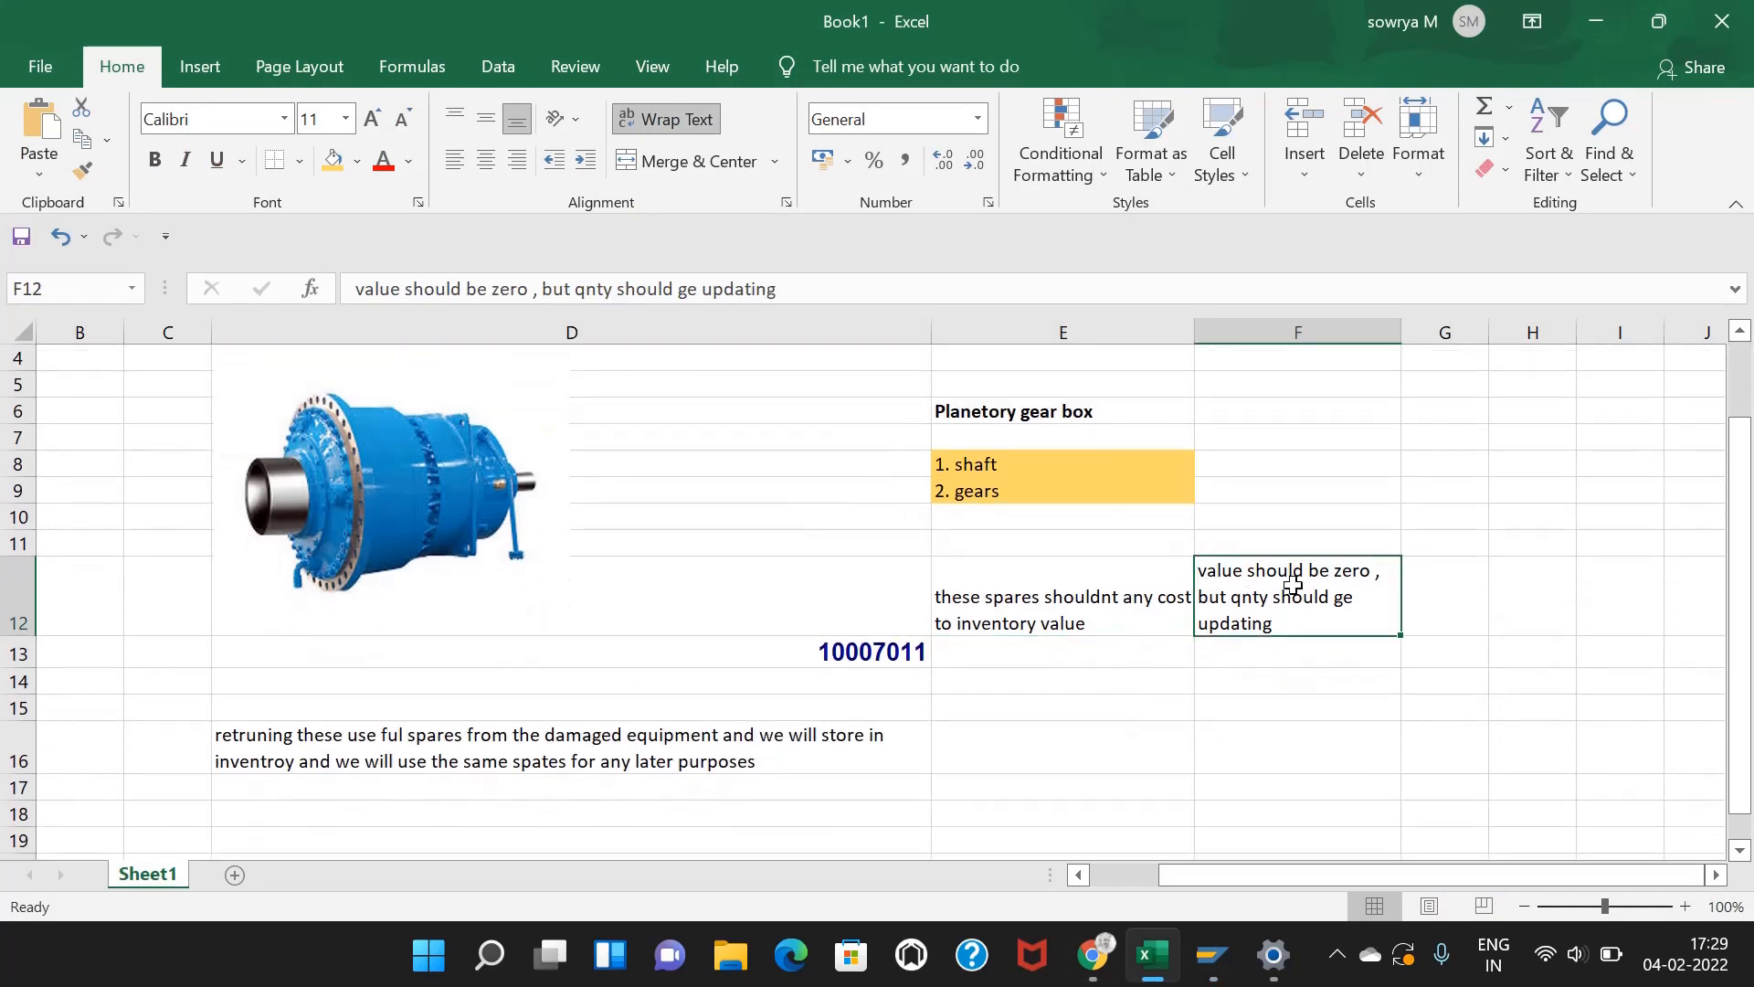
click(1163, 732)
click(1208, 621)
Step: Enter the note "NLAG - mat type" in cell F8, beside the shaft entry
scroll(1245, 673, up, 1)
click(1252, 599)
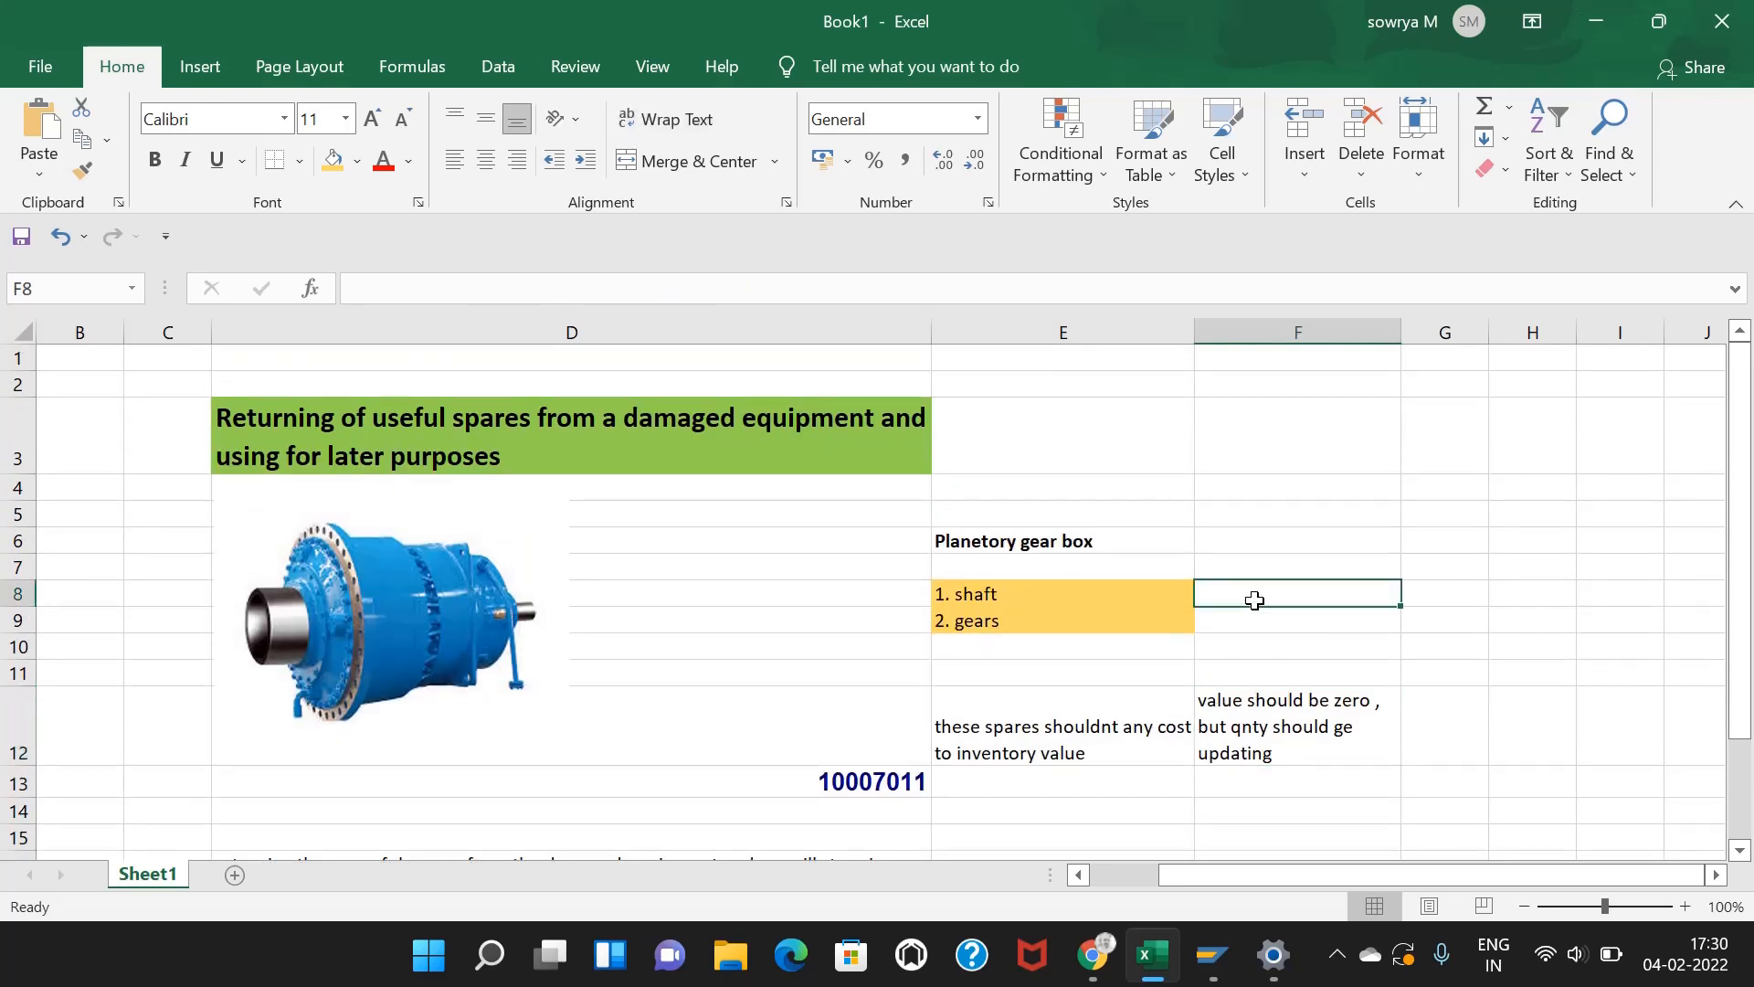
text(NLAG -)
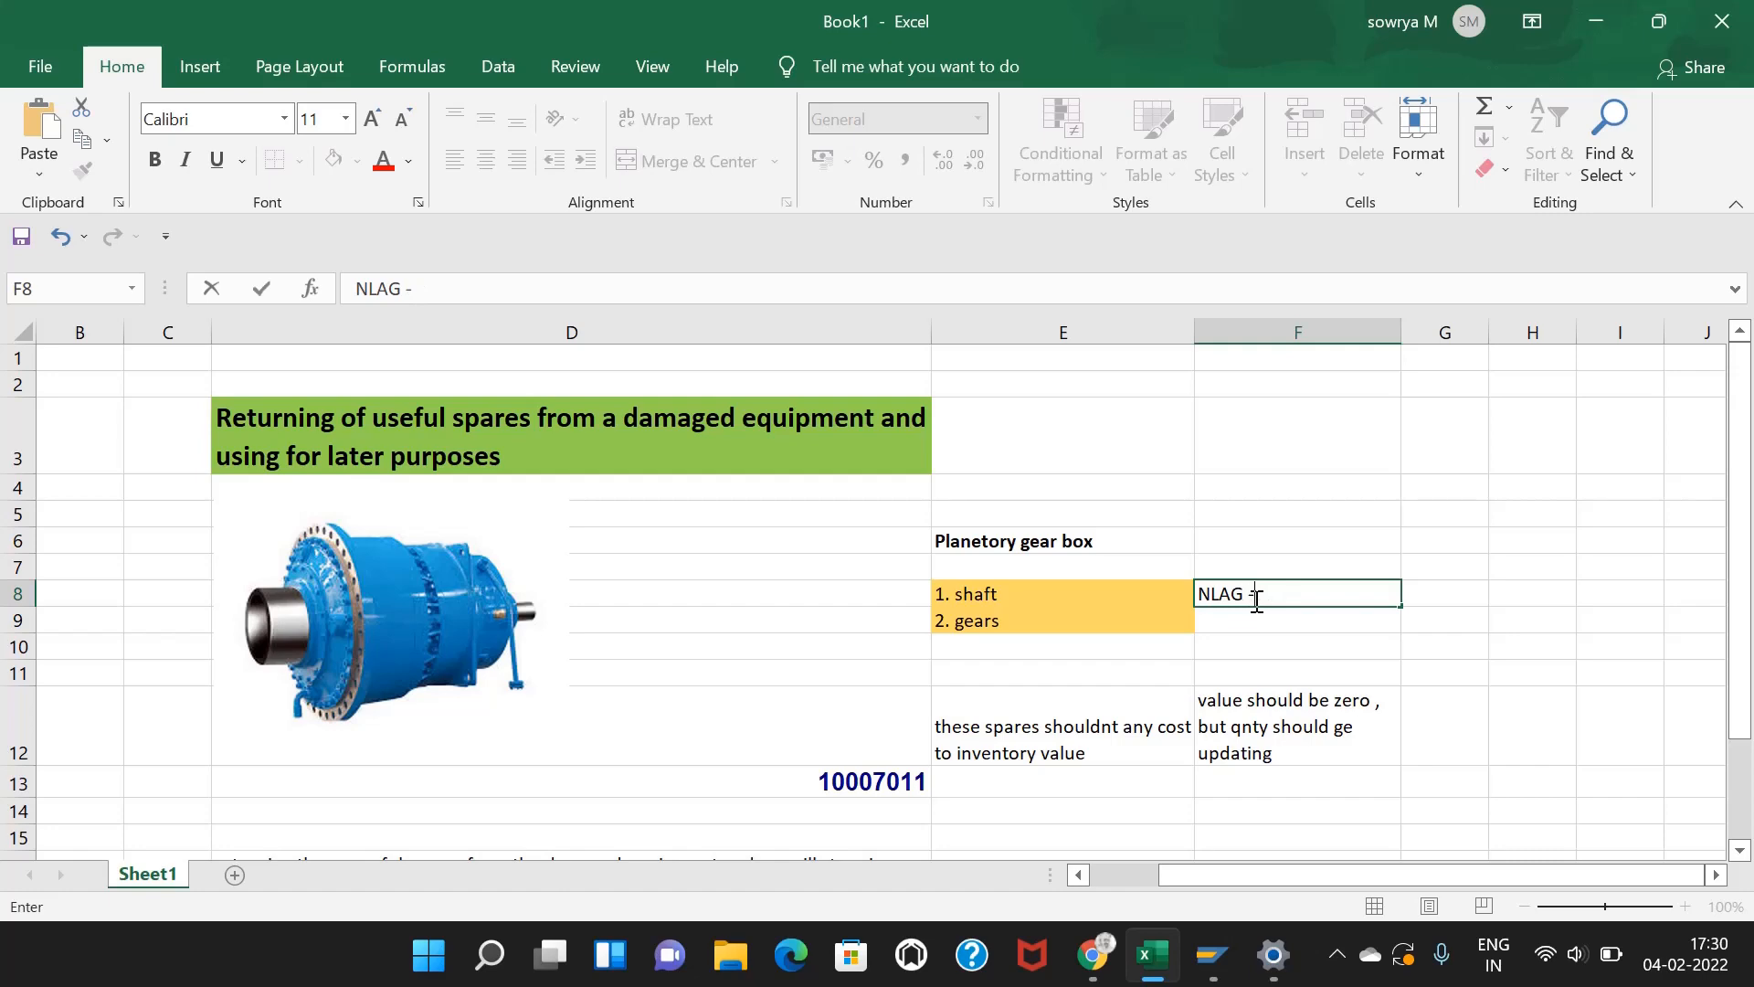
text( mat type)
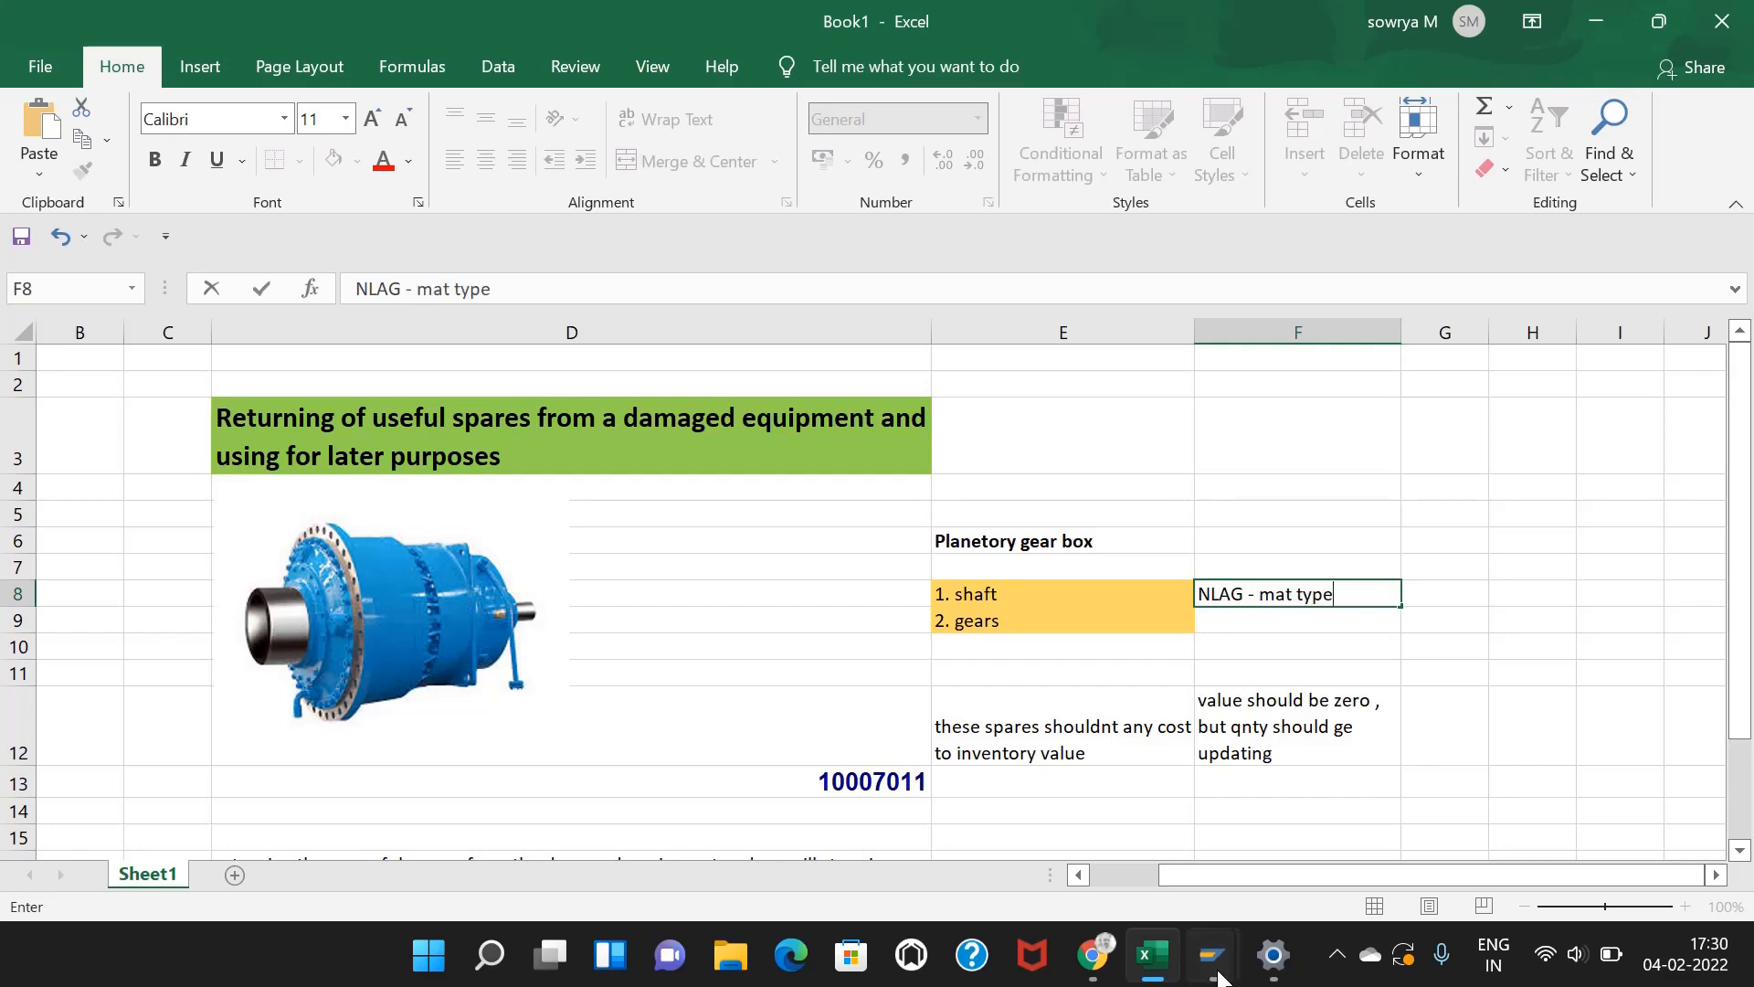
Step: Switch back to SAP, save the maintenance order and open transaction OMS2 for material types
mouse_move(1212, 957)
click(1480, 808)
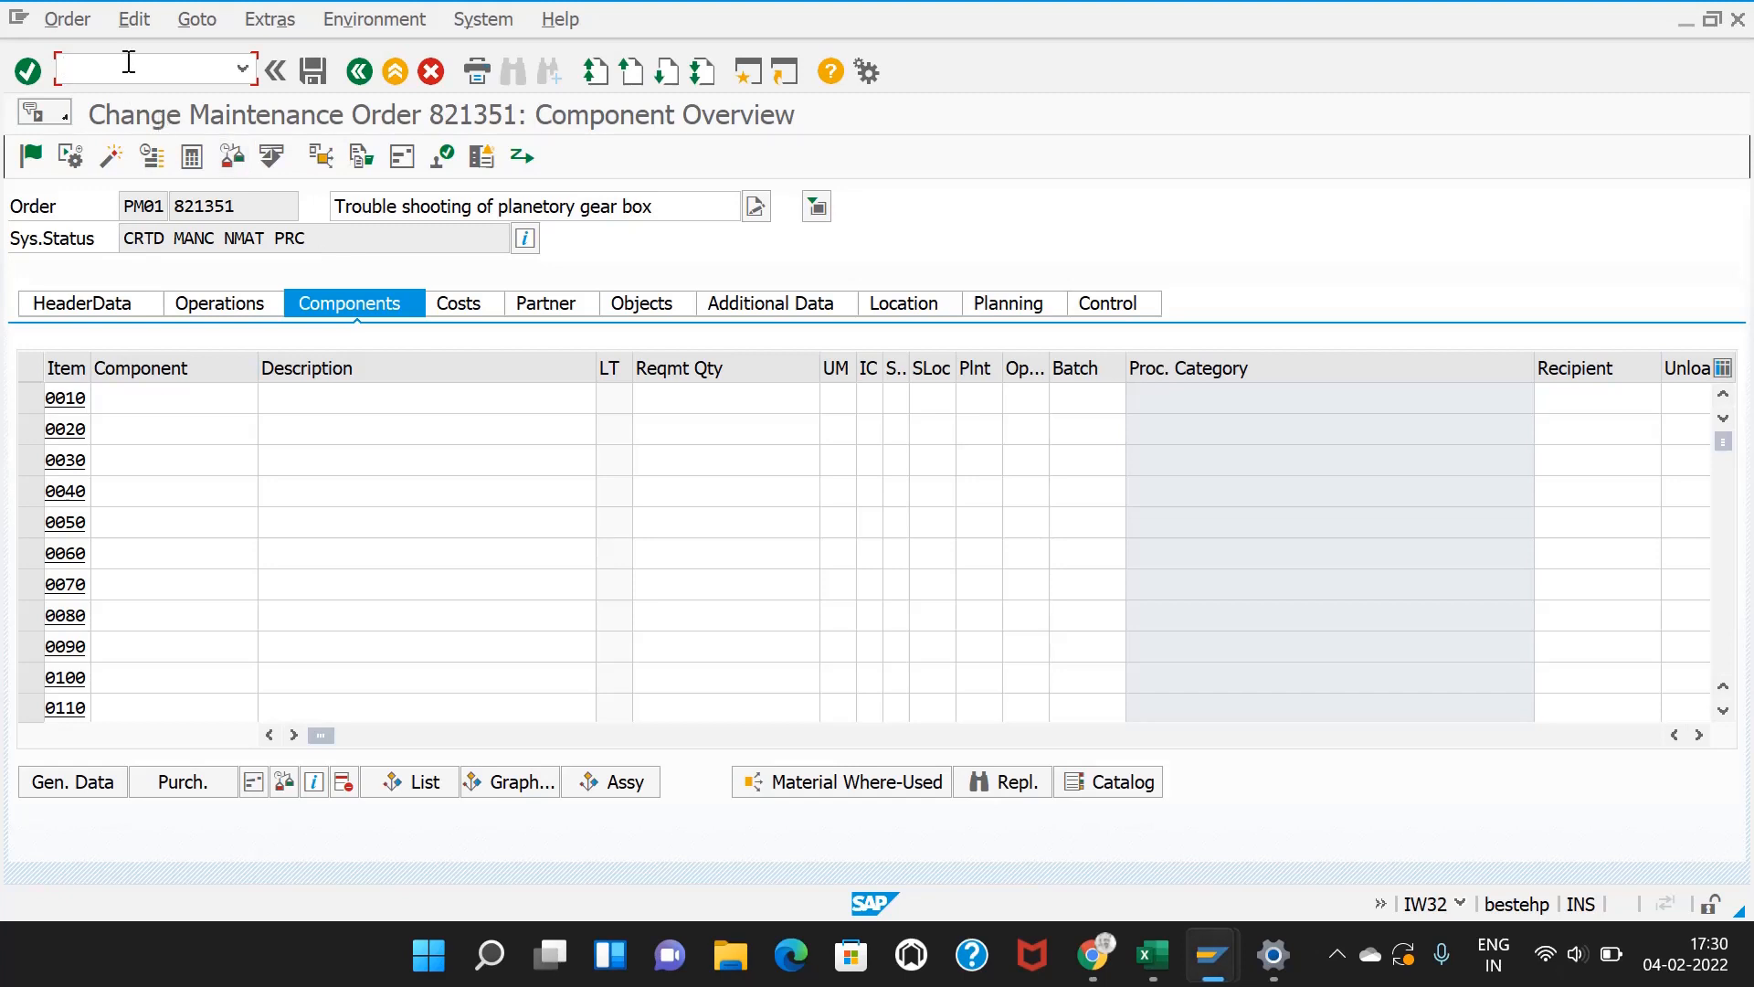
click(313, 70)
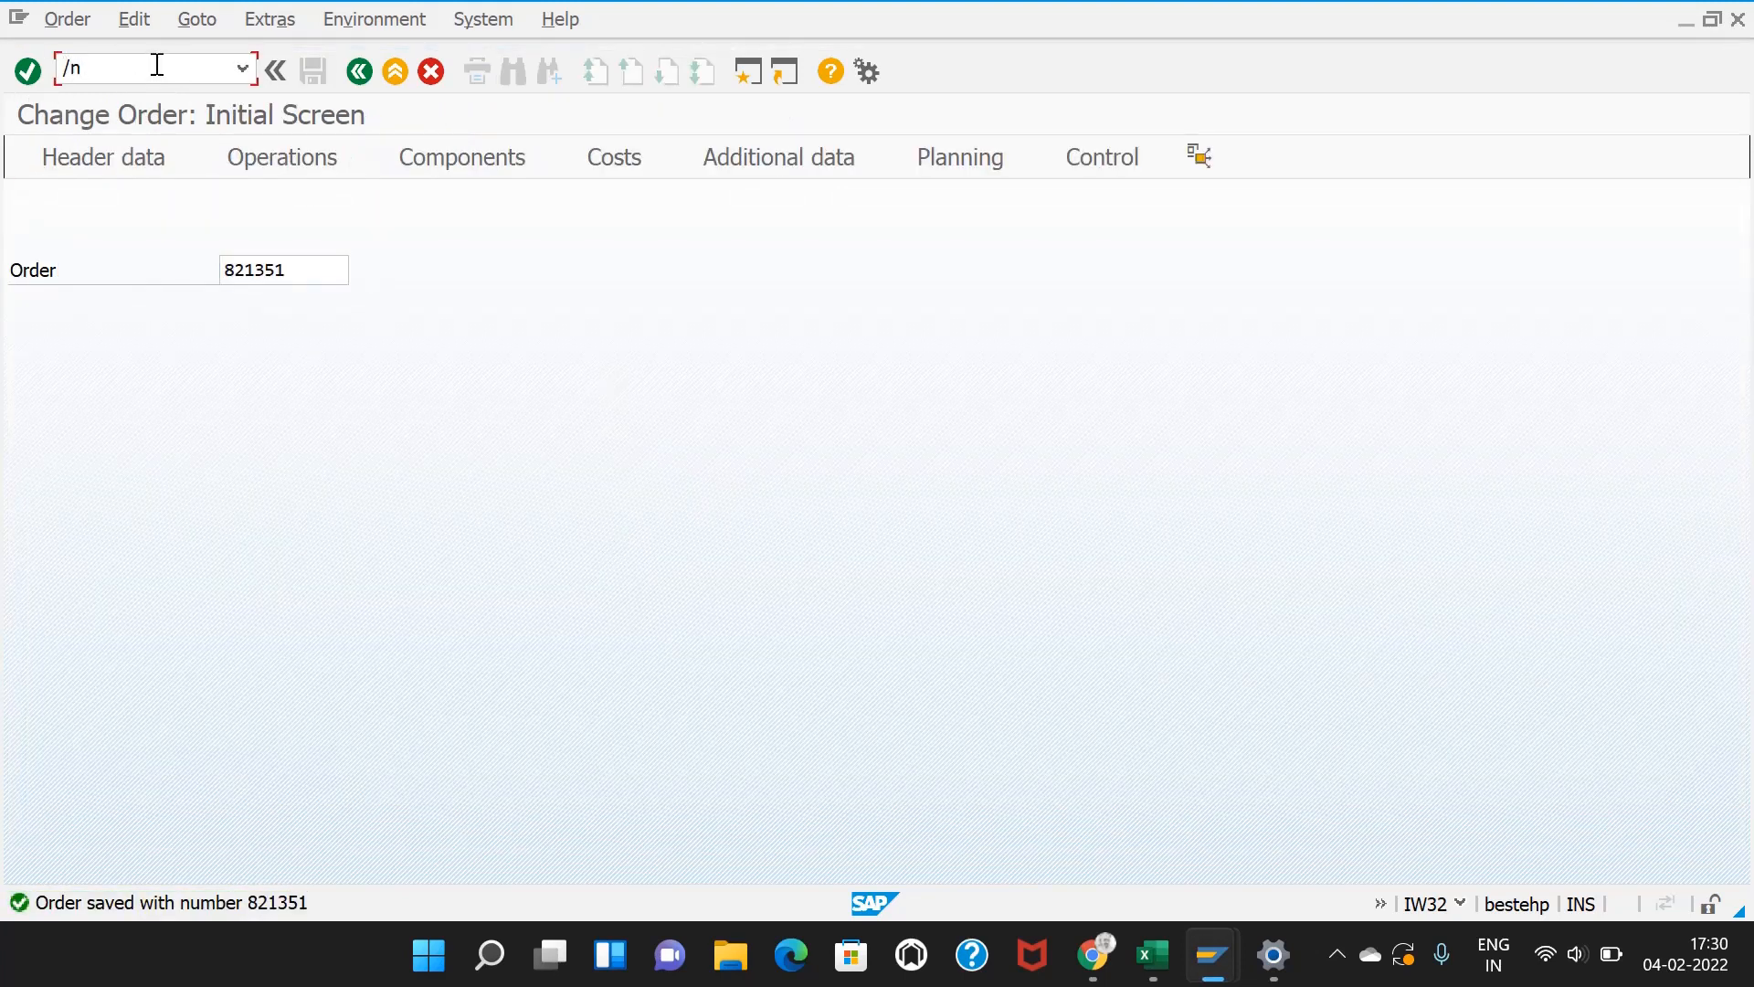
click(157, 65)
text(/noms2)
key(Return)
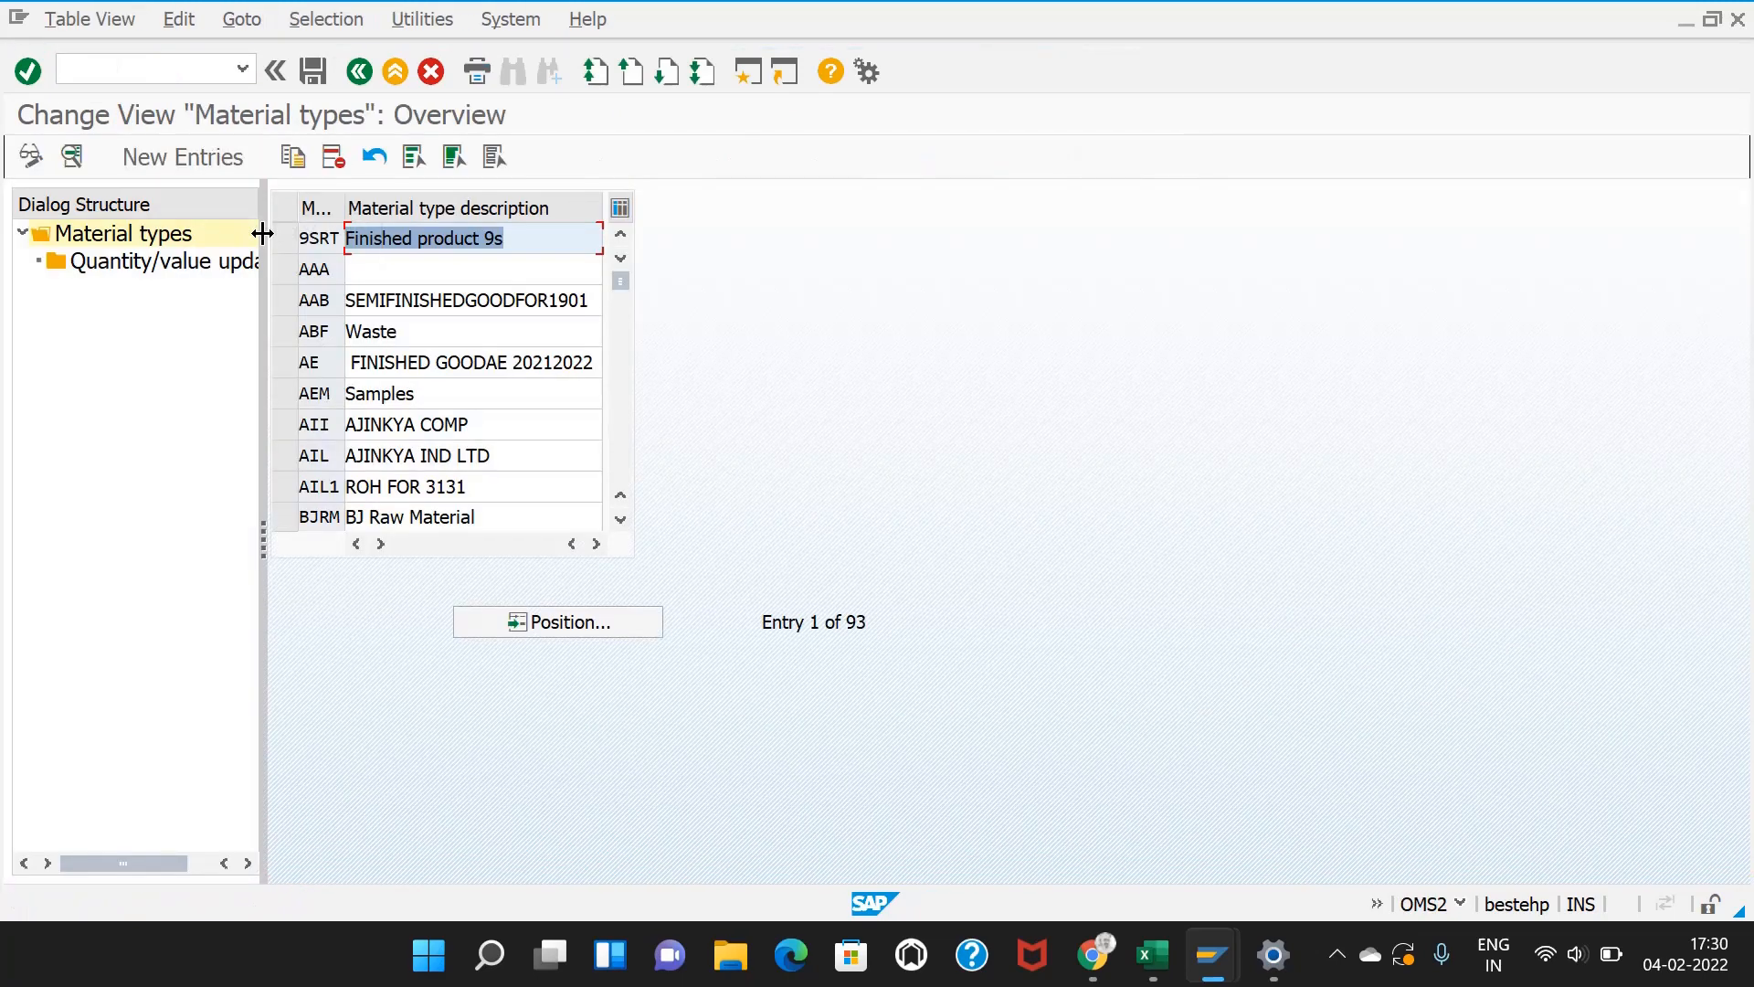
Step: Find material type NLAG in the material types list and open its quantity/value updating settings
click(557, 621)
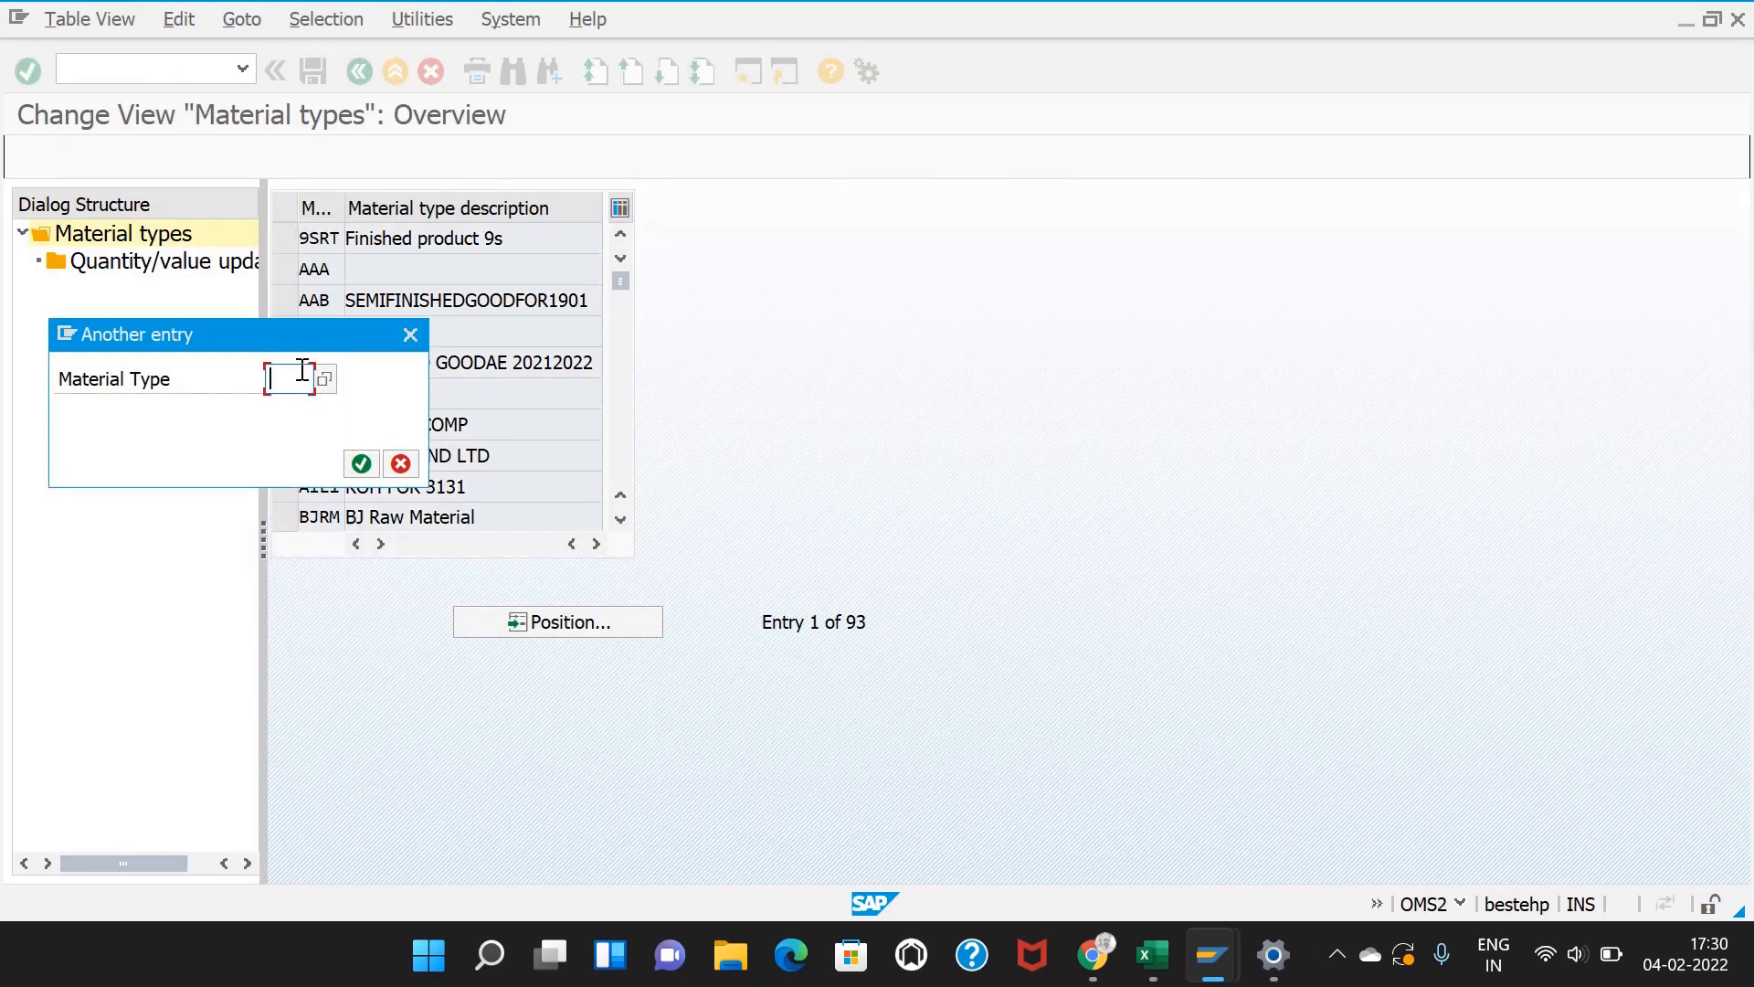
text(NLAG)
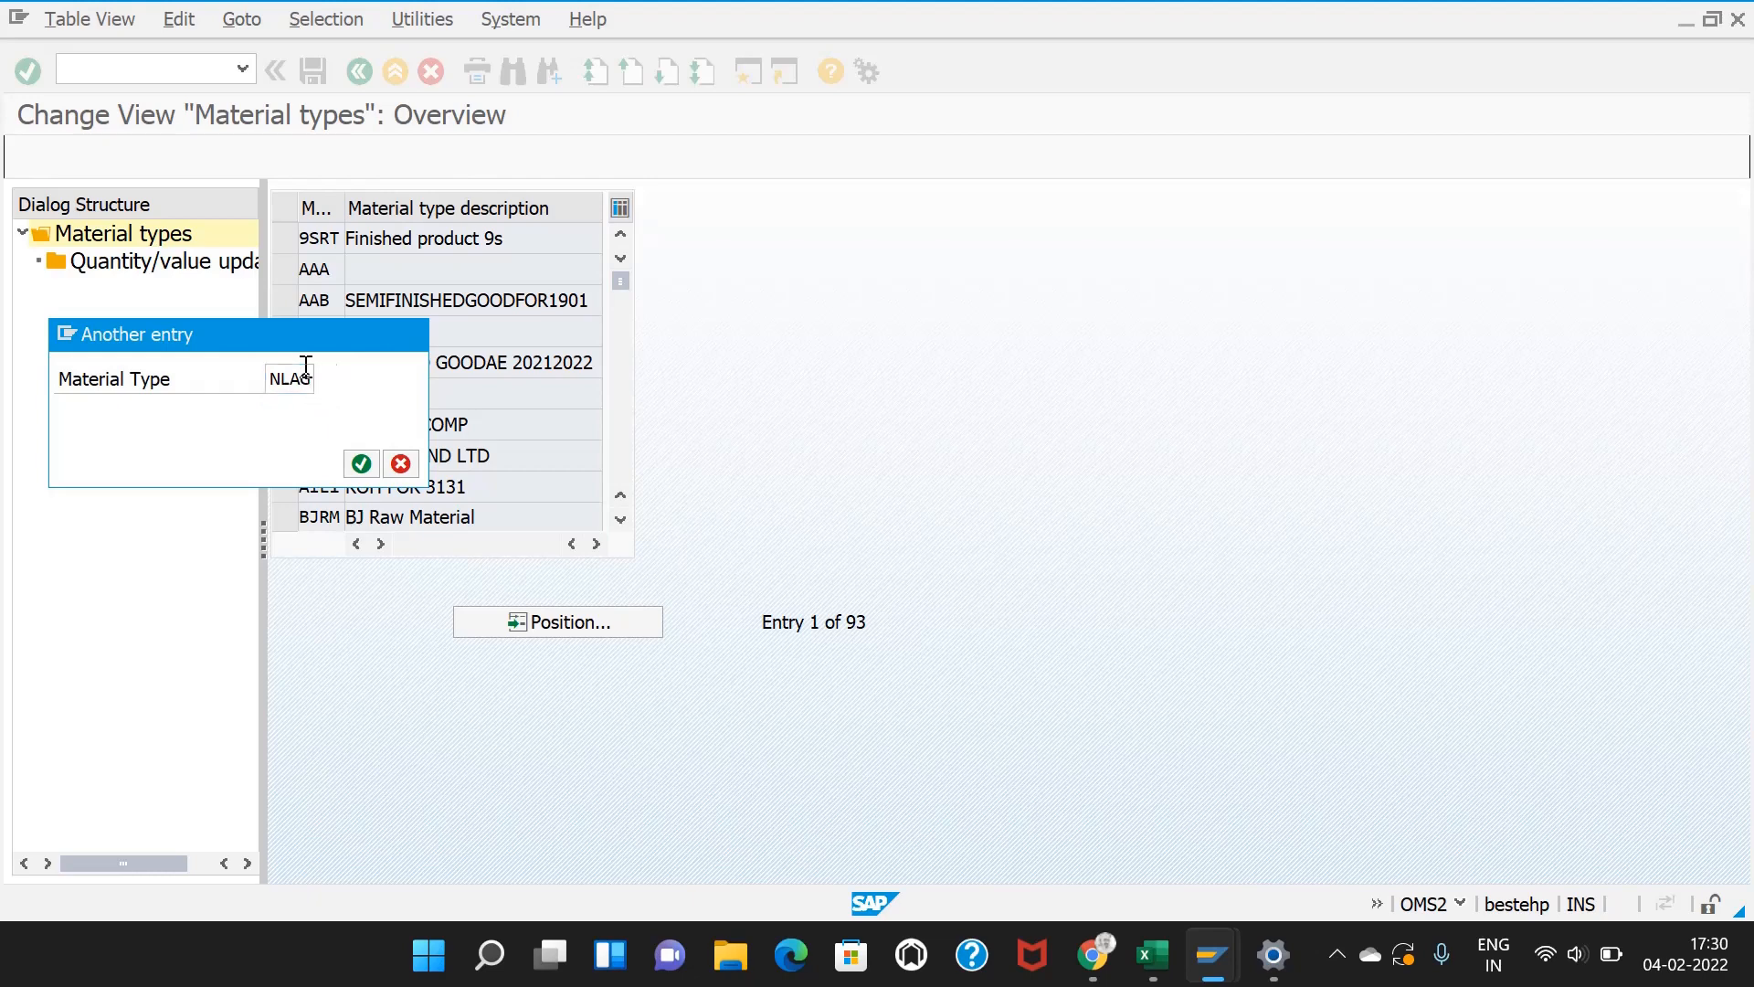
key(Return)
click(284, 238)
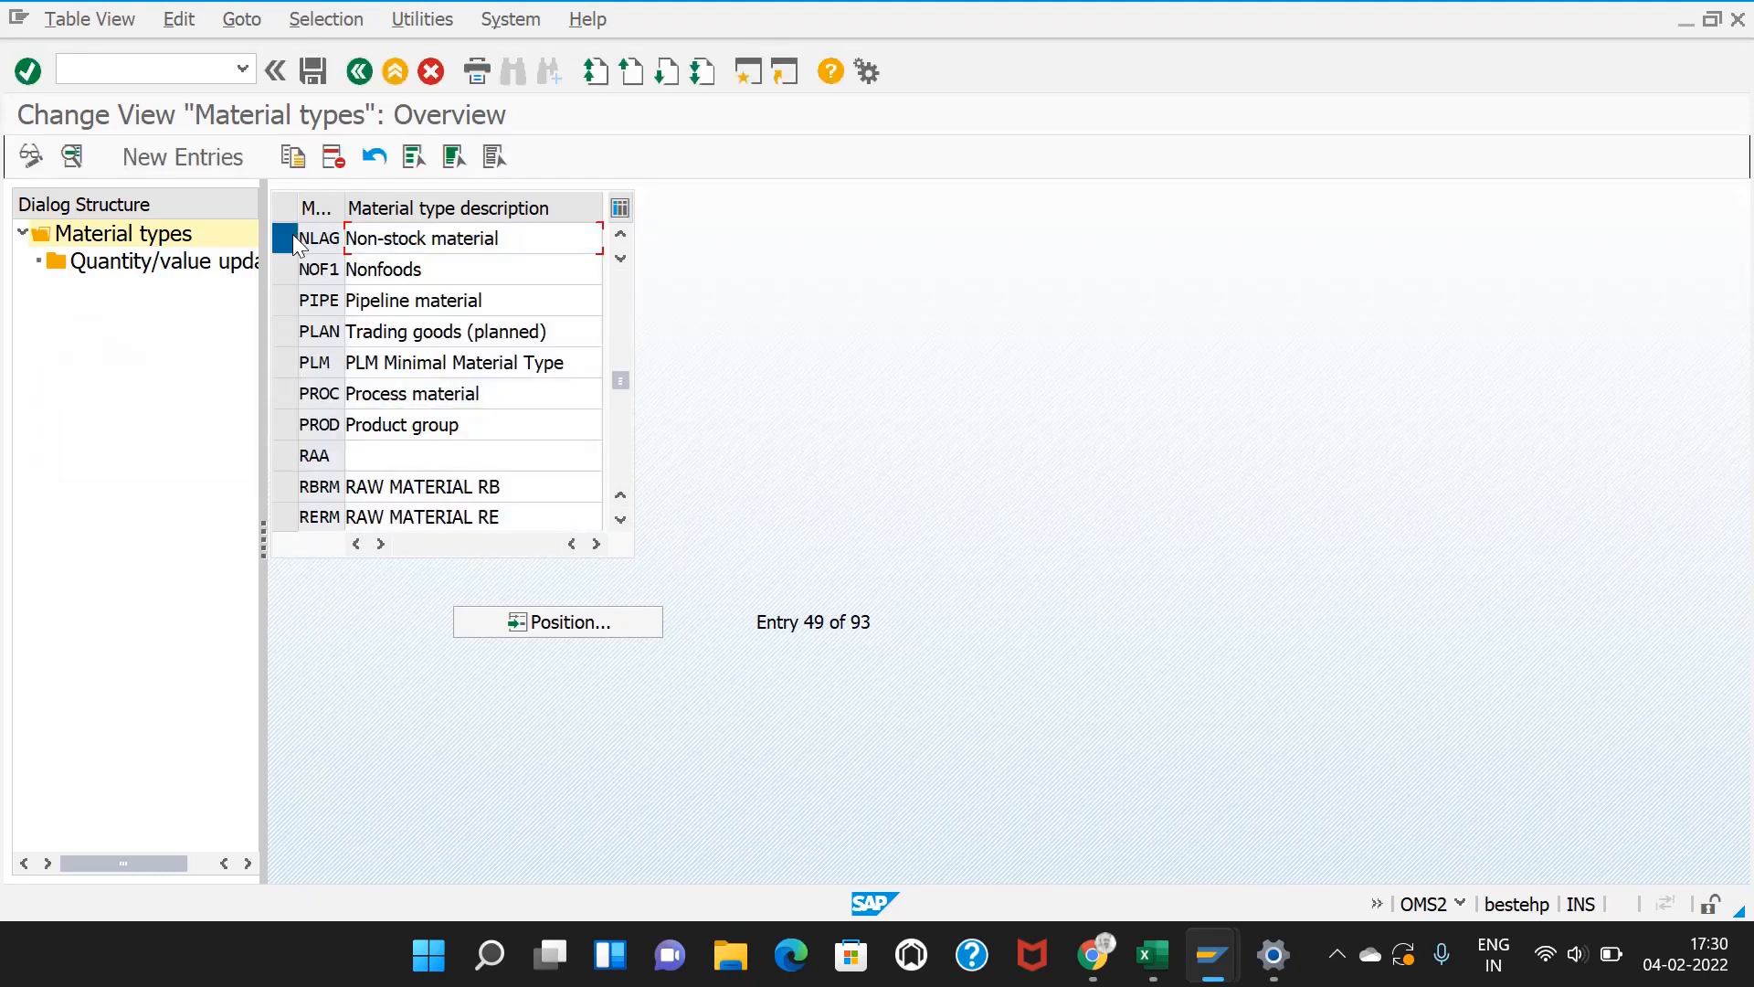
double_click(167, 265)
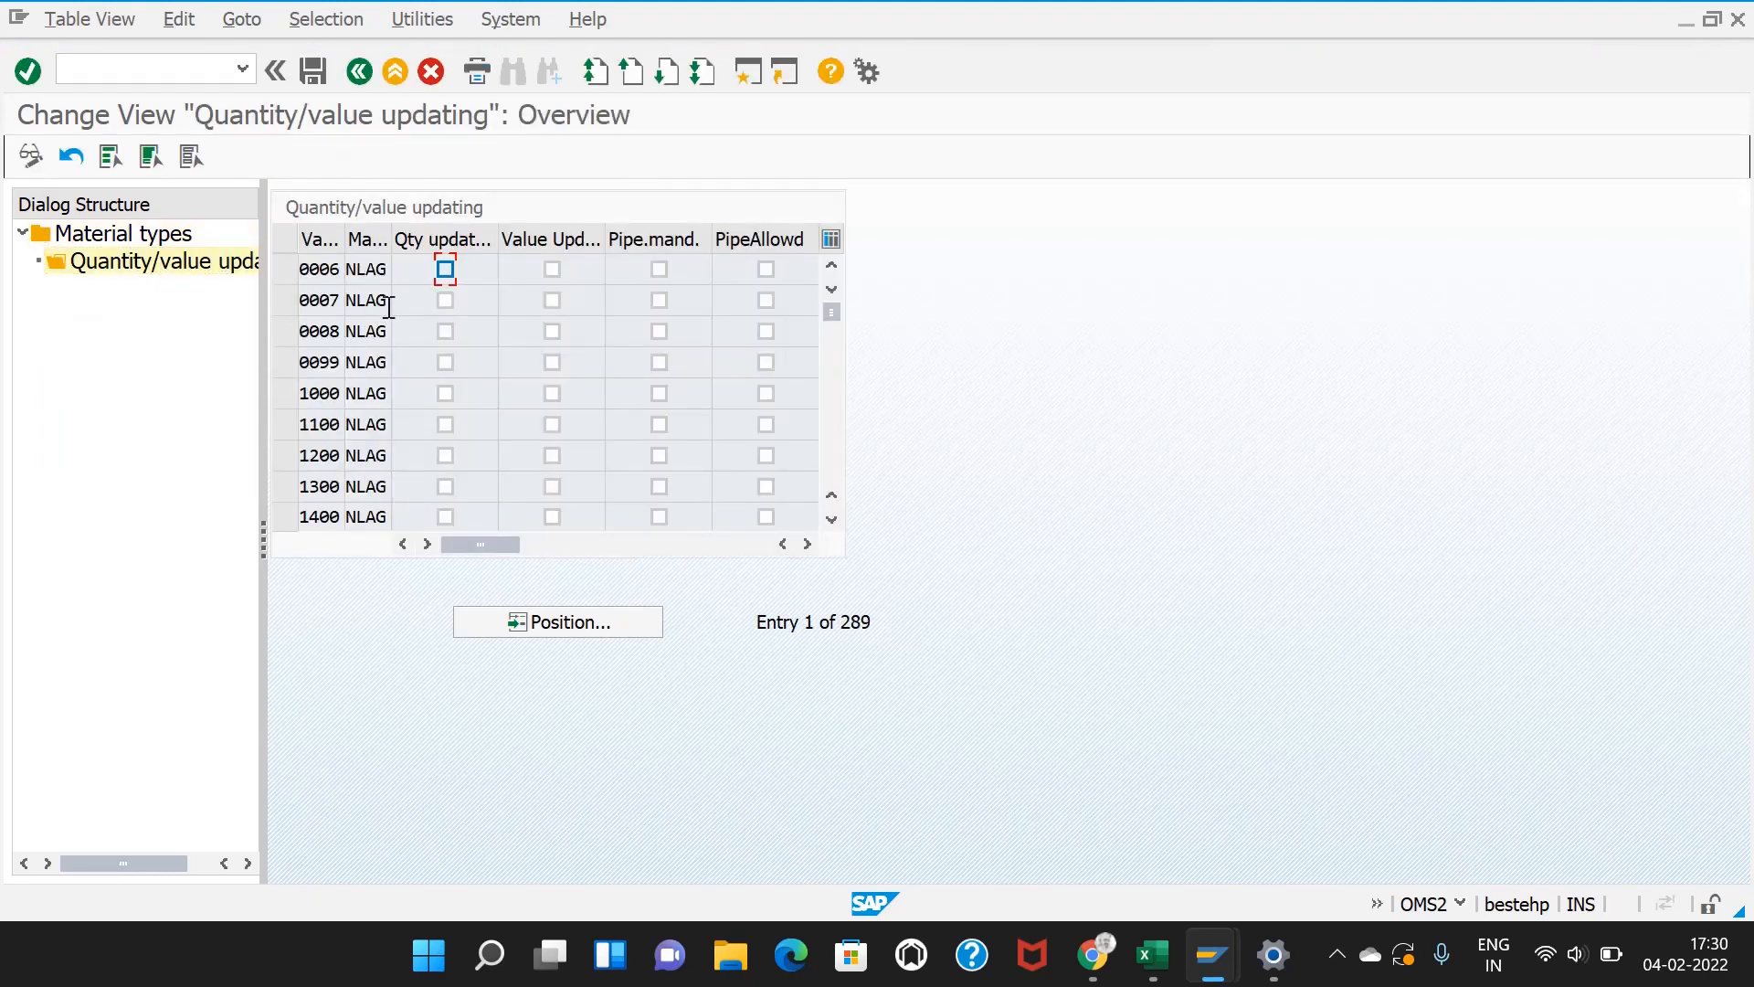
Step: Find valuation area AMR1 in the NLAG settings and check its update flags, widening the Value Update column
click(527, 614)
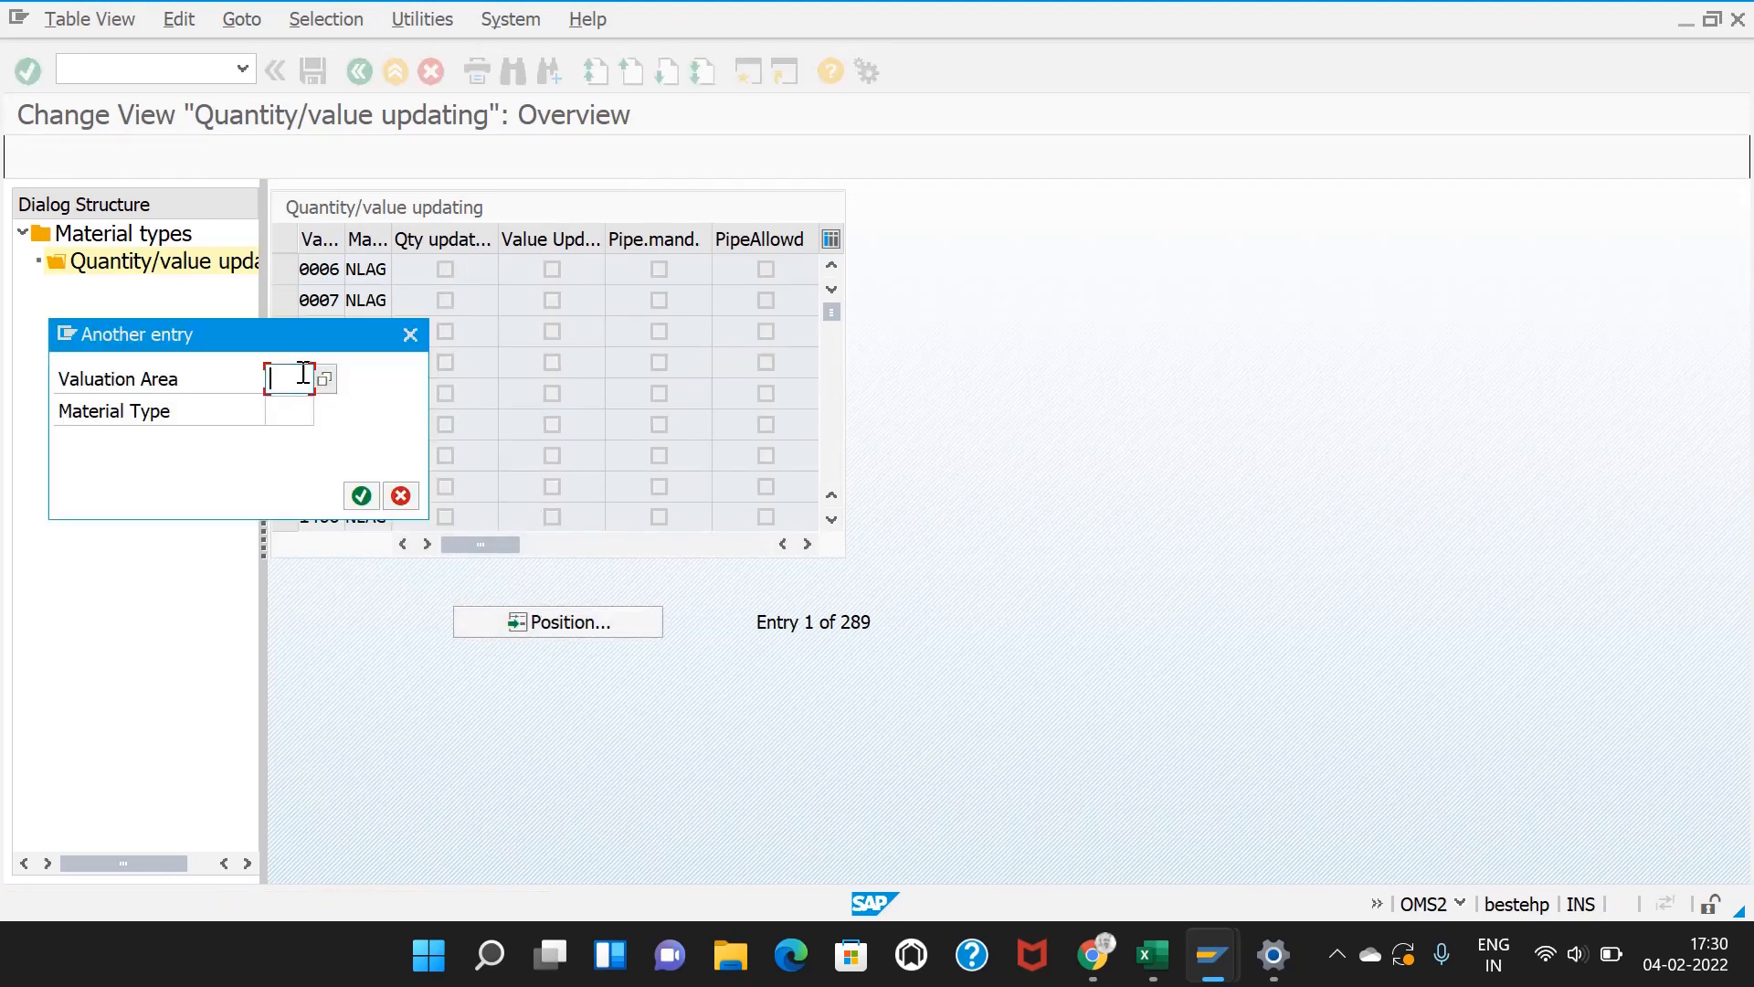
text(AMR1)
key(Return)
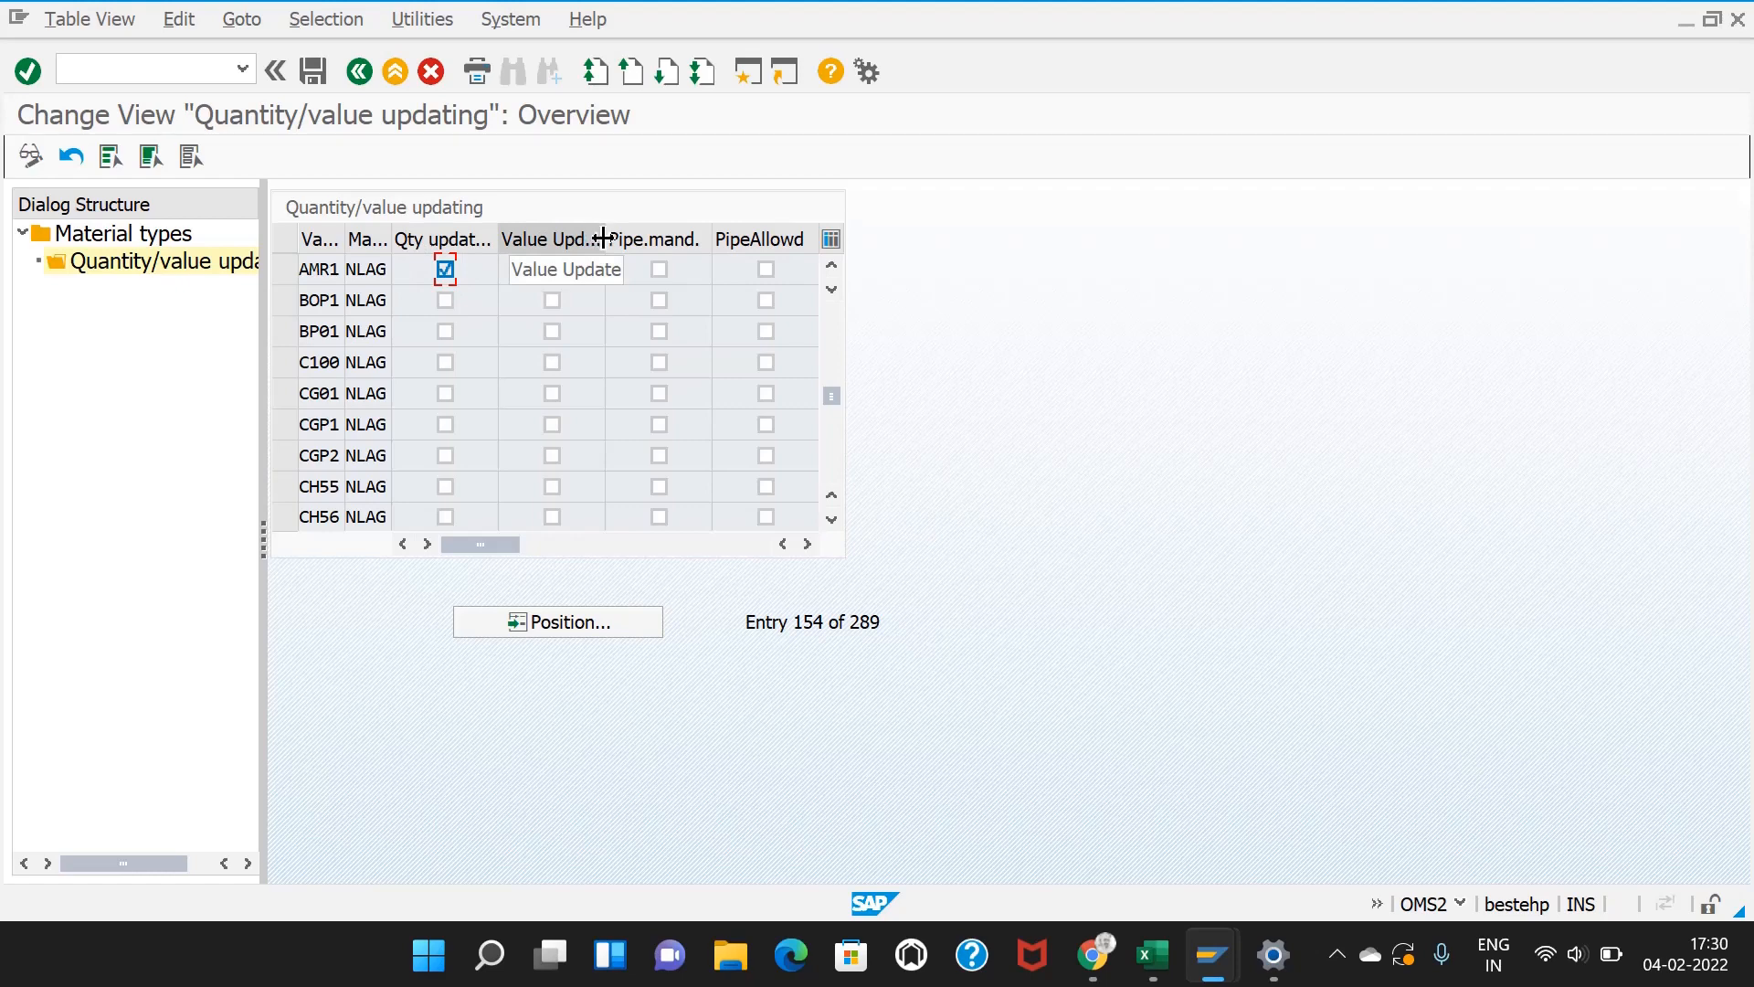
drag(603, 238, 624, 238)
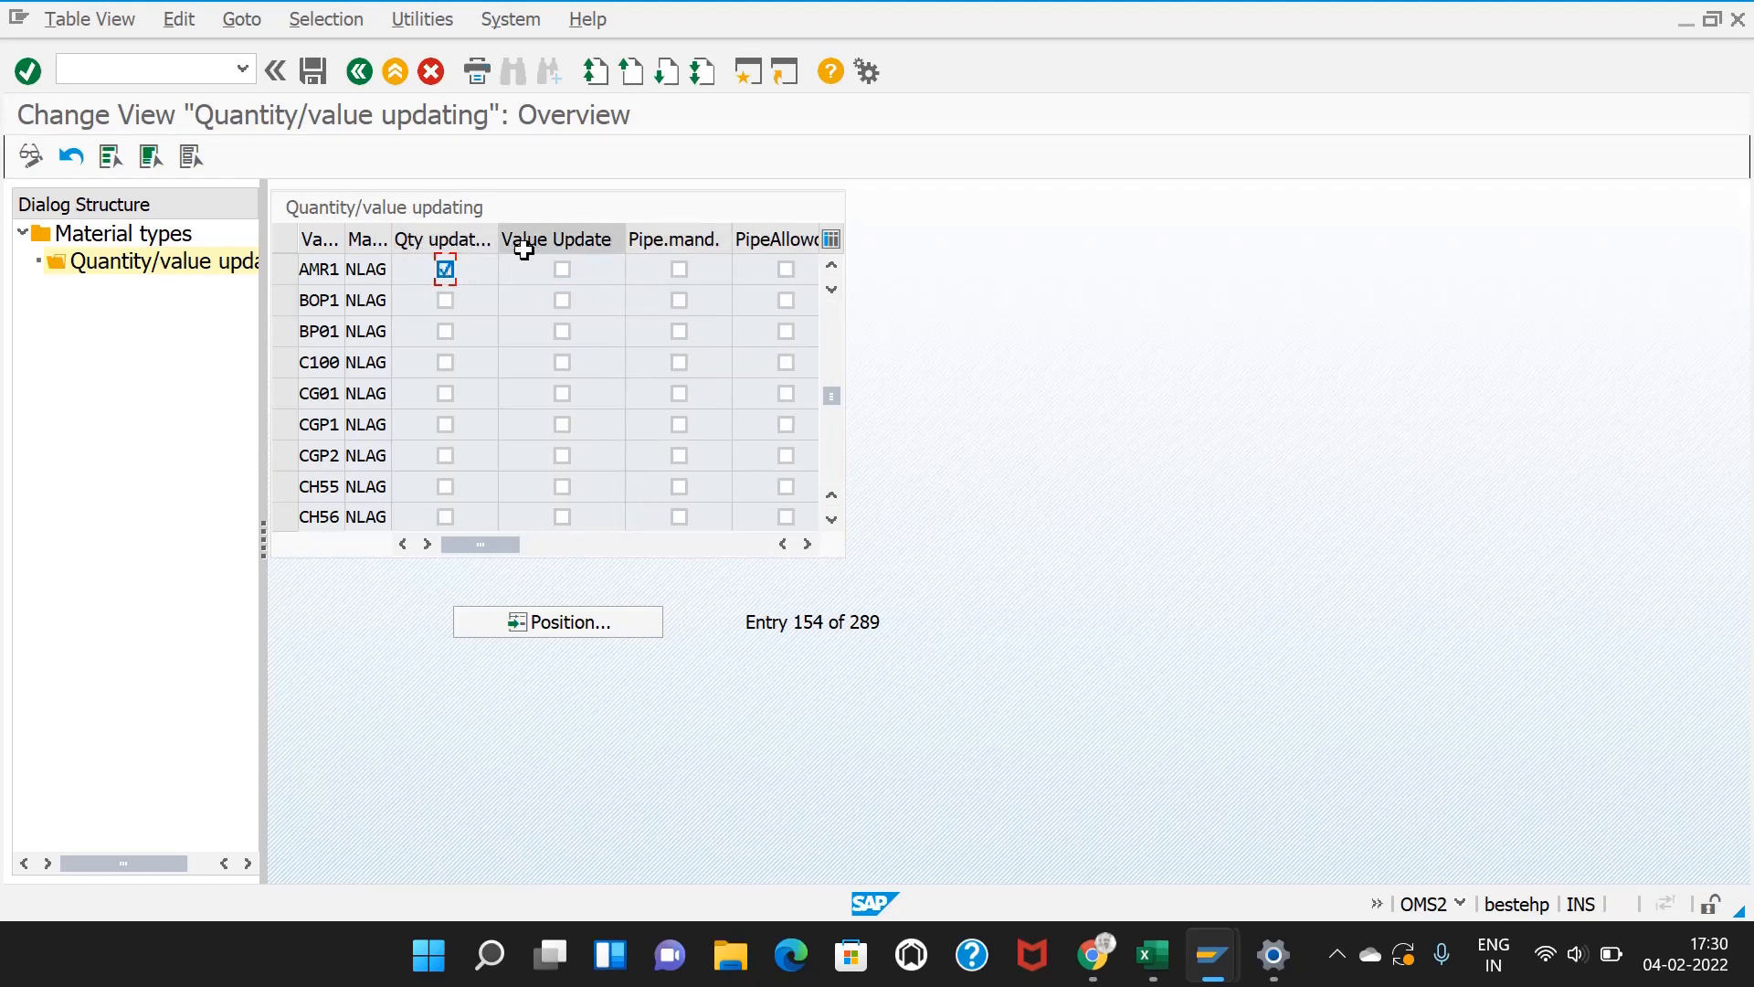
Step: Save the quantity/value updating settings and open transaction MM01 to create a material
click(313, 73)
click(195, 73)
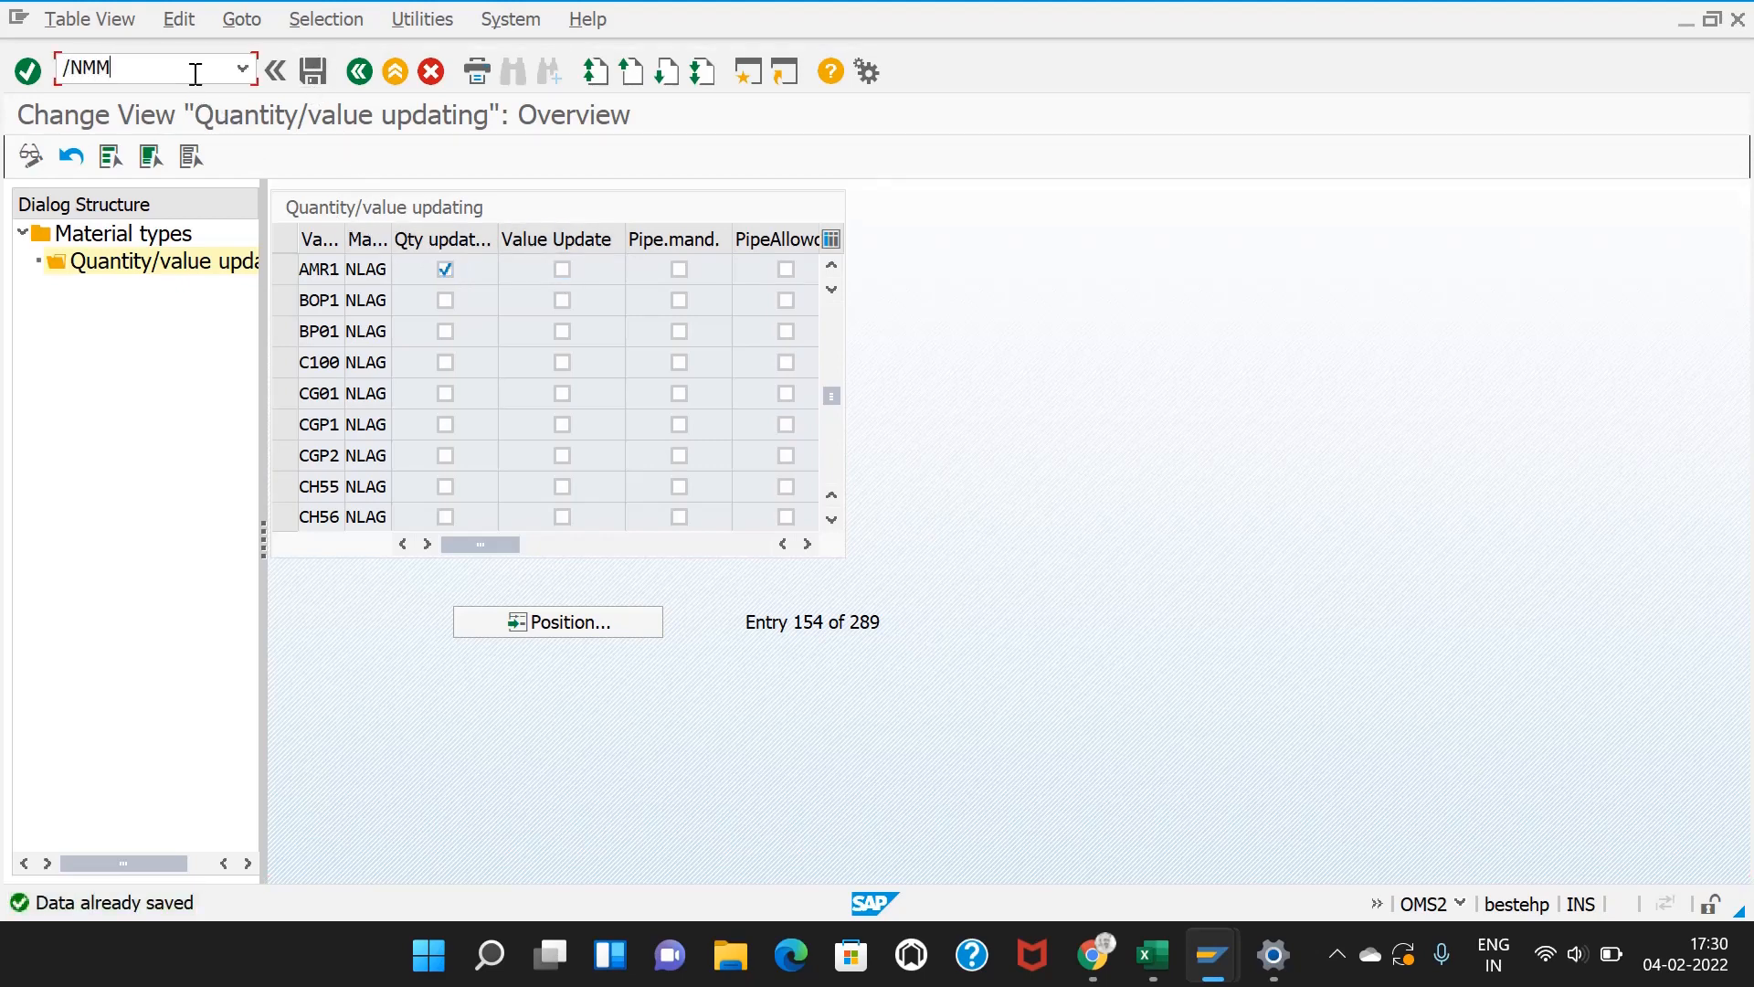
key(Return)
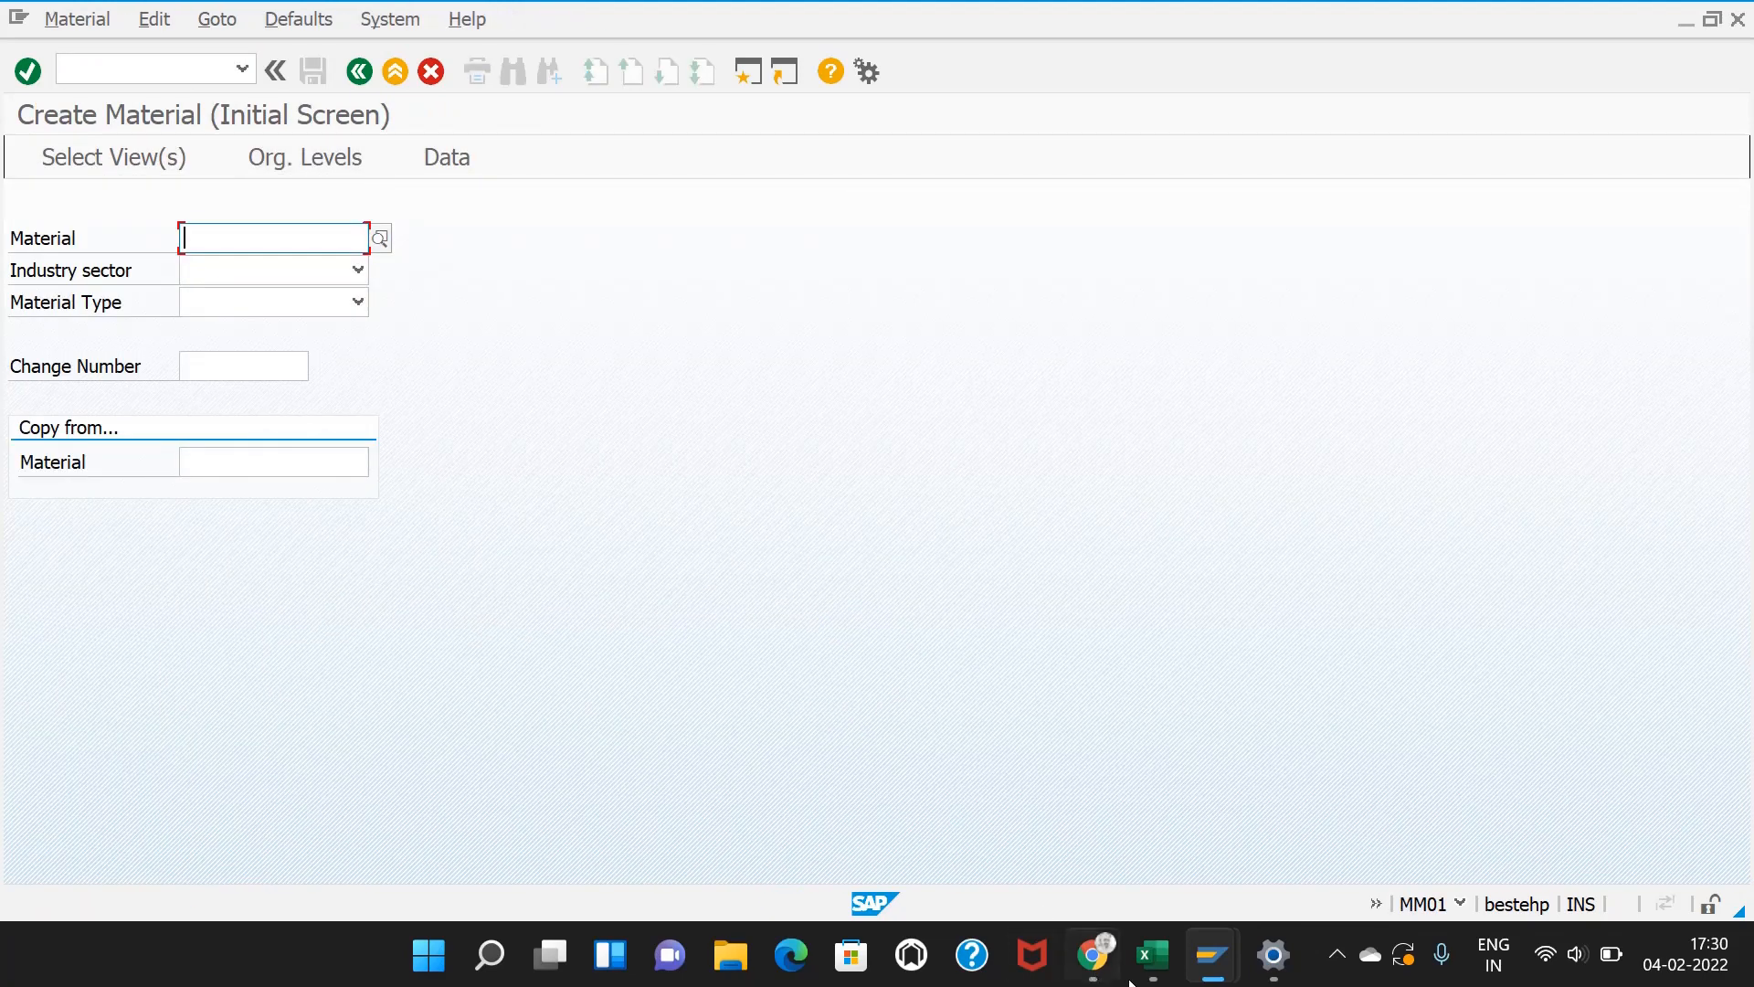
Step: Switch to Excel and review the shaft and gears entries in cells E8 and E9
click(1172, 968)
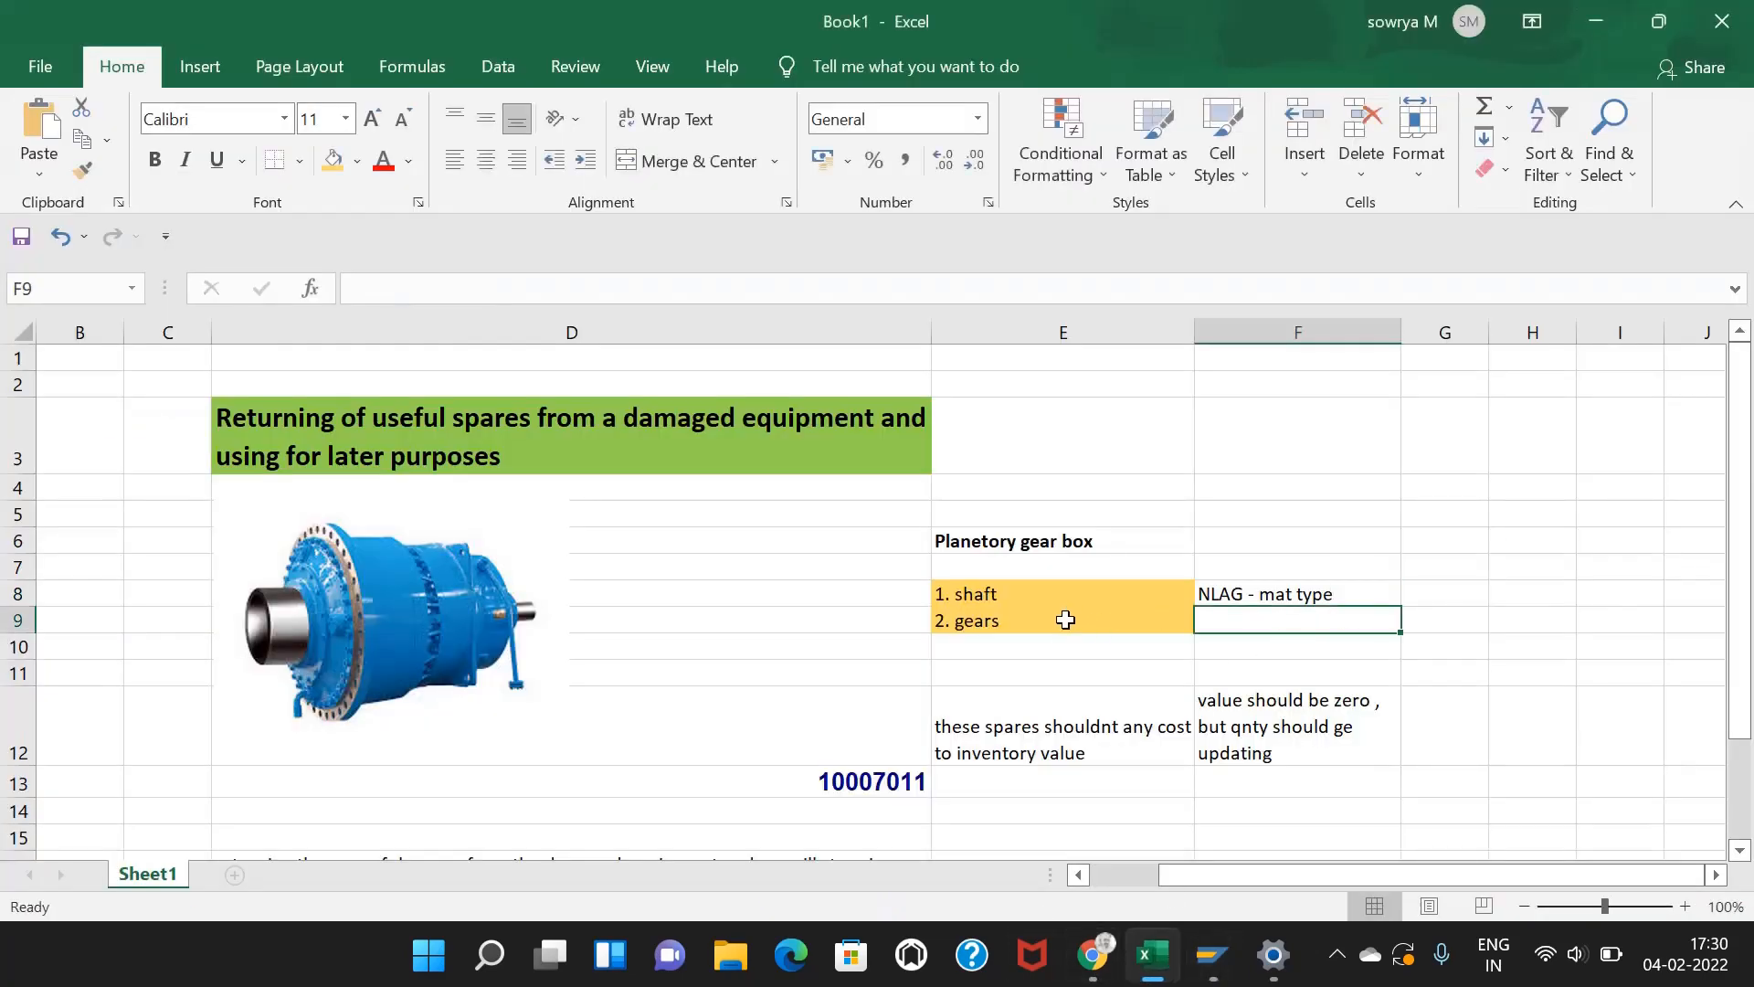
drag(1047, 599, 1046, 616)
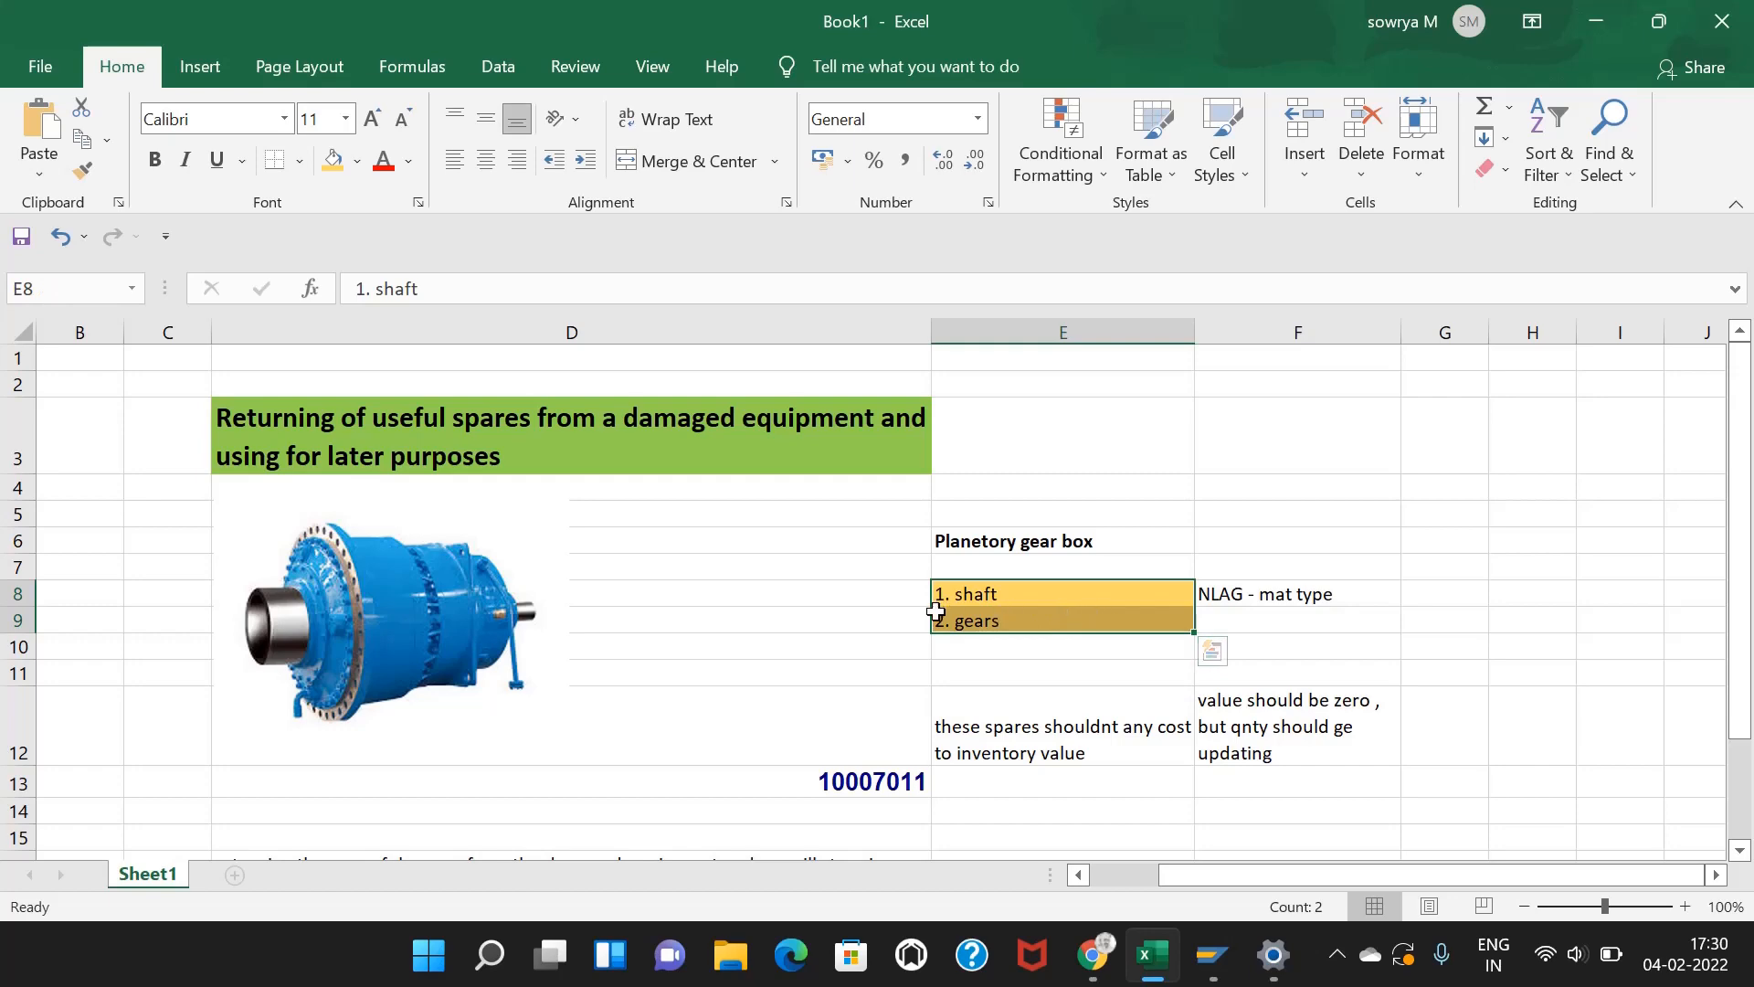
click(904, 599)
click(969, 596)
click(970, 621)
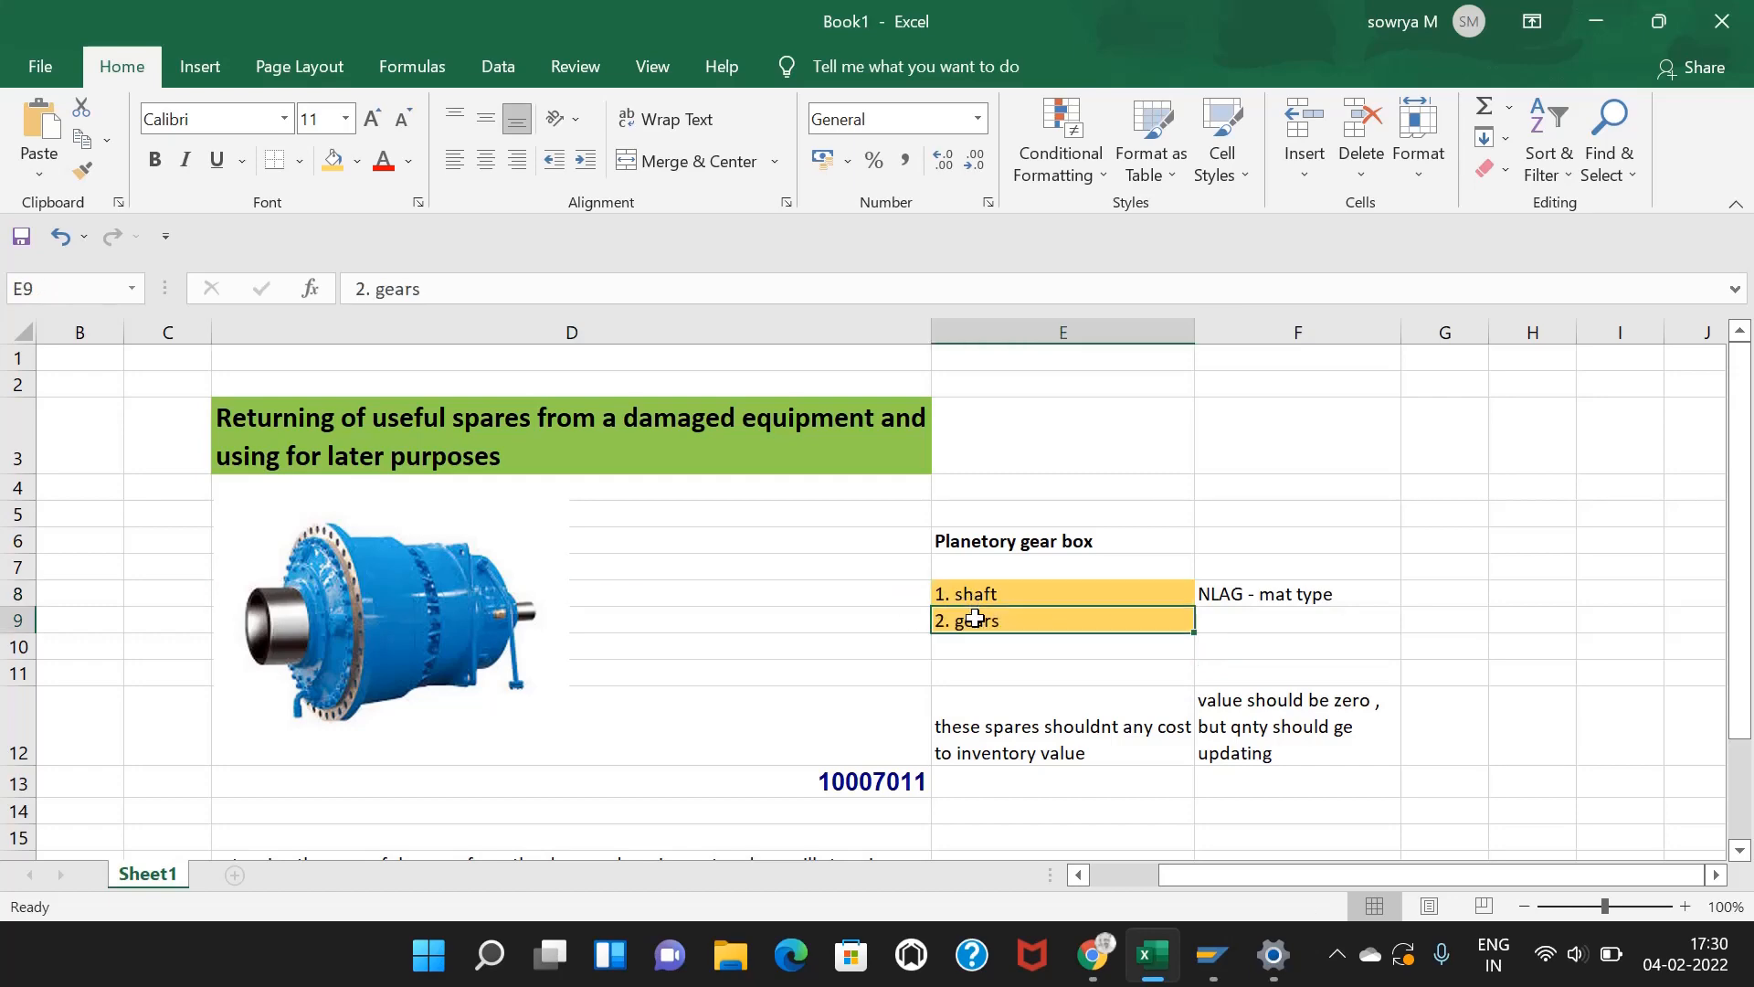
Step: Return to the Create Material window in SAP and set the industry sector to M Mechanical Engineering
mouse_move(1184, 931)
click(1383, 814)
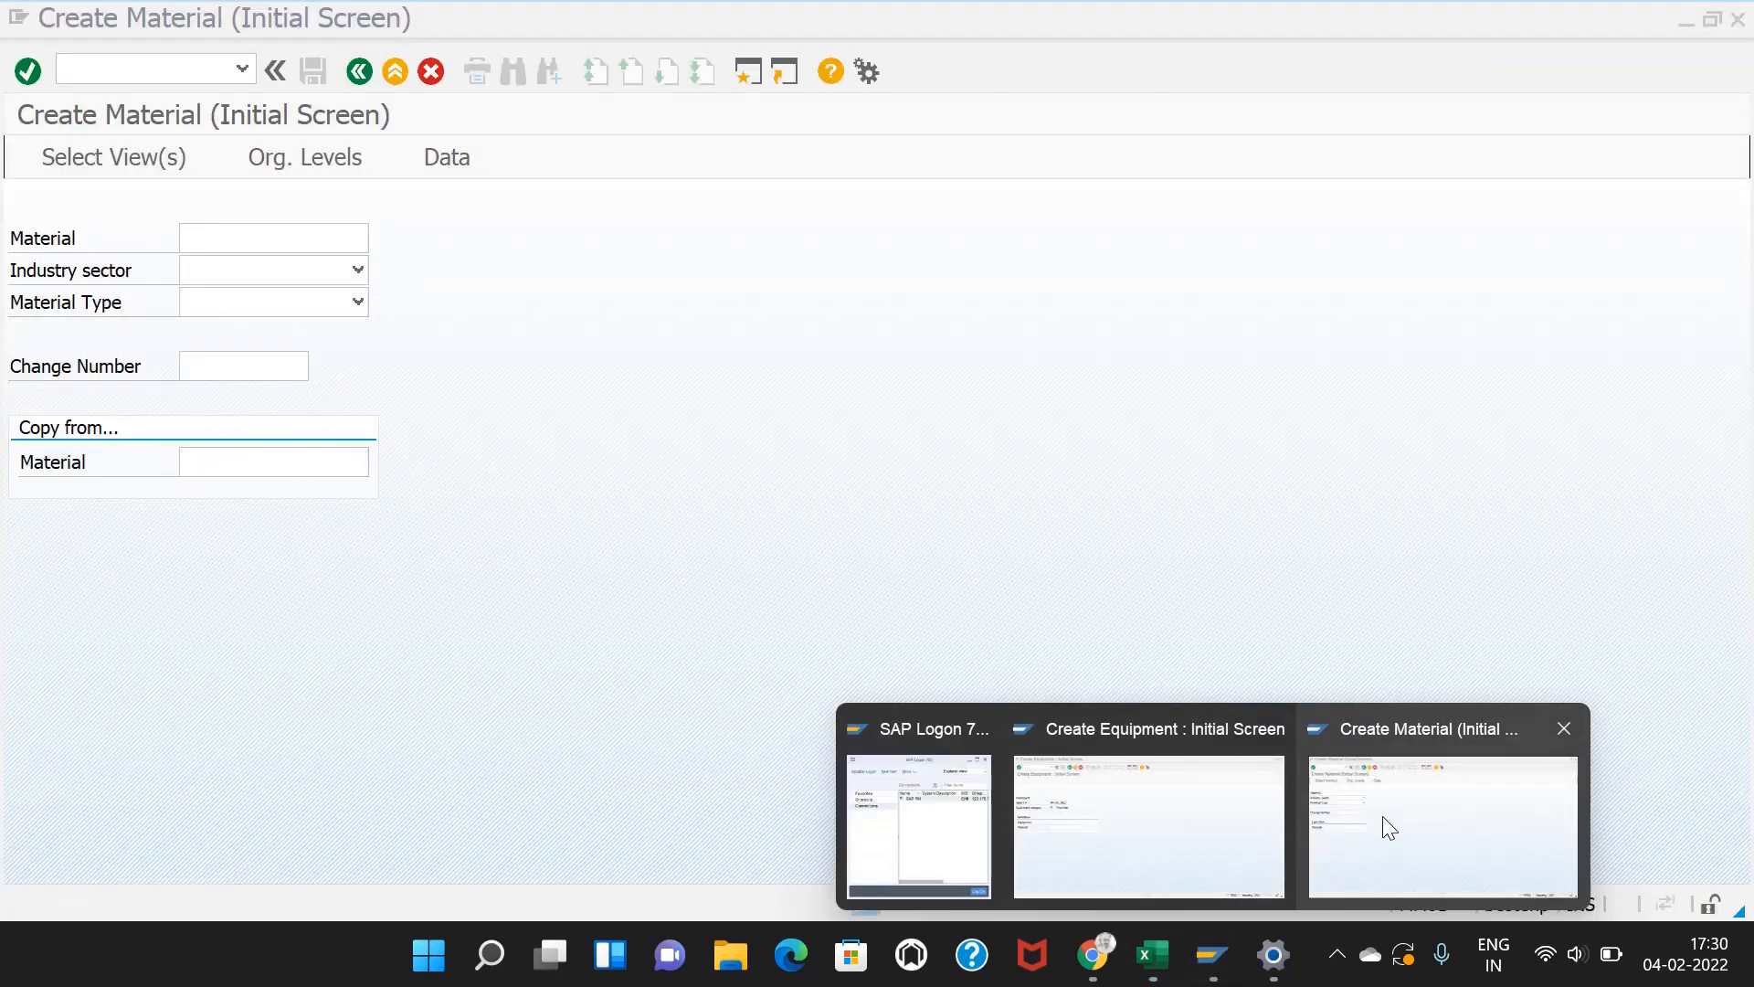
click(248, 274)
scroll(183, 329, down, 1)
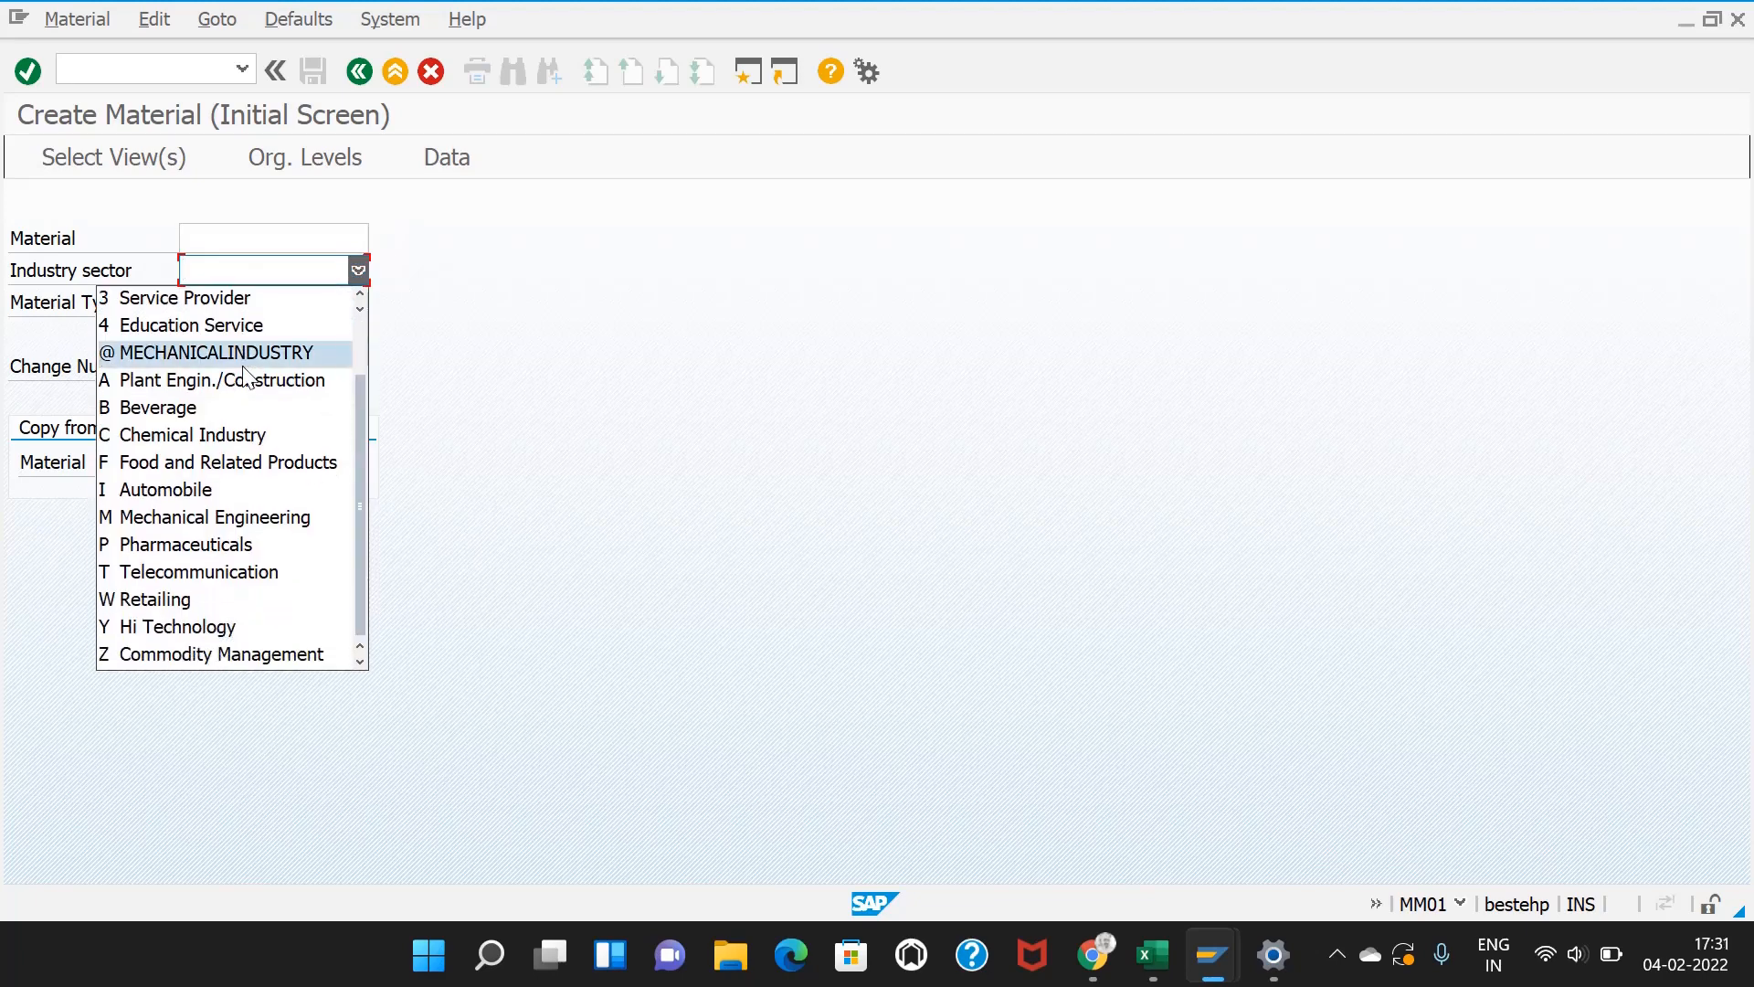
click(166, 517)
Step: Set the material type to NLAG Non-stock material and proceed to the view selection
click(252, 302)
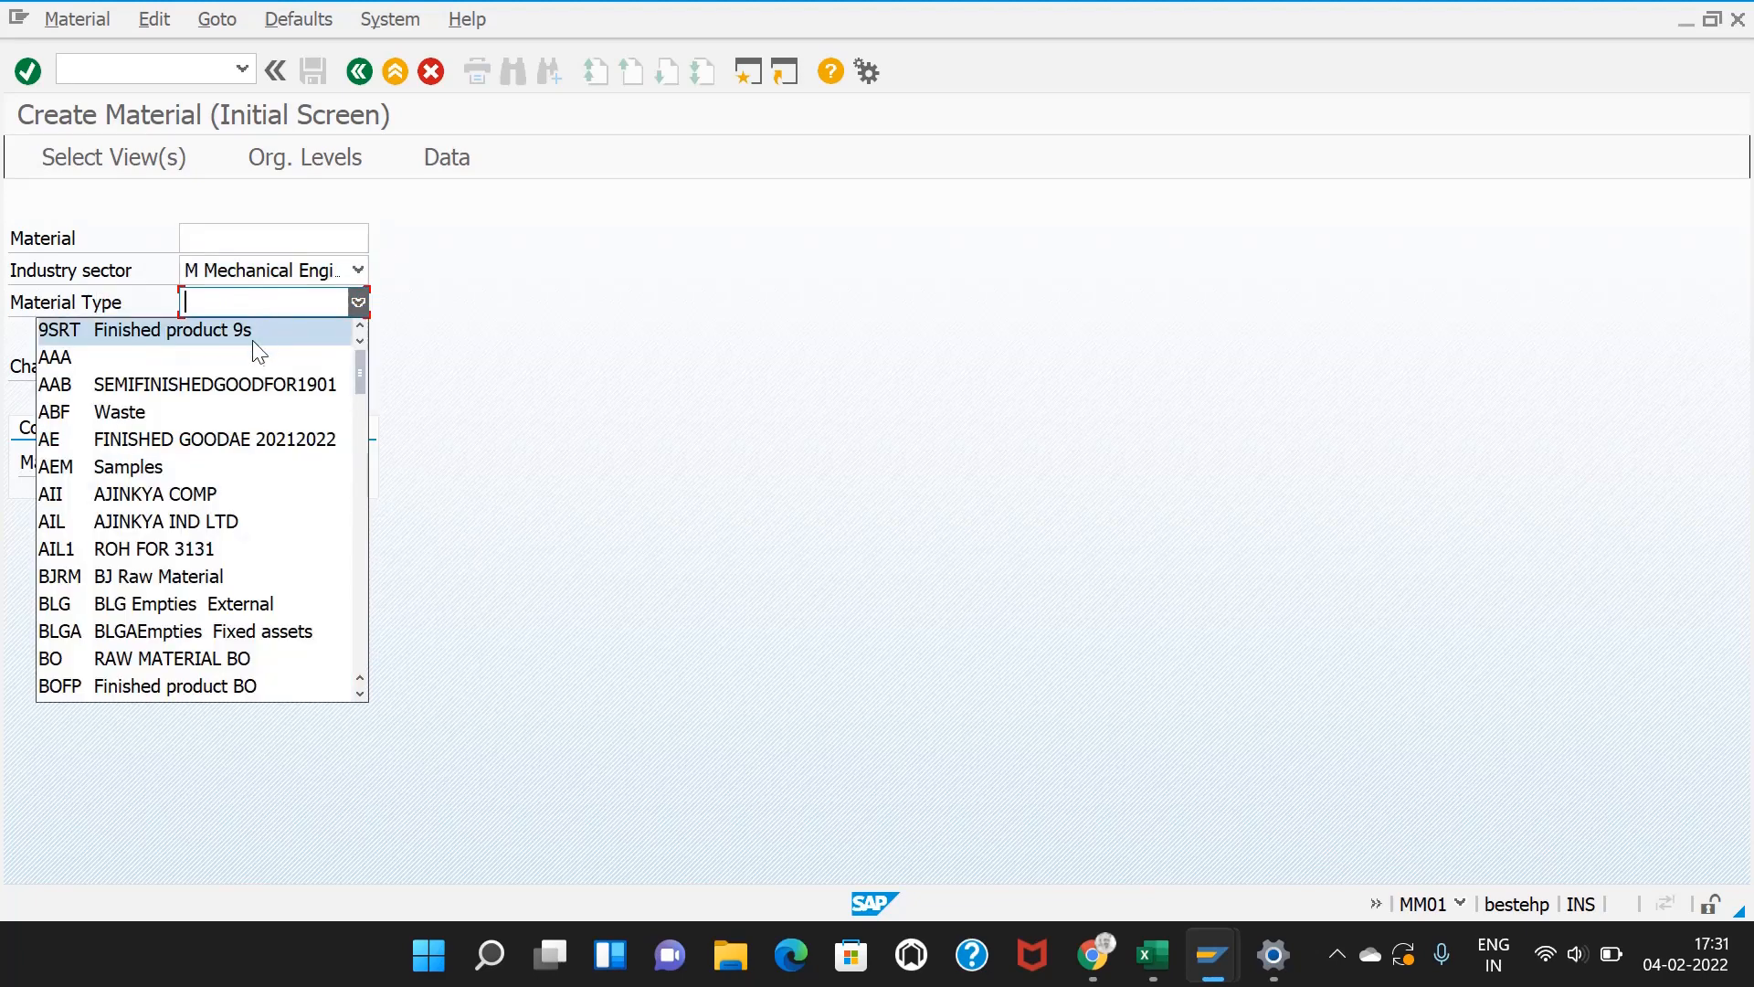
key(n)
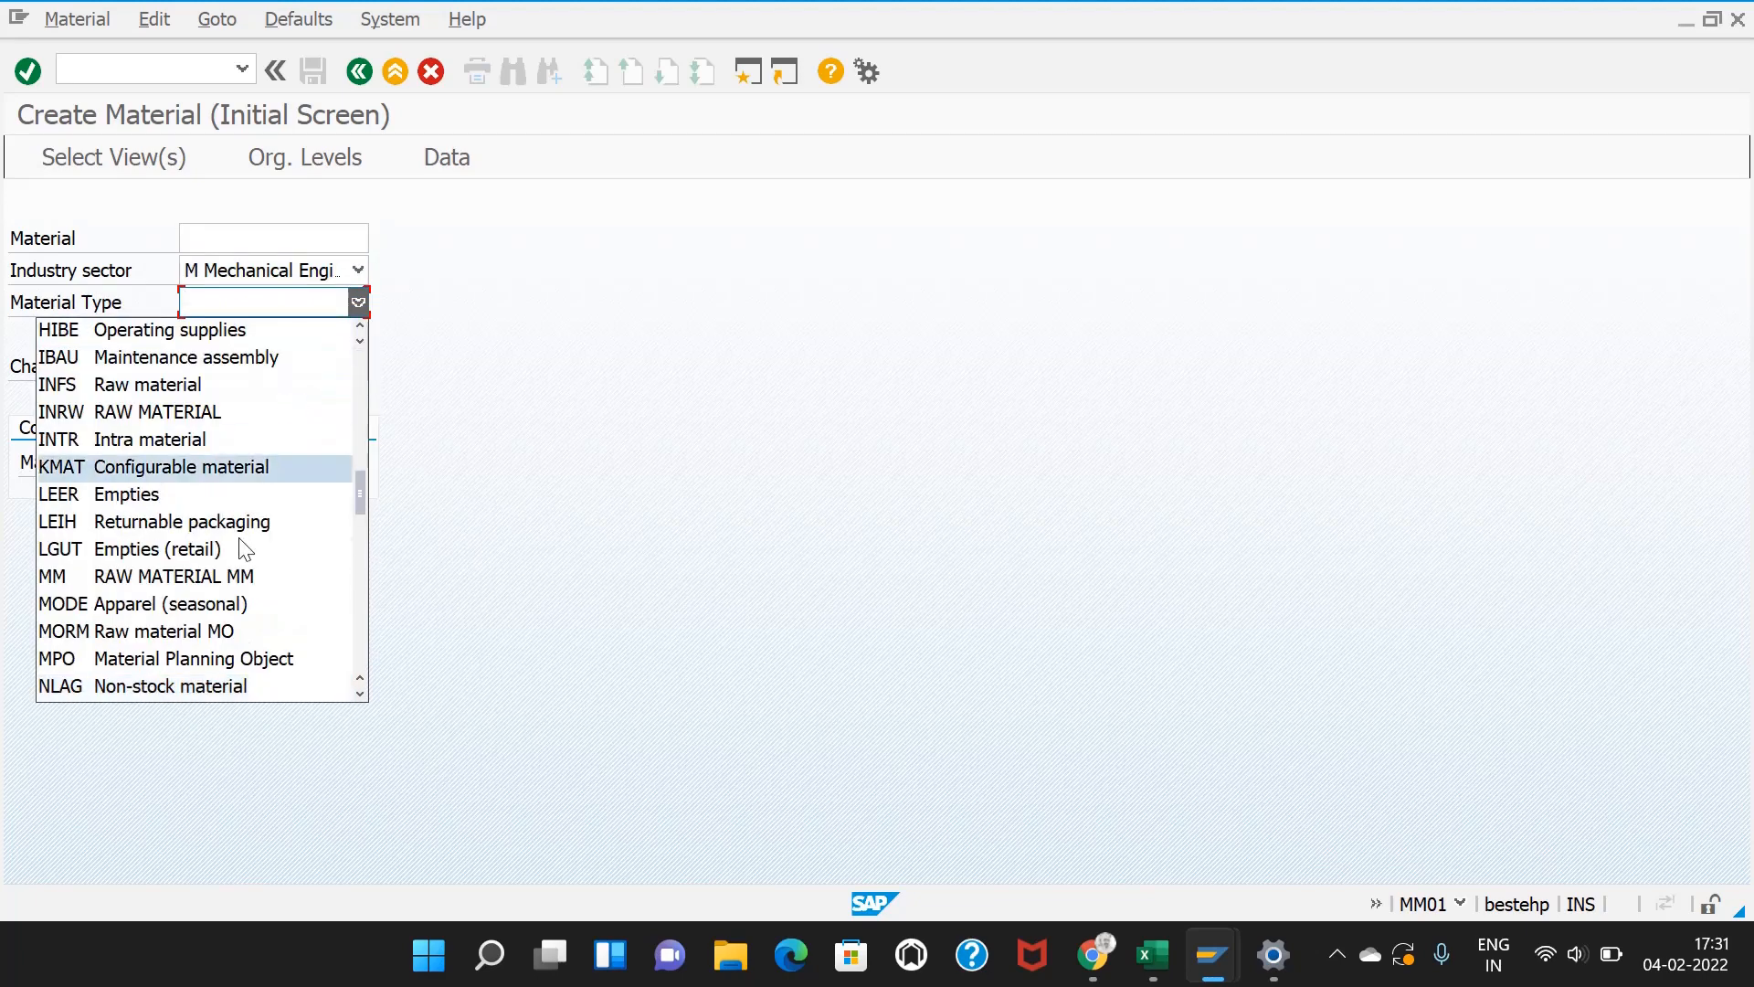
click(172, 716)
click(359, 302)
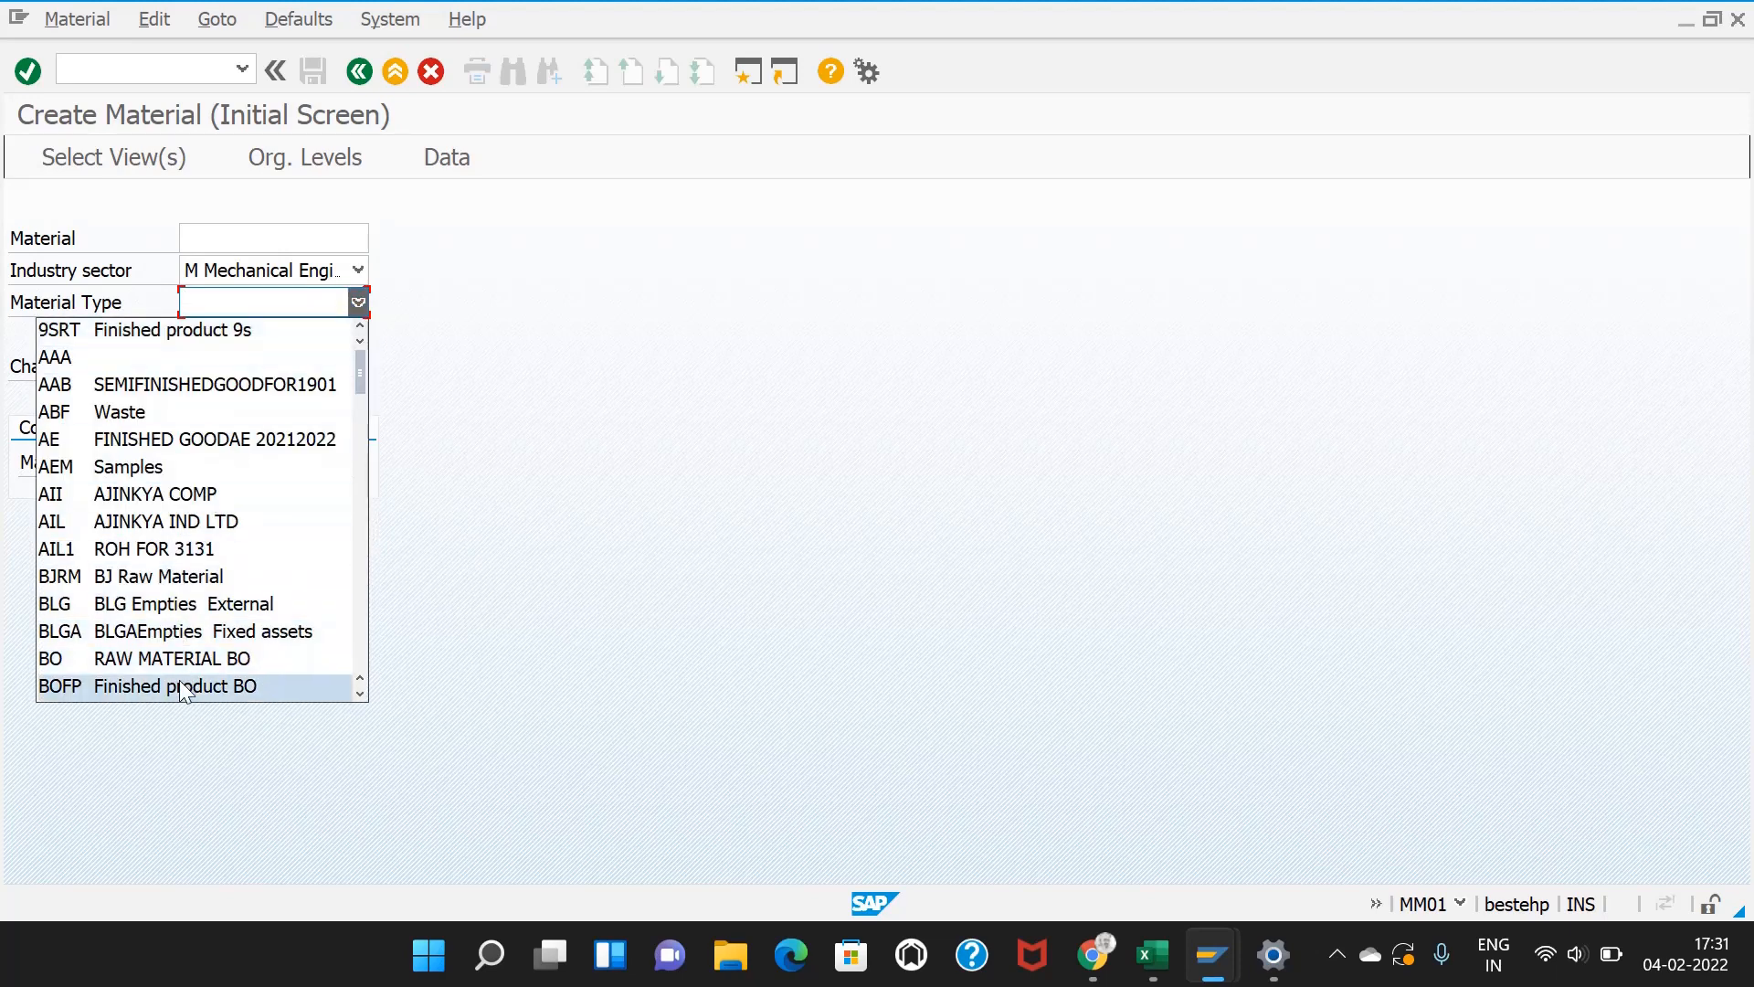
key(n)
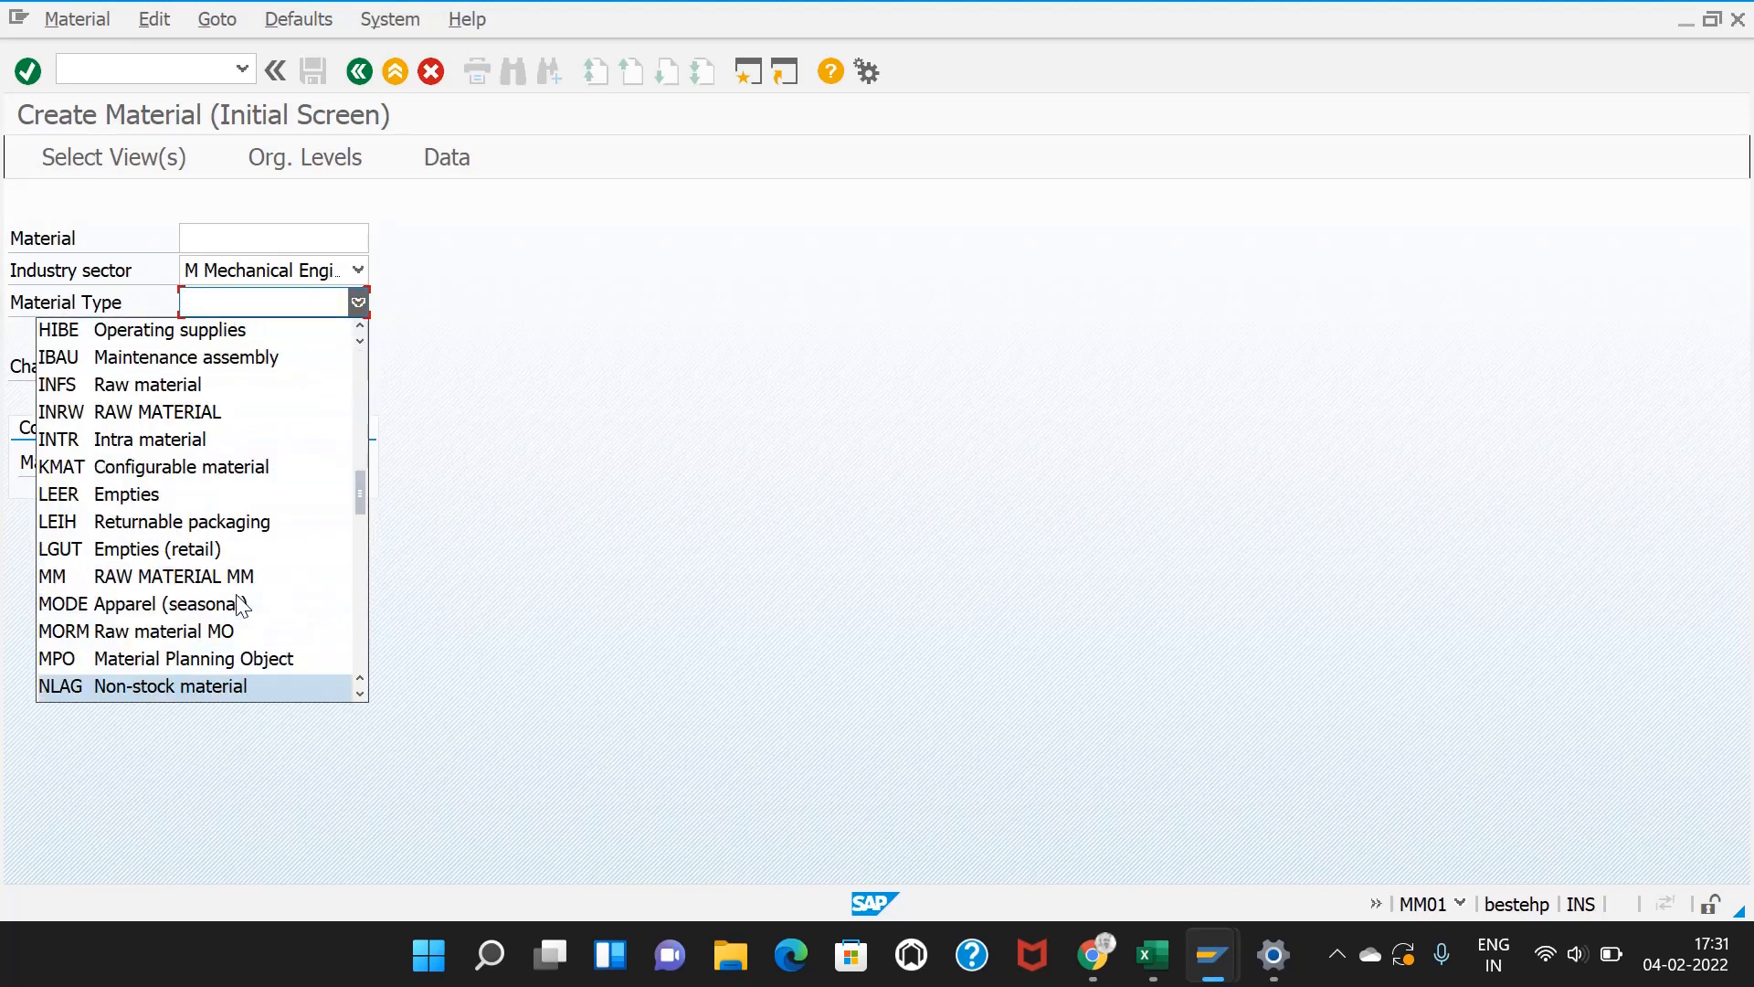
click(144, 685)
key(Return)
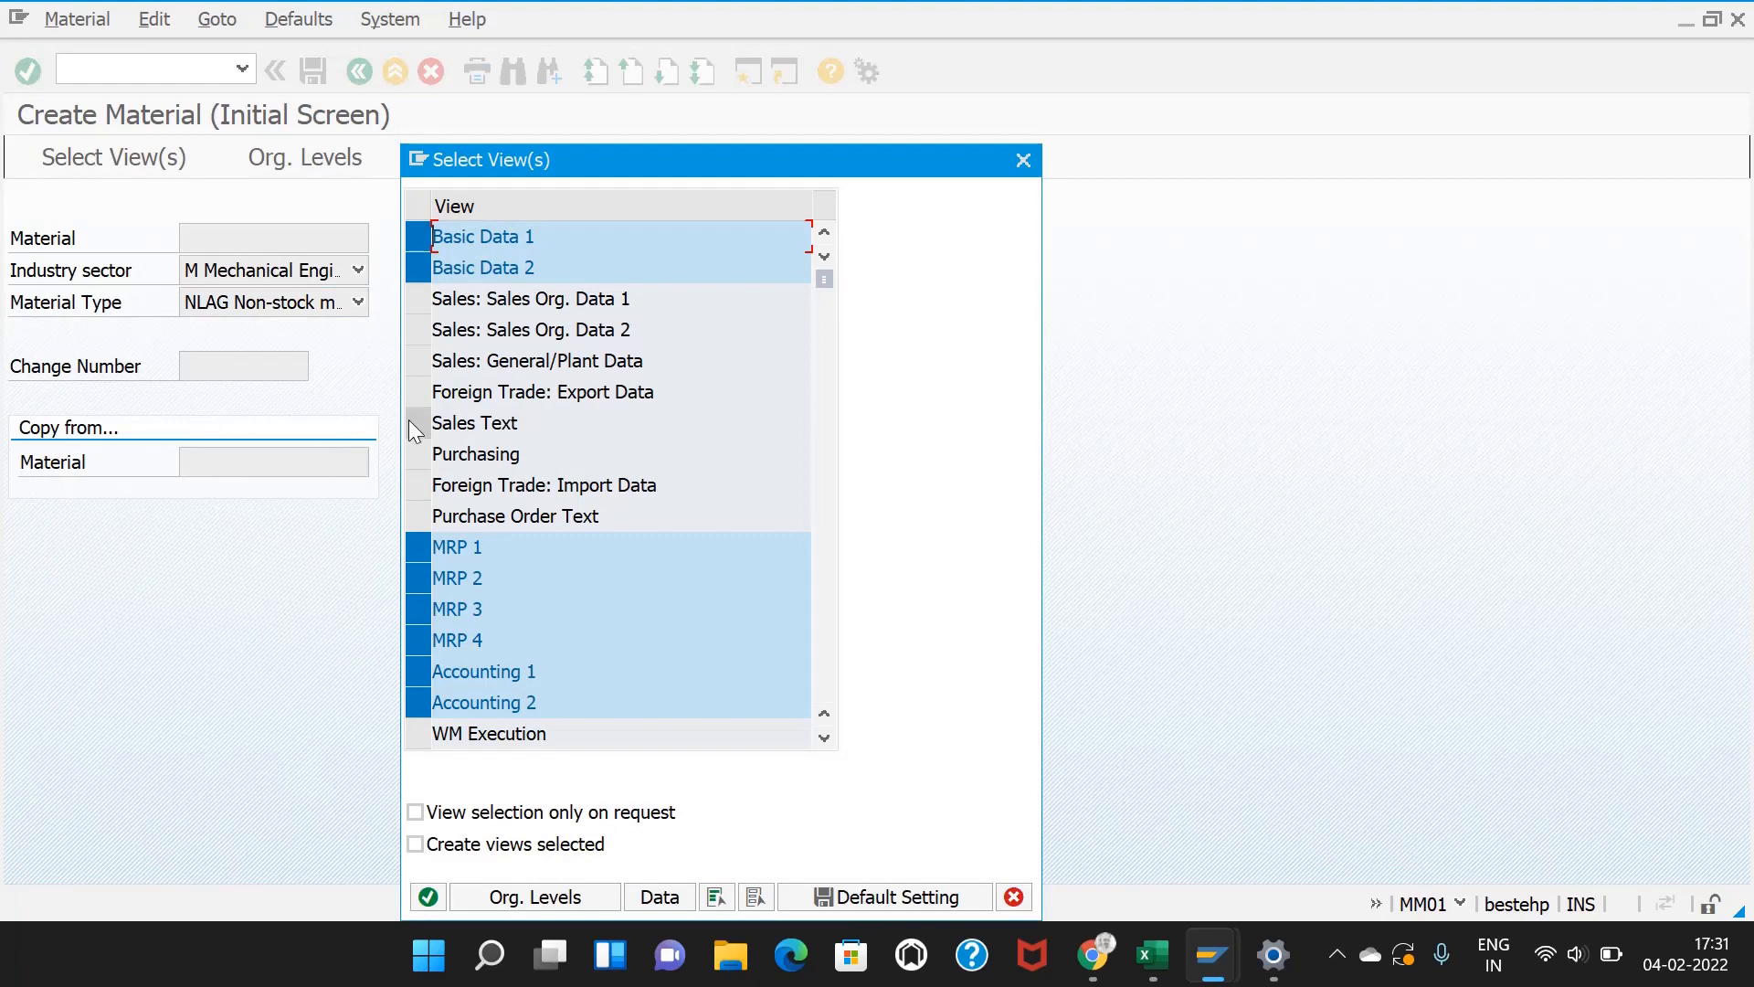
Step: Deselect the Accounting 1 and Accounting 2 views and confirm the view selection
scroll(486, 484, down, 2)
click(420, 514)
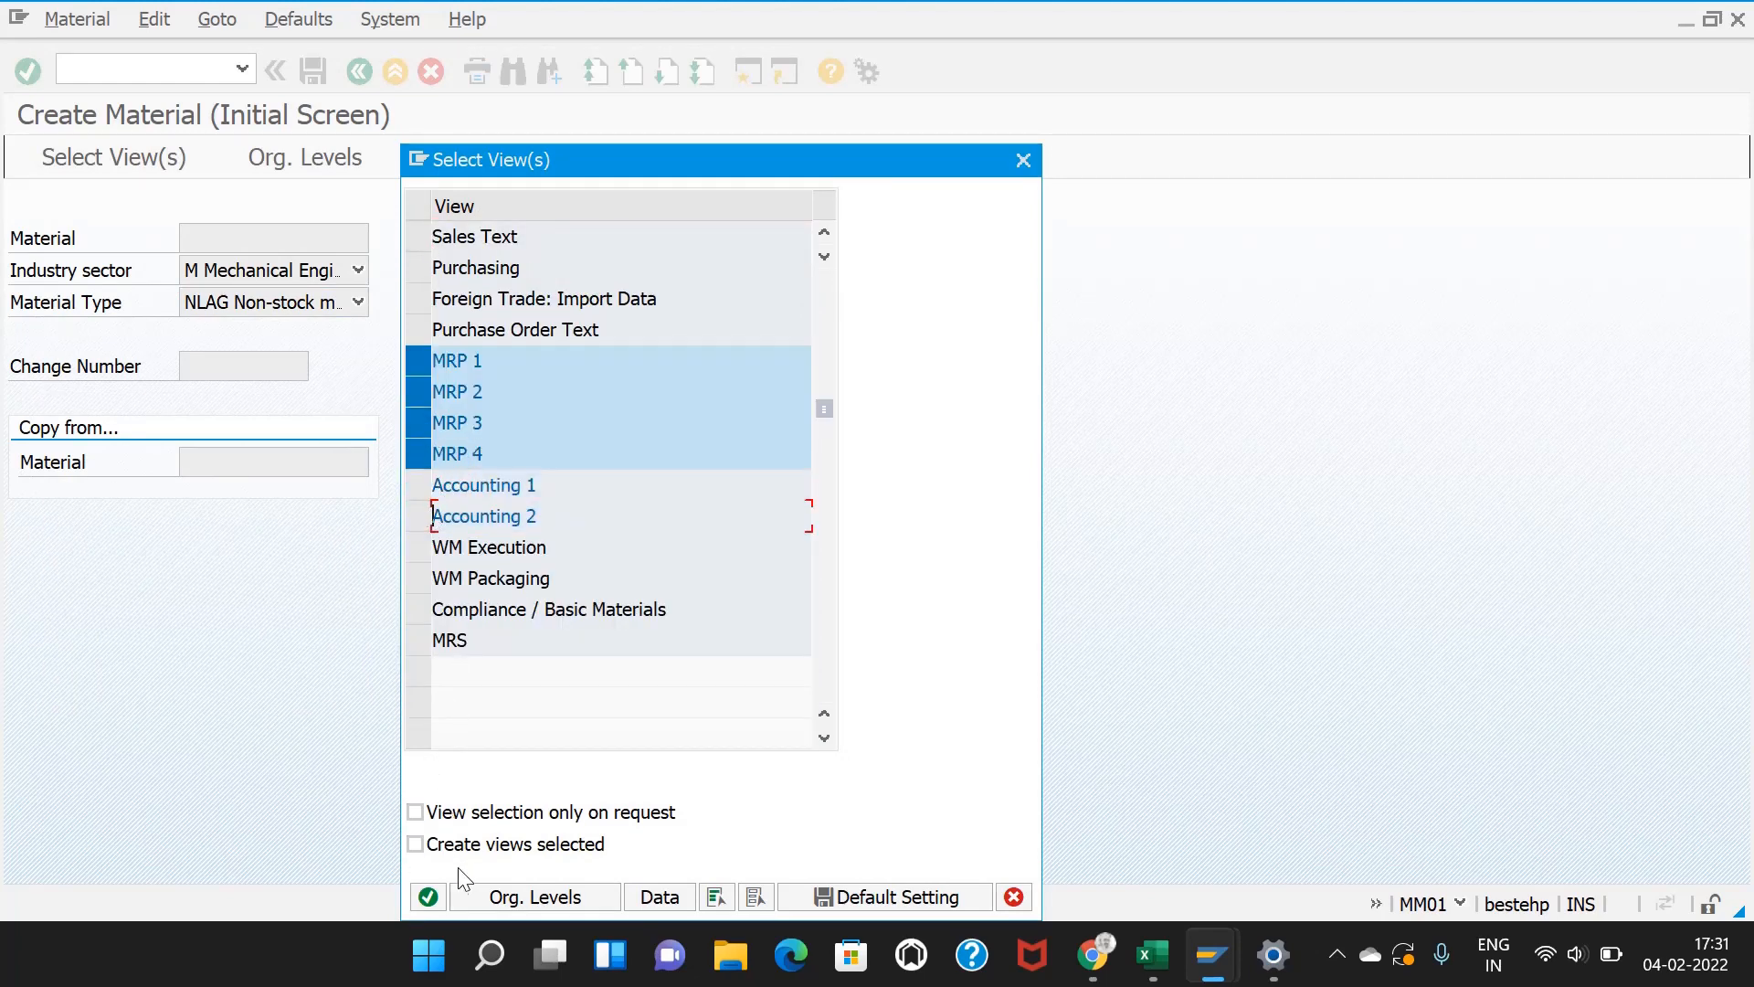
click(430, 898)
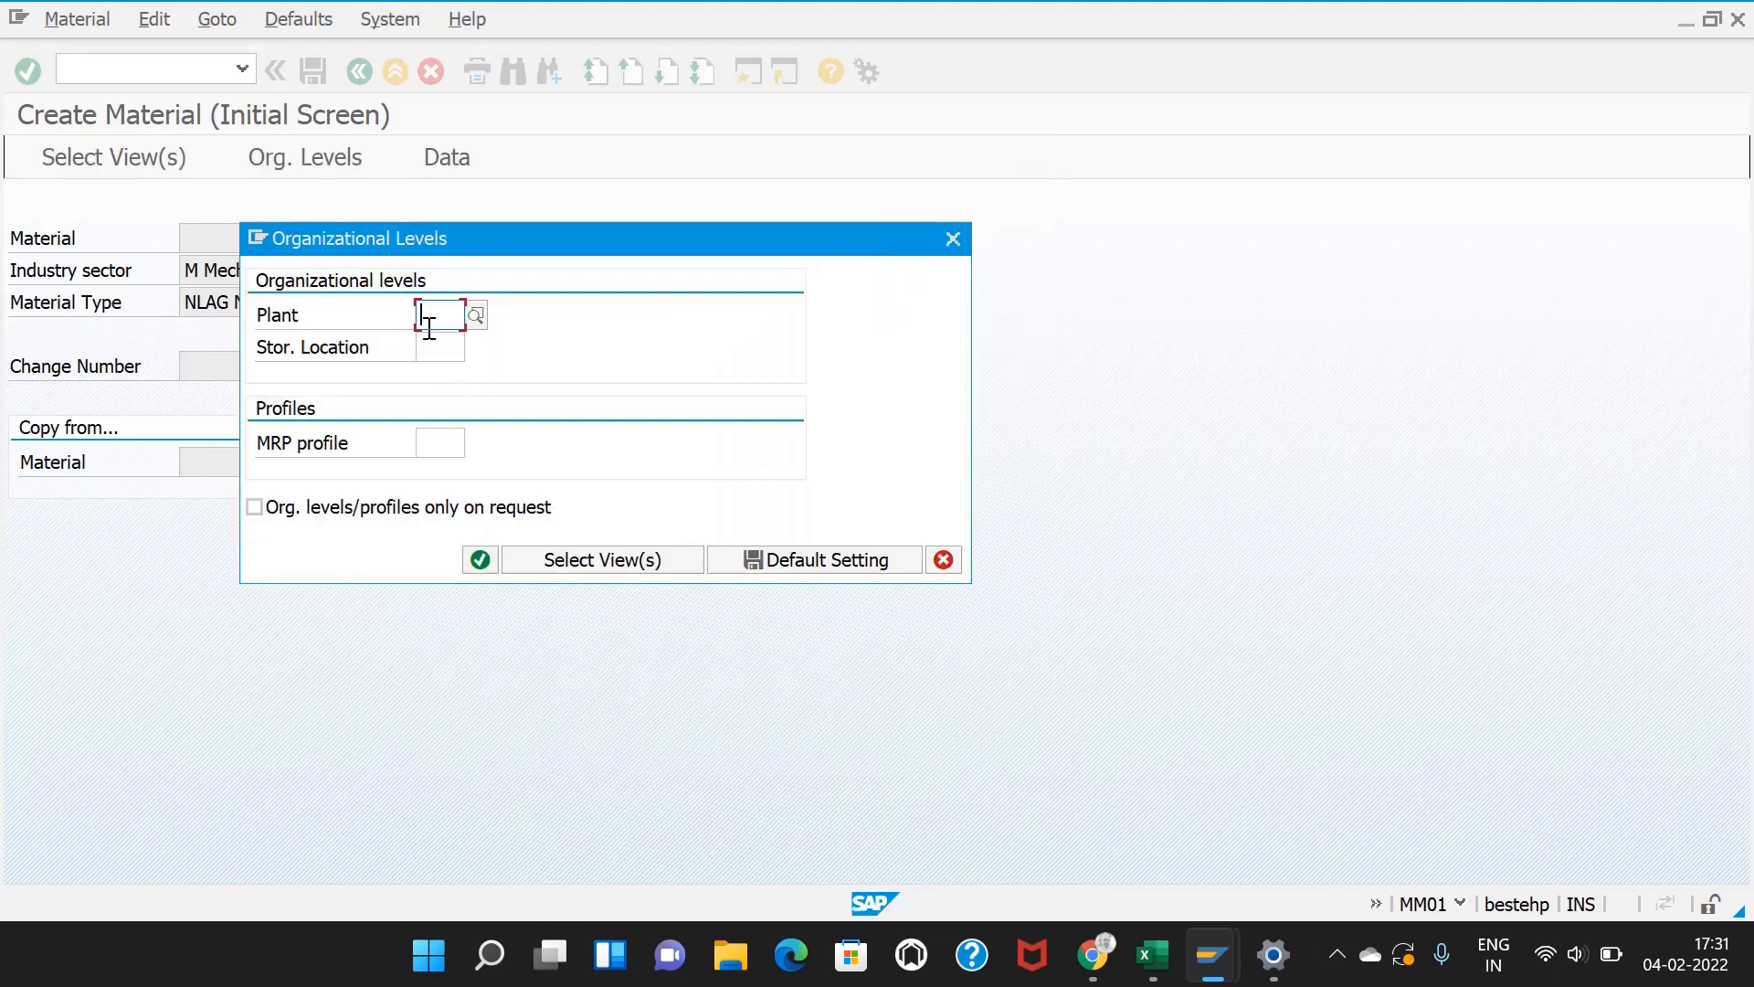
Step: Set the organizational levels to plant AMR1 and storage location 1000 and continue to the material data
text(amr1)
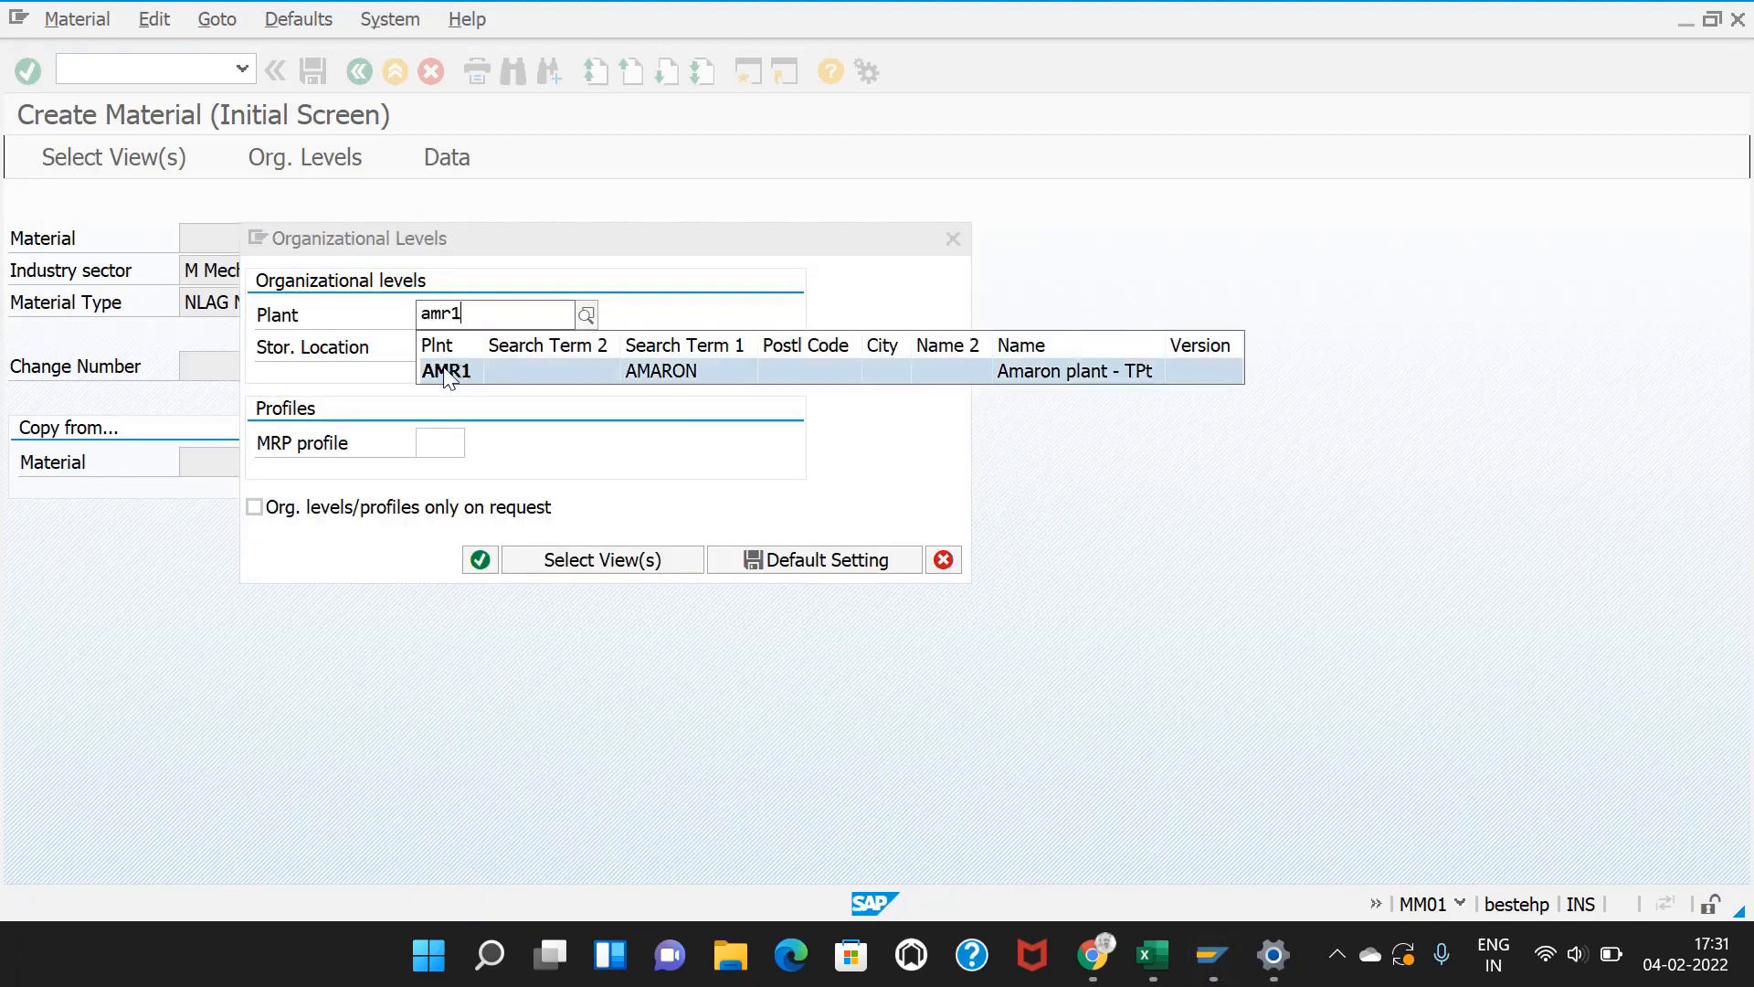
click(443, 370)
click(443, 347)
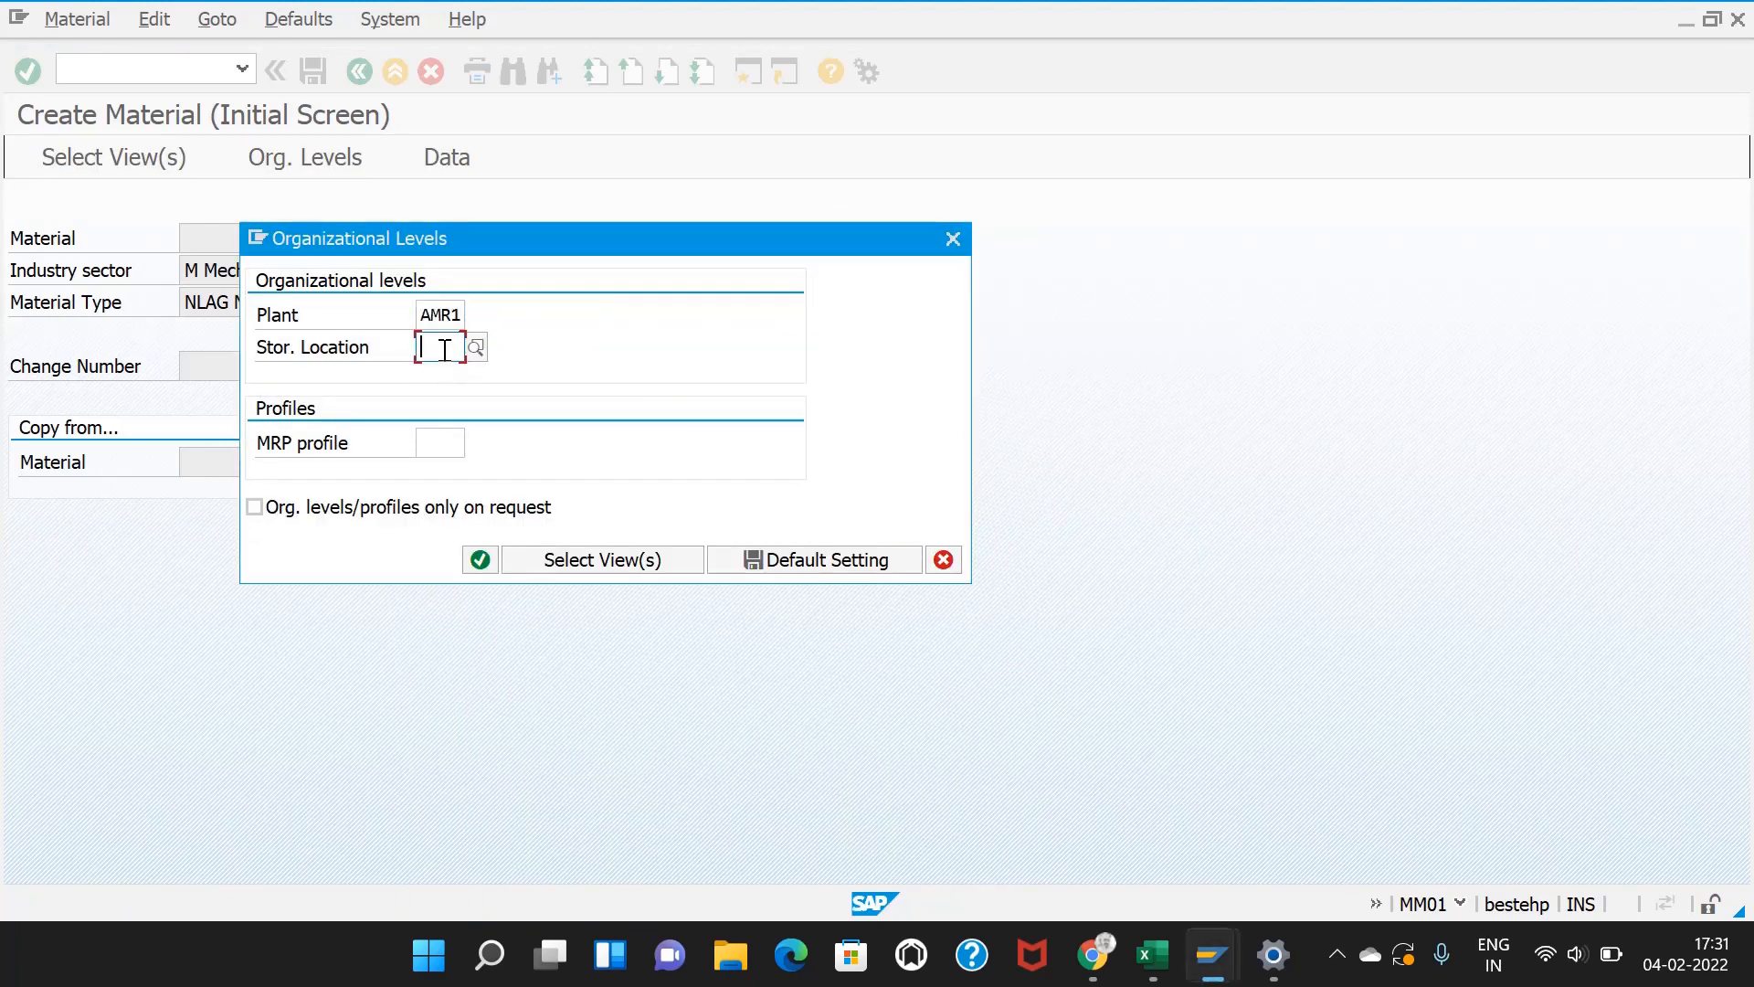
text(1000)
key(Return)
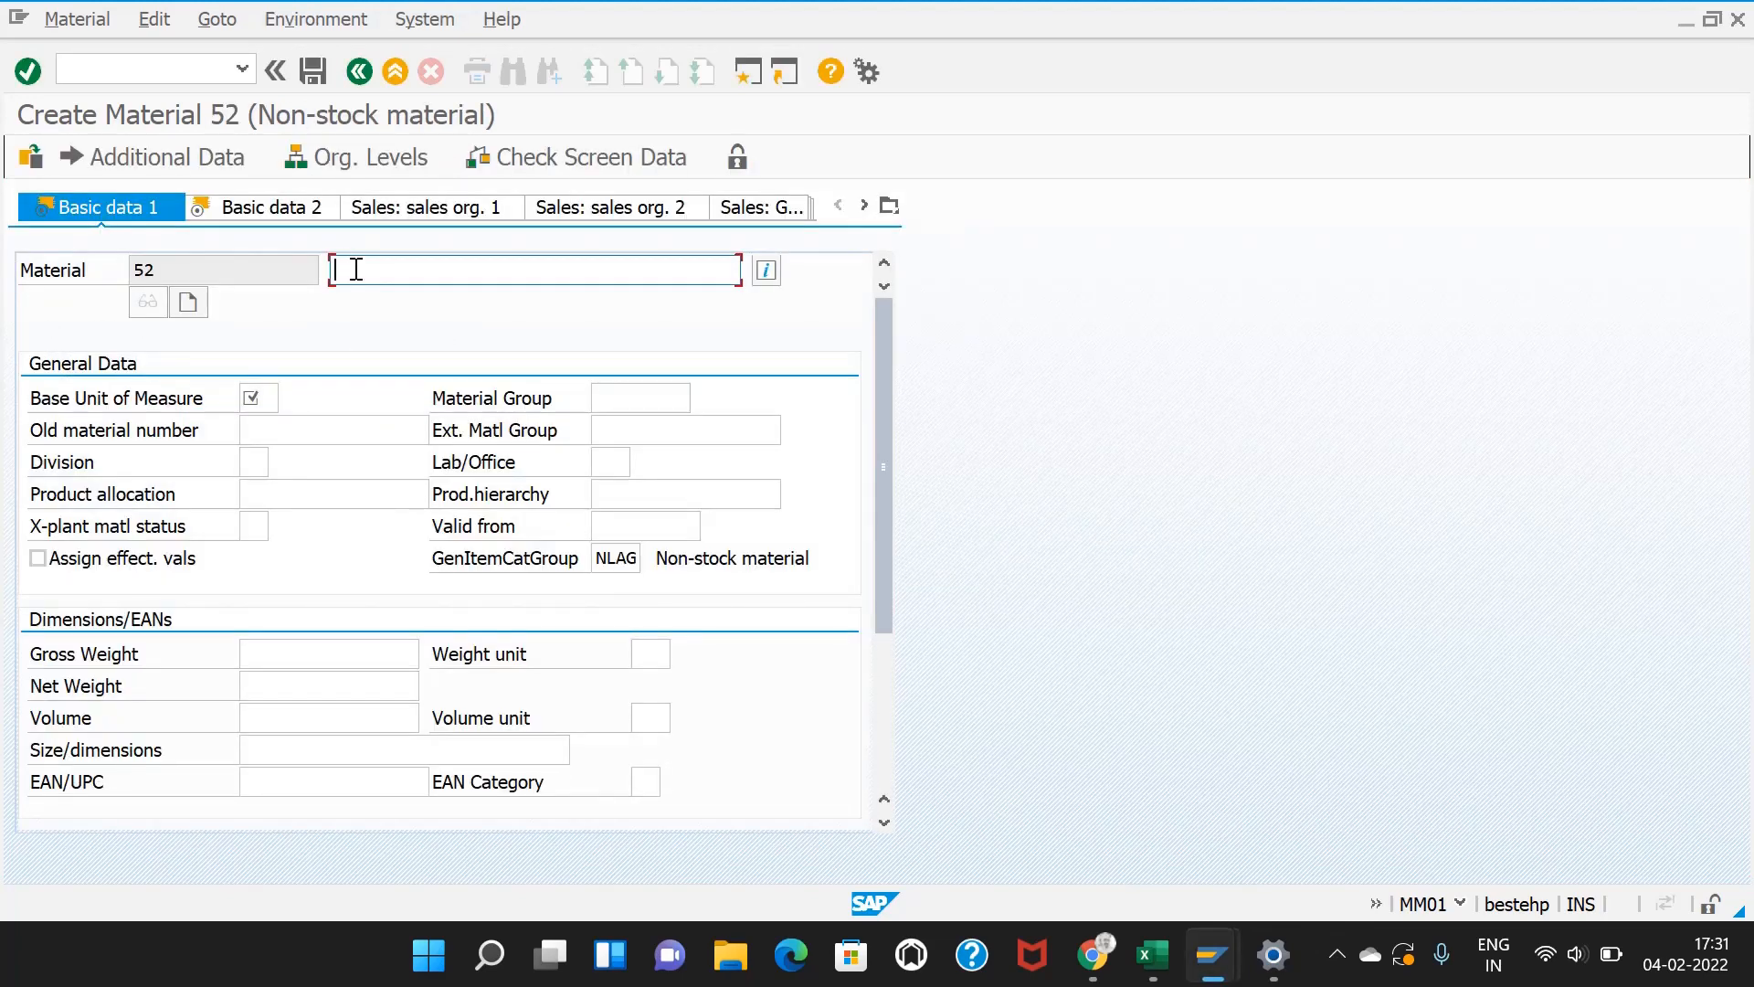
Step: Describe the material as "Shaft for planetory gear box" with base unit of measure EA and confirm the basic data
text(Shaf)
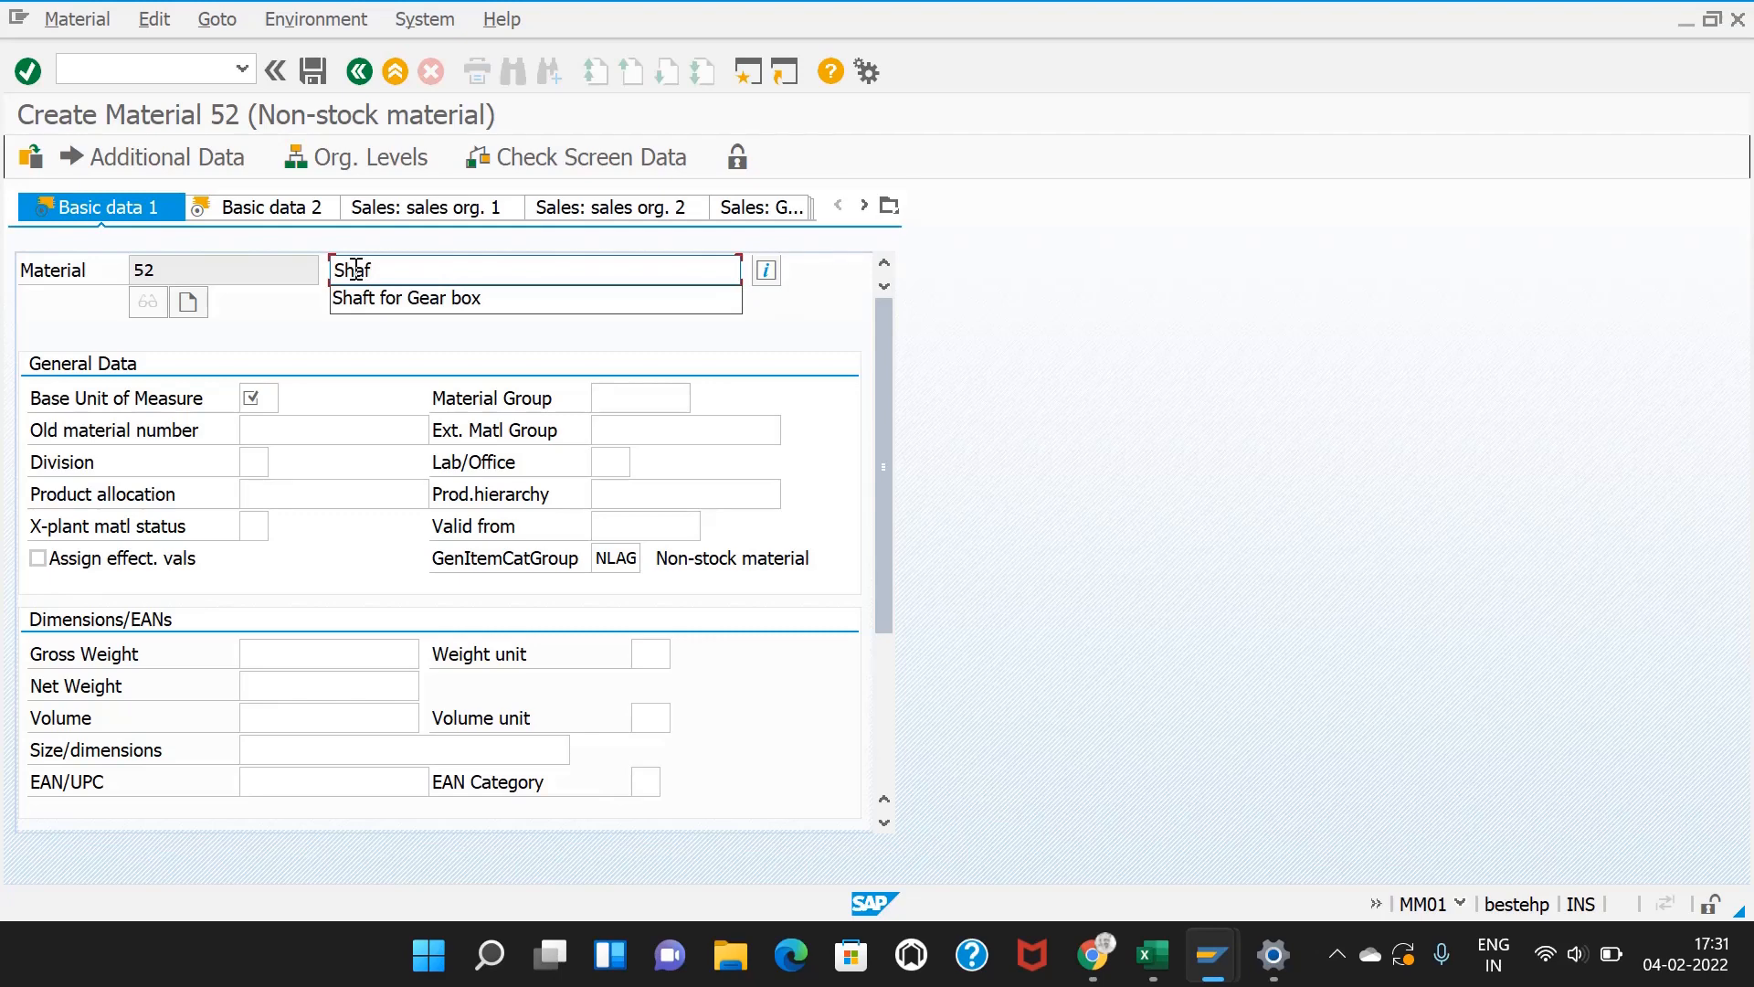
text(t for planetory gear box)
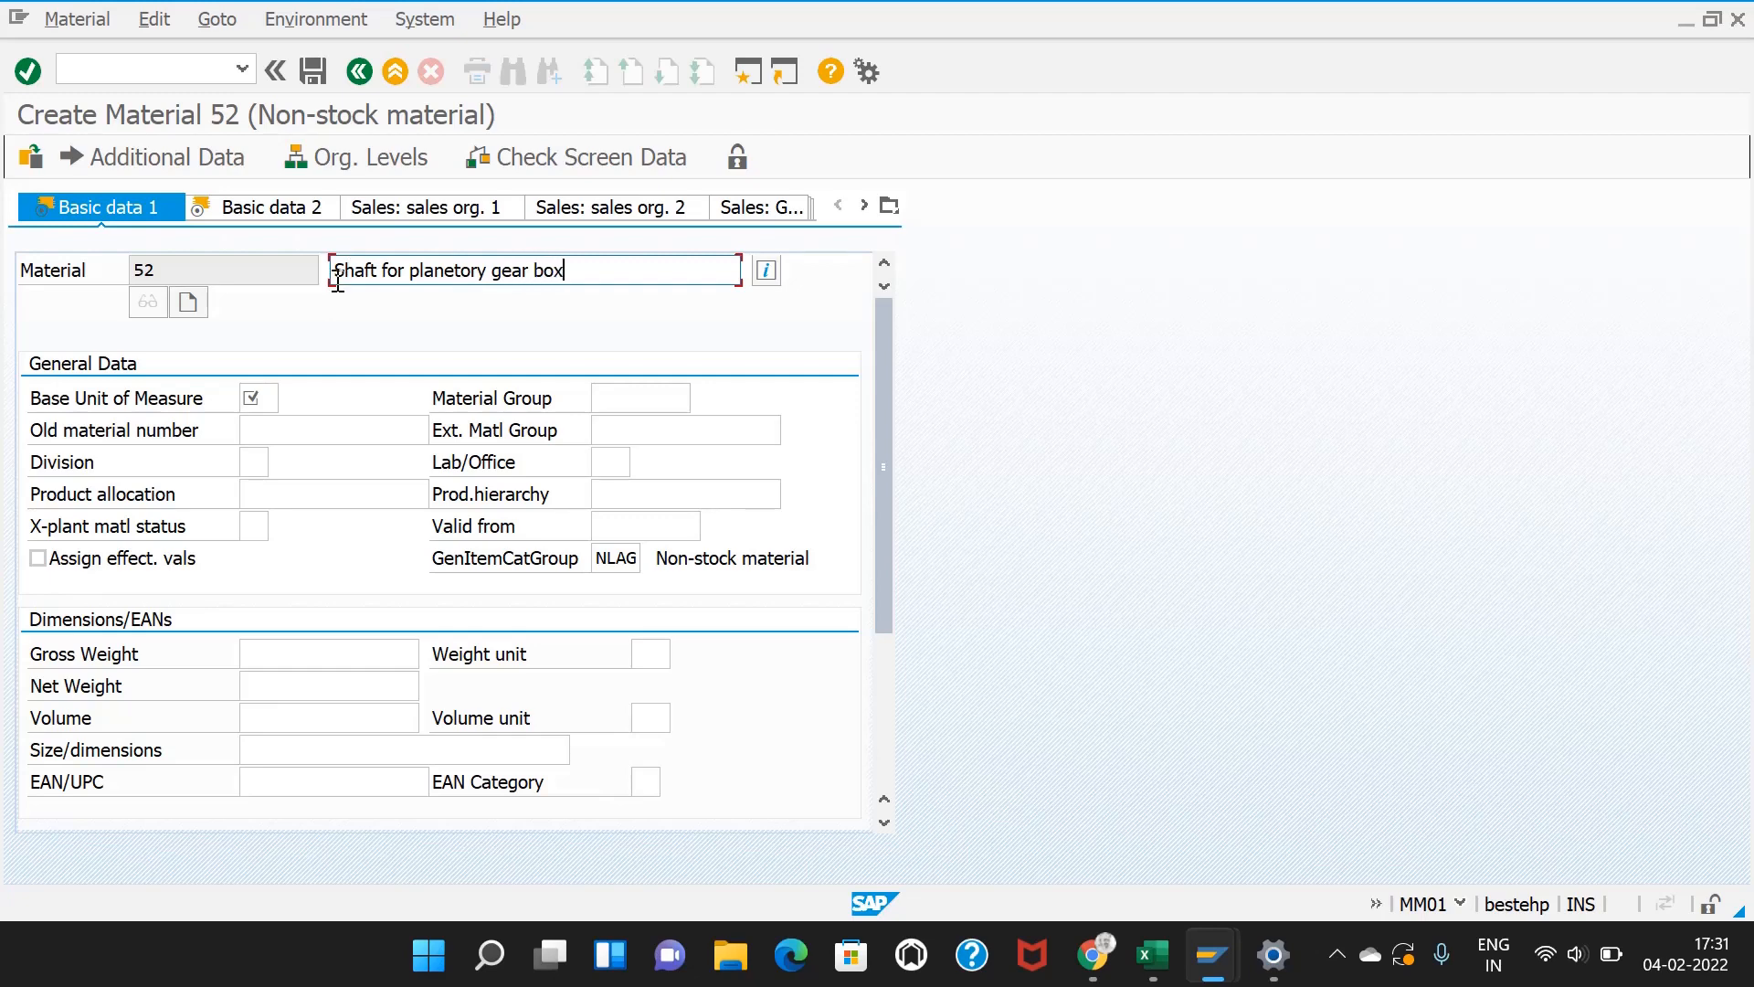
click(251, 397)
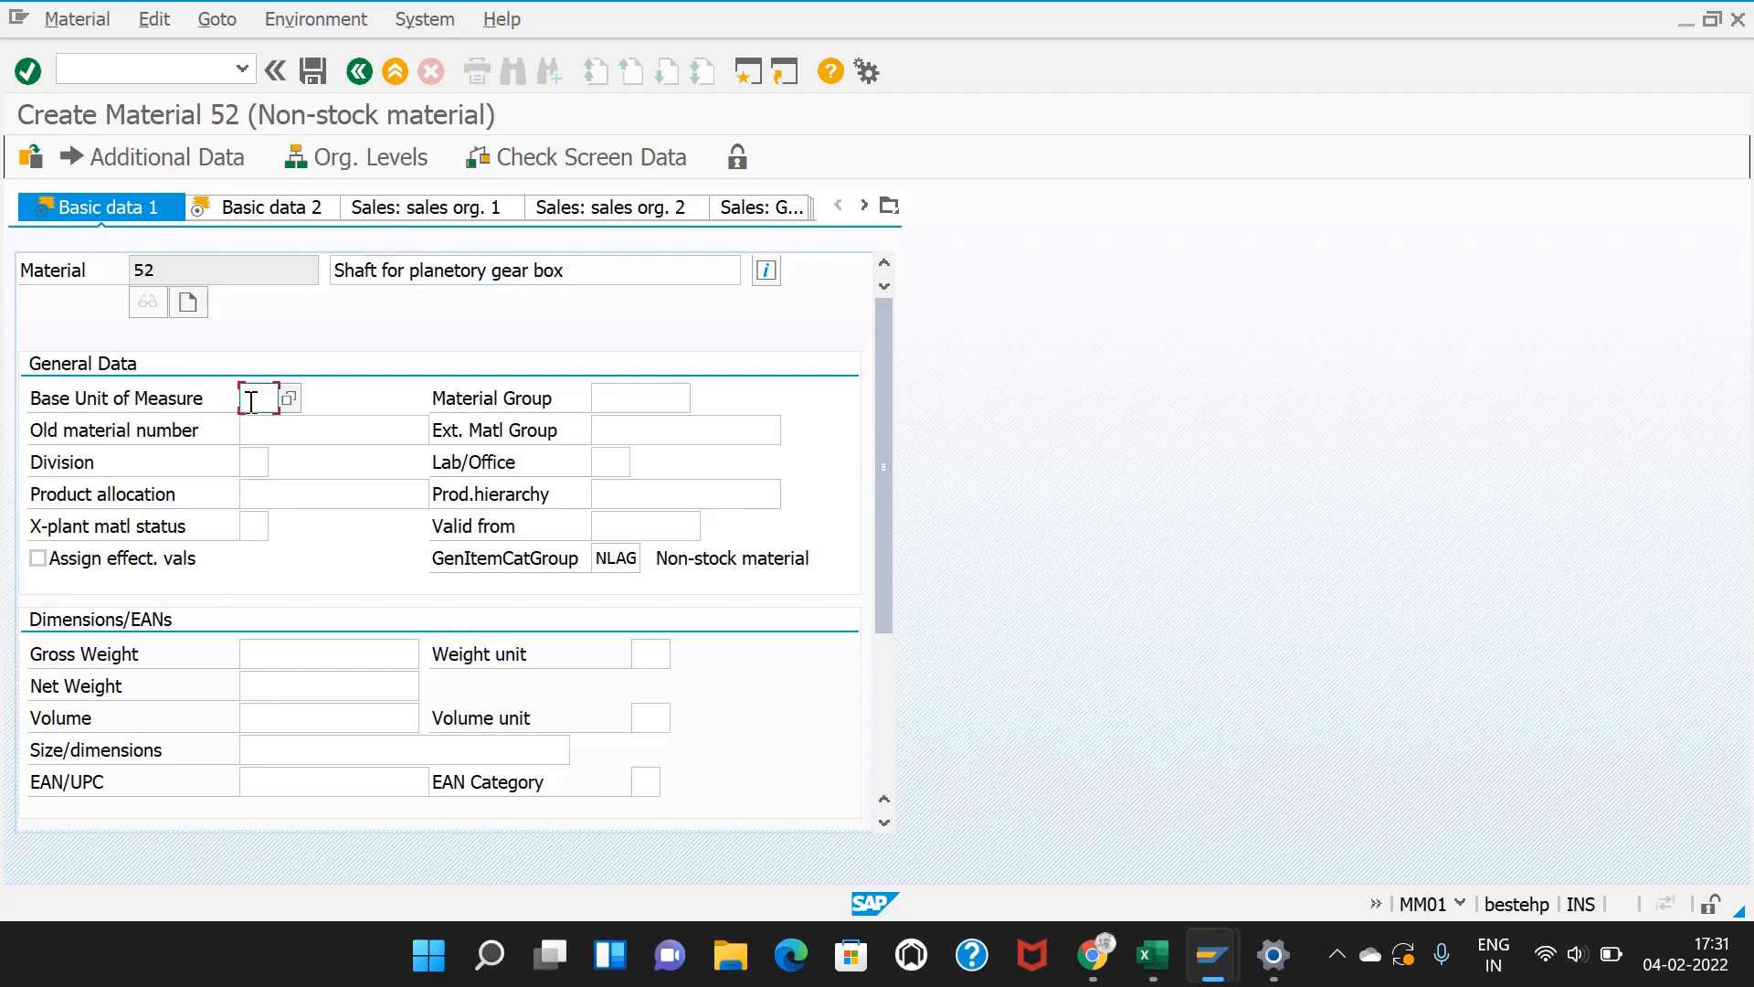
text(ea)
key(Return)
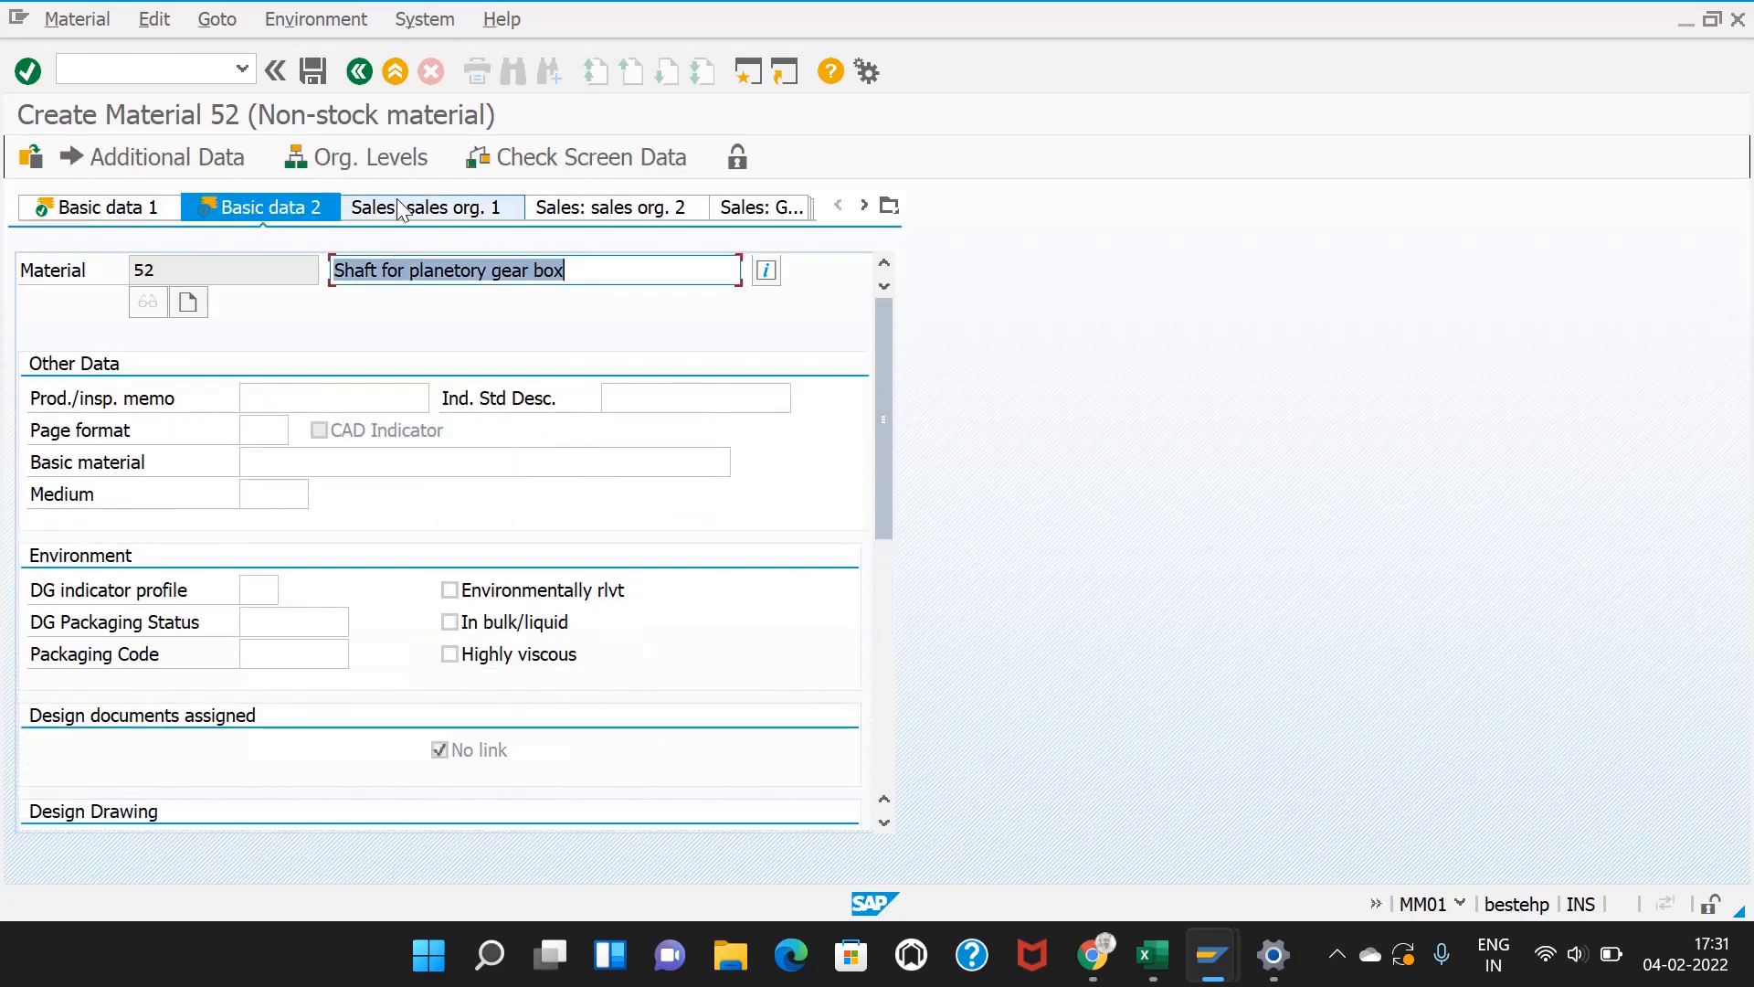
Step: Open the MRP 1 view of the shaft material and set the MRP type to ND
click(864, 206)
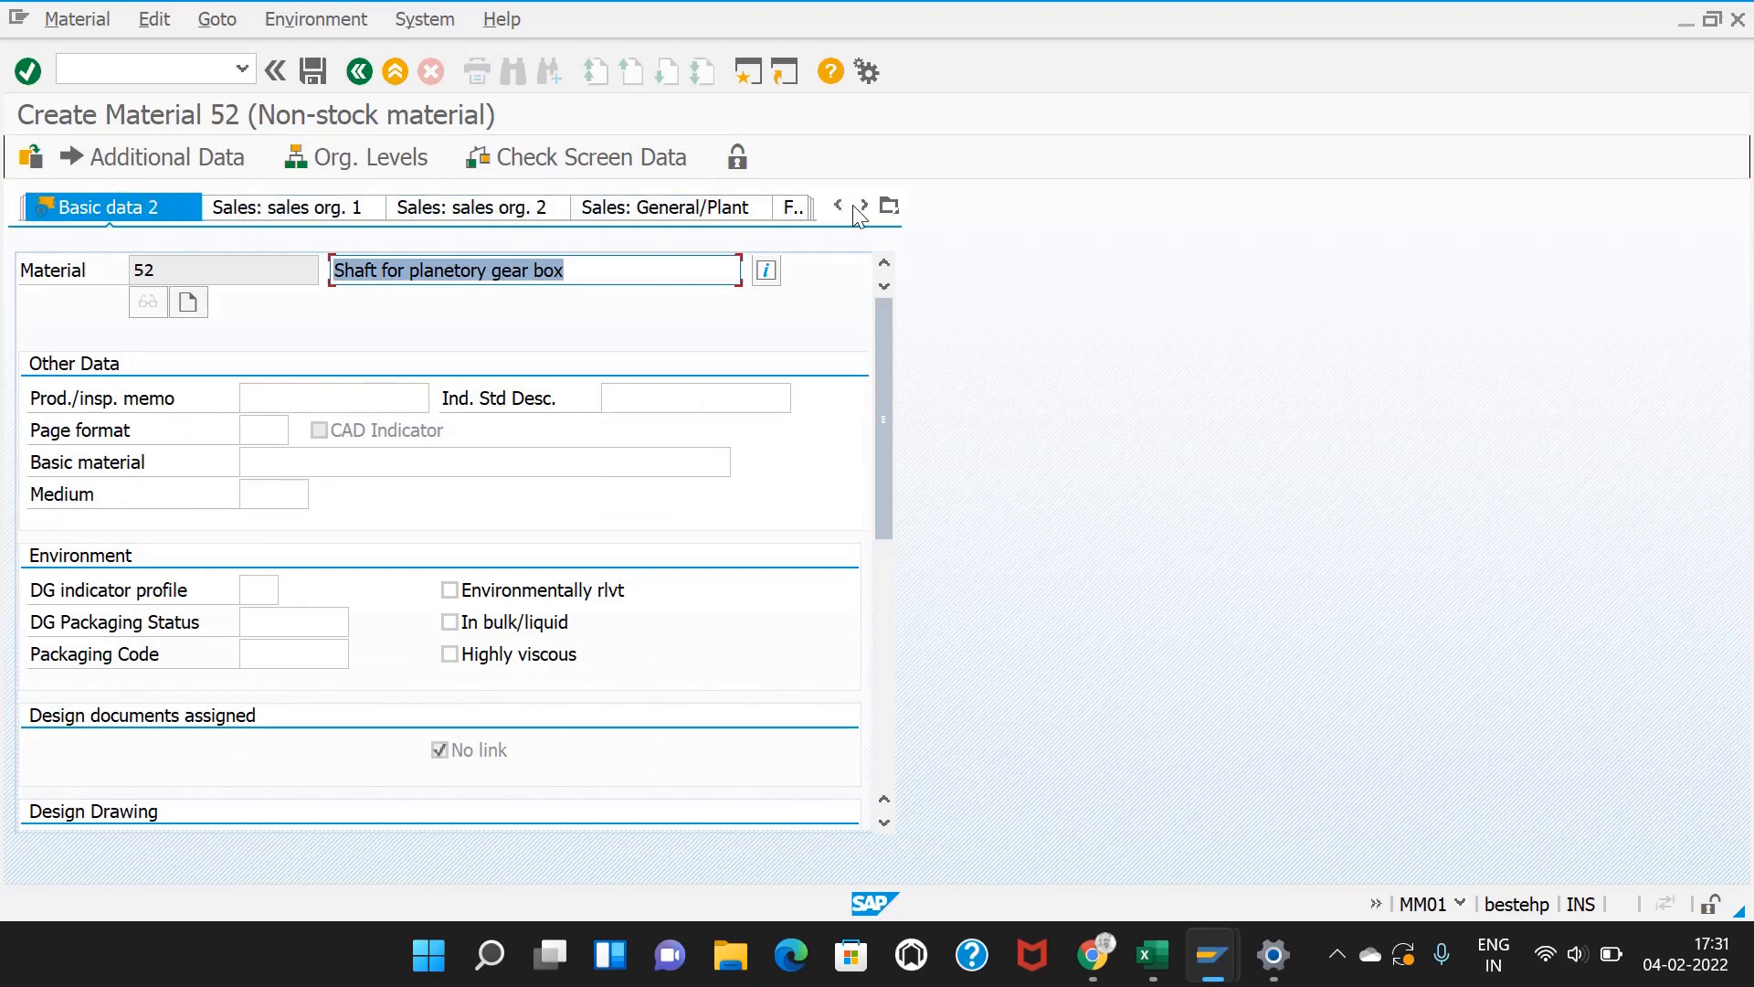
click(865, 206)
click(864, 206)
click(864, 206)
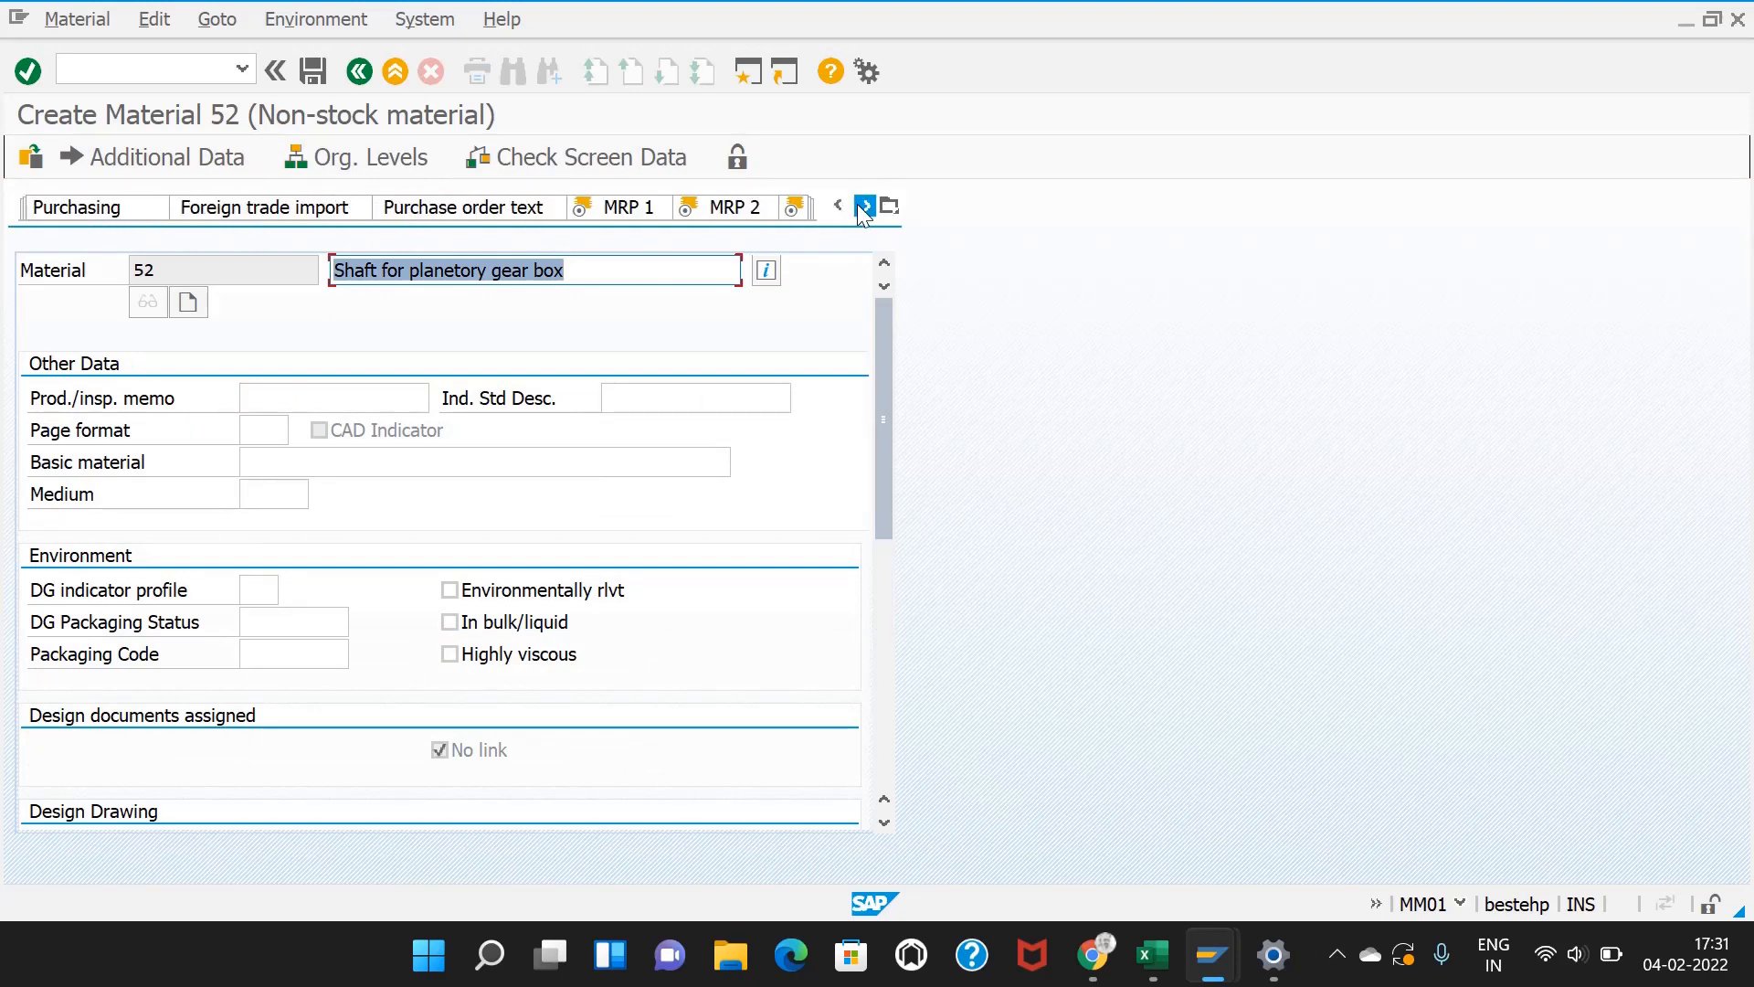
click(634, 207)
click(257, 591)
click(254, 618)
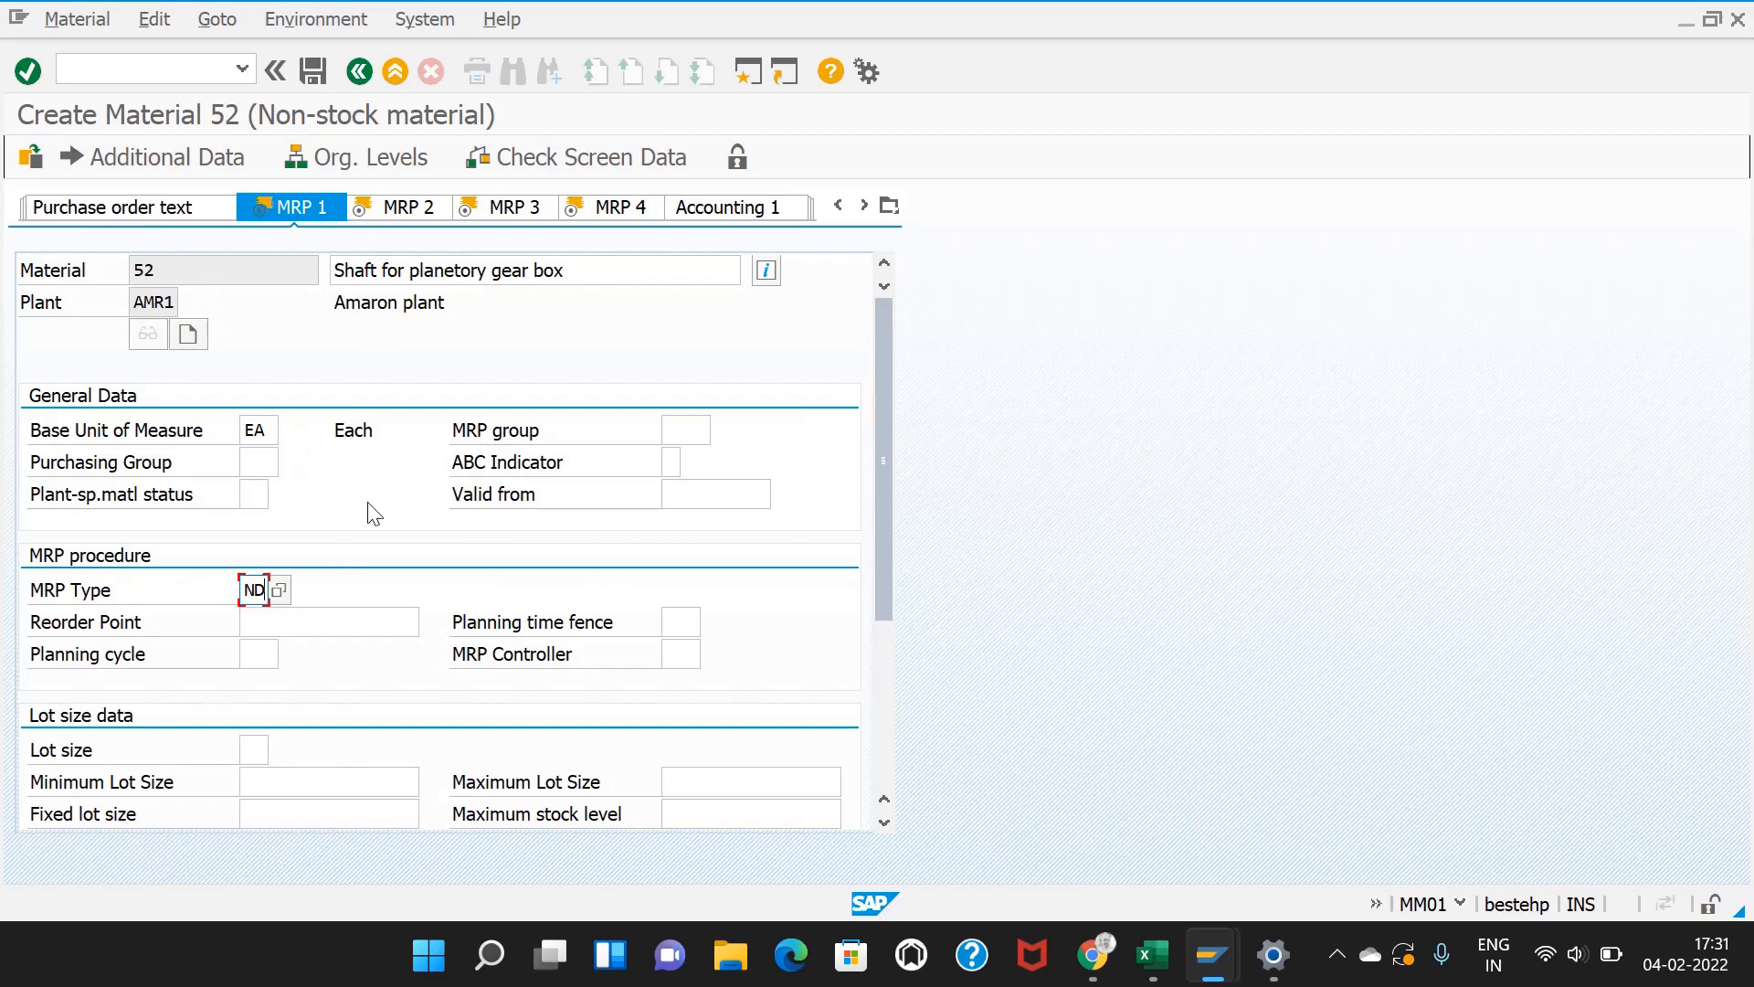
Step: Proceed through the remaining MRP views without further entries and save the shaft material
key(Return)
key(Return)
key(Return)
key(Return)
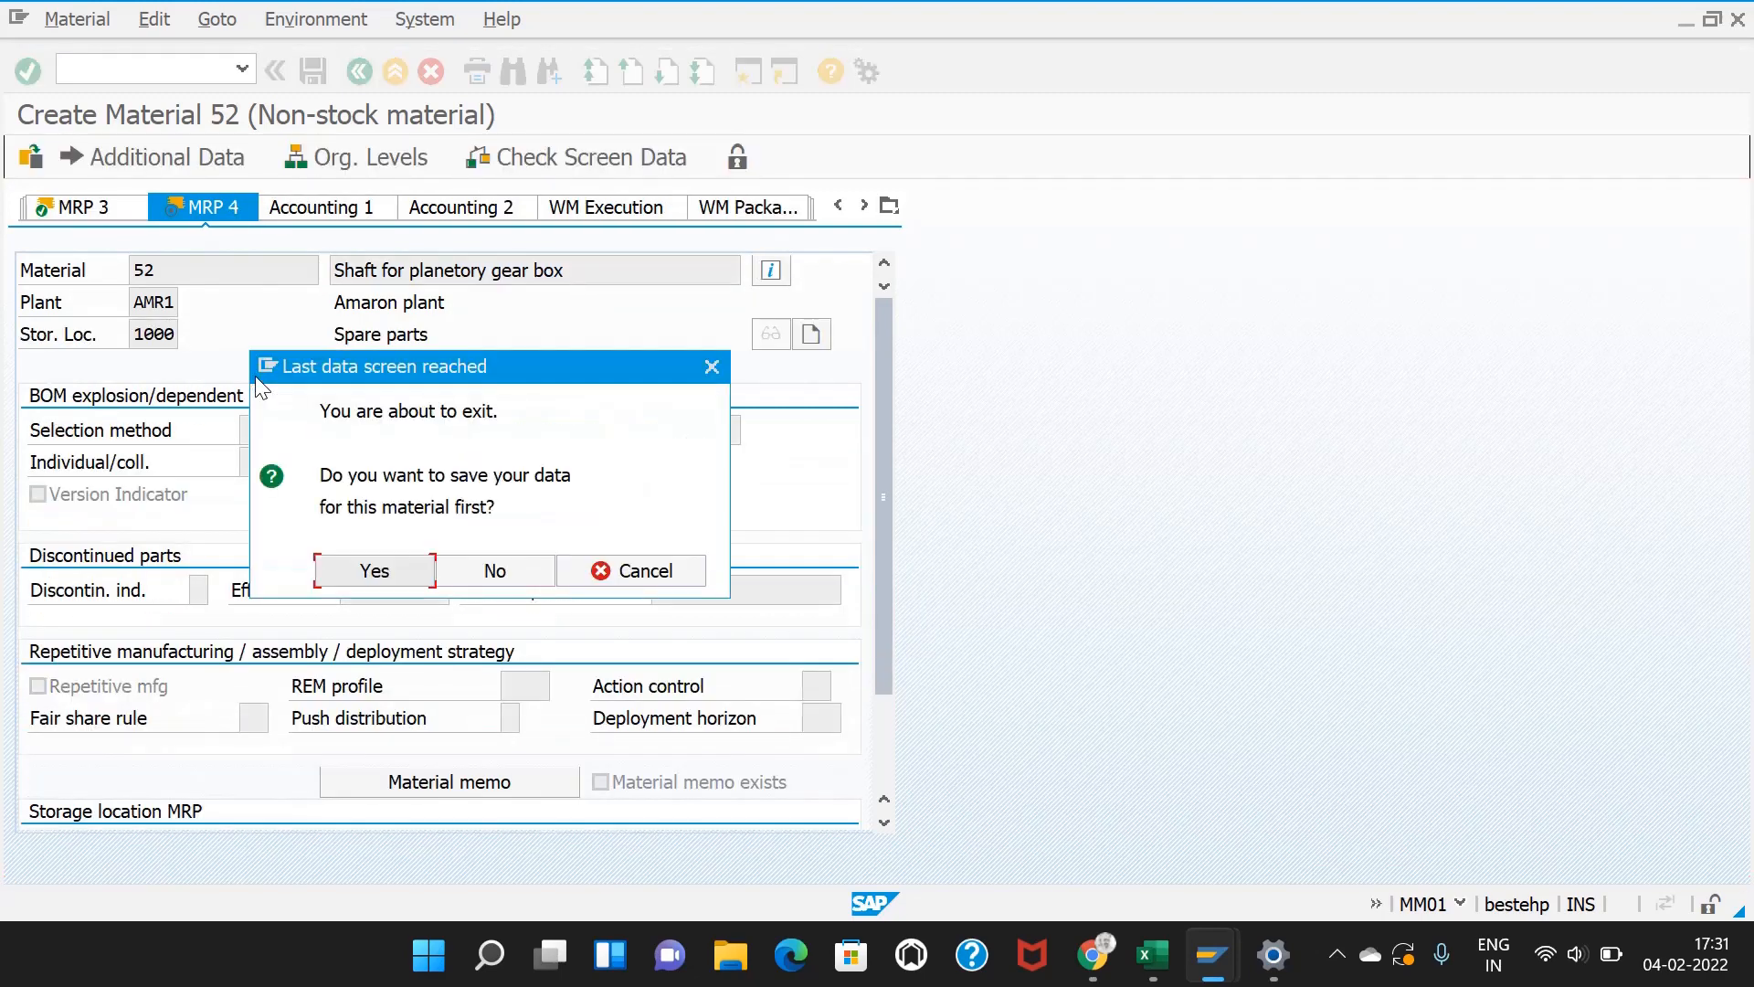
click(395, 567)
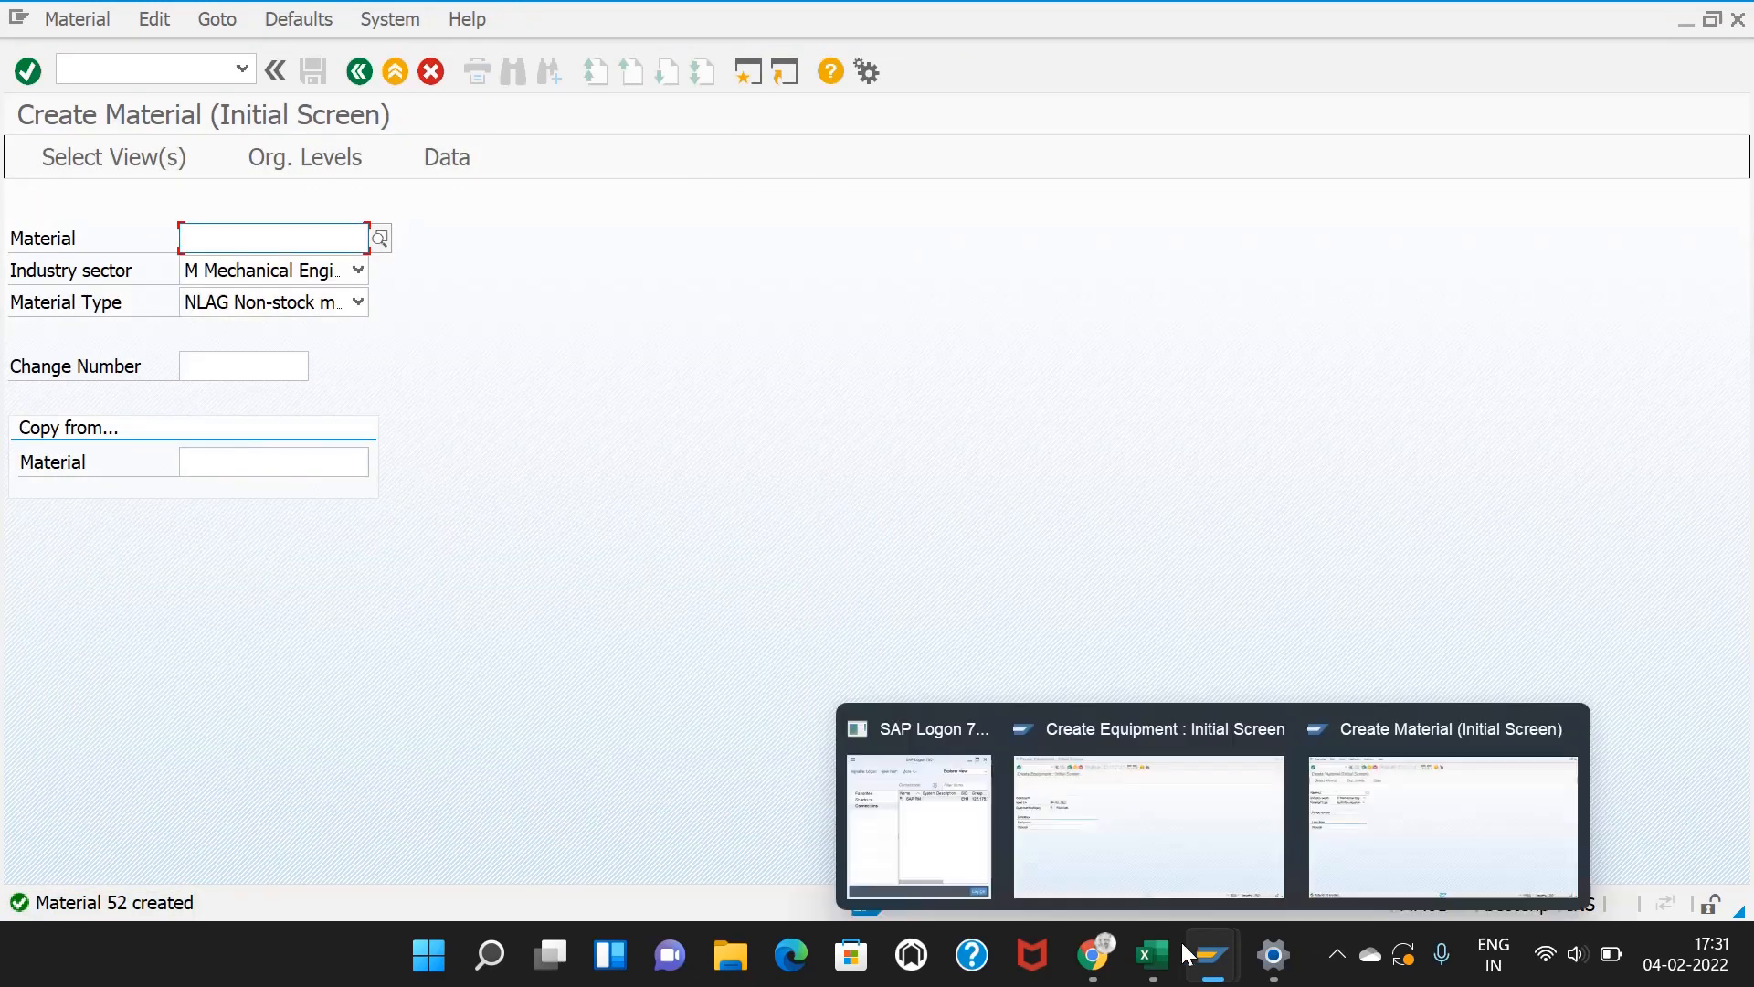
Step: Switch to Excel and record material number 52 for the shaft in cell G8
click(1153, 955)
click(1376, 591)
click(1448, 595)
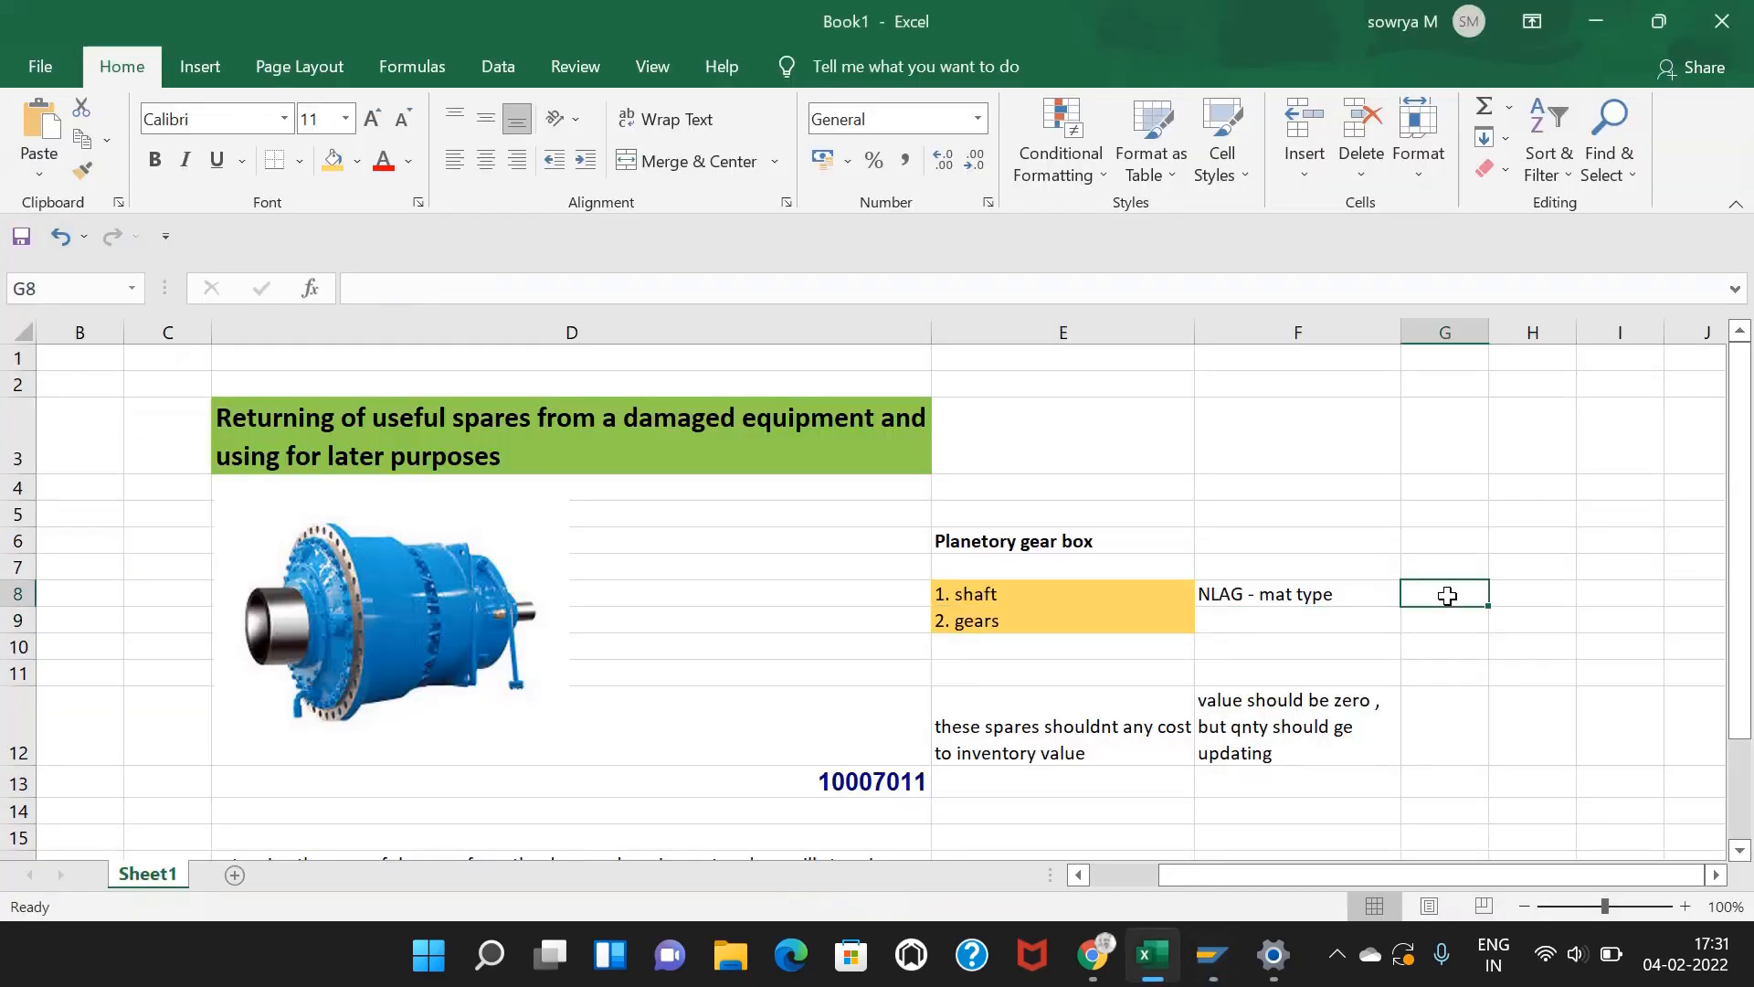
text(52)
click(1411, 651)
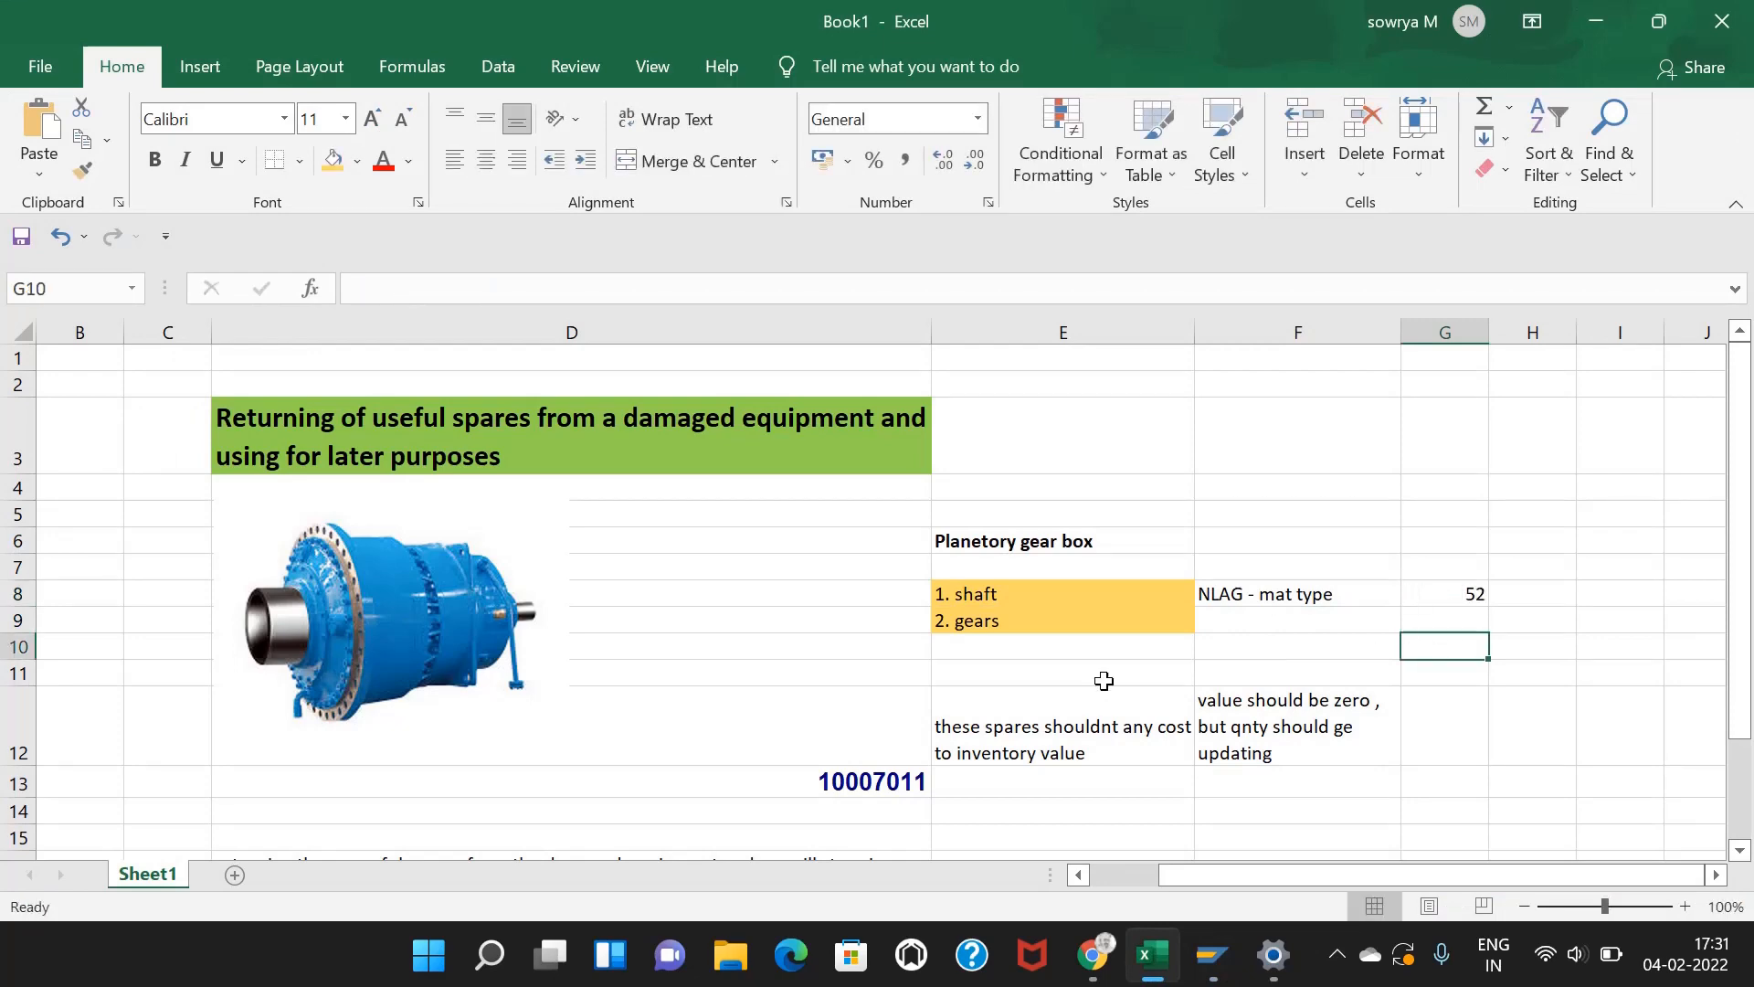
click(1087, 622)
Step: Return to Create Material in SAP, start another NLAG material and deselect the Accounting 1 and Accounting 2 views
mouse_move(1212, 954)
click(1489, 795)
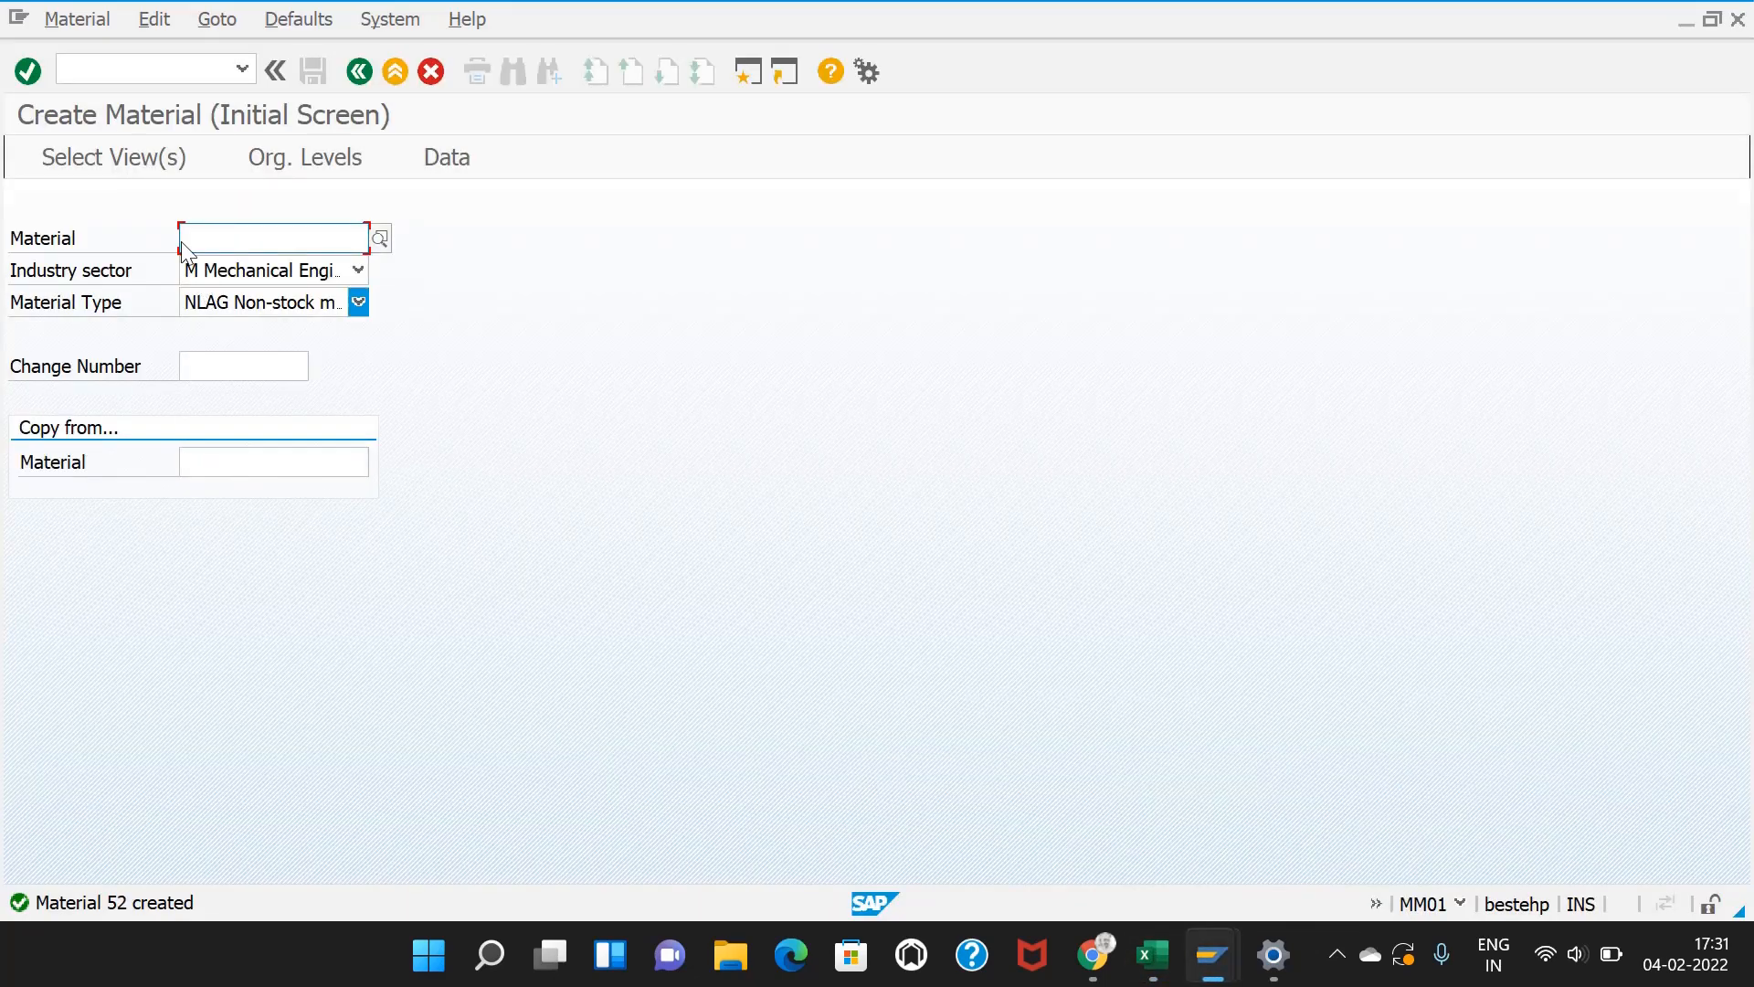
click(128, 67)
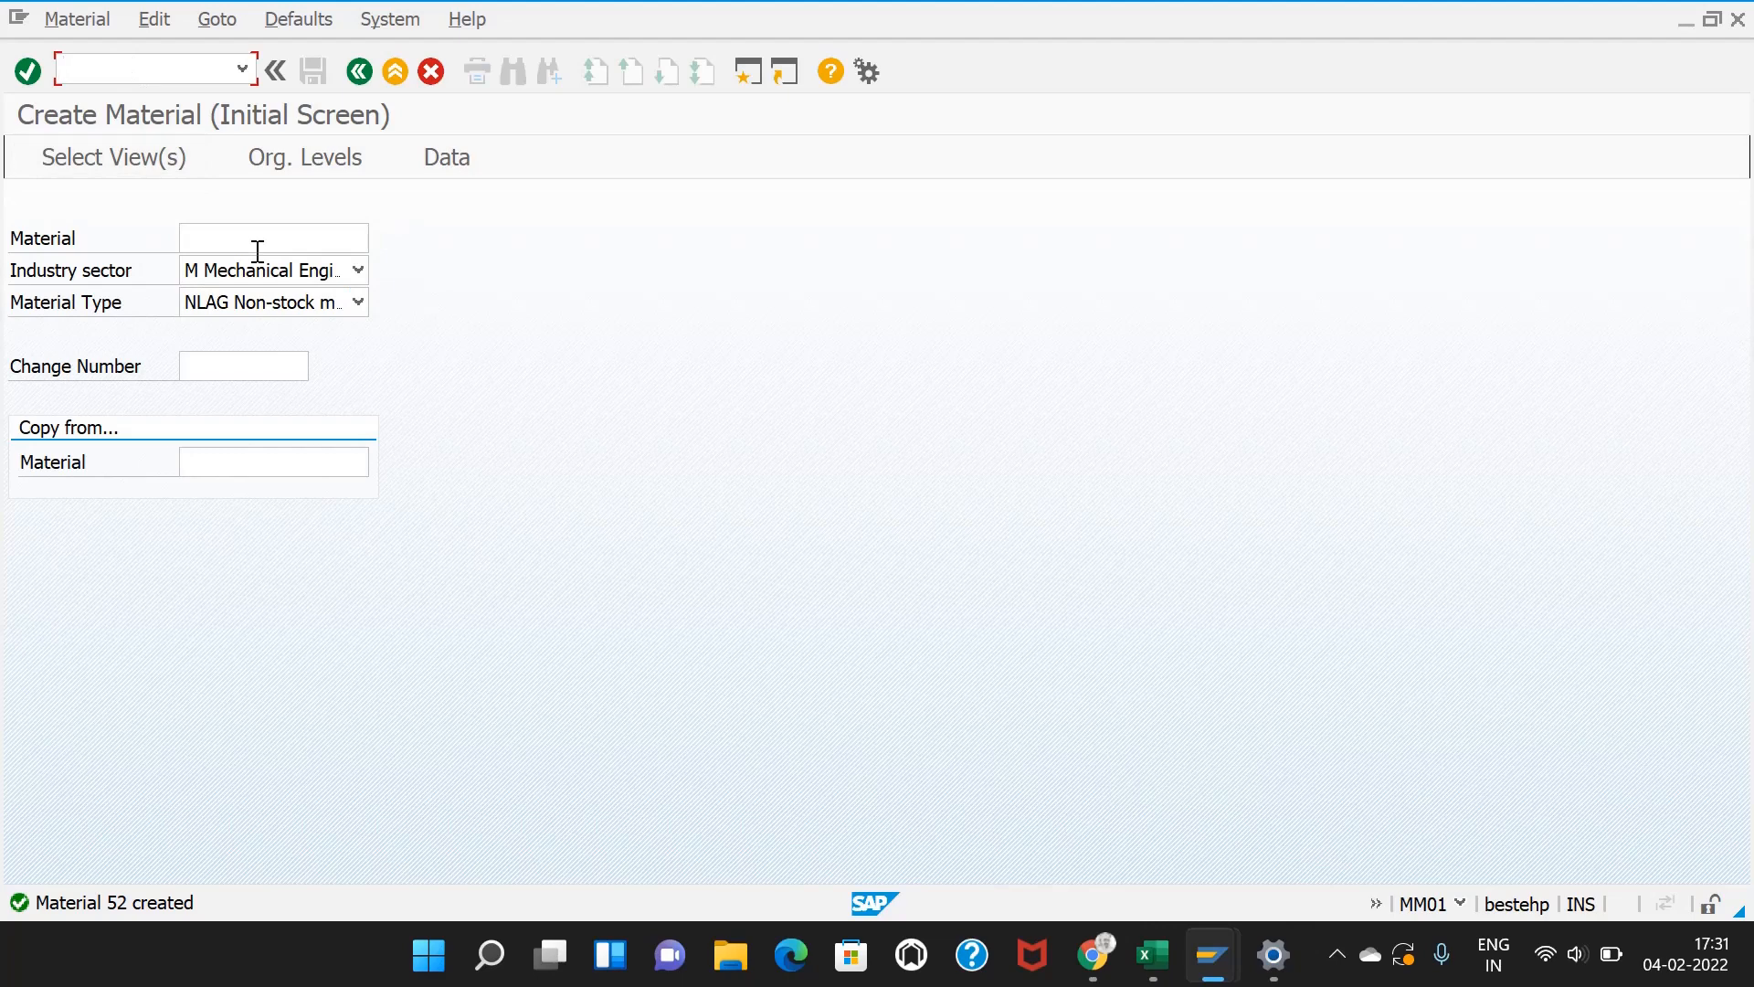
key(Return)
scroll(579, 509, down, 1)
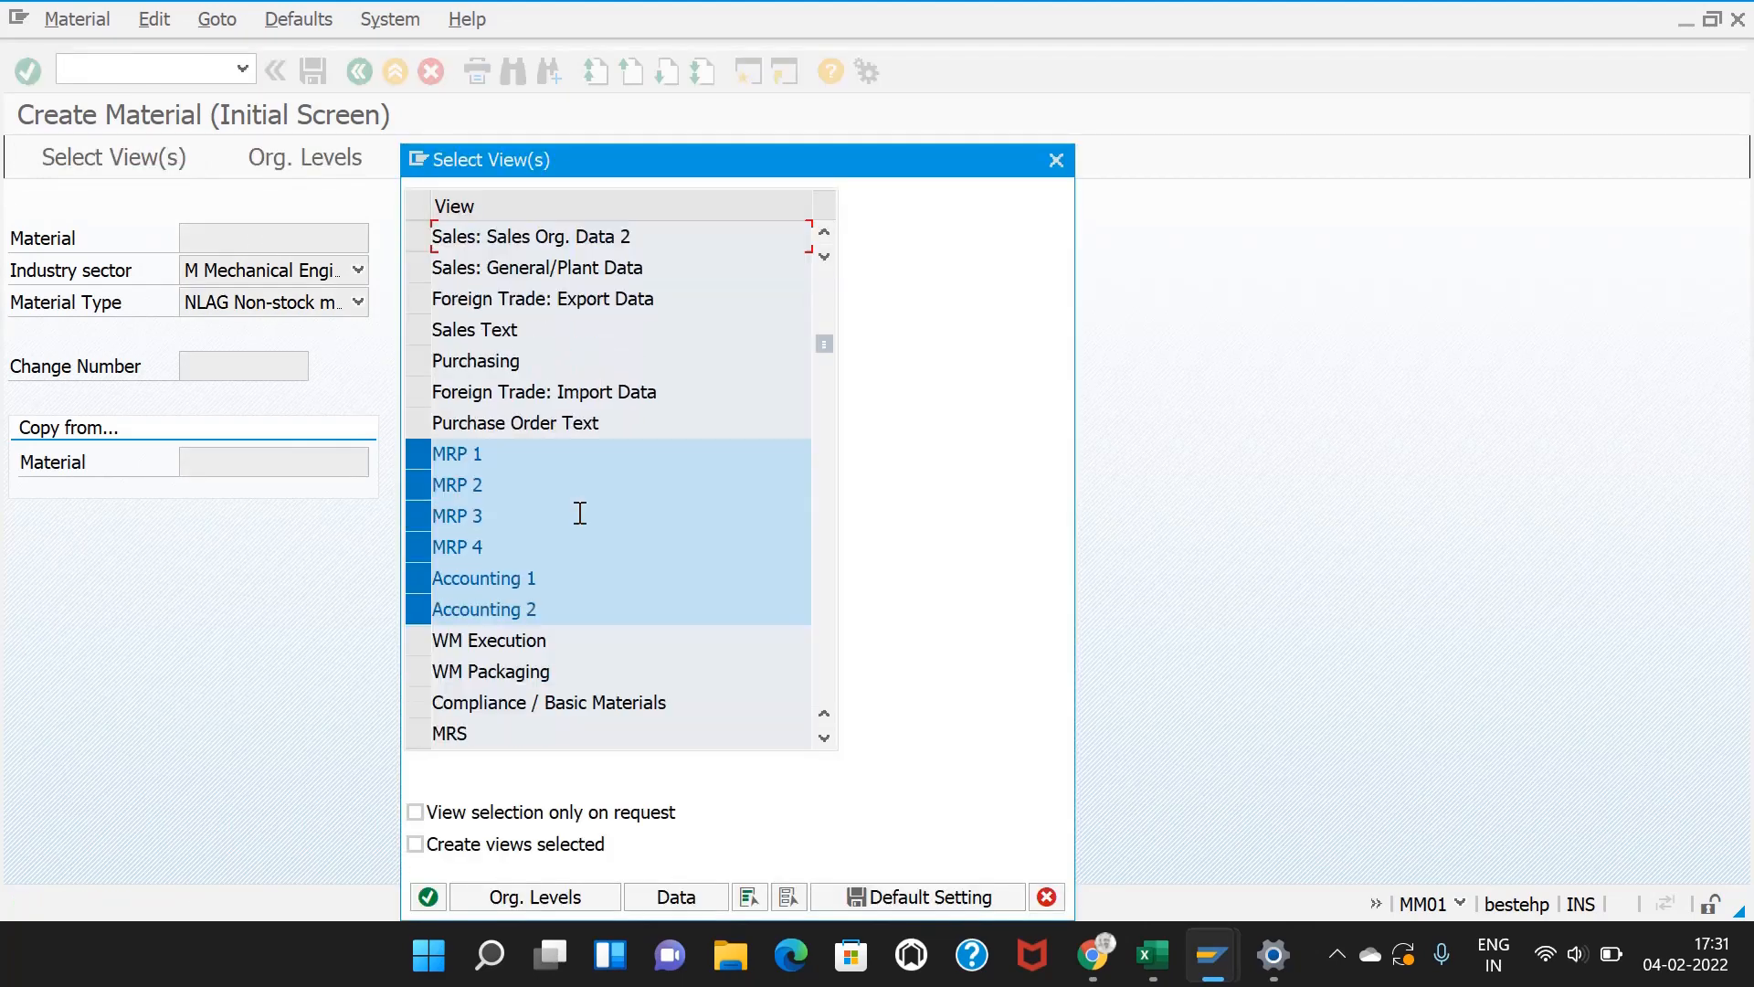
click(435, 584)
click(429, 609)
click(427, 895)
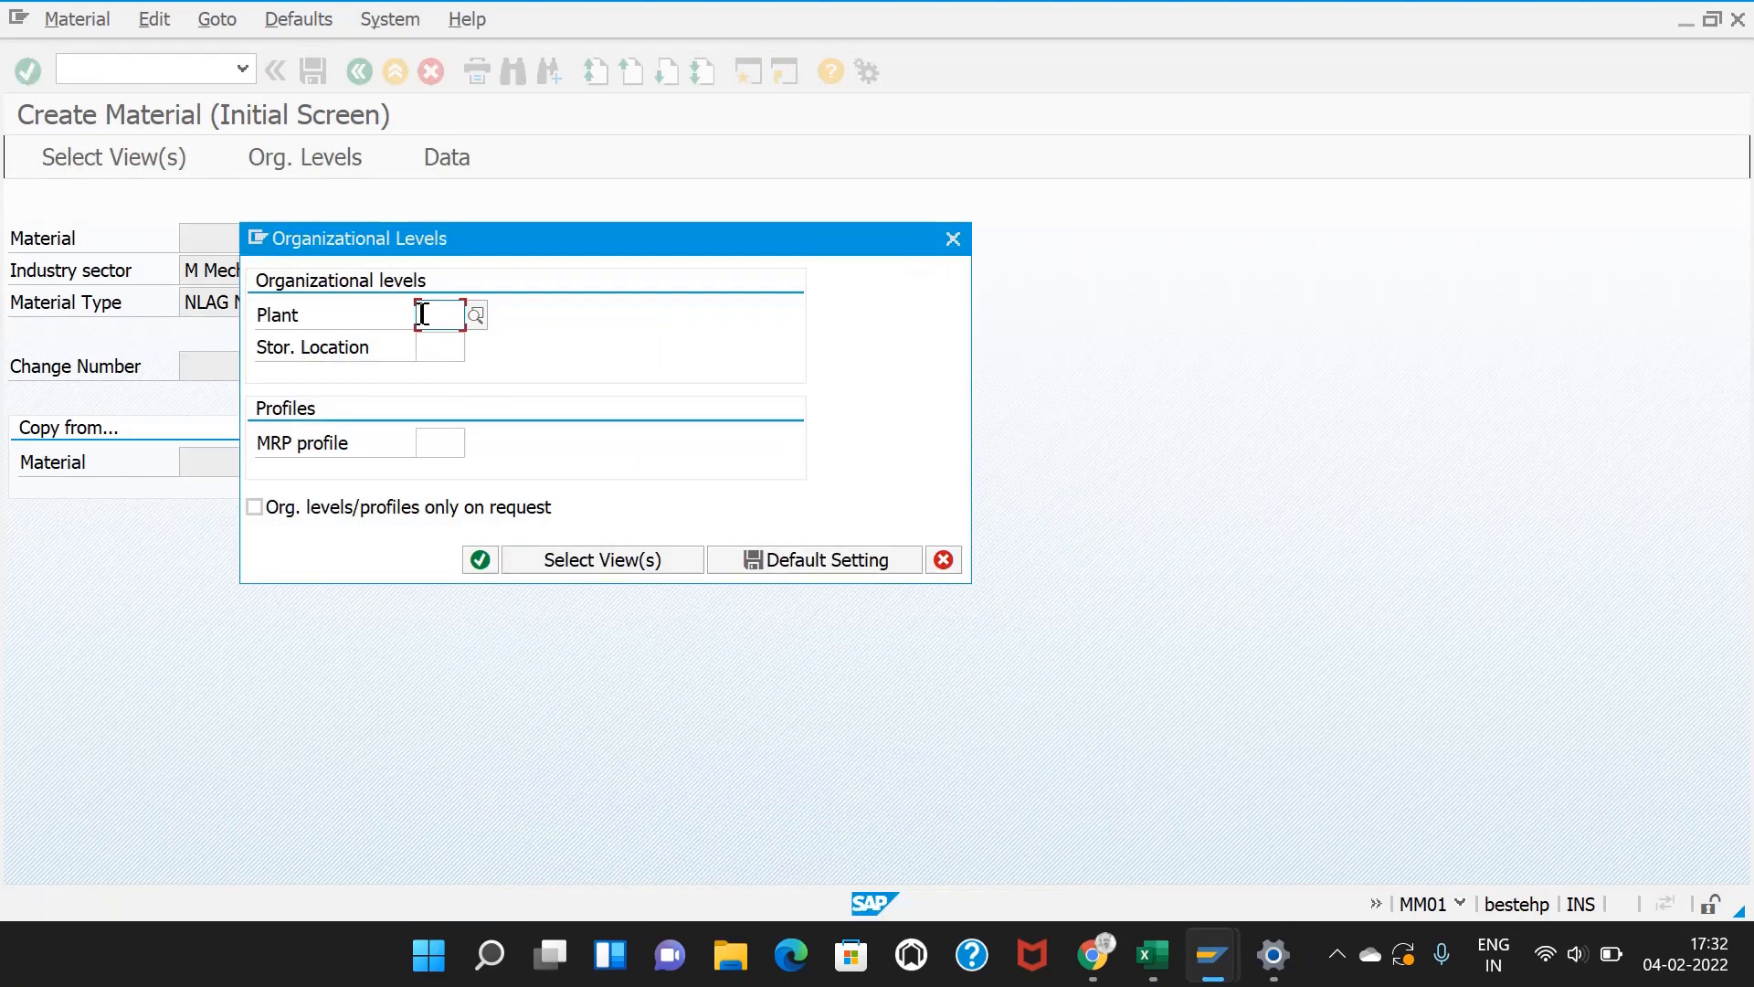
Step: Choose plant AMR1 and storage location 1000 for the second material and confirm the organizational levels
click(423, 314)
click(438, 342)
click(439, 350)
click(440, 376)
click(470, 568)
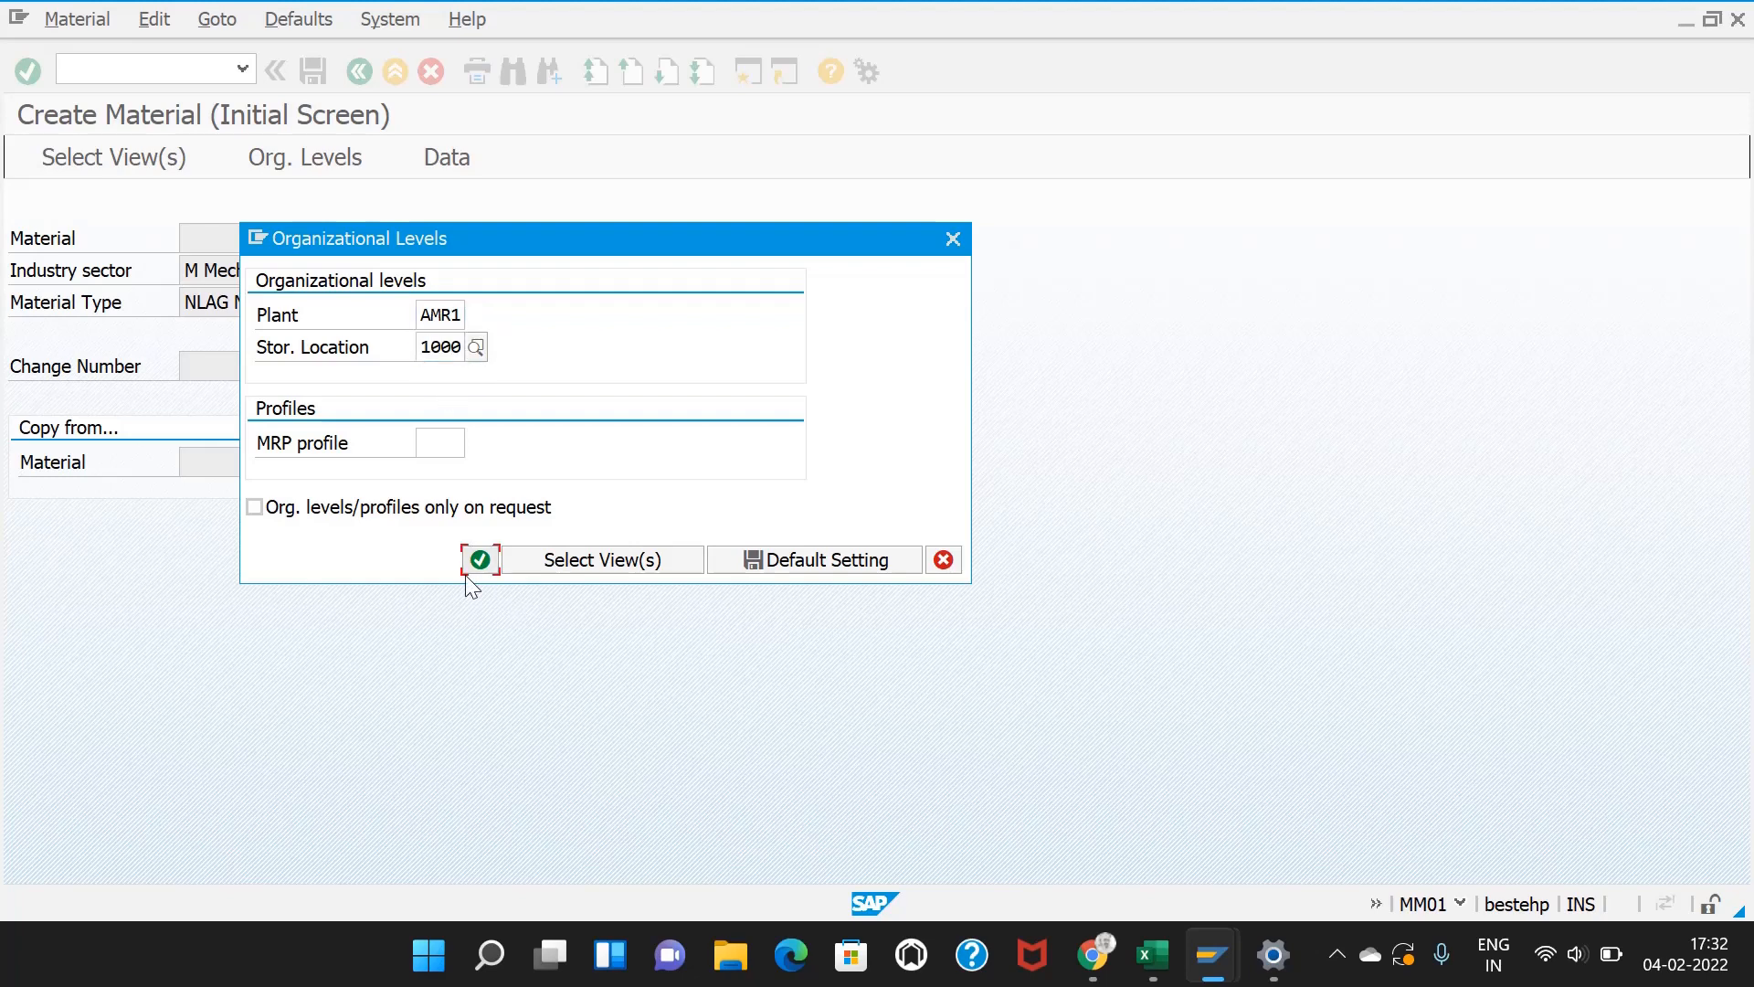
click(475, 565)
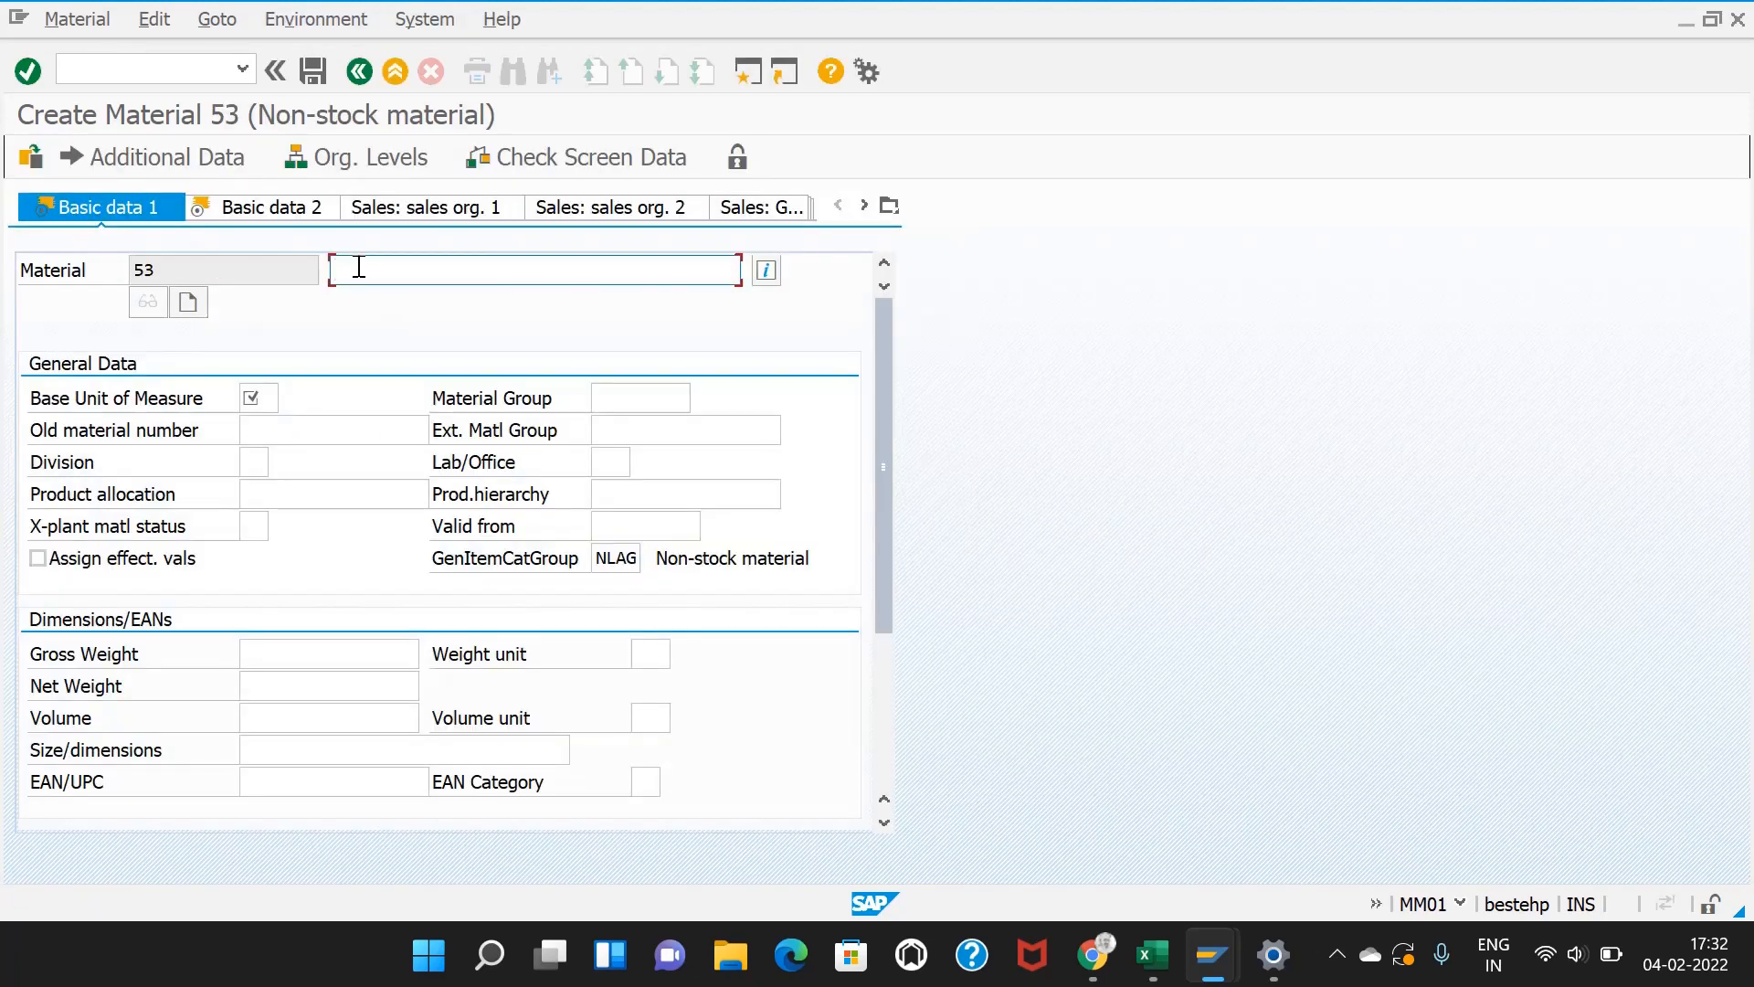
Step: Describe the second material as "Spur gears for planetory gear box" and set its base unit of measure to EA
text(Su)
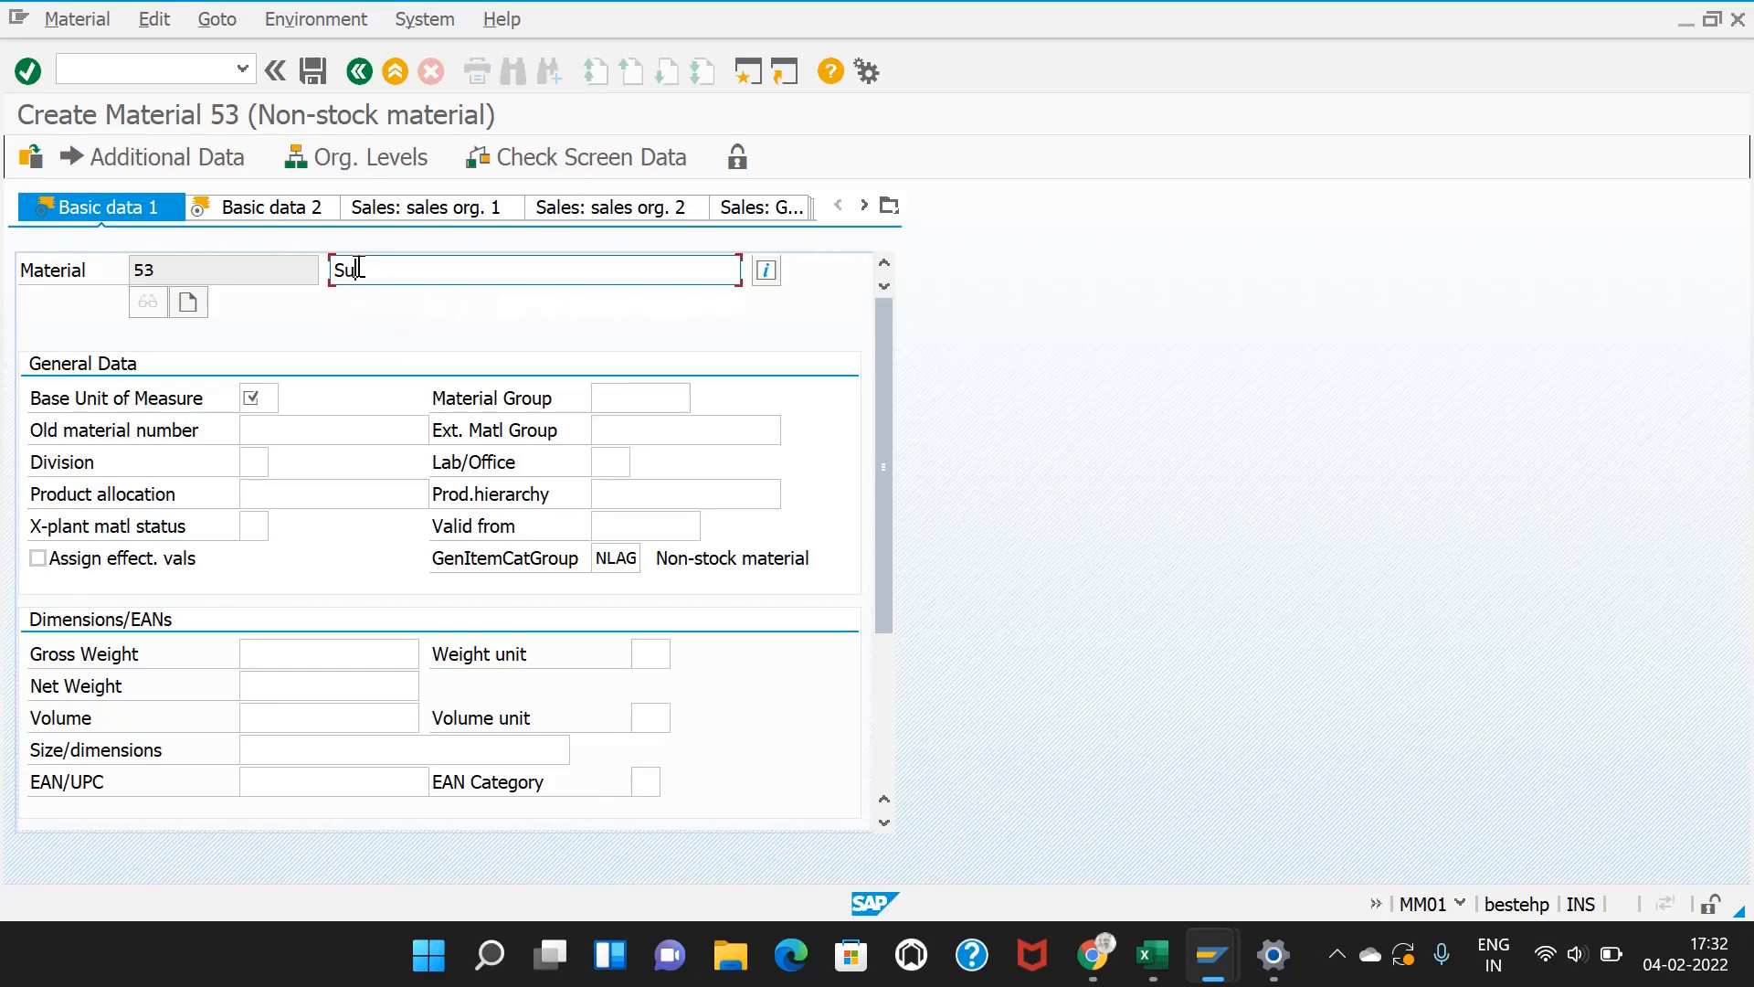
key(BackSpace)
text(pur gears for planetory gear box)
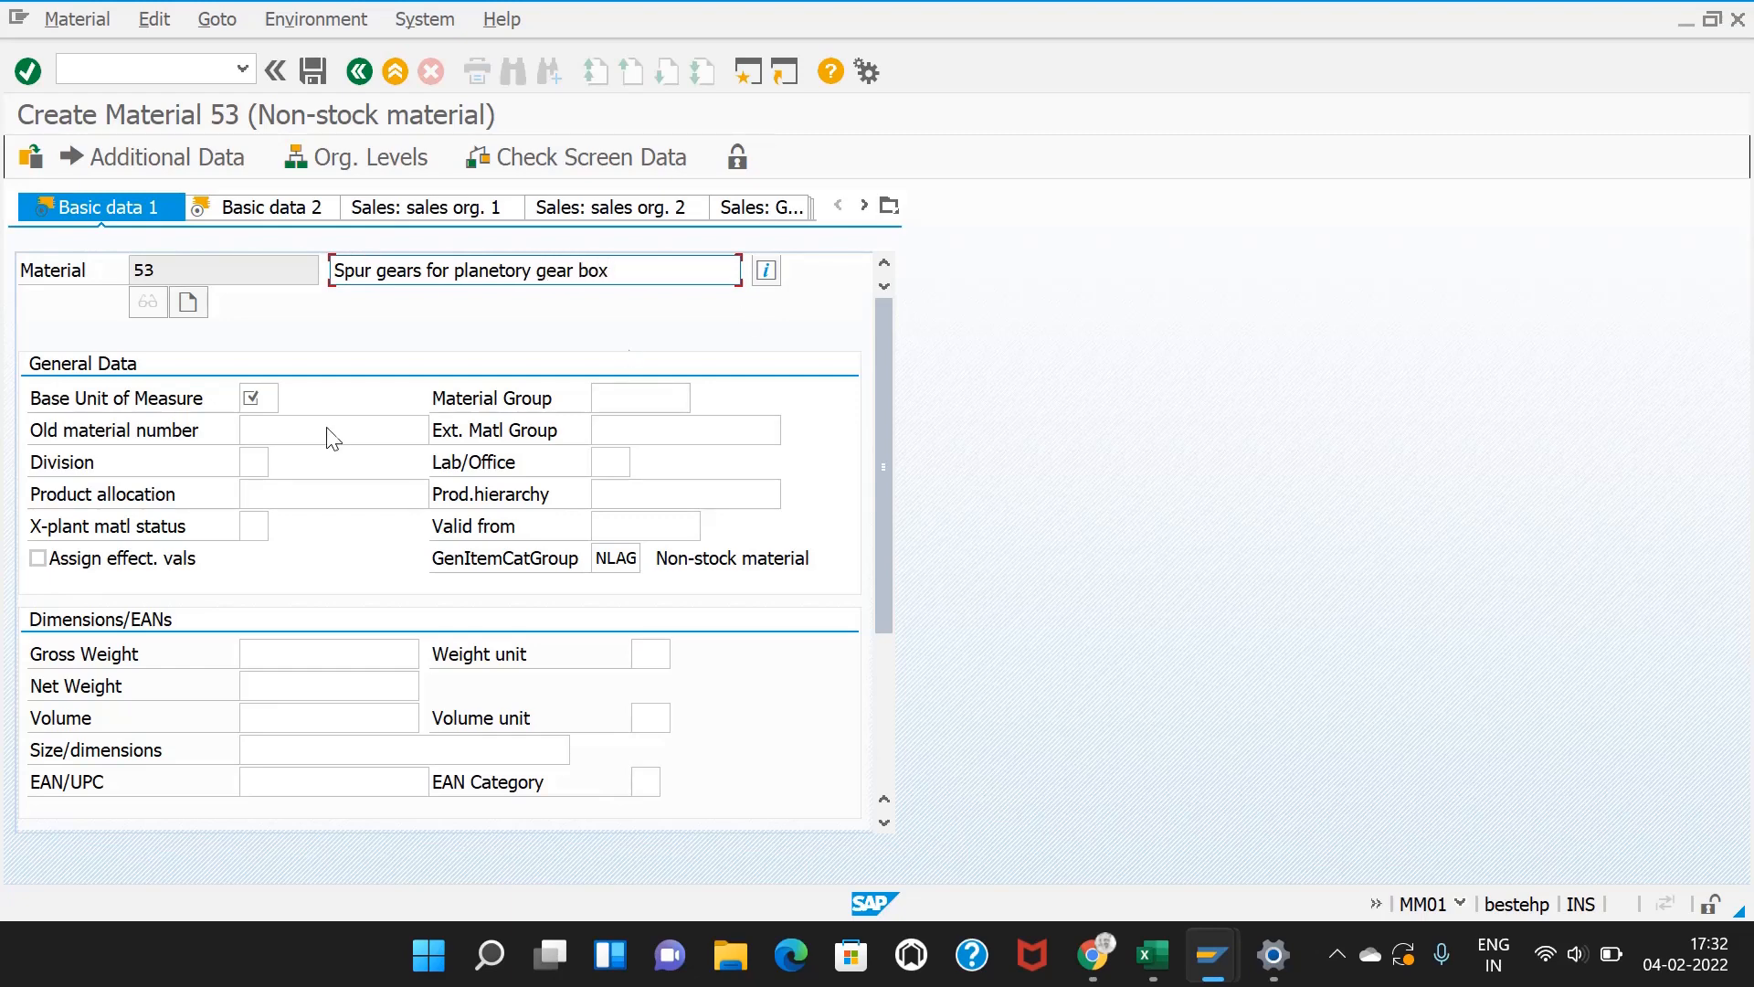
click(248, 397)
click(260, 429)
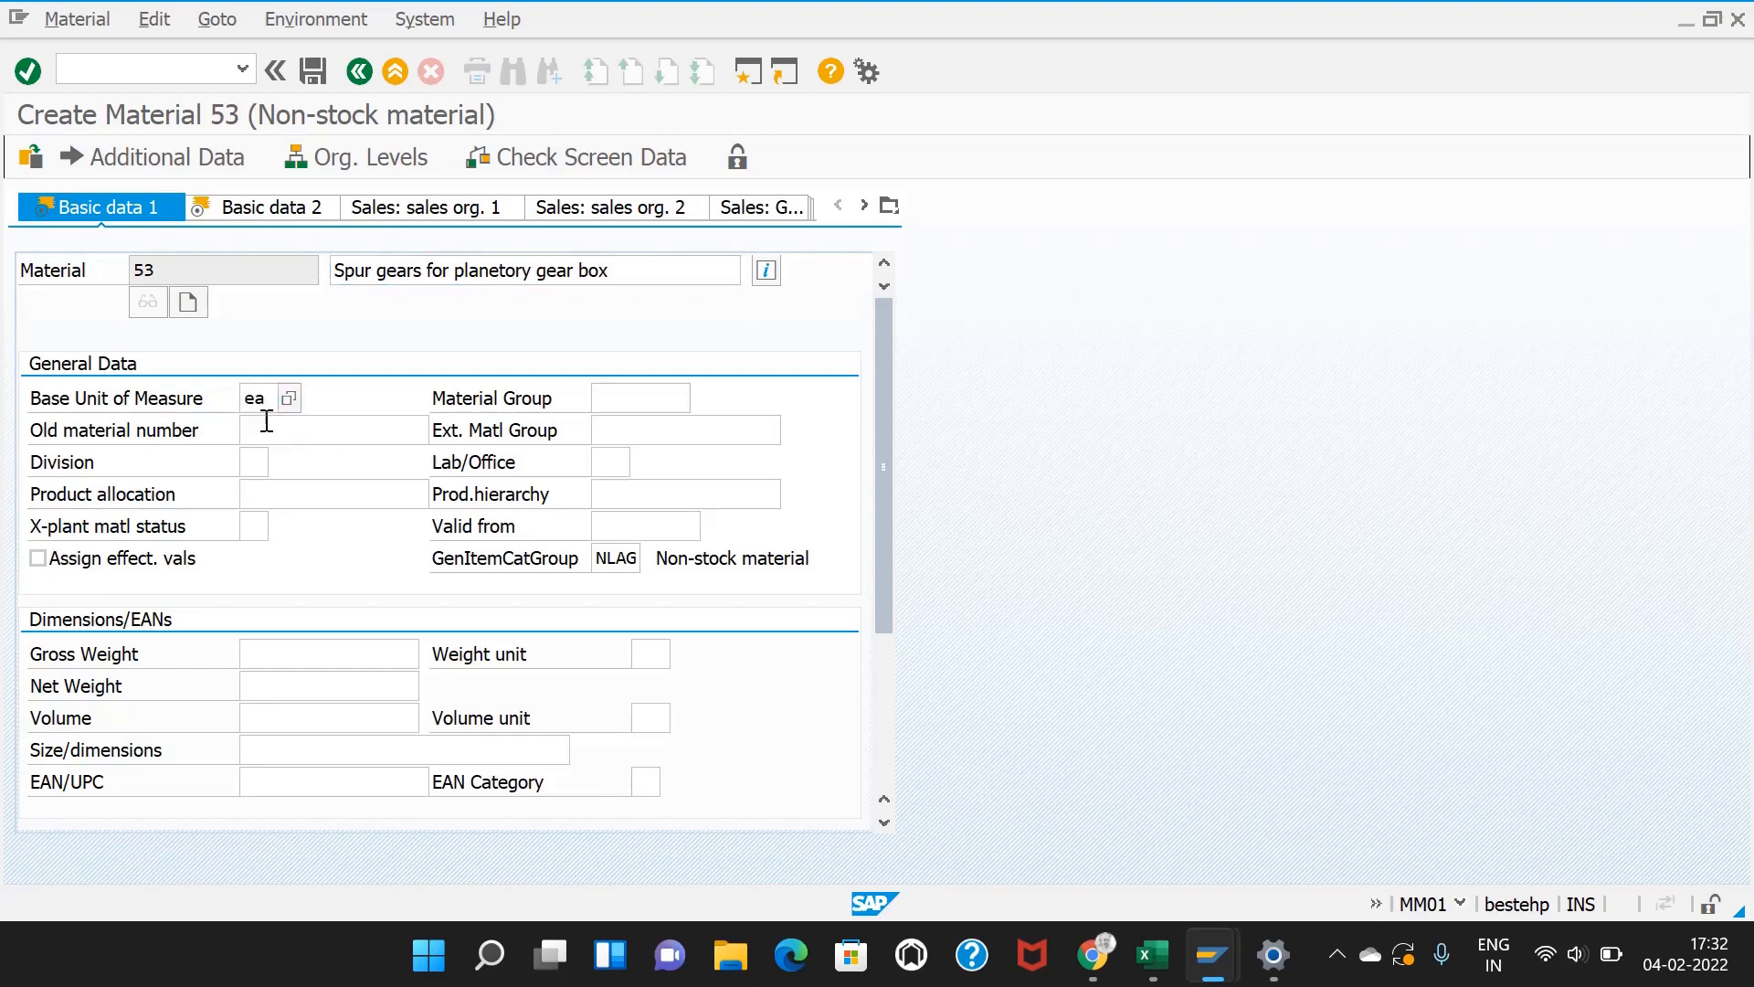
key(Return)
Step: Set the spur gears material's MRP type to ND, proceed through the remaining MRP views and save the material
key(Return)
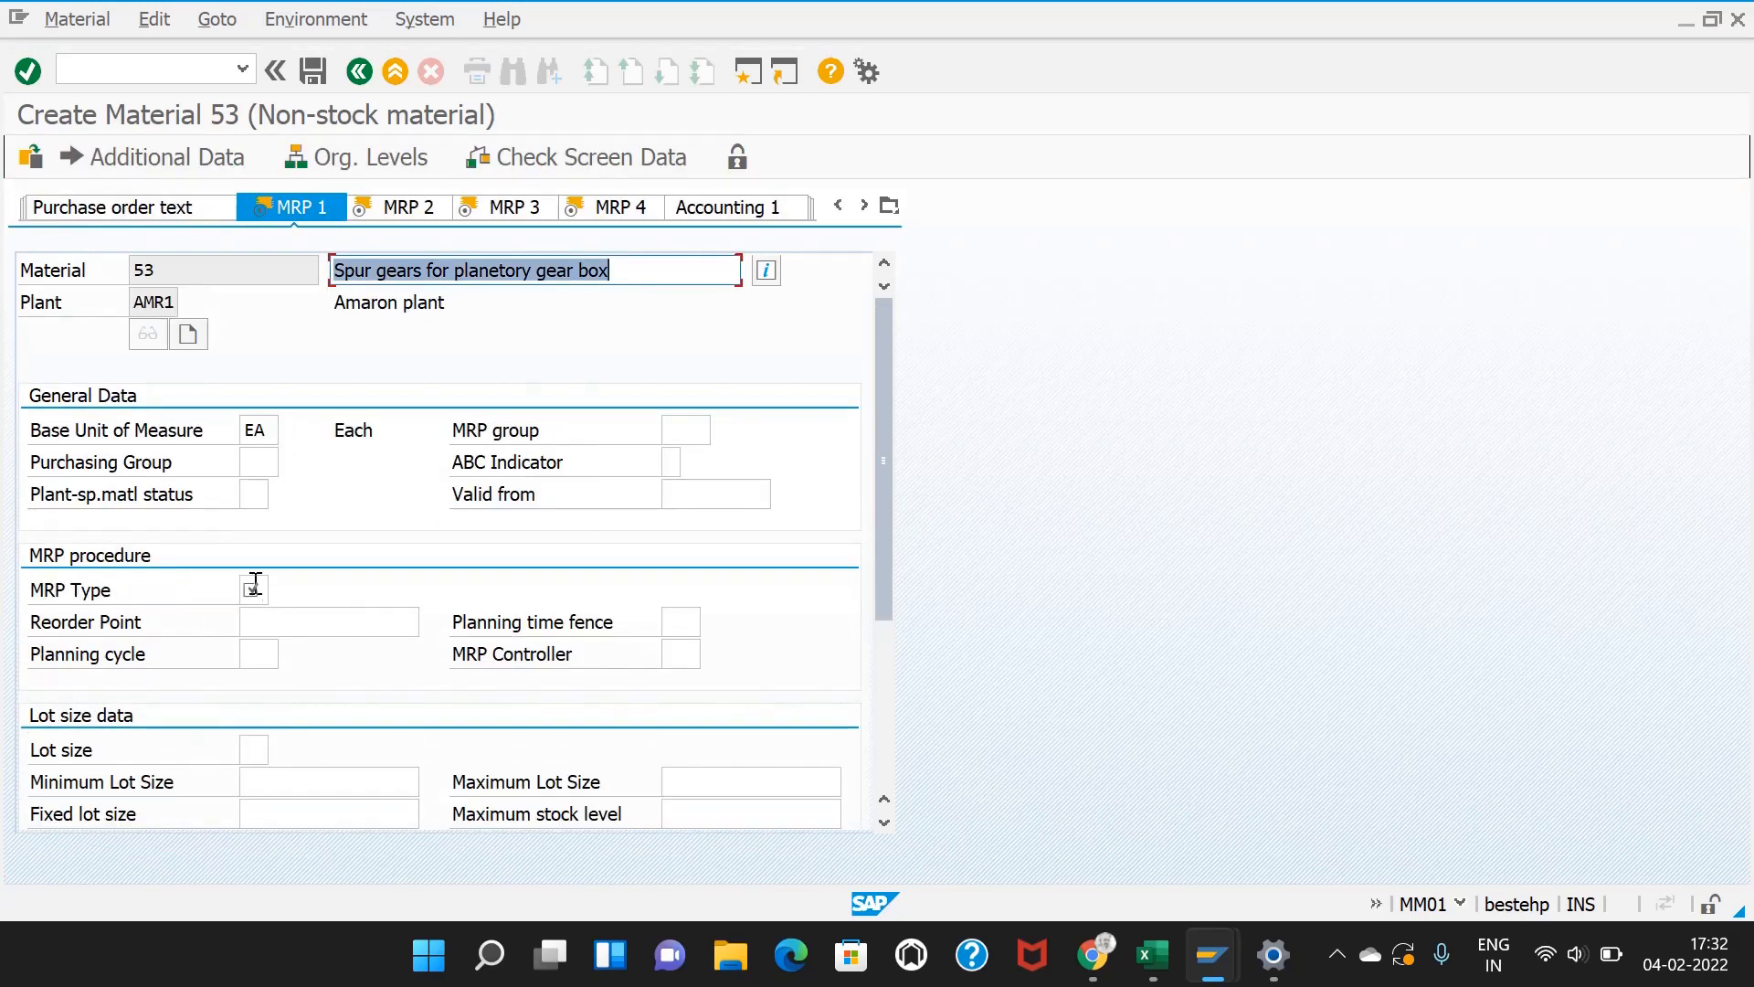
click(255, 587)
click(259, 616)
key(Return)
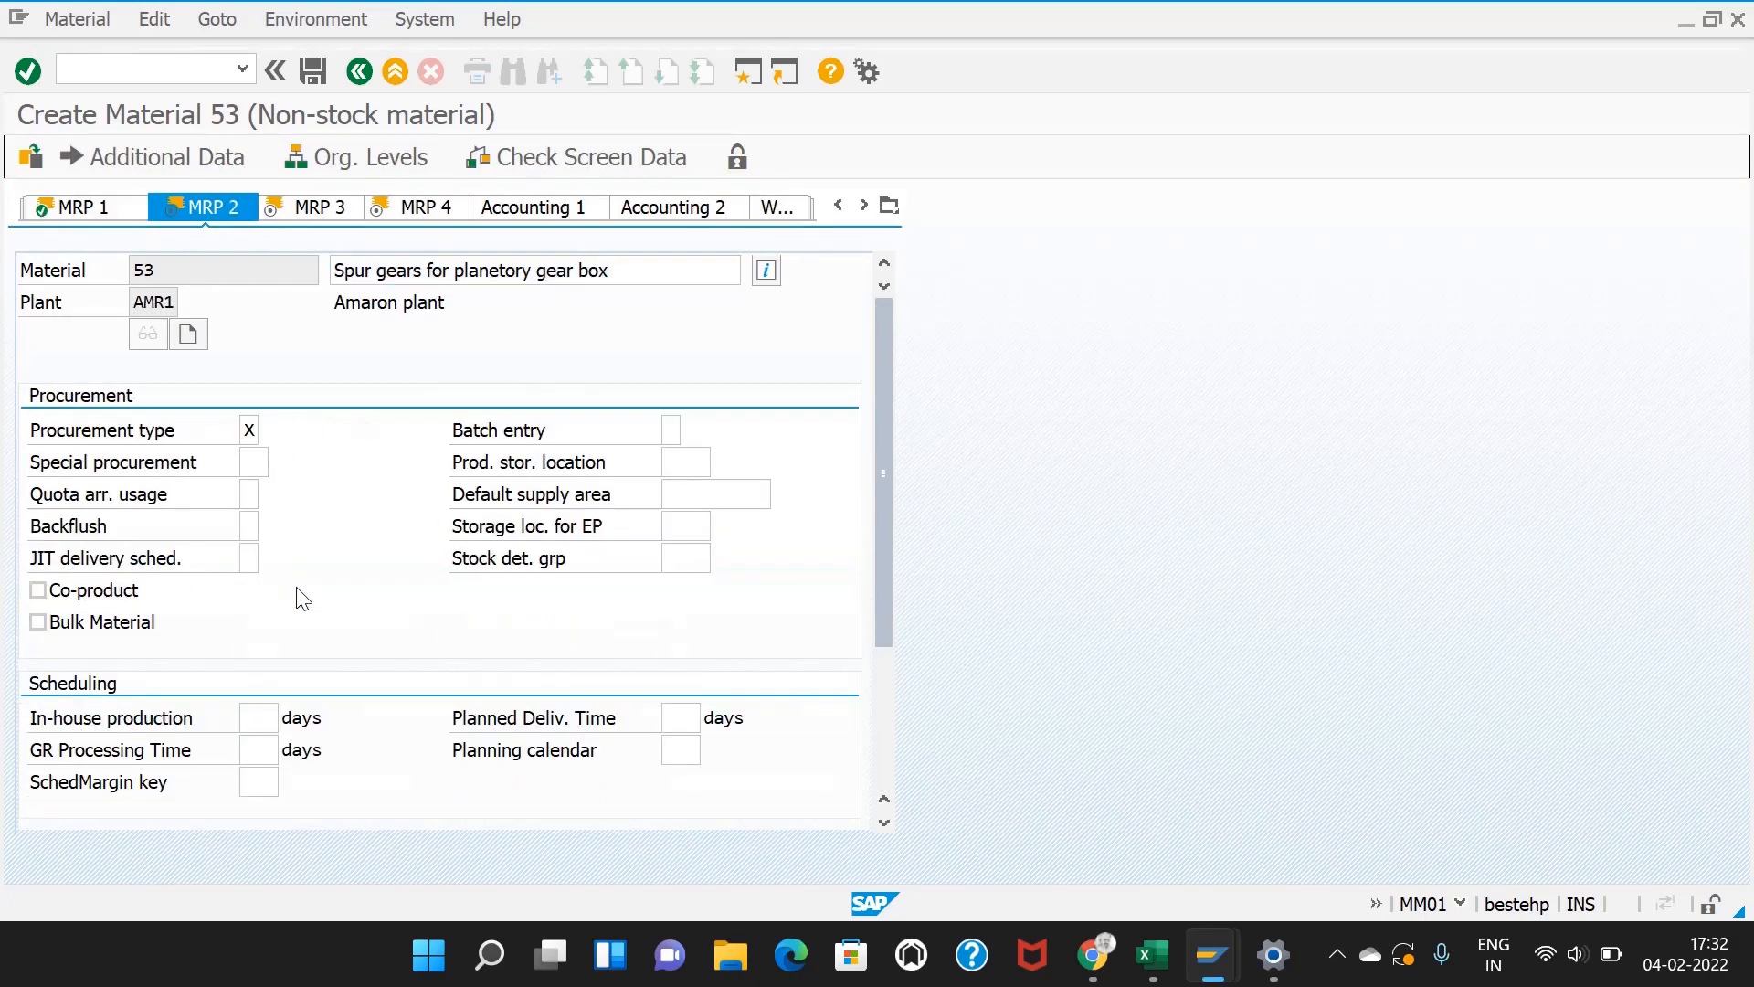
key(Return)
key(Return)
key(Return)
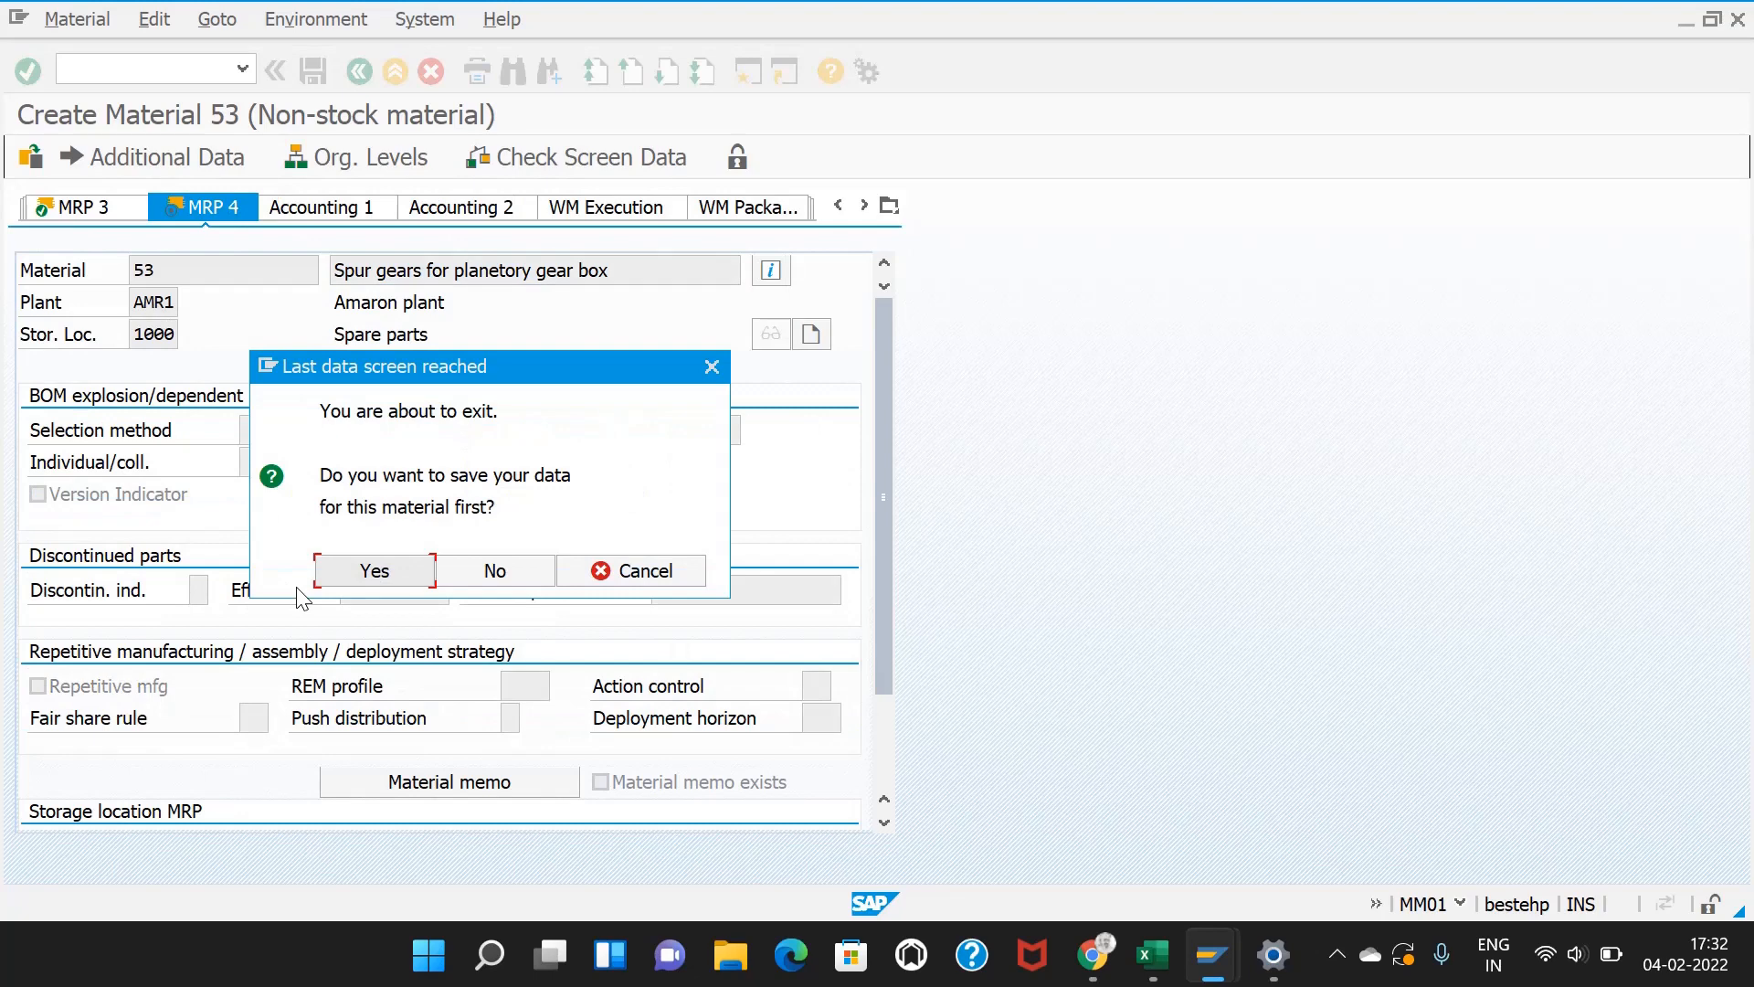
click(366, 576)
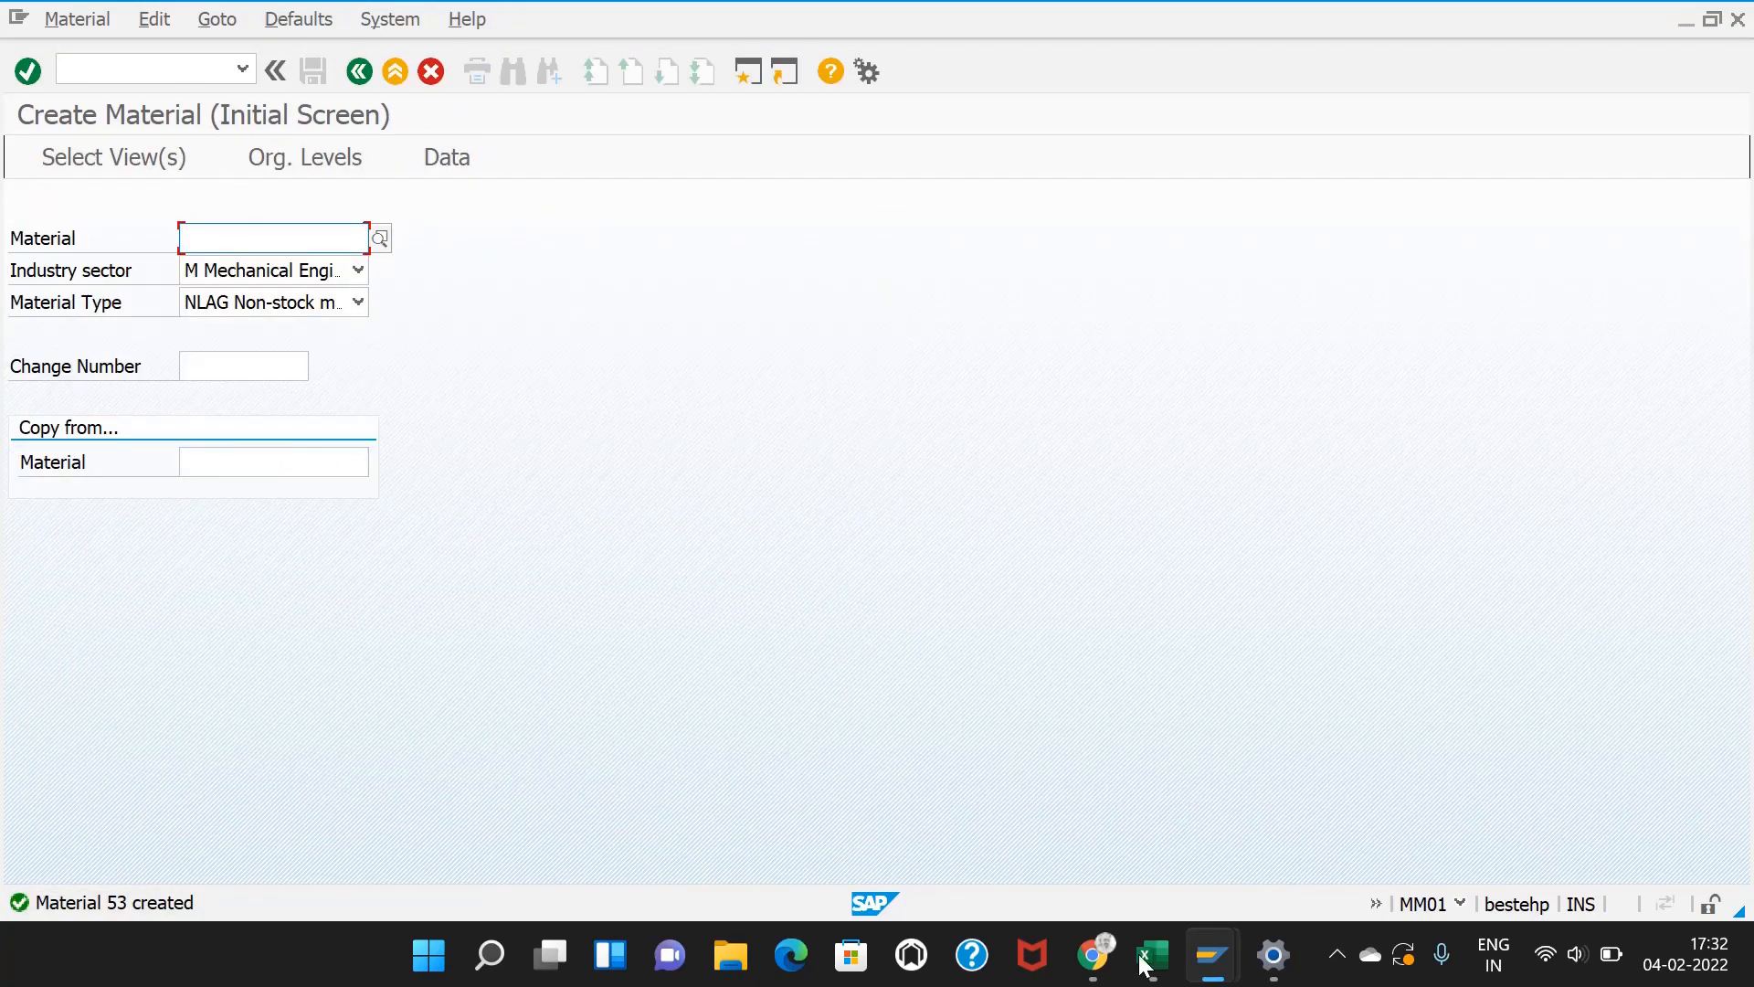
Step: Switch to Excel and record material number 53 for the gears in cell G9
click(1142, 964)
click(1450, 629)
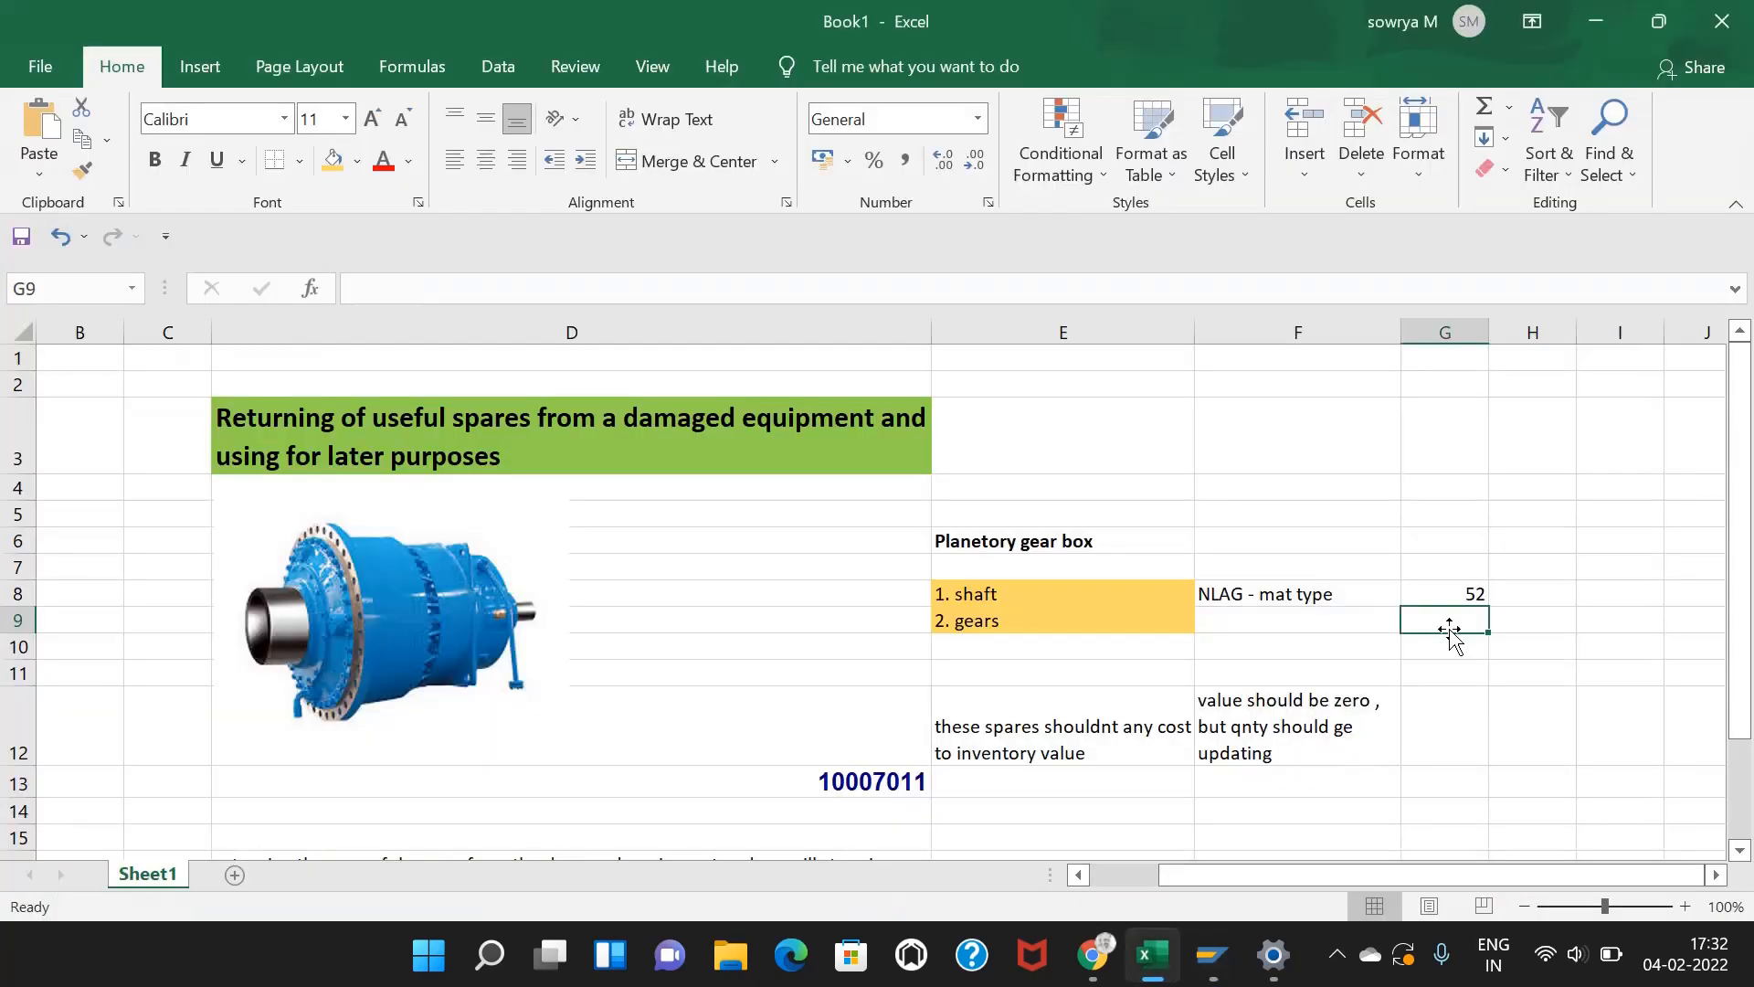
text(53)
click(1453, 673)
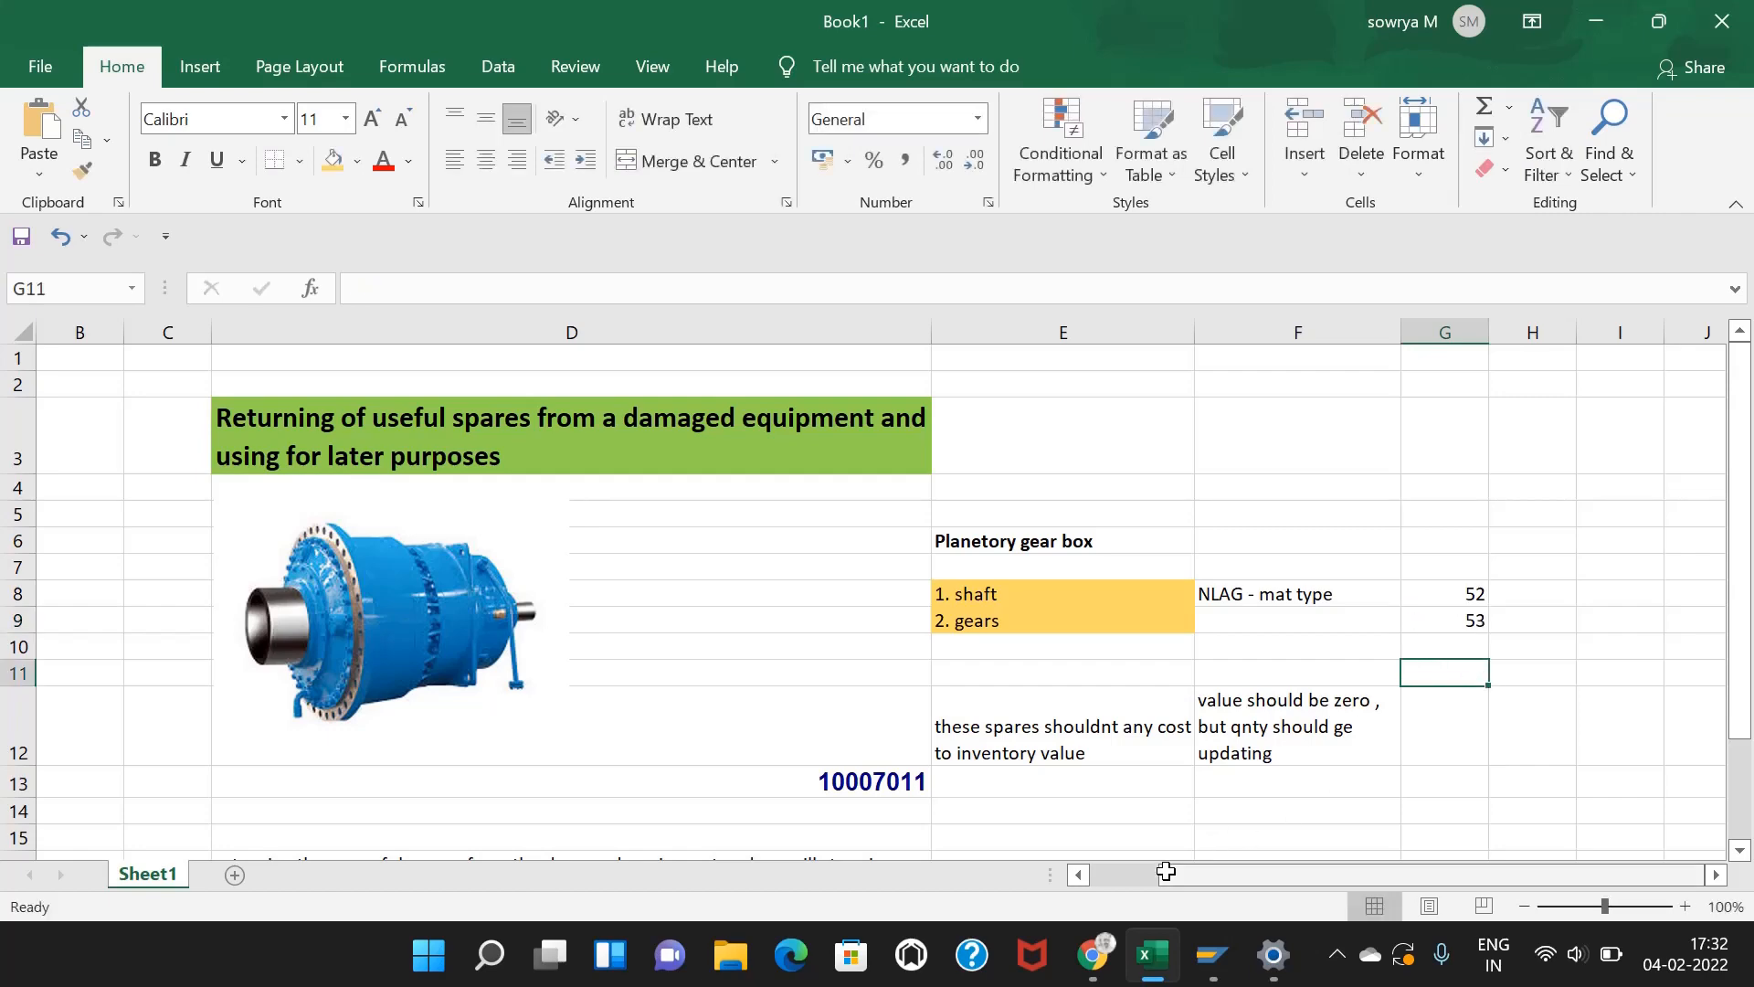
Step: Switch to the Create Equipment session in SAP, run transaction IW32 for the gearbox's maintenance order and open its component overview
click(1114, 792)
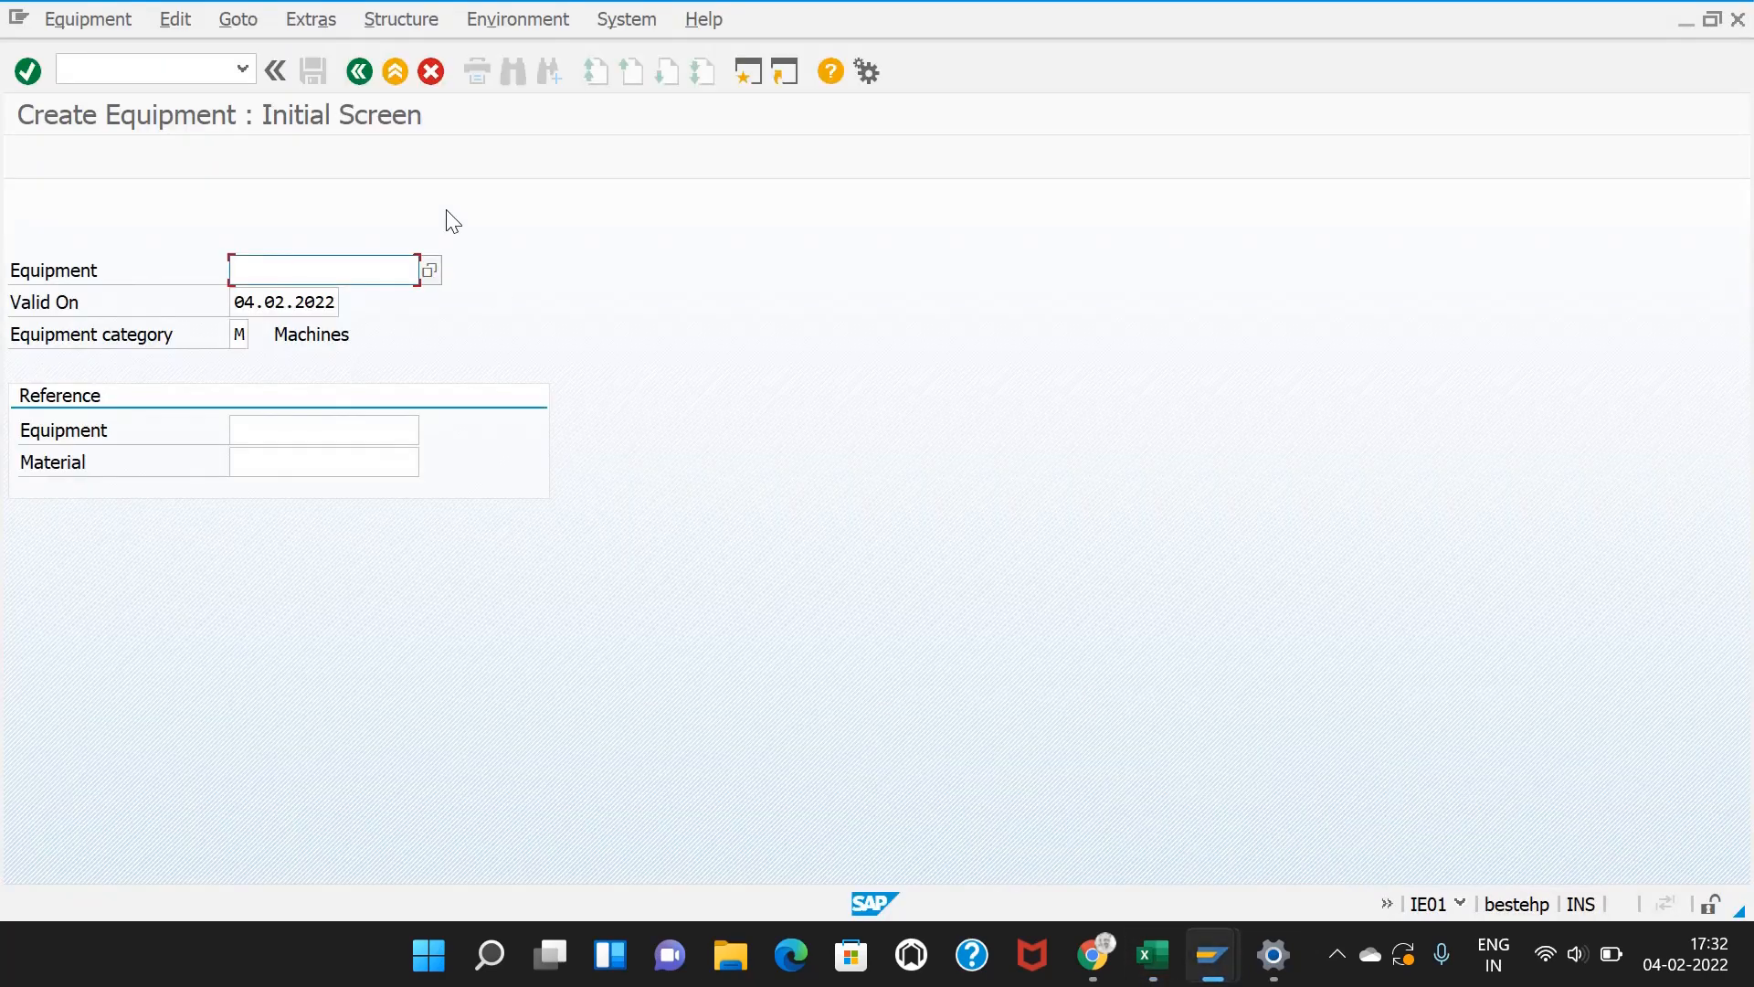
click(180, 70)
text(/niw)
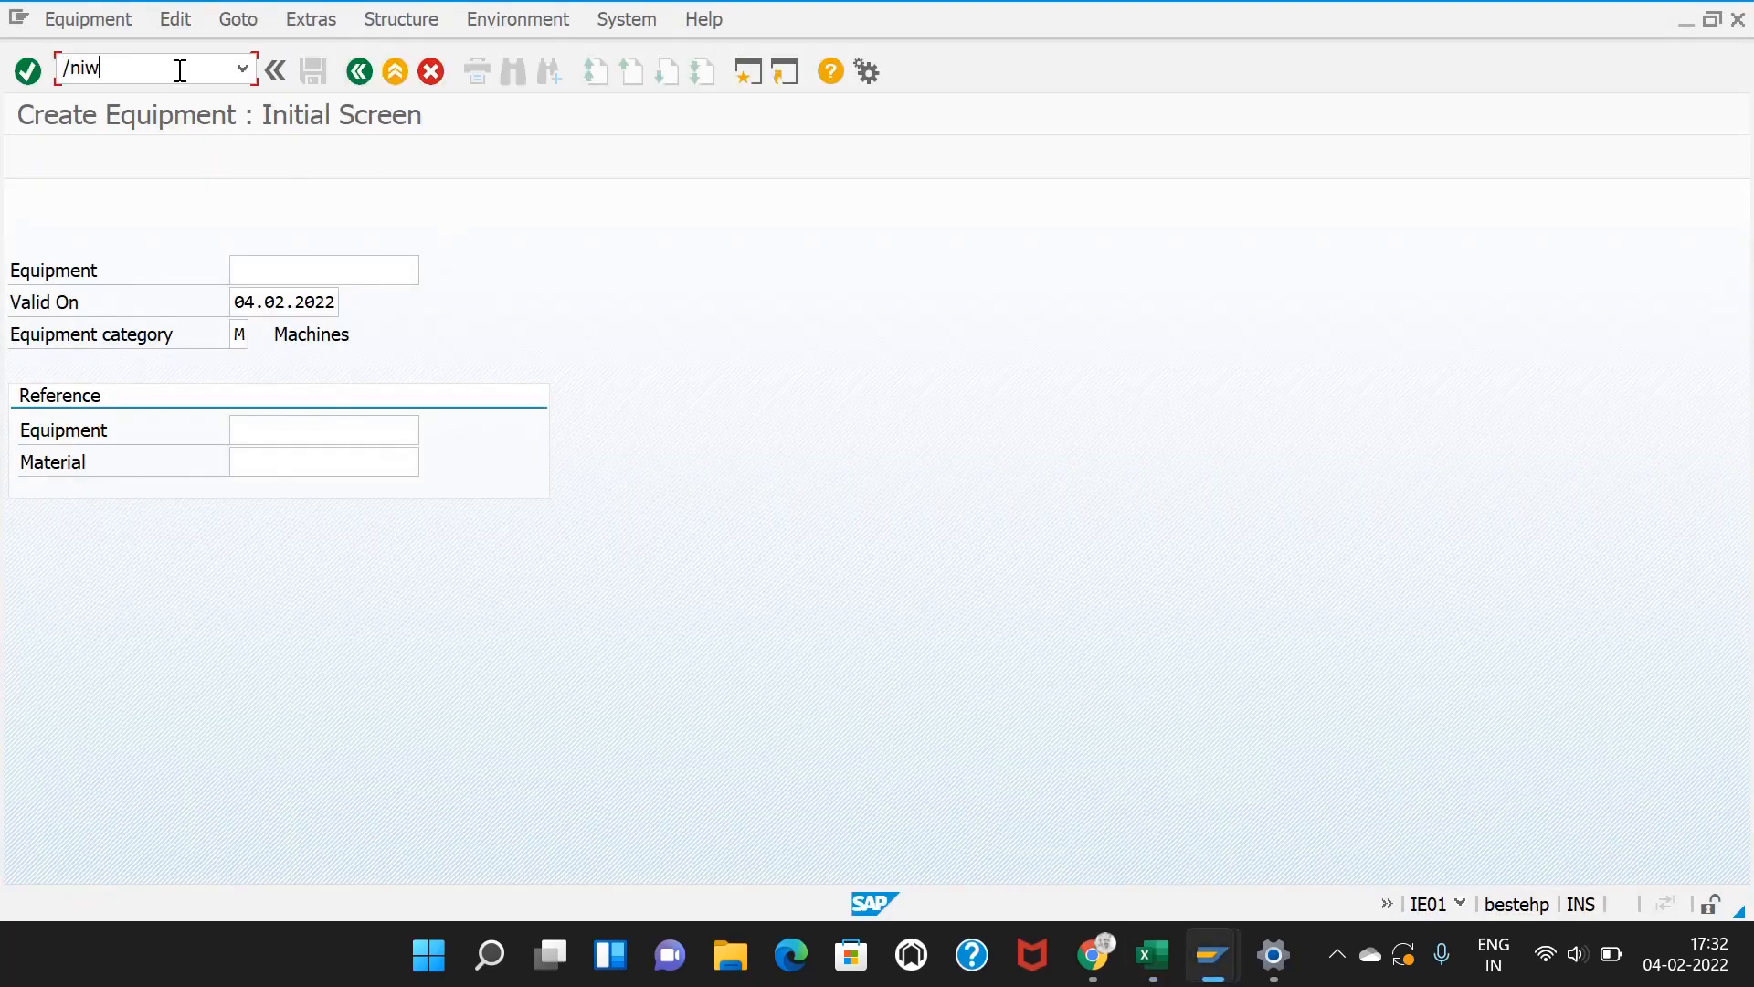
text(32)
key(Return)
key(Return)
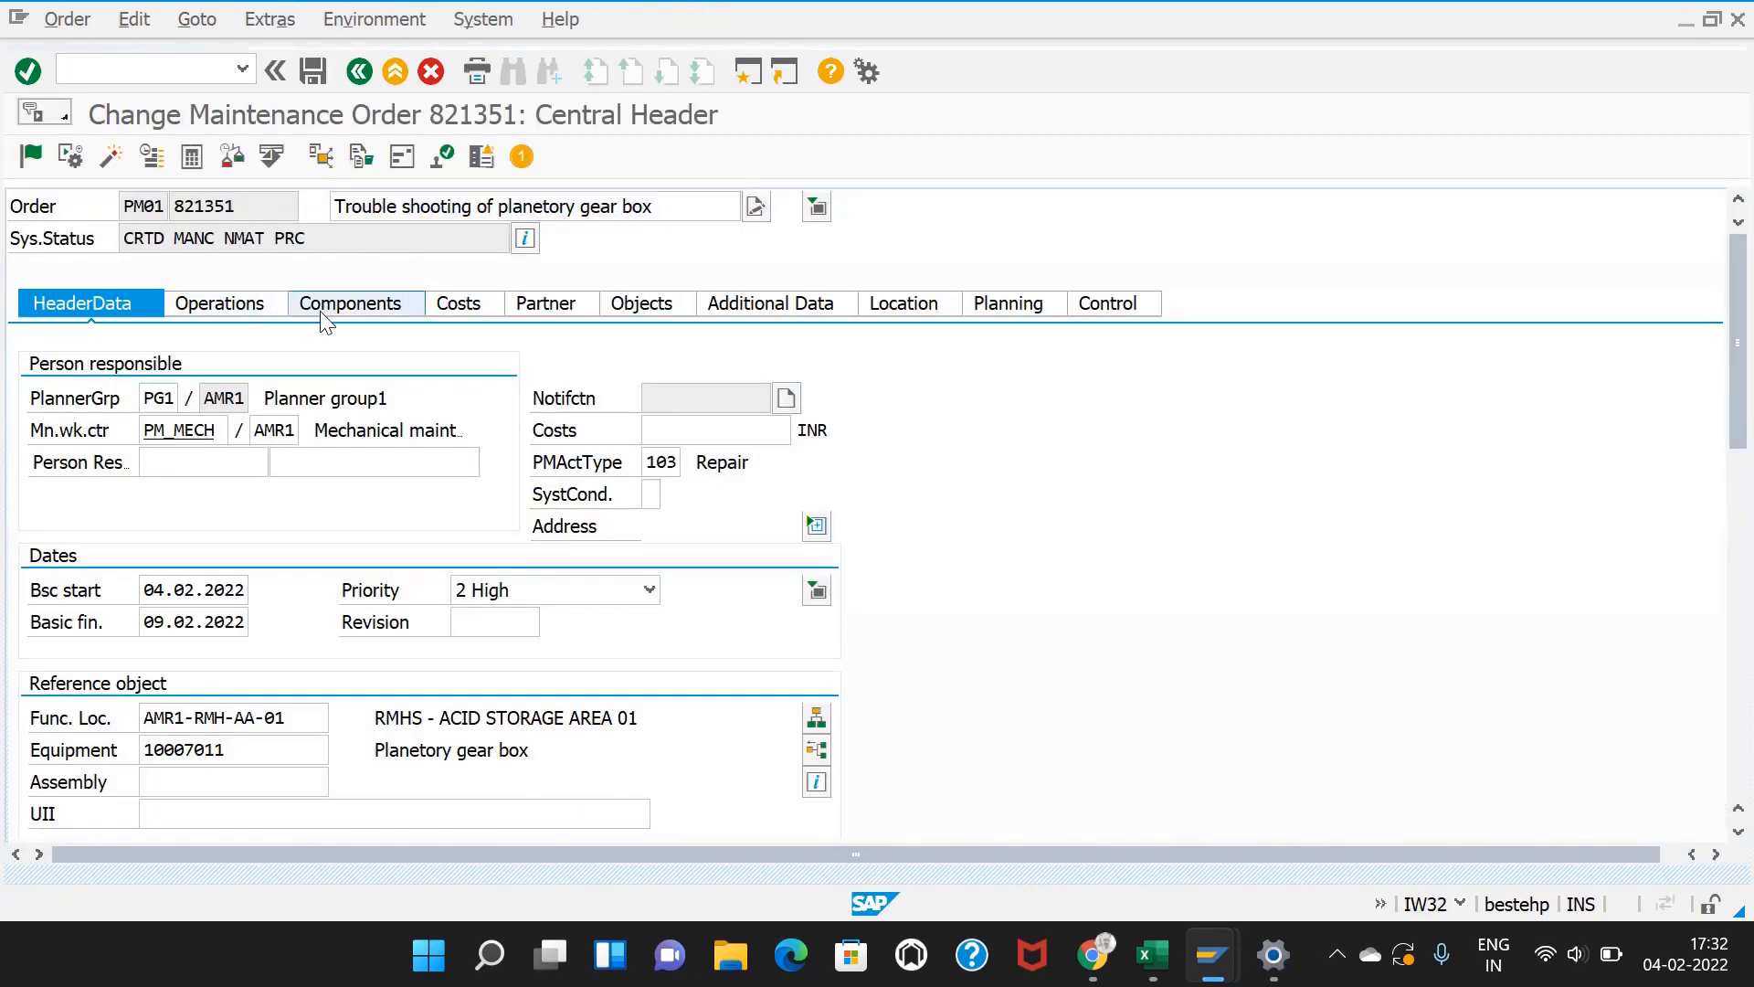
click(350, 303)
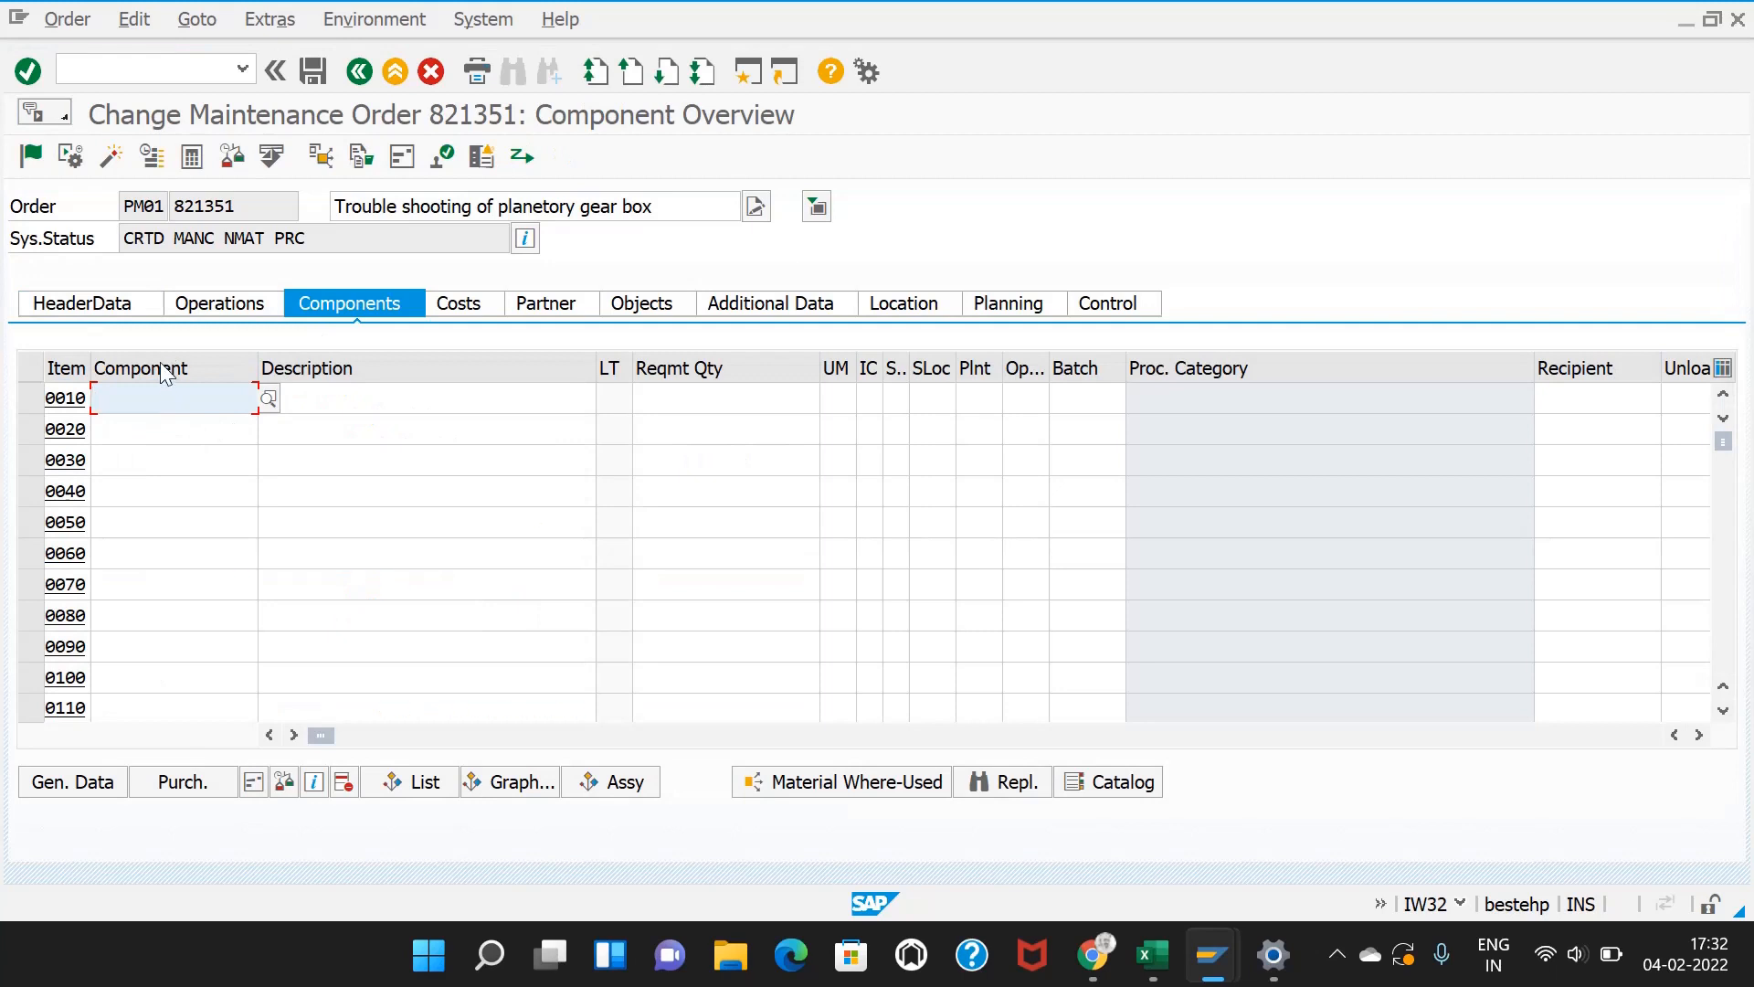
Step: Enter component 52 for item 0010 and component 53 for item 0020 in the maintenance order's component list
text(53)
key(BackSpace)
text(2)
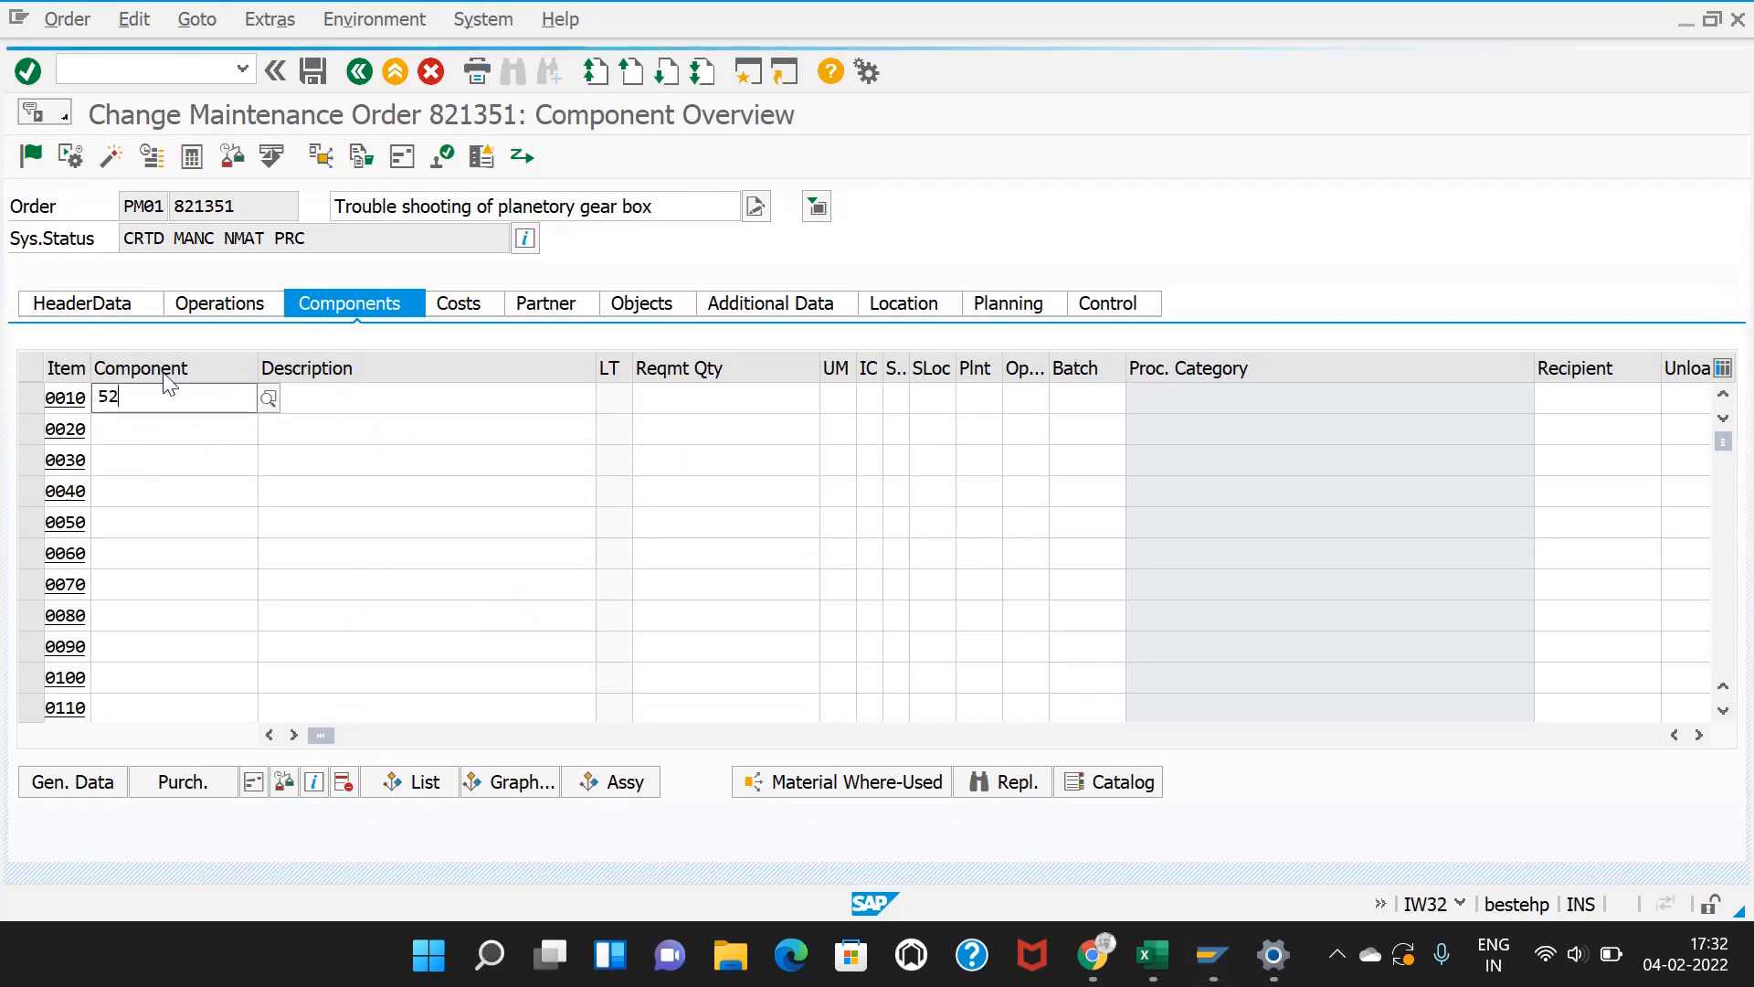
click(119, 426)
text(53)
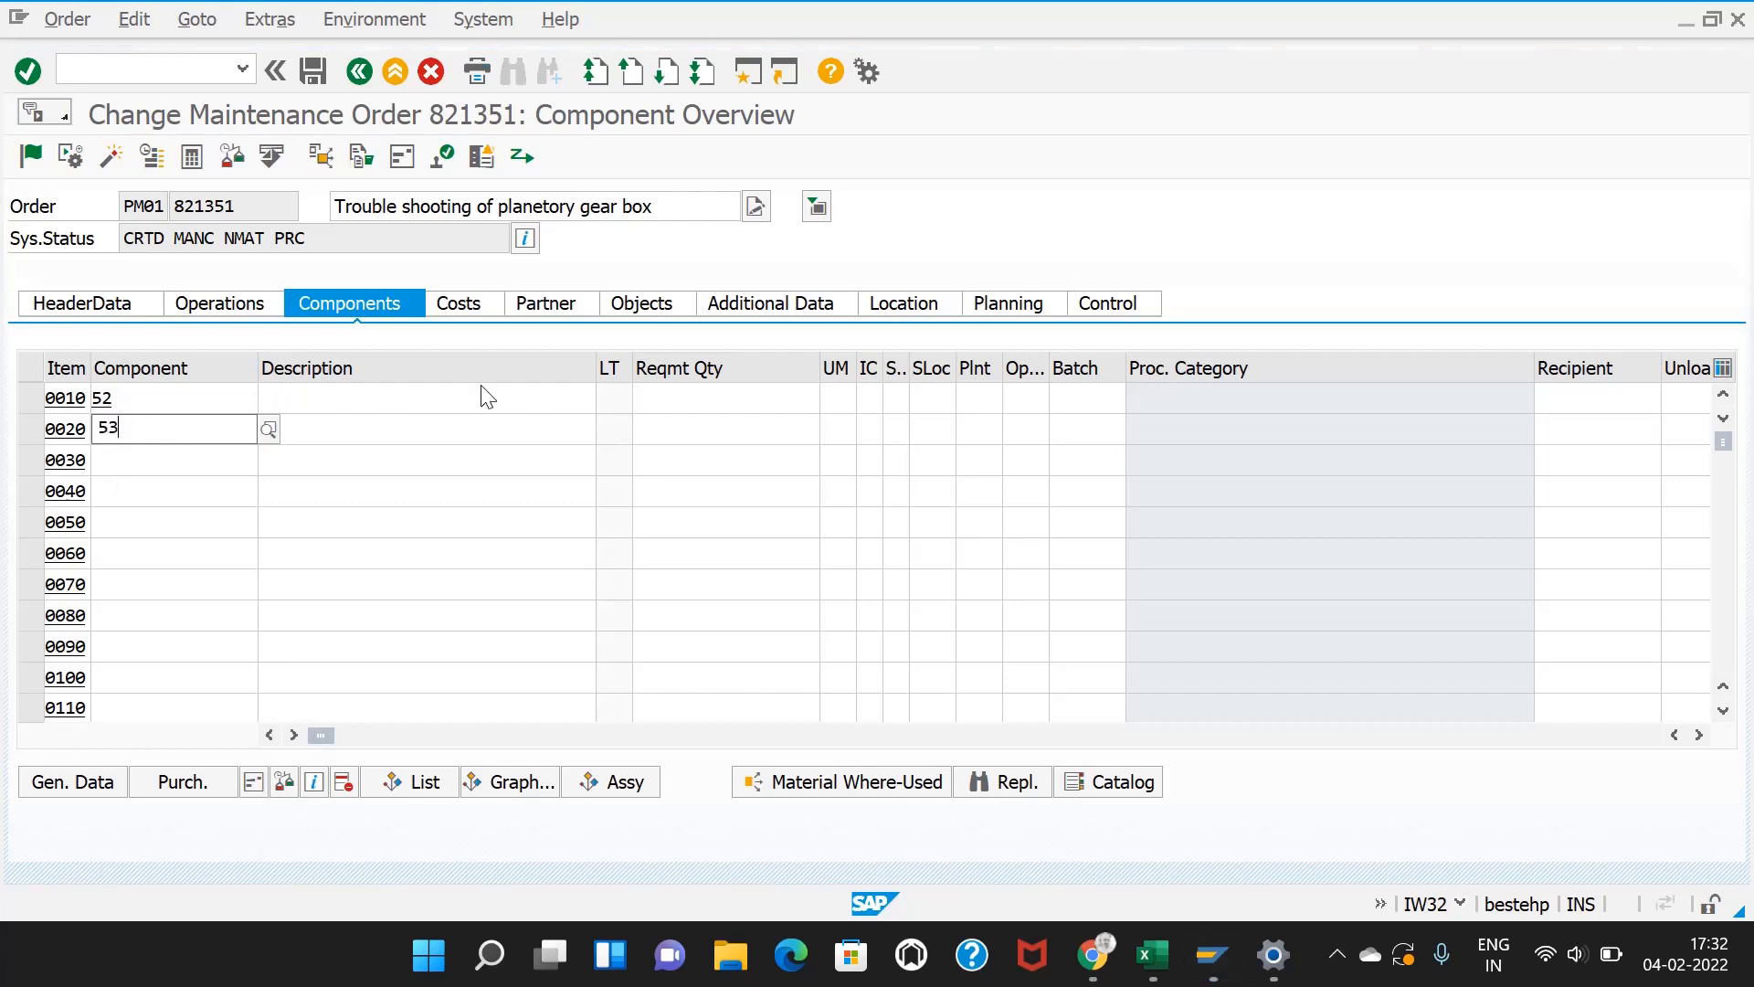
click(122, 491)
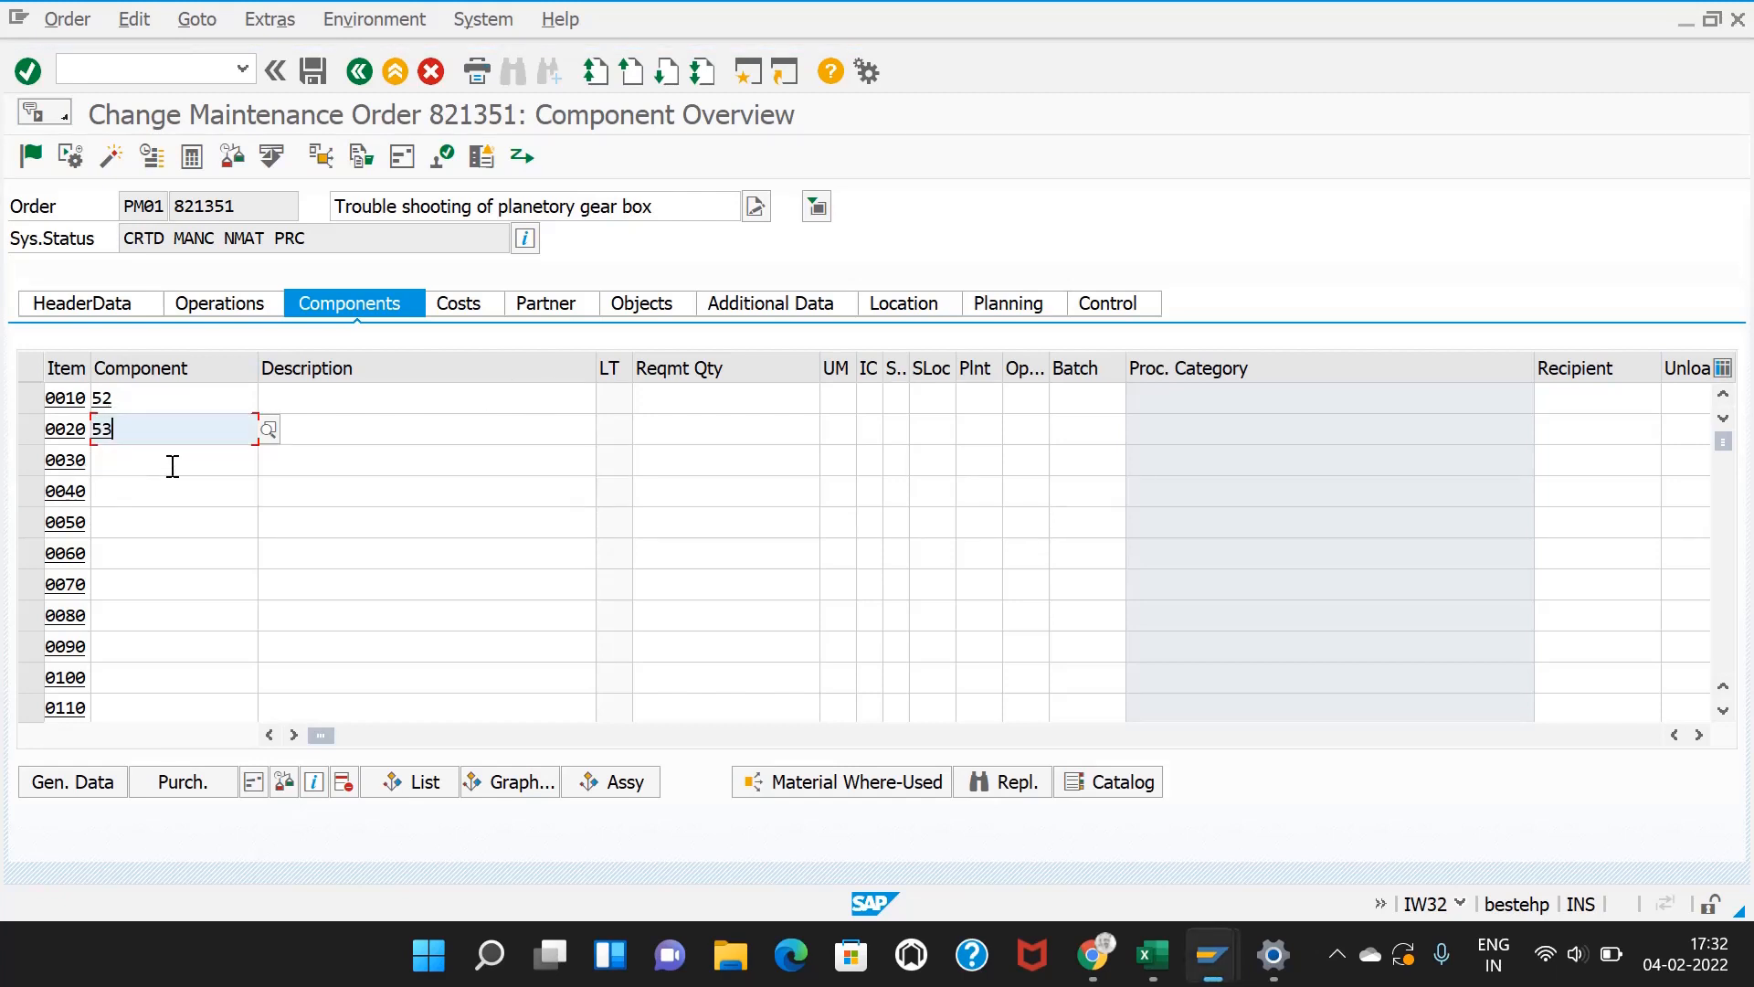
Step: Set the requirement quantity to 1- and the unit of measure to EA for components 52 and 53
click(774, 395)
text(1-)
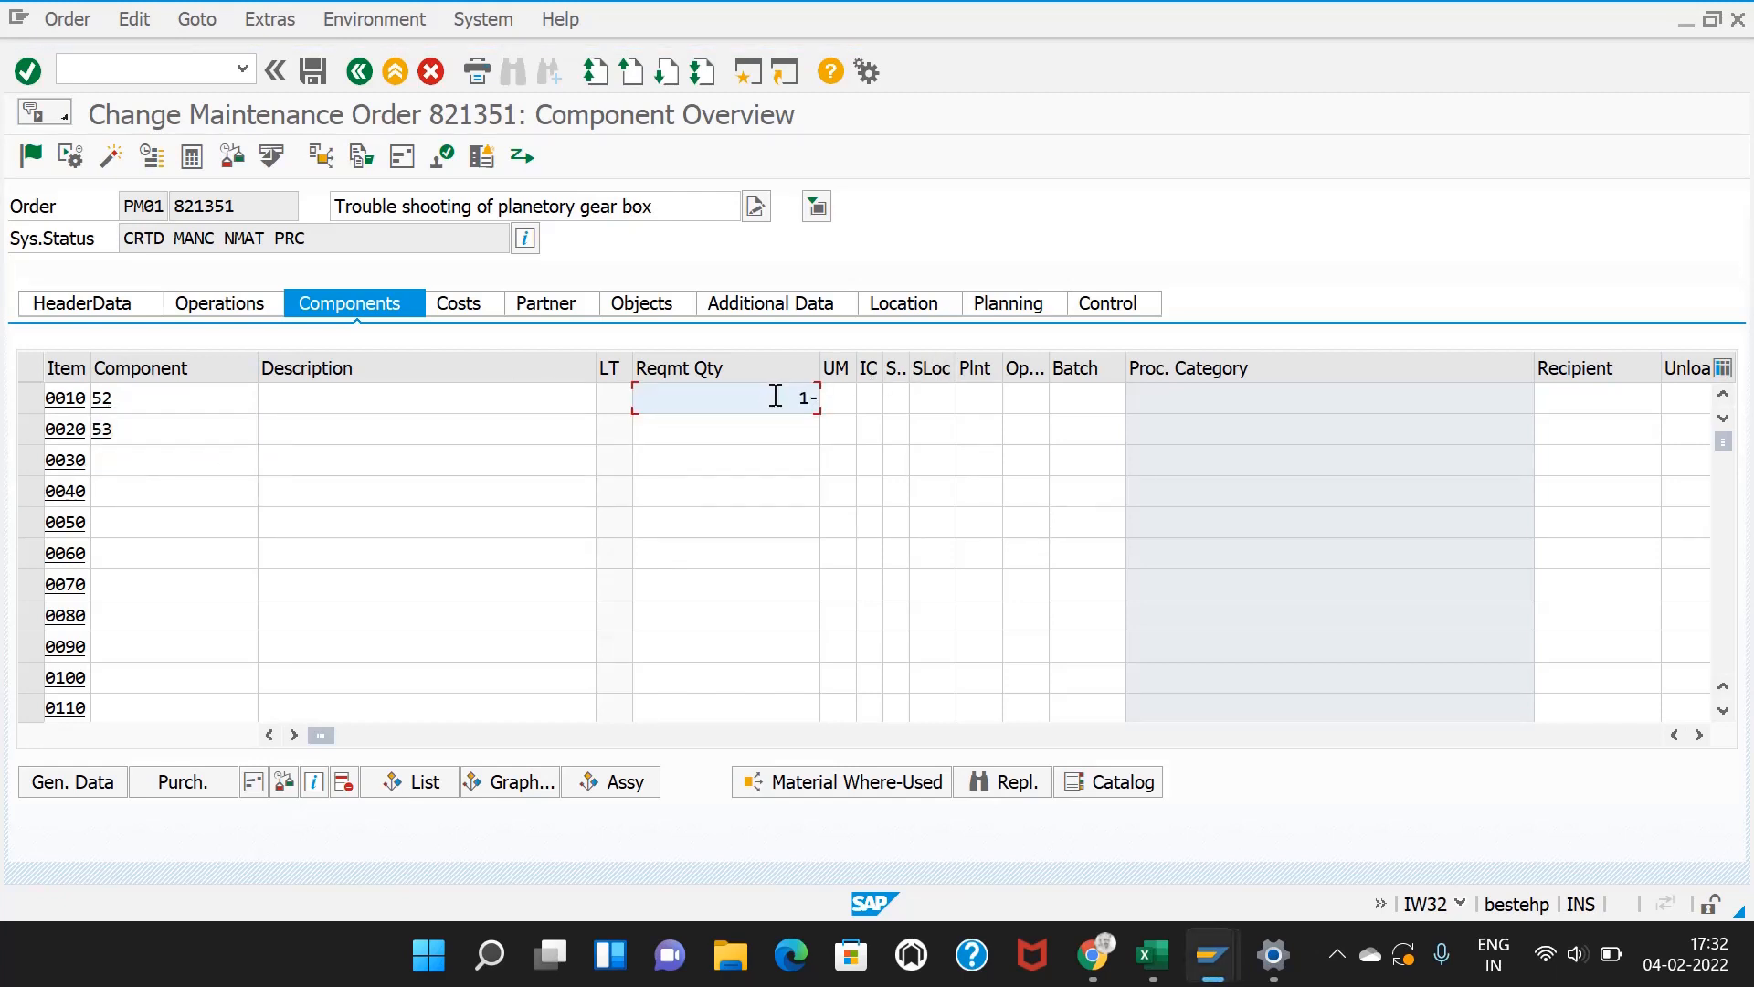
click(814, 436)
text(1-)
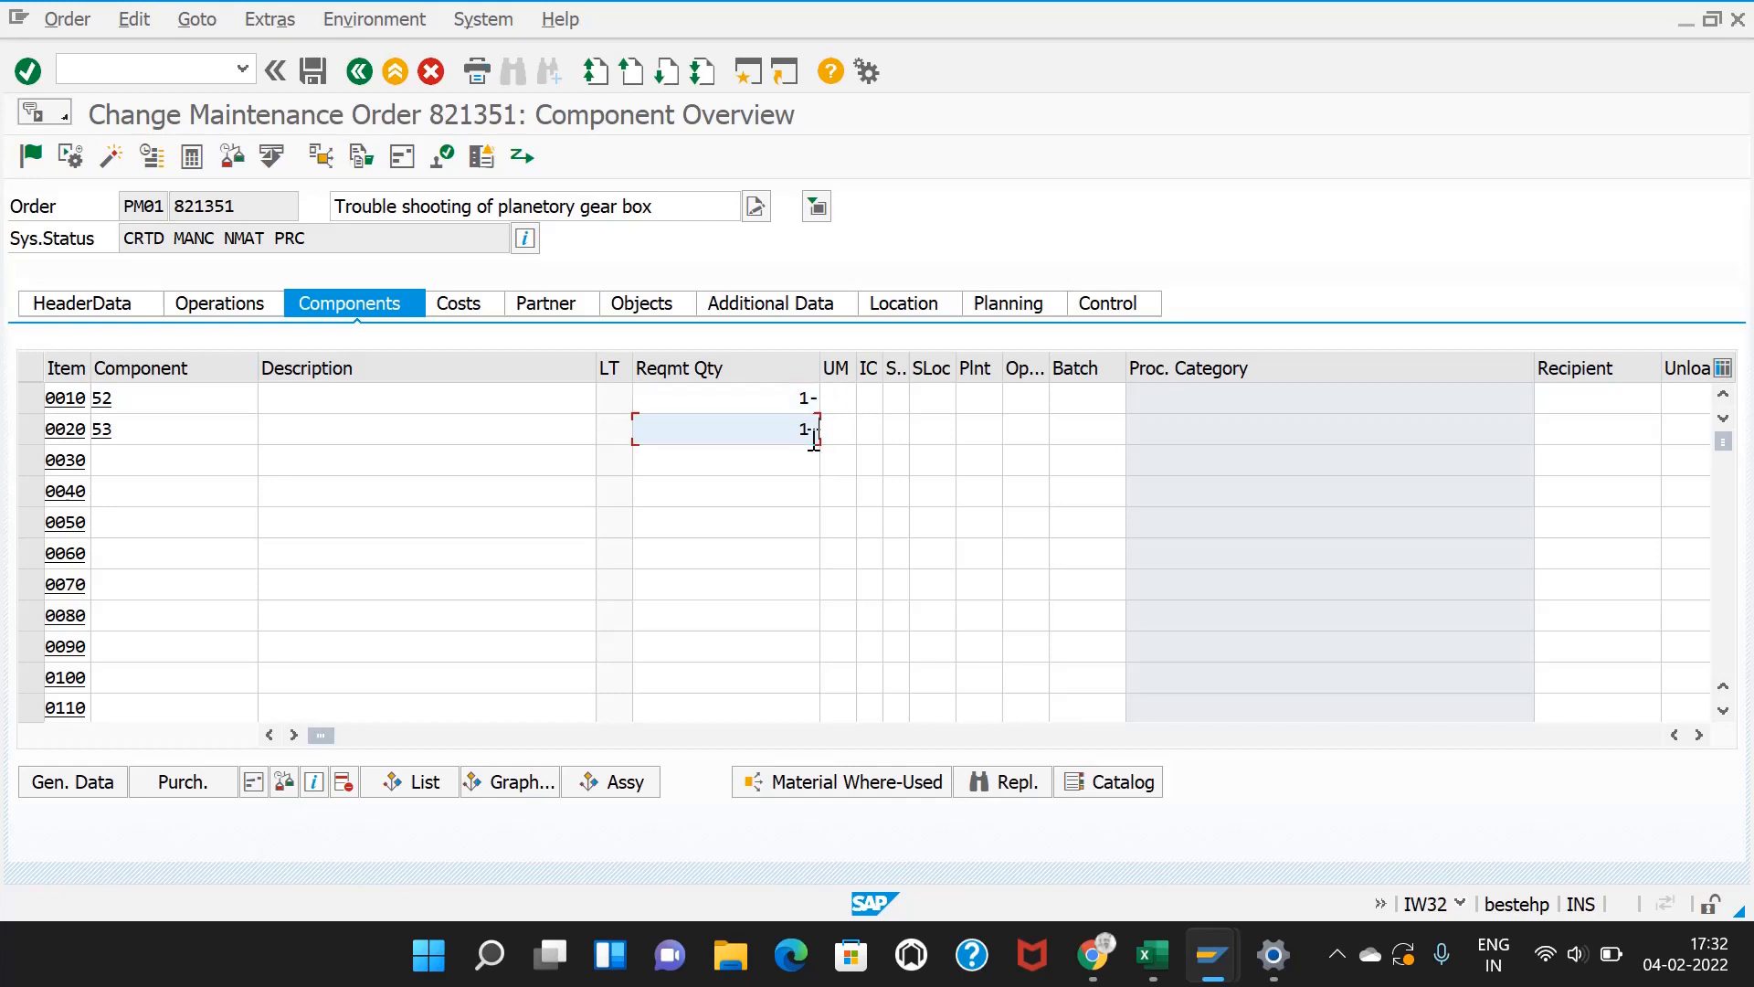
click(840, 394)
click(833, 425)
click(838, 429)
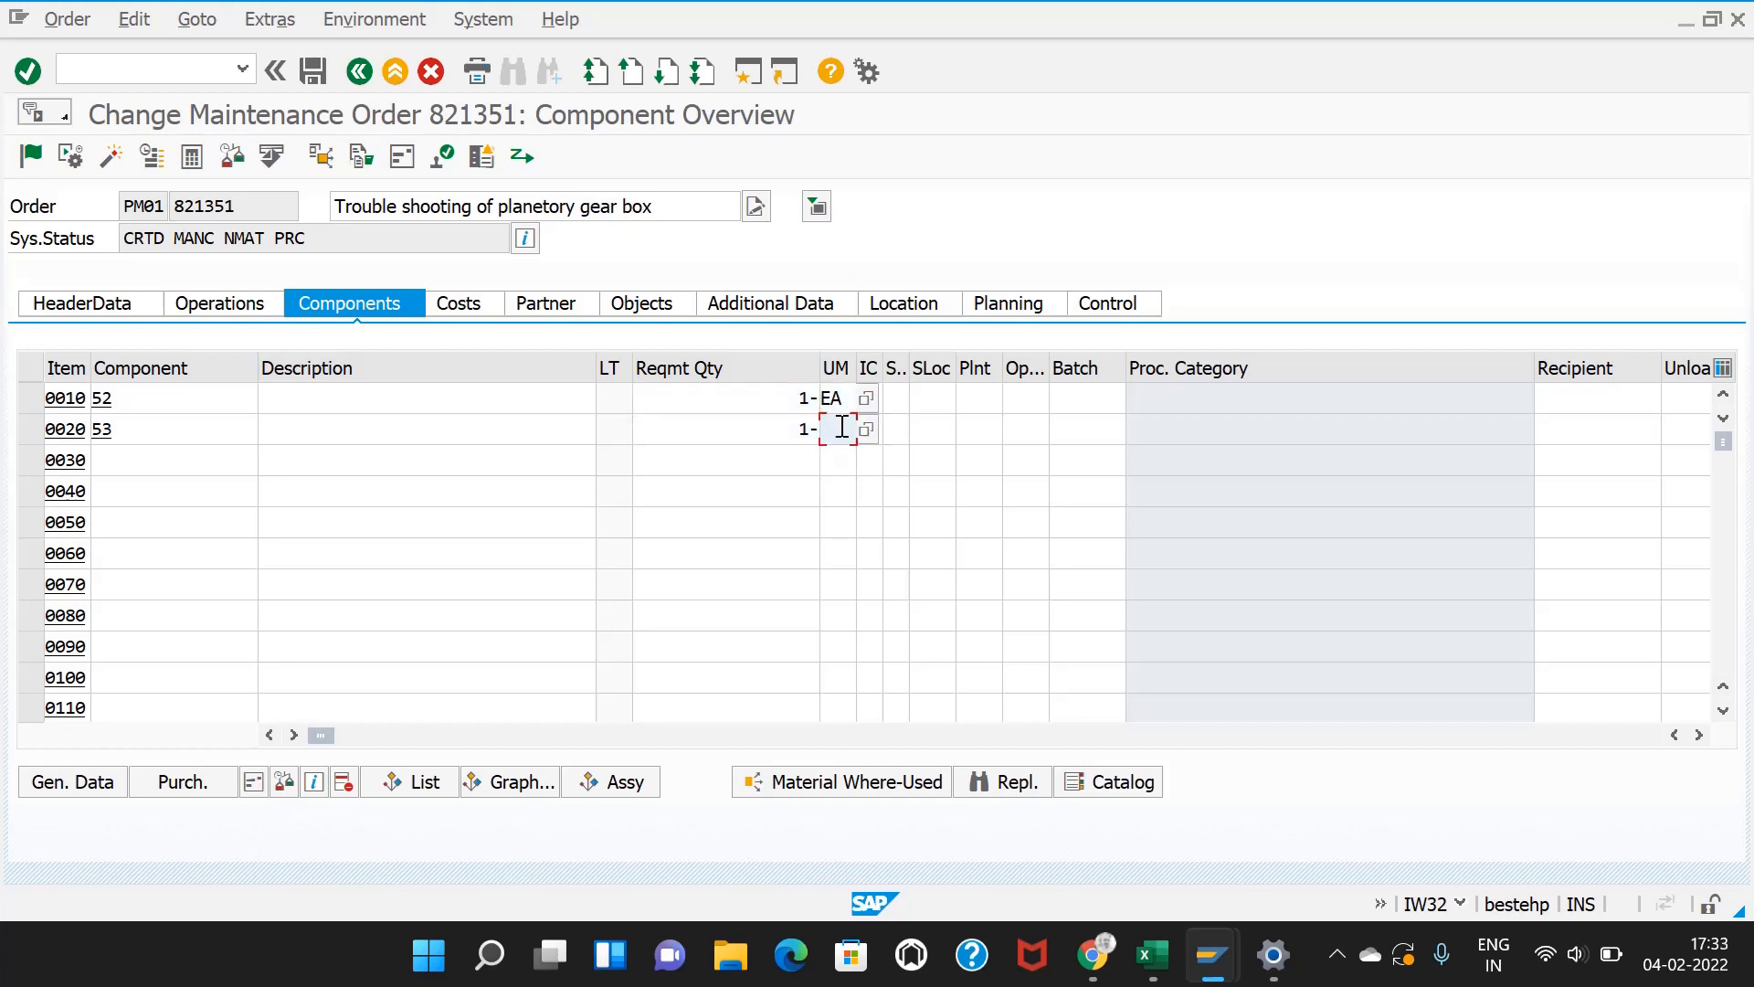
click(844, 459)
Step: Assign item category L to both components and widen the IC column
click(869, 398)
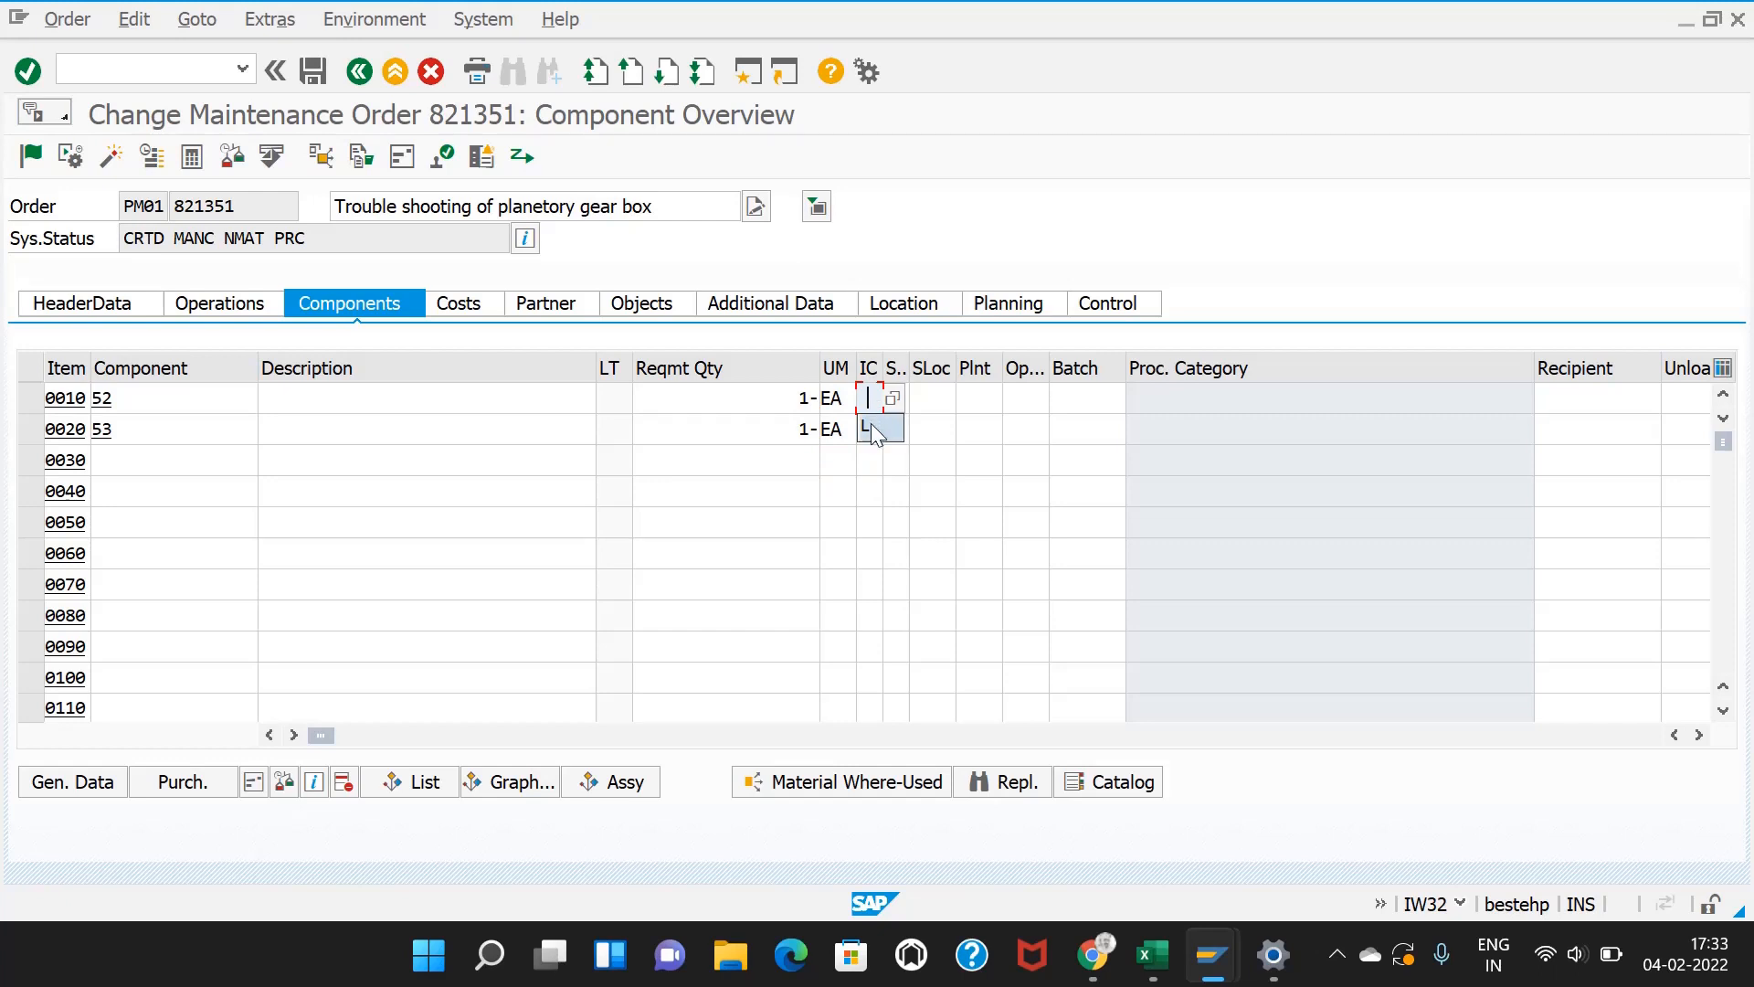
click(866, 429)
click(868, 429)
click(871, 463)
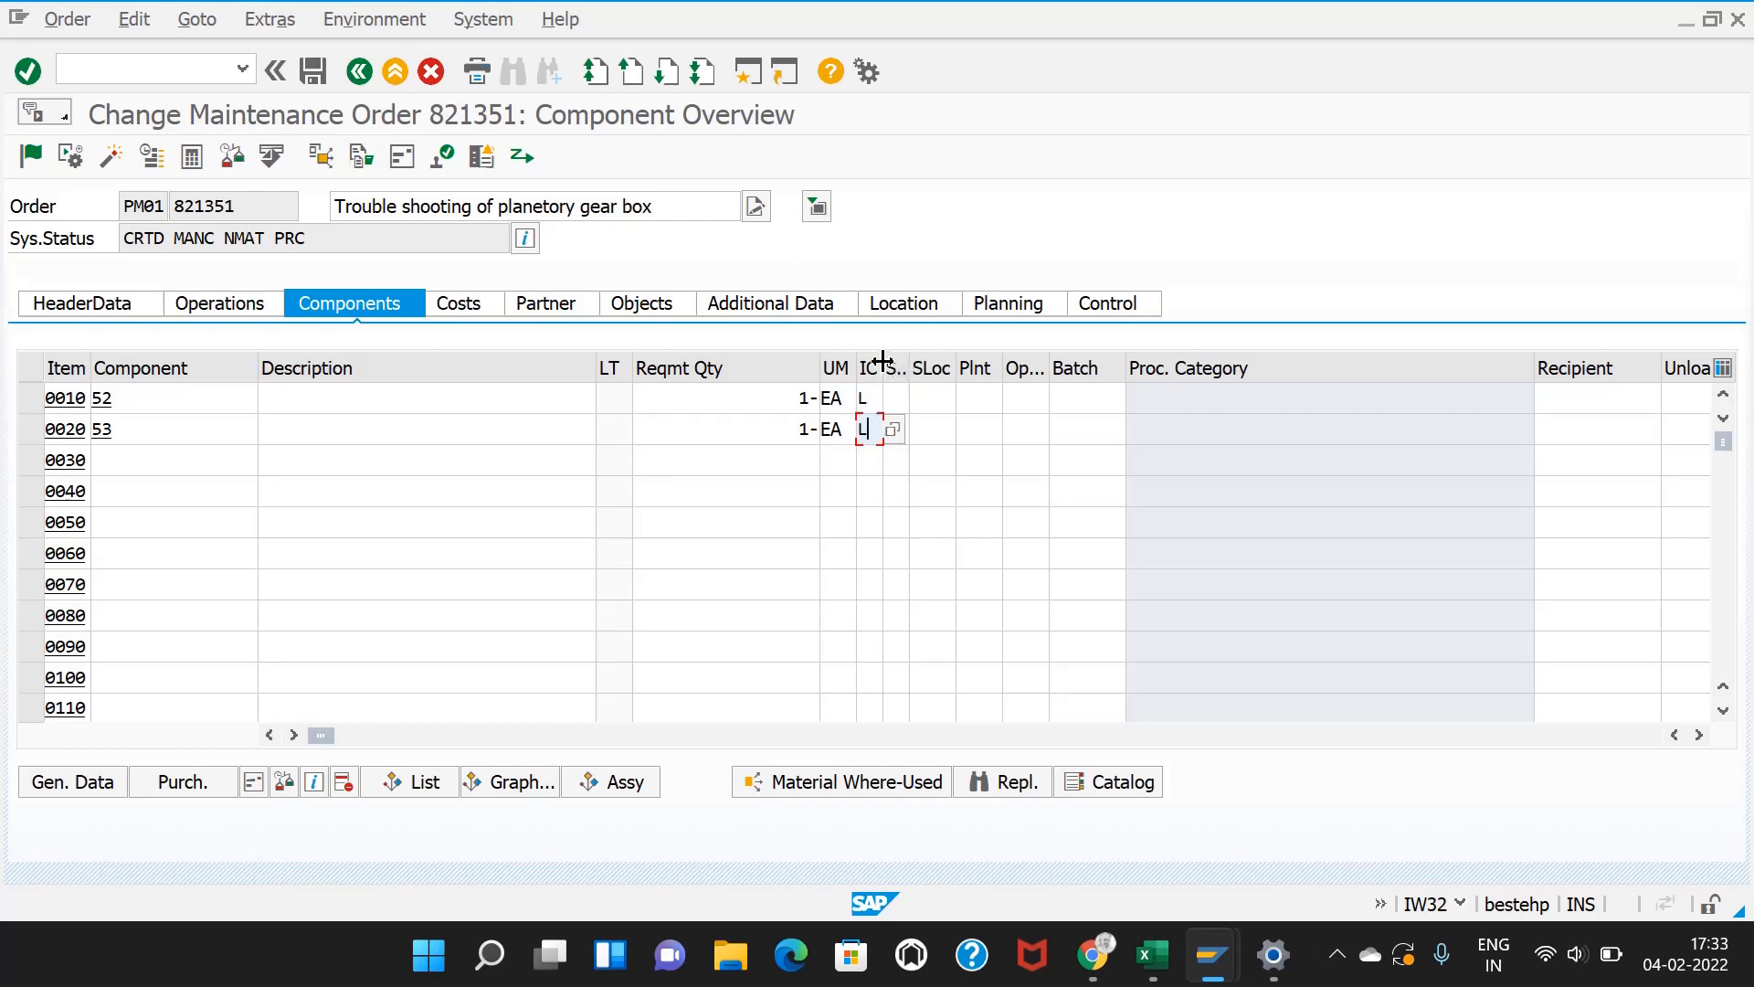
drag(882, 360, 913, 360)
Step: Assign storage location 1000 and plant AMR1 to both component items
click(925, 398)
click(968, 399)
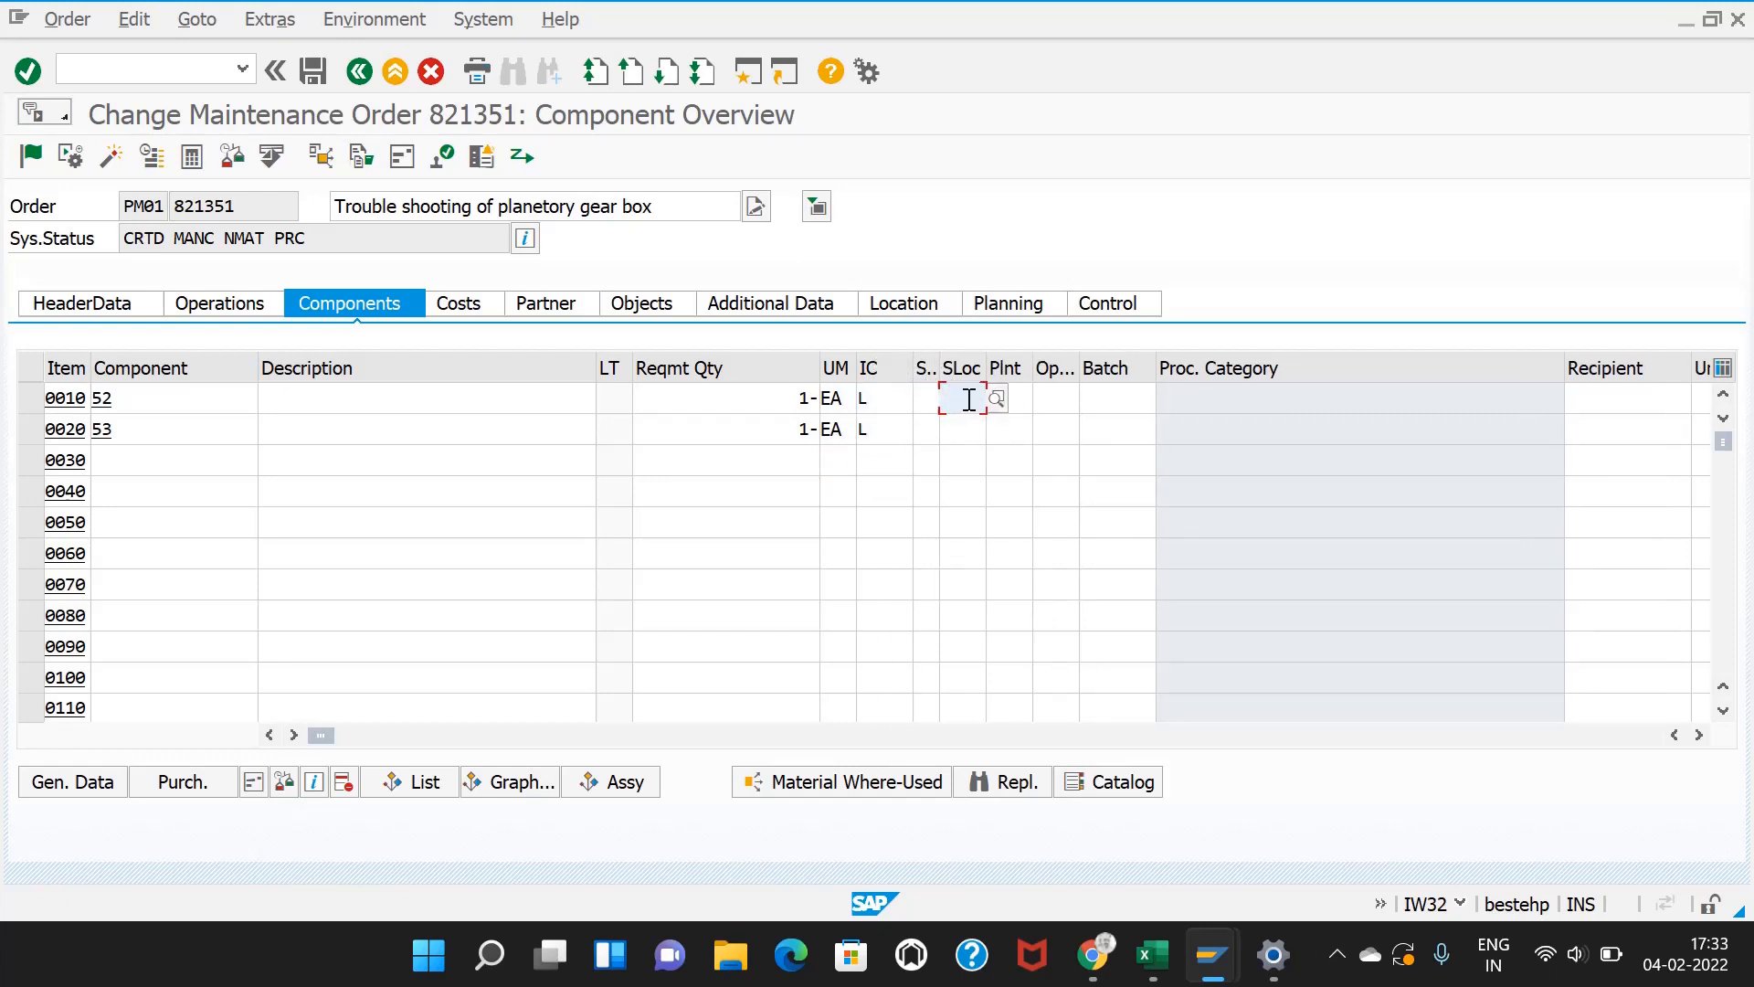
click(964, 429)
click(962, 428)
click(962, 459)
click(1009, 399)
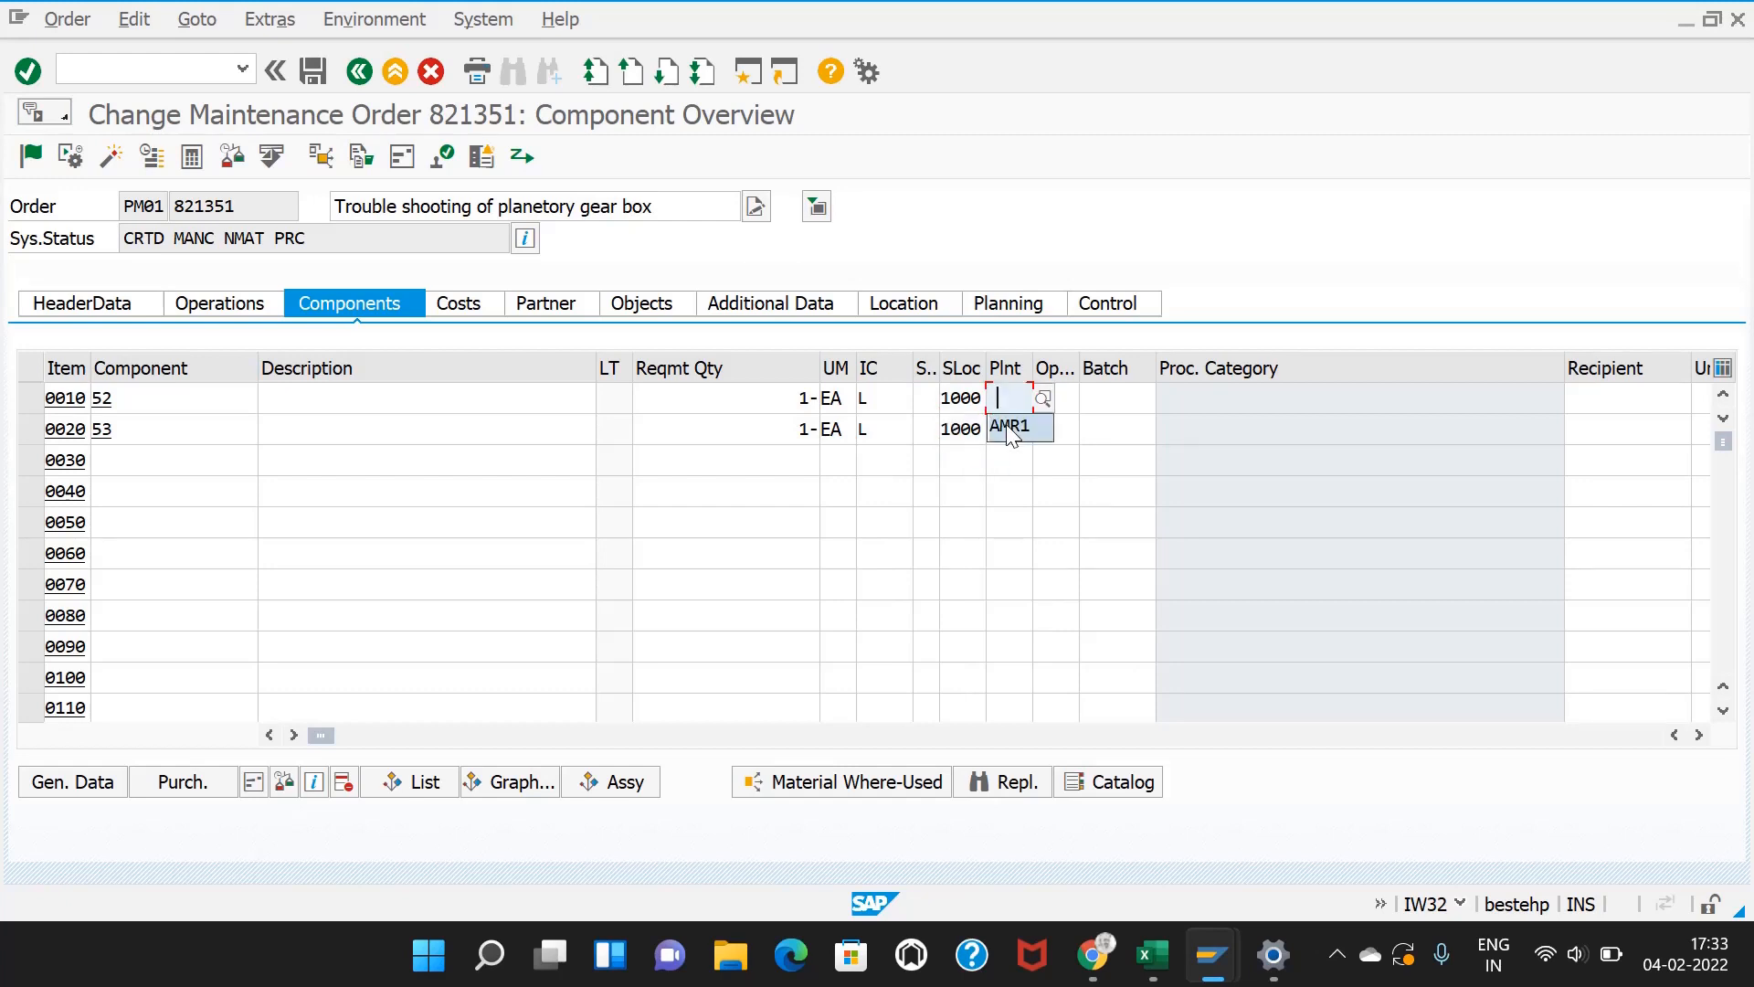
click(1009, 427)
click(1009, 430)
click(1010, 459)
Step: Assign both components to operation 0010 and confirm the component entries
click(879, 398)
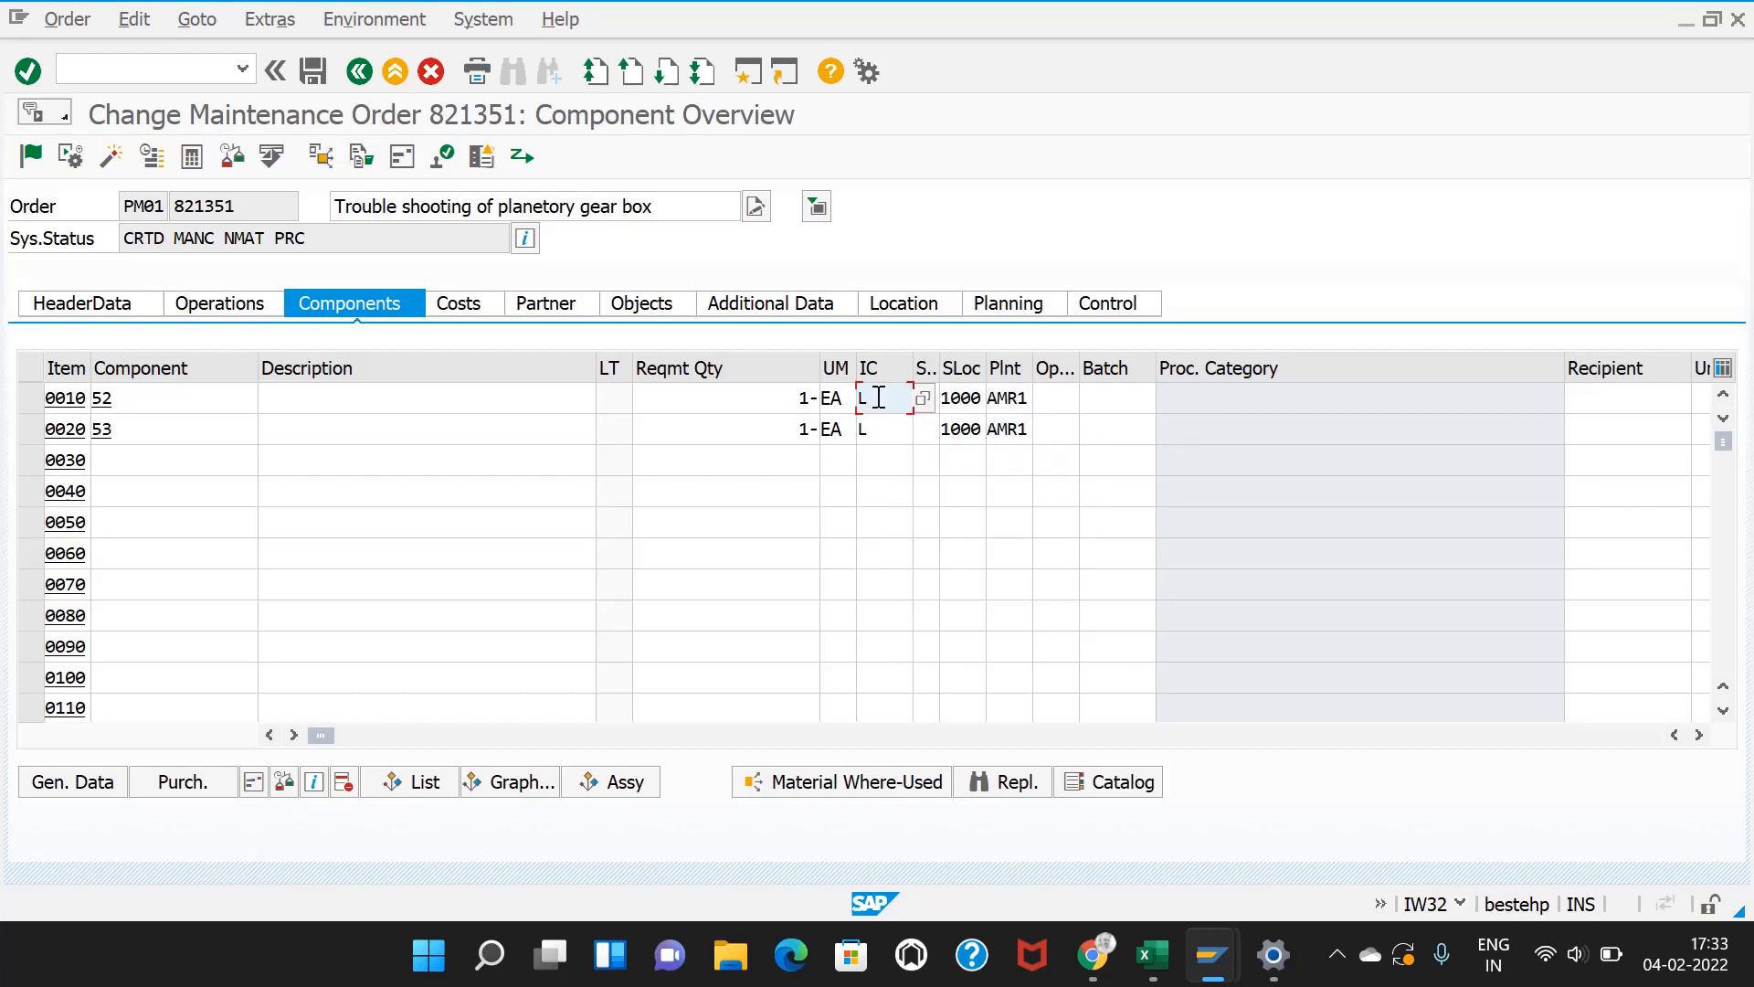
click(873, 429)
click(1053, 397)
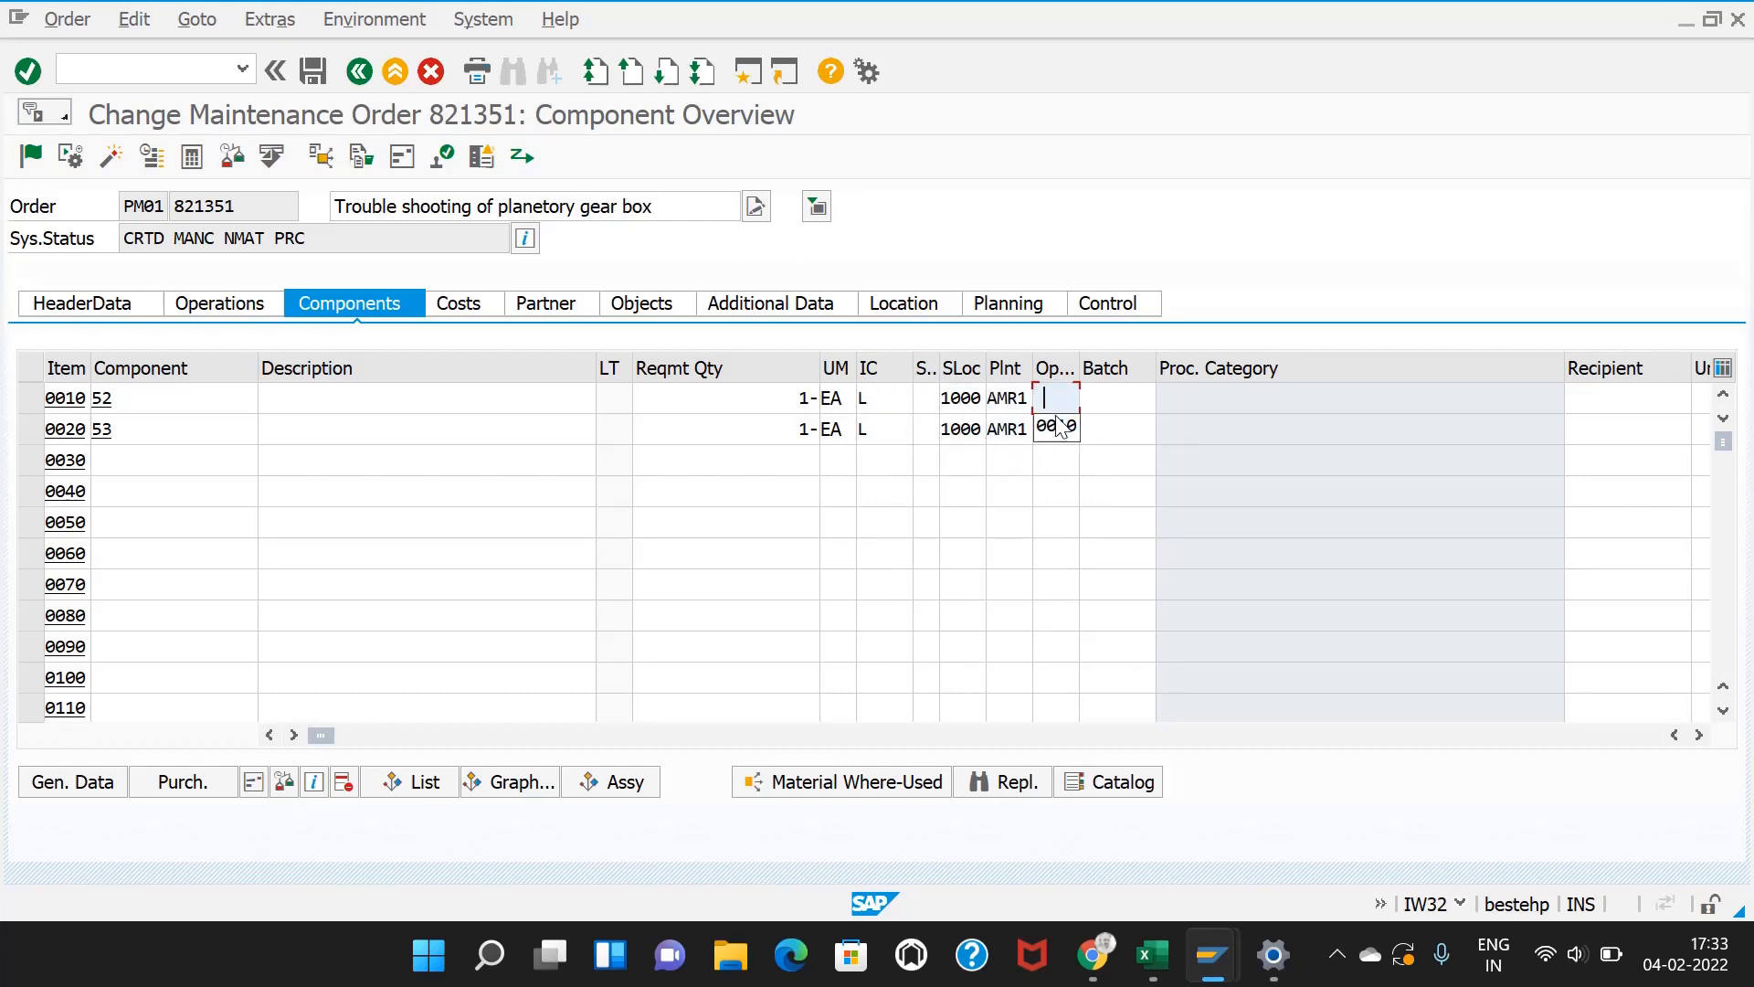
click(1055, 428)
click(1055, 428)
click(1060, 459)
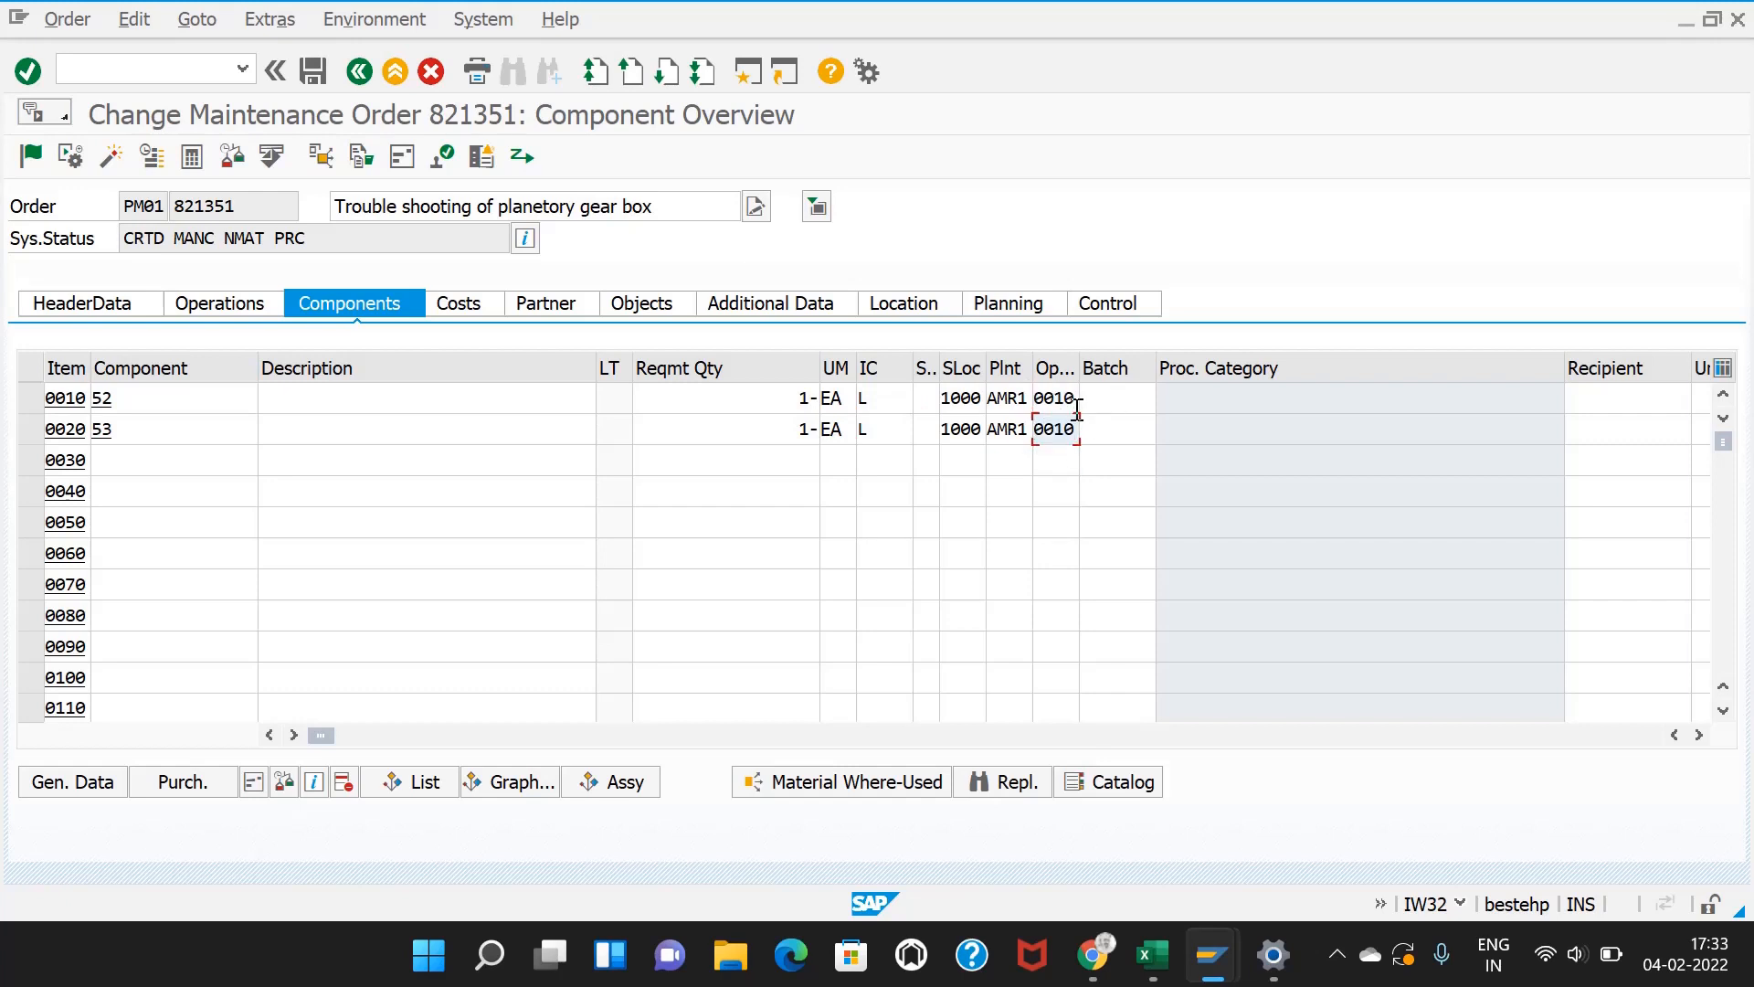
key(Return)
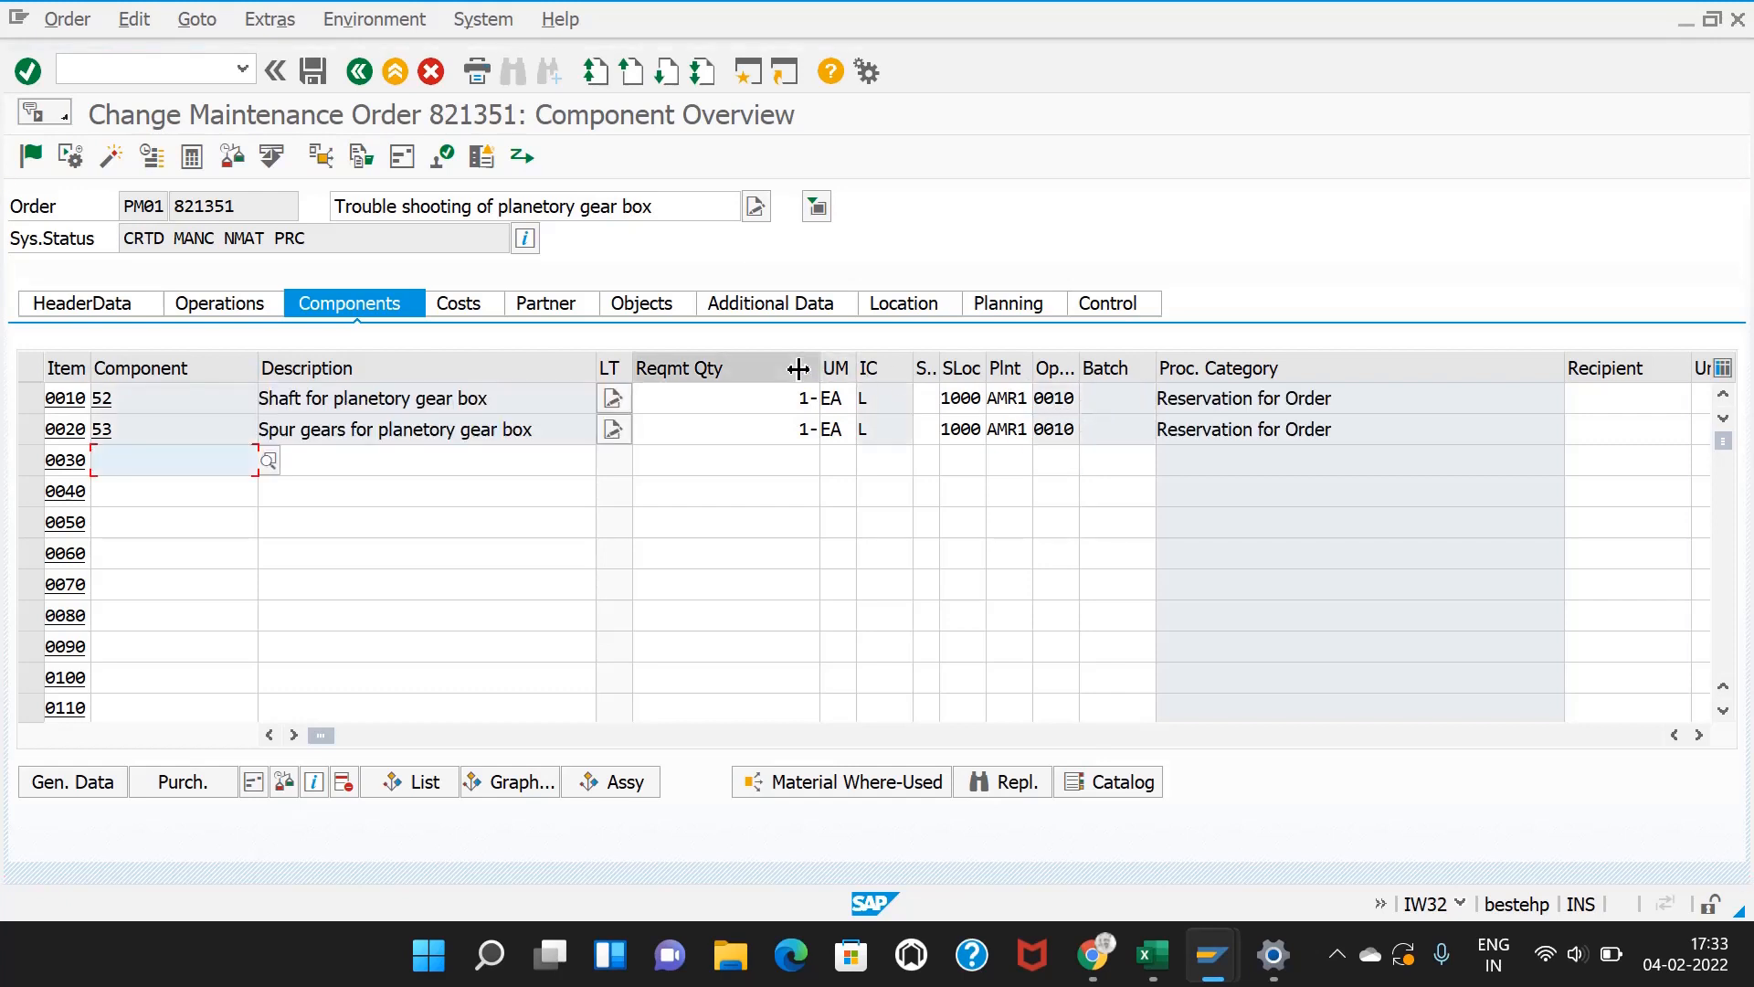
Step: Check the negative requirement quantities of both components and save the maintenance order
double_click(807, 398)
double_click(810, 429)
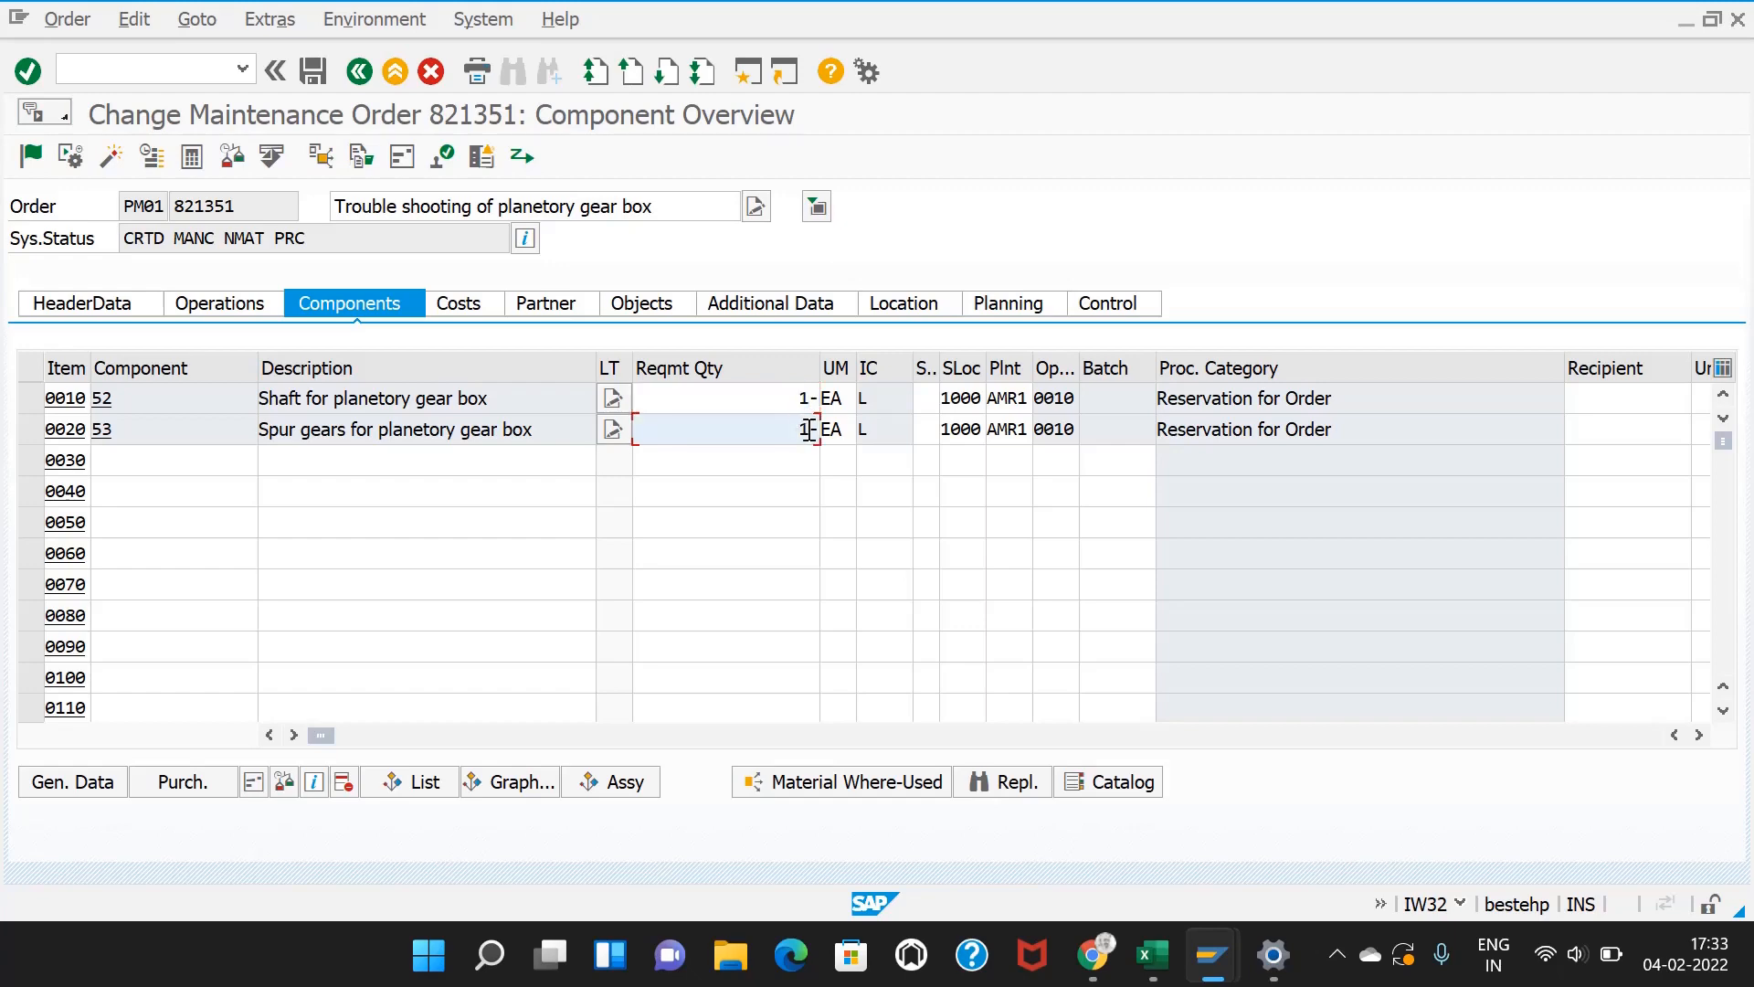
click(833, 492)
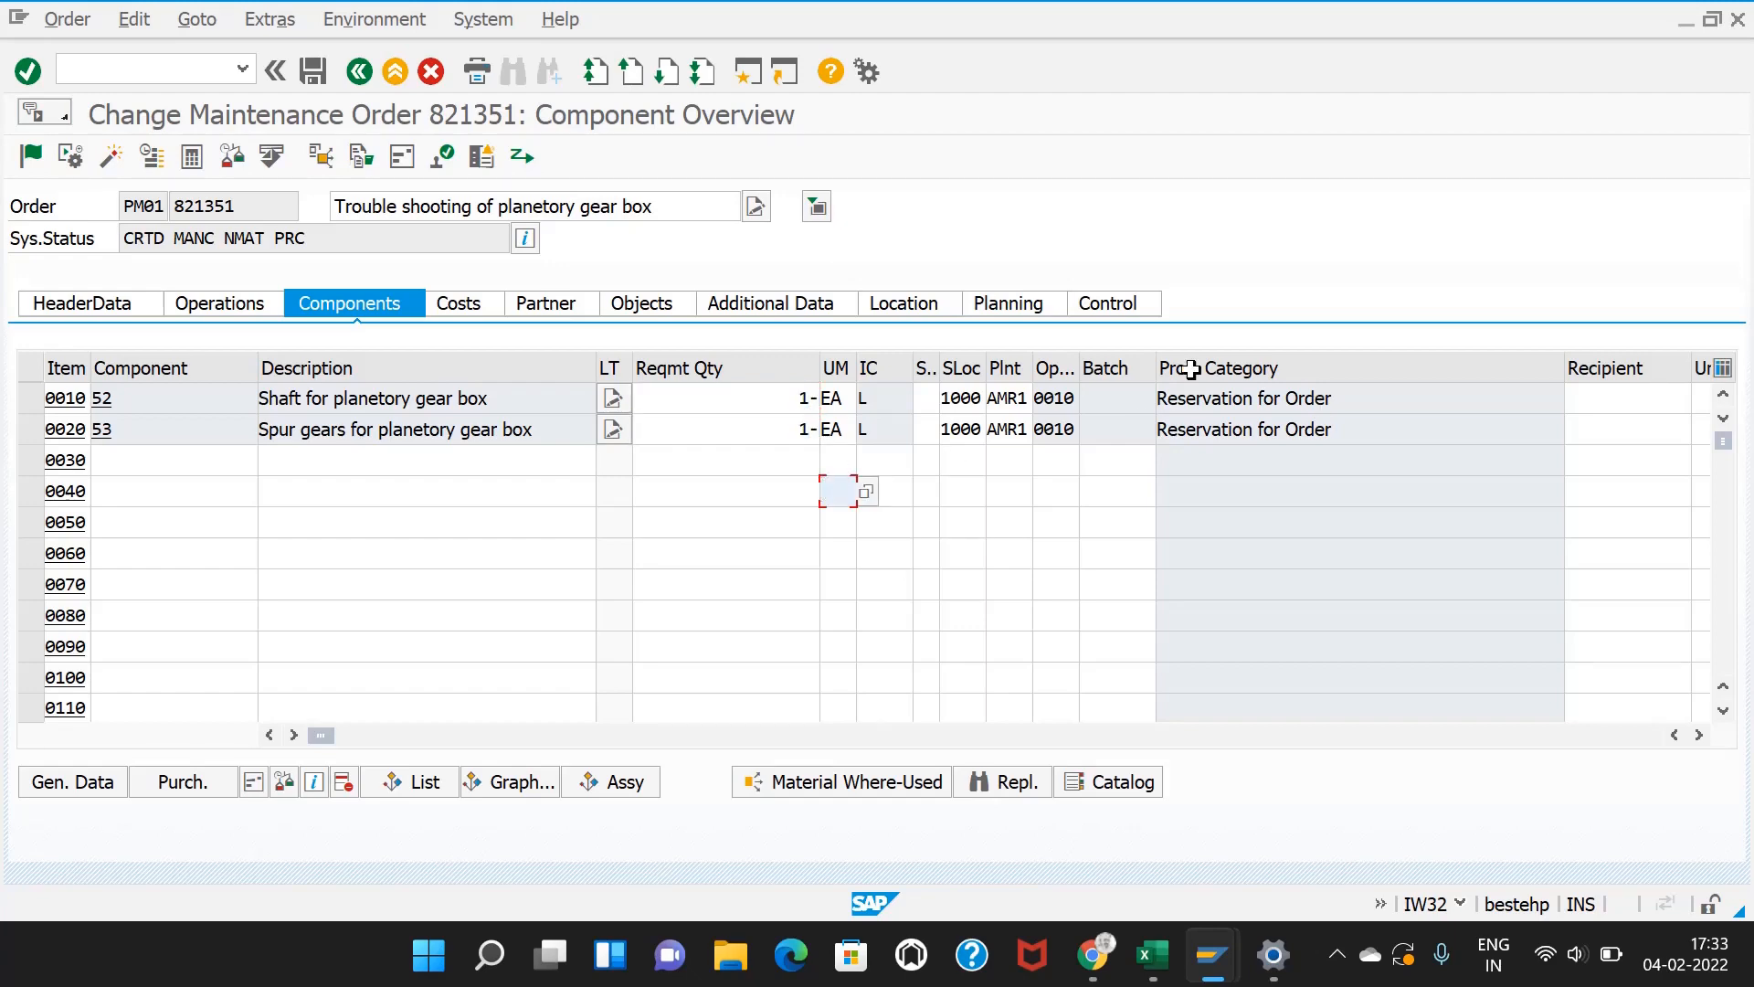
click(313, 71)
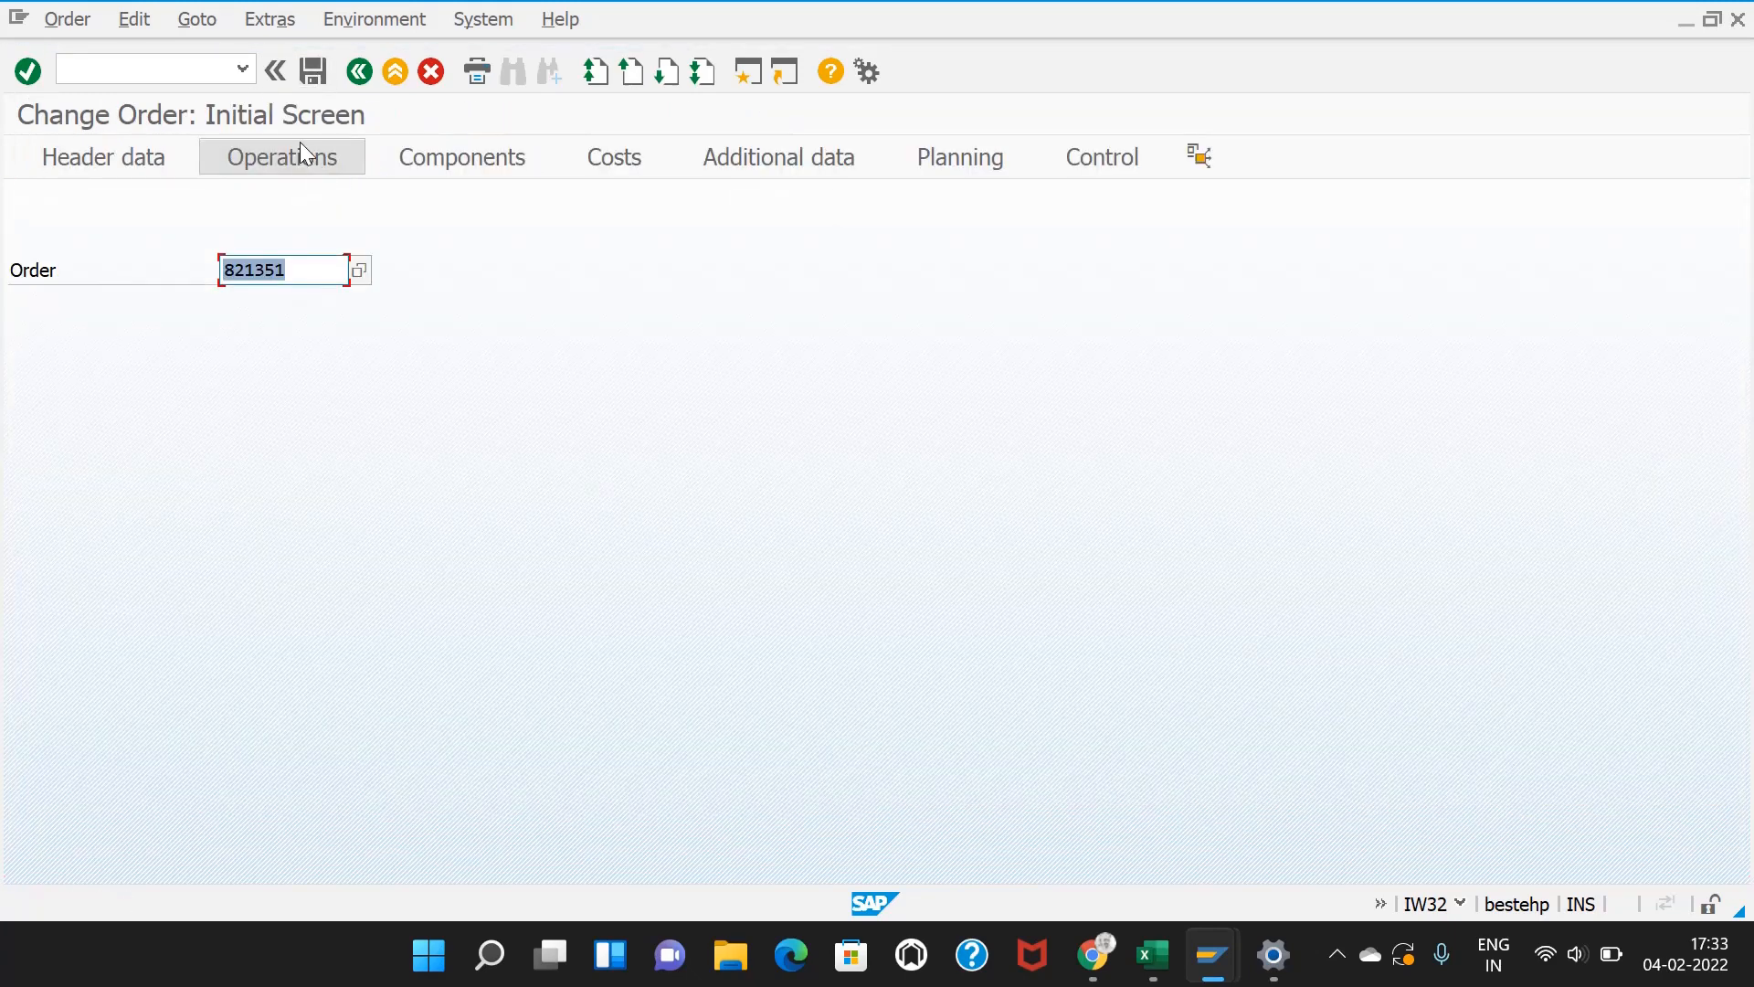
Step: Reopen the same maintenance order for changes
click(67, 19)
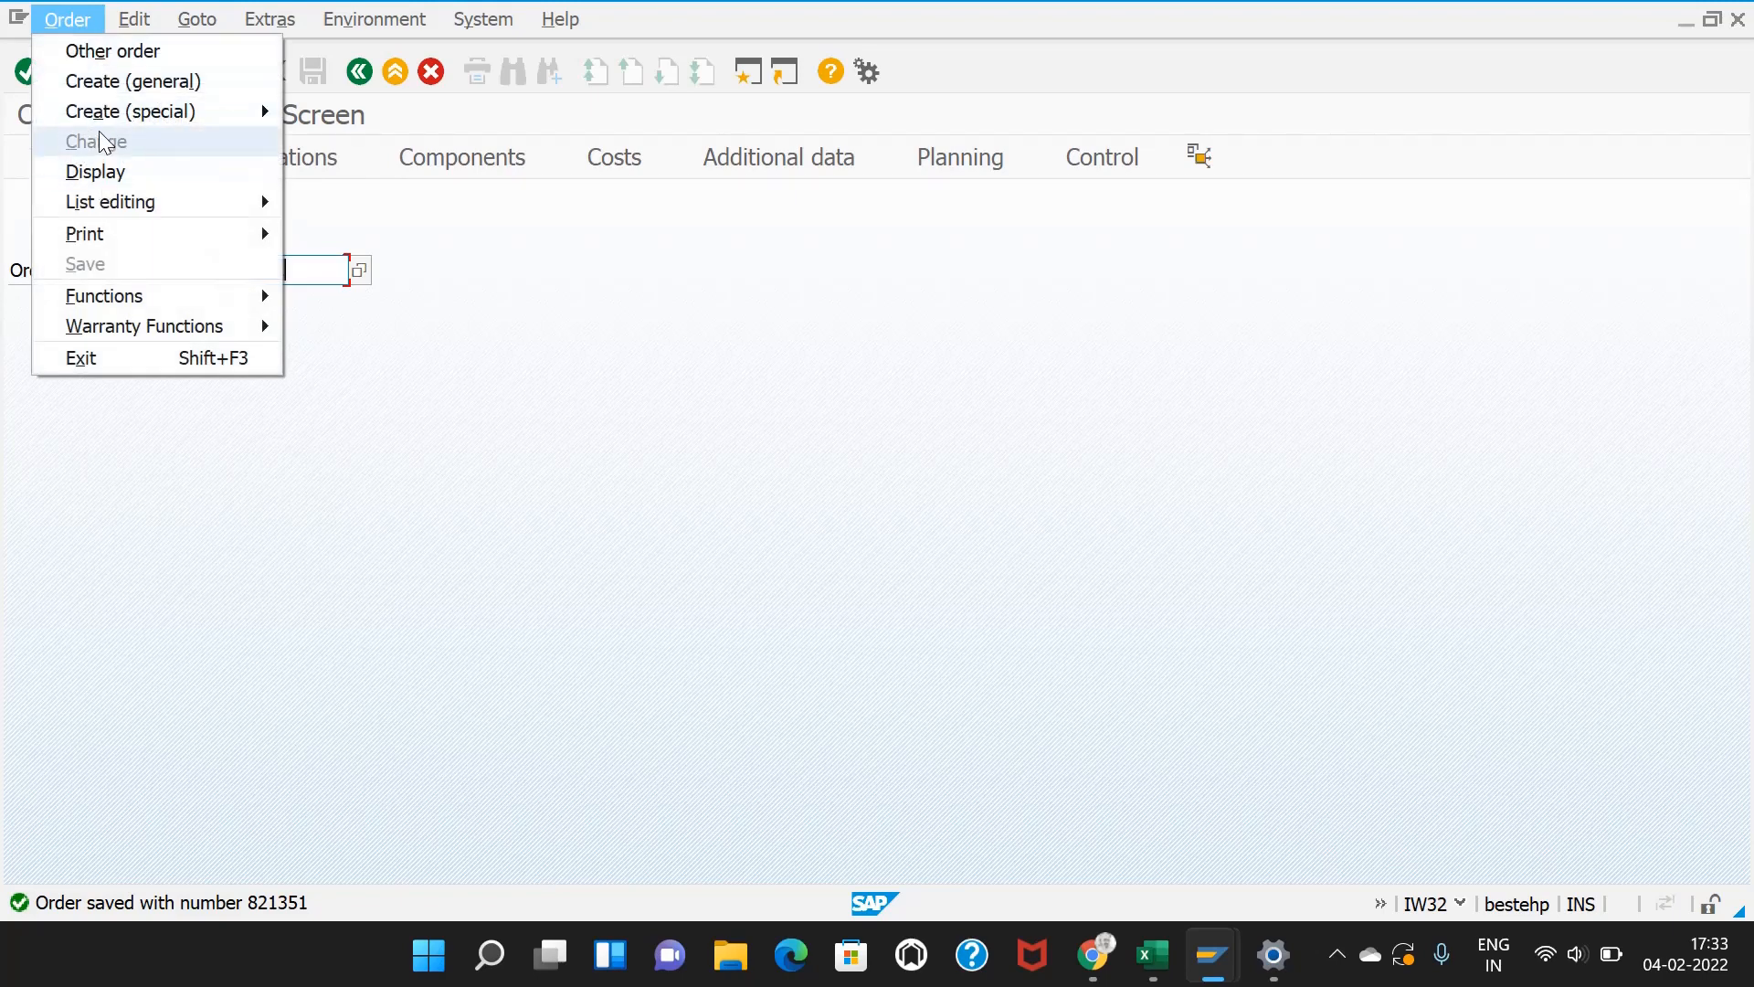
click(533, 288)
click(345, 268)
key(Return)
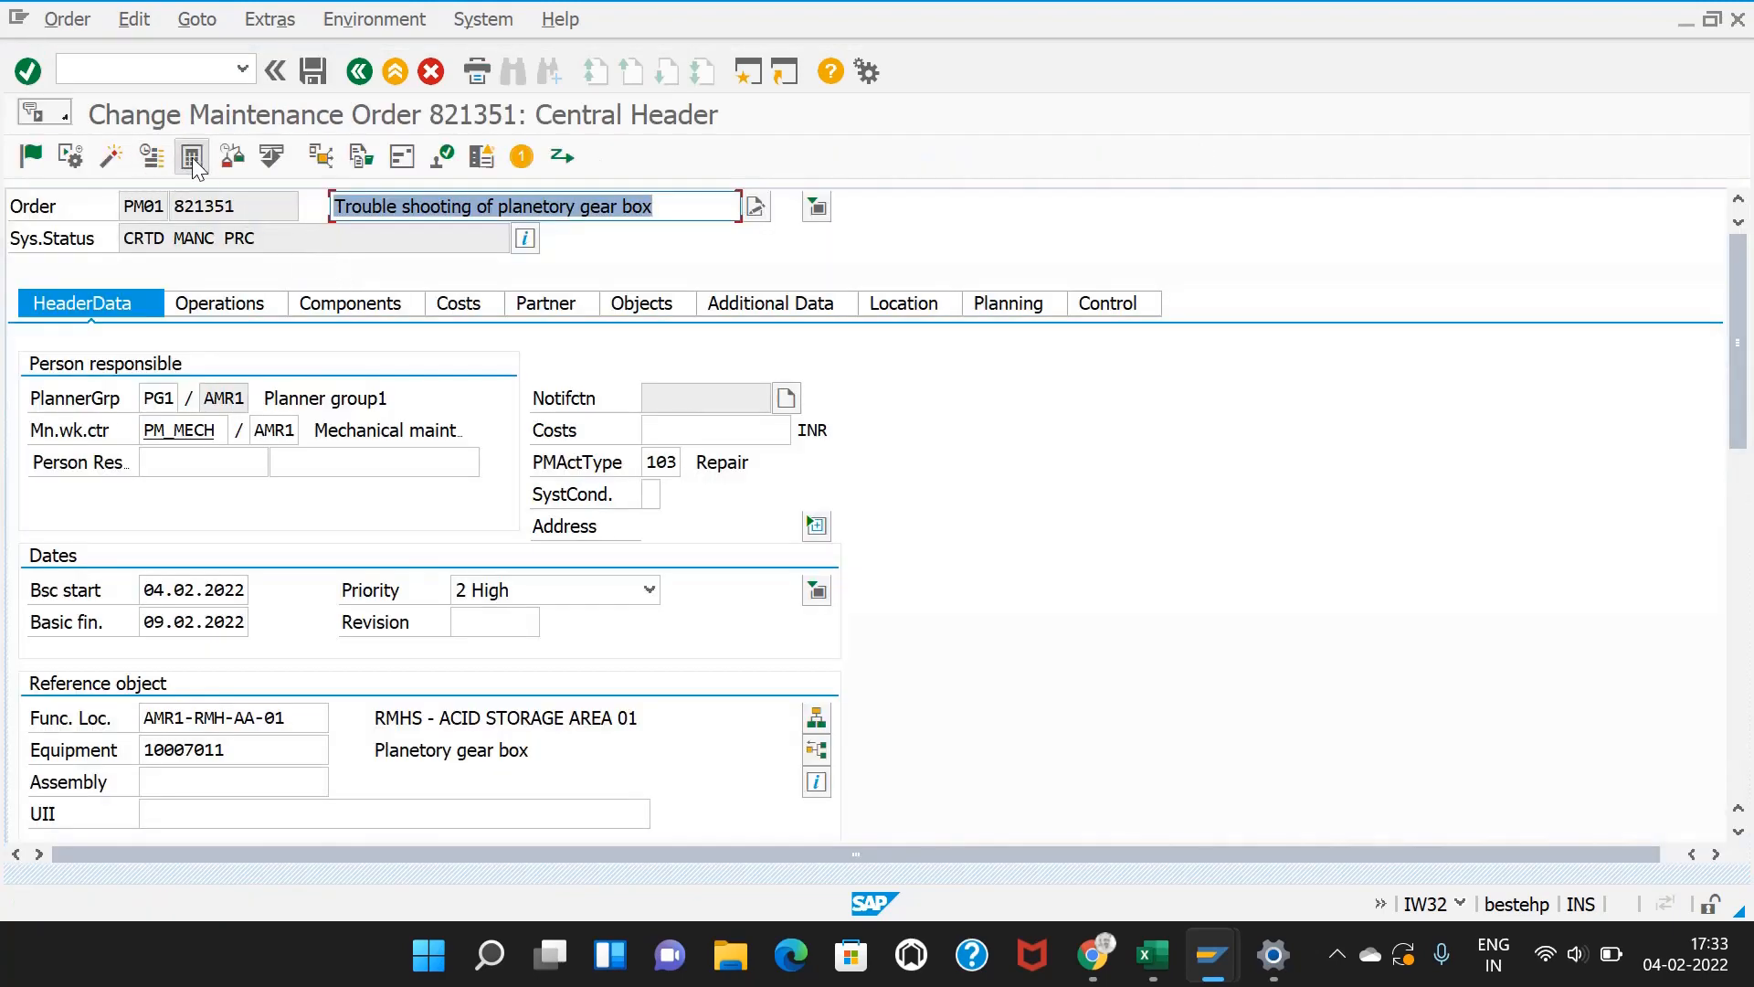
Step: Determine the order's costs and review its cost overview, widening the Group/Description column
click(192, 157)
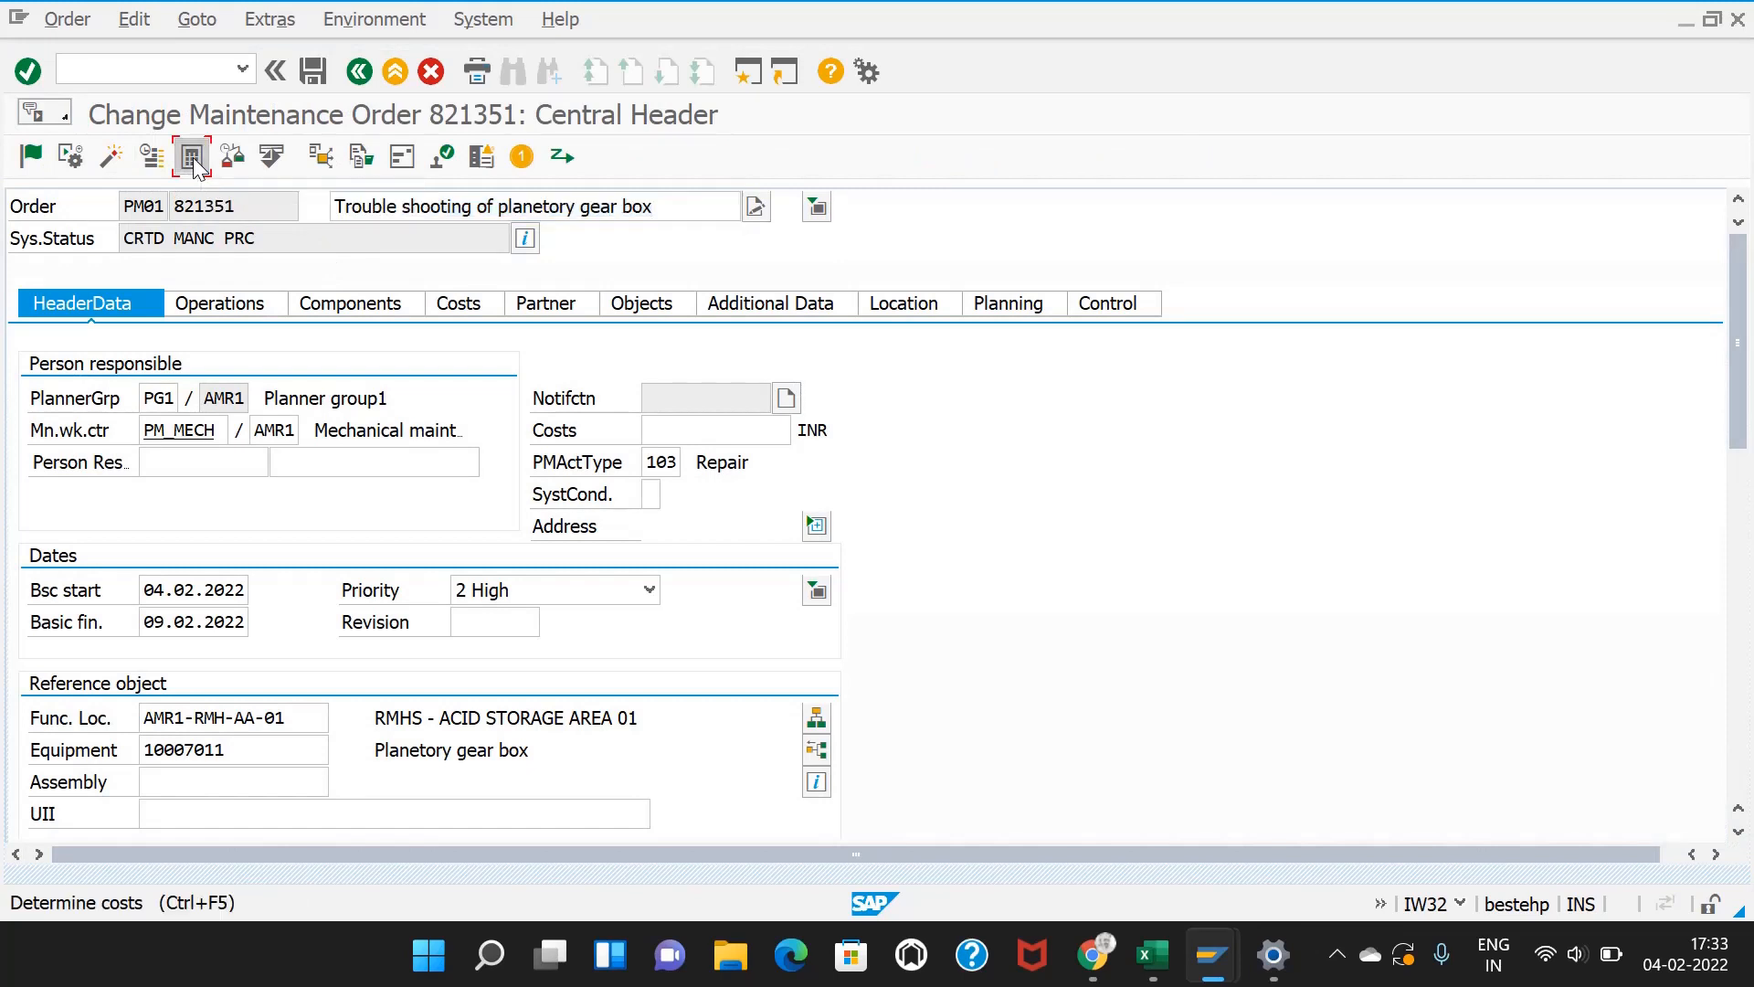
click(464, 304)
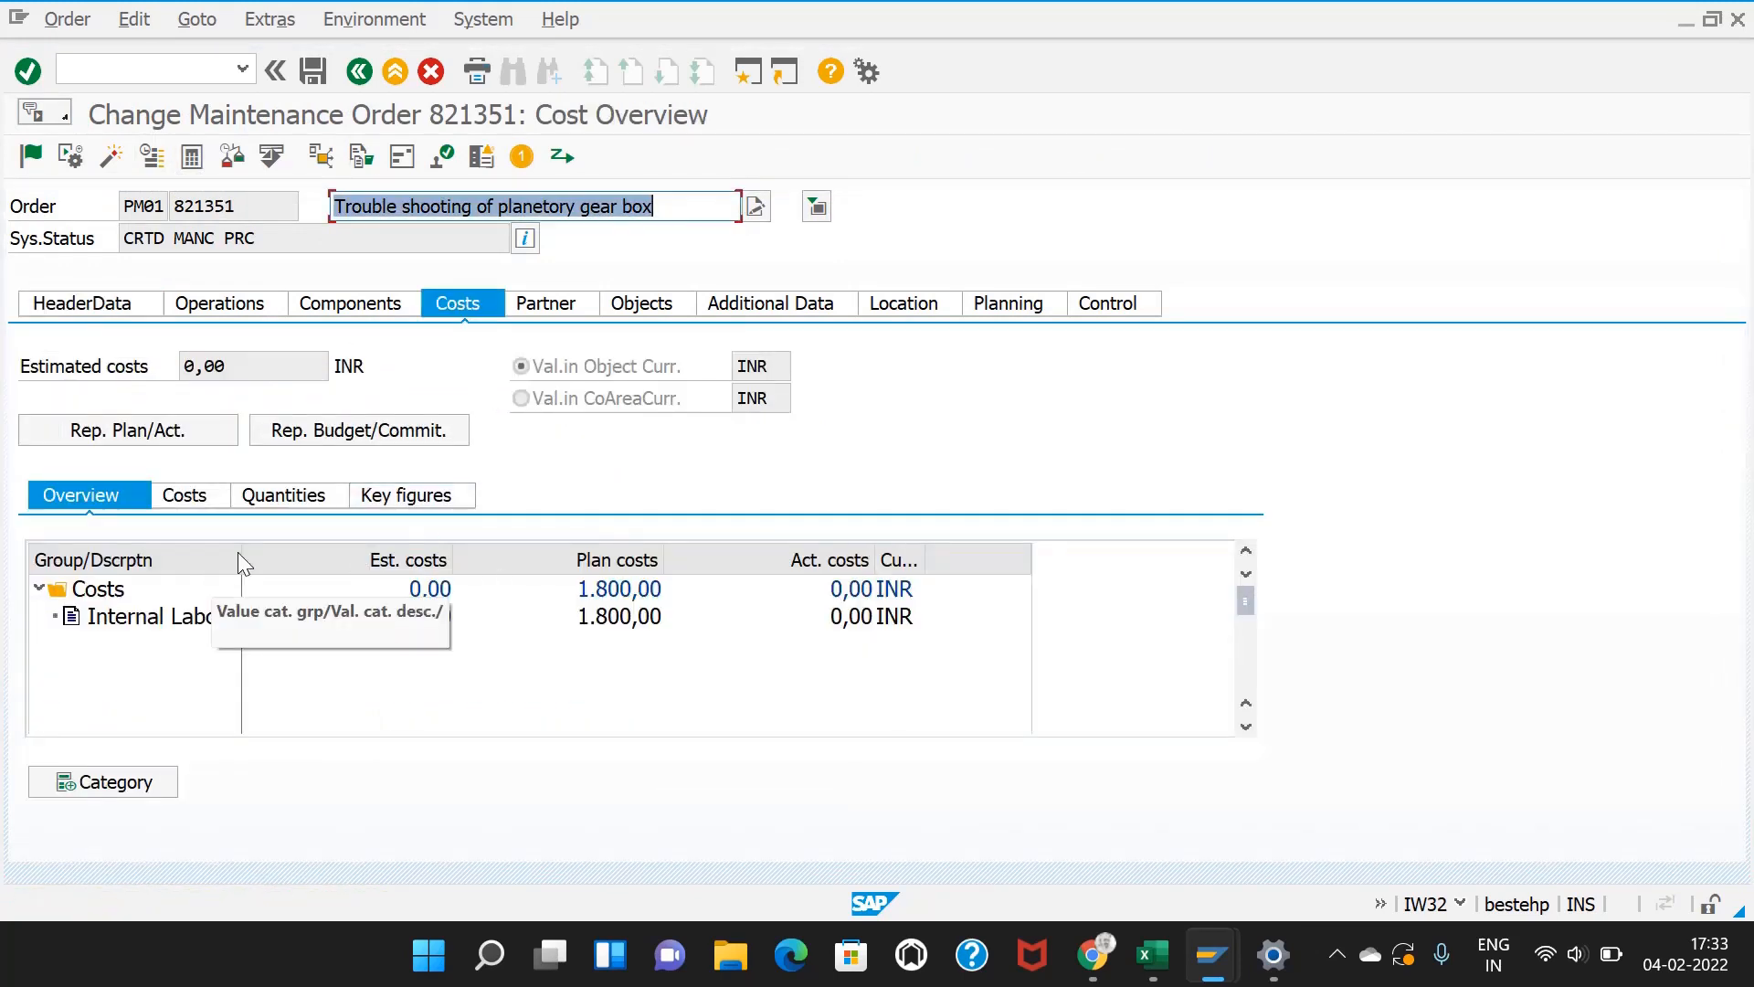
drag(242, 562, 357, 560)
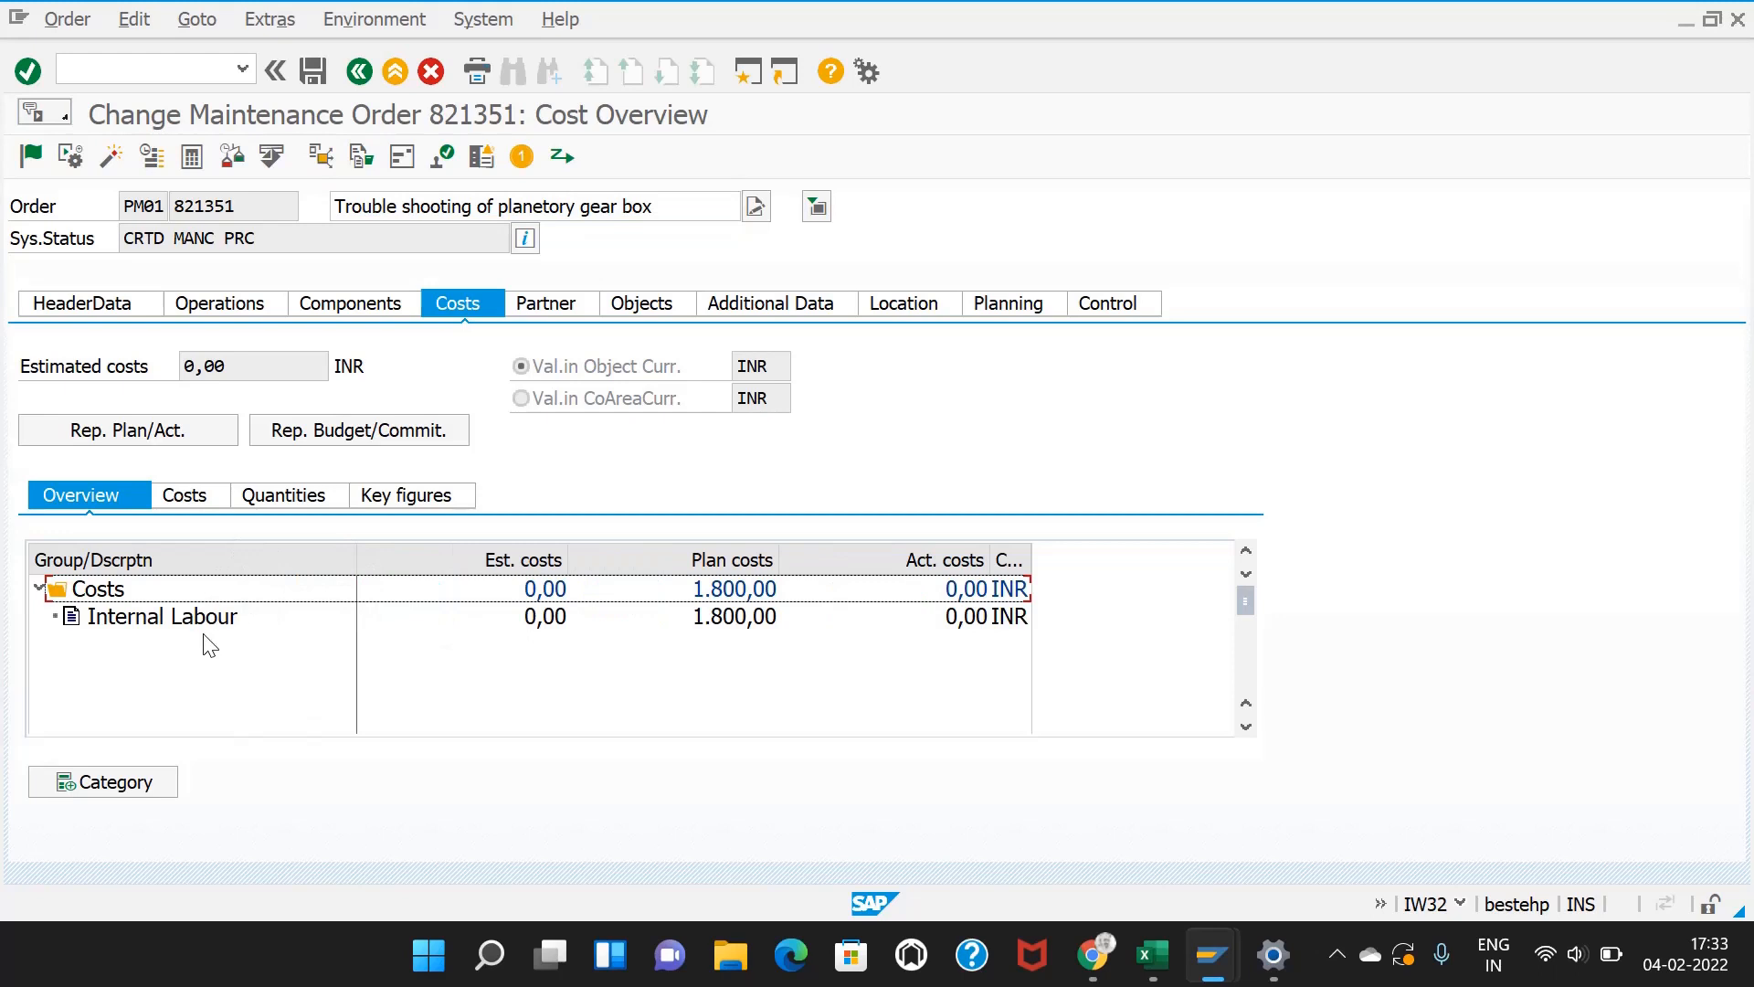
drag(355, 557, 315, 566)
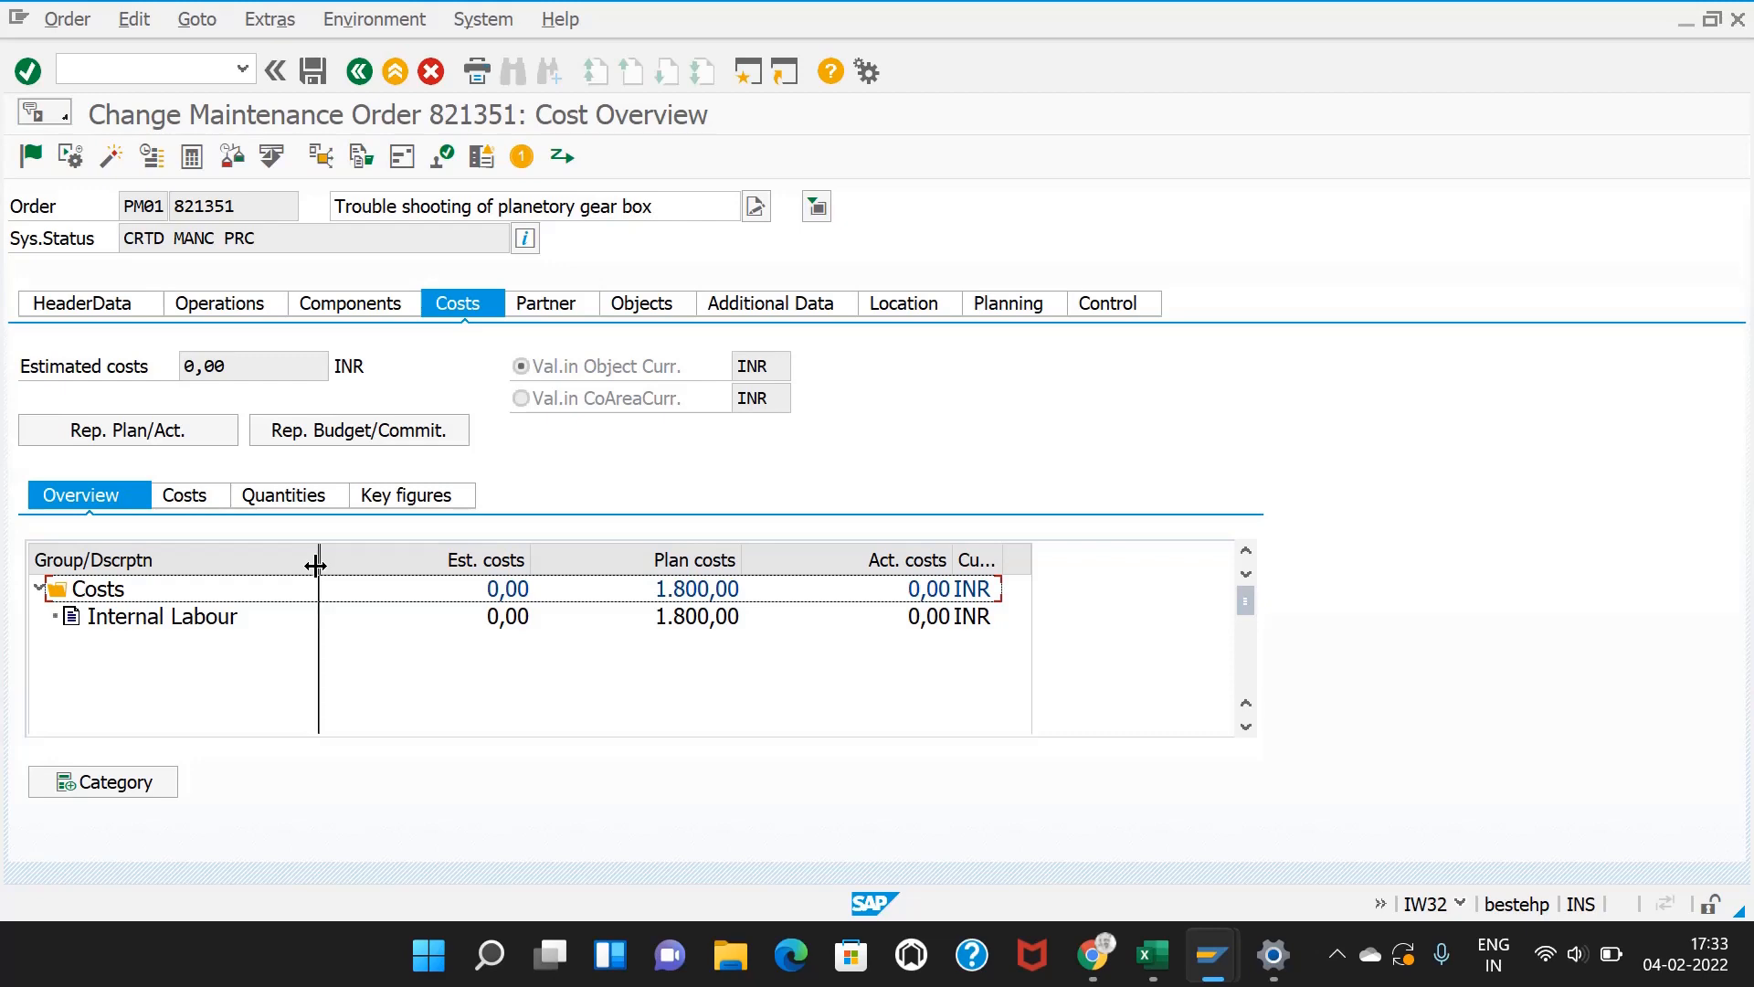
drag(315, 566, 331, 561)
Step: Review the planetary gear box spares sheet in Excel and return to the maintenance order in SAP
mouse_move(1178, 957)
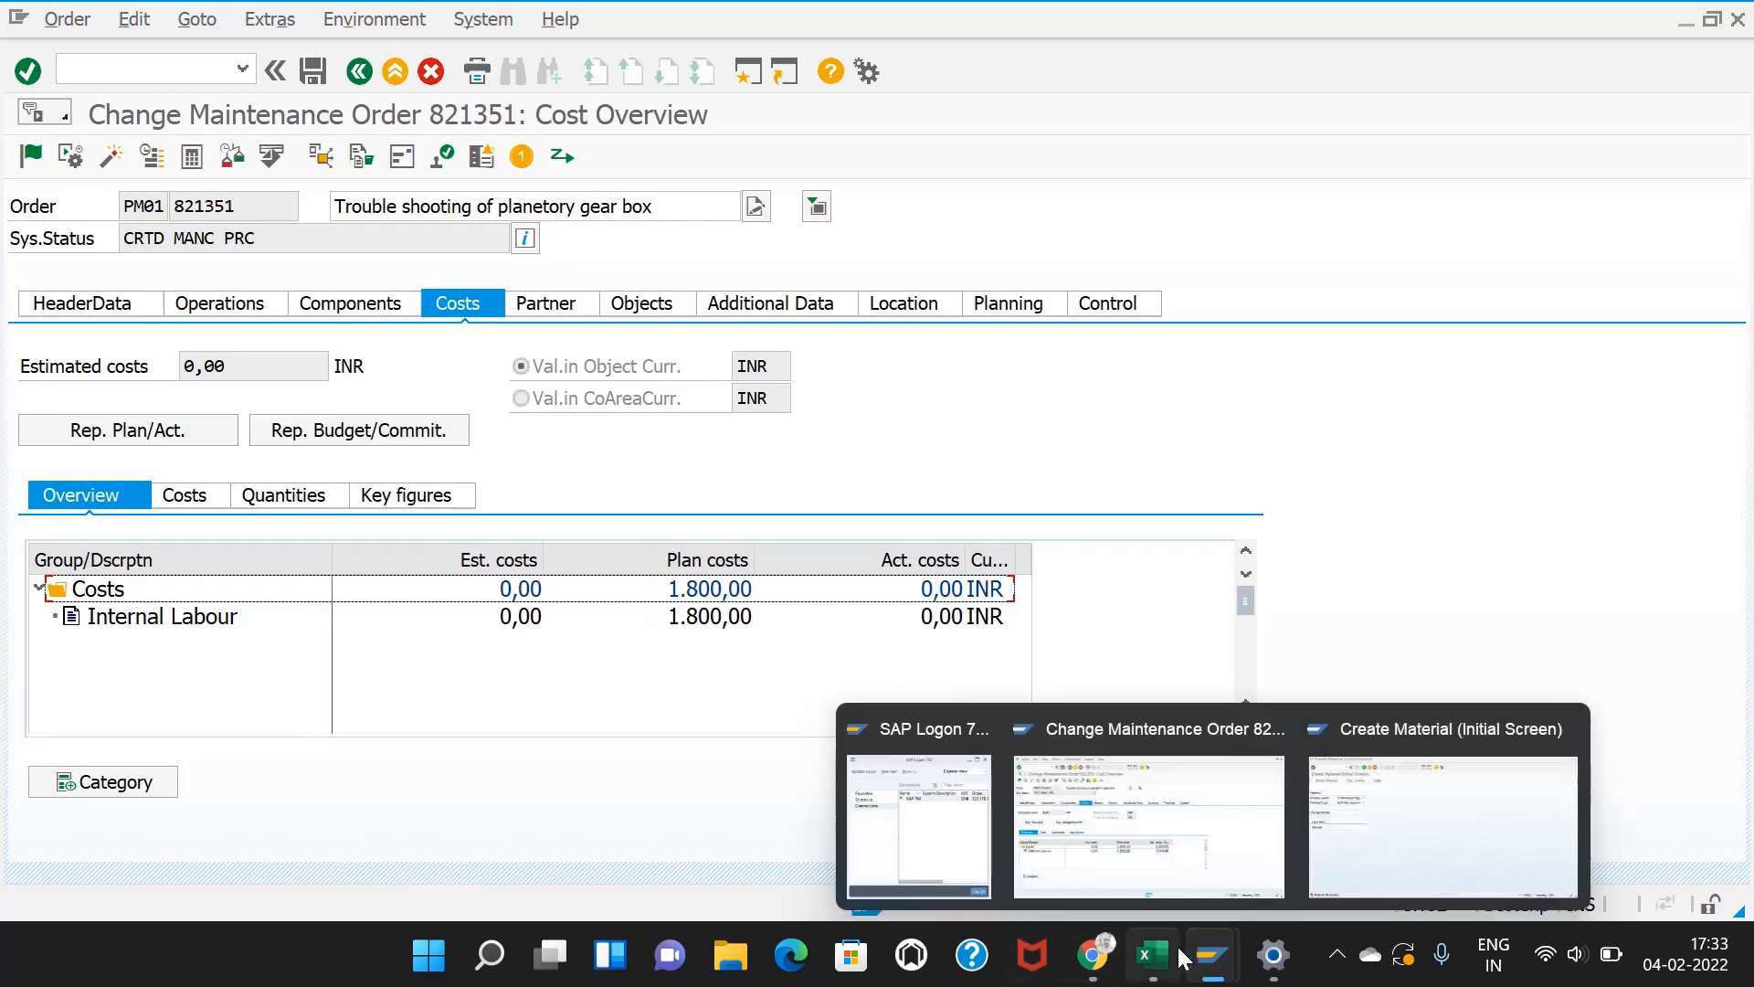
click(1149, 804)
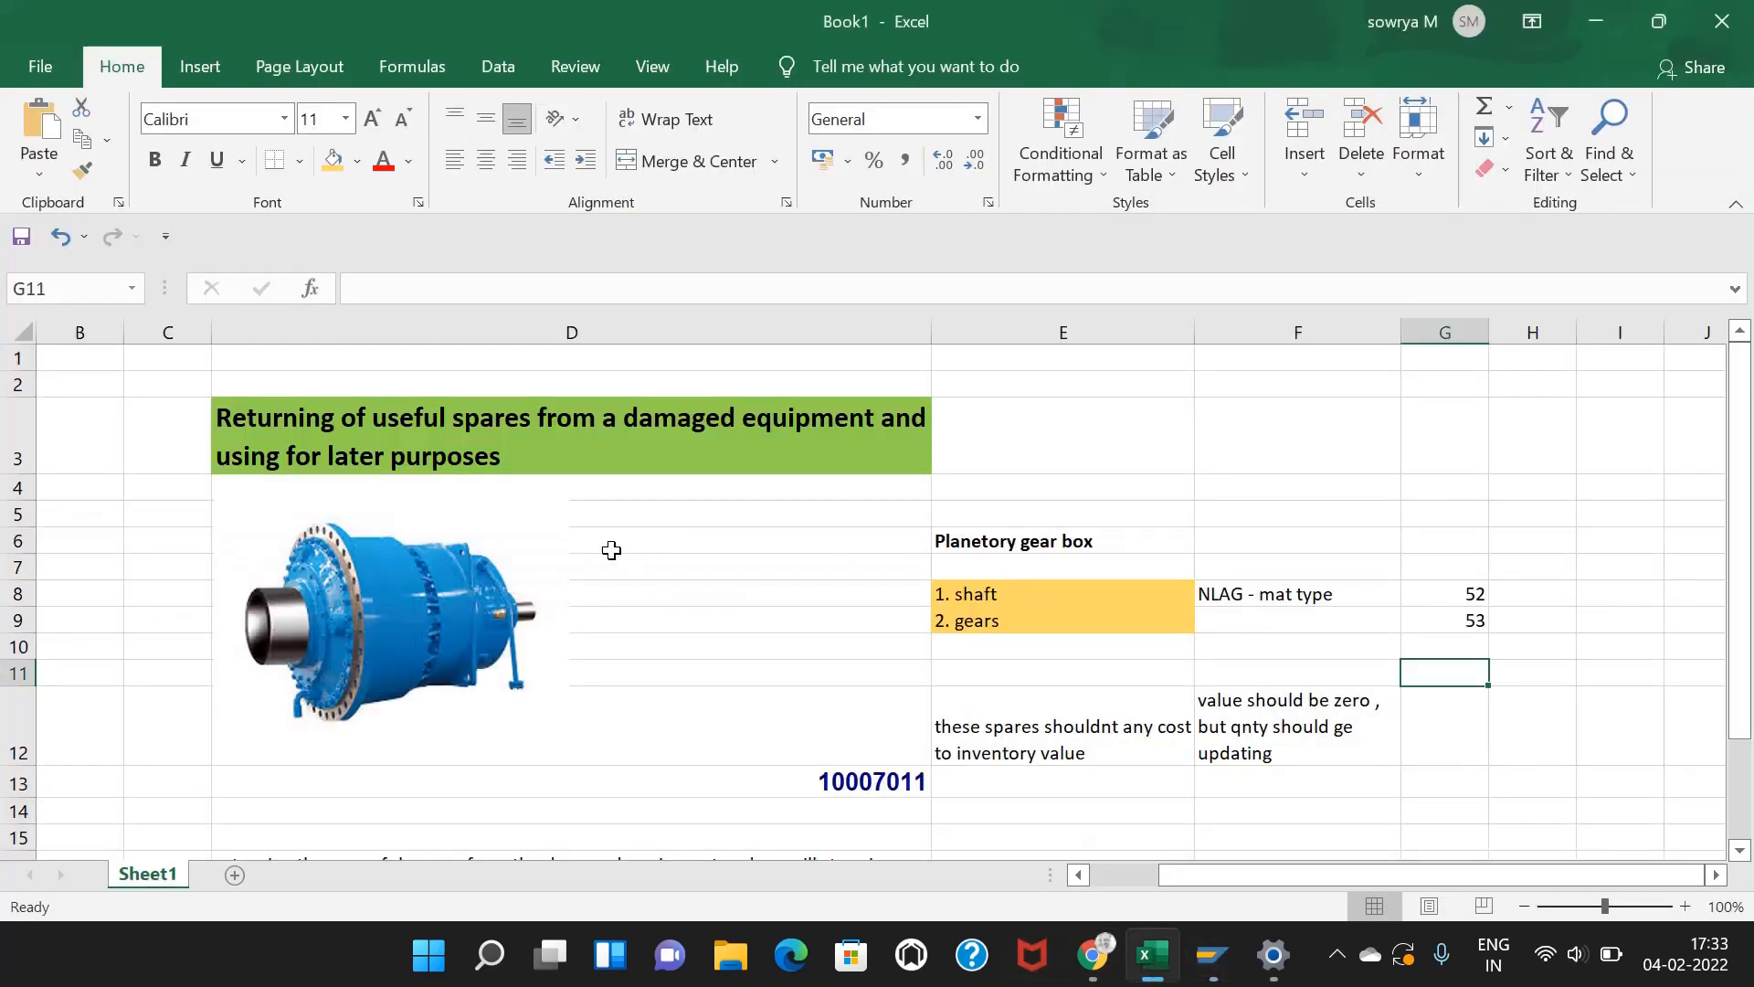
click(461, 589)
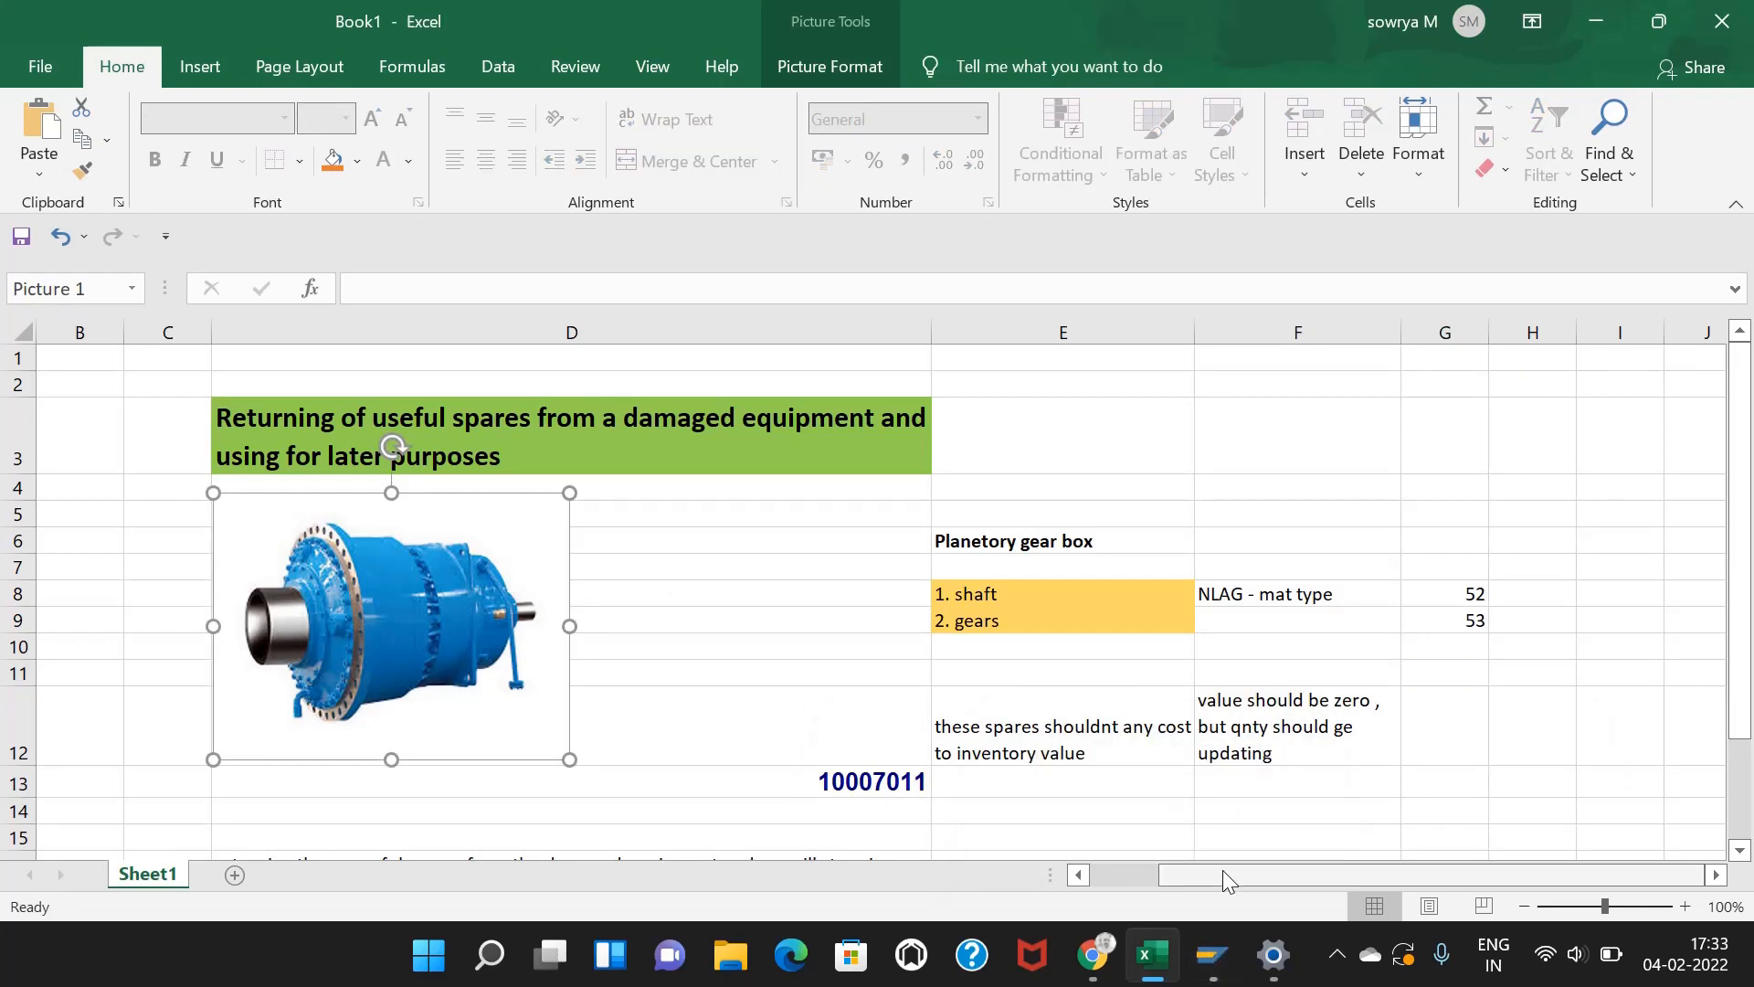
mouse_move(1211, 952)
click(1215, 836)
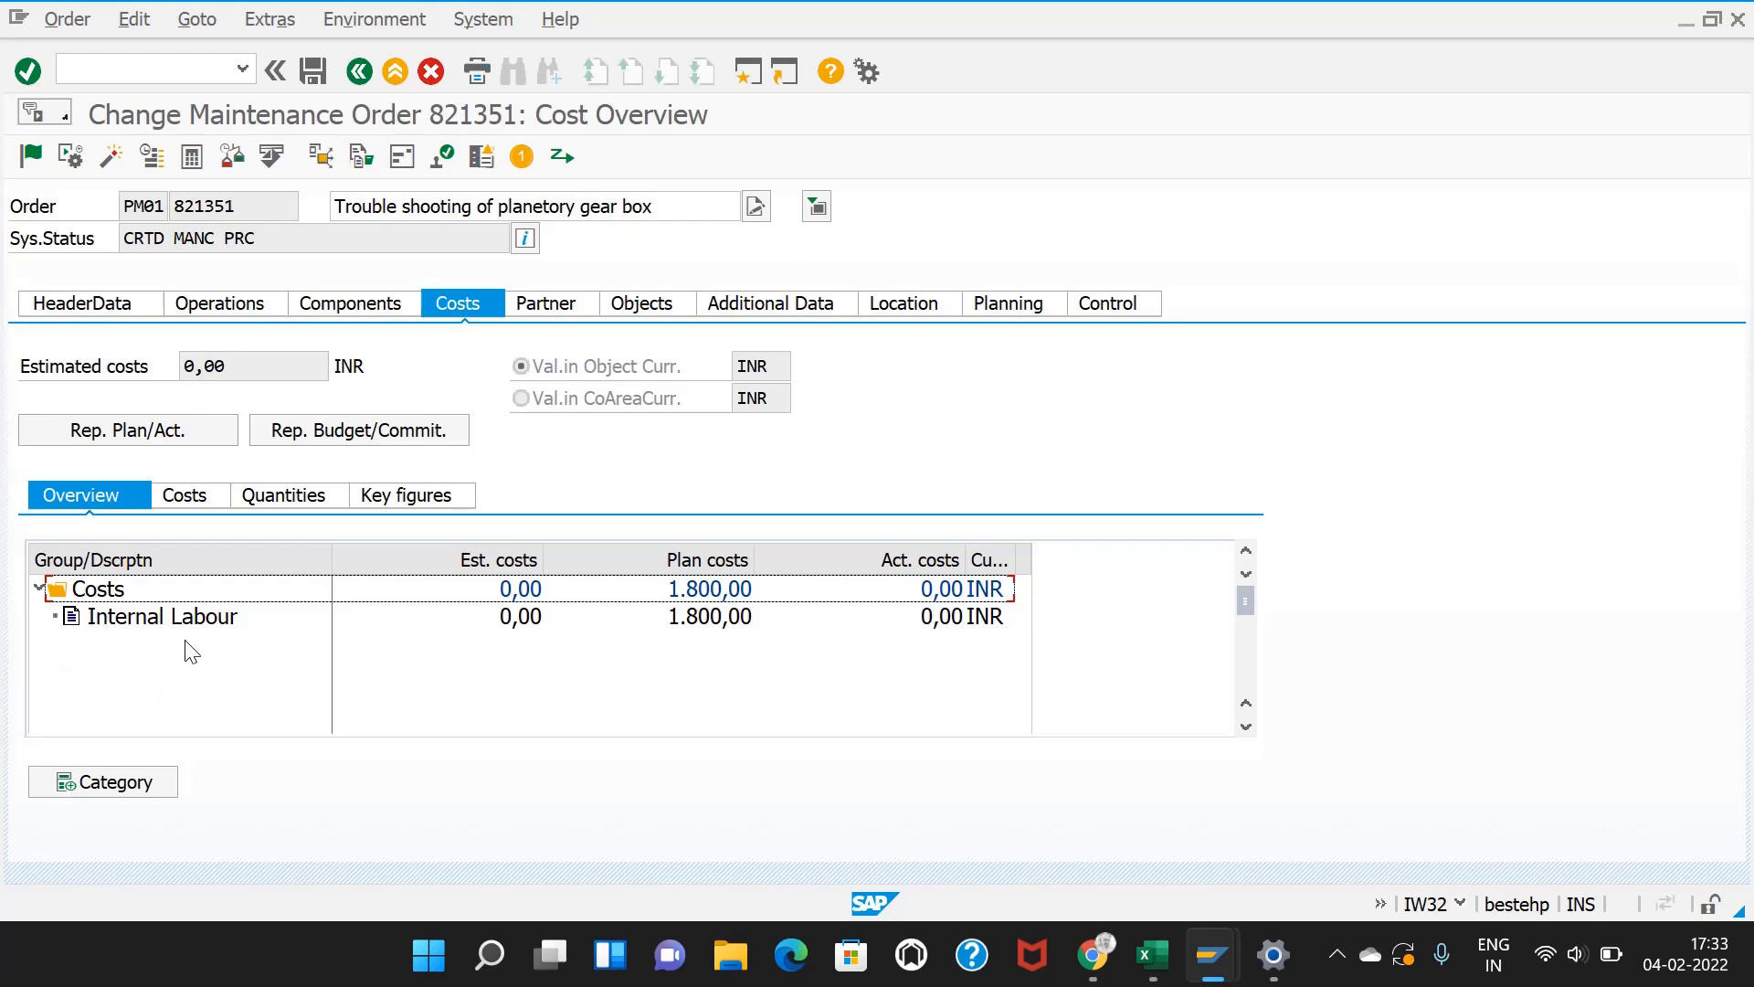
Step: Release the maintenance order and save it
click(32, 155)
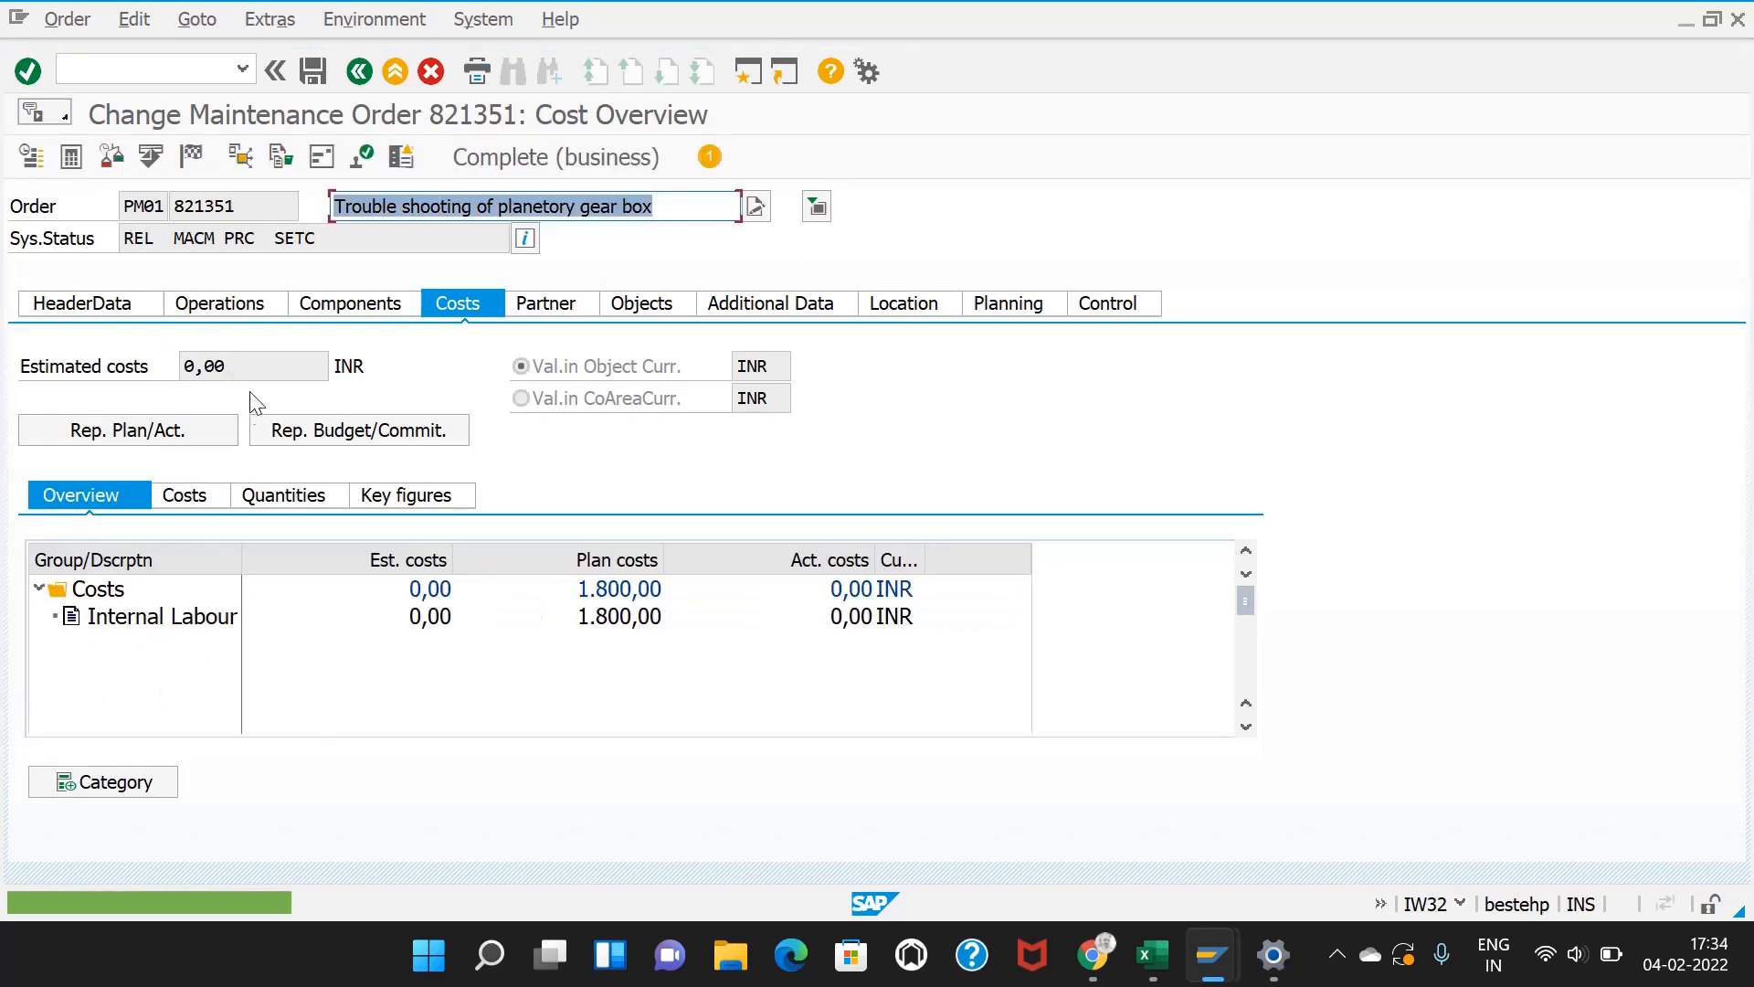
click(312, 70)
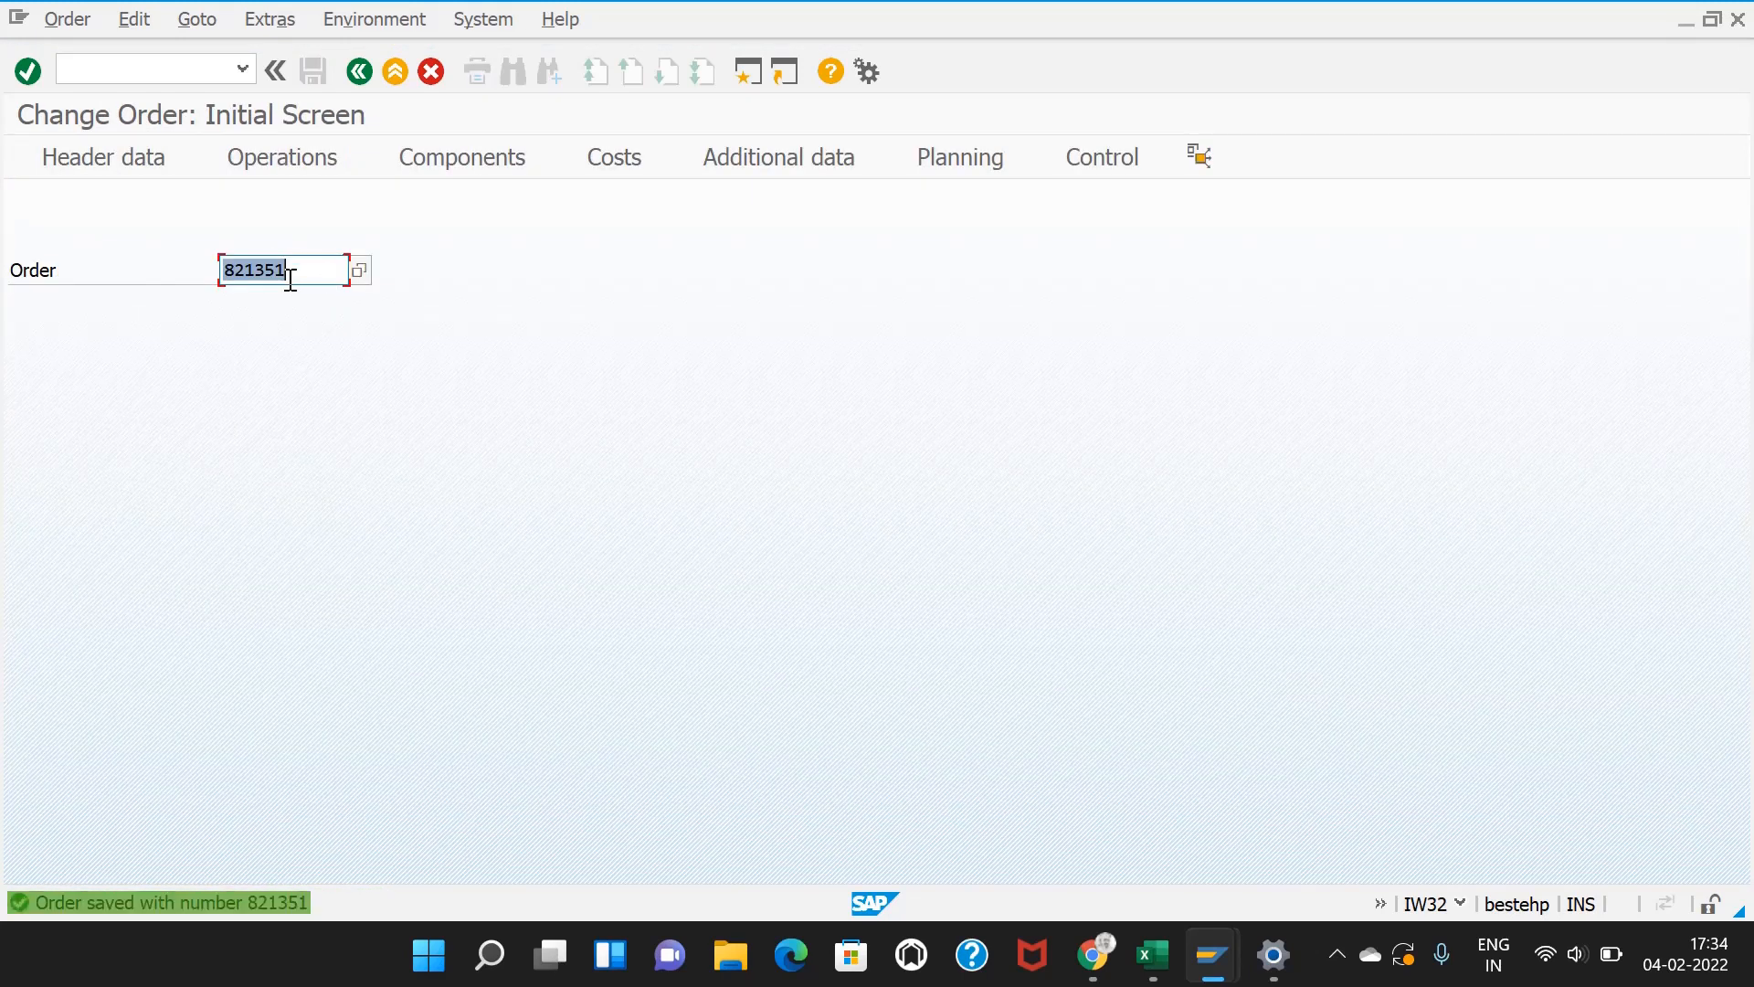
Step: Copy the saved order's number and open the goods movement transaction MIGO
drag(232, 274, 222, 281)
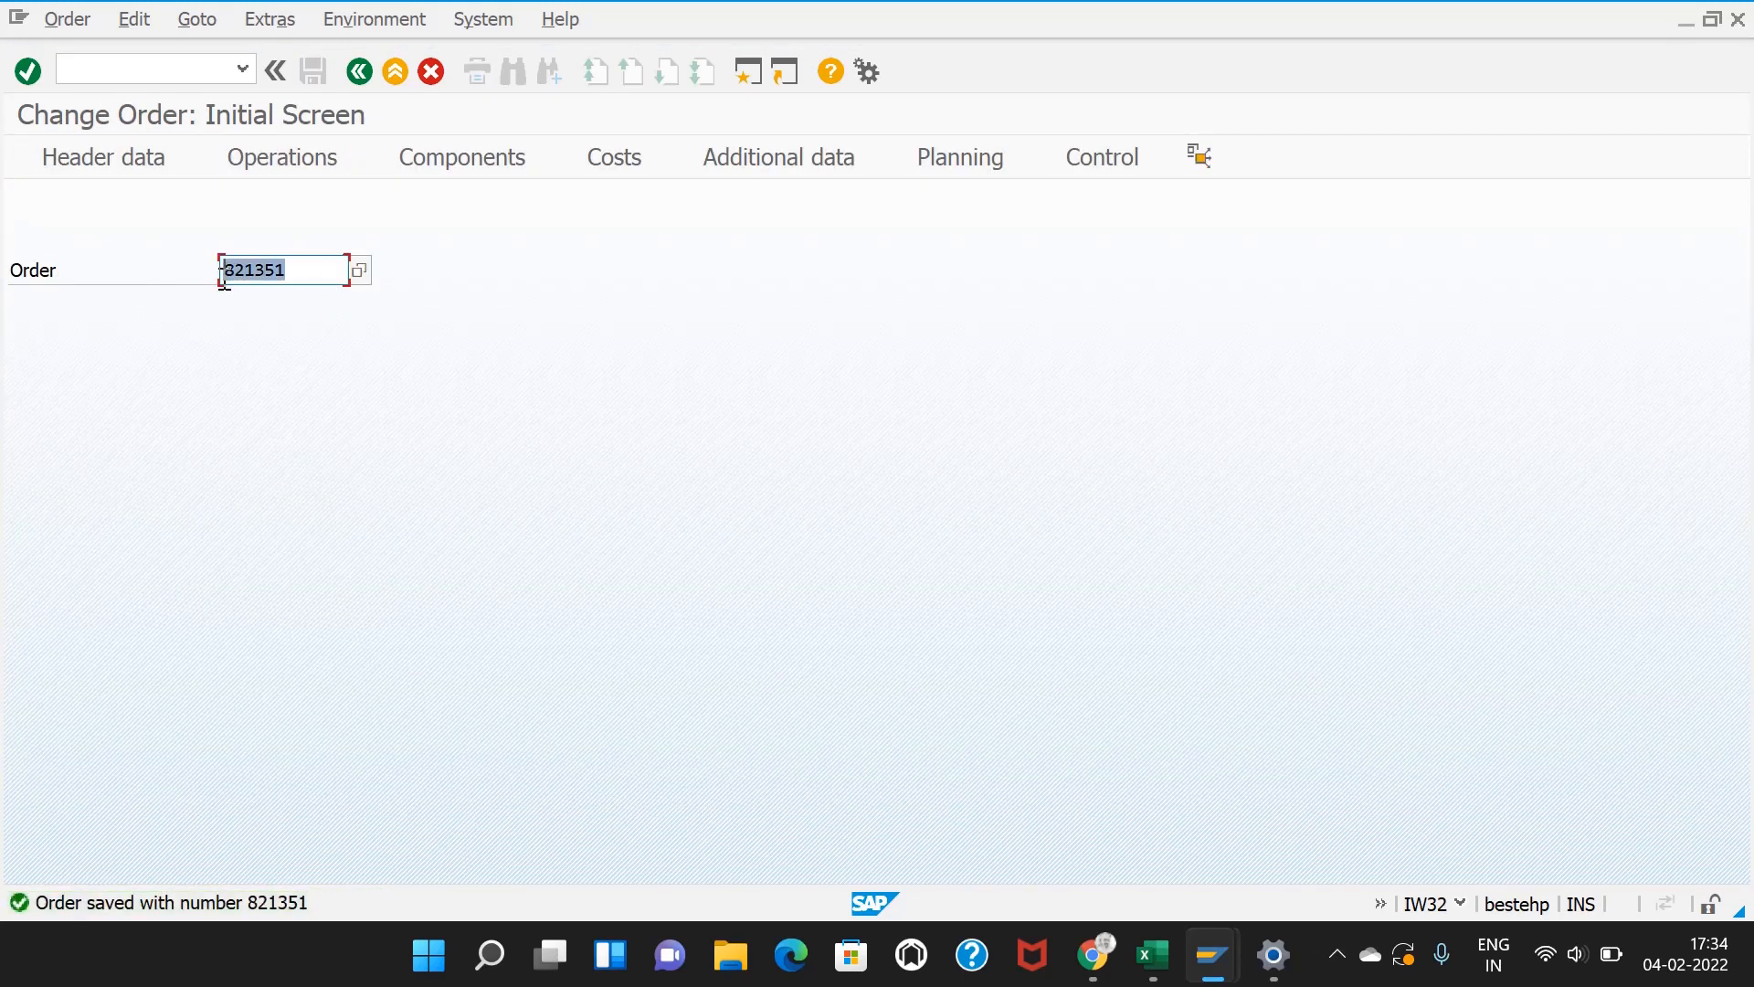
click(223, 280)
drag(291, 274, 211, 290)
key(ctrl+c)
click(171, 73)
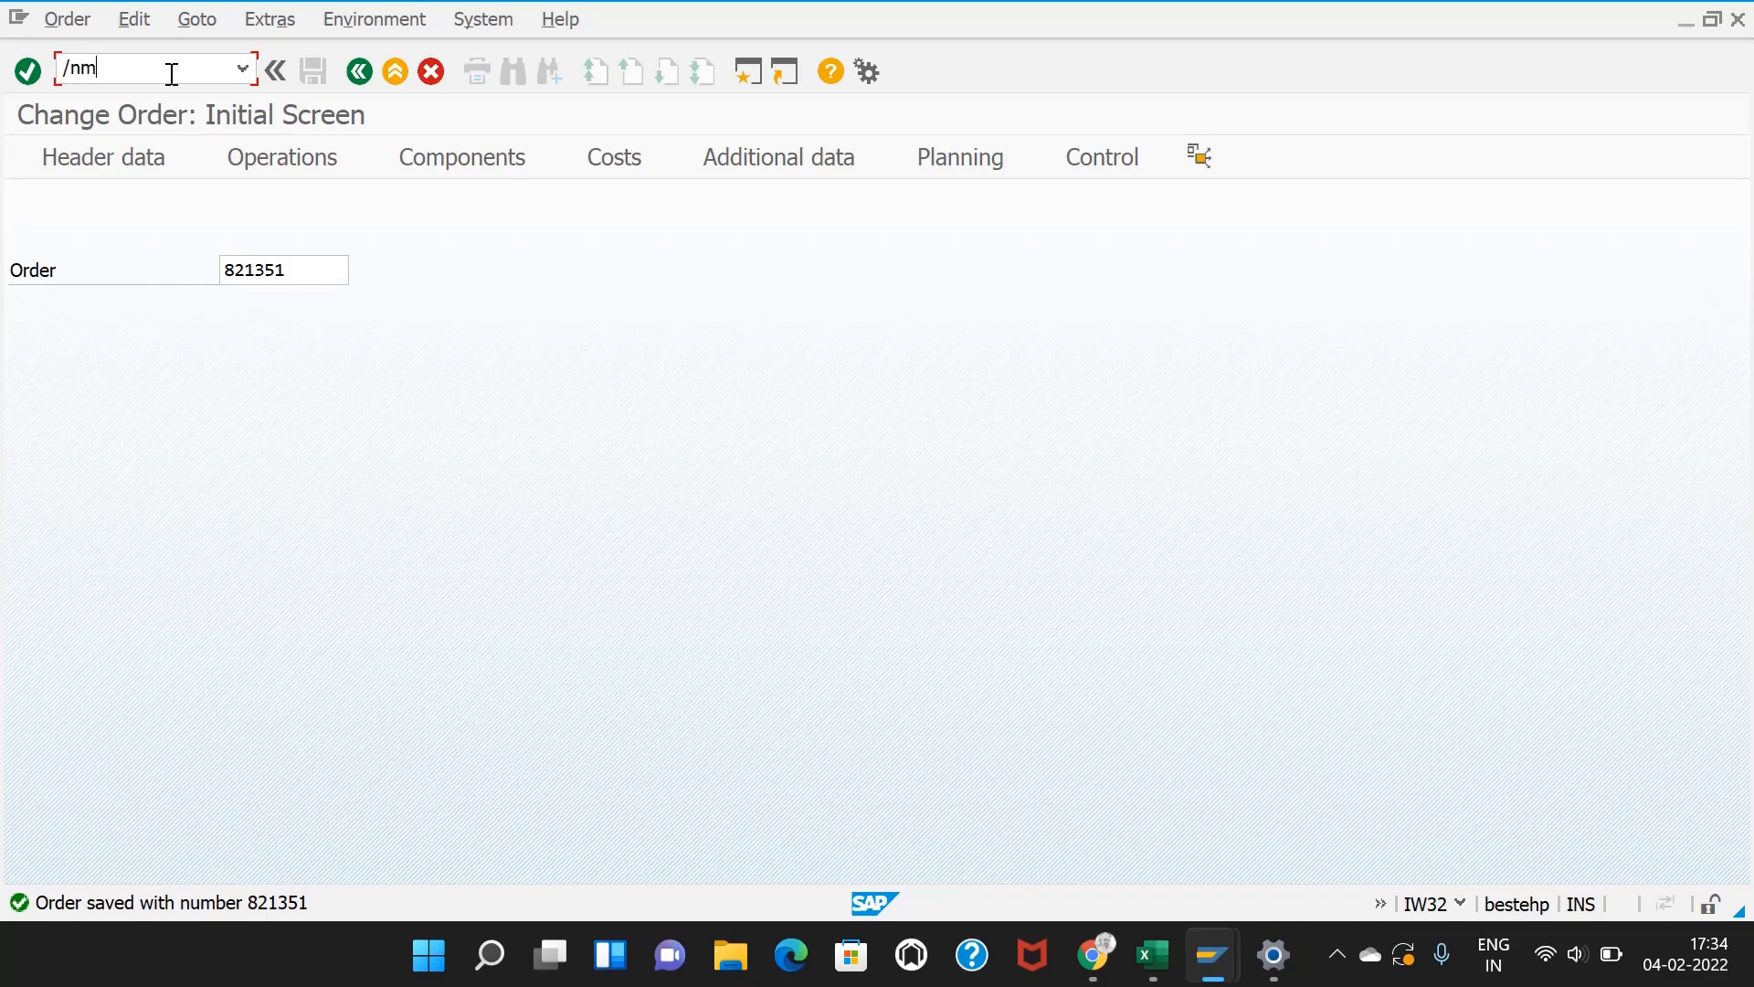
key(Return)
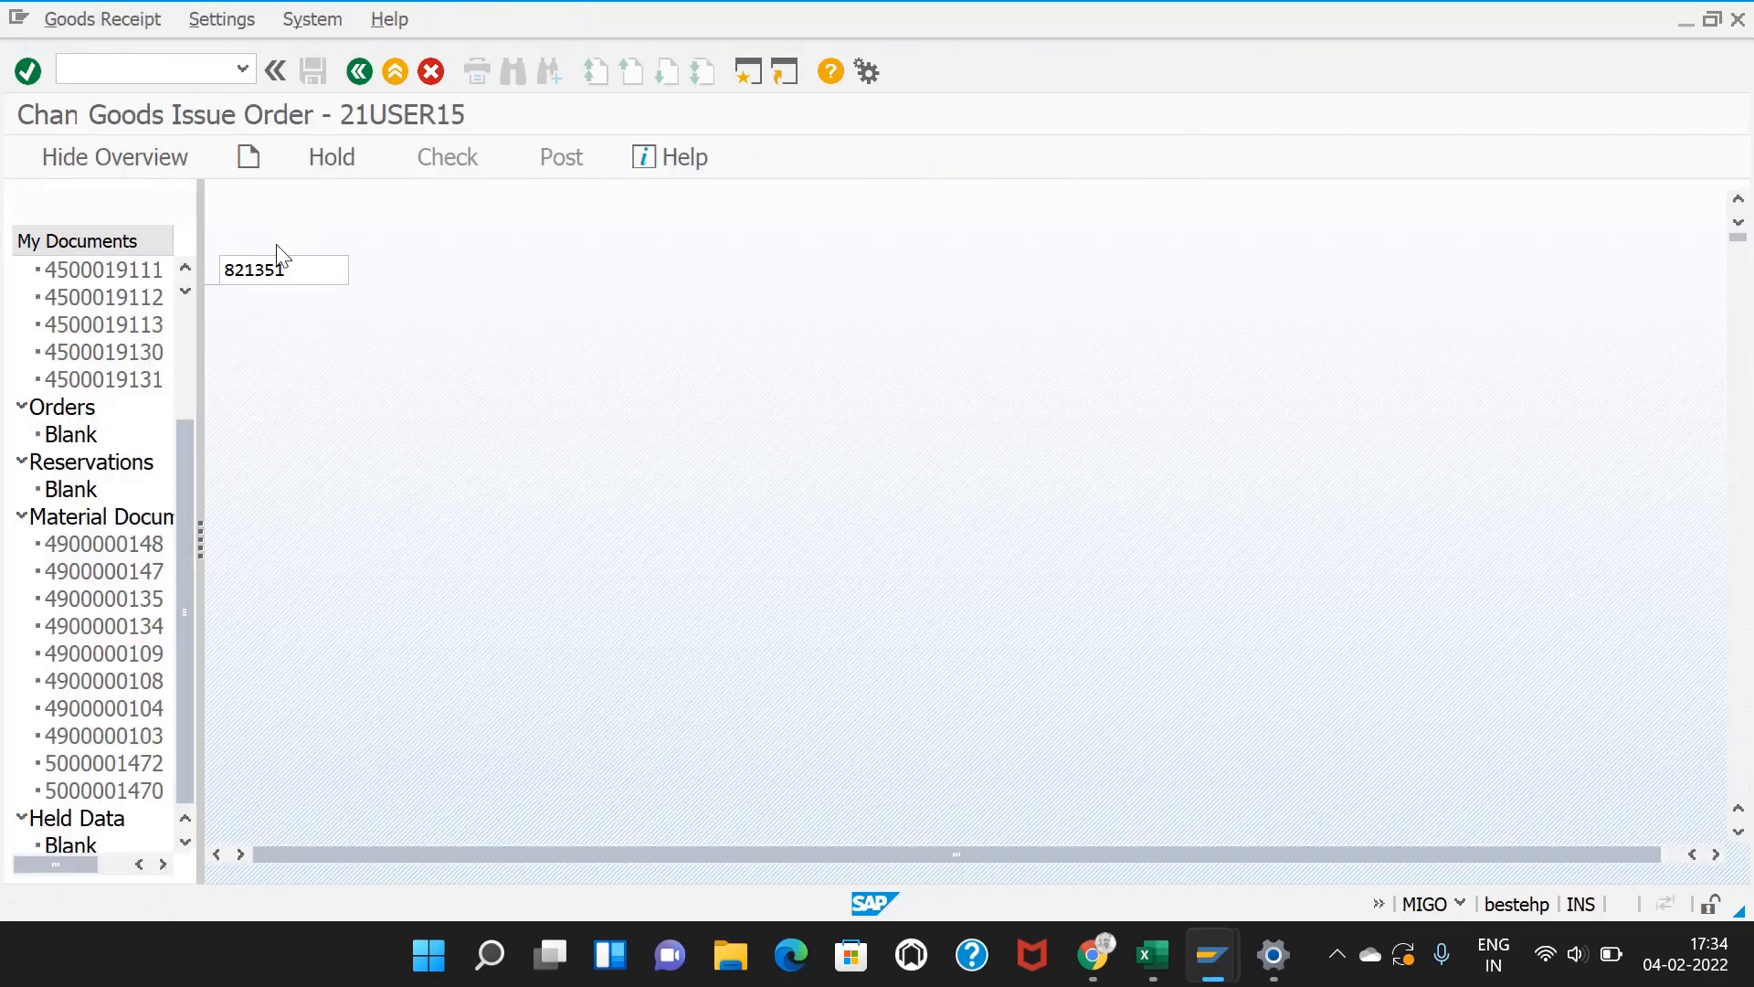
Step: Load the copied maintenance order into an A07 Goods Issue with reference R08 Order and review its material lines
click(293, 217)
click(586, 216)
click(641, 208)
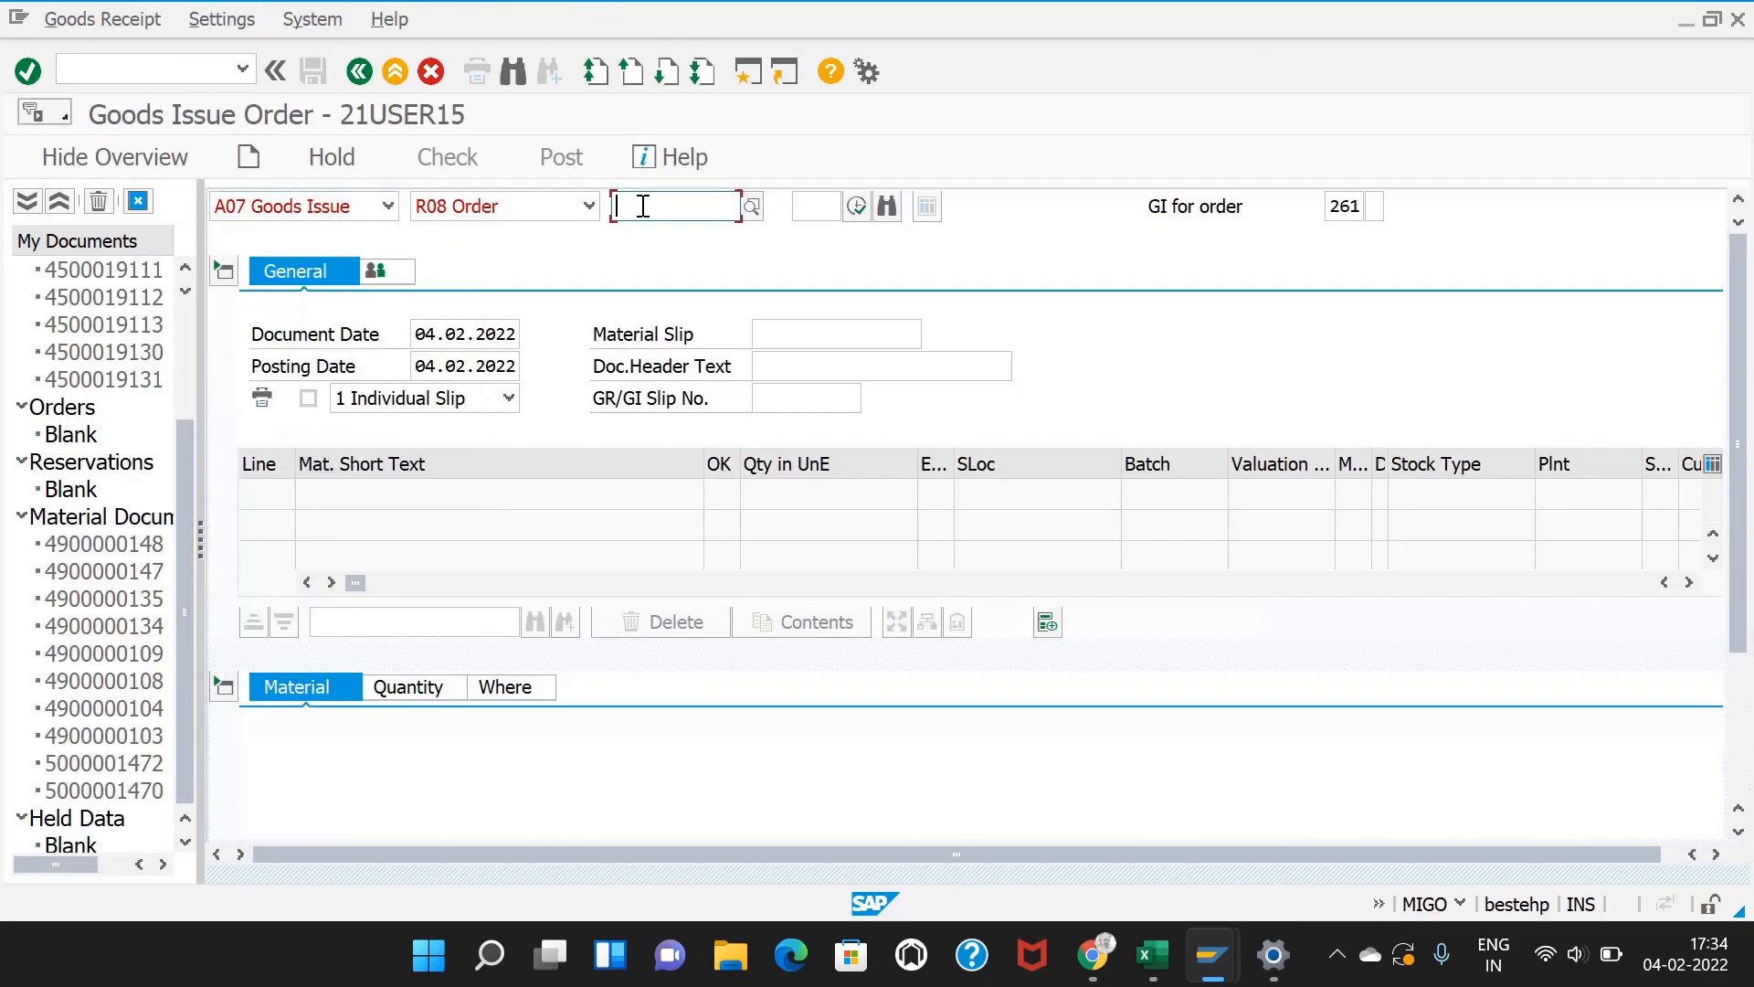
key(ctrl+v)
key(Return)
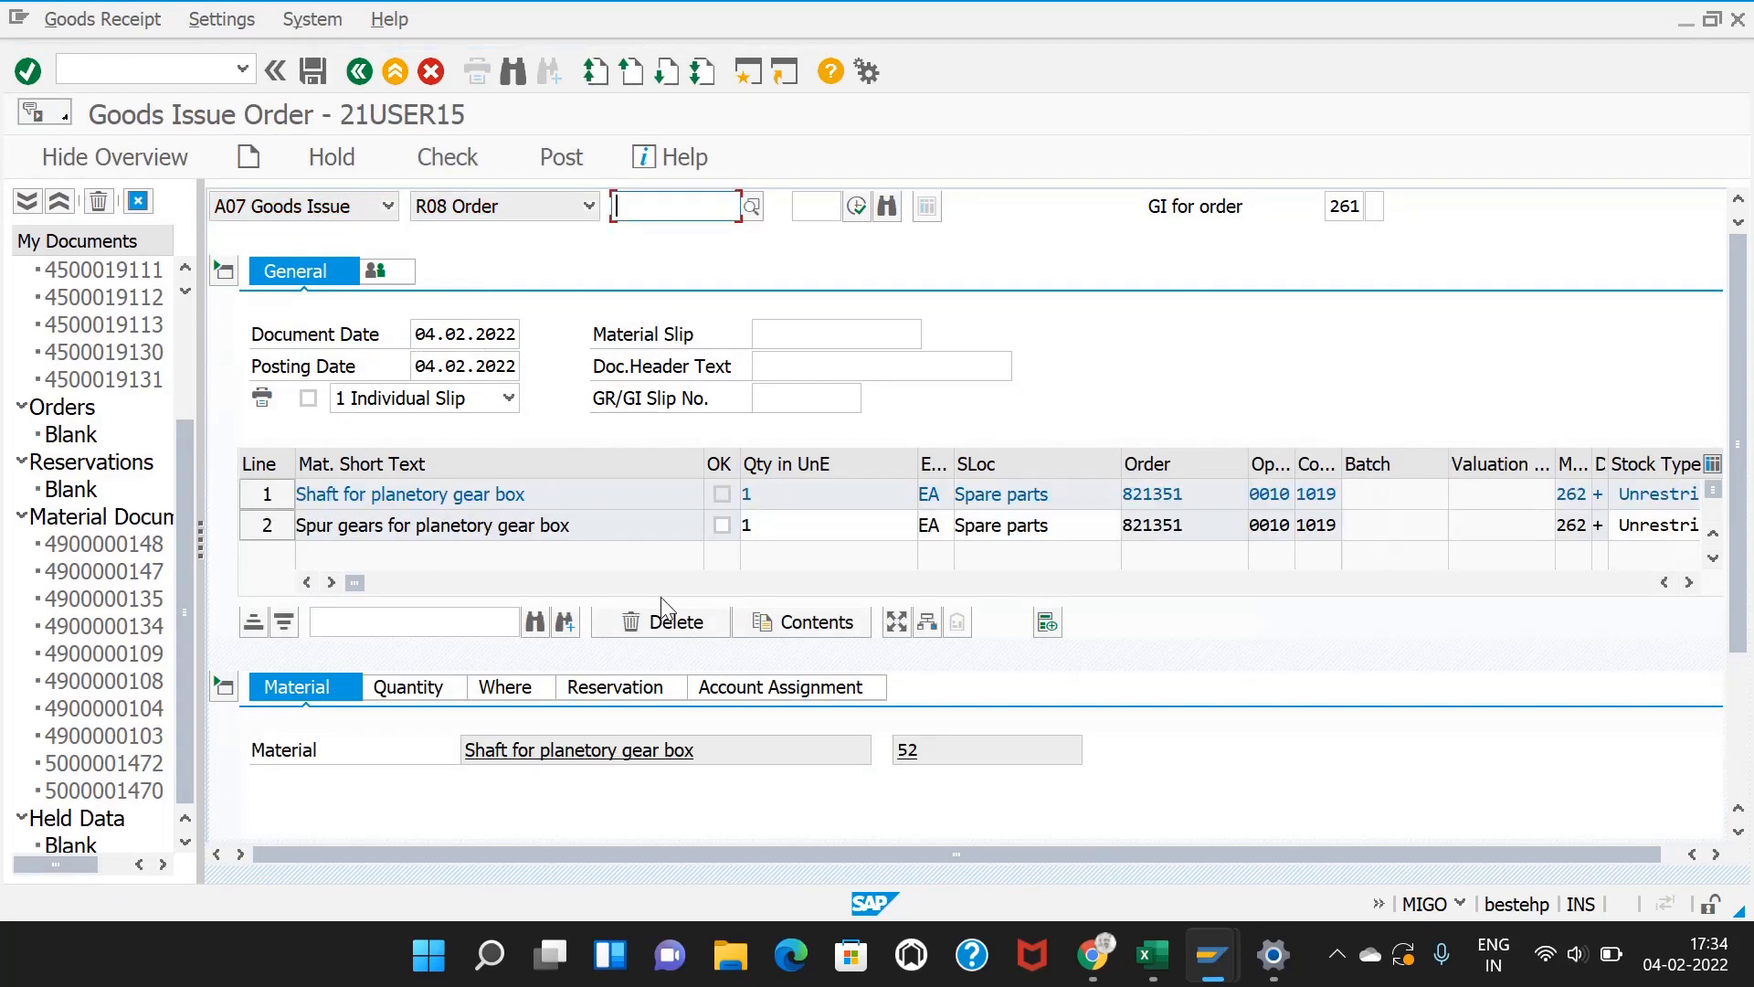
scroll(984, 634, down, 2)
scroll(1115, 606, up, 1)
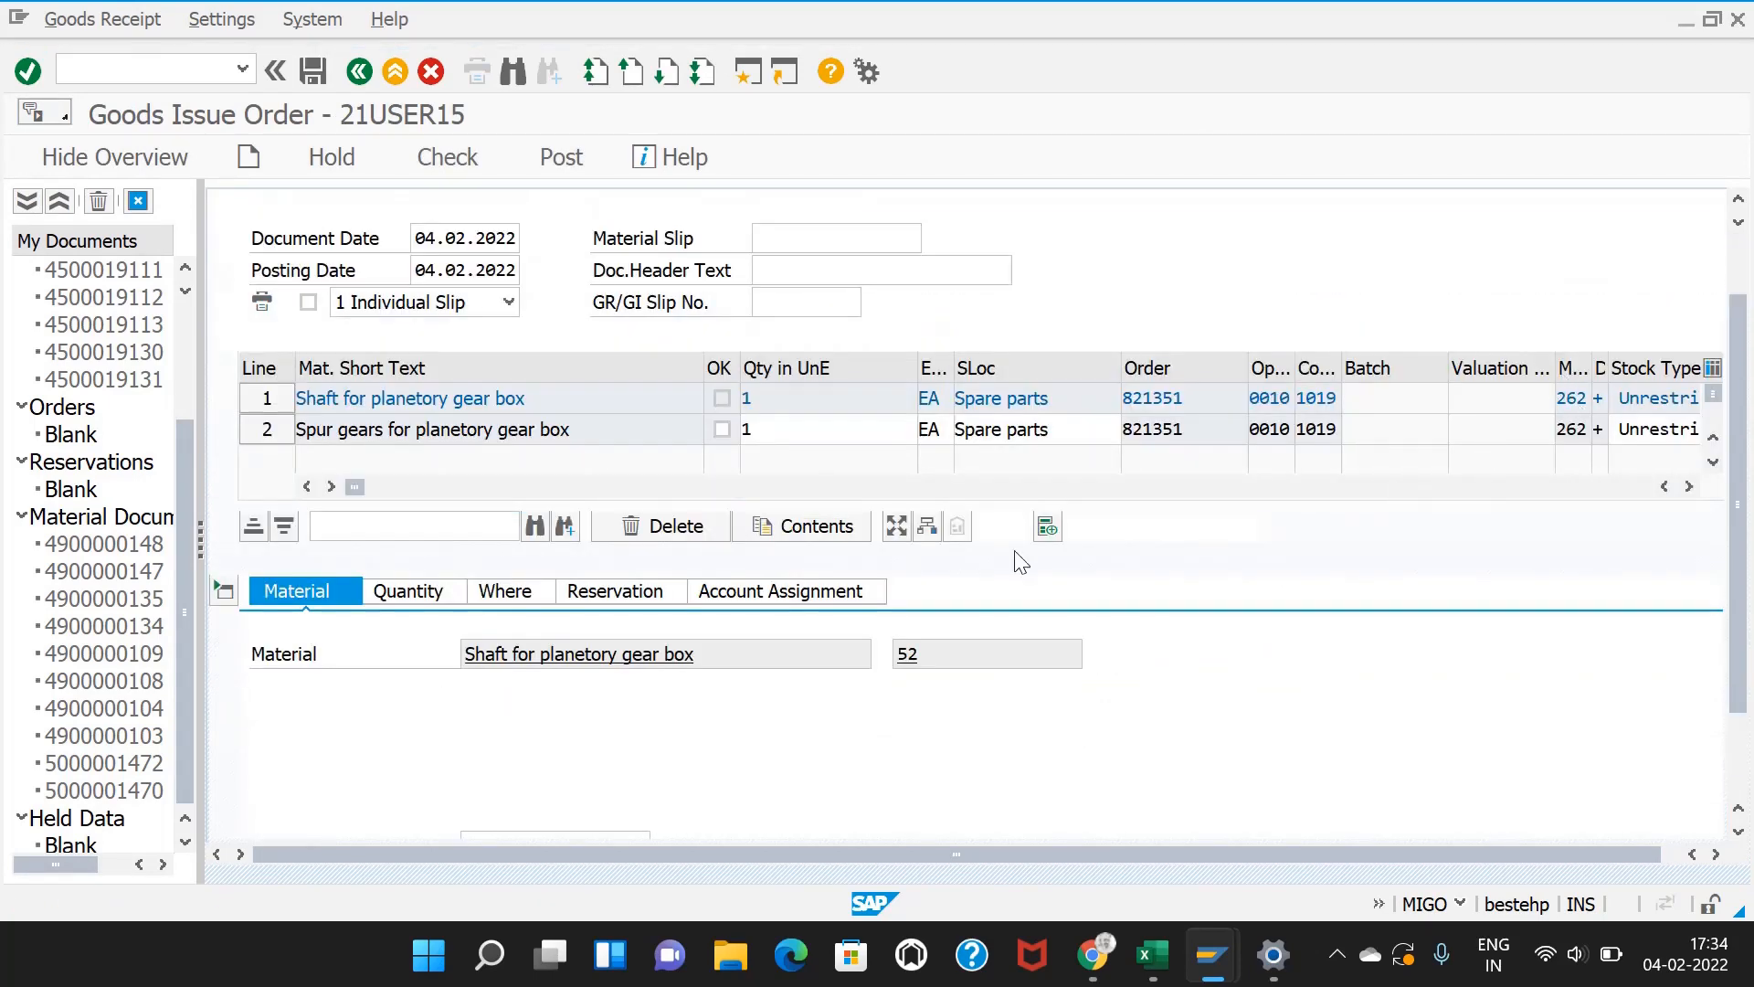
Step: Mark the shaft line as Item OK, check its movement and location details, and clear Final Issue on its reservation
scroll(435, 667, down, 3)
click(319, 813)
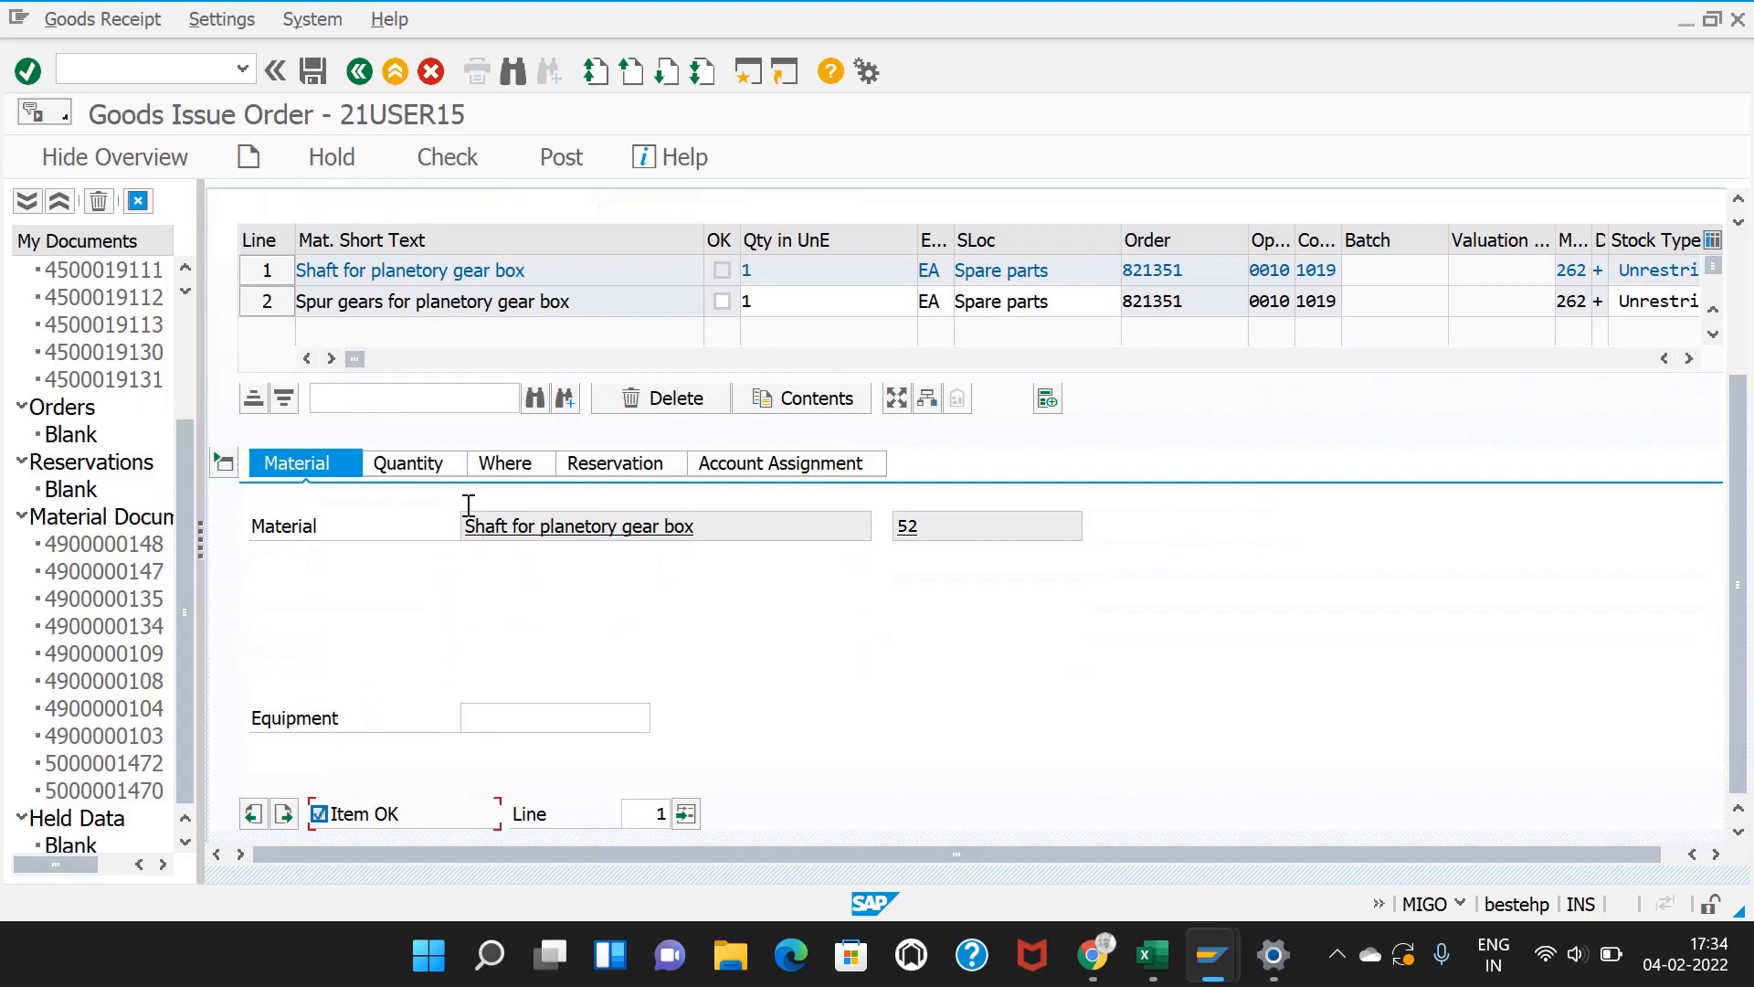
click(454, 466)
click(510, 468)
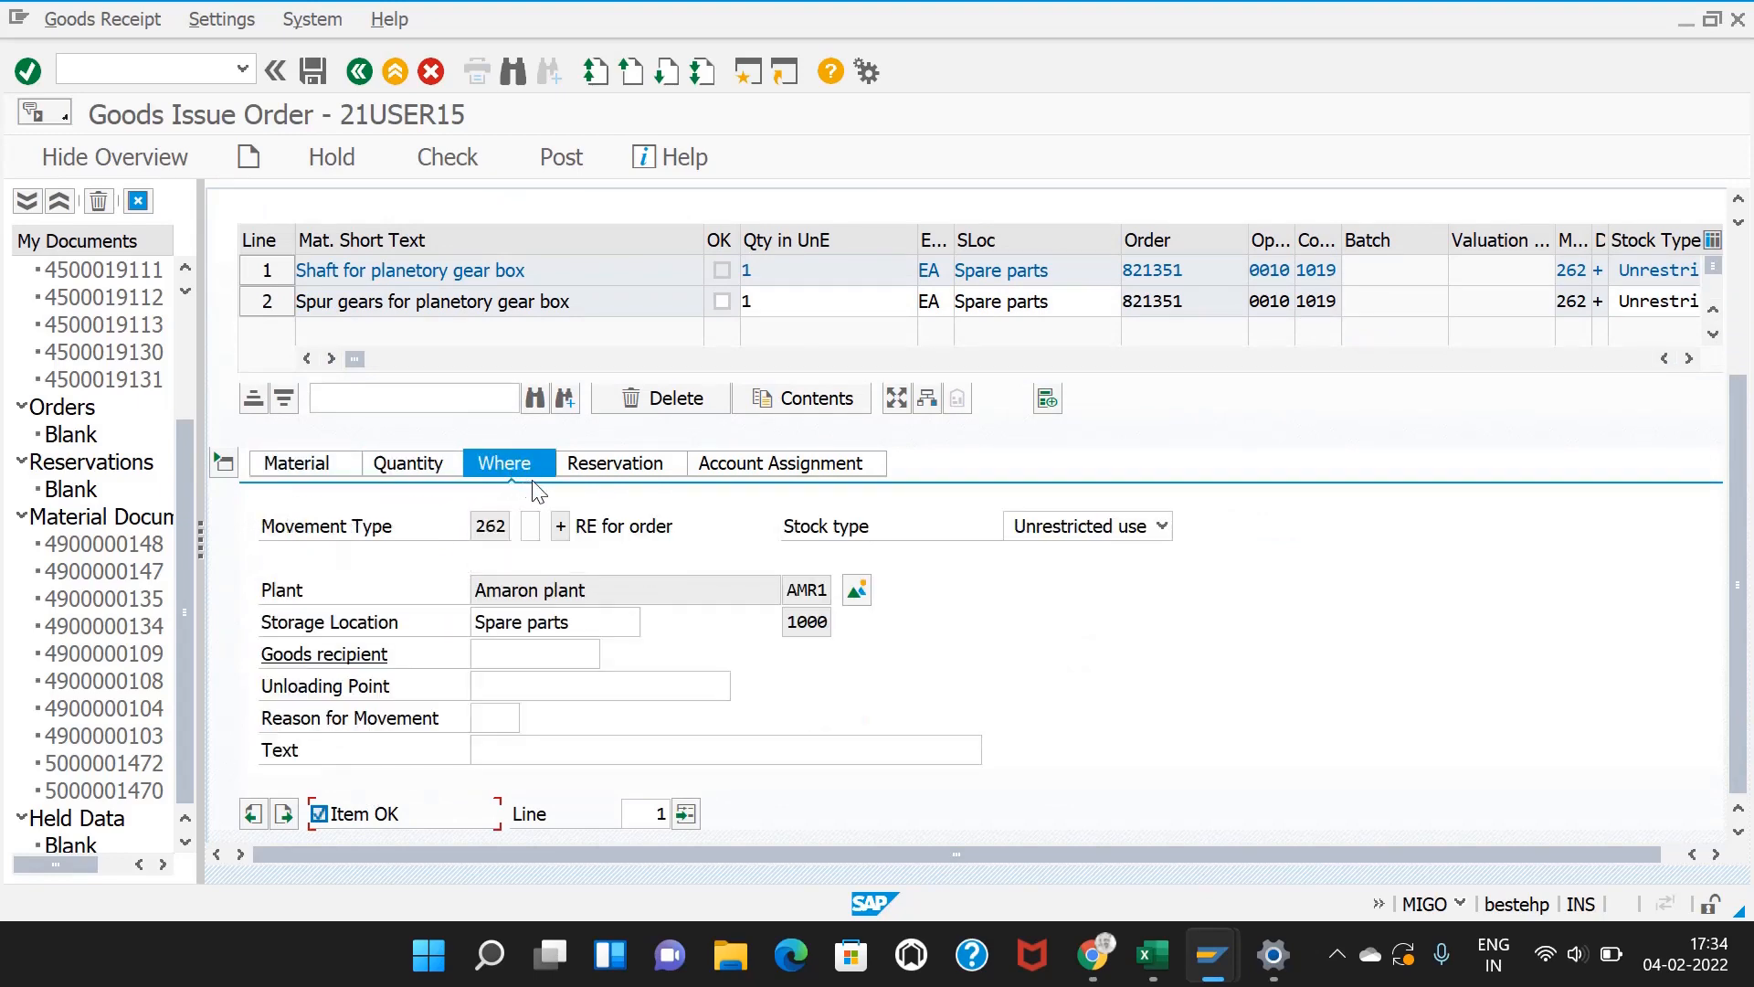
click(614, 463)
click(258, 685)
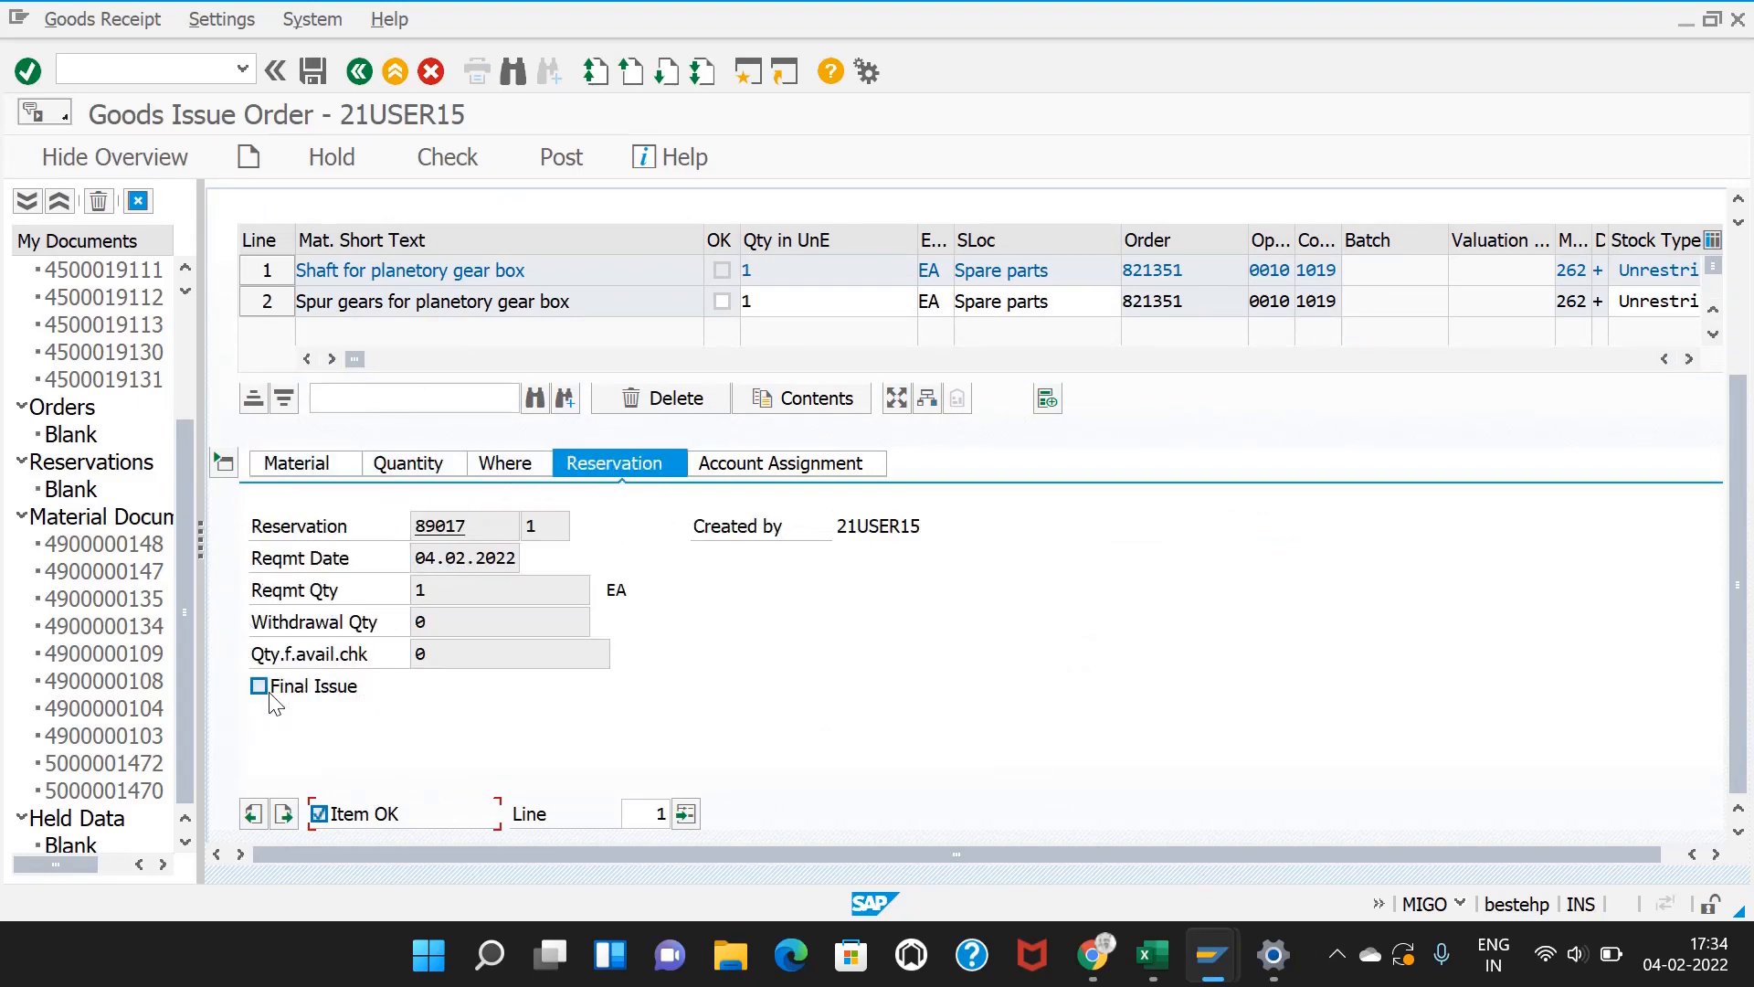
Step: Mark the spur gears line as OK and post the goods movement
click(722, 301)
click(424, 157)
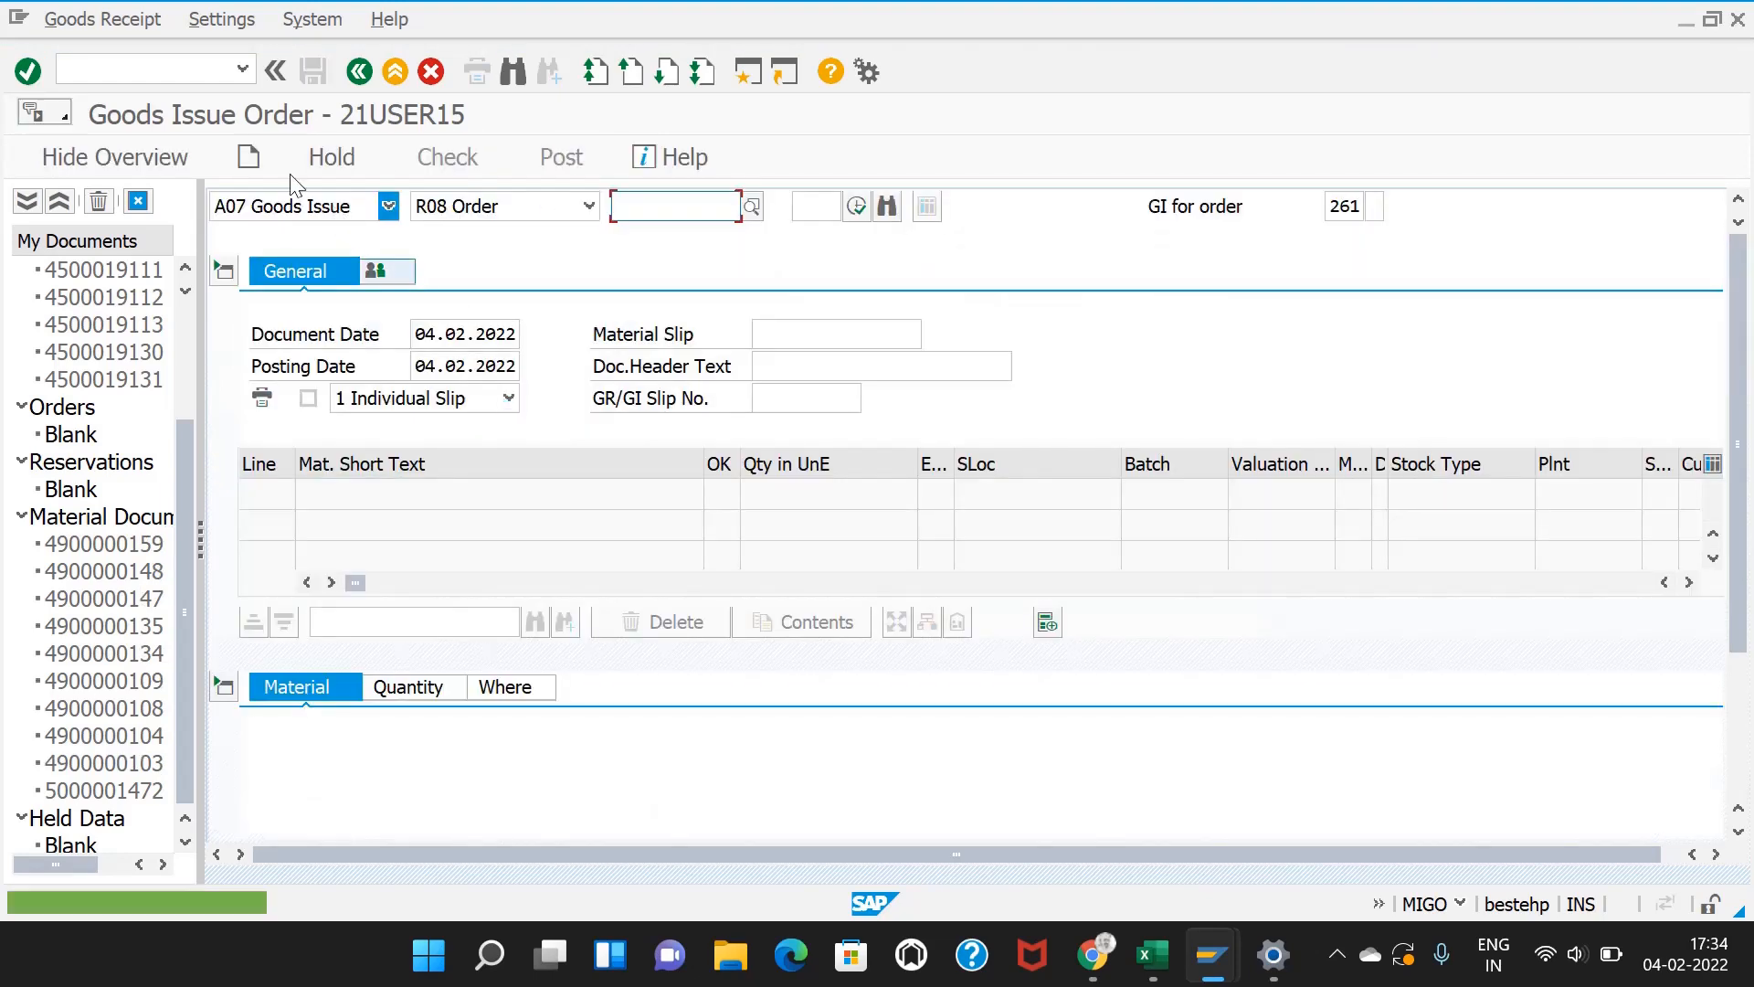
Step: Open transaction MMBE and display the stock overview for material 52
click(193, 71)
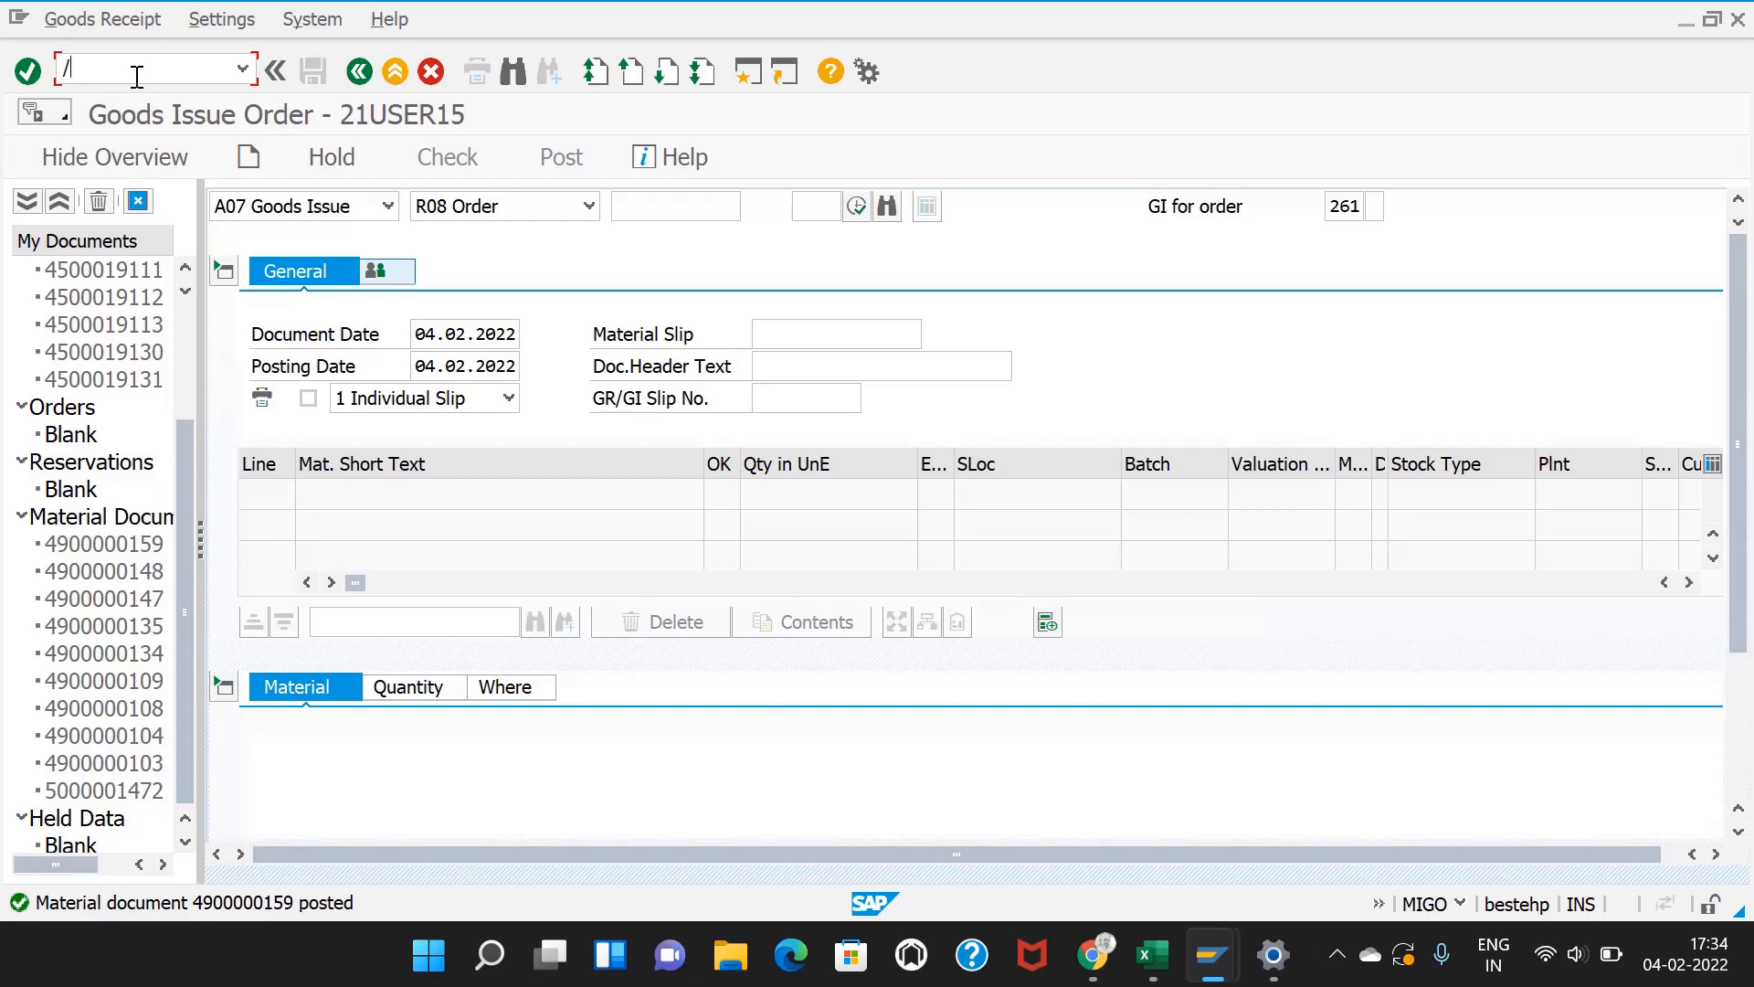
key(Return)
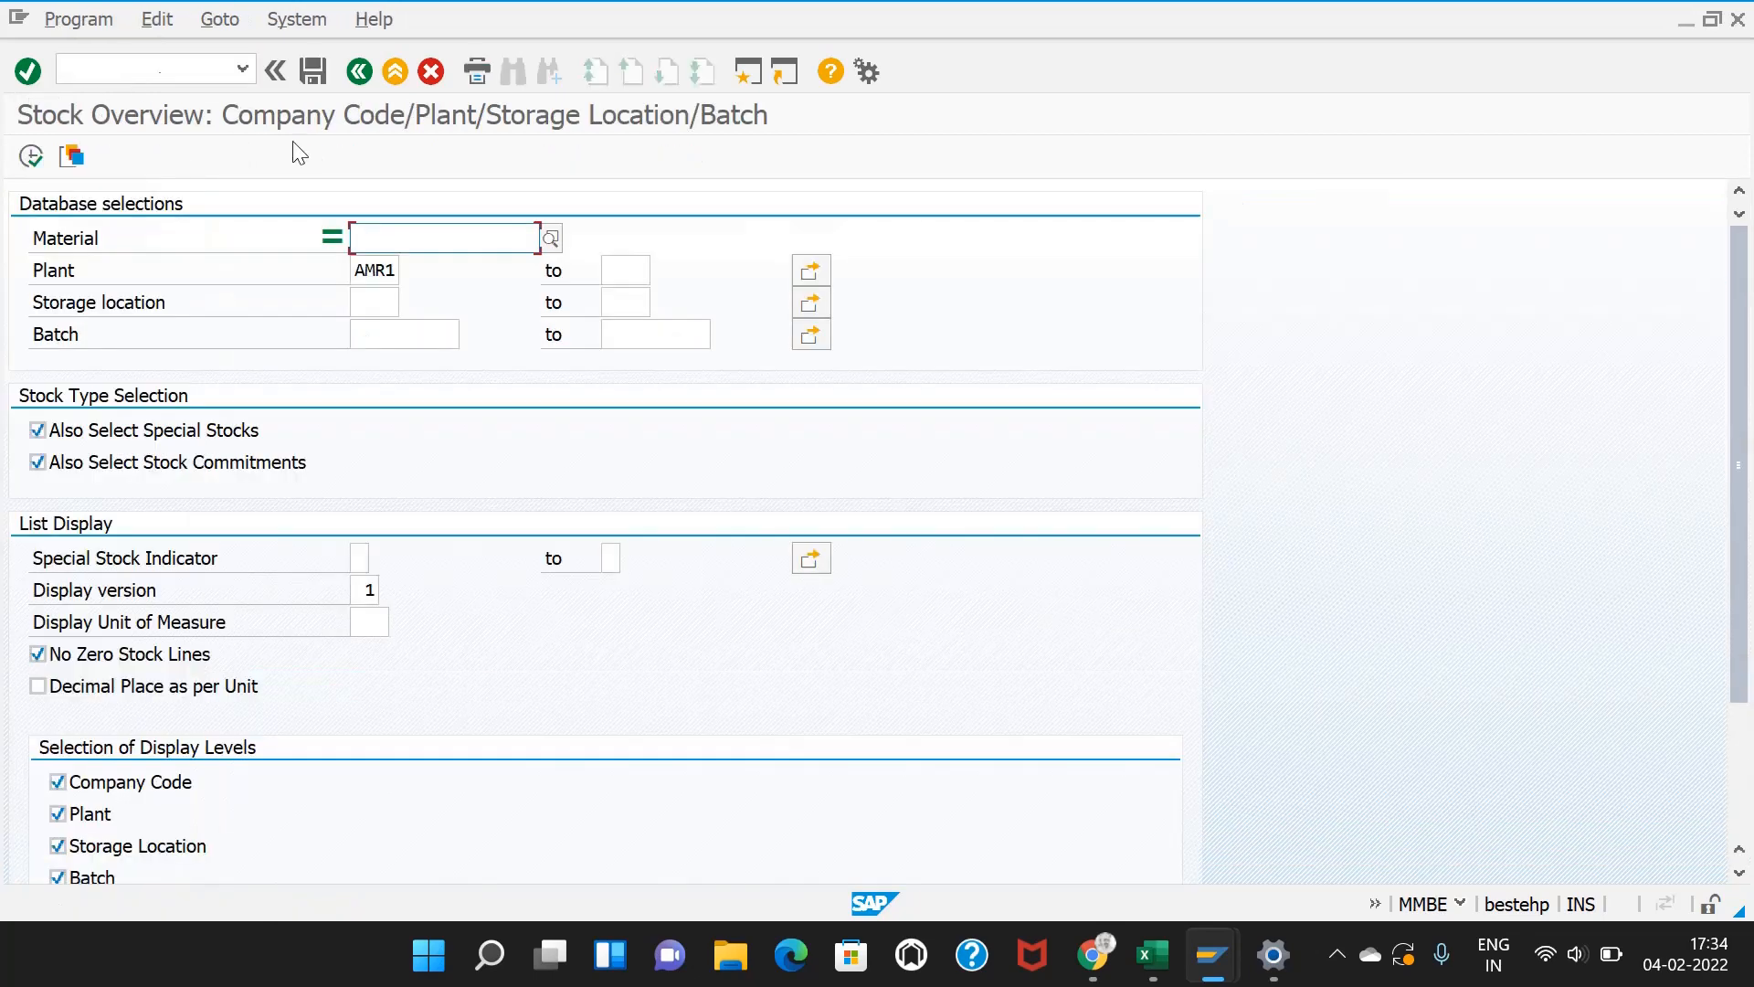
click(368, 235)
click(381, 235)
text(52)
key(Return)
click(38, 154)
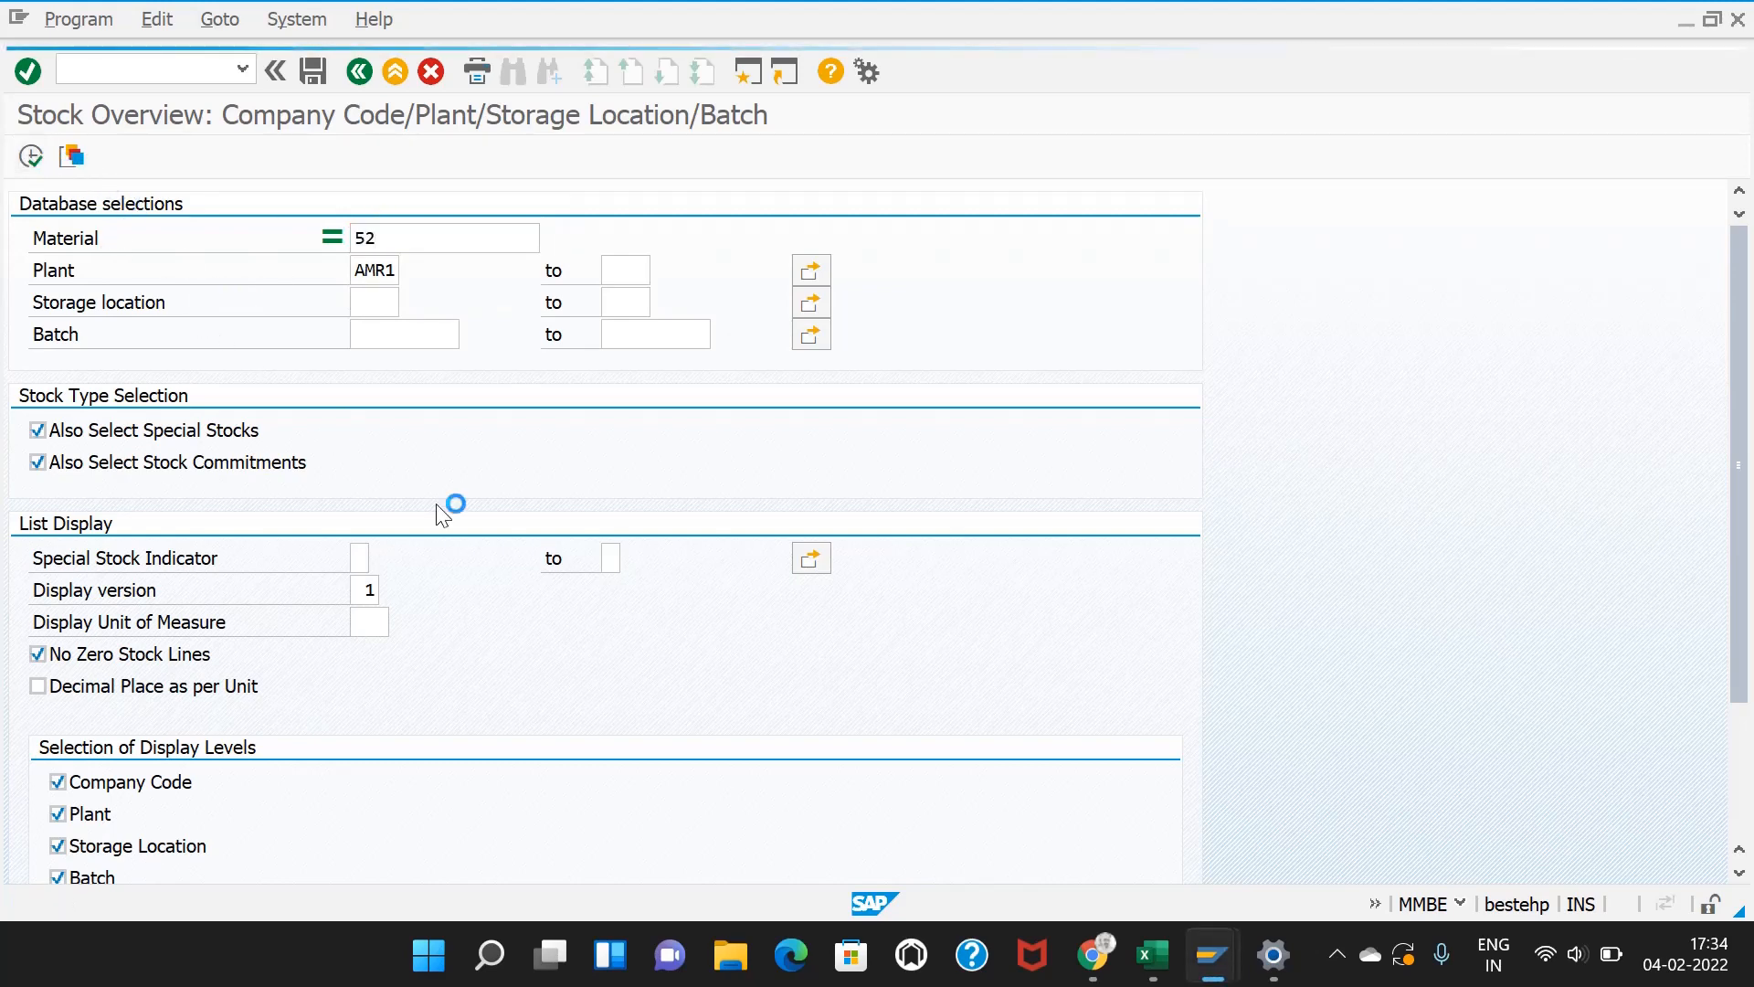
Step: Return to the stock overview selection and display the stock of material 53
key(F3)
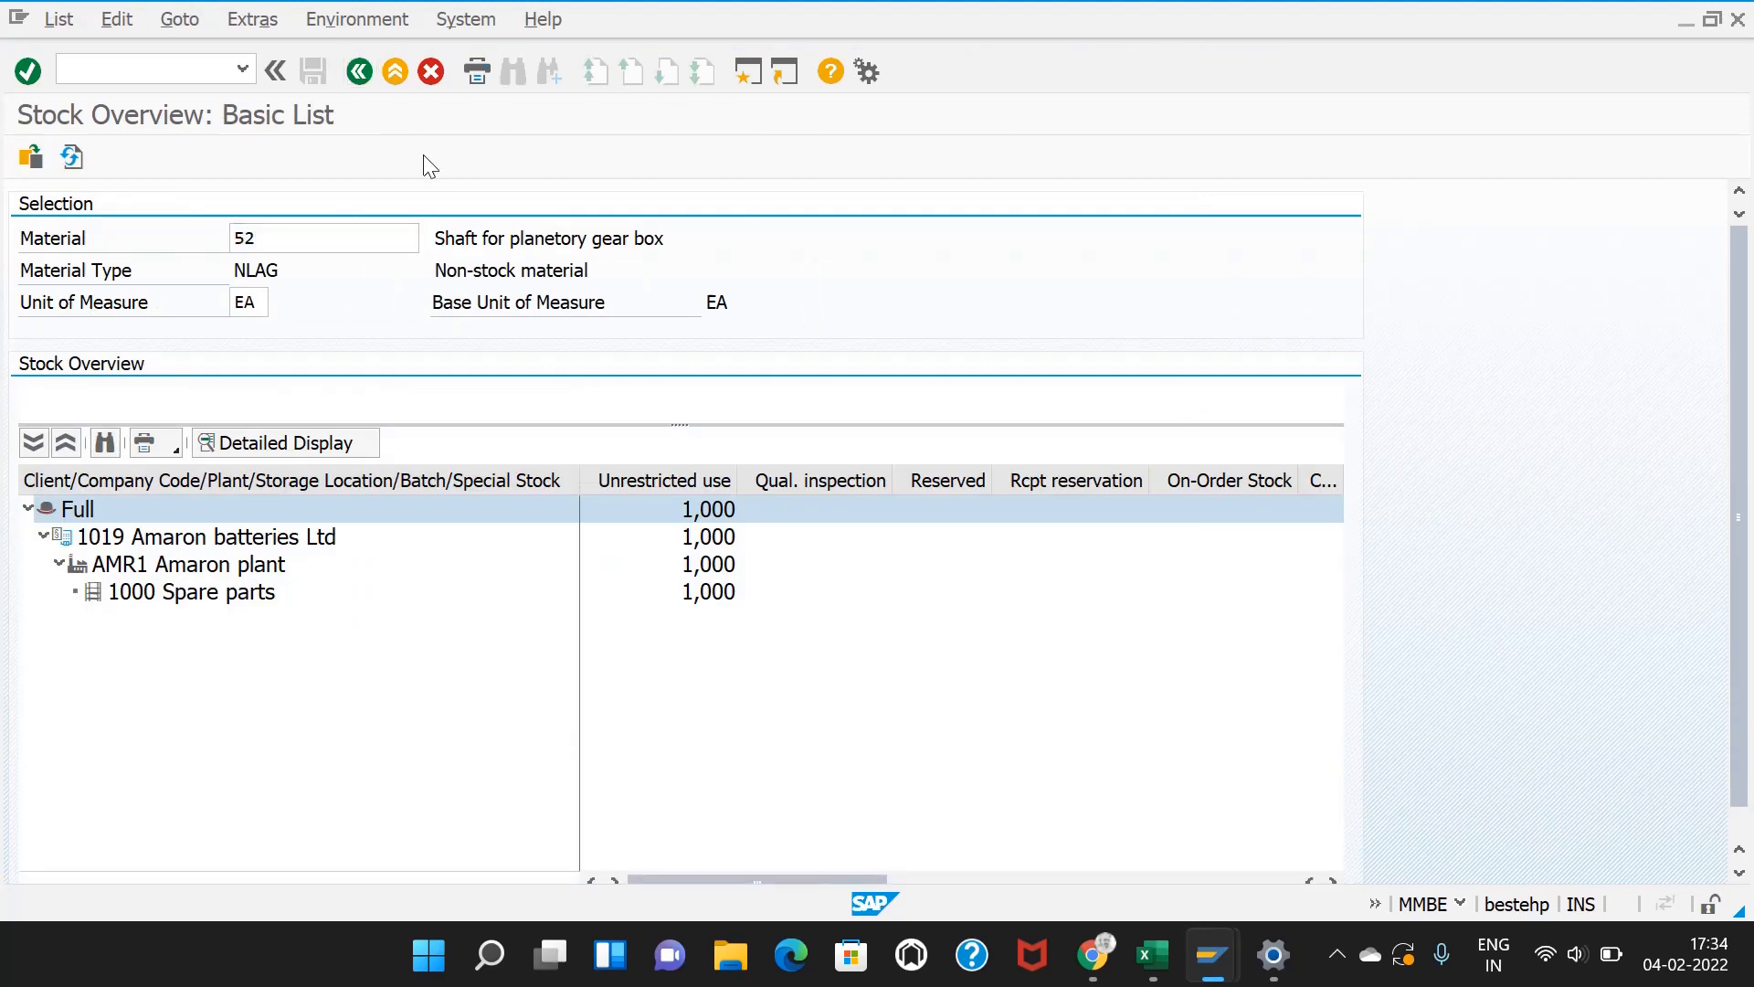
key(BackSpace)
text(3)
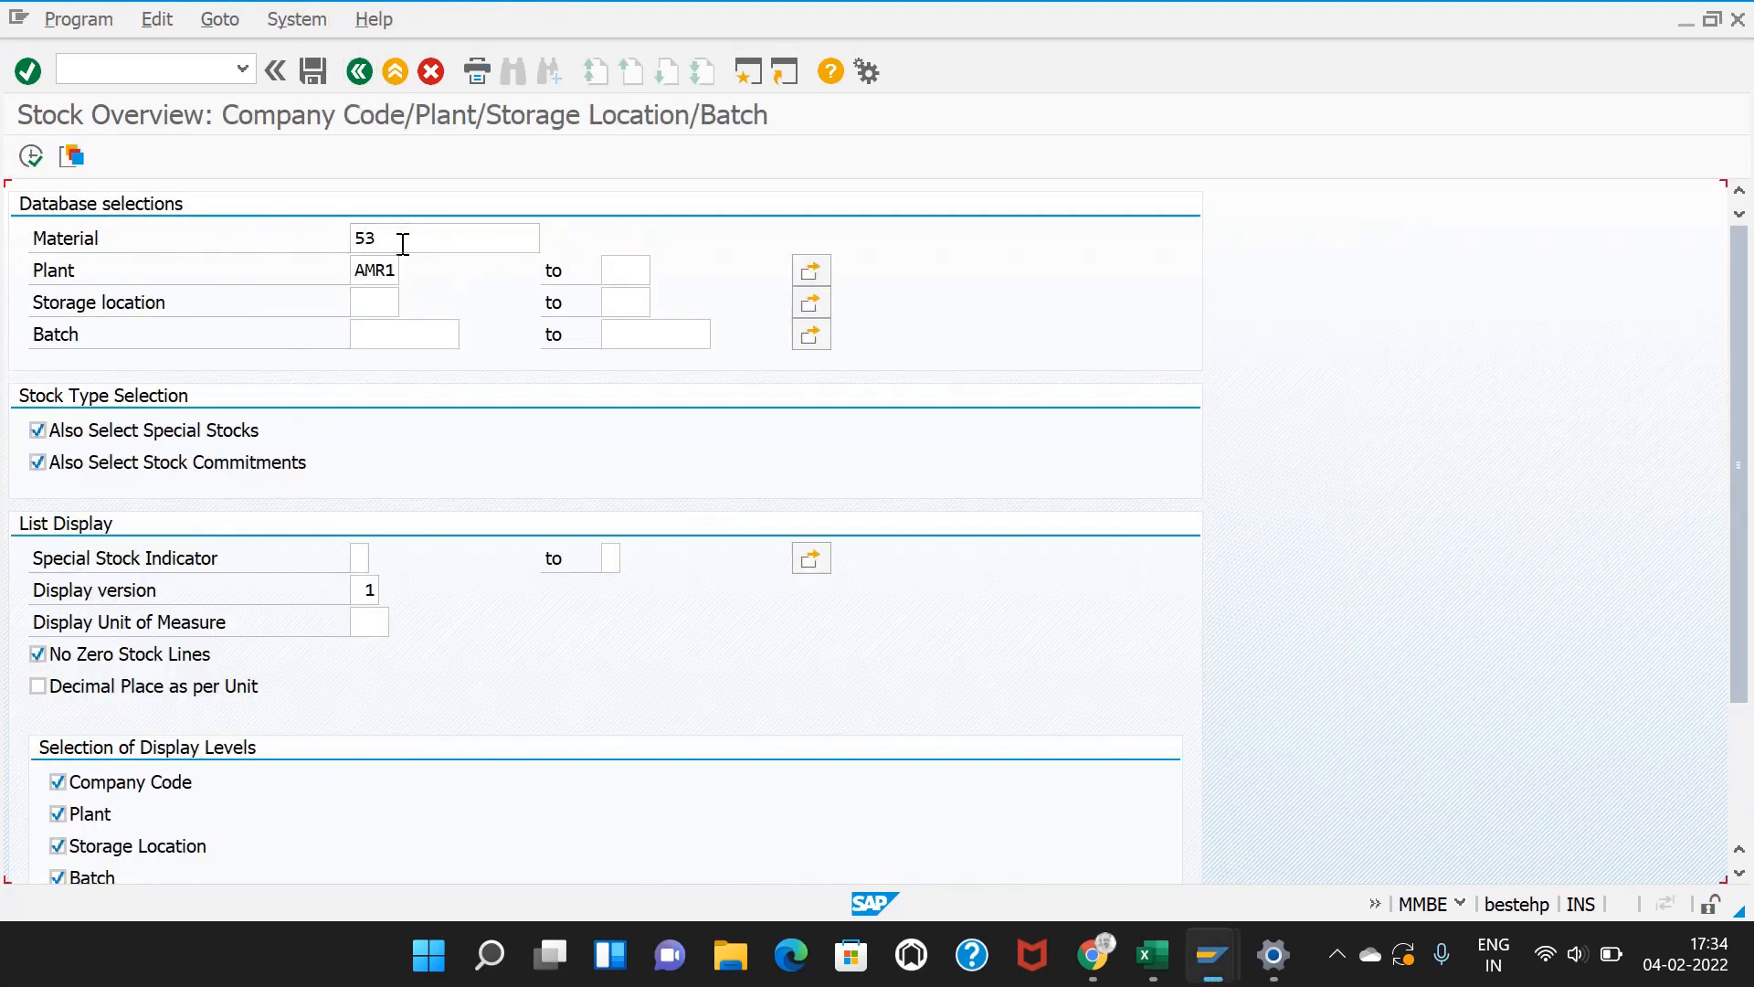
click(31, 157)
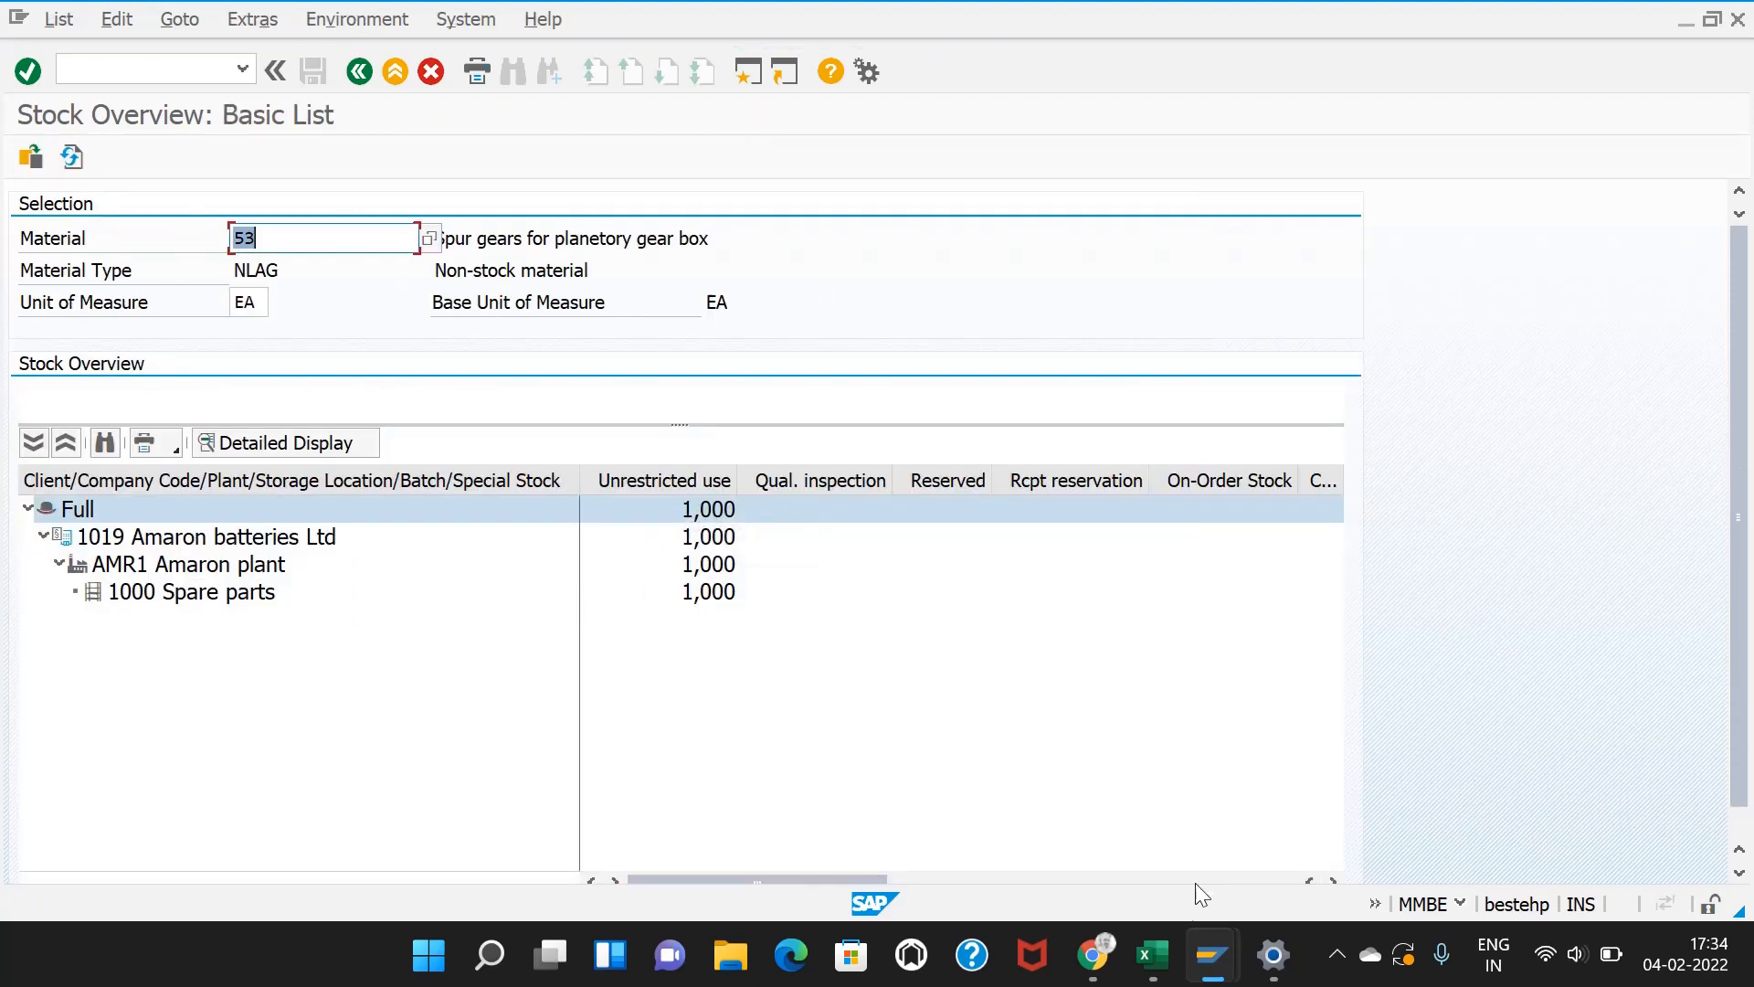
Step: Switch to the Excel sheet and enter "After some days I got any breakdown for one of the pump ," in cell D19
mouse_move(1178, 955)
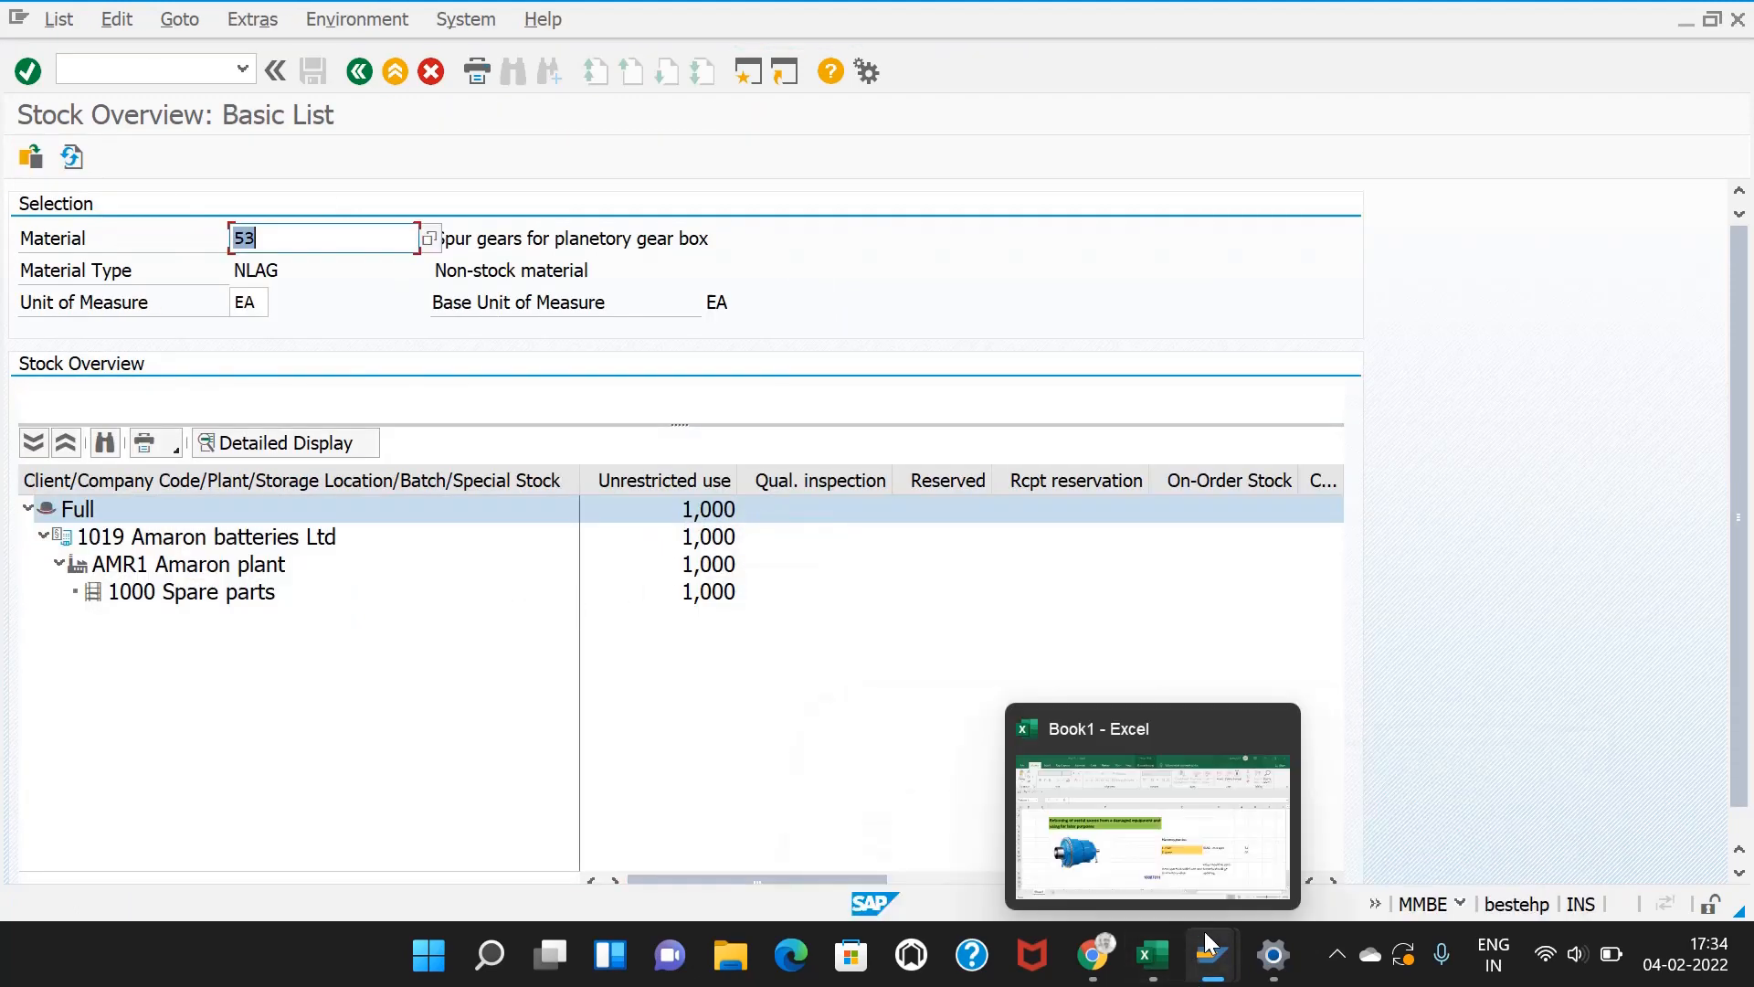
click(1142, 955)
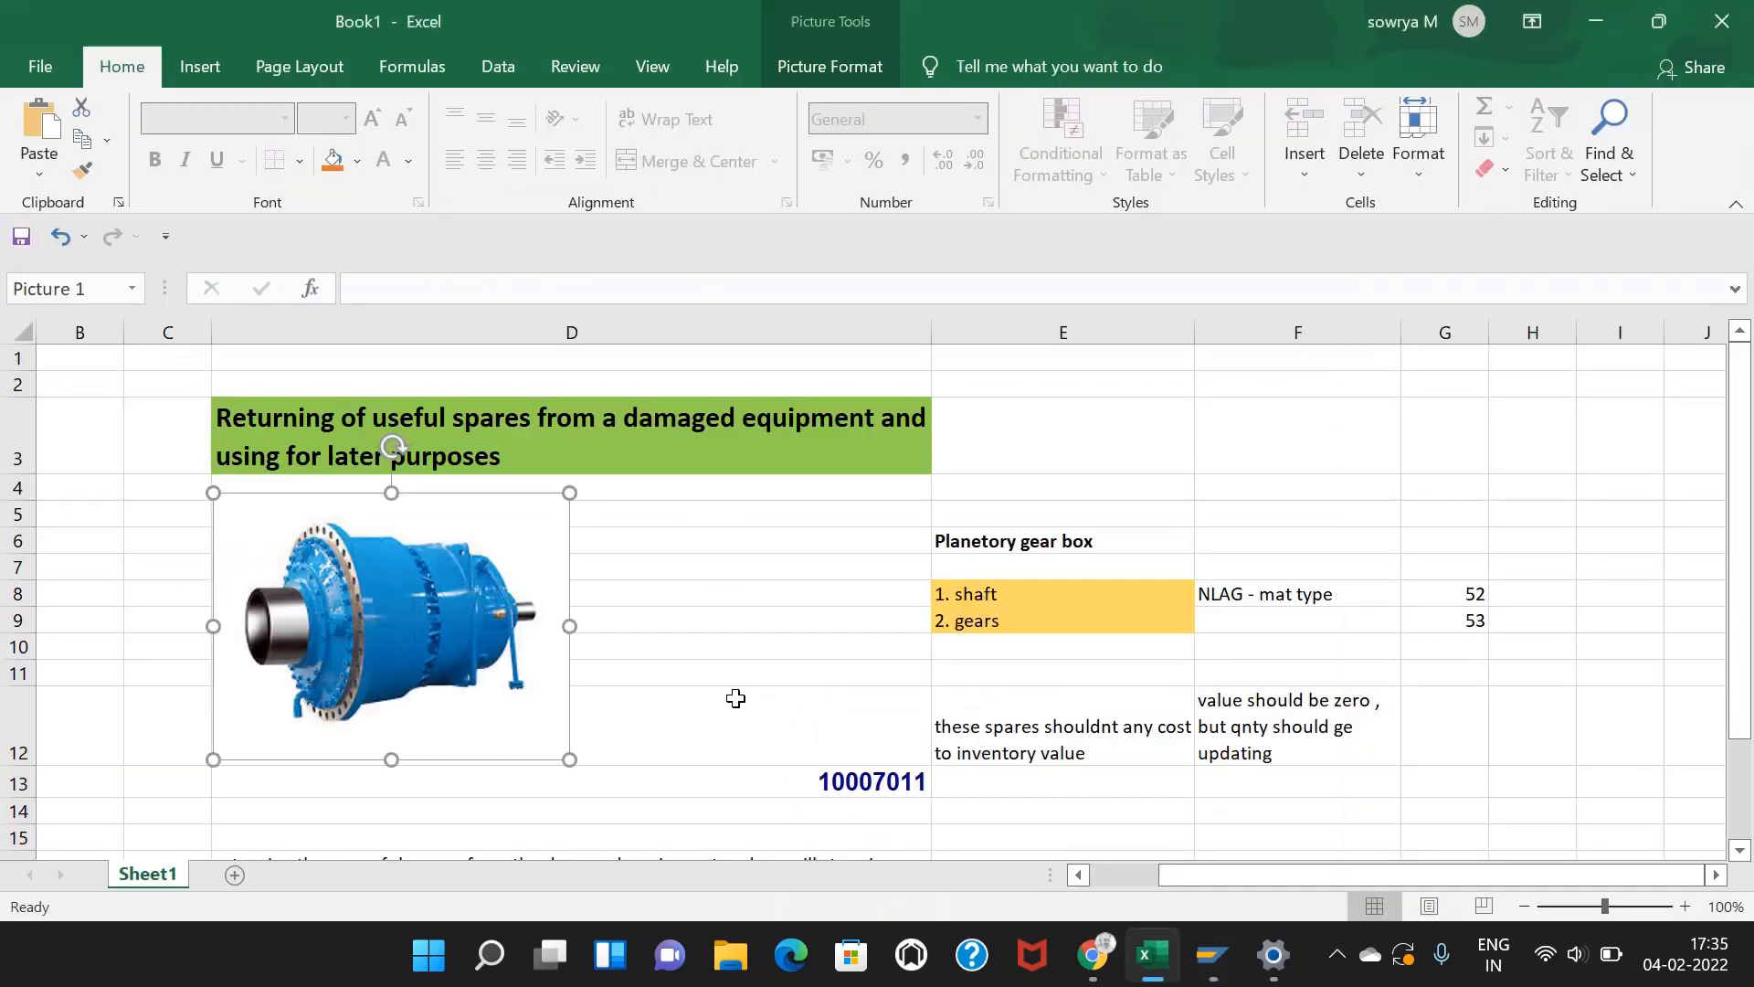
scroll(716, 689, down, 4)
click(317, 544)
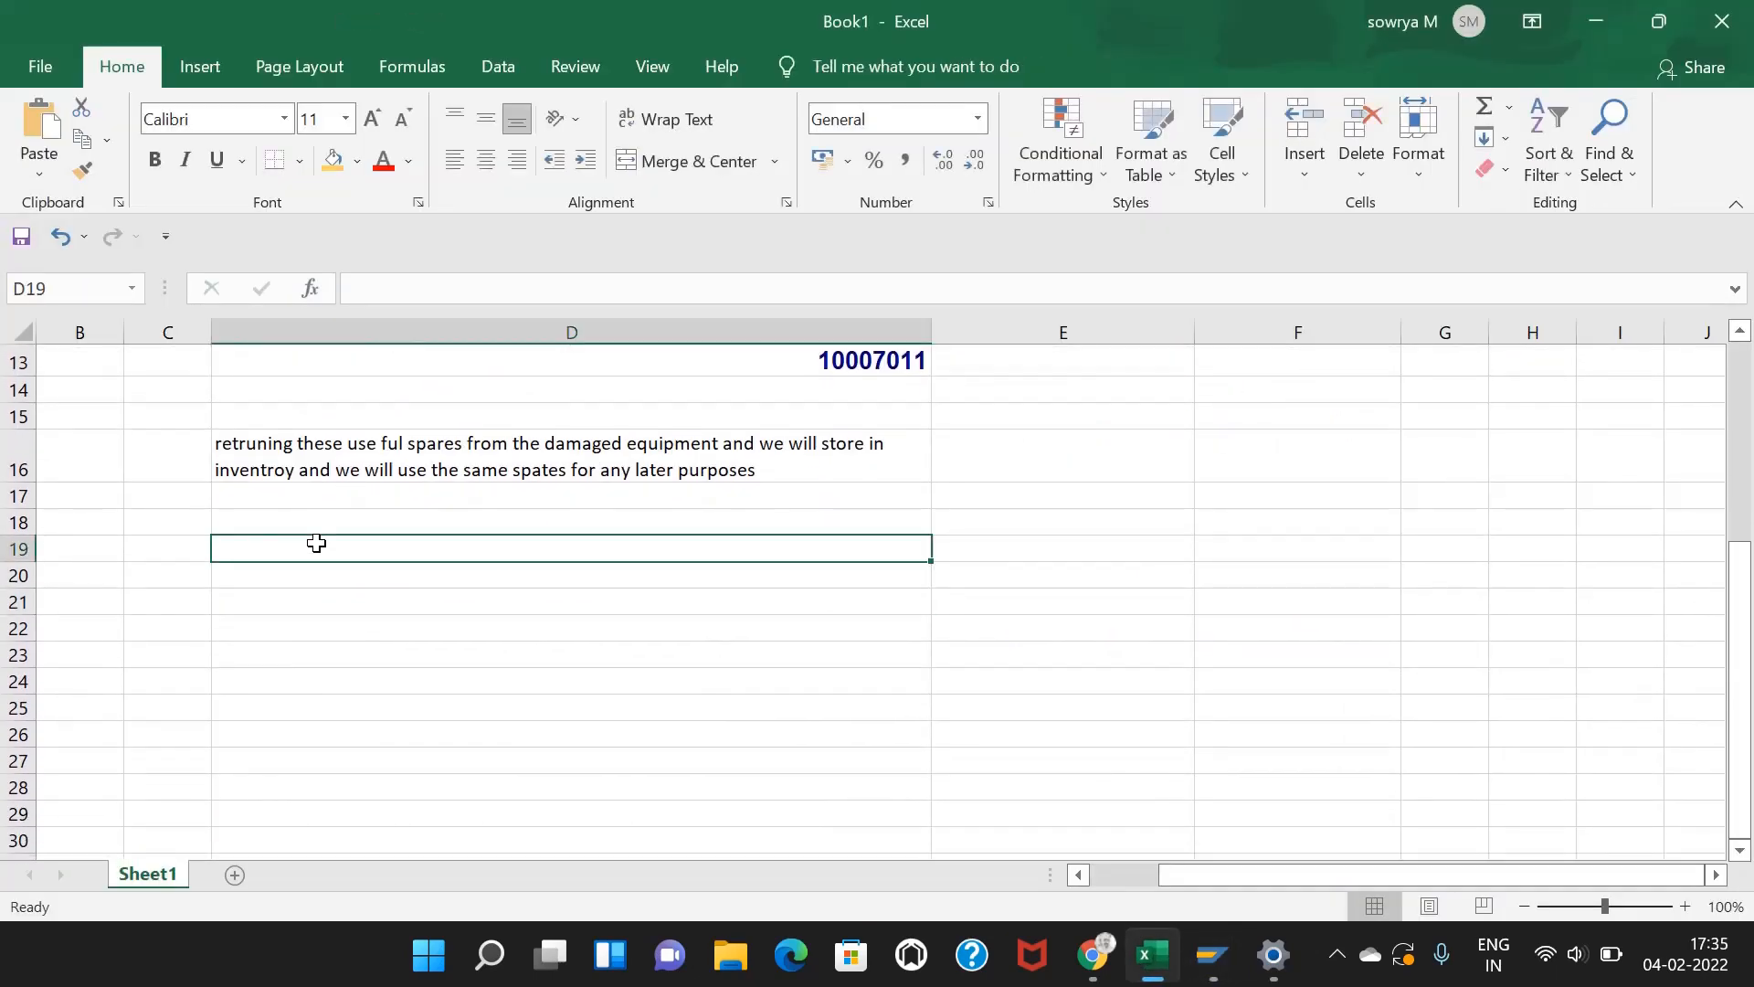
text(Af)
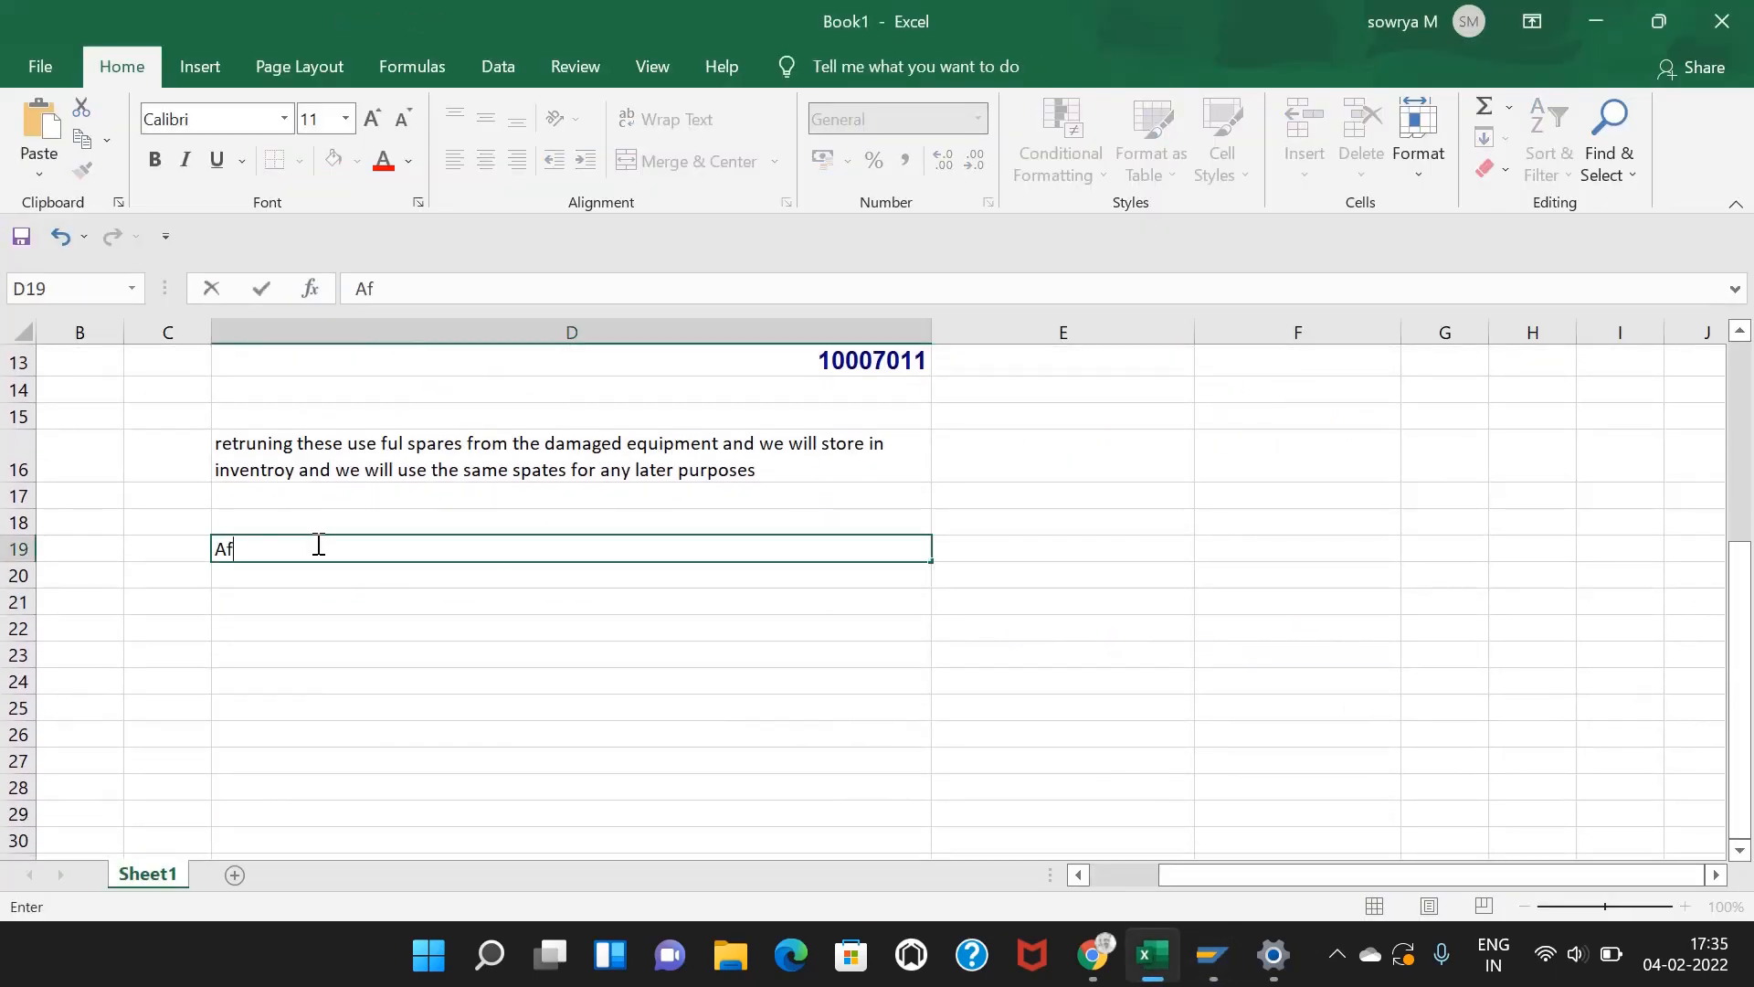
text(ter some)
key(BackSpace)
text(me days I goo)
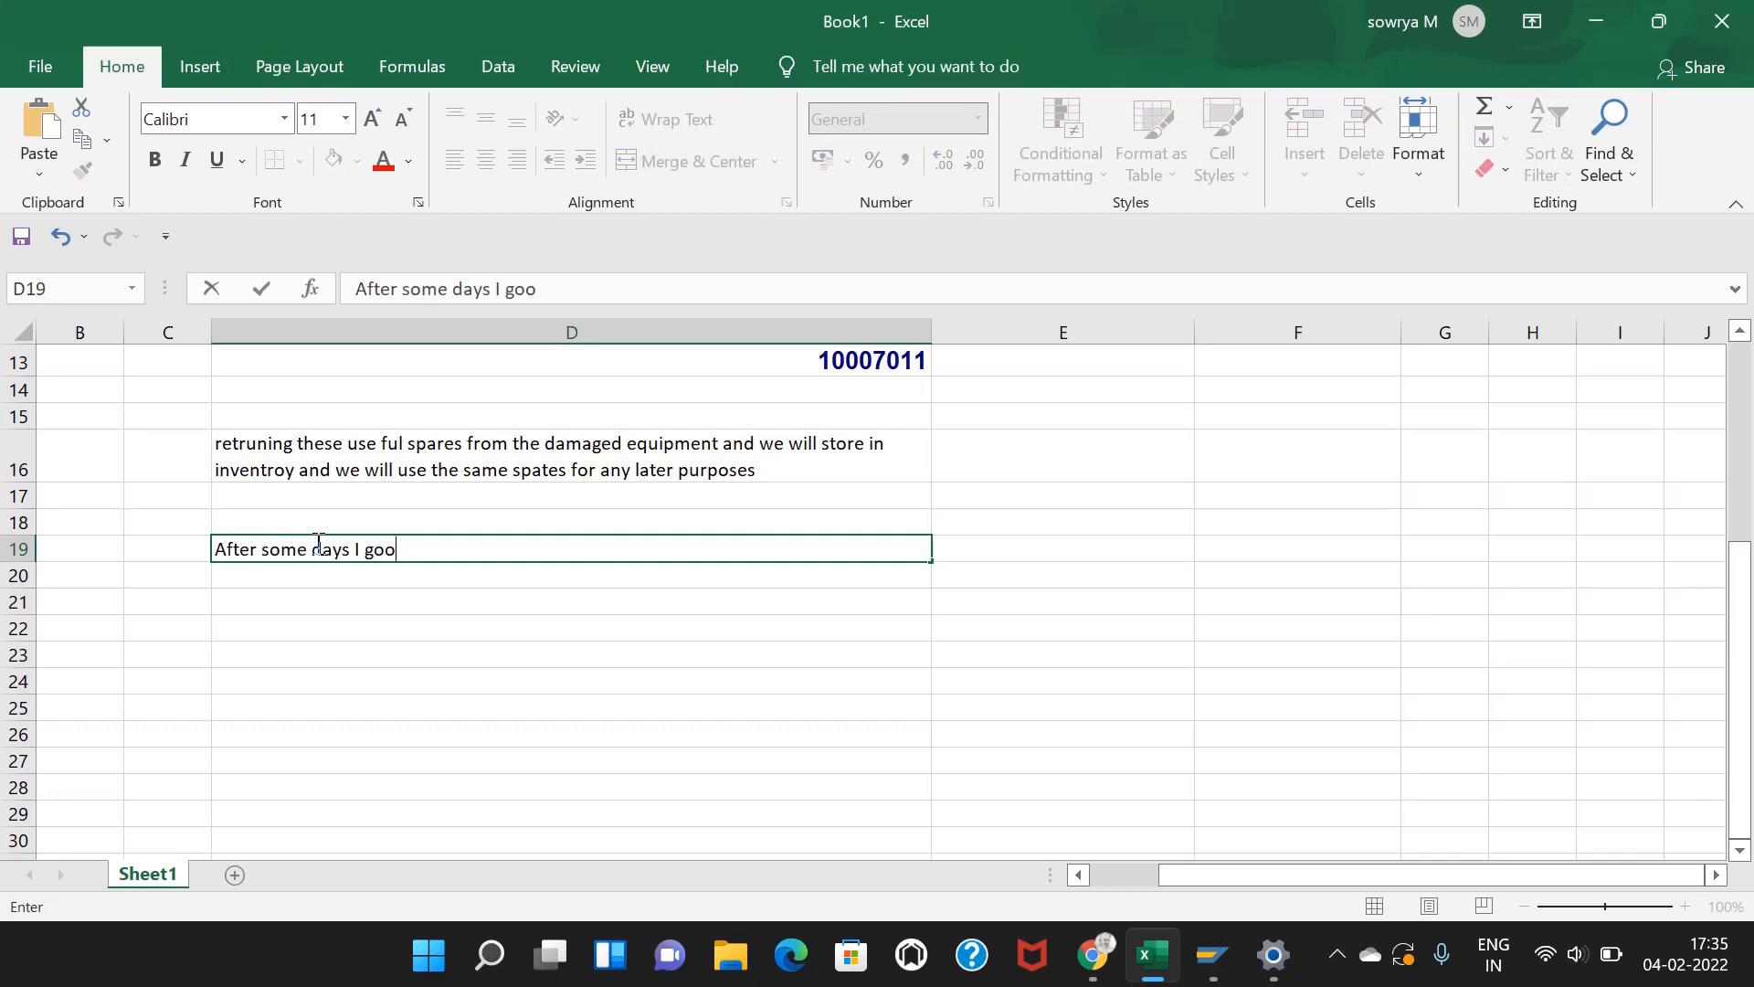
key(BackSpace)
key(BackSpace)
text(t  any brea)
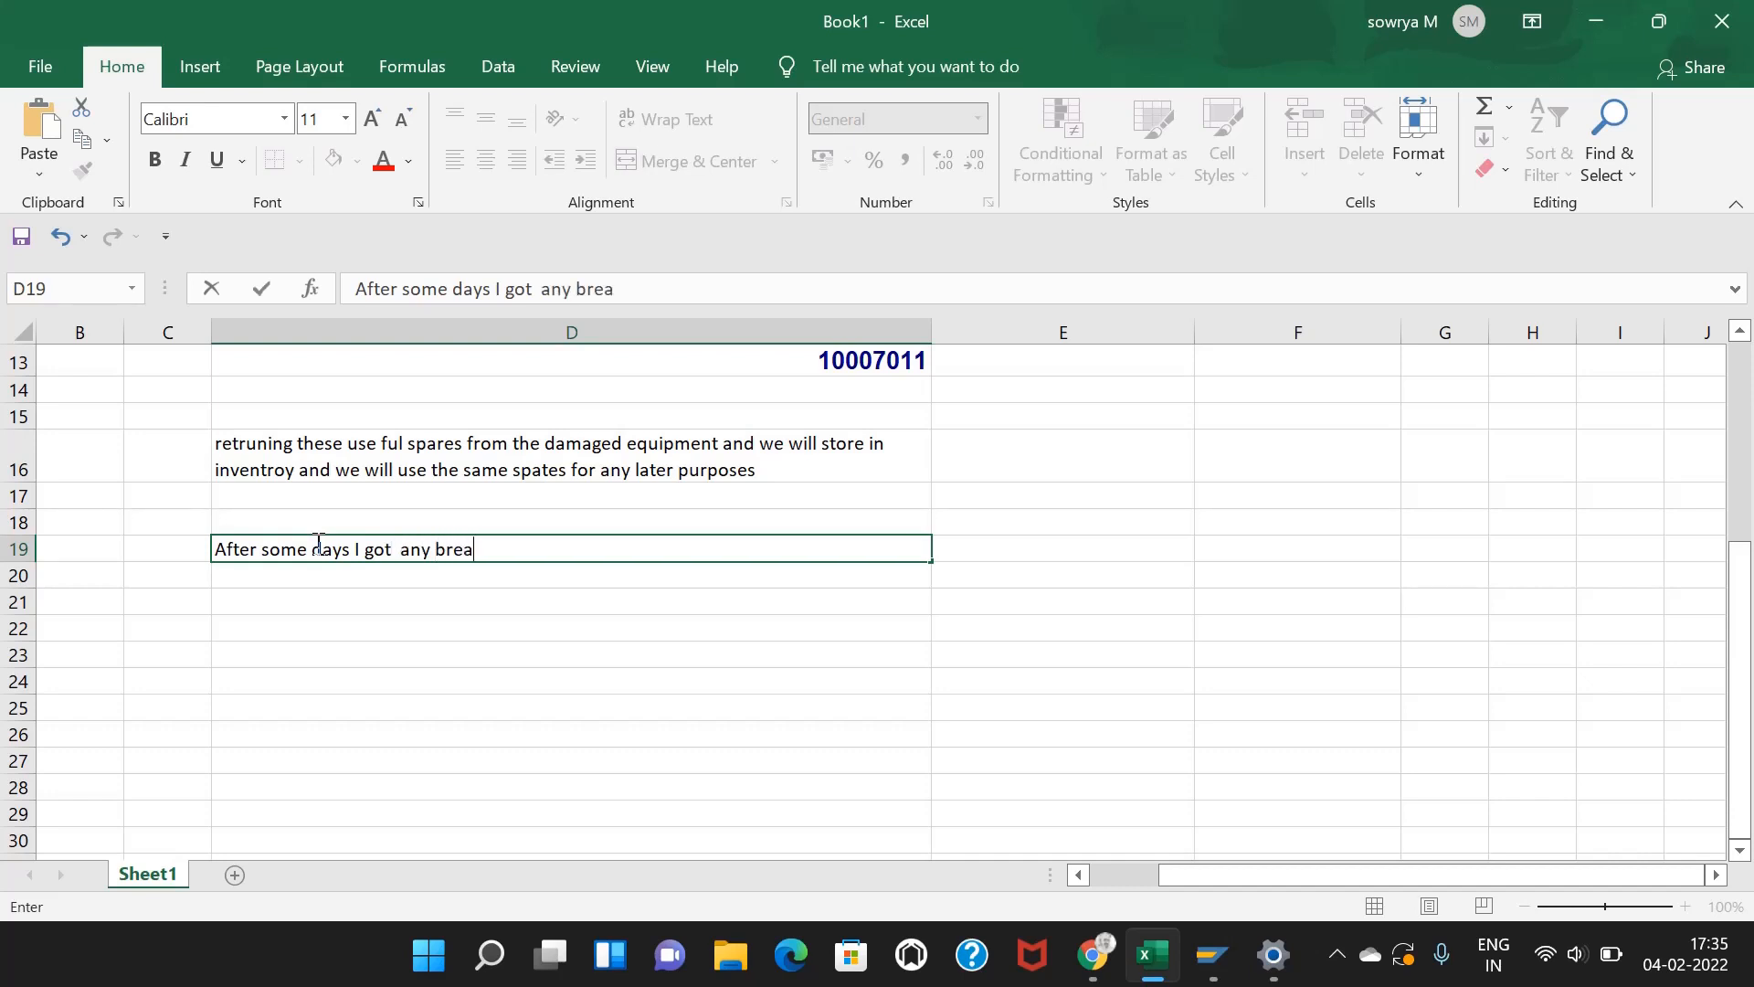
text(kdown for )
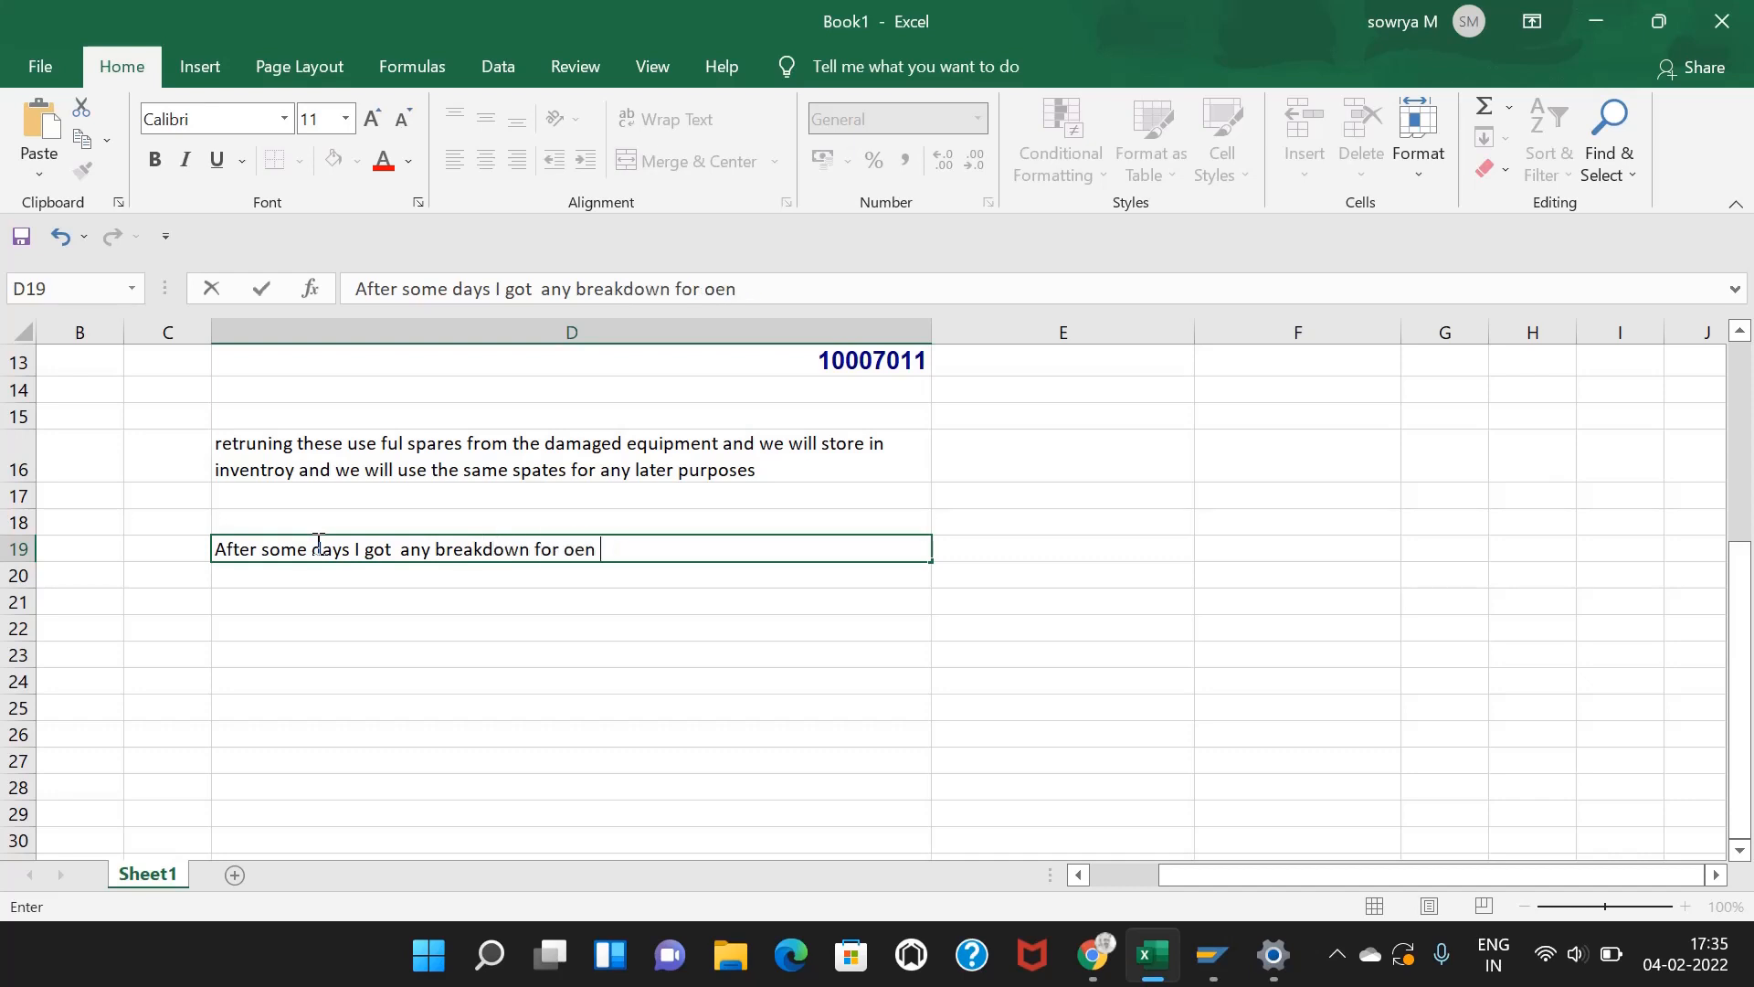
text(oen)
key(BackSpace)
key(BackSpace)
text(ne of the pump  ,)
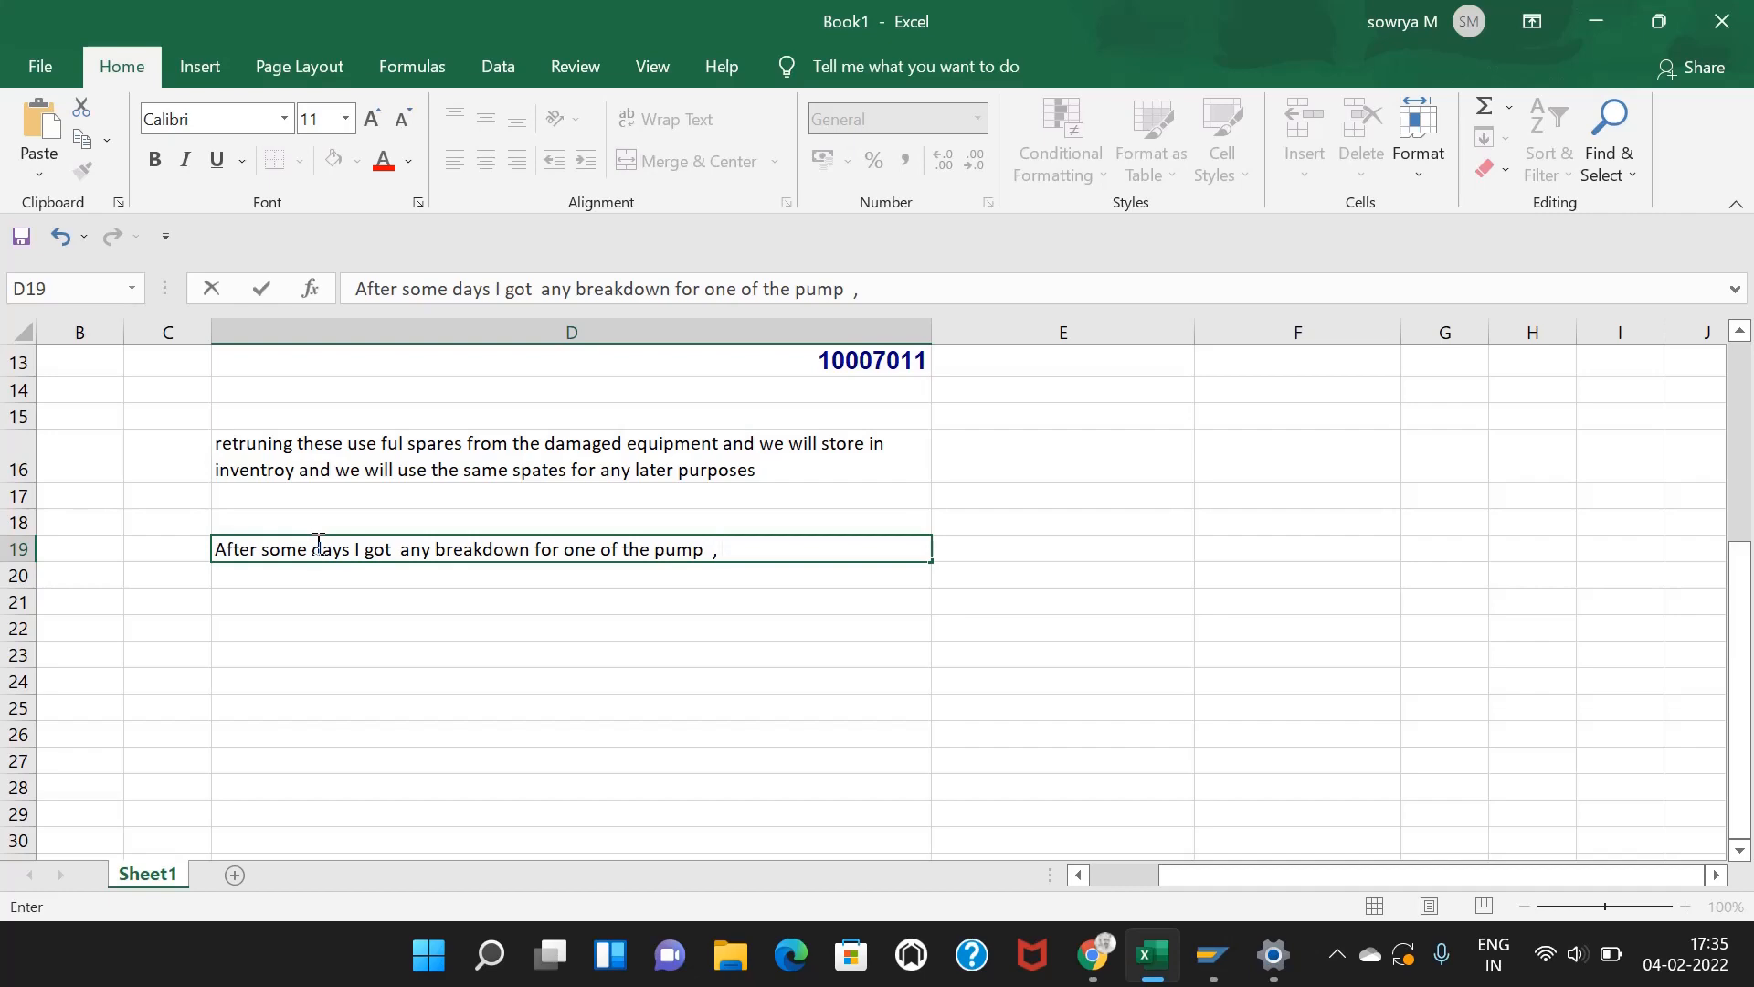
Step: Check the gear box spares list and extend the D19 note with "so , engineer found thhat the spur gear from planetory gear box well"
scroll(379, 537, up, 4)
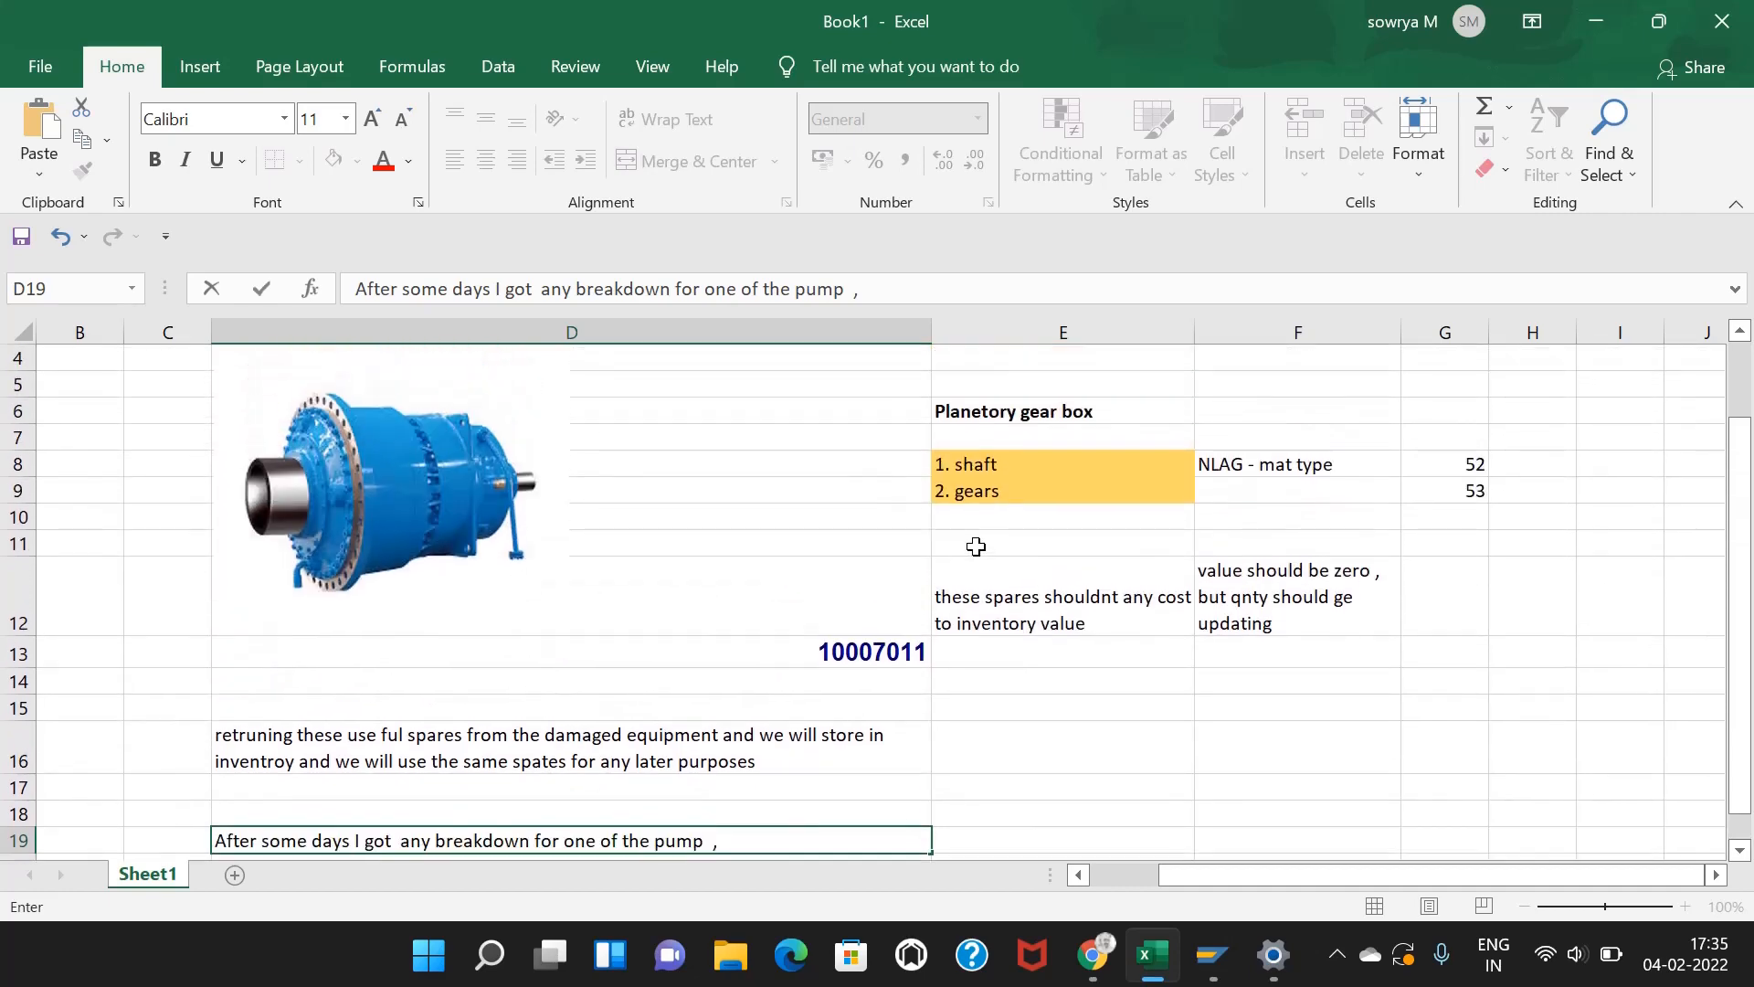
click(1005, 623)
scroll(869, 552, down, 2)
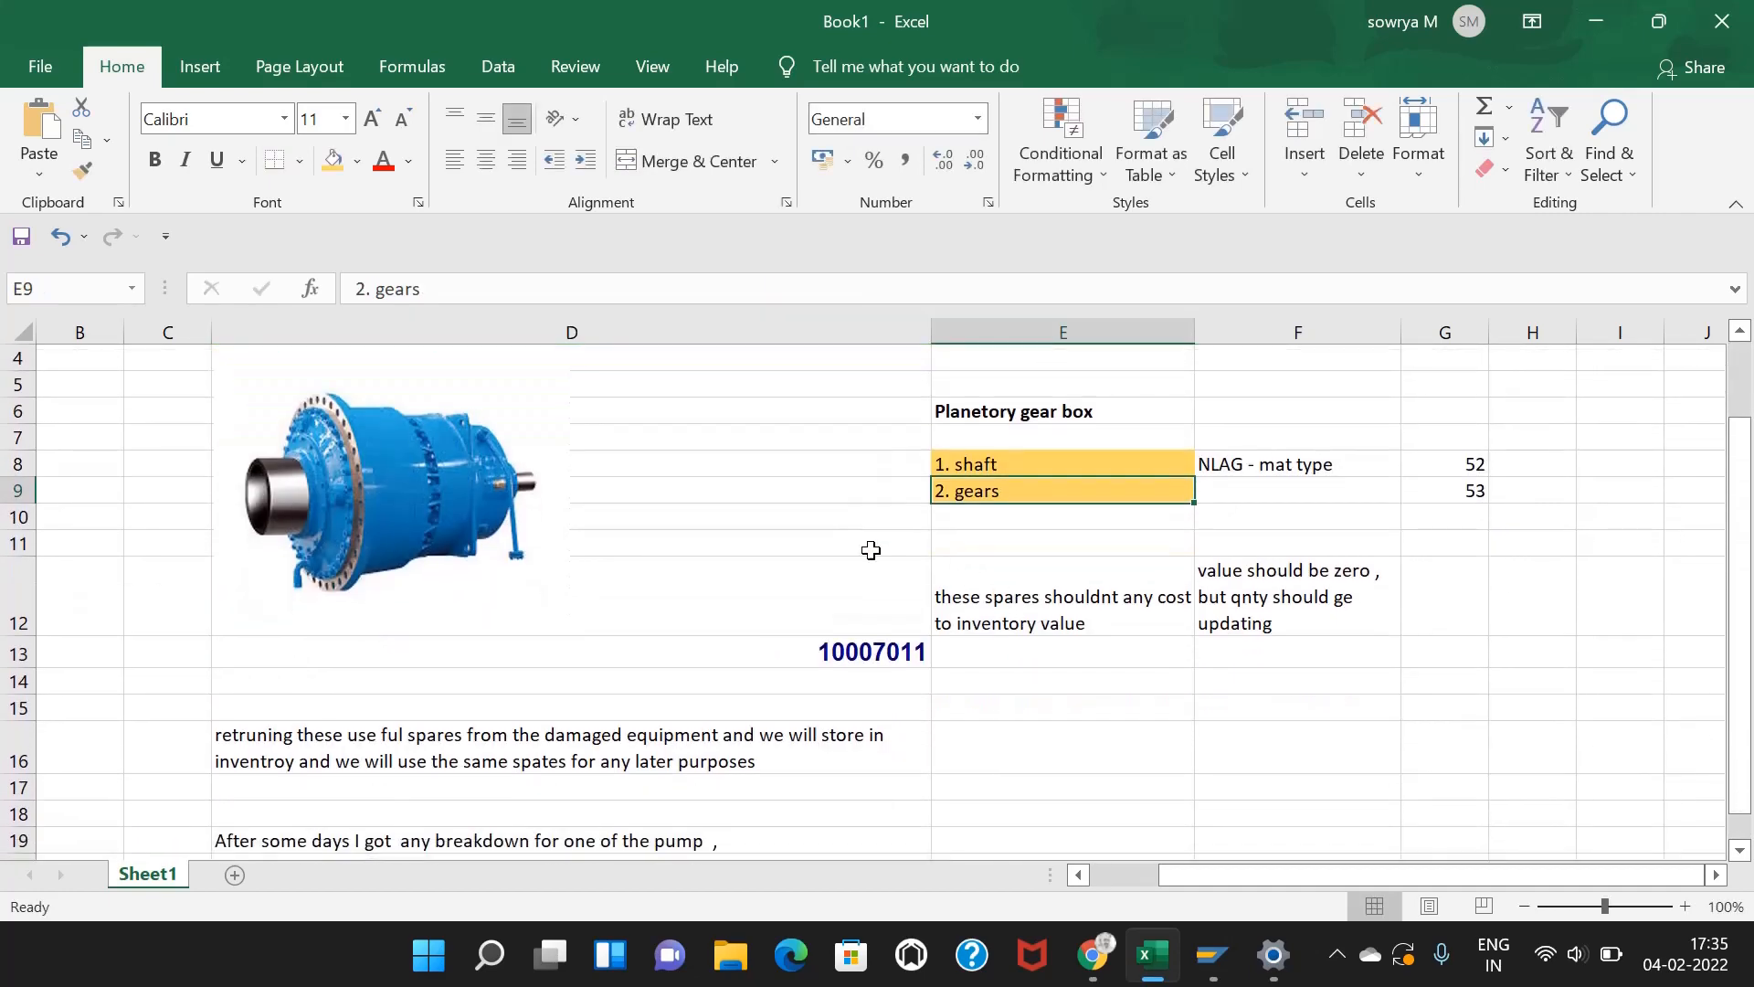
scroll(701, 567, down, 2)
click(769, 690)
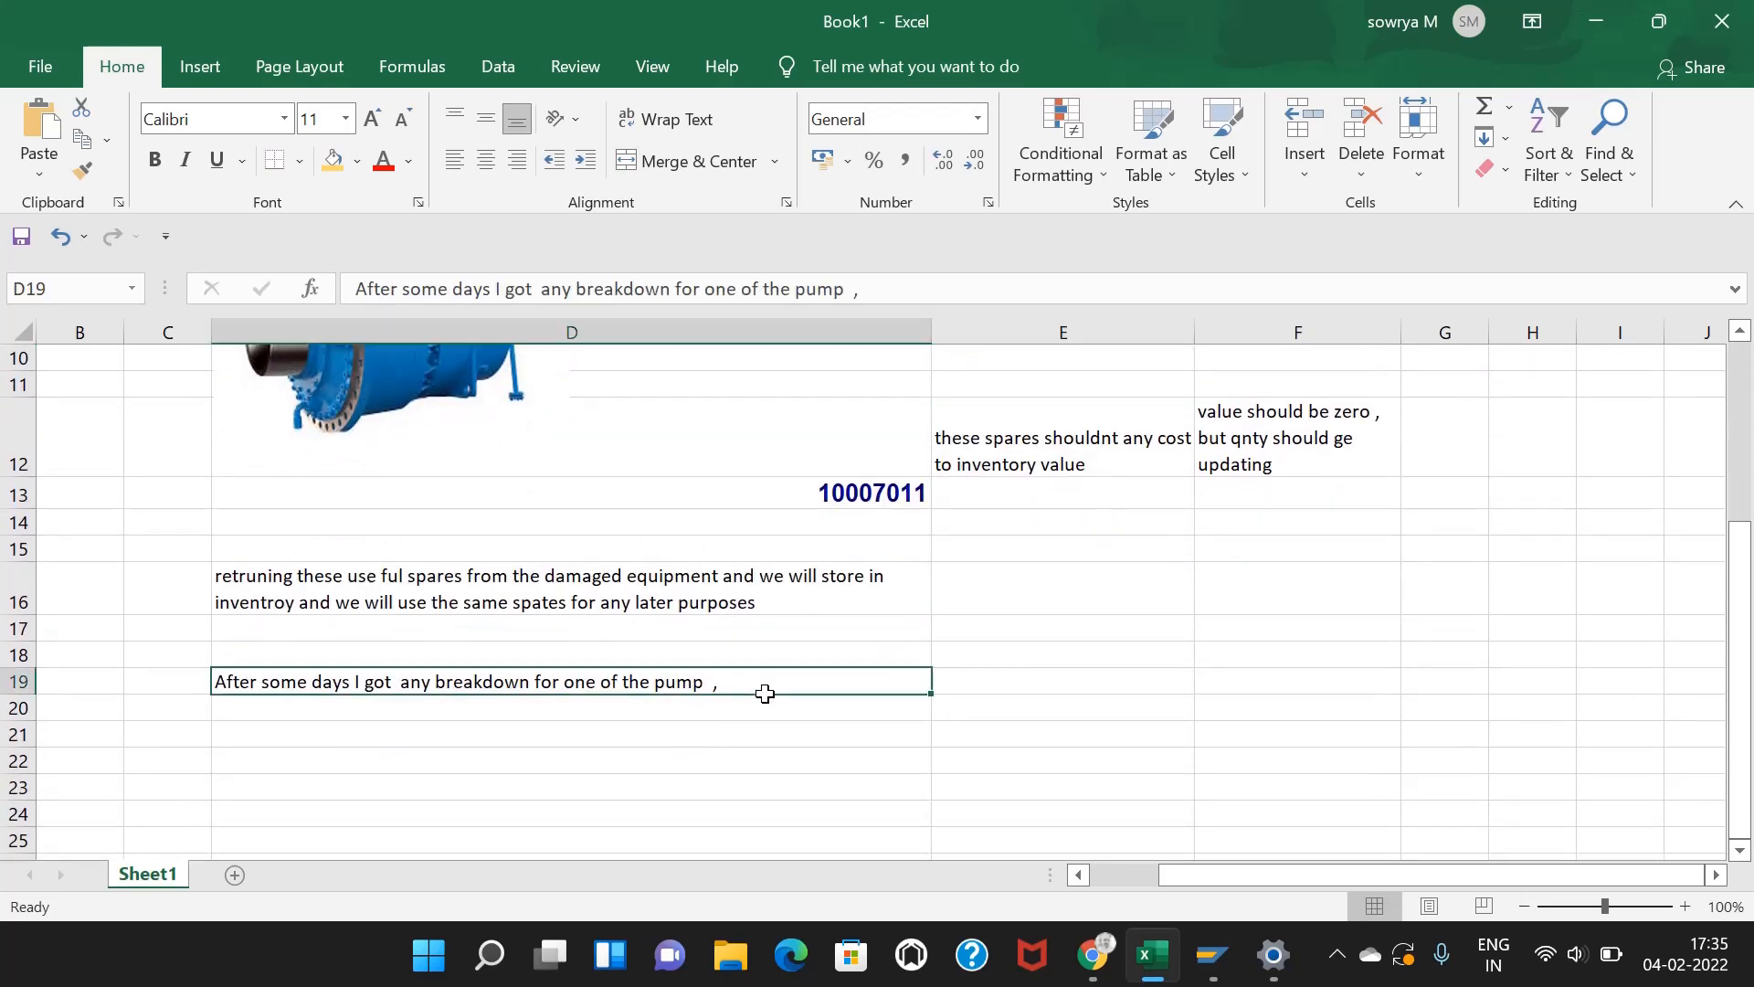
double_click(772, 687)
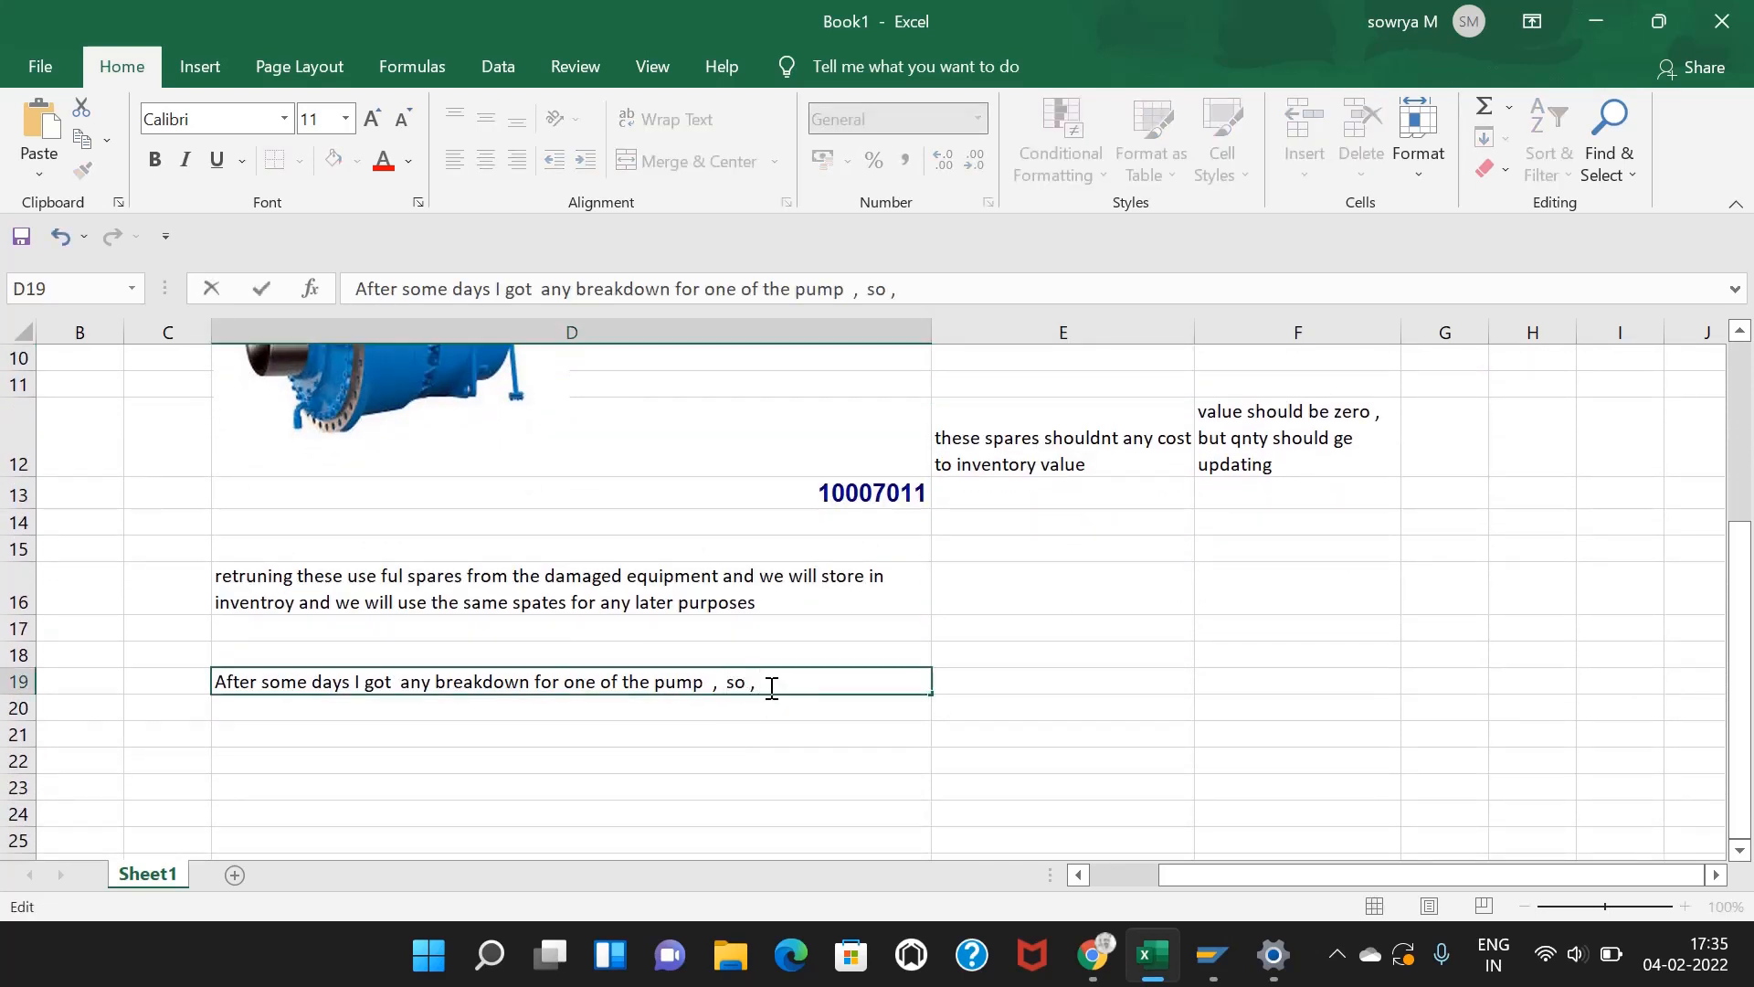
text(so , enginne)
key(BackSpace)
key(BackSpace)
text(e)
text(und )
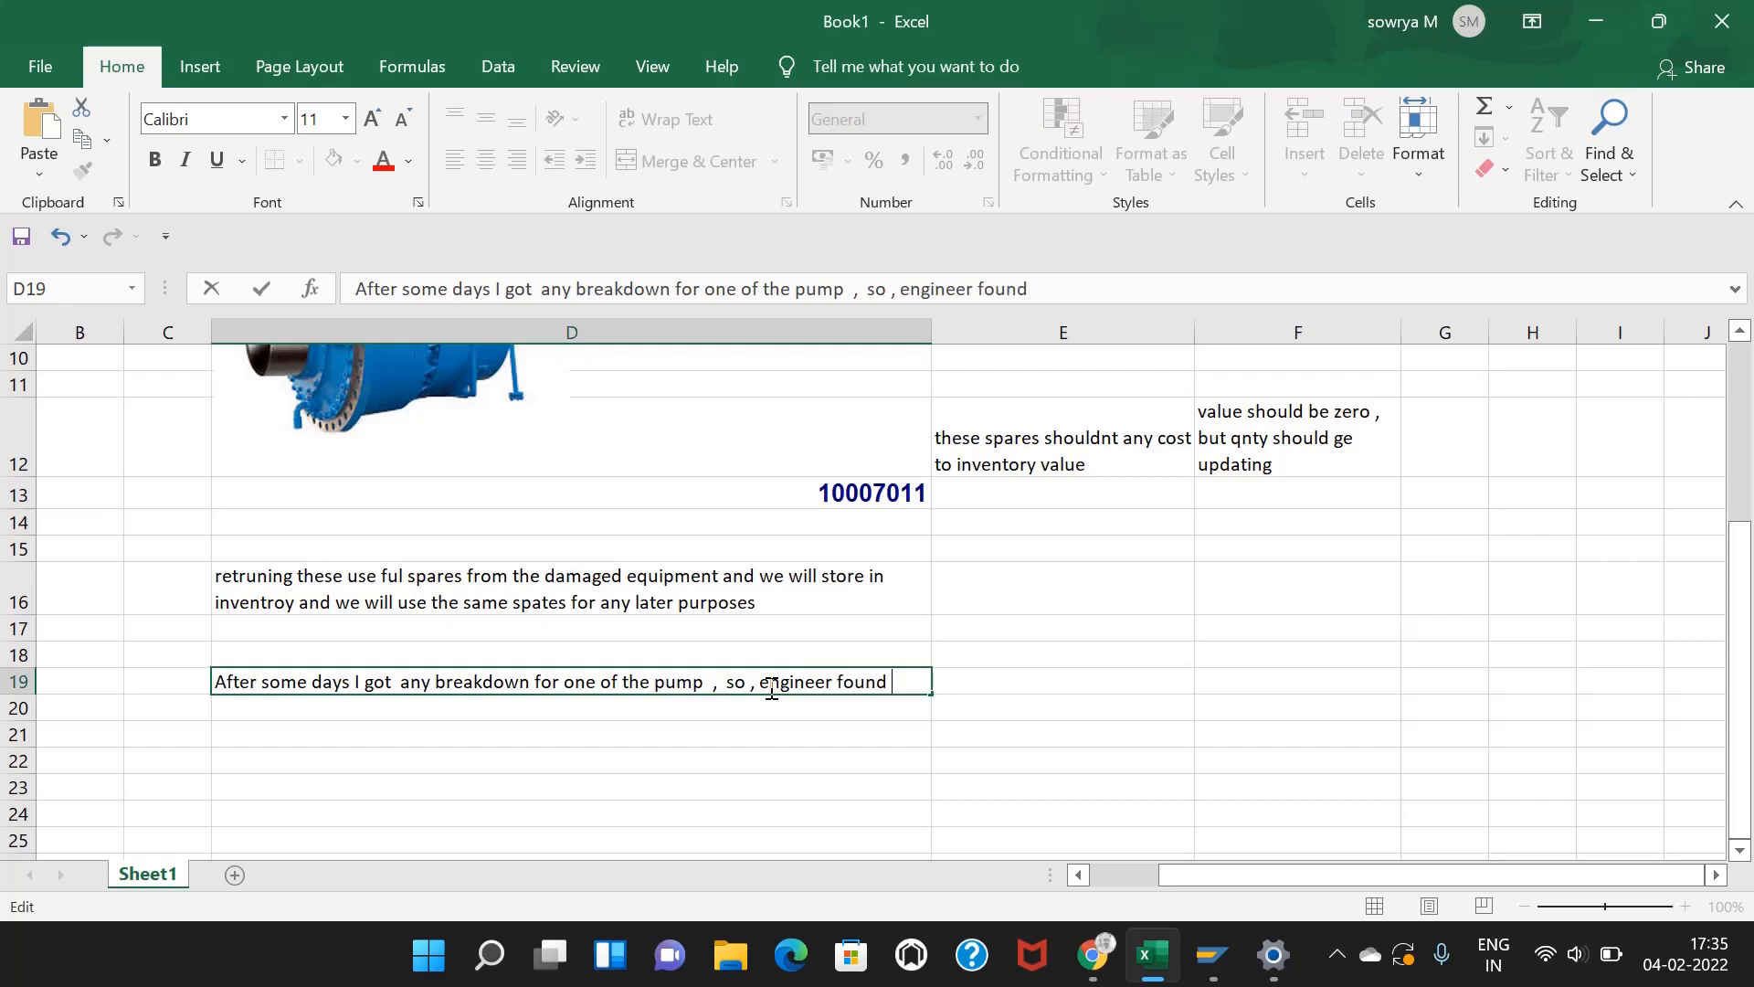
text(thhat the spur ge)
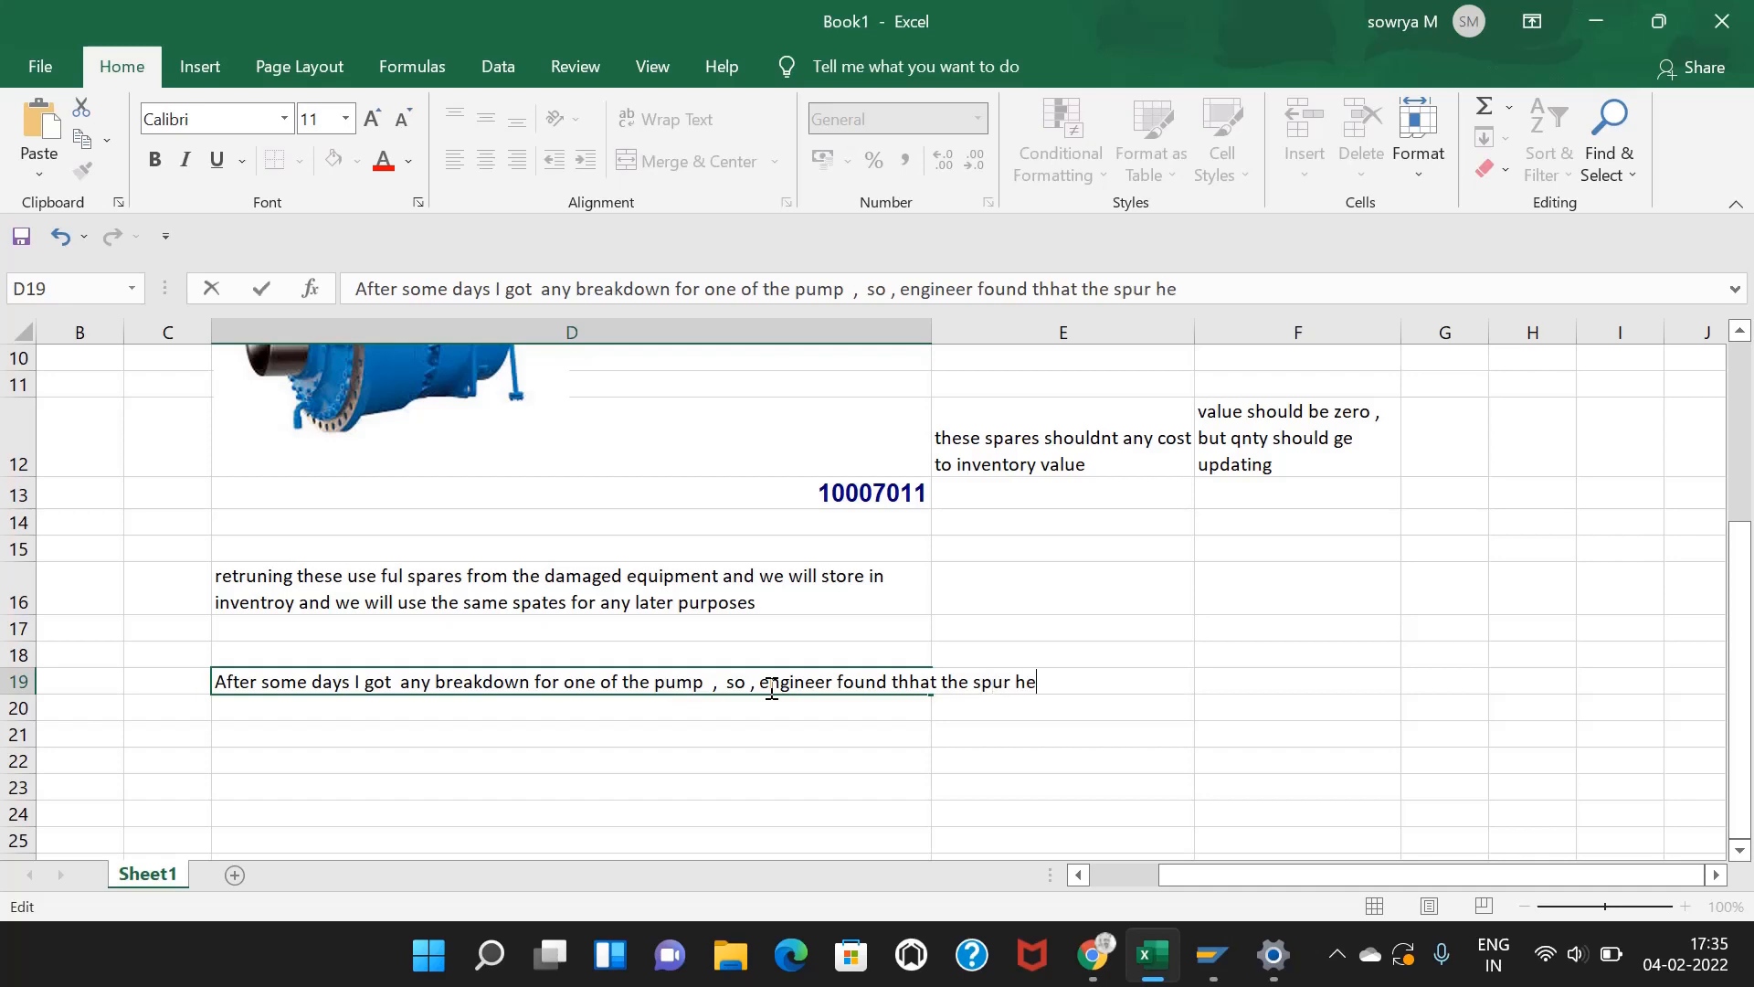
key(BackSpace)
key(BackSpace)
text(gear from planetory )
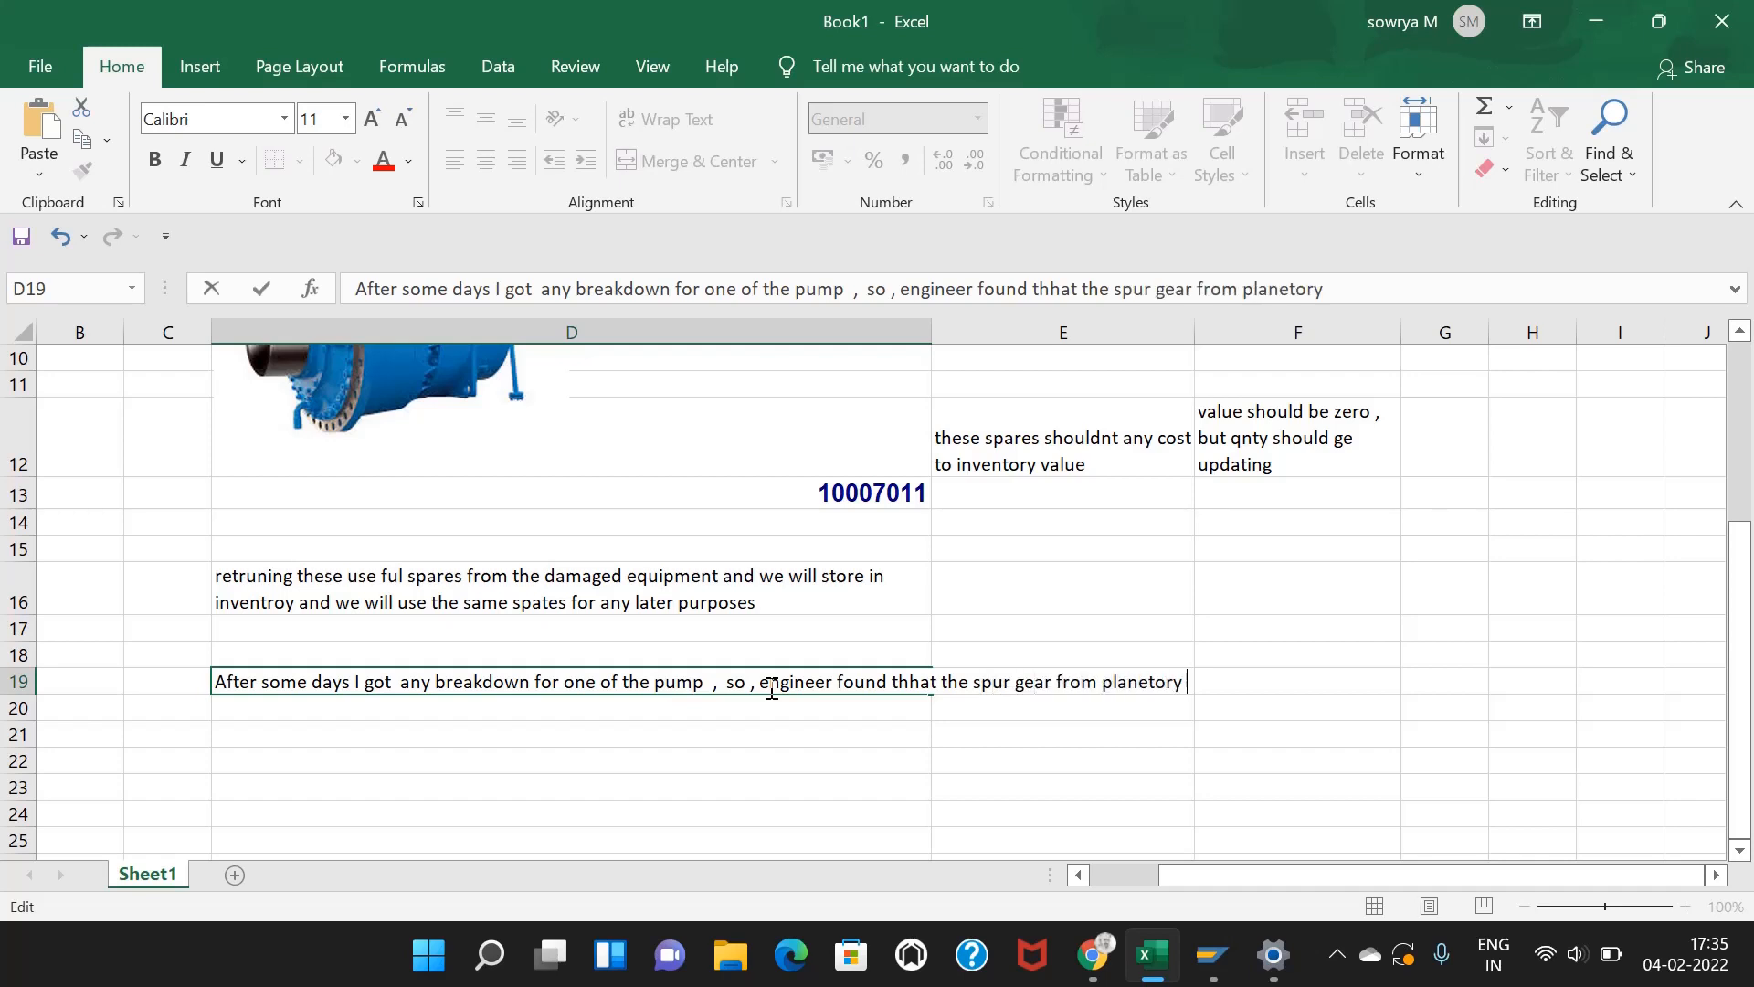
text(gear box well )
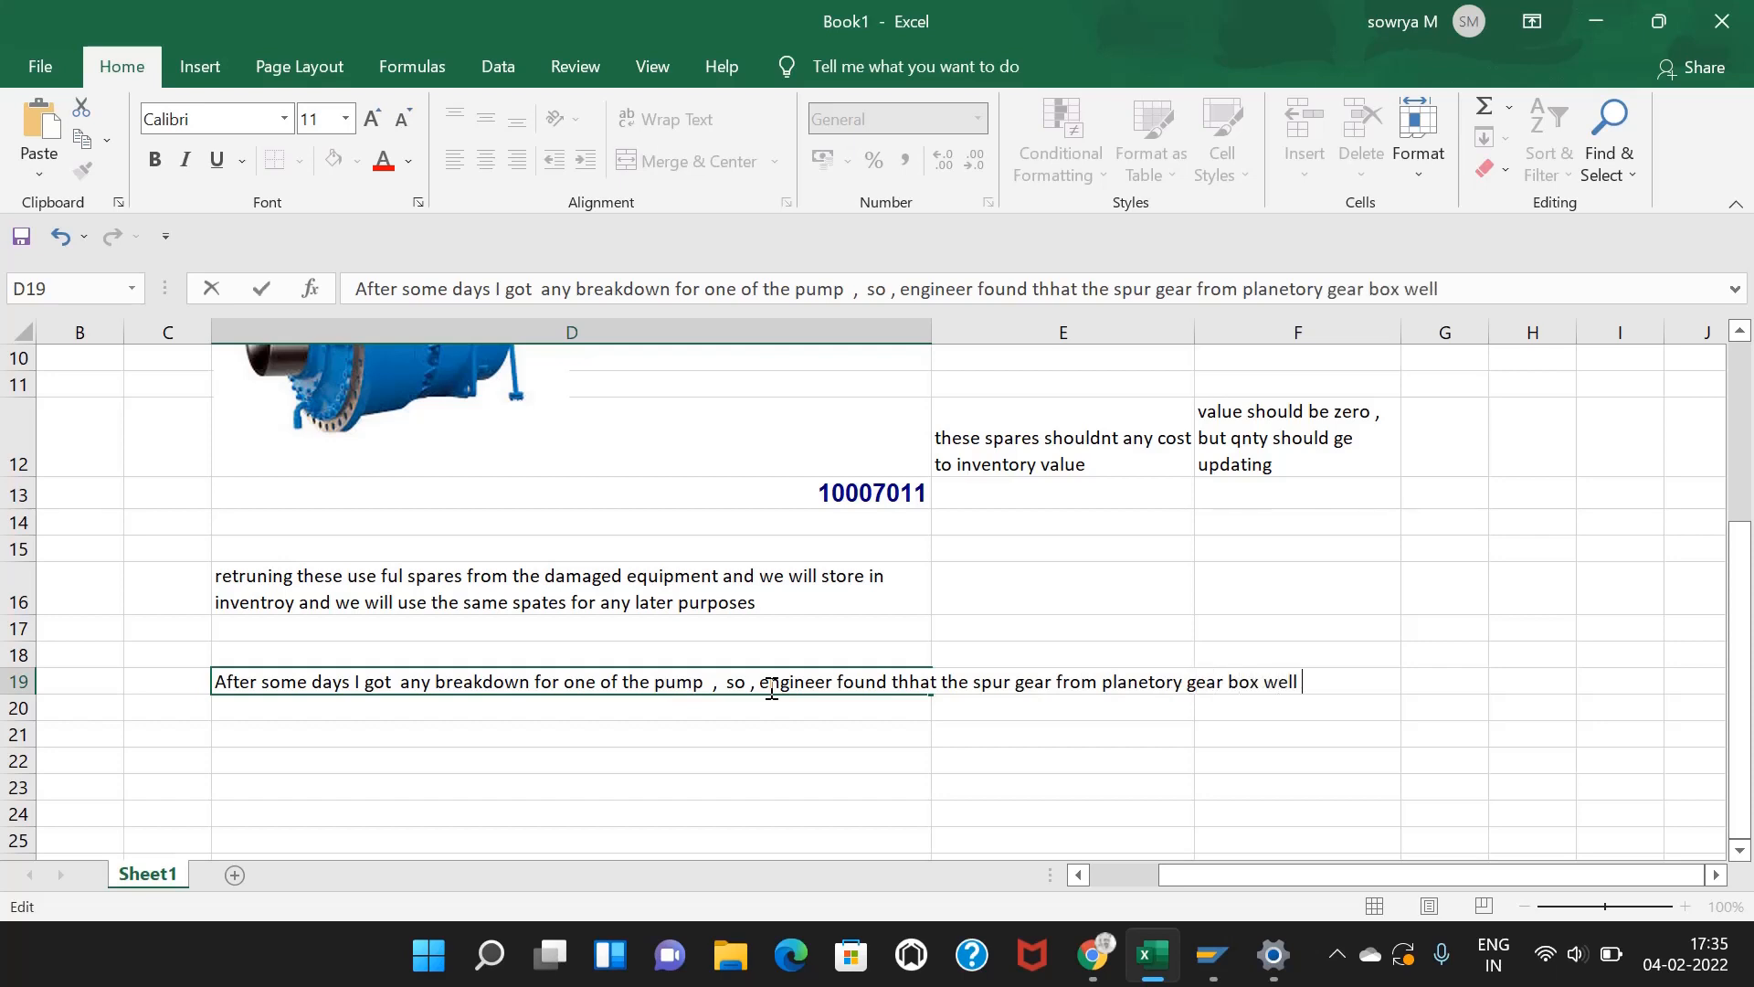
Step: Finish the D19 note with "suits this pump , so he decides to issue that instead of issuing a new gear."
text(suiys ts thu)
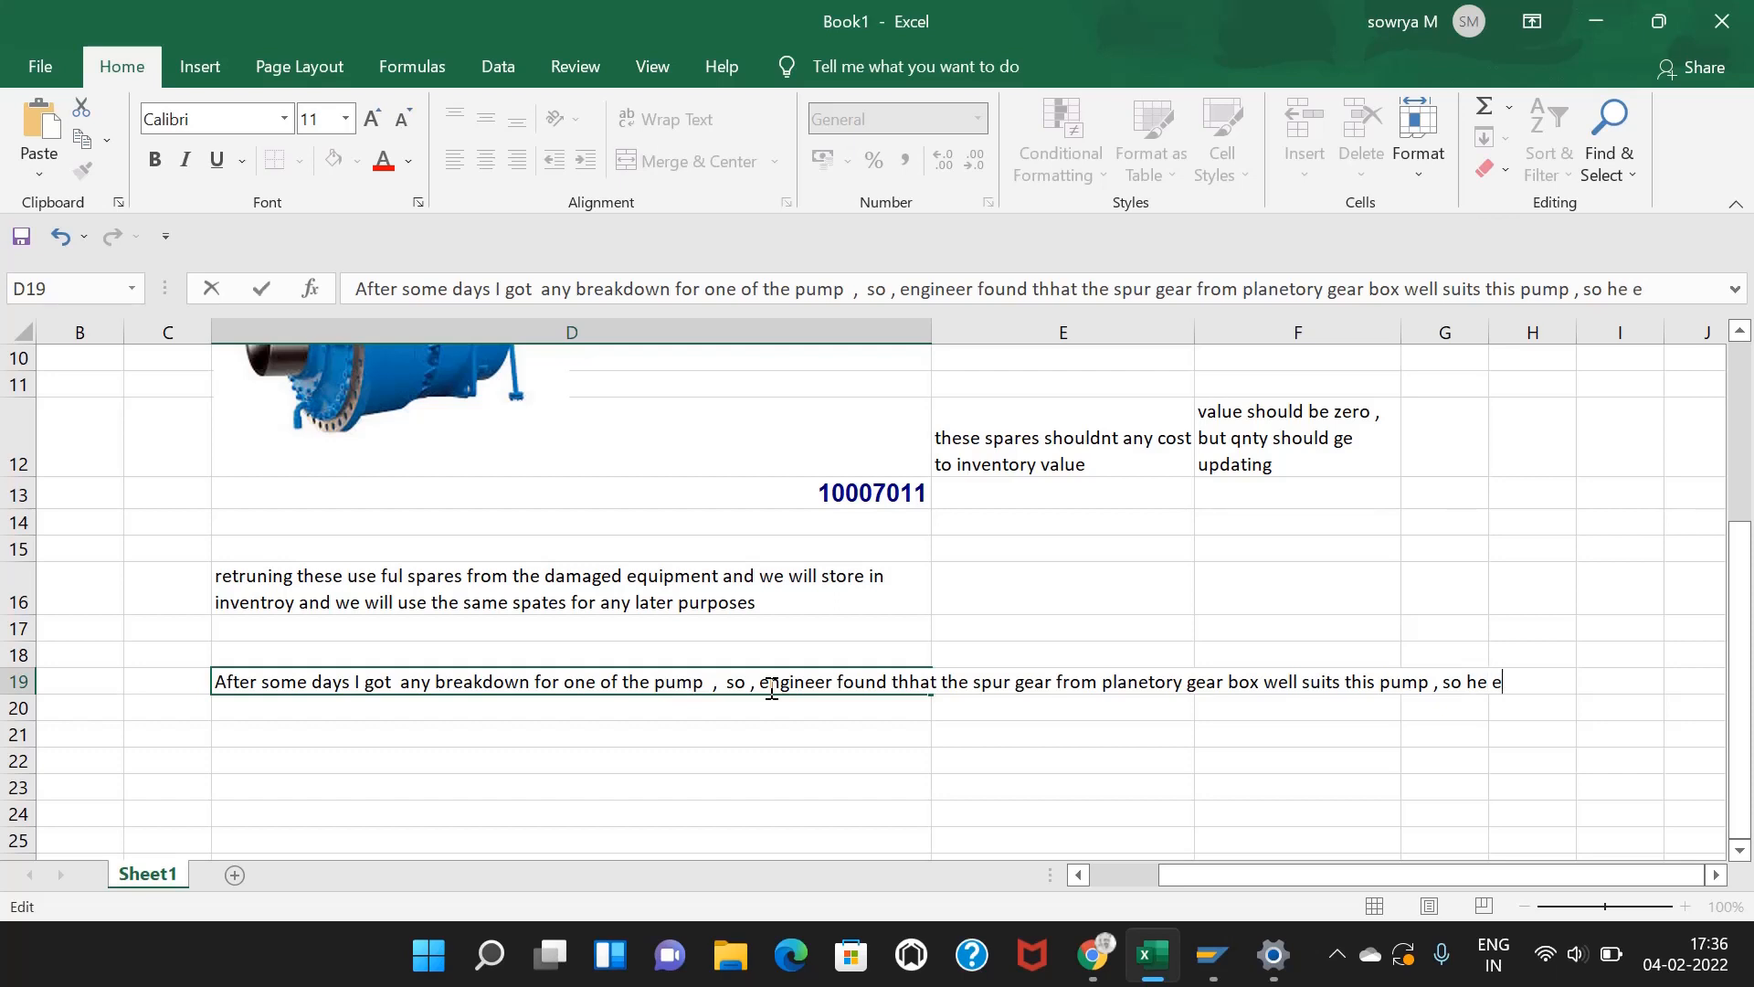
text(ecides to issue t)
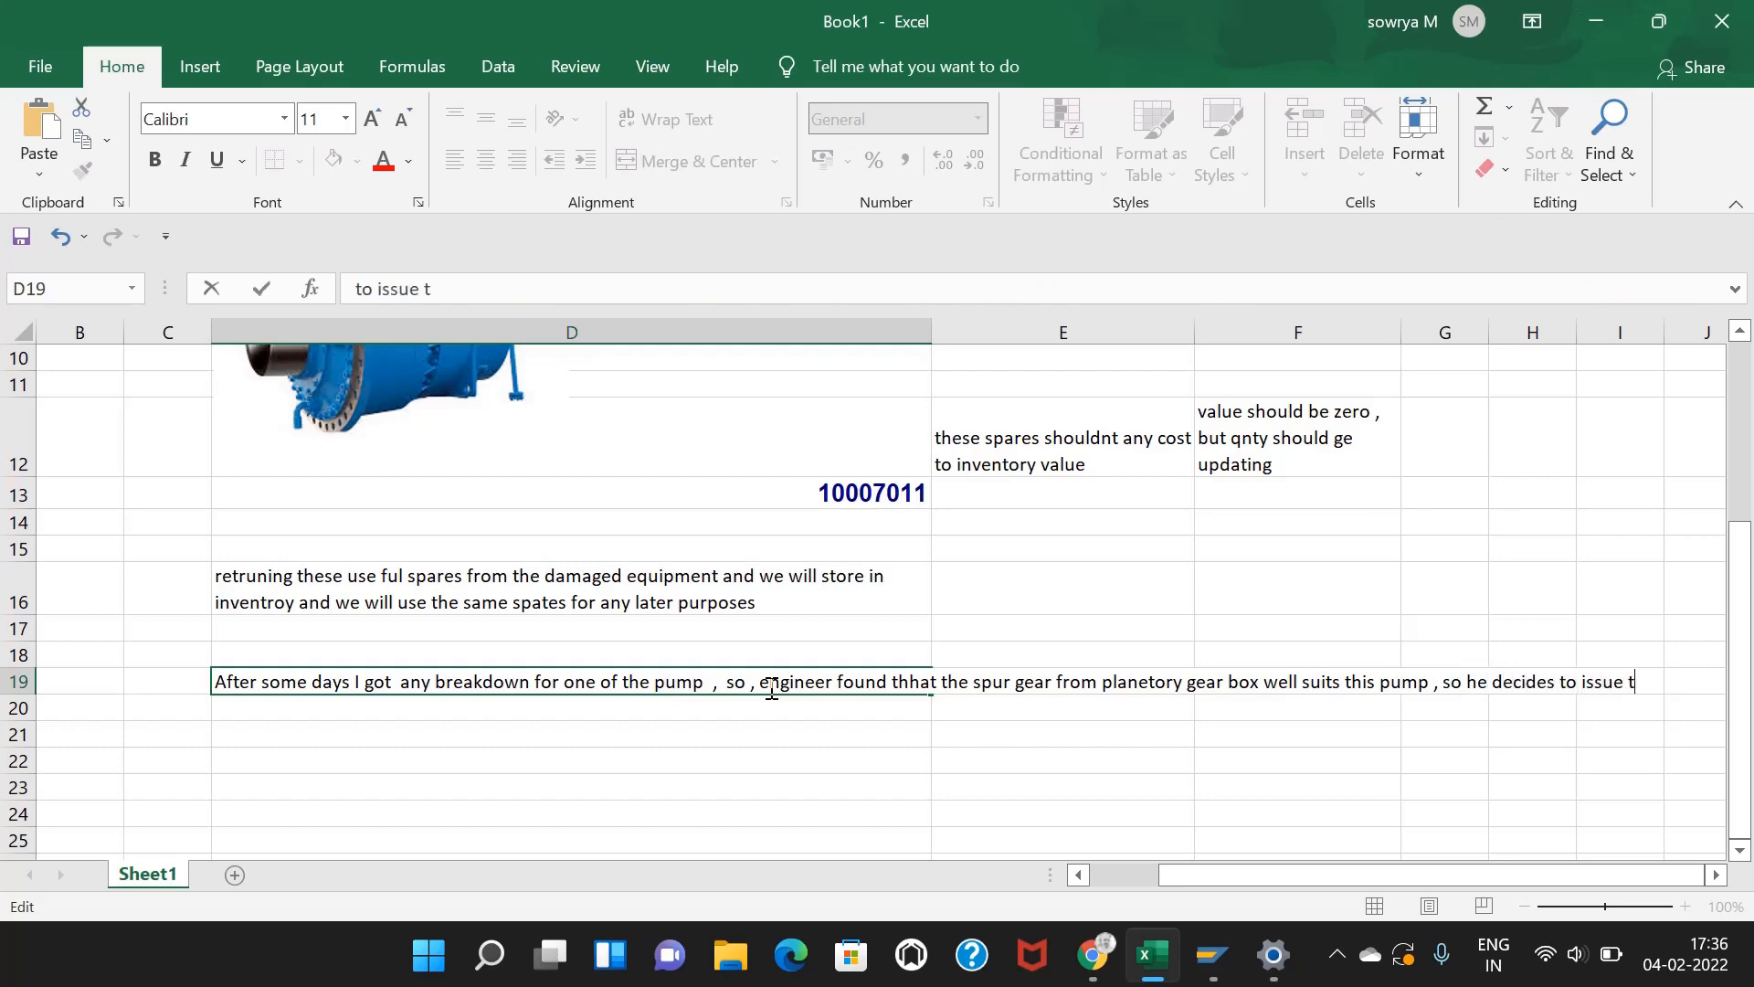
text(hat insteaf)
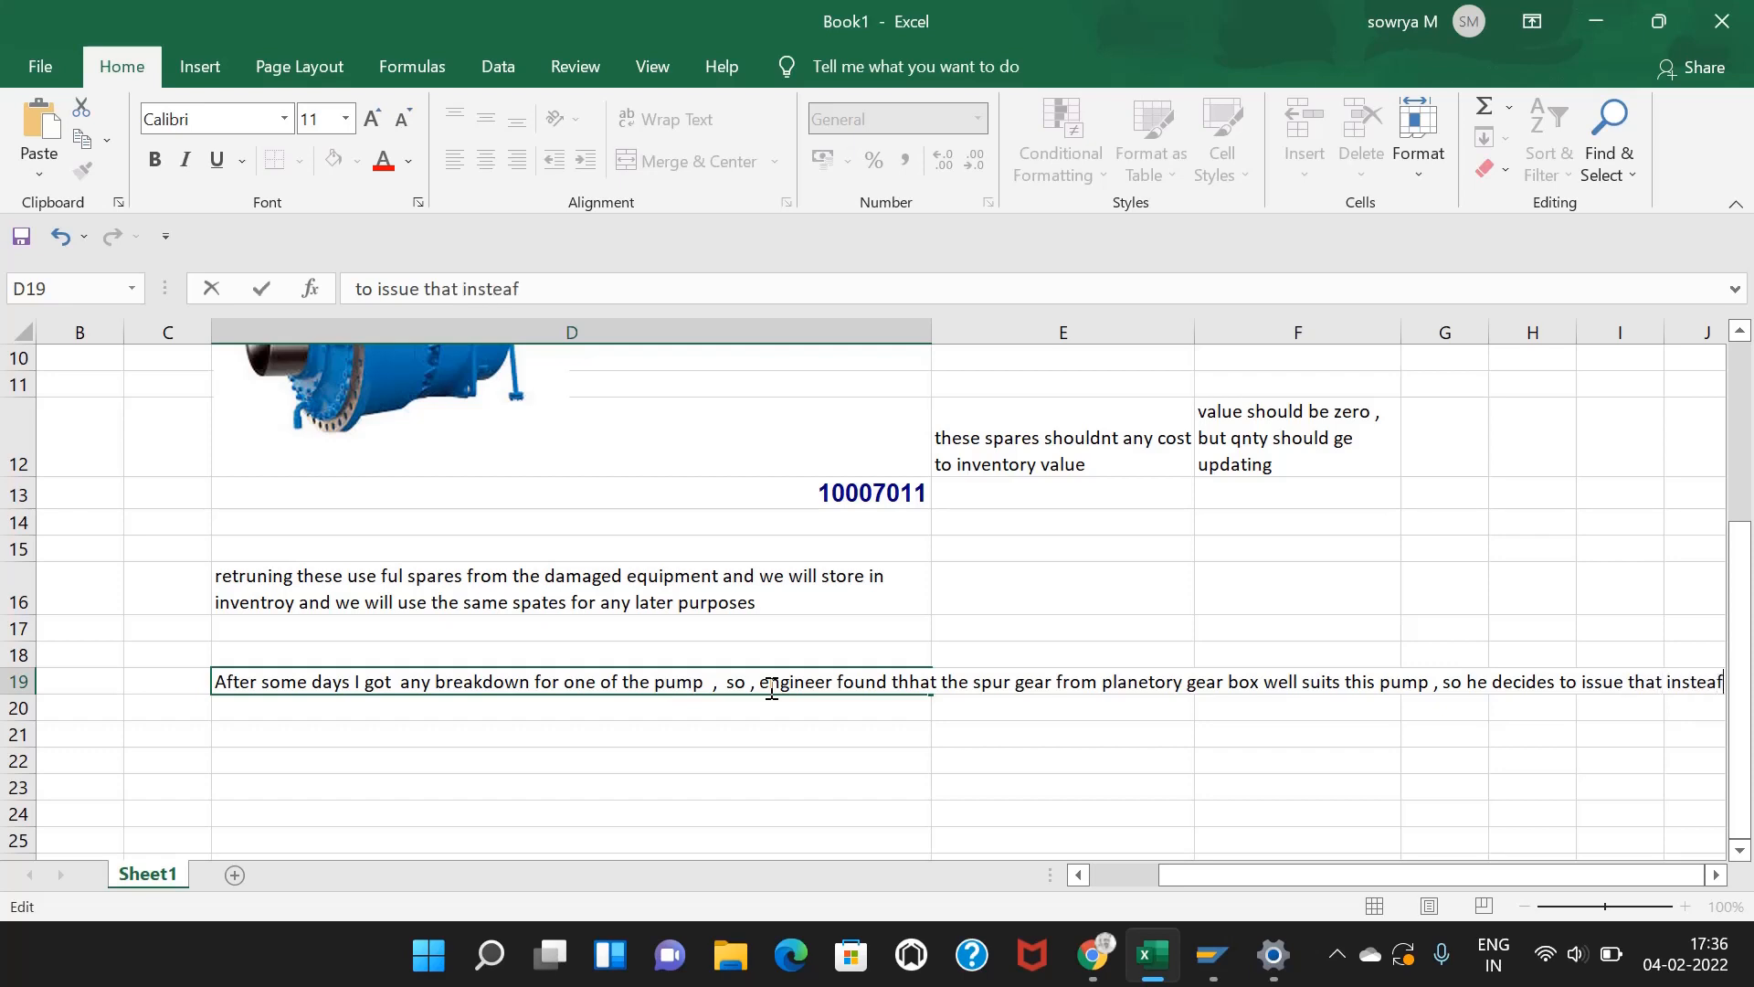
key(BackSpace)
text(d of iss)
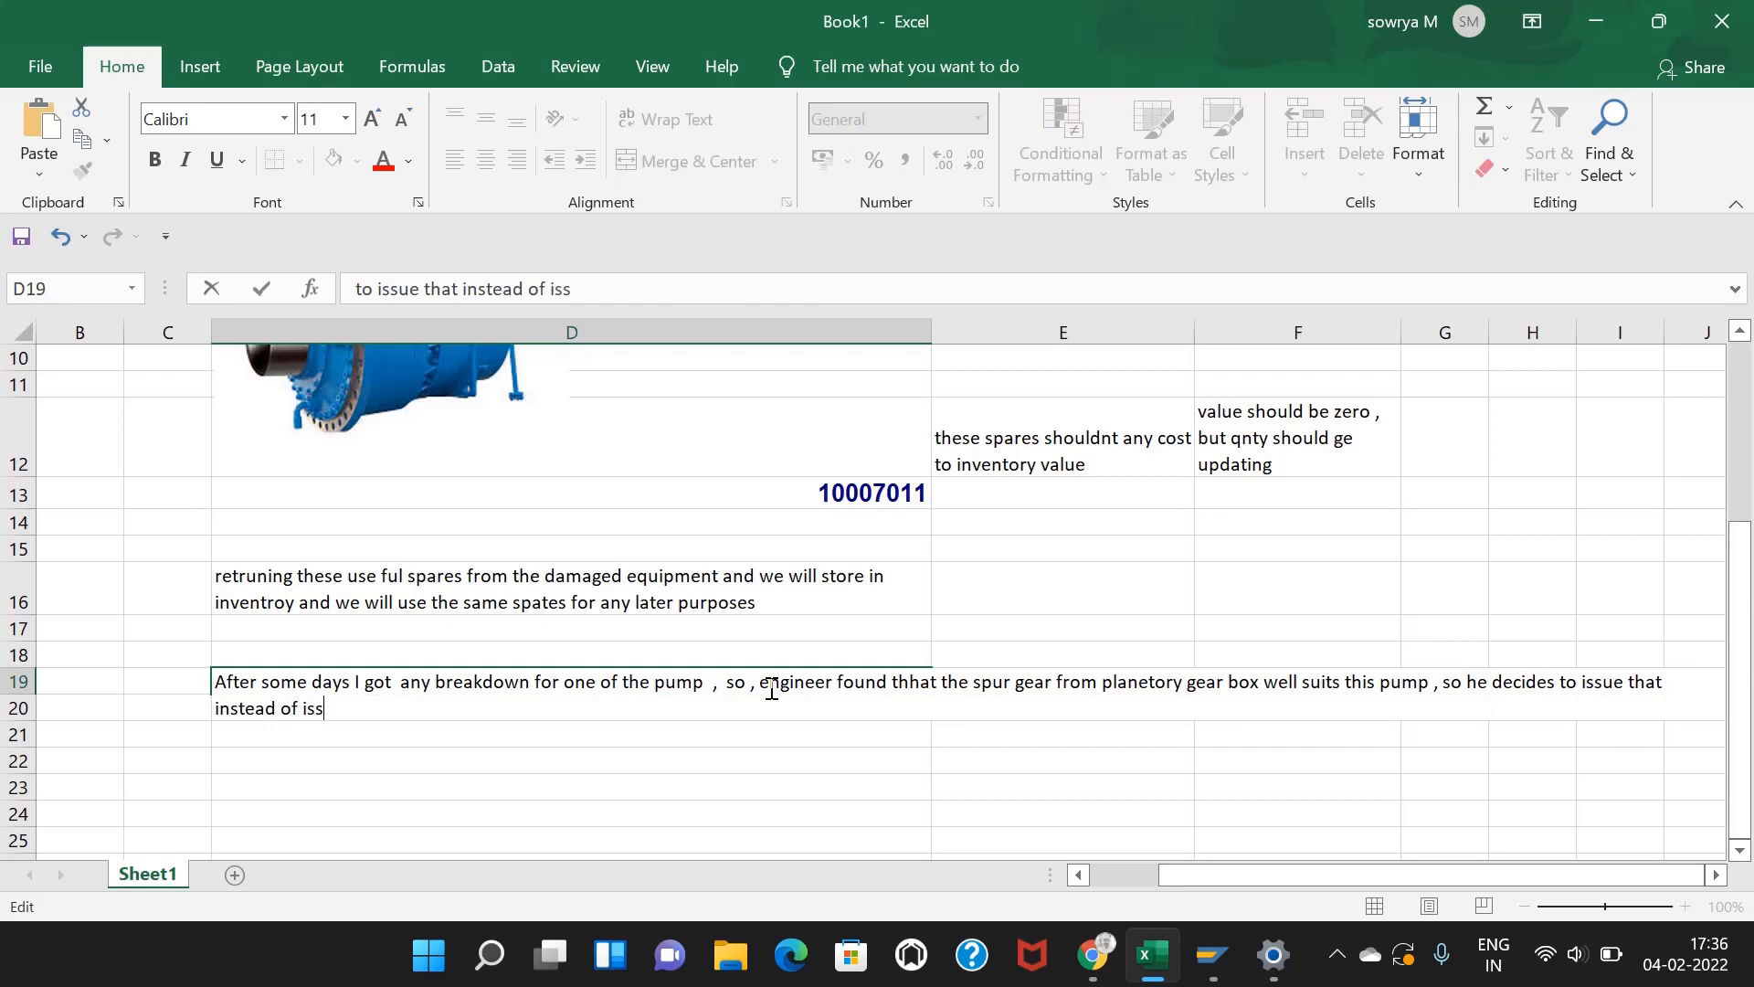
text(uing a ne)
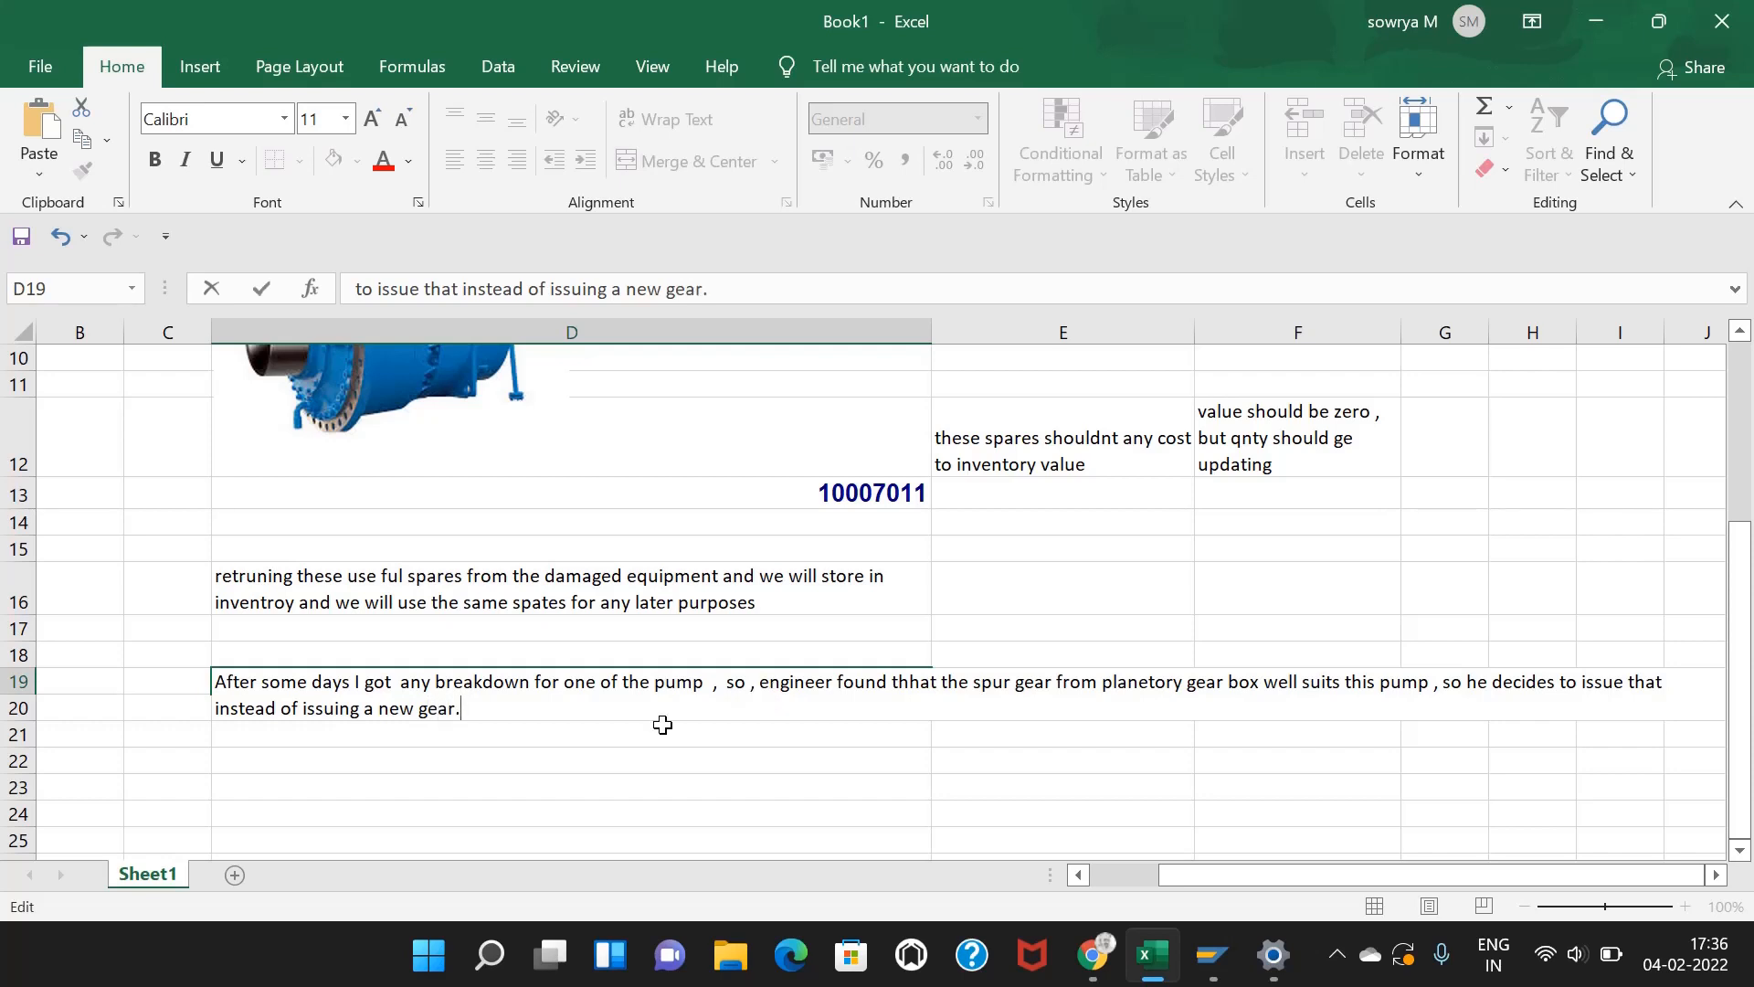
key(ctrl+Return)
Step: Wrap the text of the note in D19 and widen column D slightly
click(666, 119)
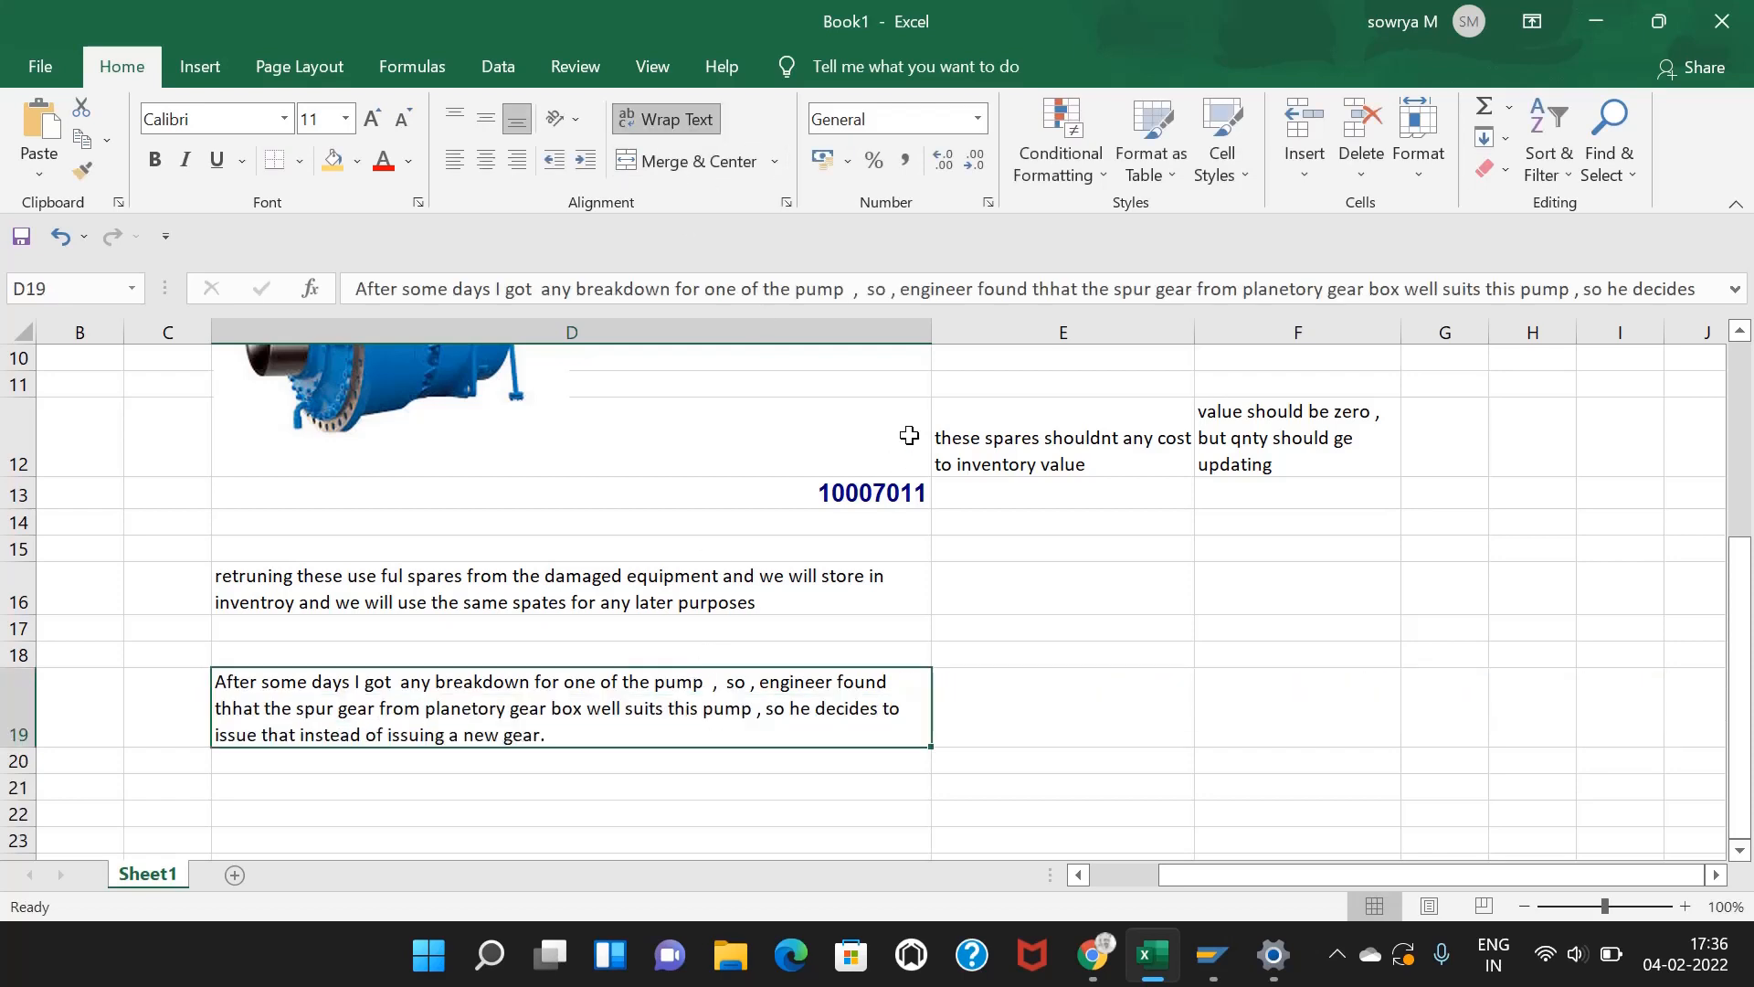
drag(931, 332, 969, 365)
click(1057, 693)
scroll(1051, 695, down, 2)
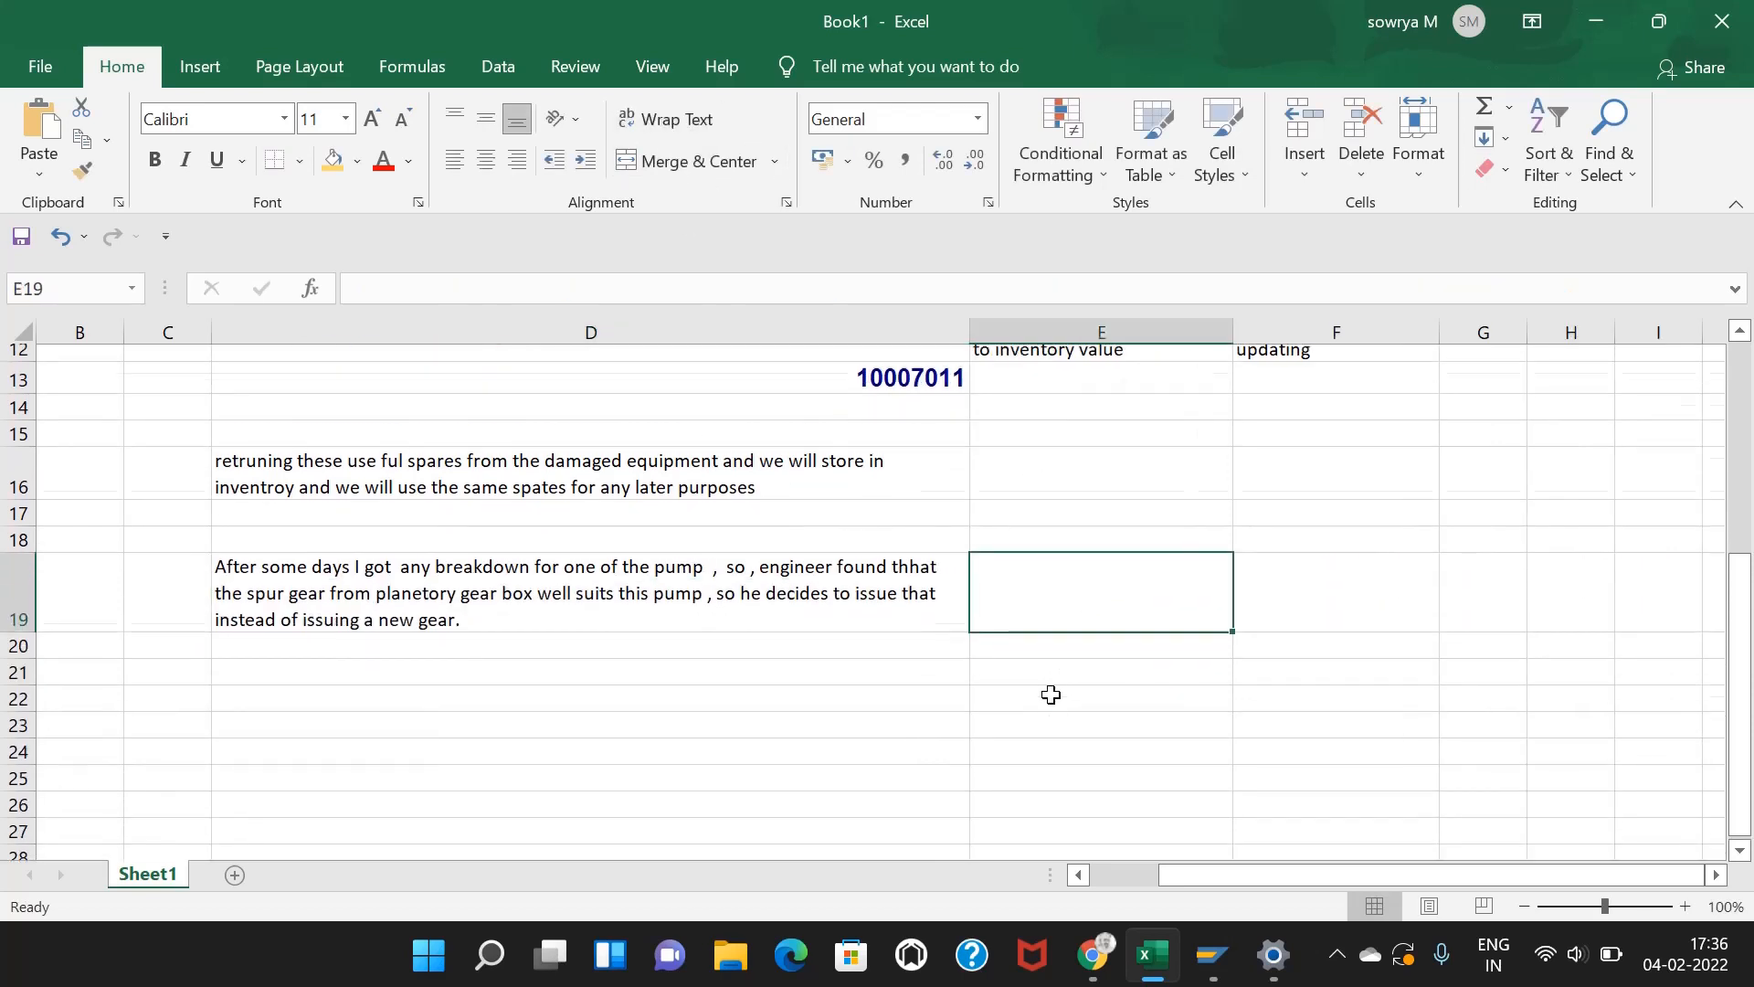
click(649, 689)
click(589, 548)
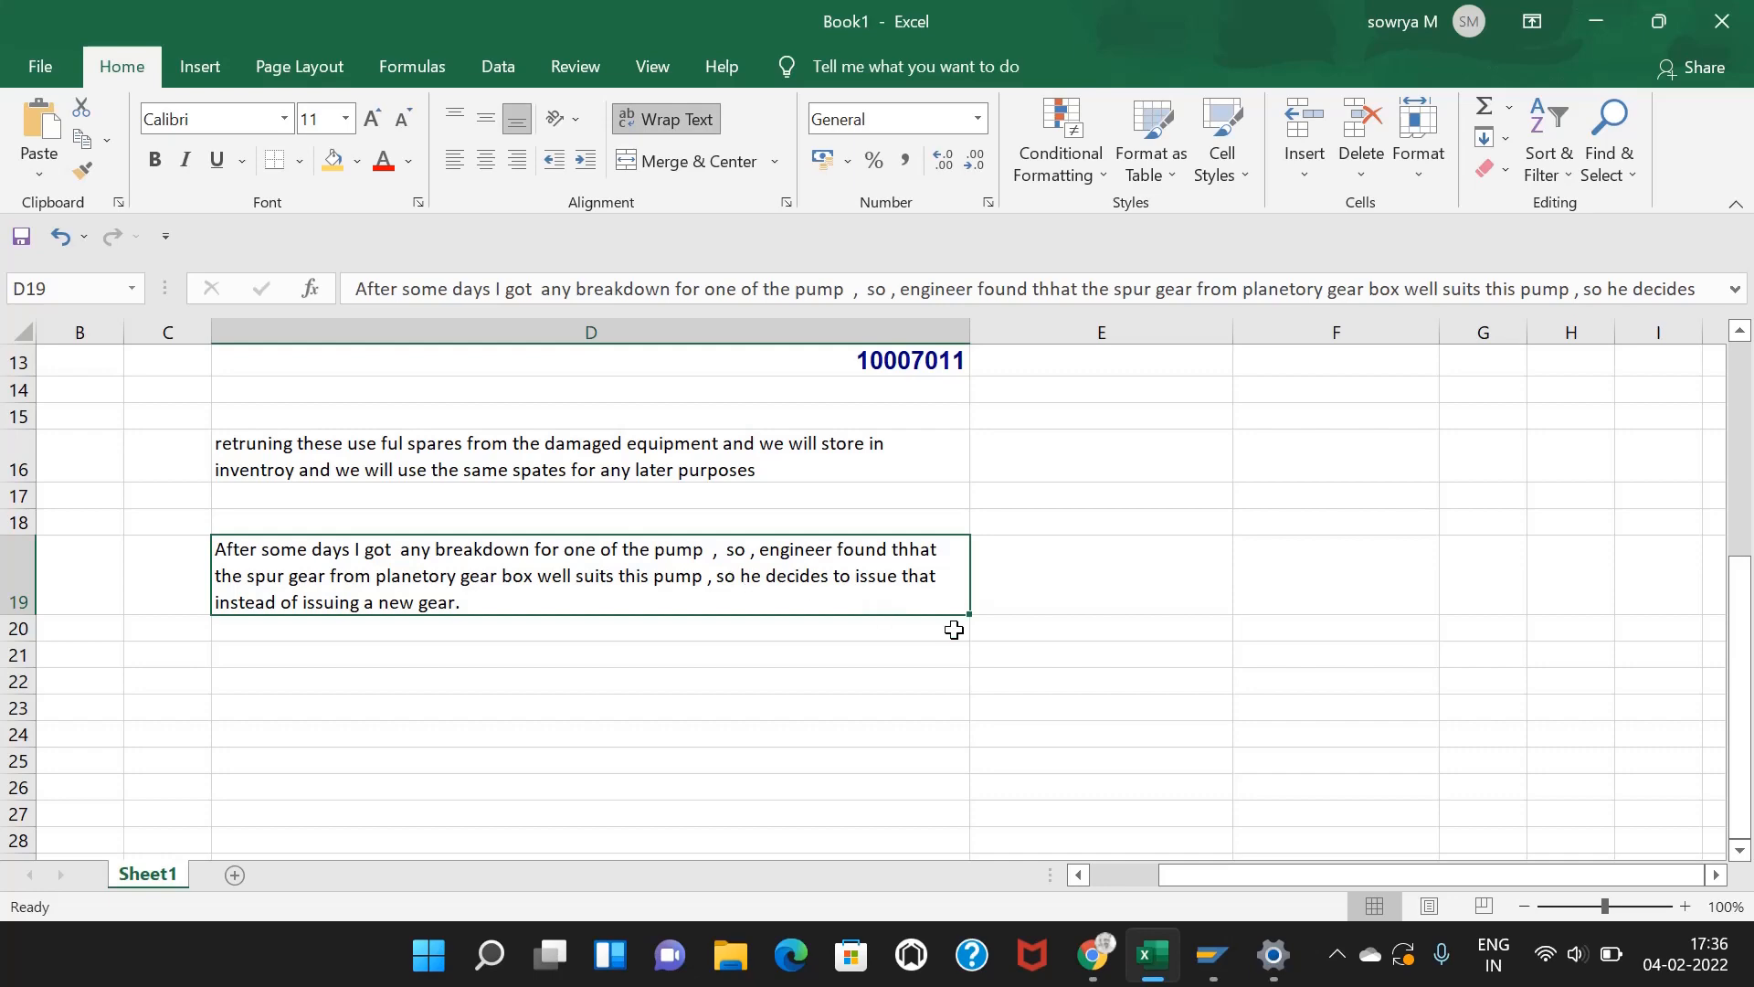
Step: Switch to the SAP Create Material session and start transaction IH01 for the functional location structure
click(1211, 954)
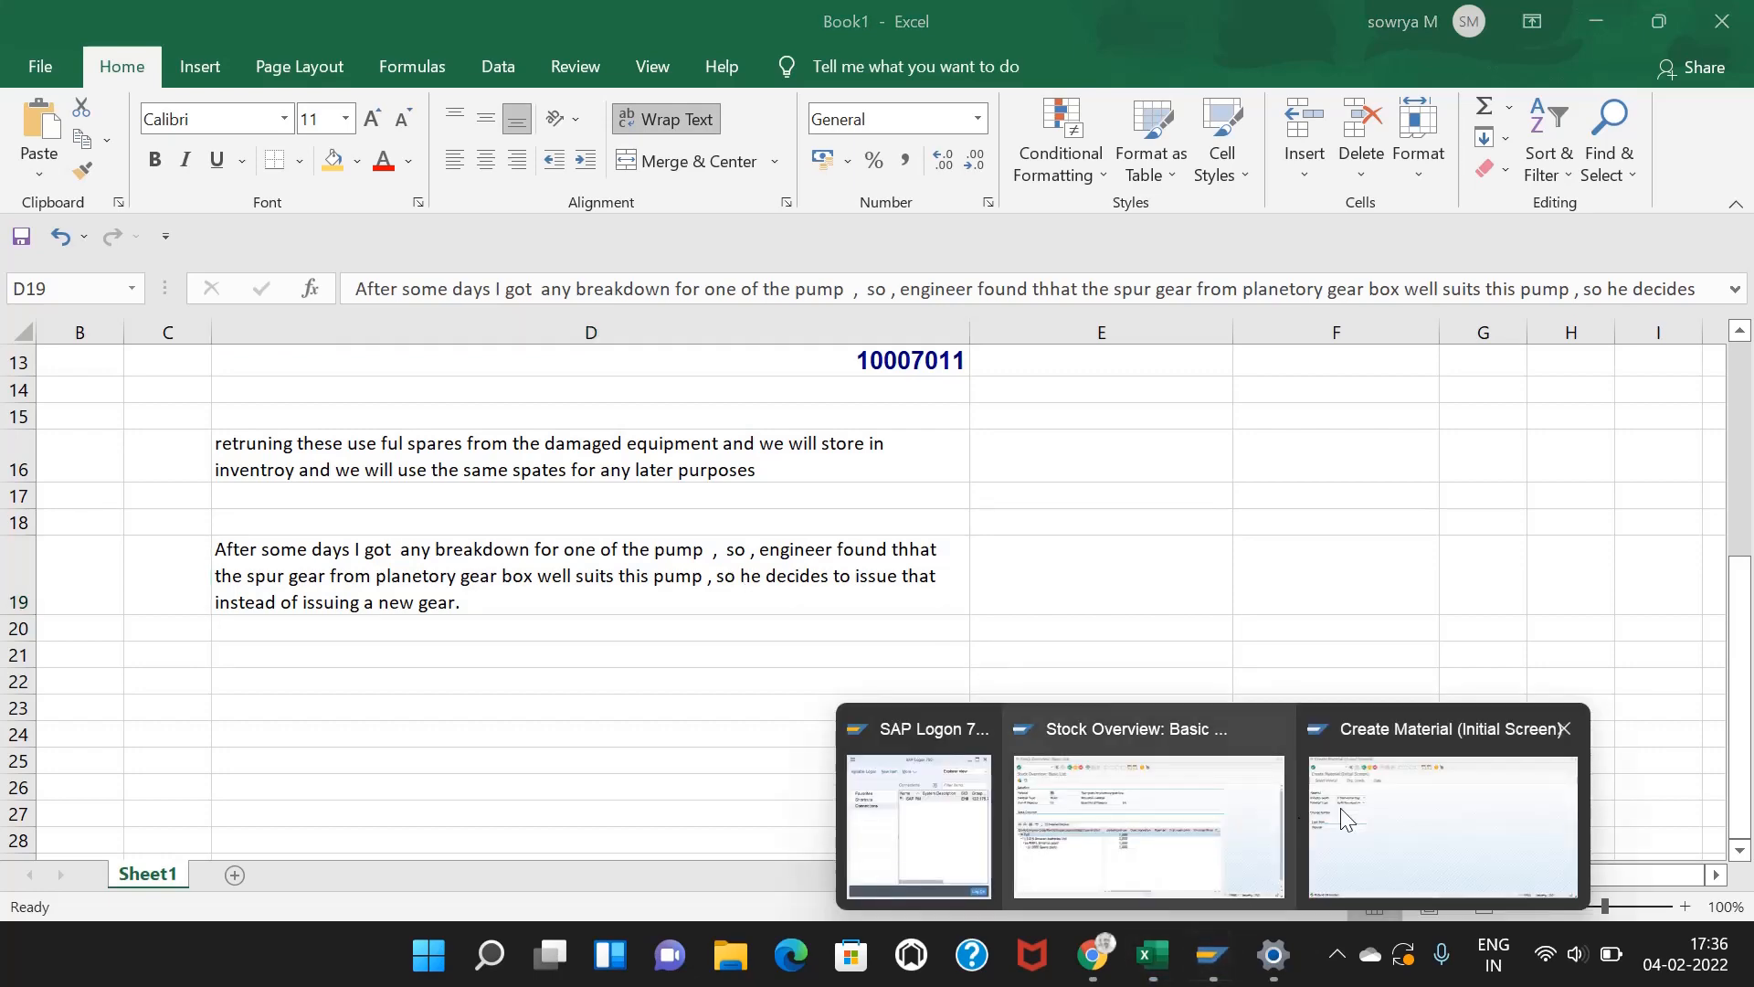
click(1341, 807)
click(170, 77)
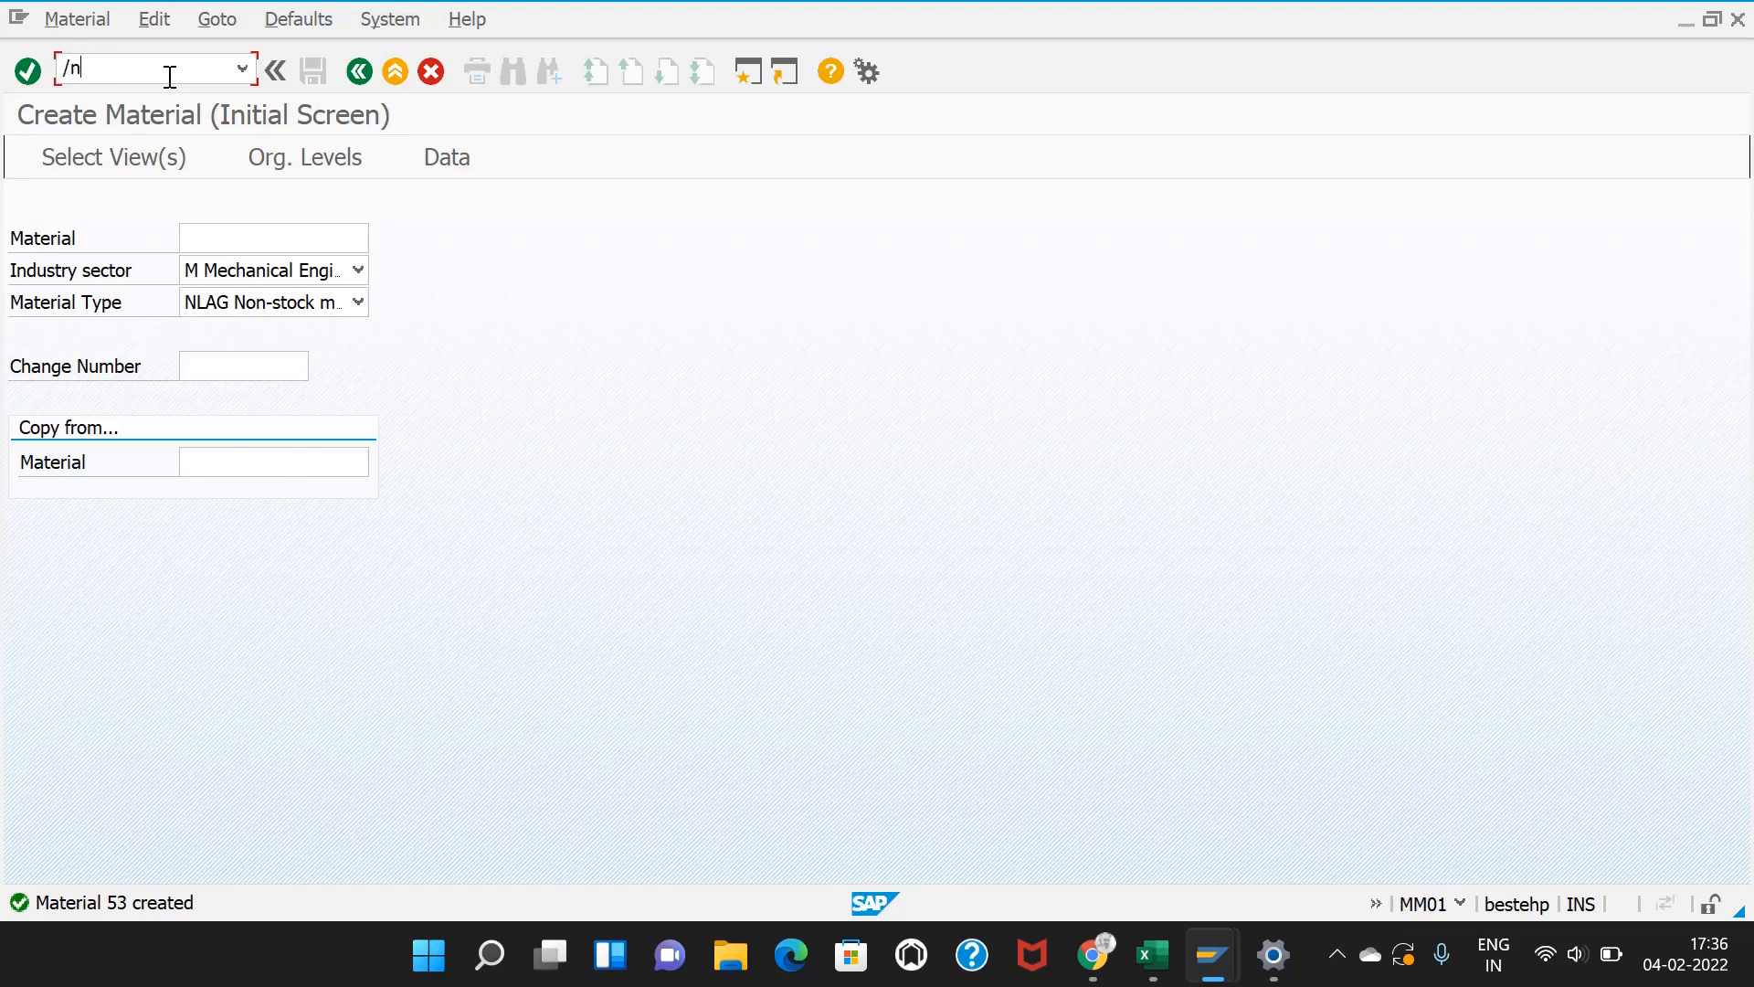
text(/nih01)
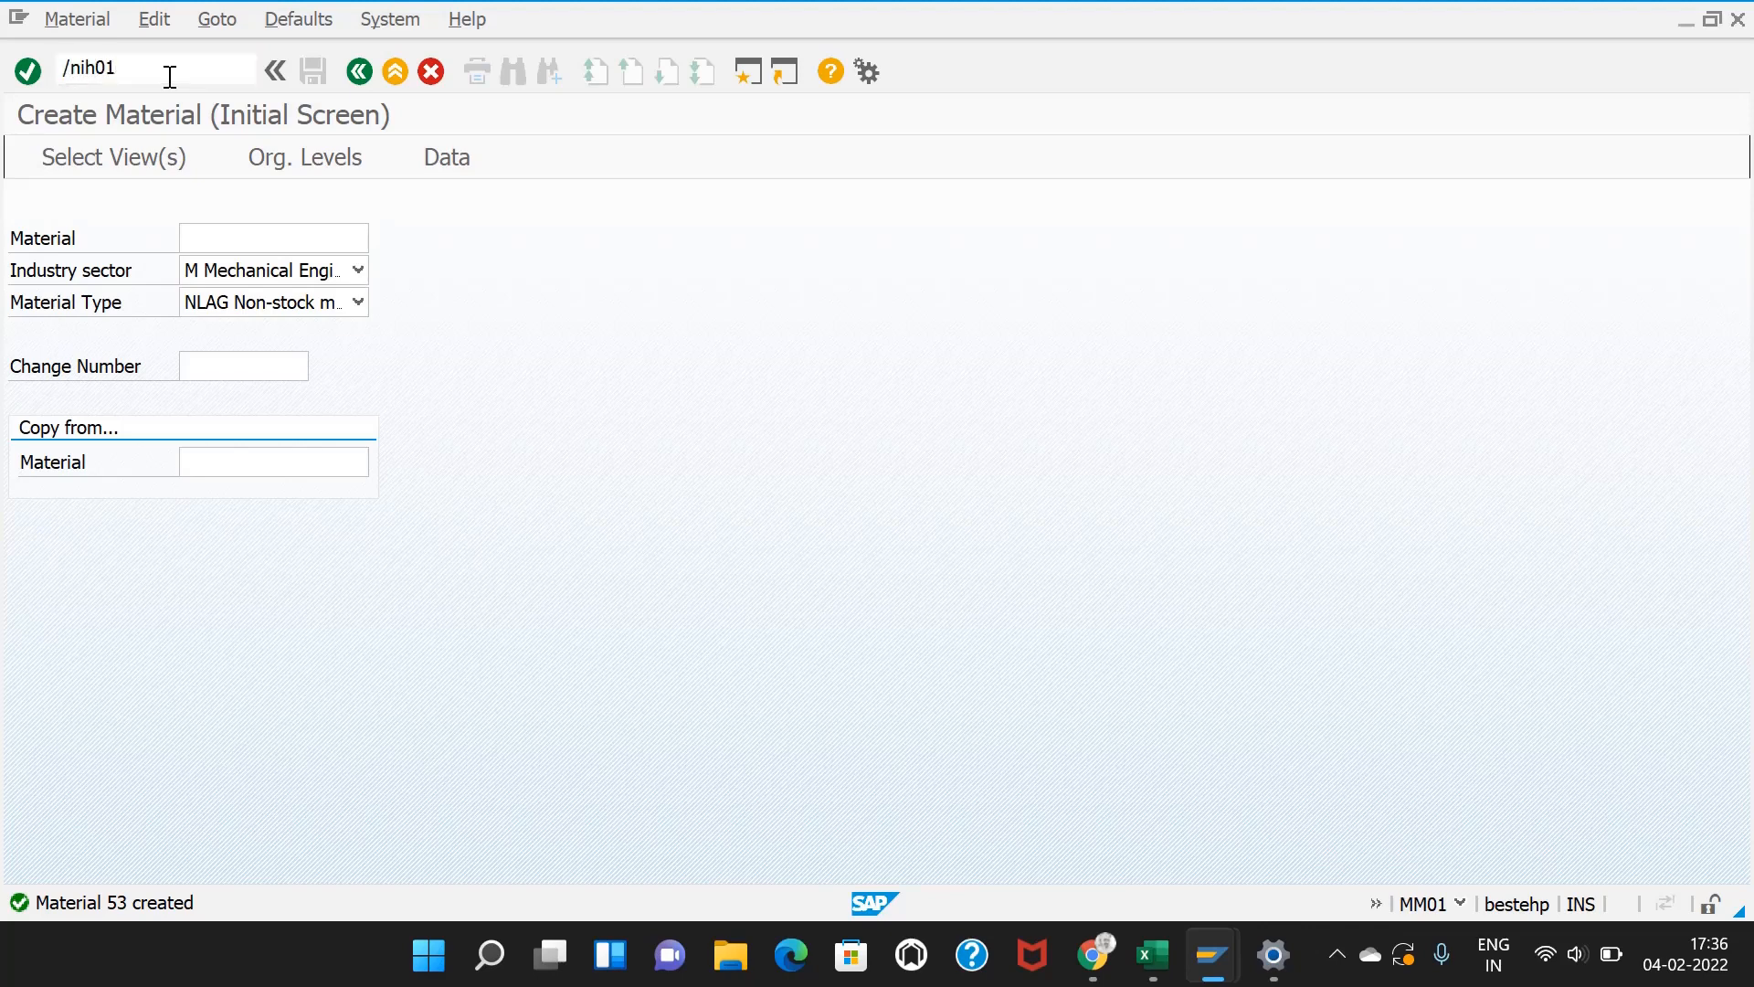
key(Return)
Step: Display the fully expanded structure of functional location AMR1-RMH, including installed equipment and equipment hierarchy
text(AMR1-RMH)
click(37, 430)
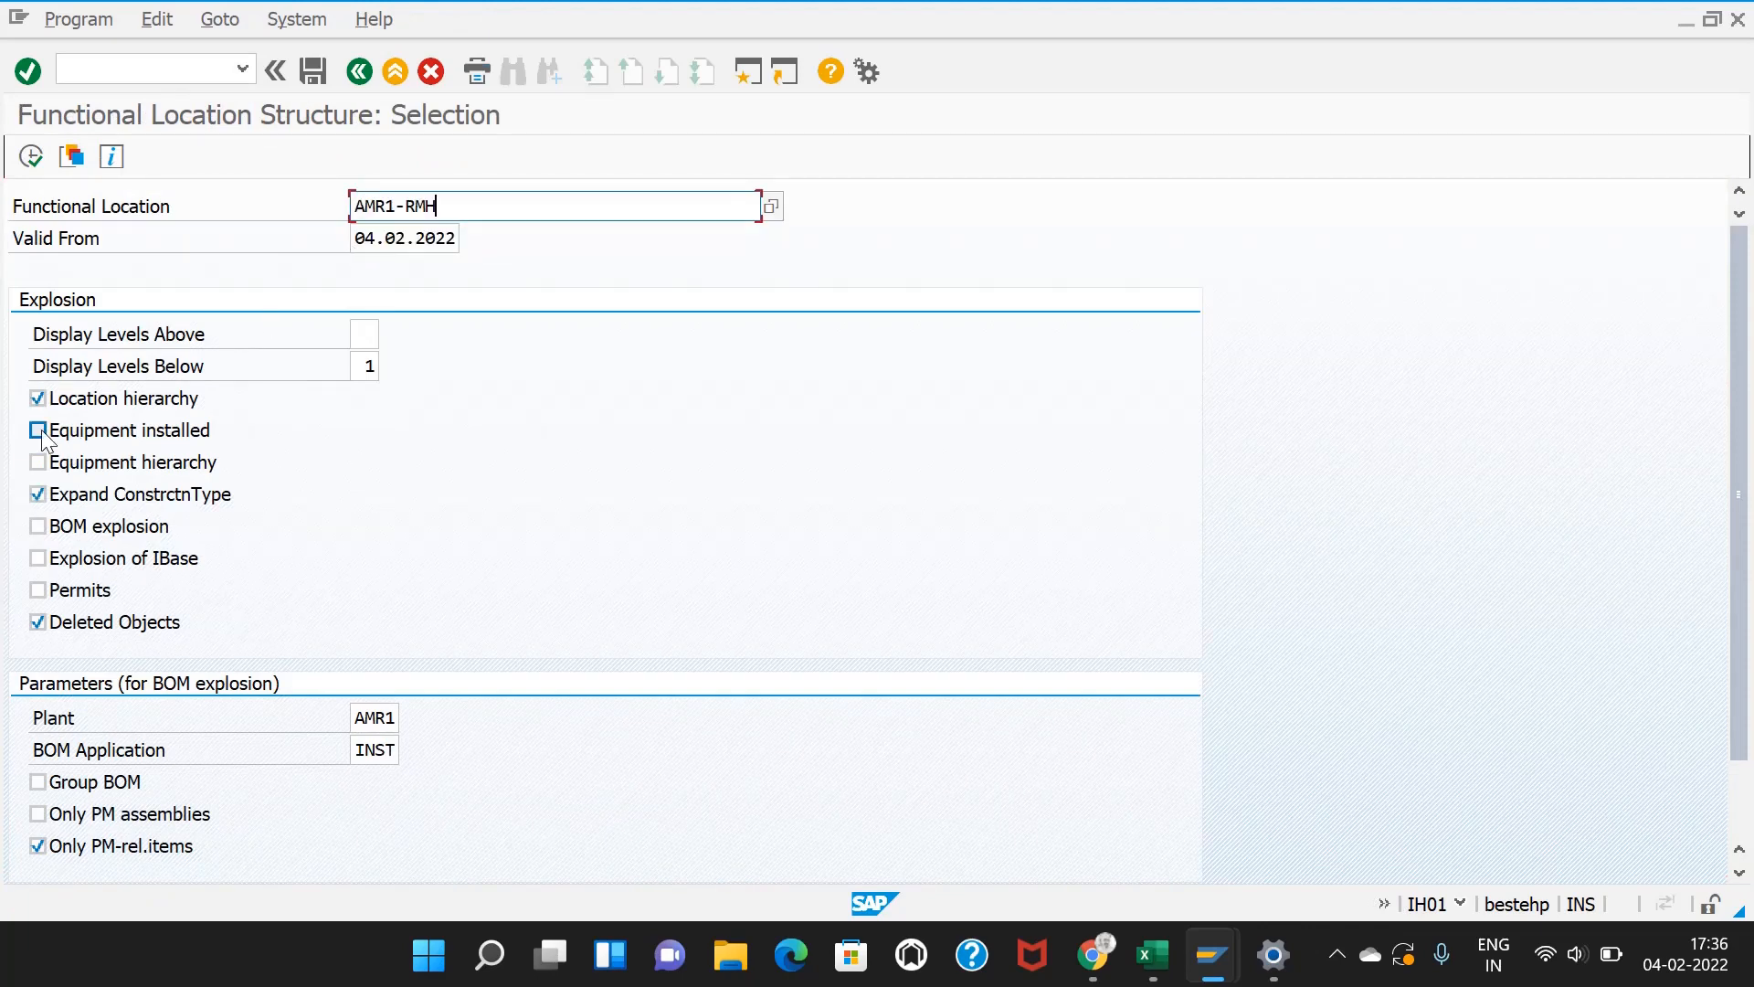
click(38, 462)
click(30, 157)
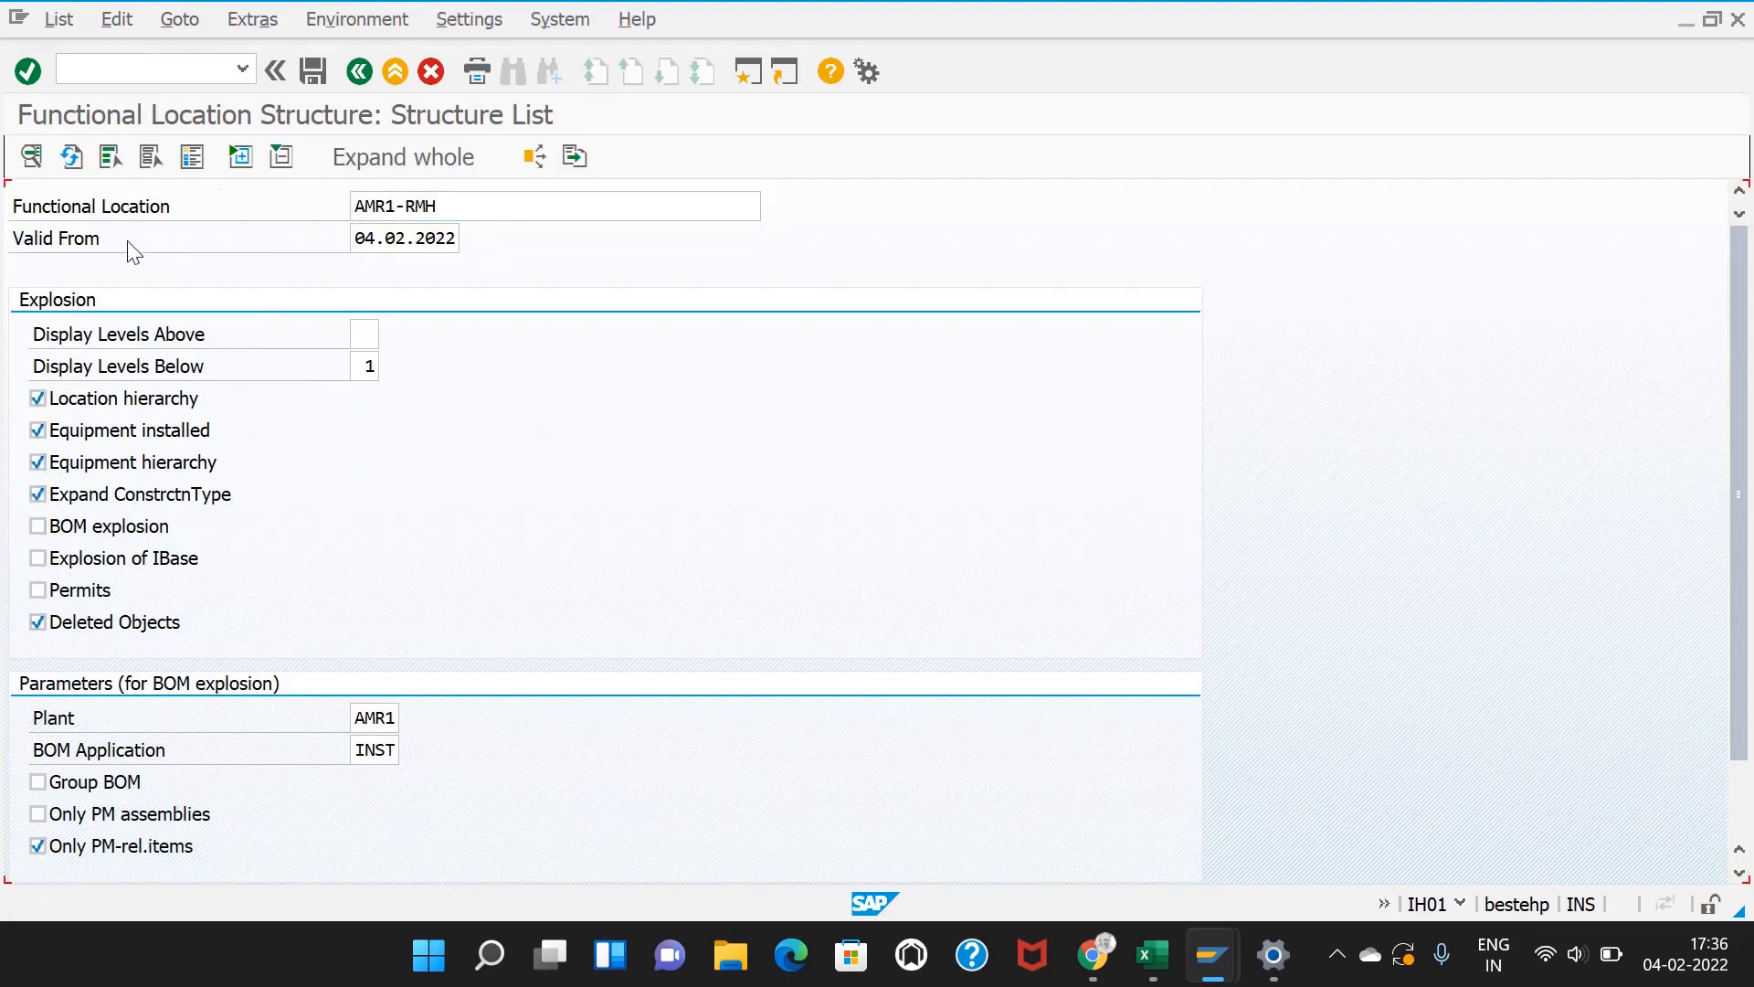
click(357, 157)
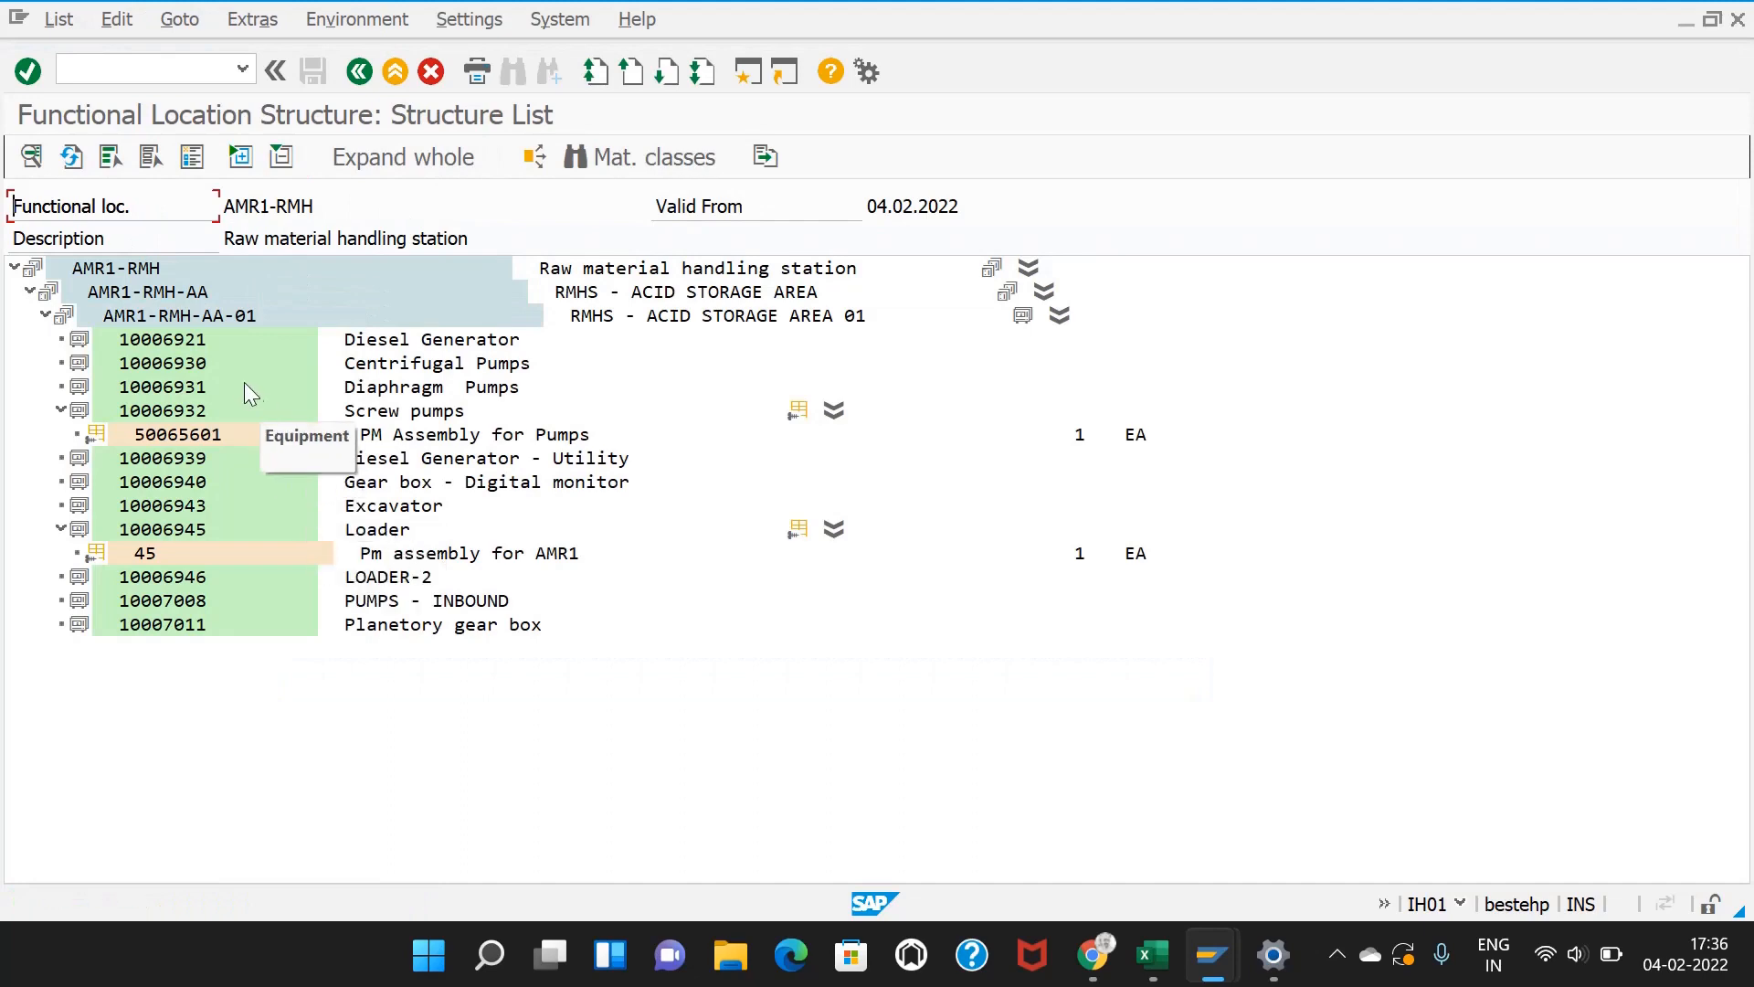
Step: Copy the Centrifugal Pumps equipment number 10006930 from the structure list into cell D22 of the Excel sheet
click(193, 365)
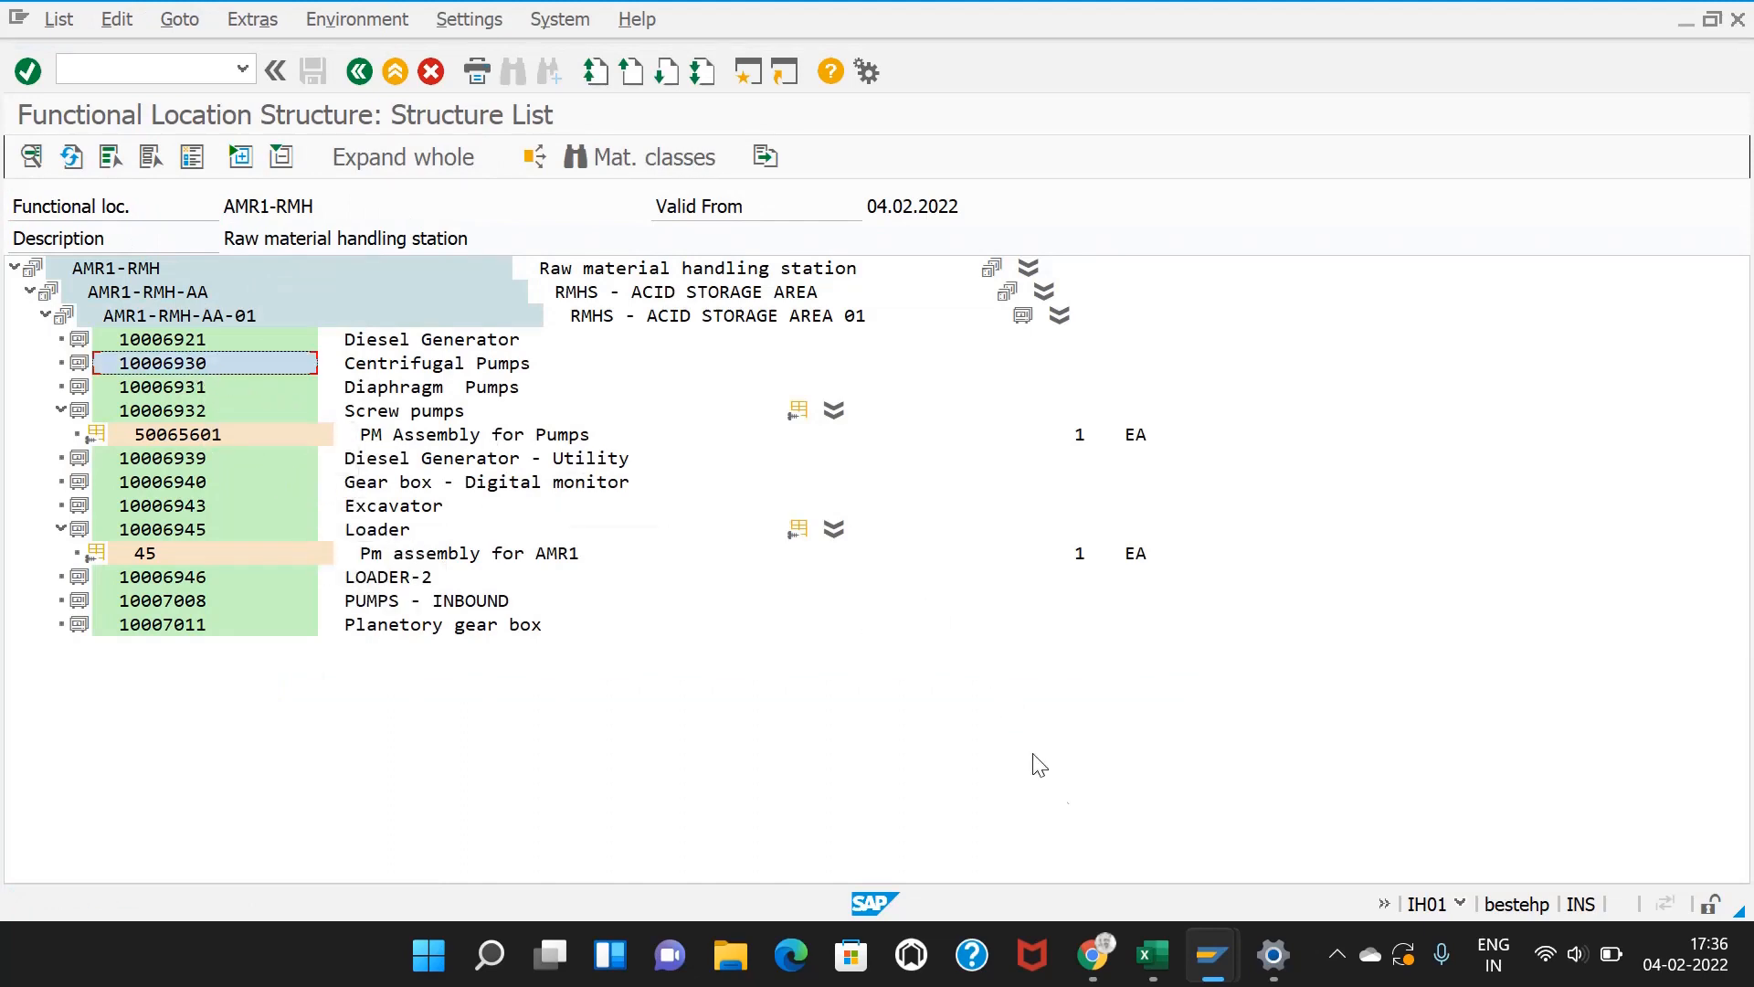
click(1152, 952)
click(466, 685)
text(10006930)
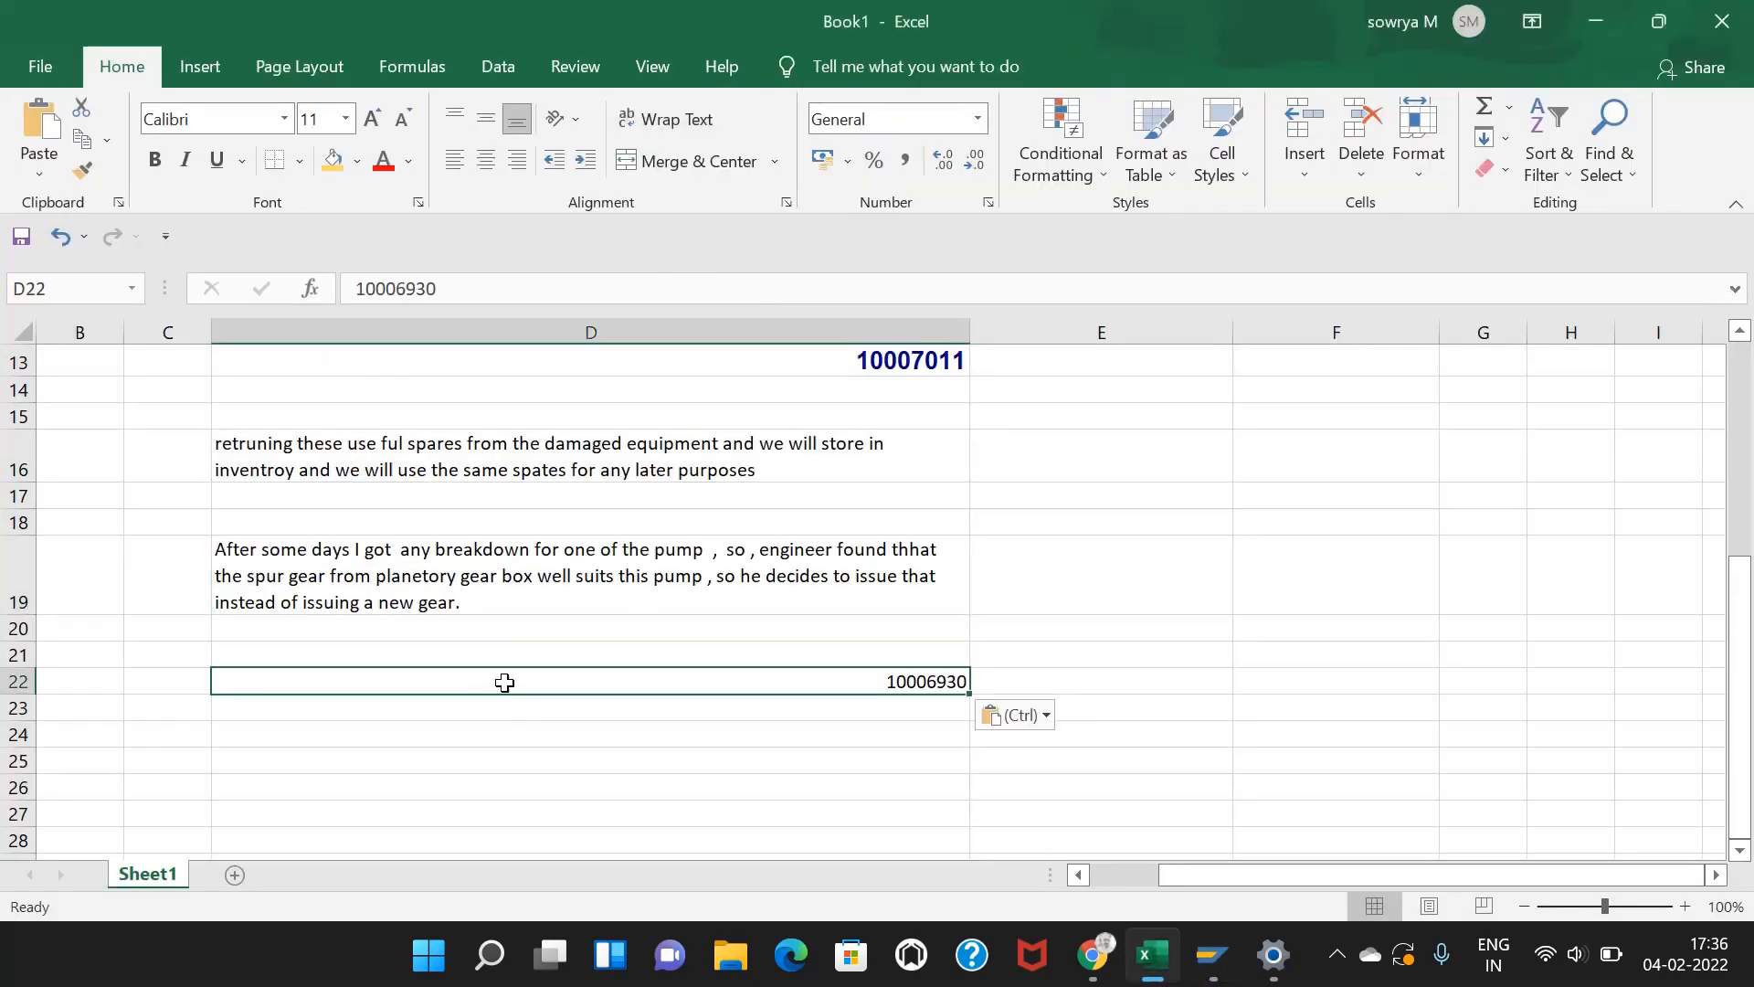
click(824, 730)
click(877, 685)
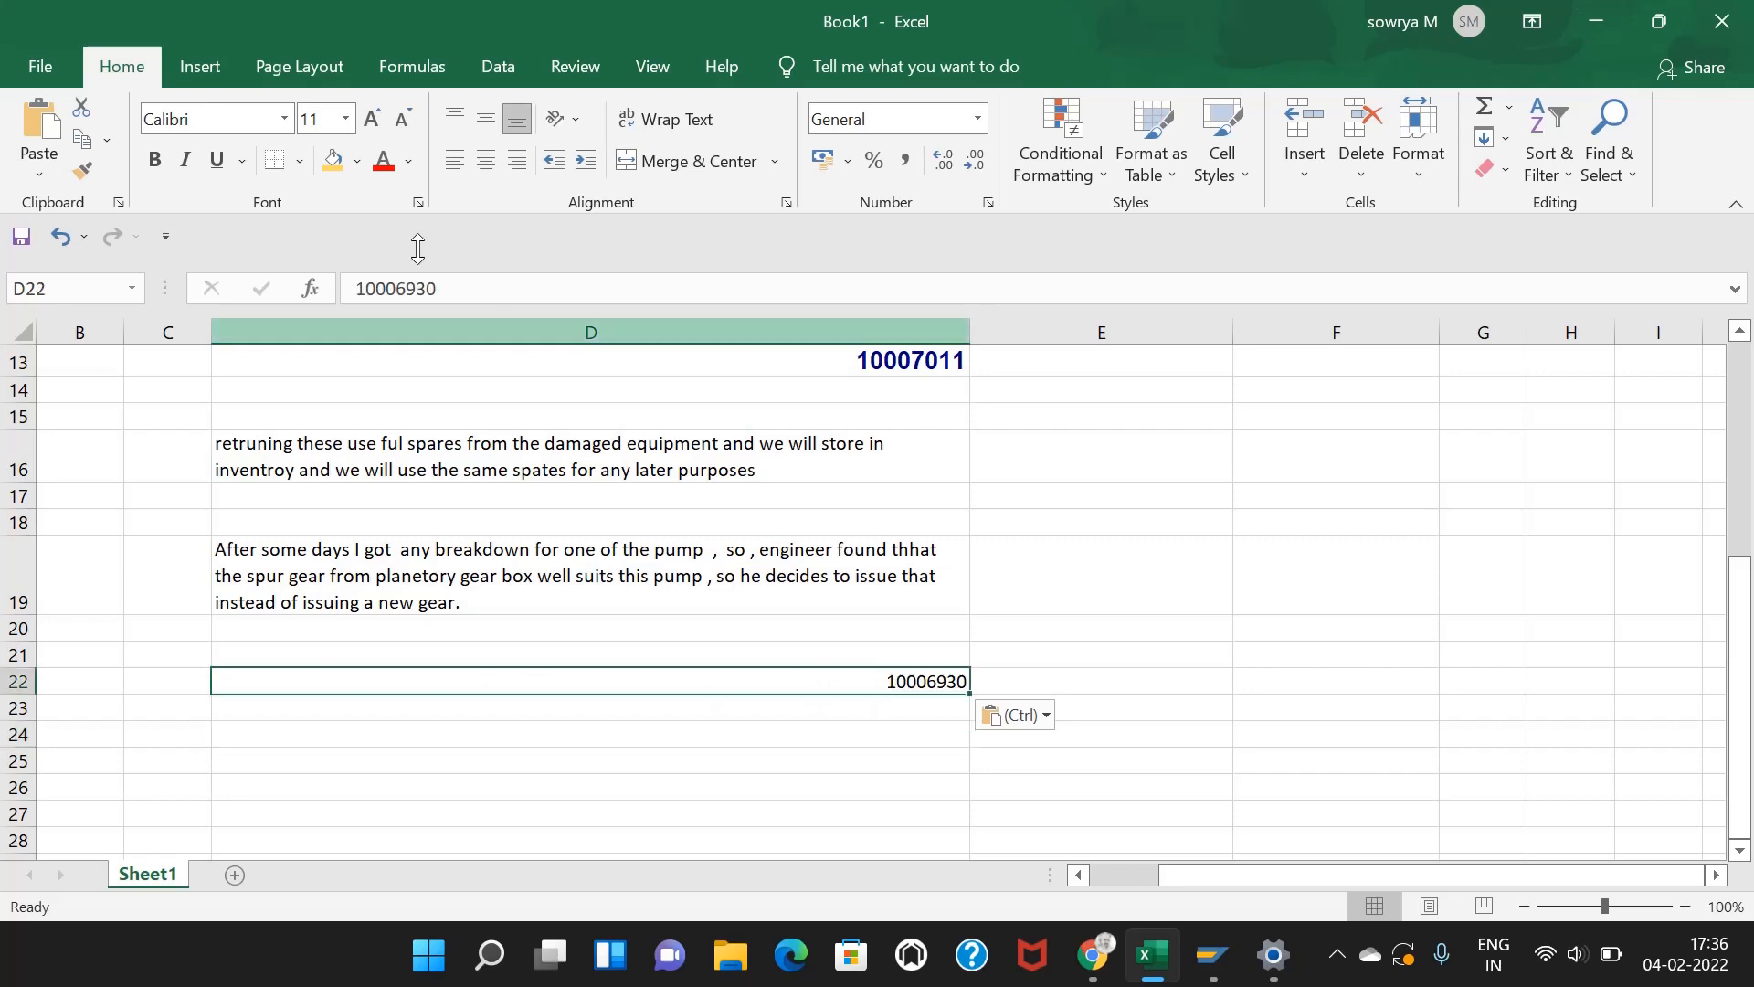
Step: Copy the formatting of equipment number 10007011 in D13 onto cell D22
click(830, 359)
click(81, 171)
click(908, 685)
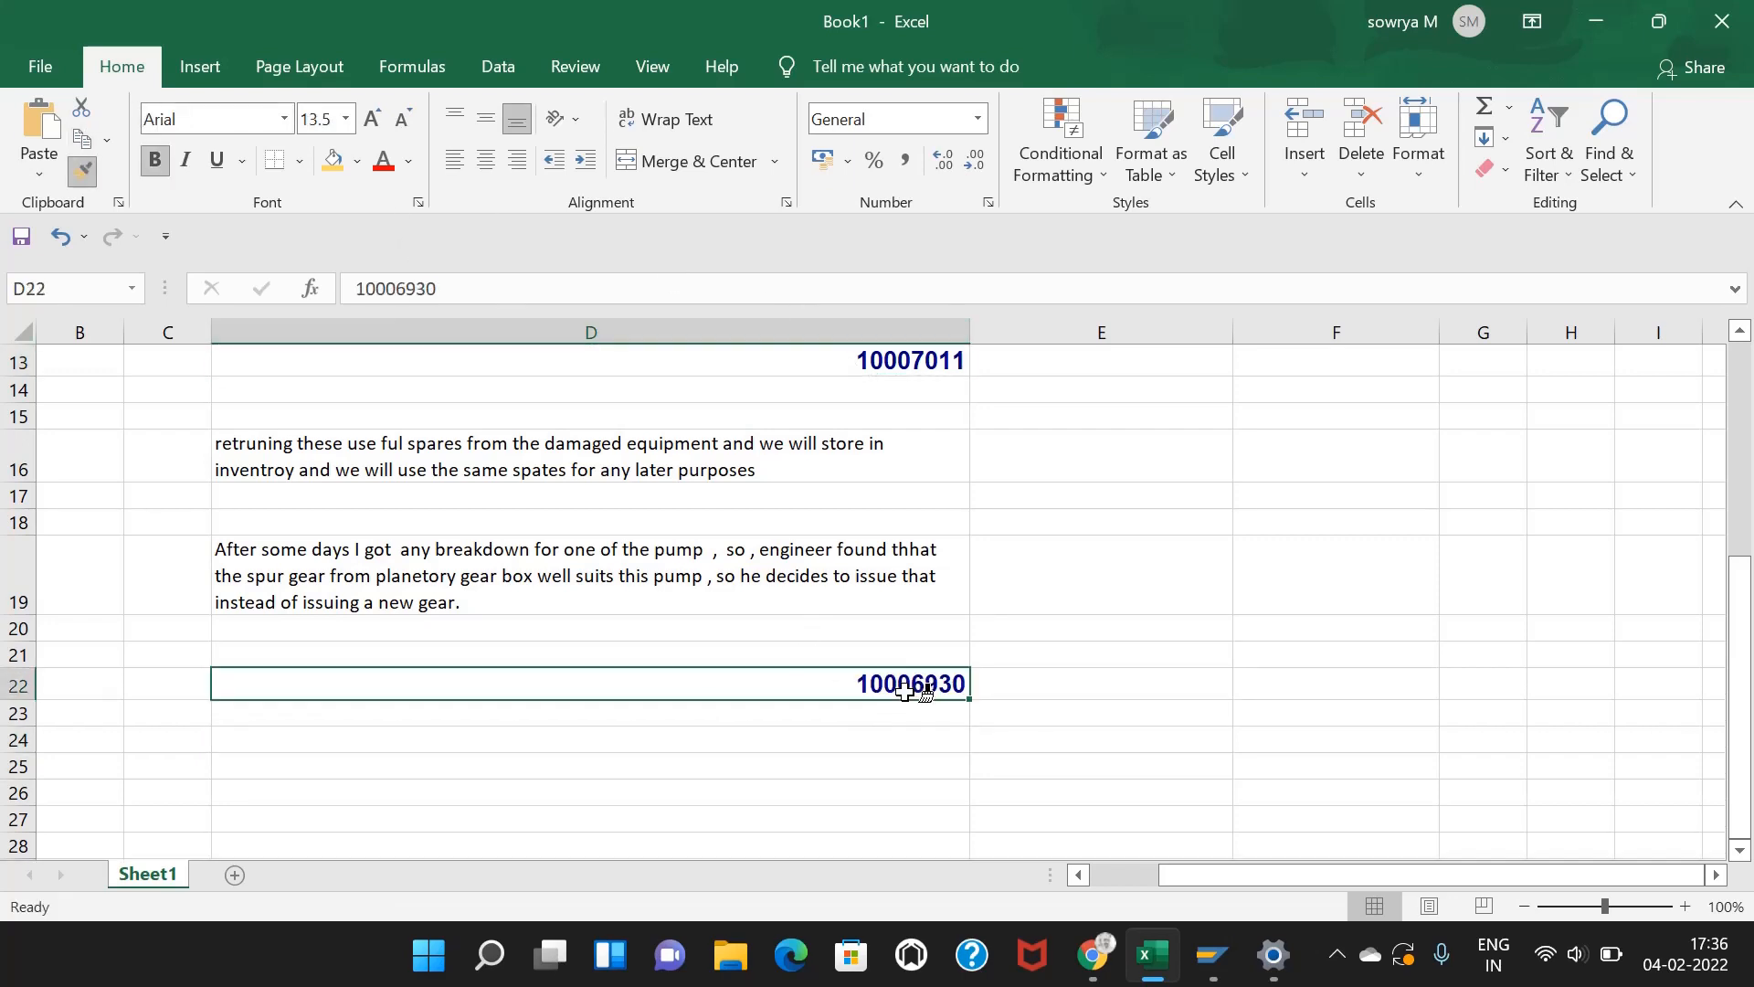
click(898, 736)
Step: Copy the equipment number in D22 and start transaction IW31 in the SAP Stock Overview session
click(907, 685)
key(ctrl+c)
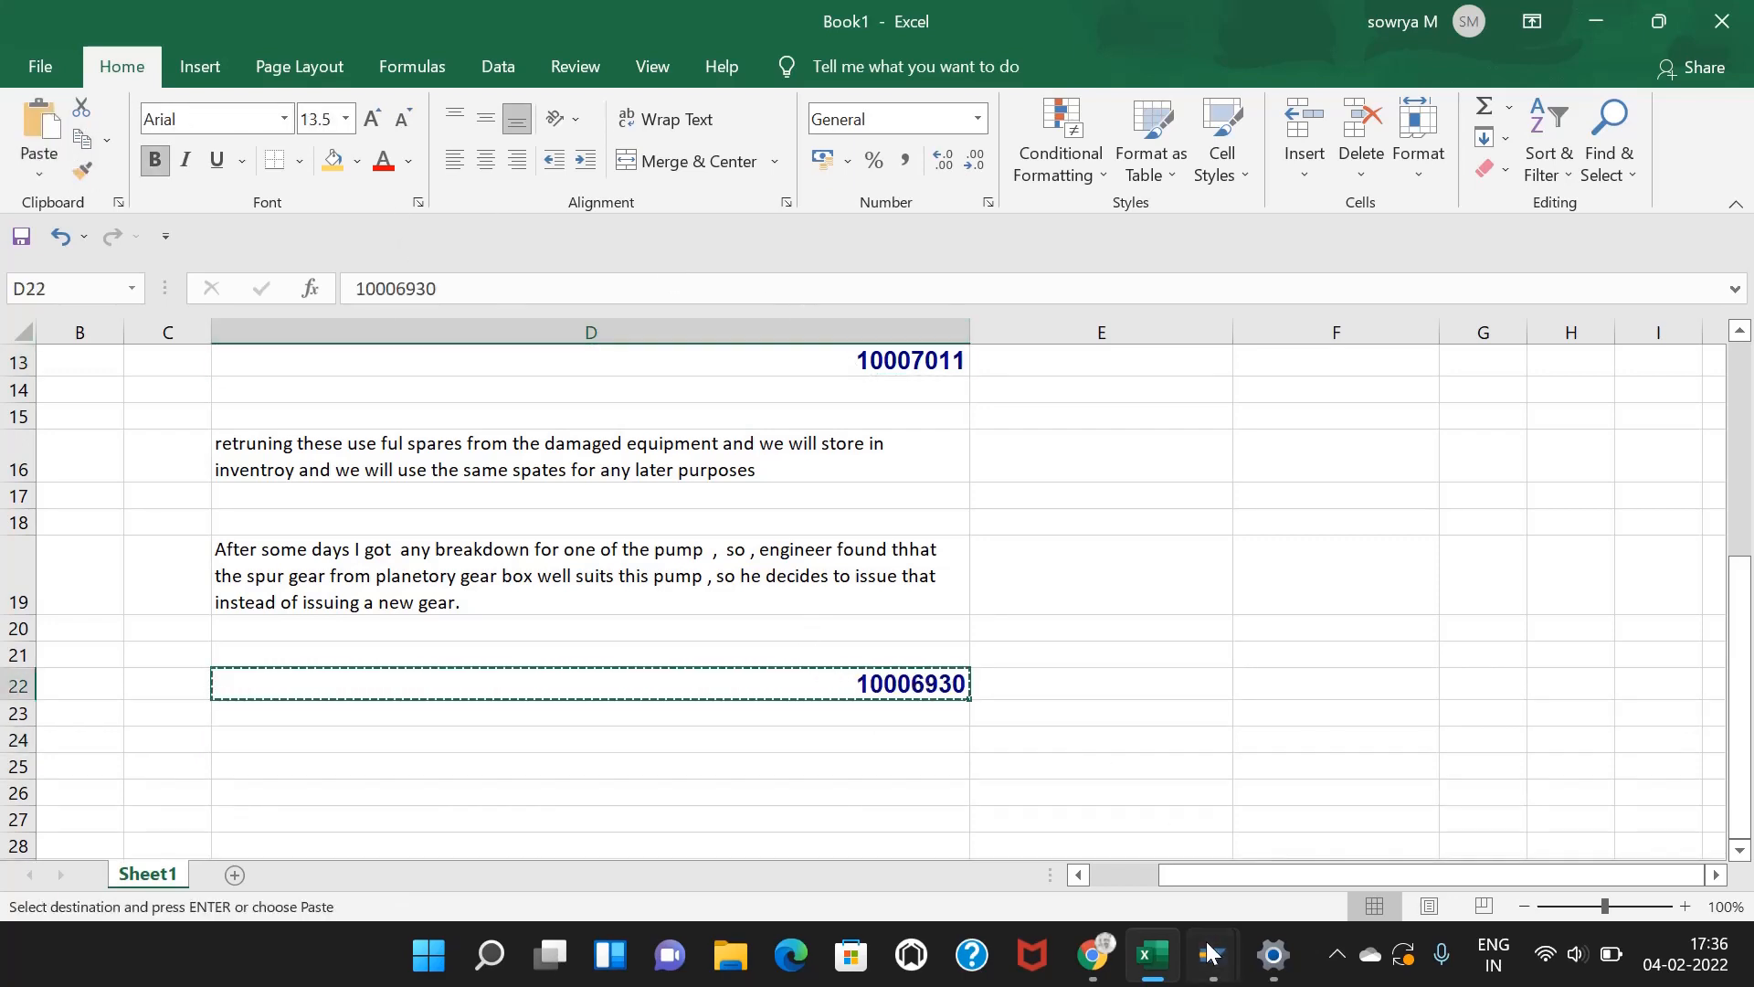
mouse_move(1213, 954)
click(1132, 823)
click(133, 65)
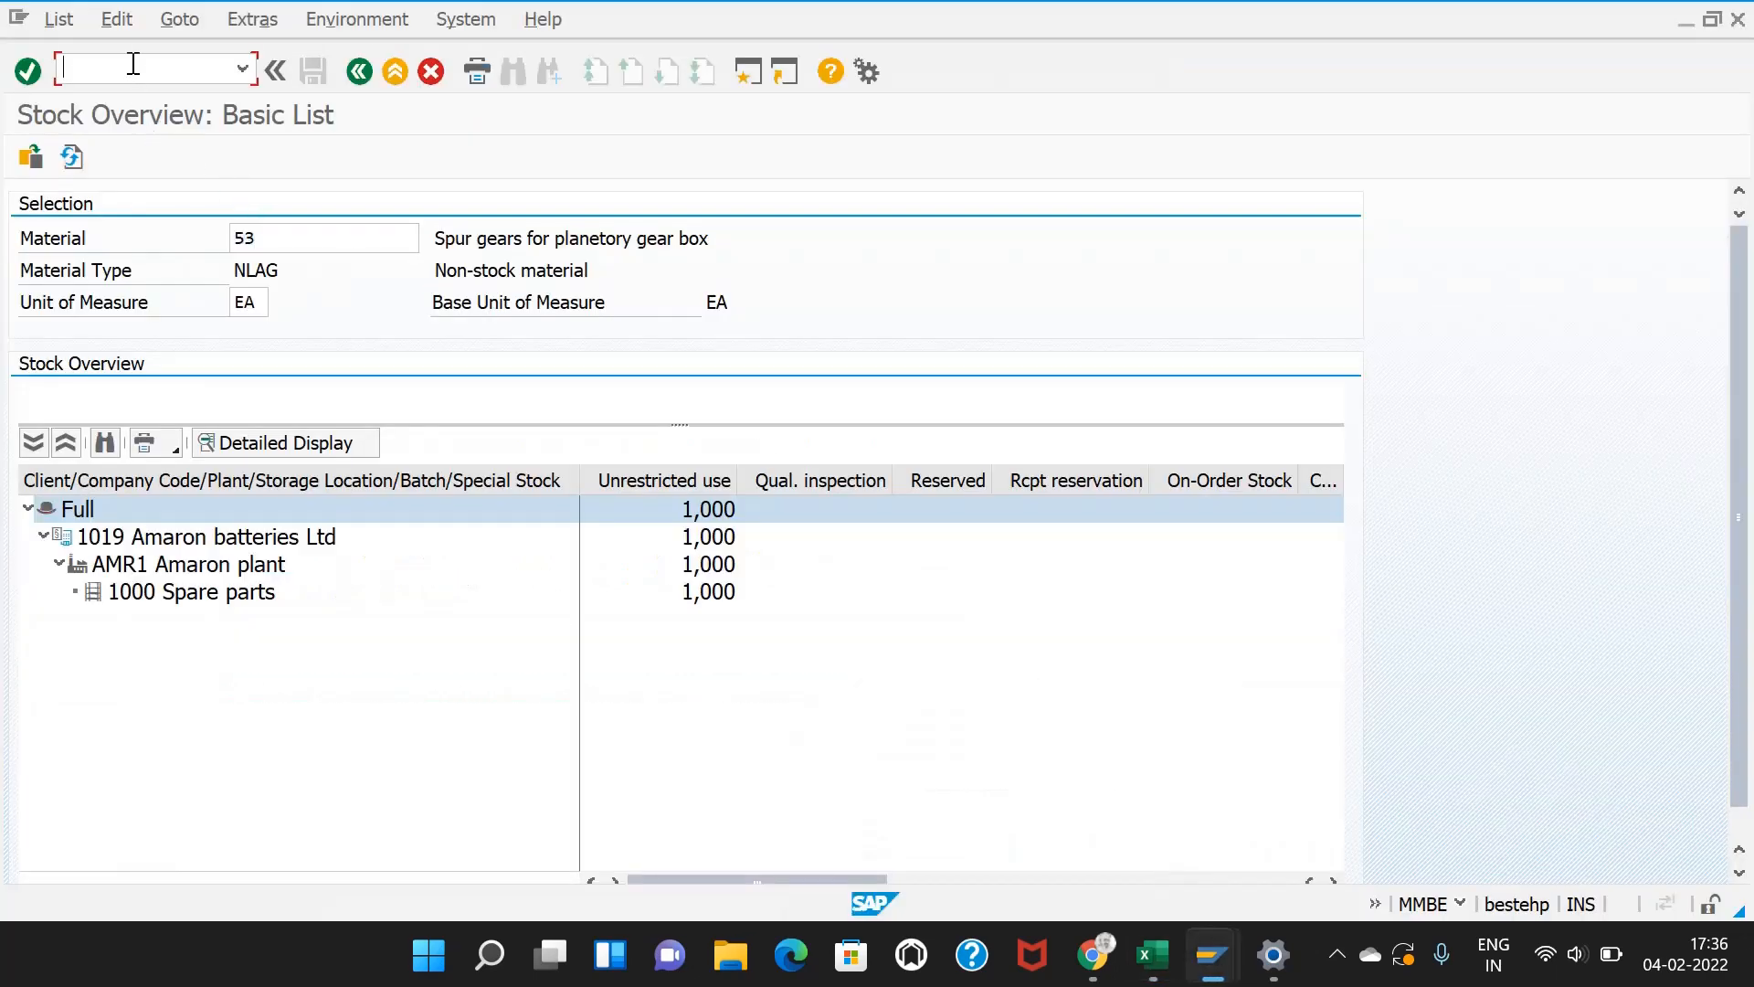
text(/NIW31)
key(Return)
Step: Create a PM01 maintenance order with priority 2 High, functional location AMR1-RMH-AA-01 and equipment 10006930, and continue to its header
click(178, 302)
click(166, 331)
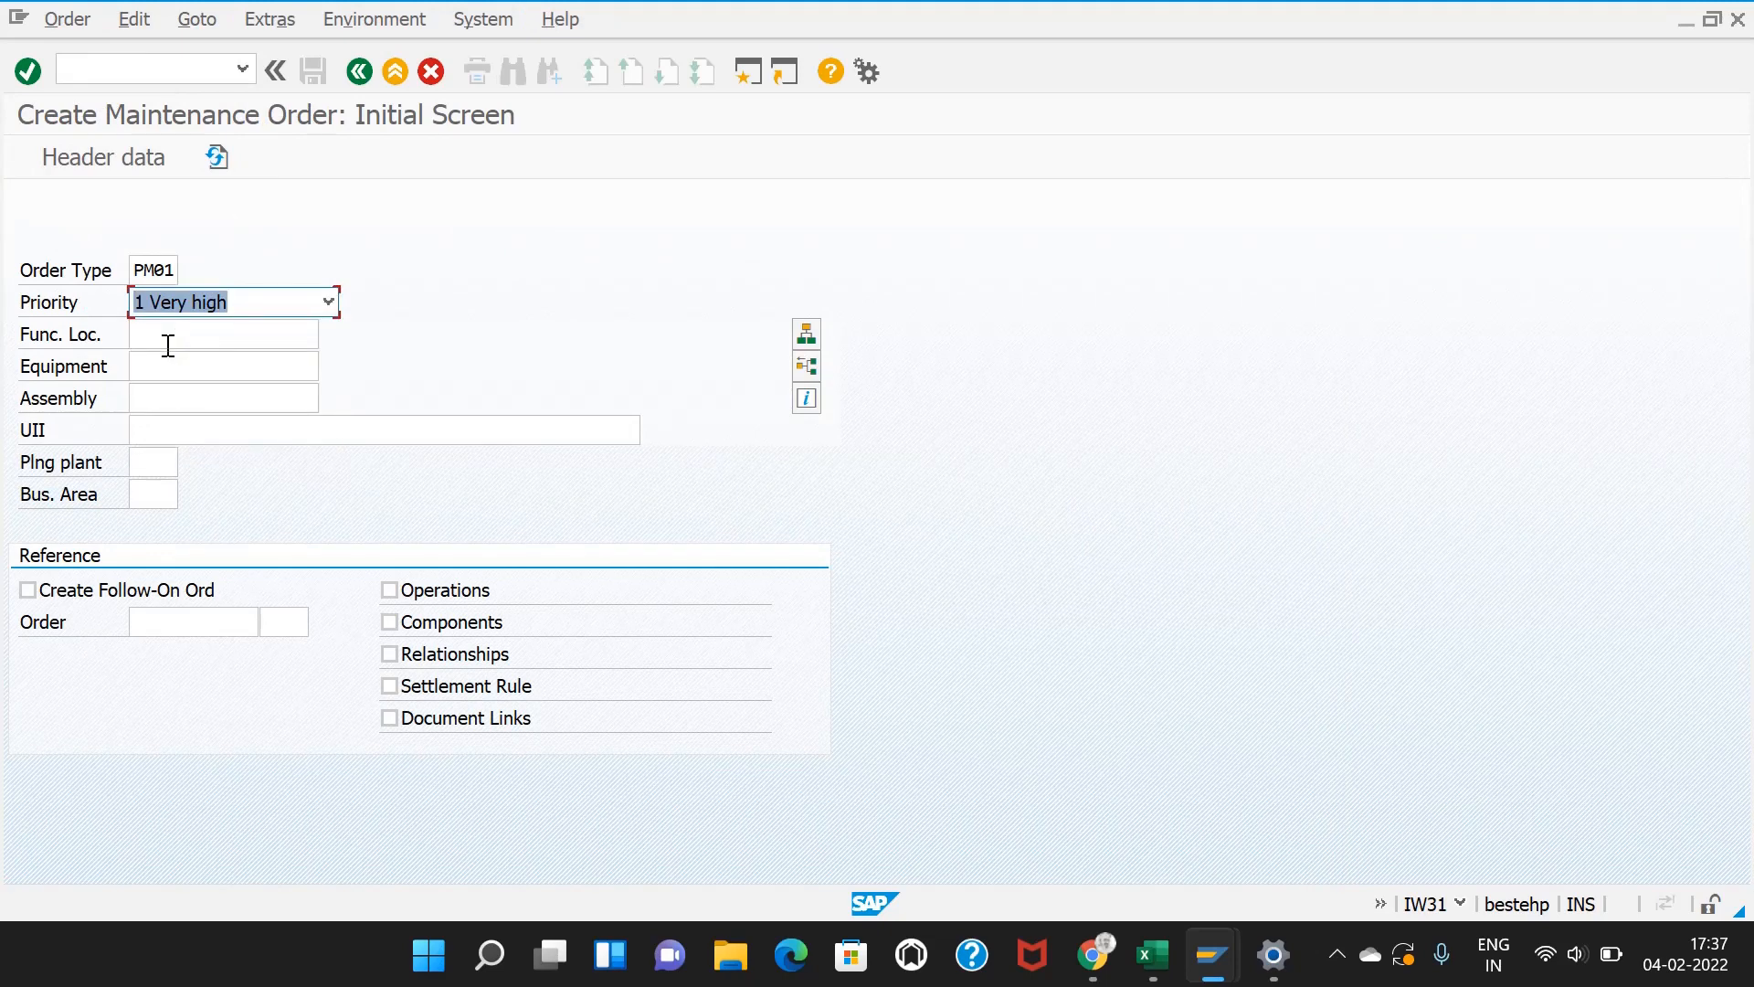
click(229, 311)
click(184, 360)
click(195, 343)
key(ctrl+v)
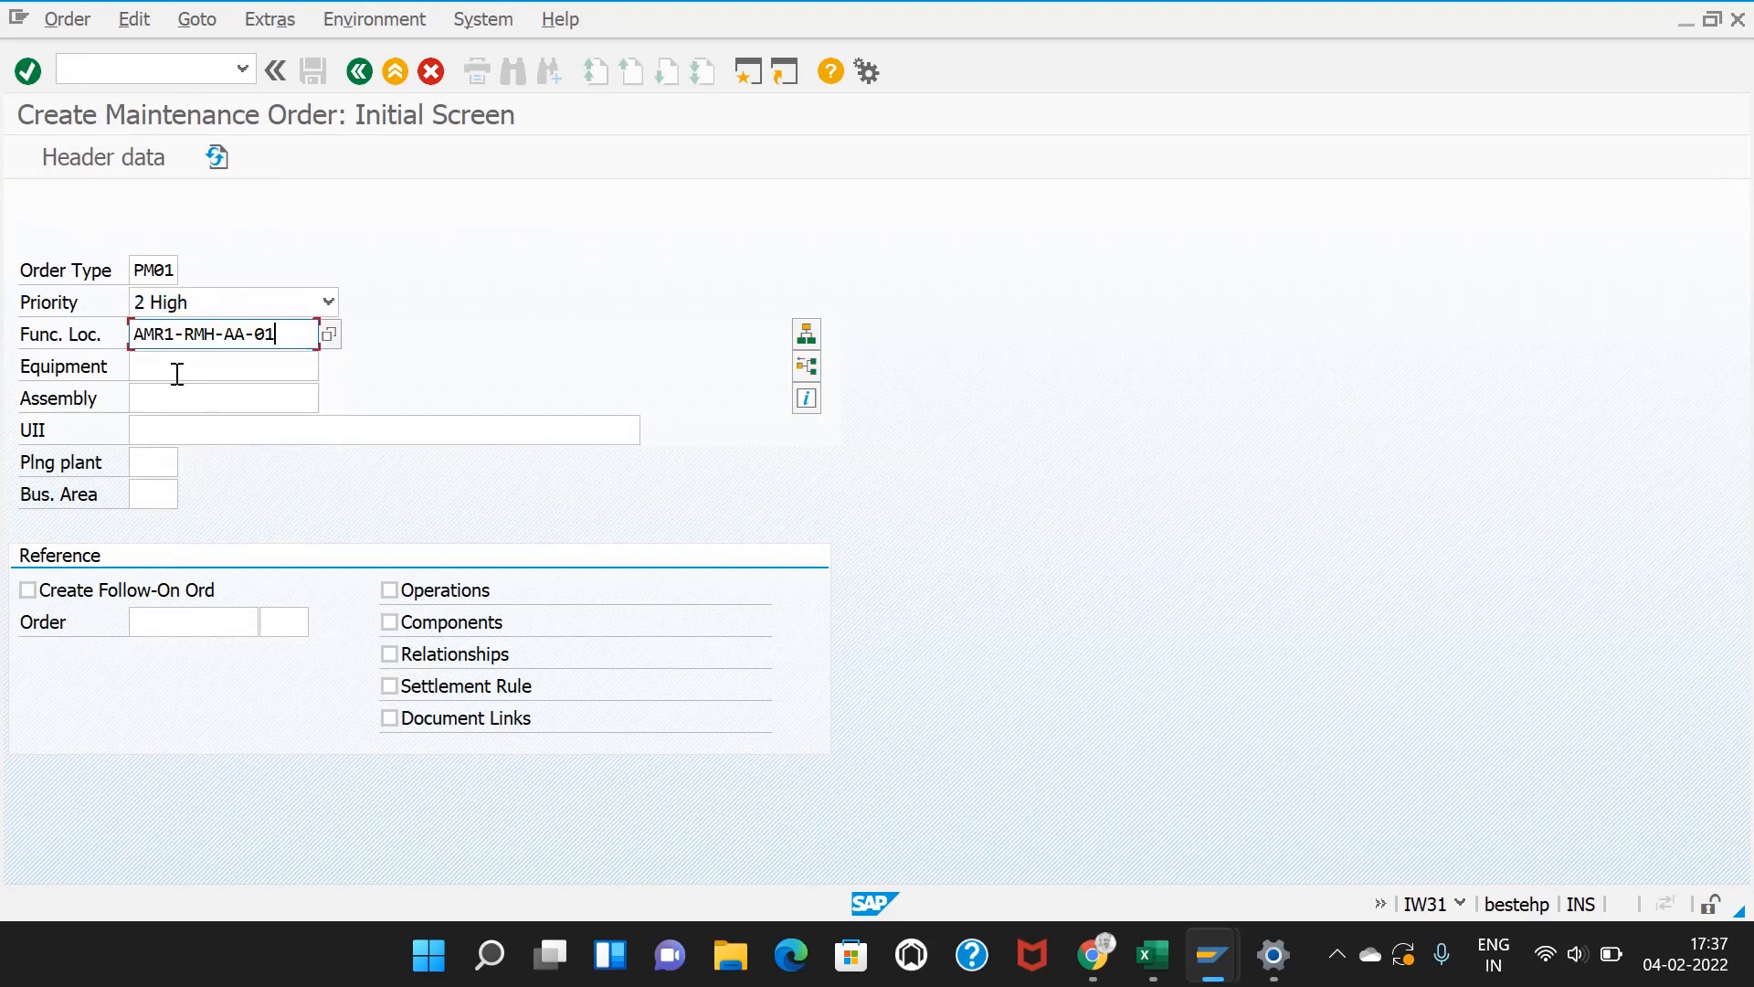
click(177, 370)
key(ctrl+v)
click(168, 394)
click(159, 466)
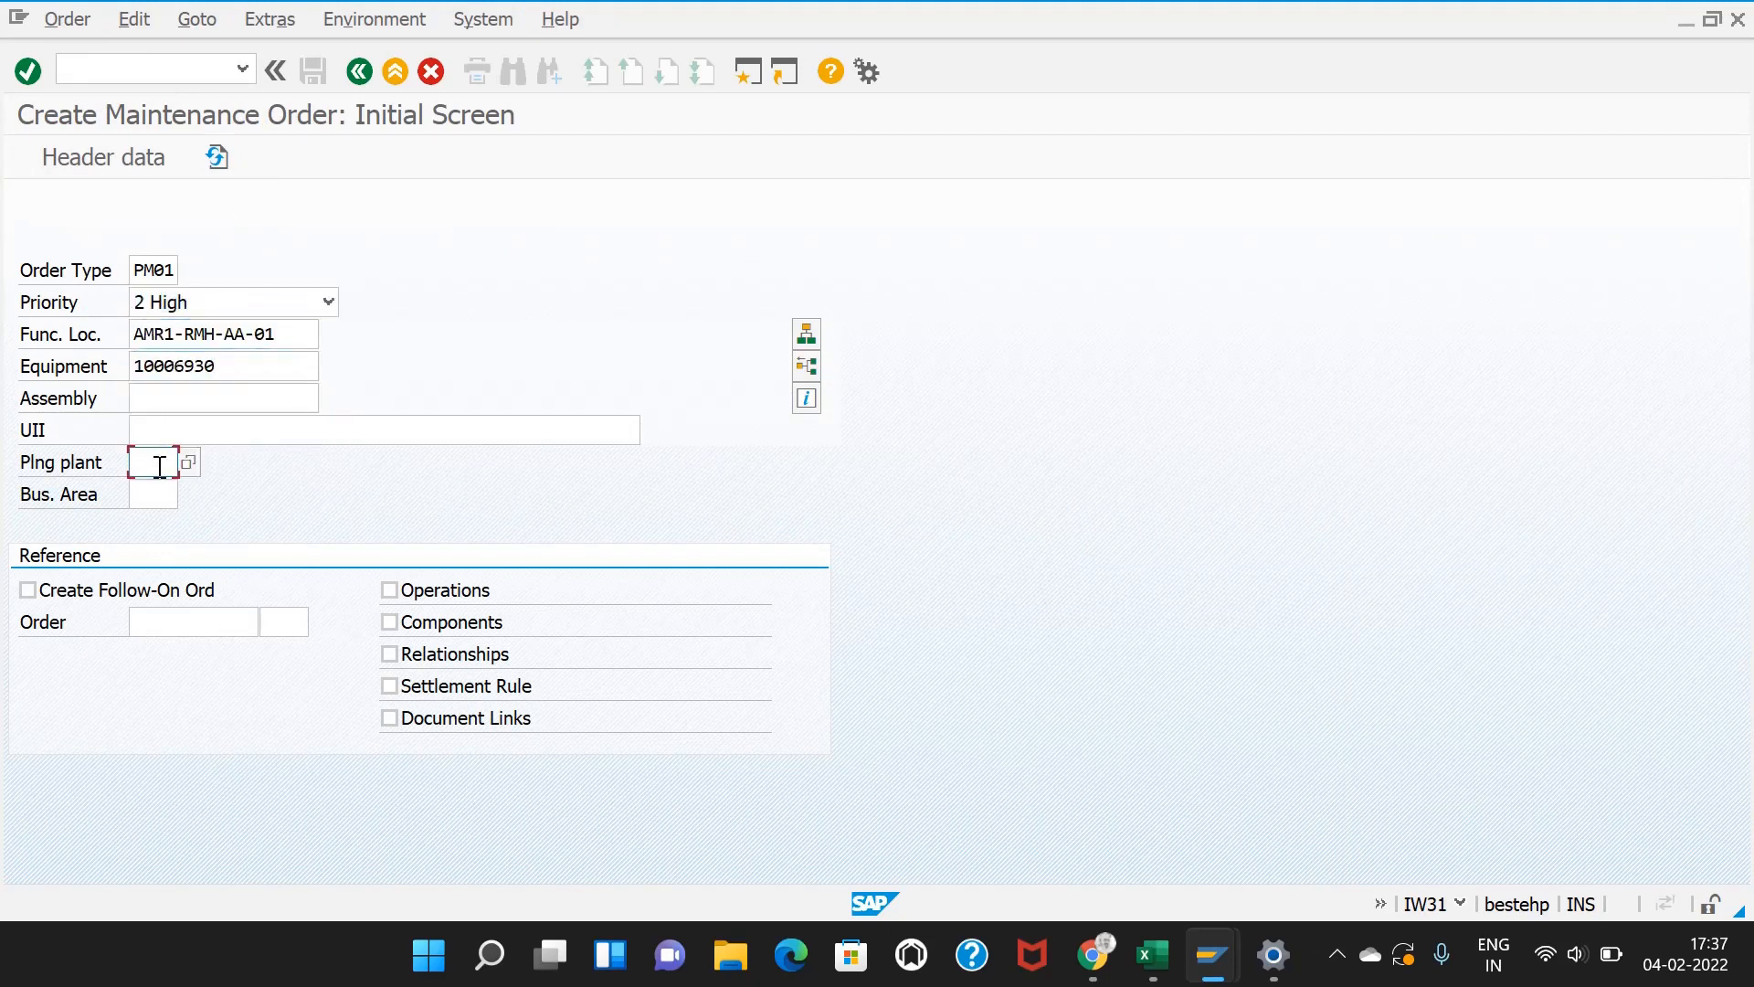
key(Return)
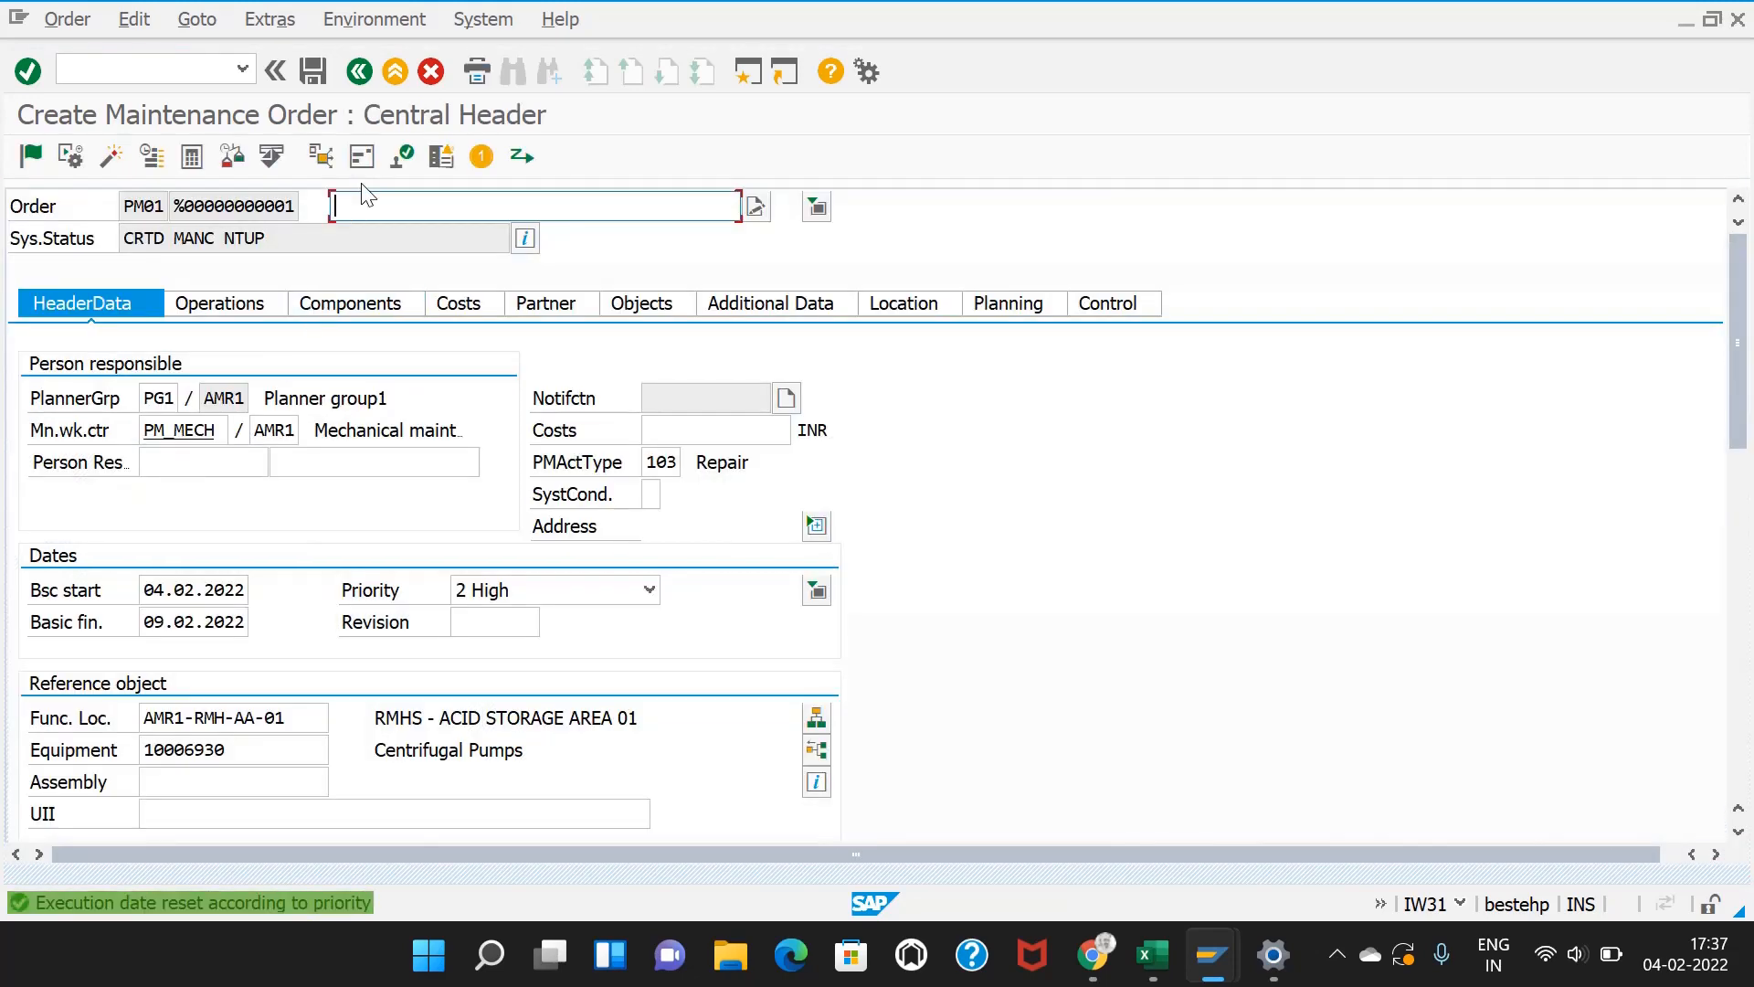
Step: Enter "Trouble shooting of centrifugal pumps" as the maintenance order's short description
click(365, 207)
click(518, 212)
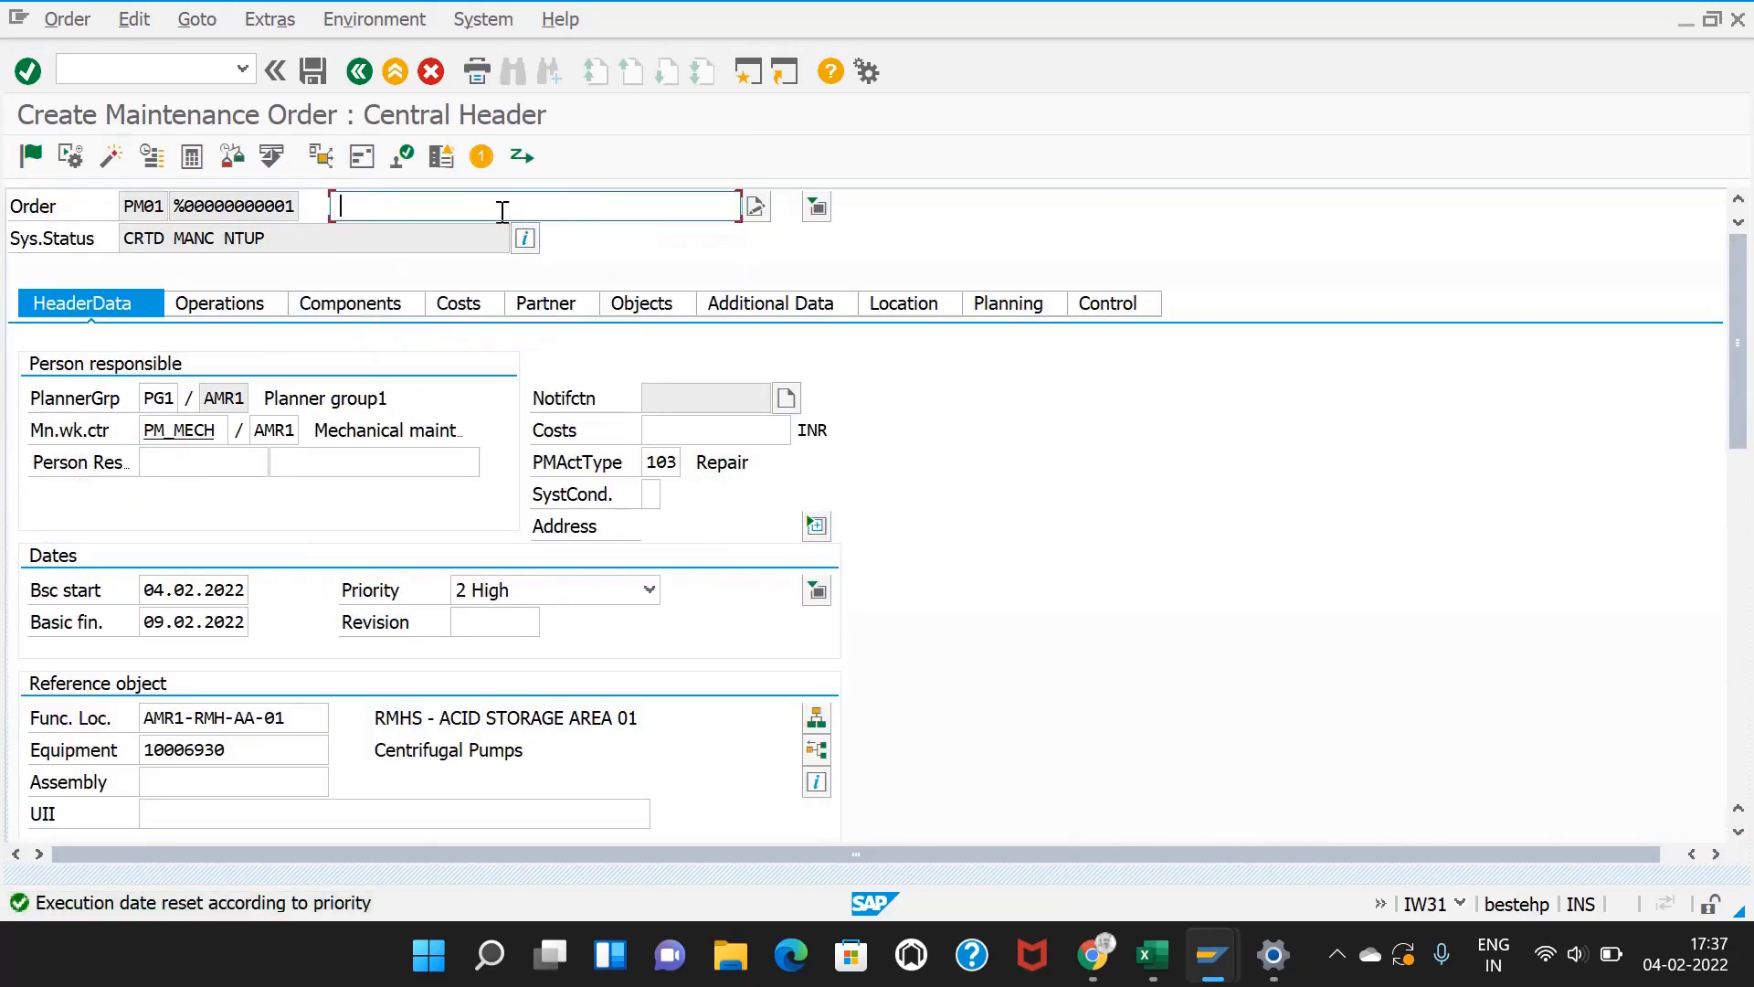
text(Trouble shoot)
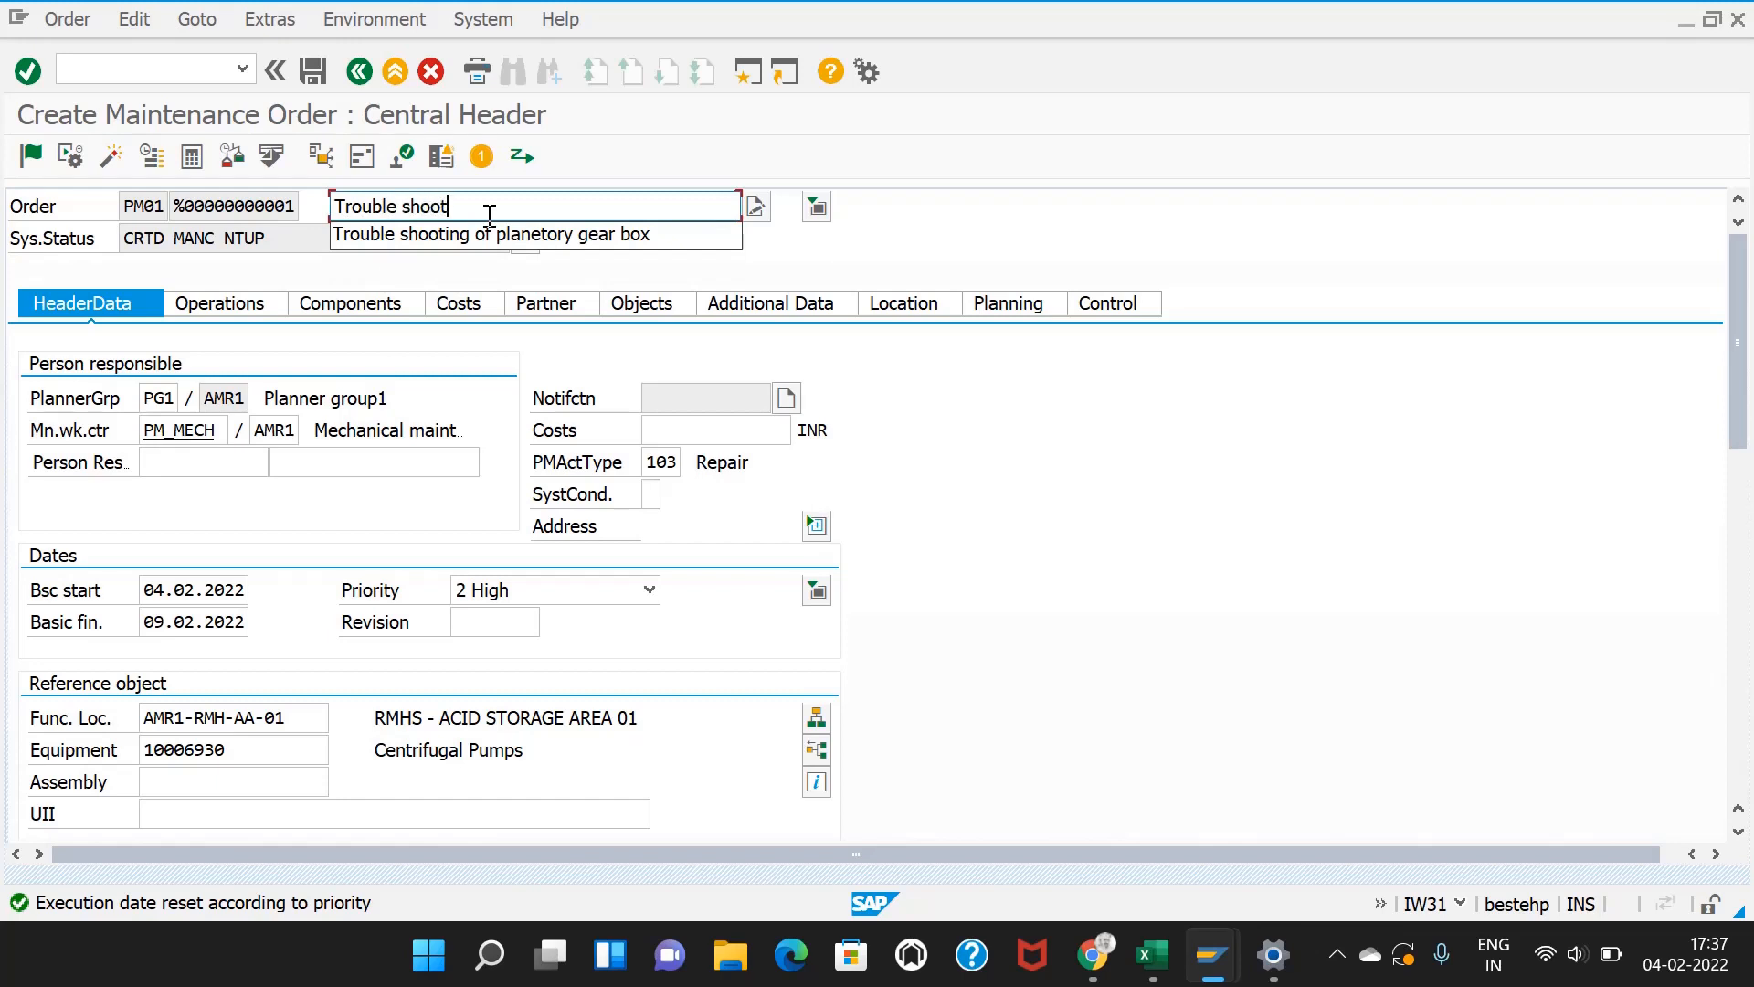
text( centrifugal pumps)
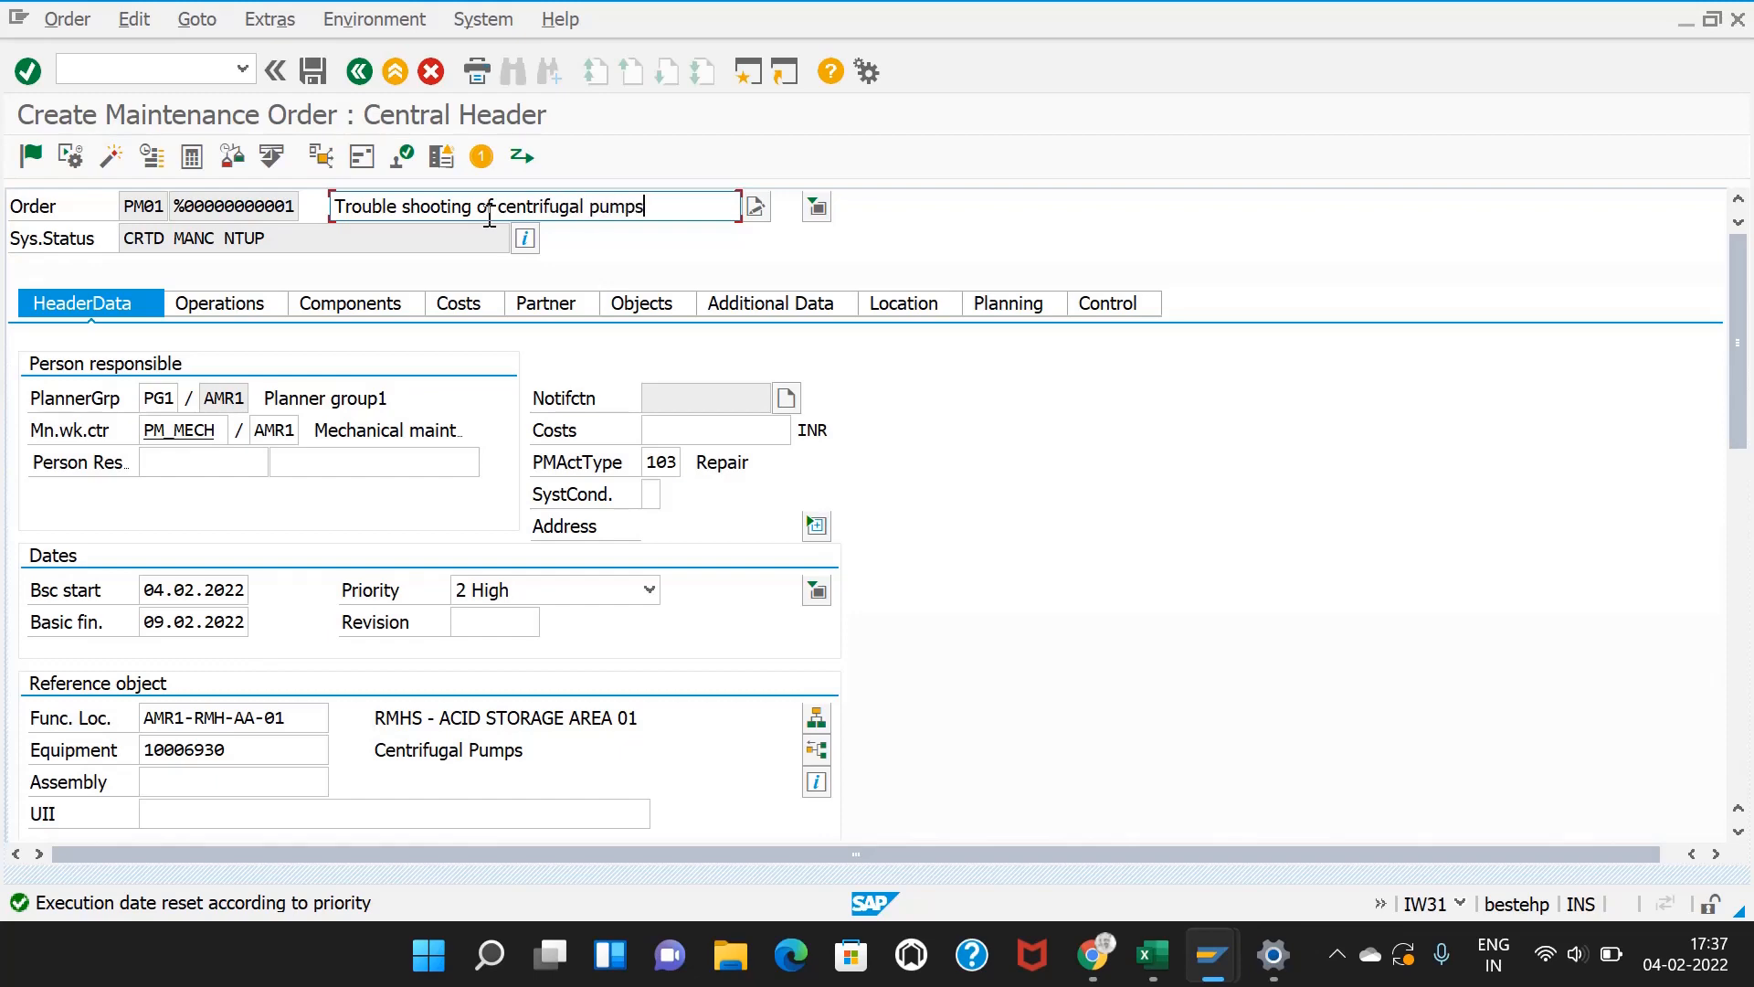
key(Return)
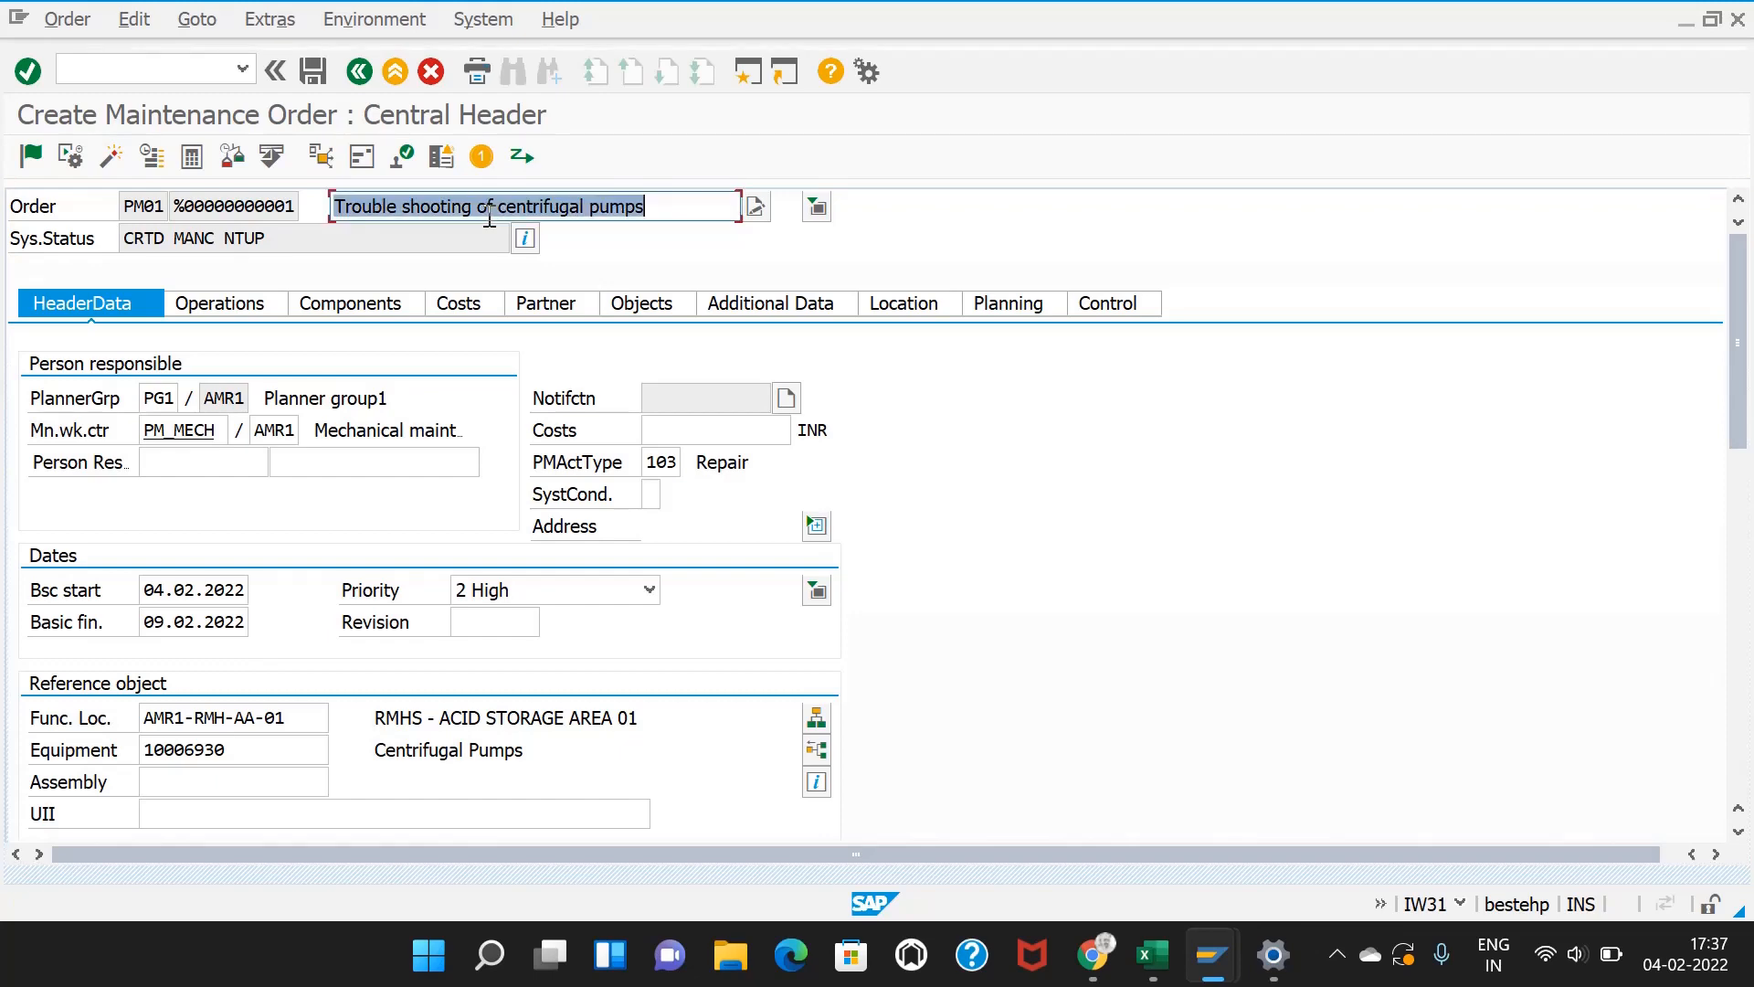
Step: Plan operation 0010 with a duration of 6 HR, a number of 1 and HR as the work unit
click(243, 303)
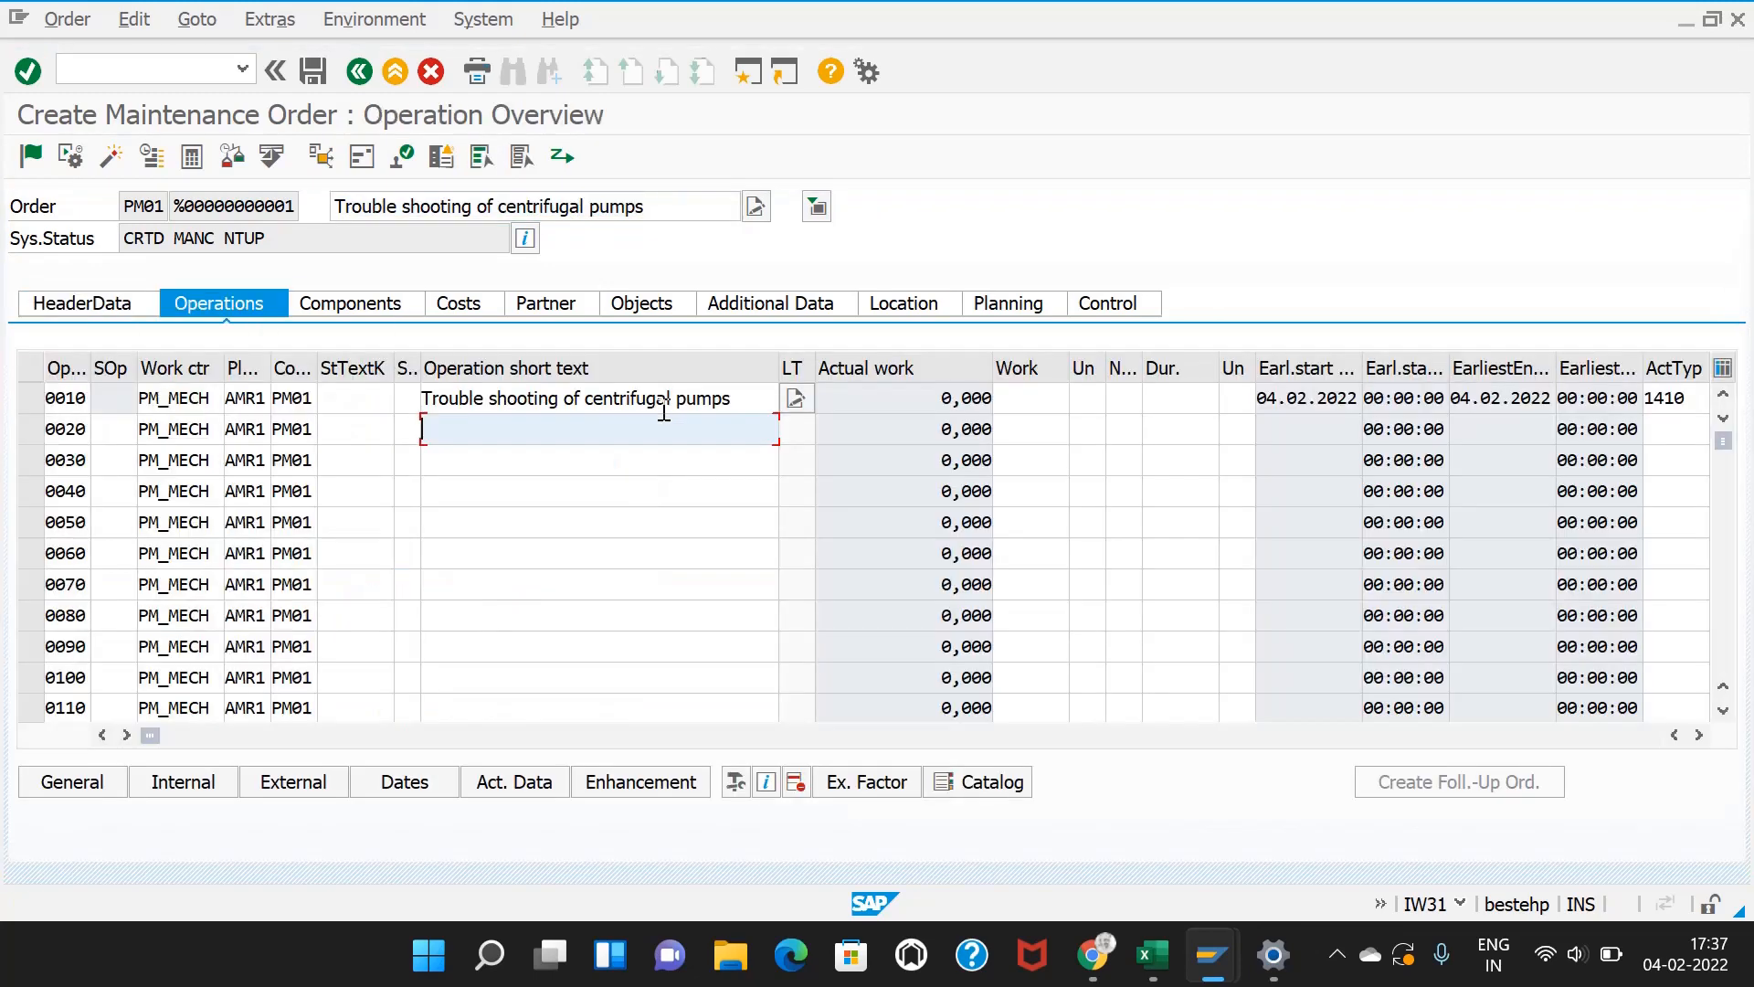
click(1235, 402)
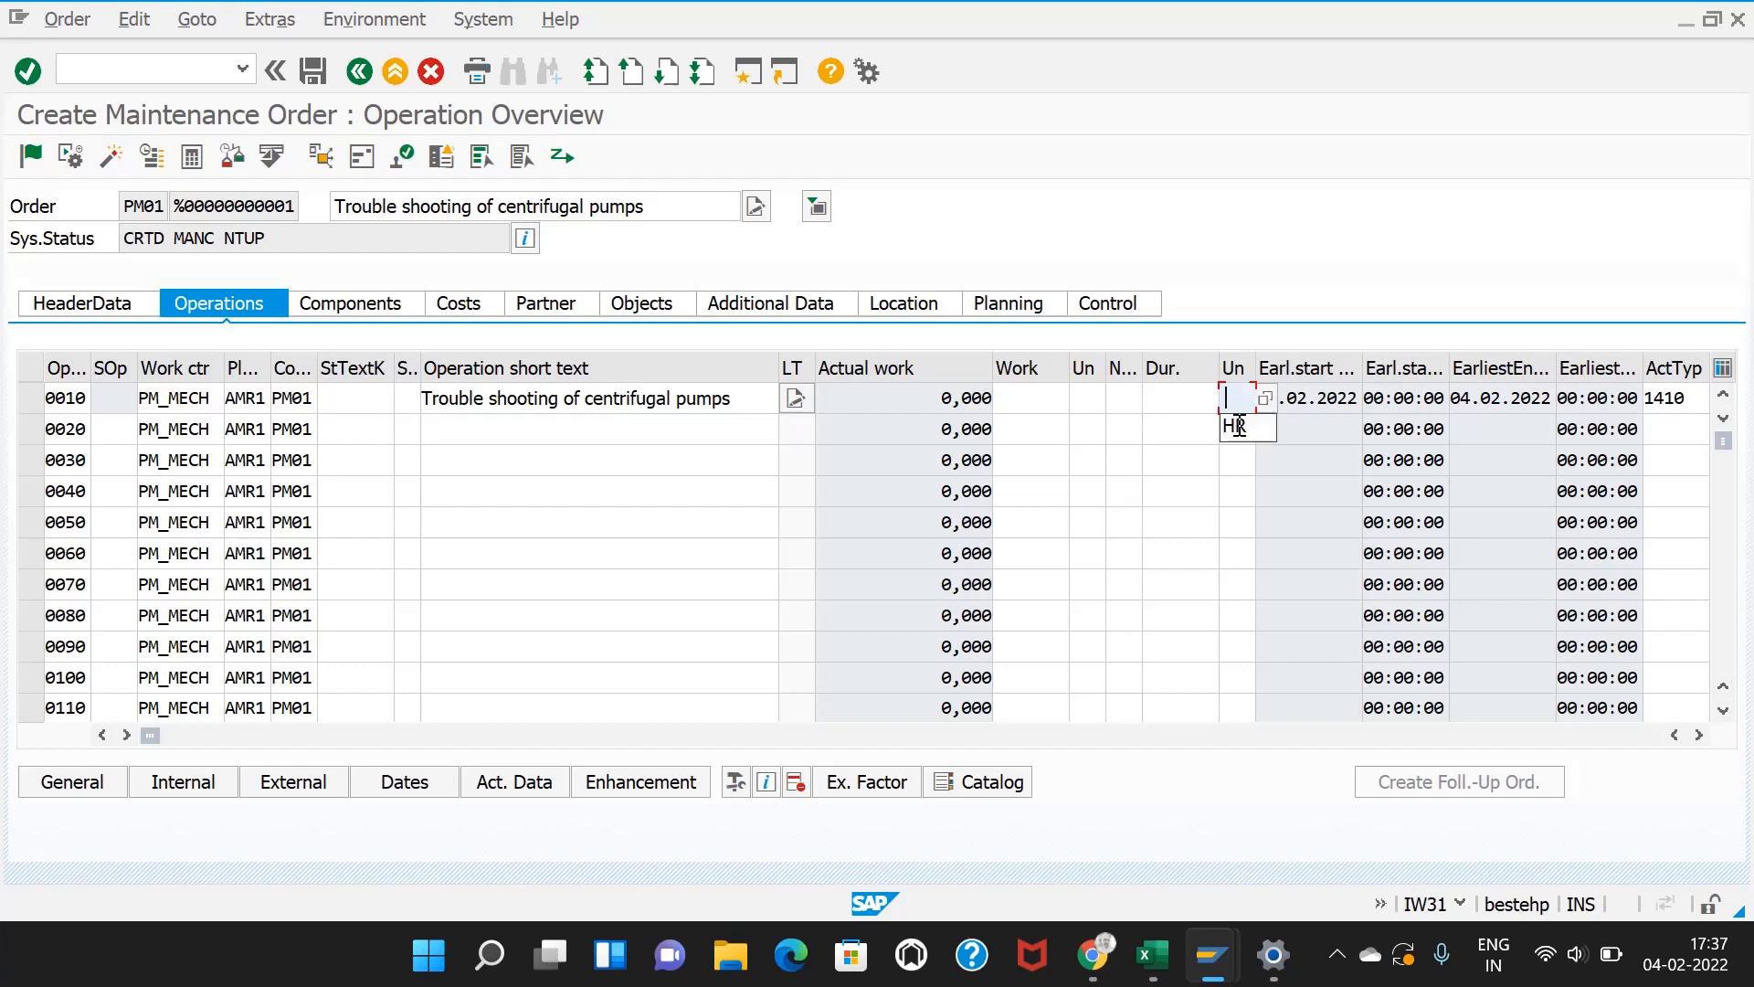
click(1238, 428)
click(1190, 400)
click(1185, 427)
click(1124, 400)
click(1087, 399)
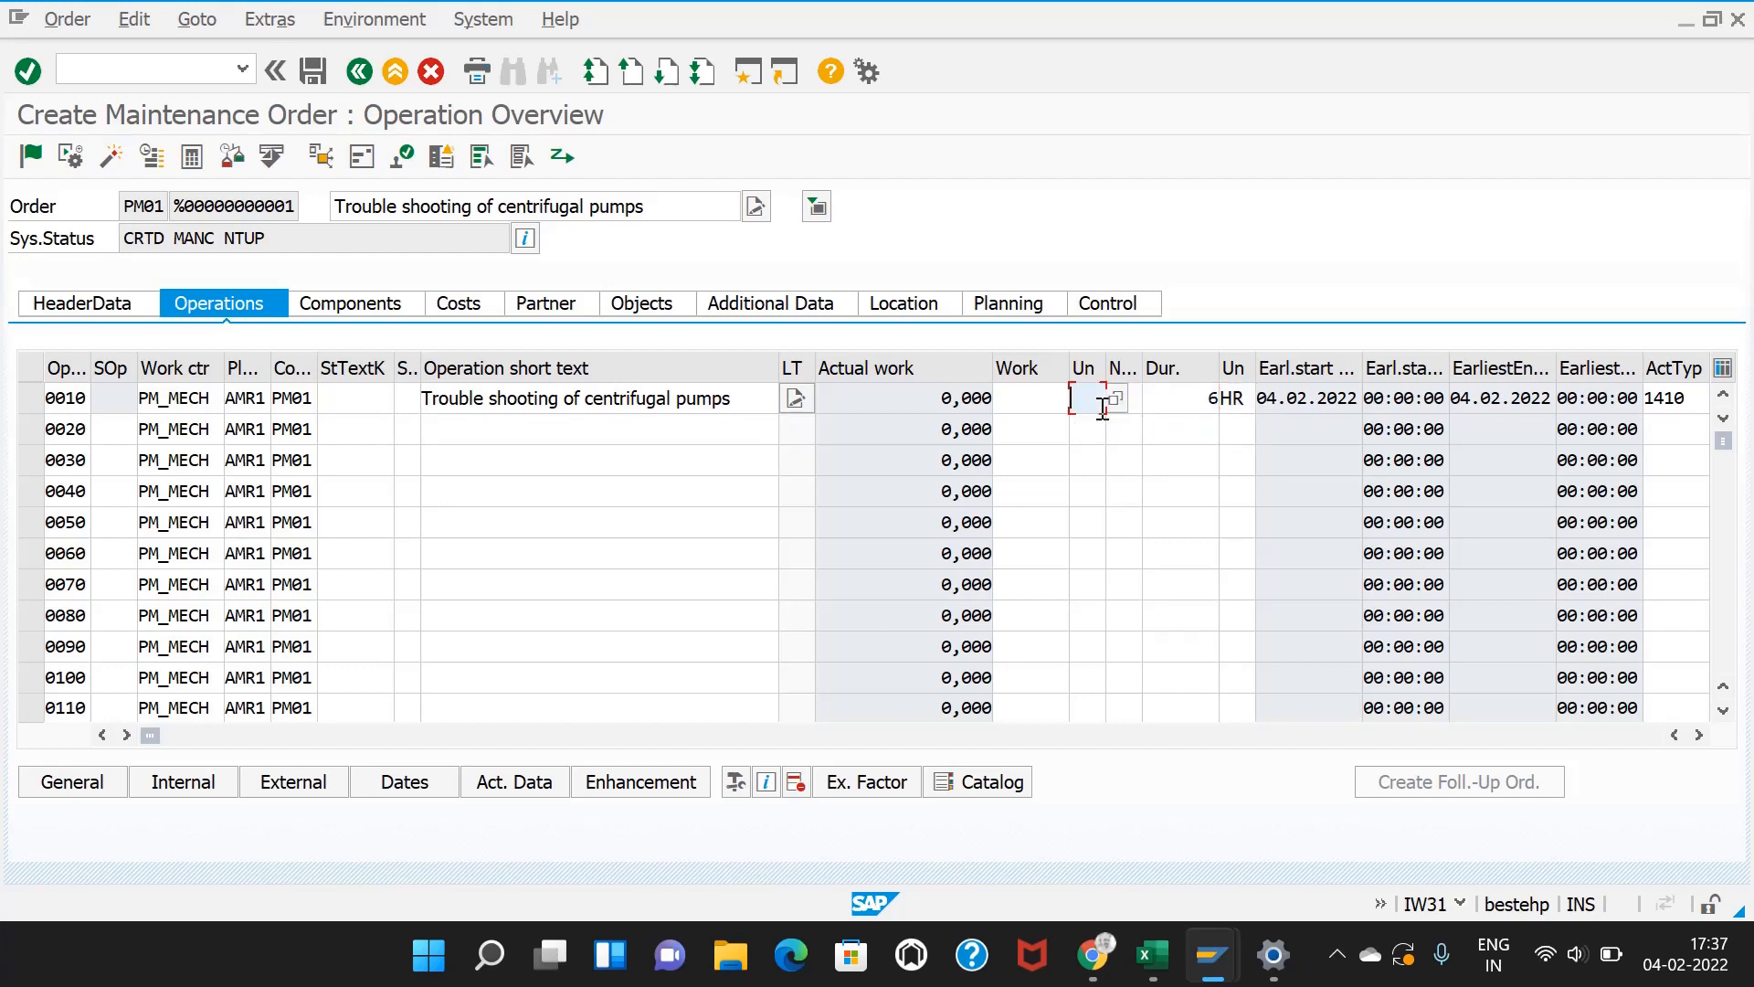
click(1087, 430)
Step: Set operation 0010's calculation key to 2 Calculate work and run the calculation
click(1697, 735)
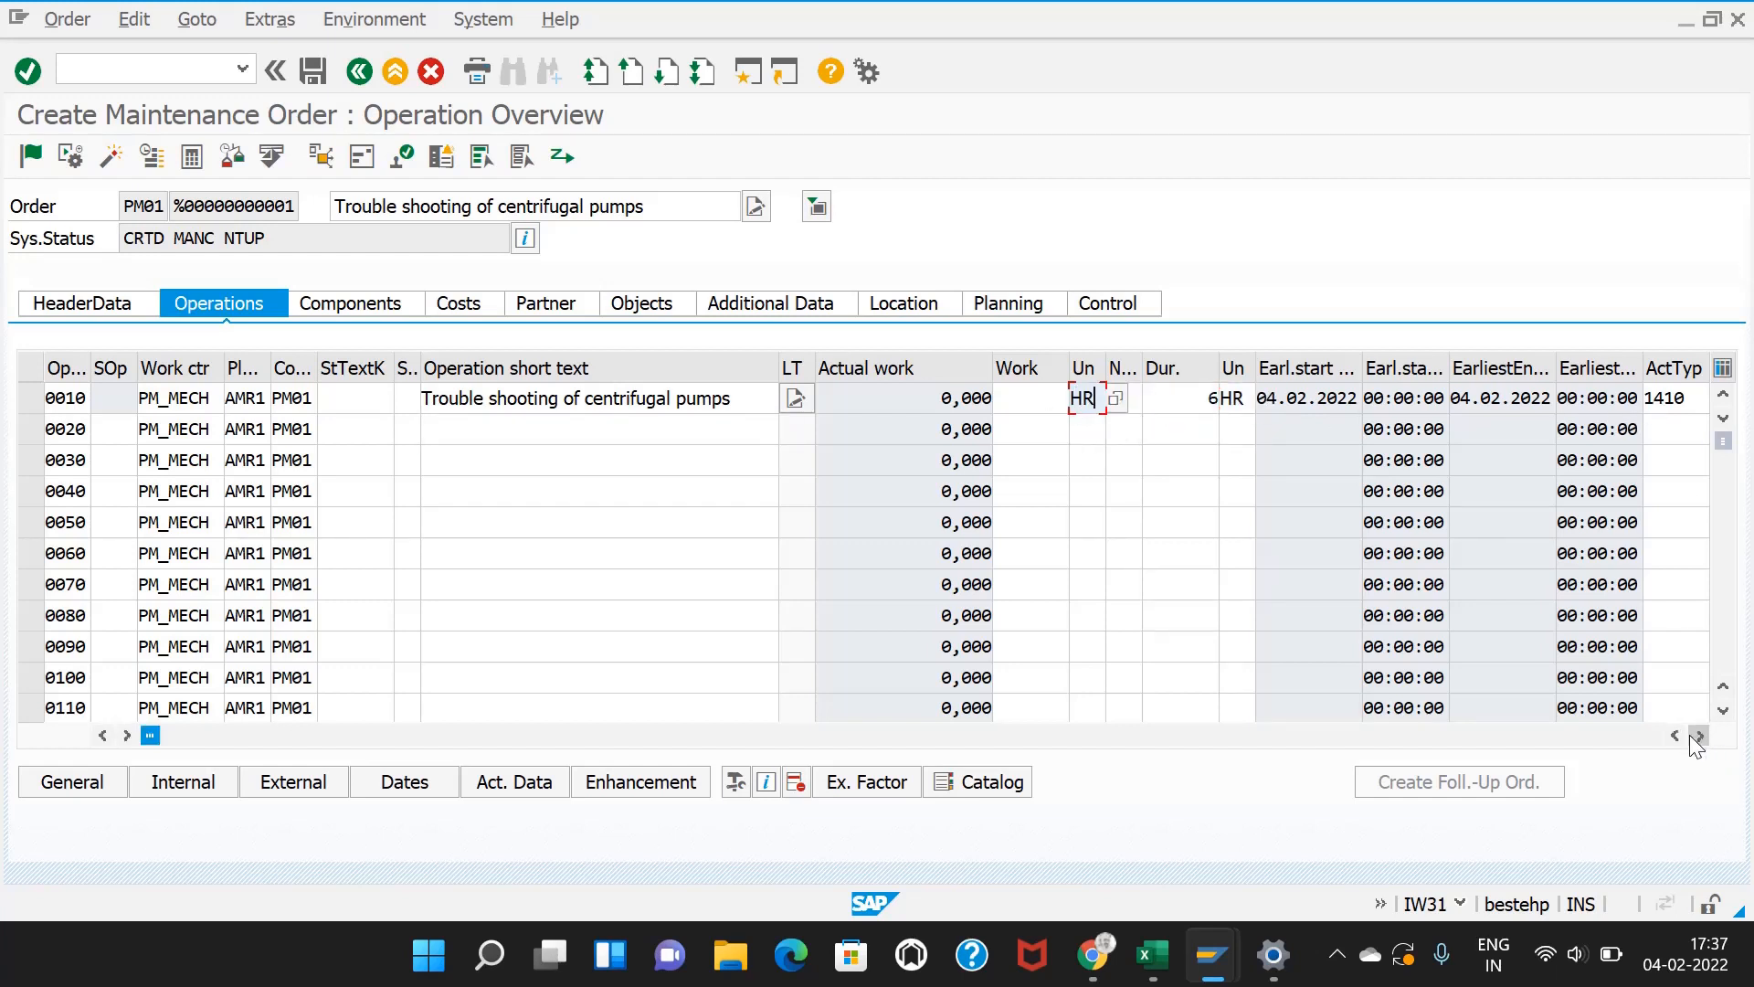
click(1697, 735)
click(1674, 403)
click(1566, 483)
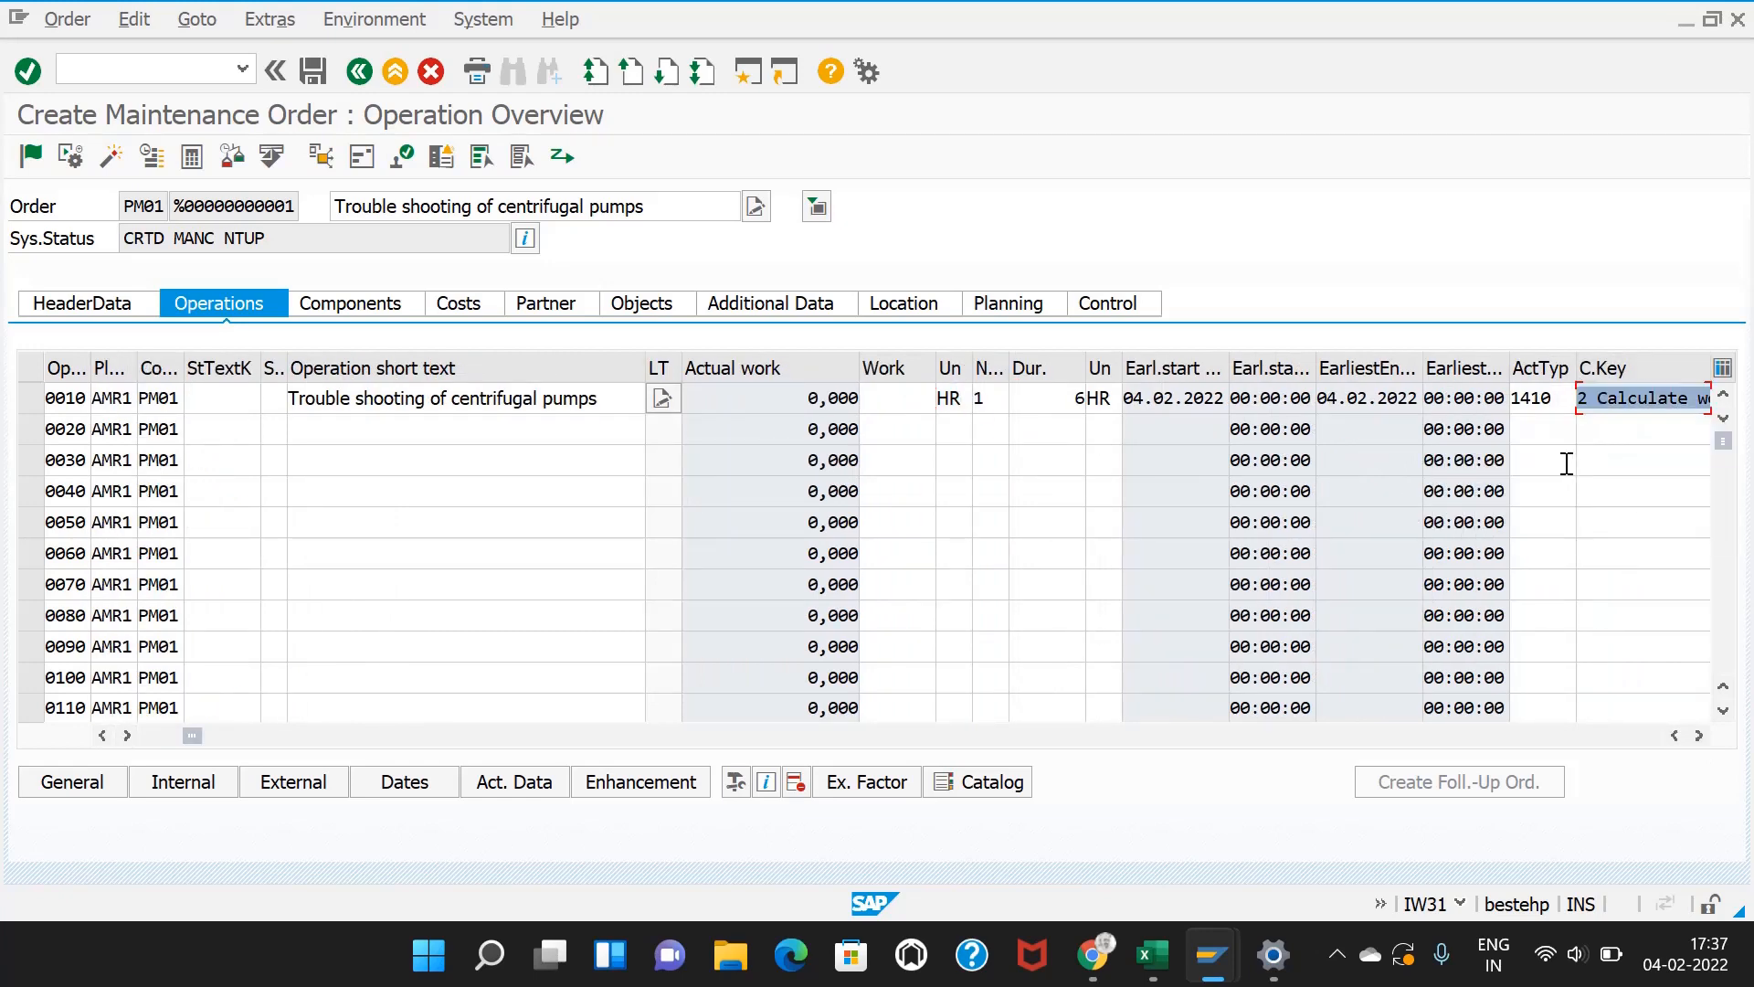
key(Return)
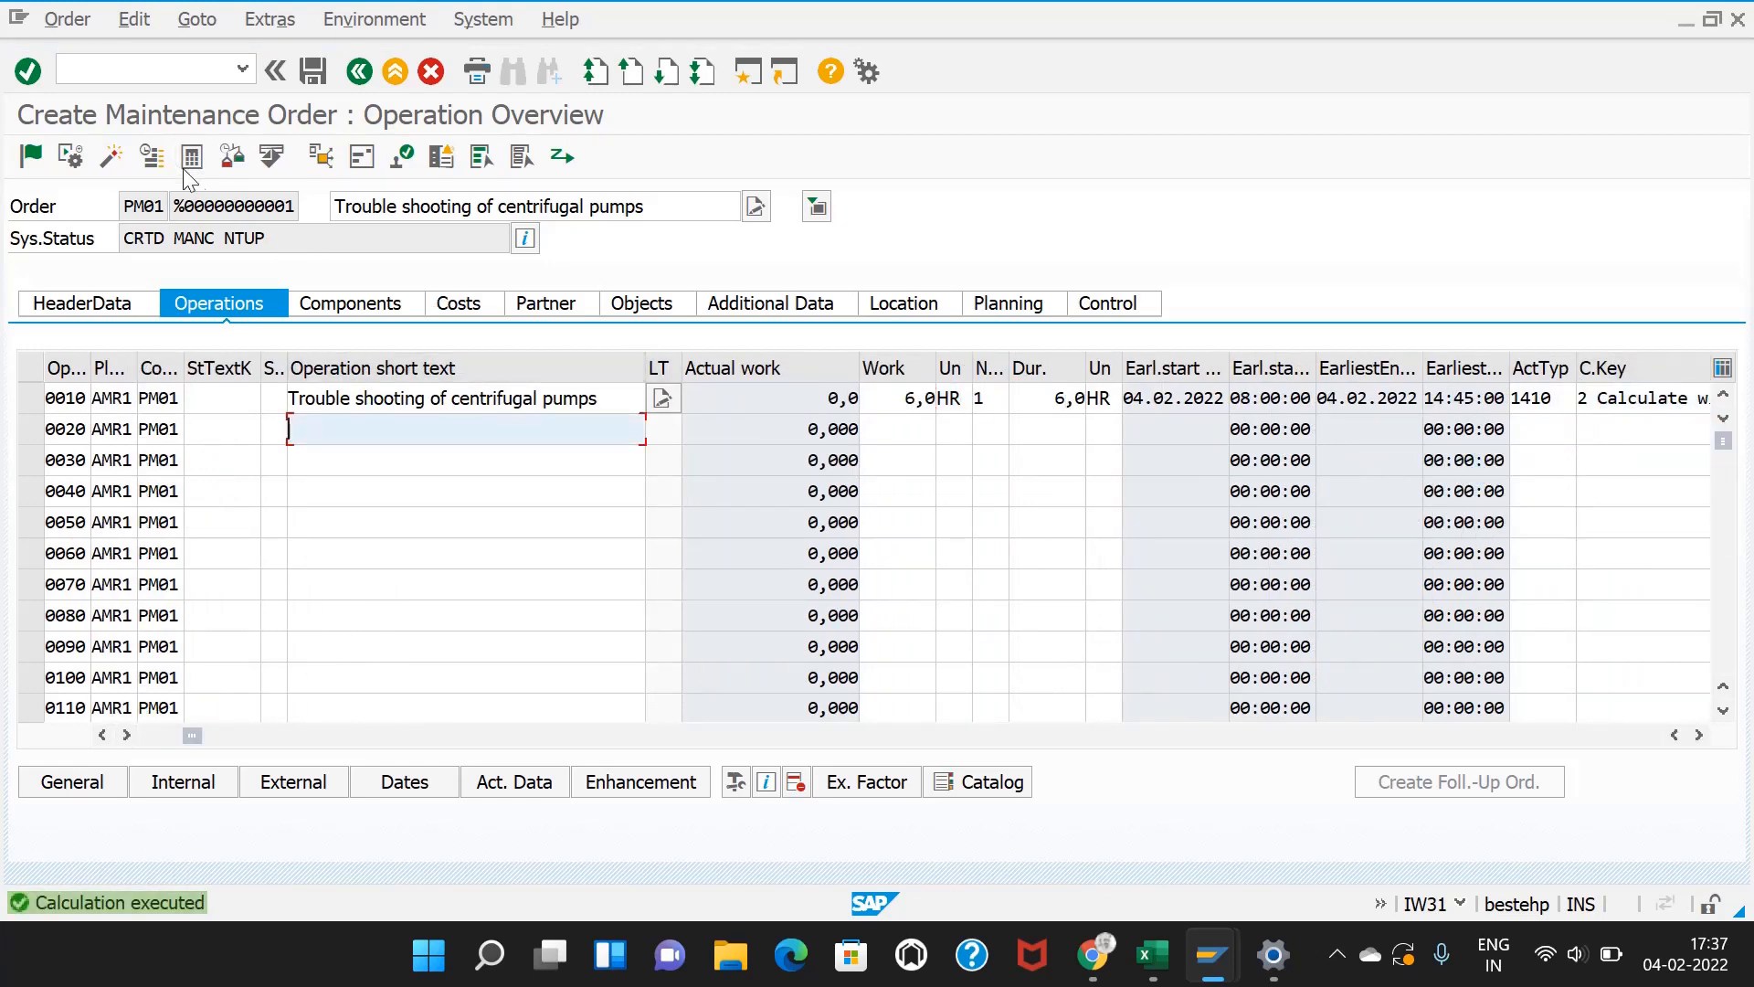
Step: Look up the gears' material number in the Excel spares list and enter 53 as the order's first component
click(350, 303)
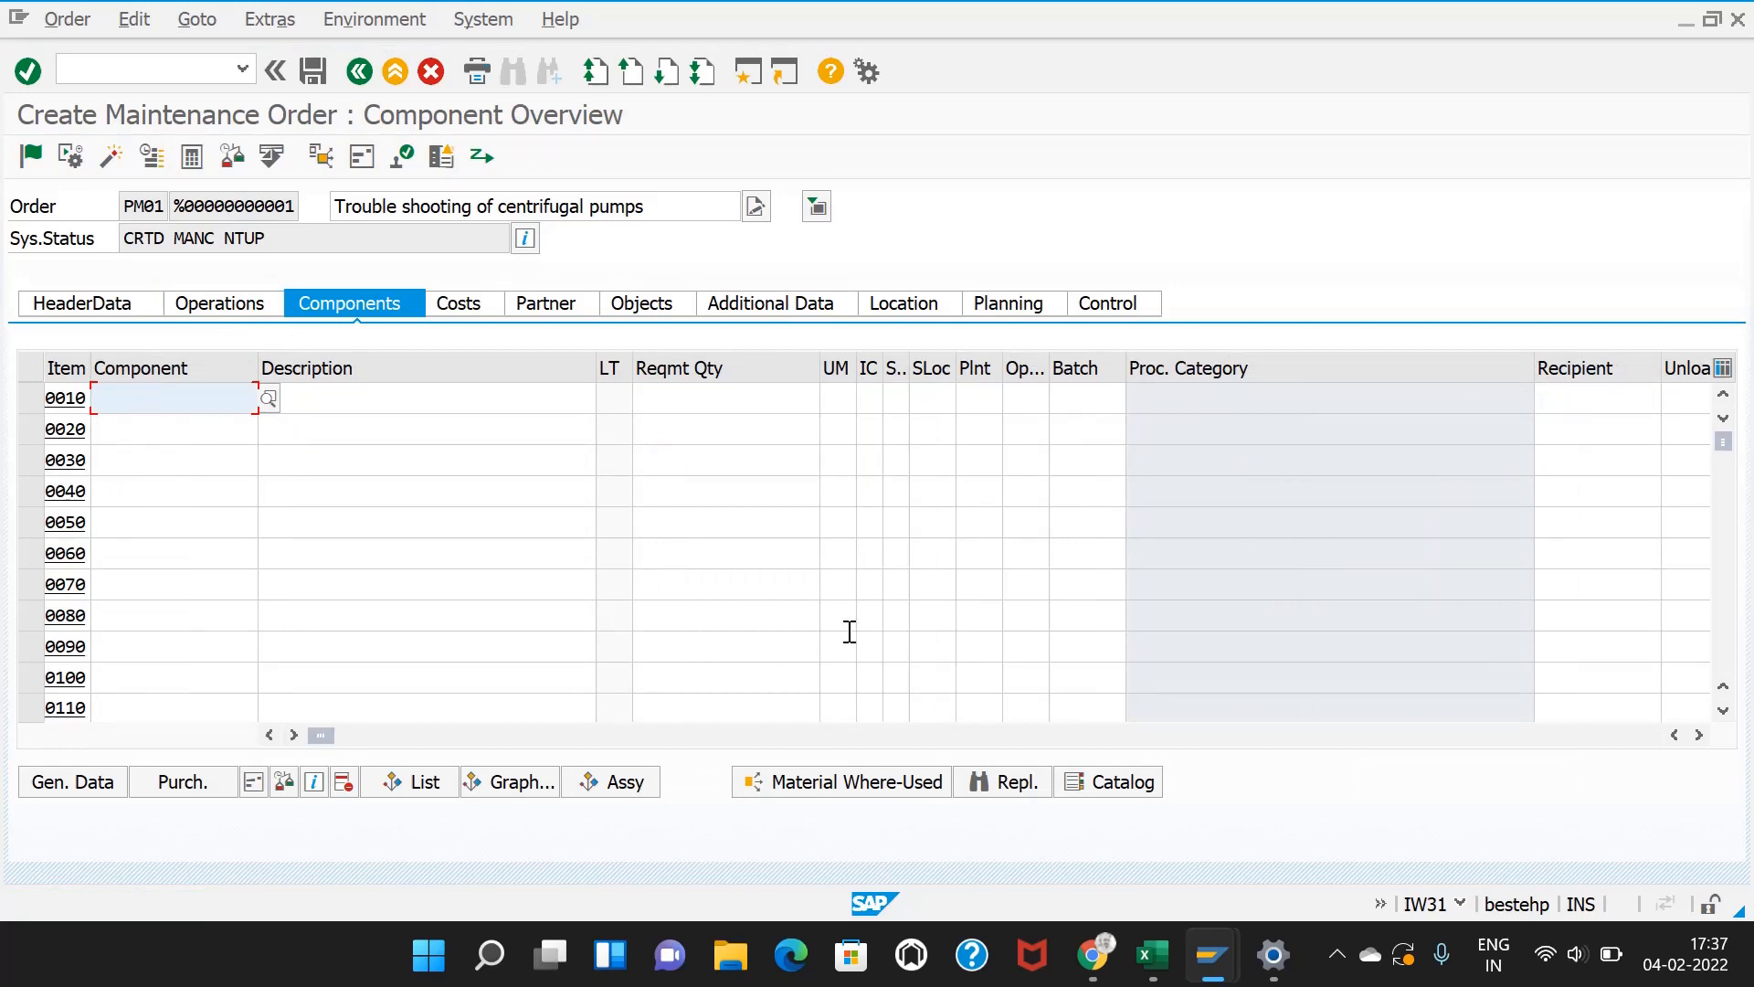
click(1152, 955)
click(1124, 548)
scroll(1121, 552, up, 3)
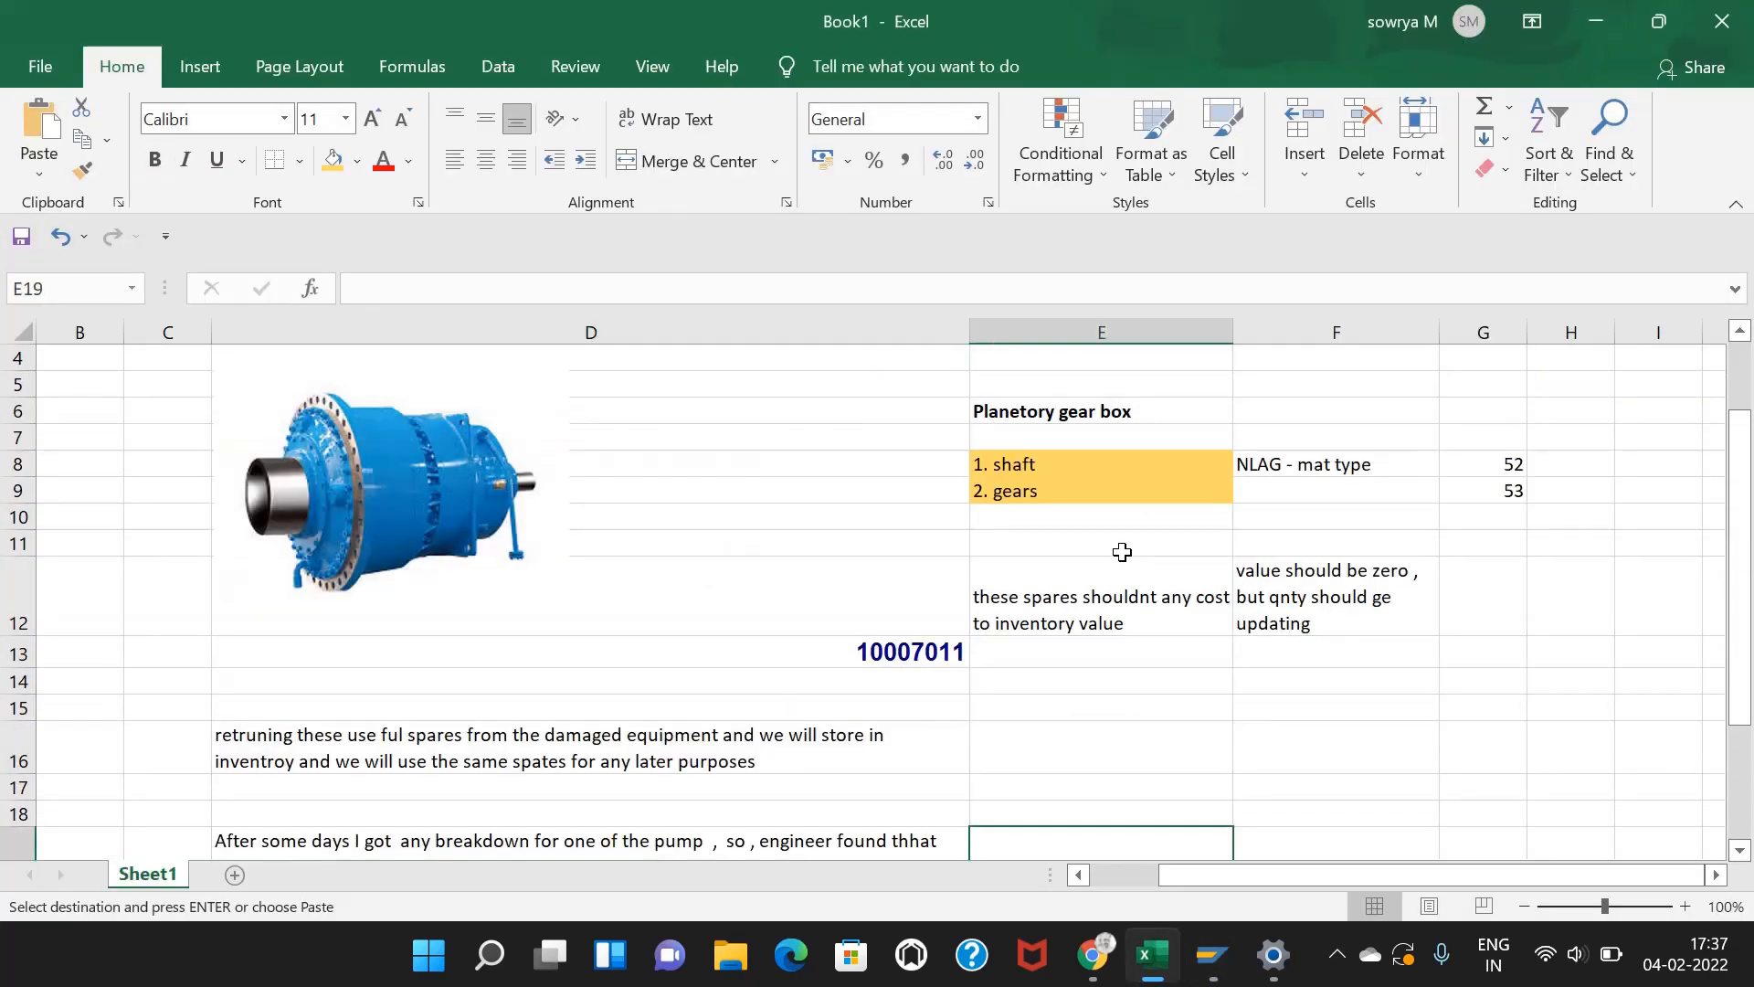
drag(1093, 493, 1092, 464)
click(1212, 954)
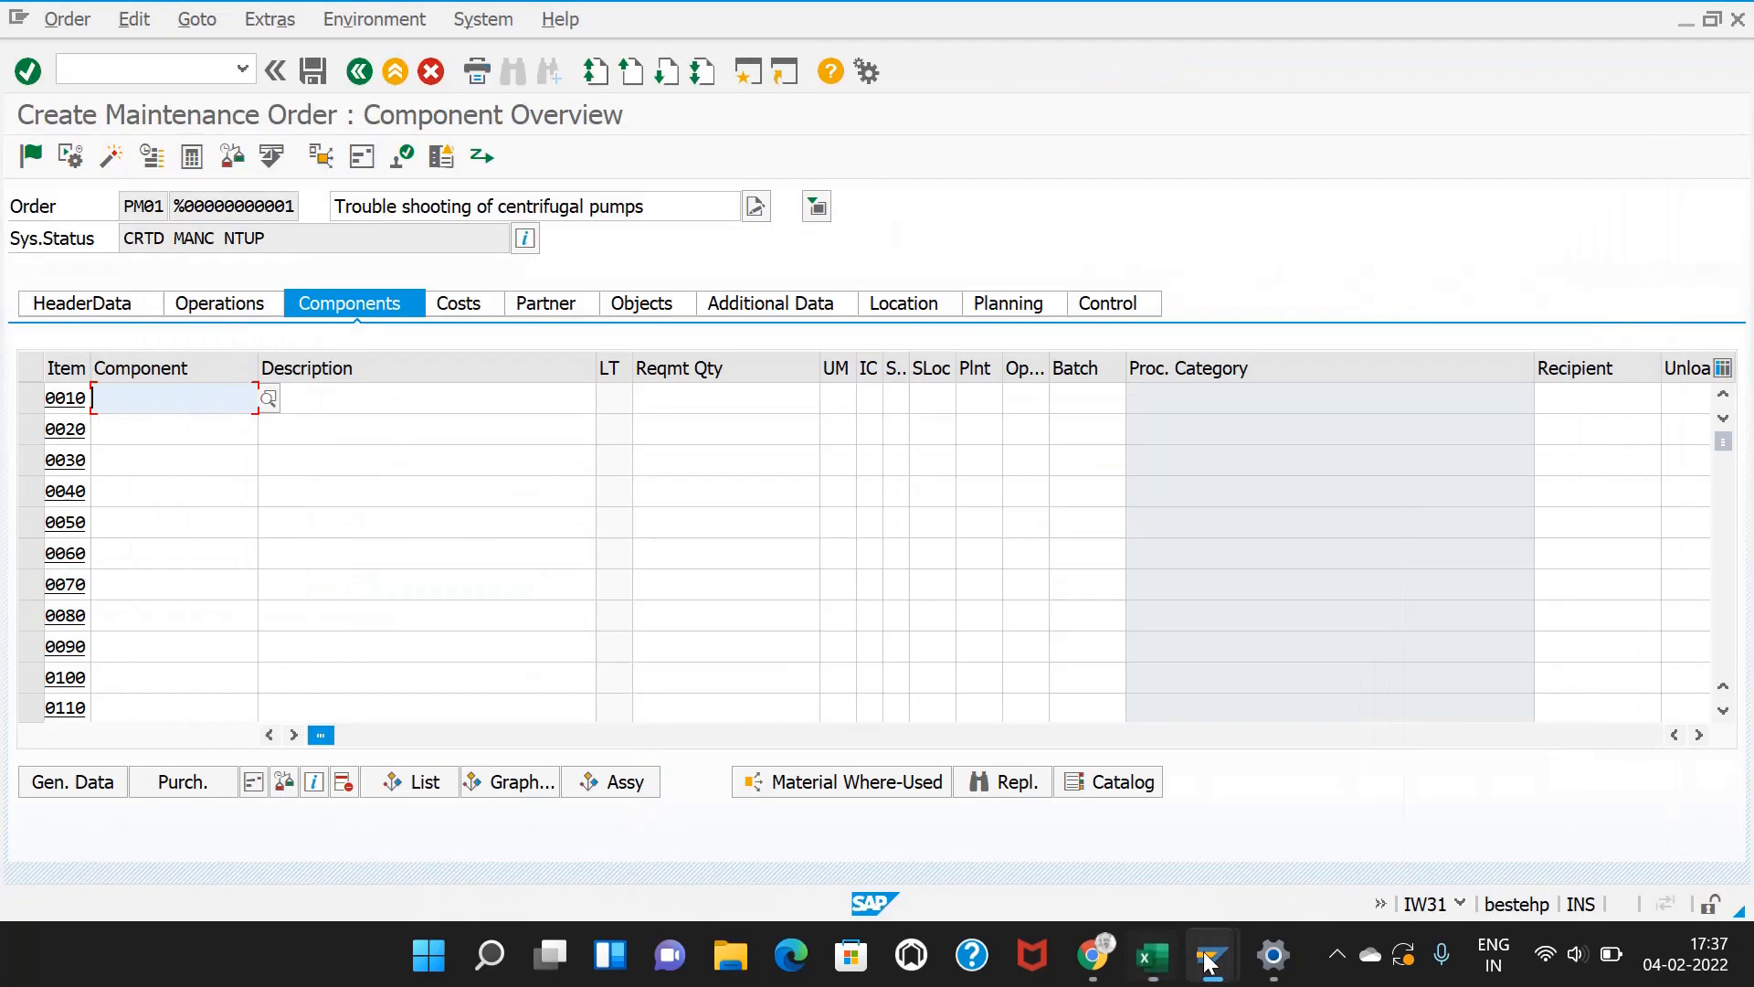
text(53)
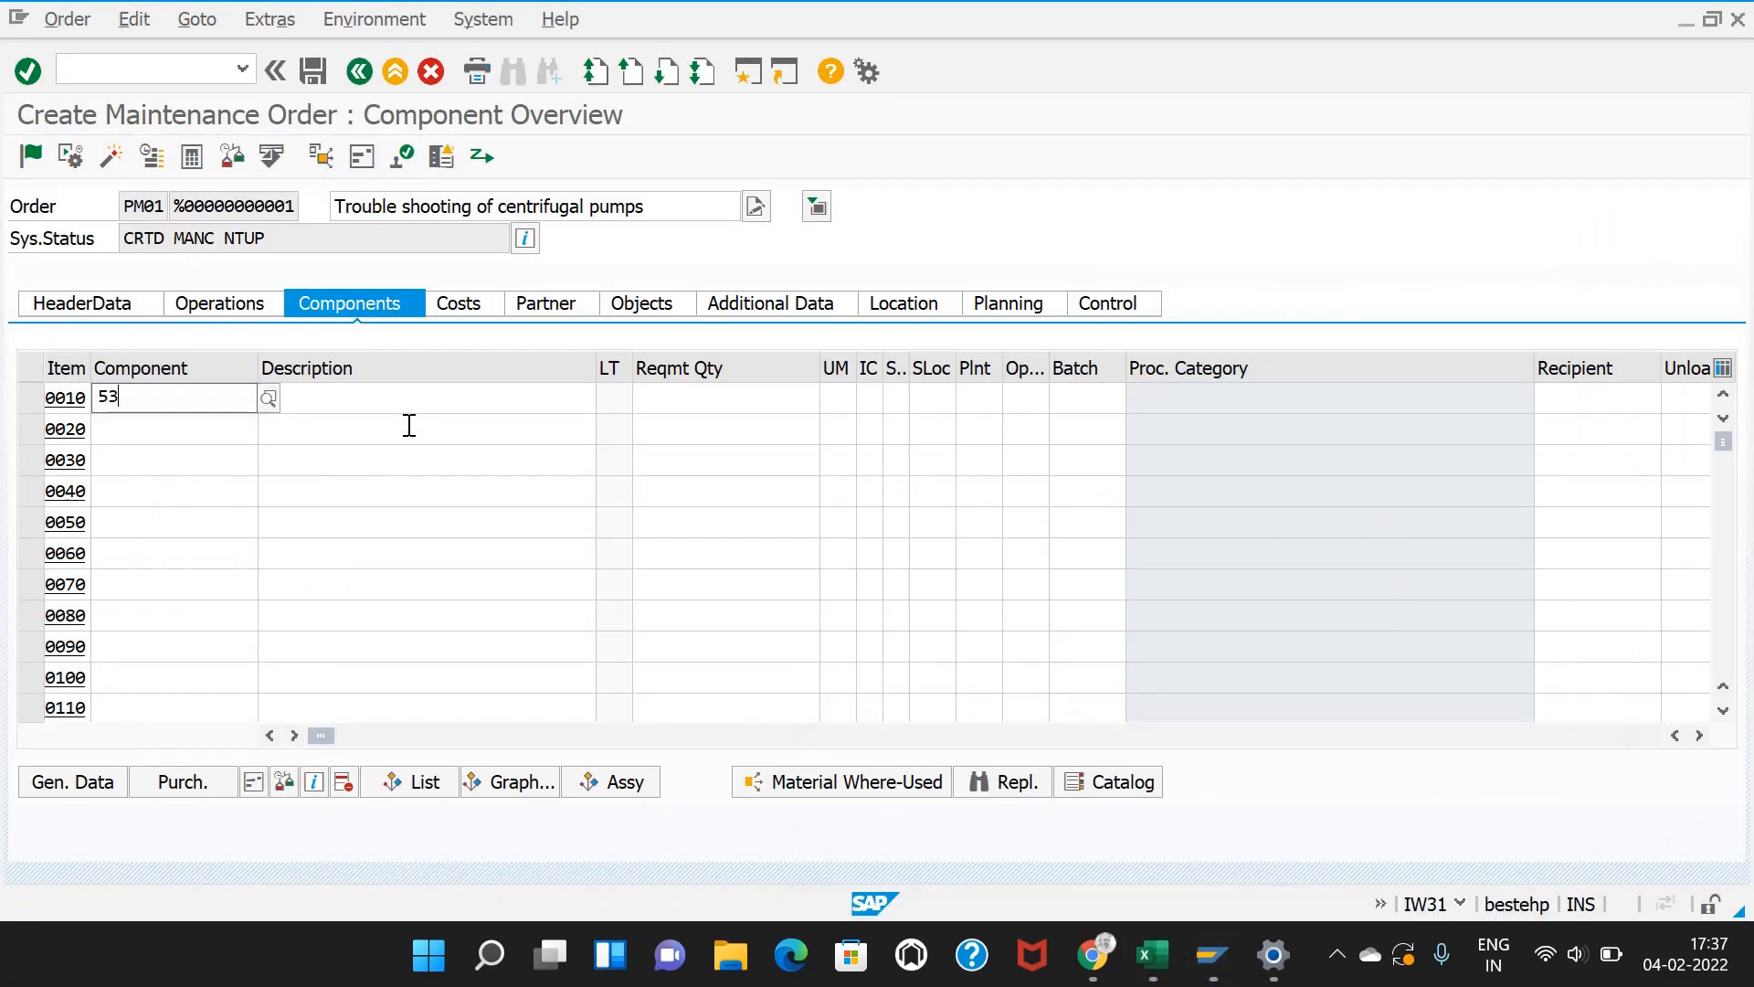
key(Return)
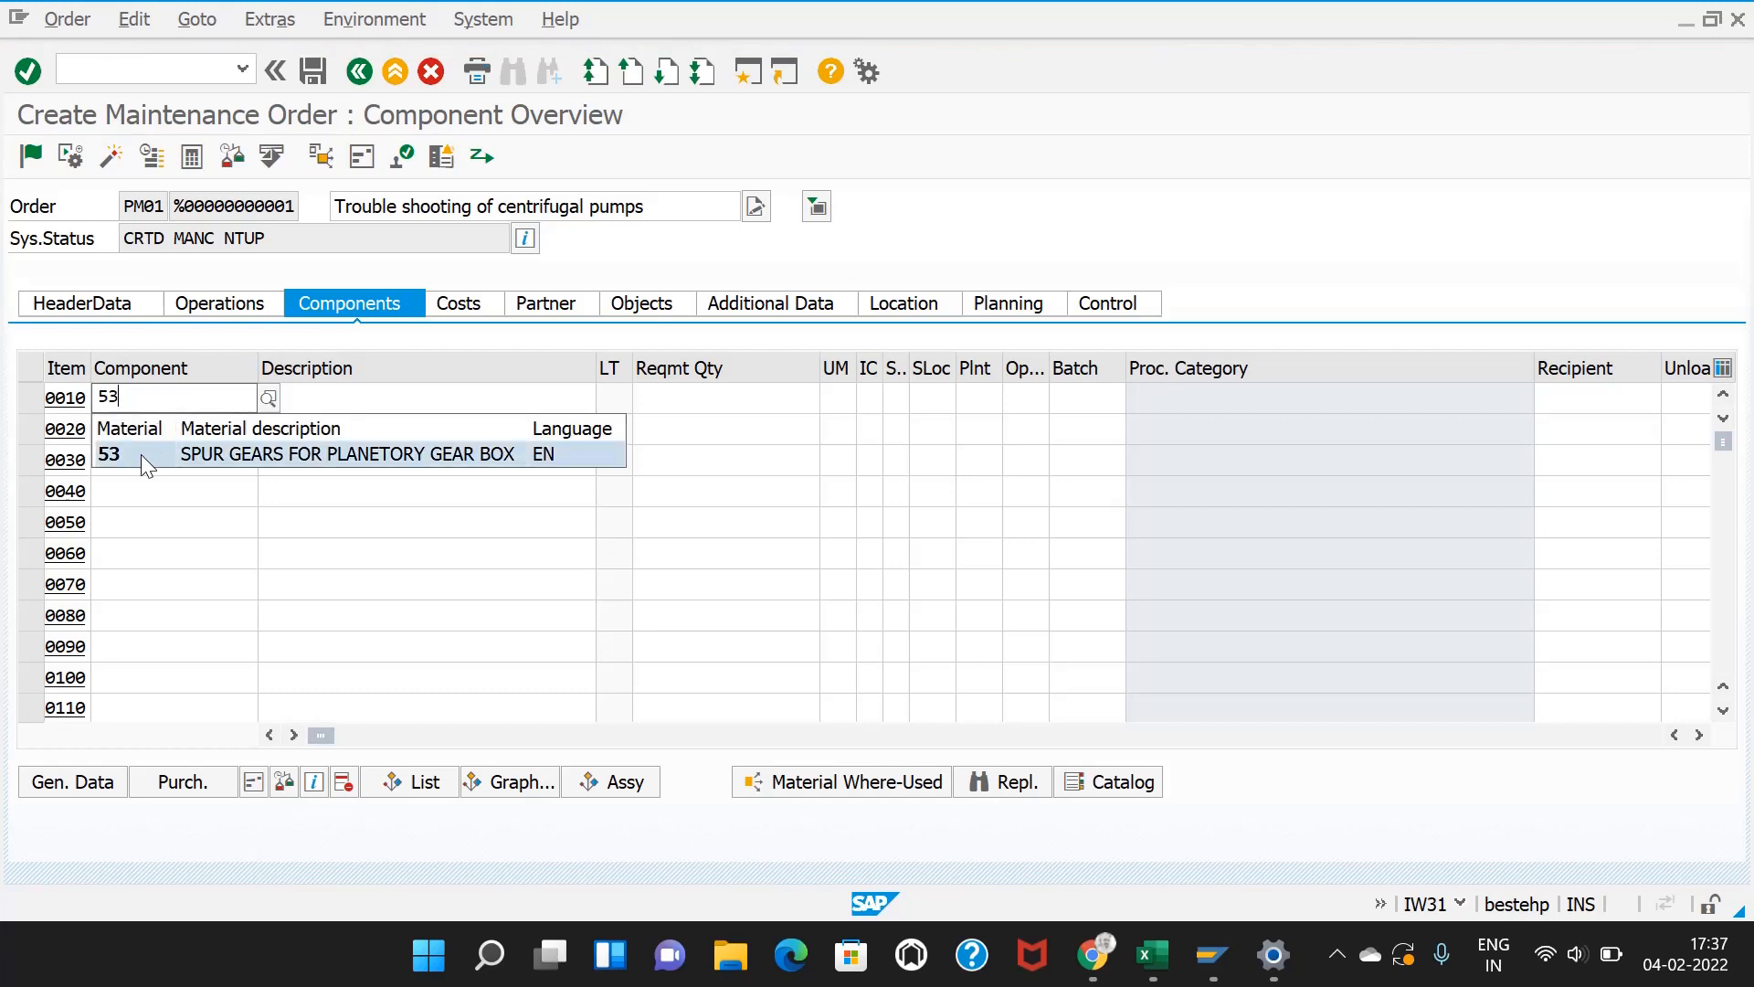
click(143, 456)
Step: Set the spur gear component's requirement quantity to 1 EA
click(731, 398)
text(1)
click(837, 395)
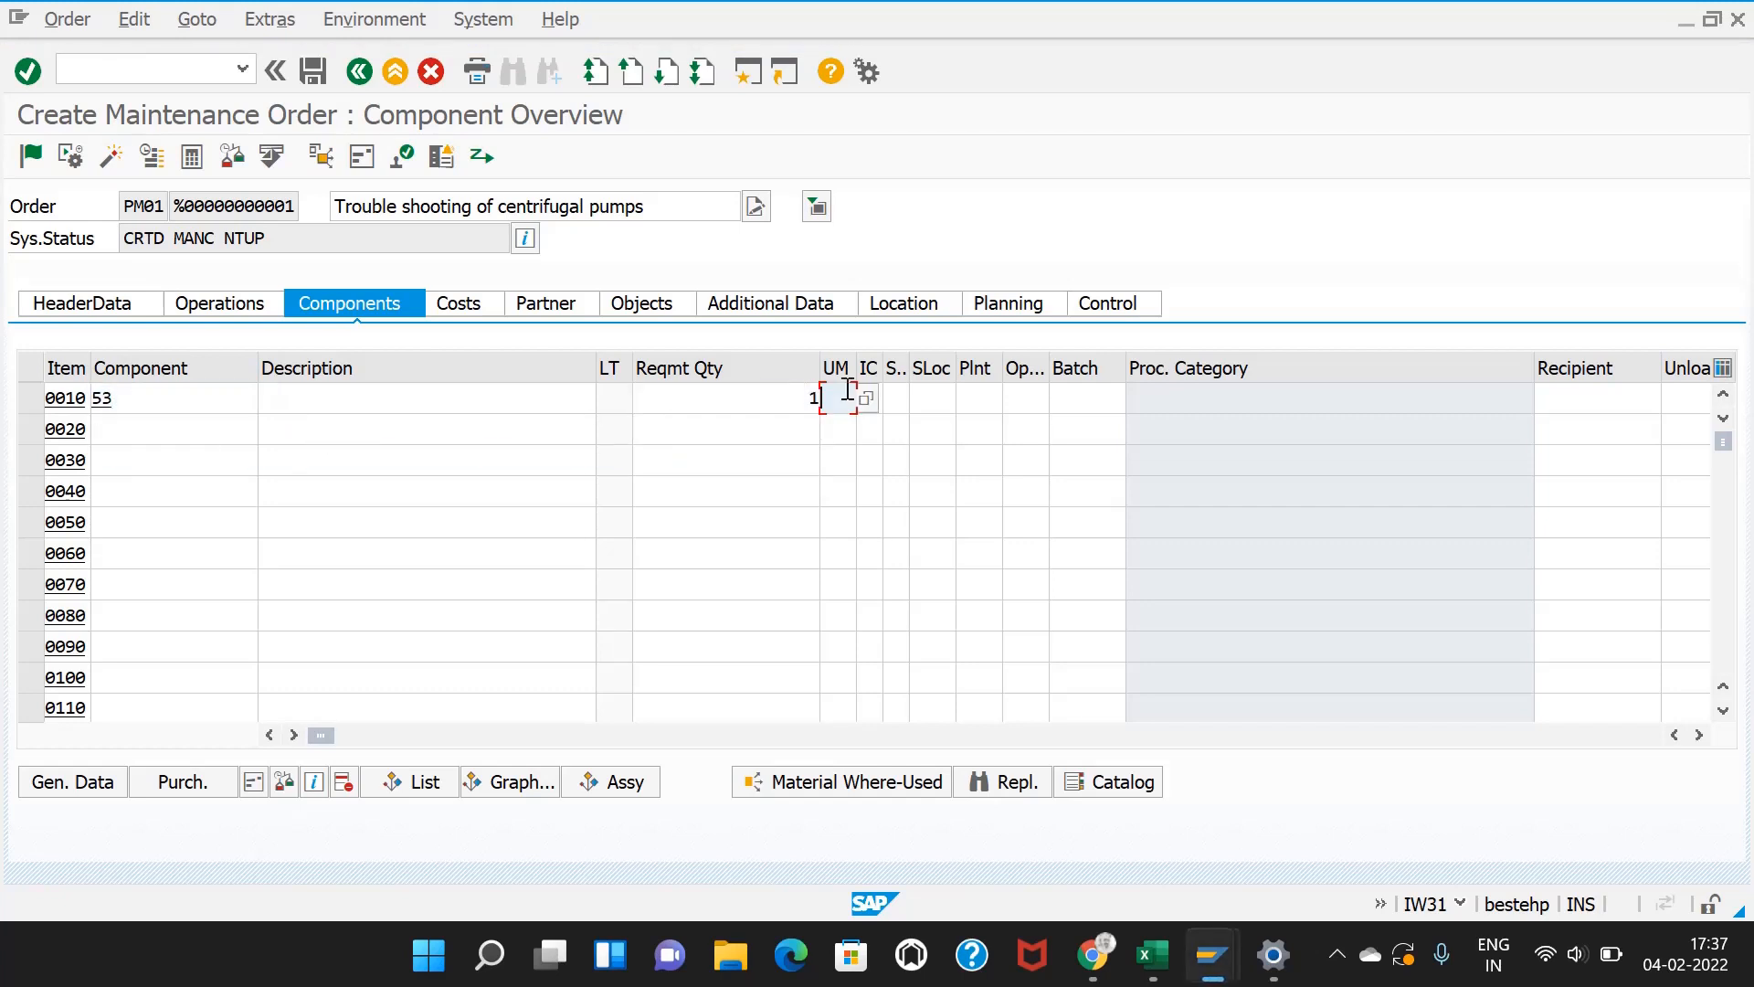
click(837, 428)
Step: Complete the spur gear component with item category L, storage location 1000, plant AMR1 and operation 0010
click(868, 399)
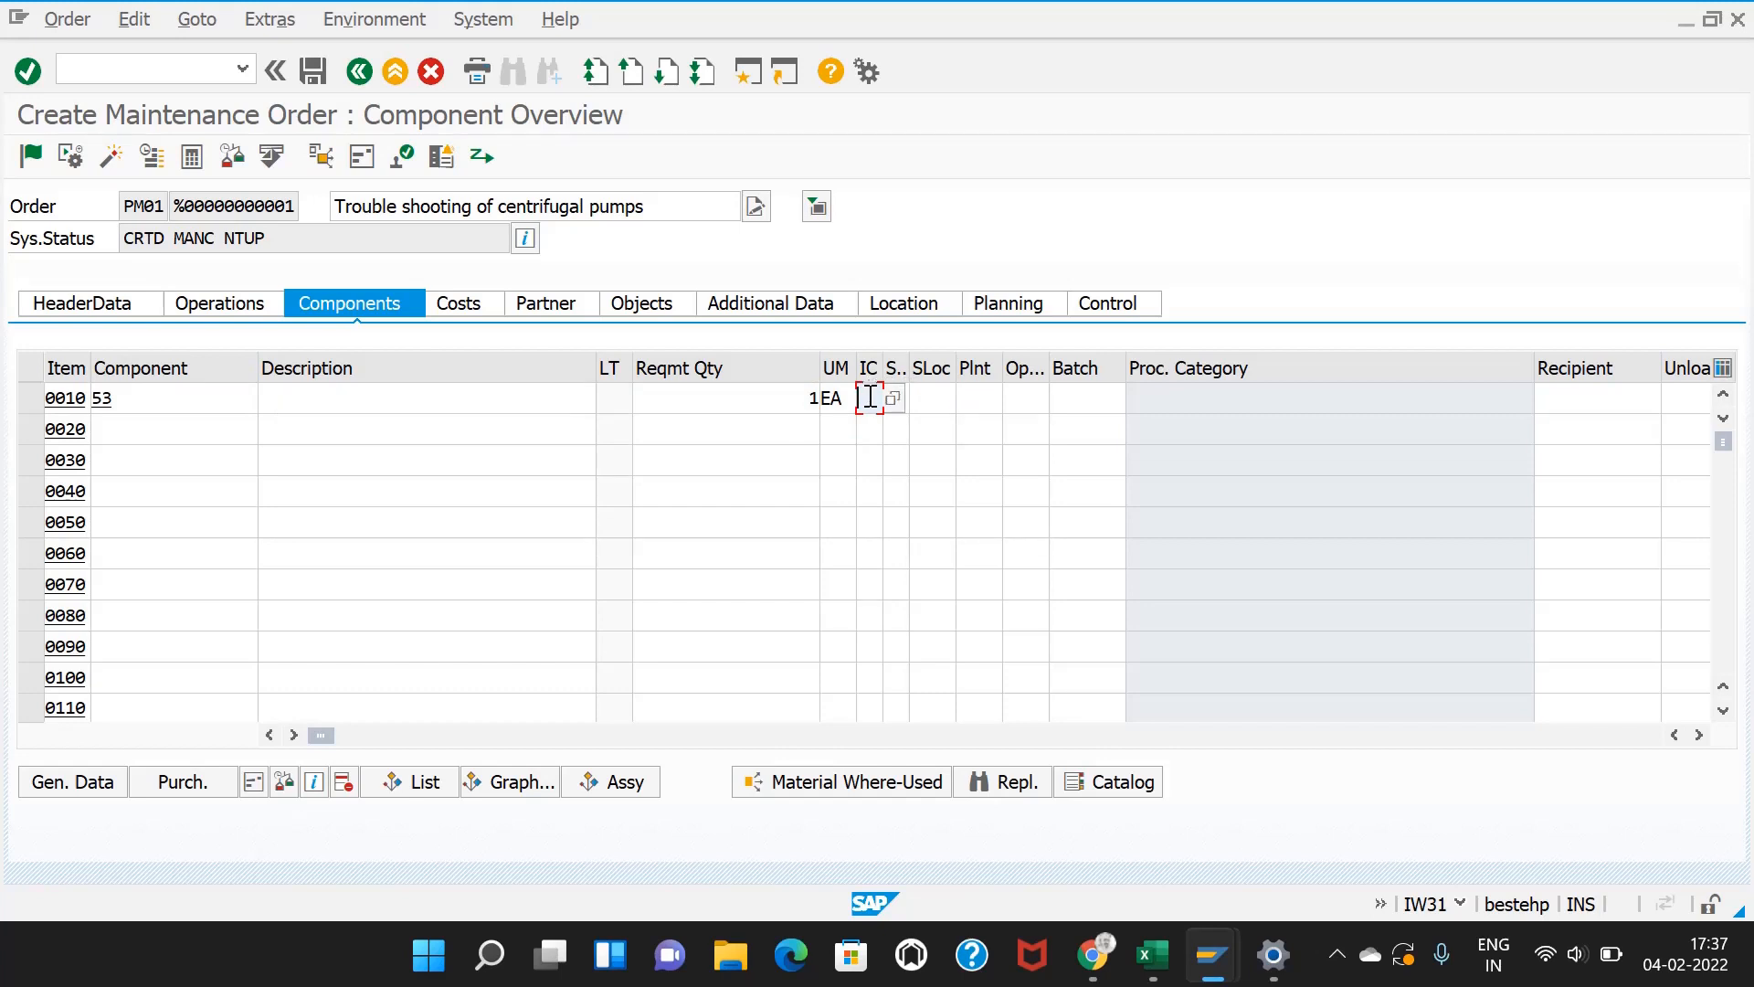
text(L)
click(922, 399)
text(1000)
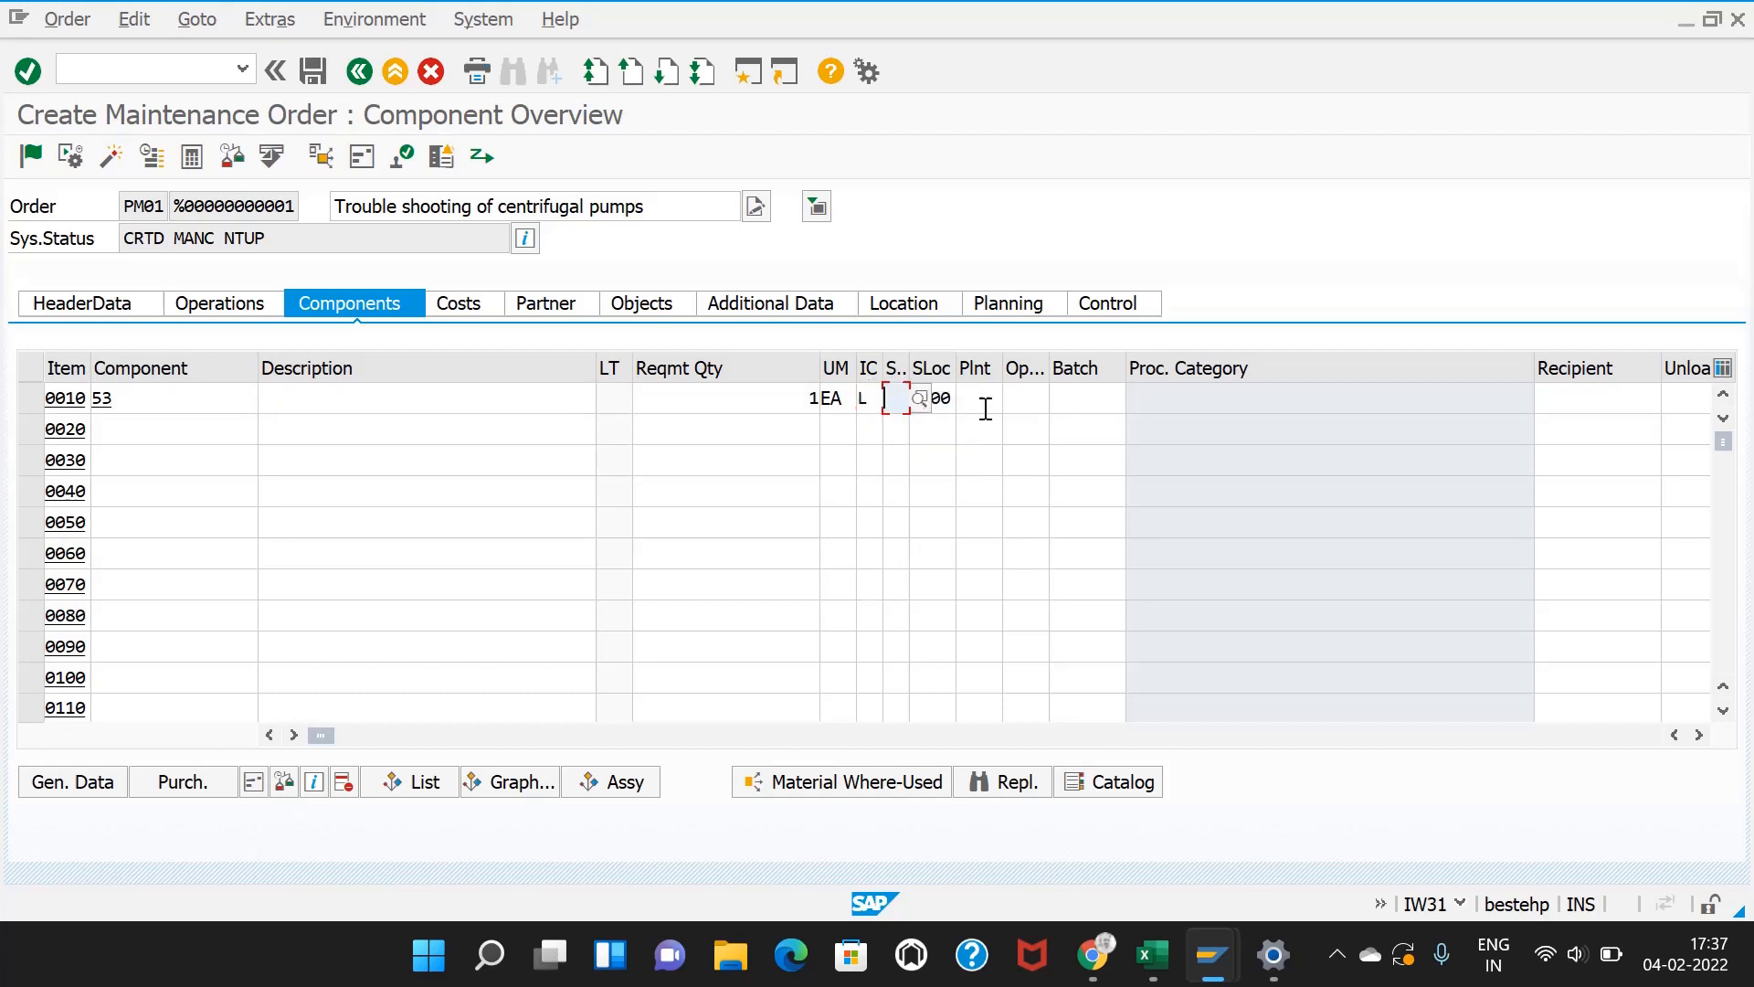
click(992, 402)
click(979, 428)
click(1025, 400)
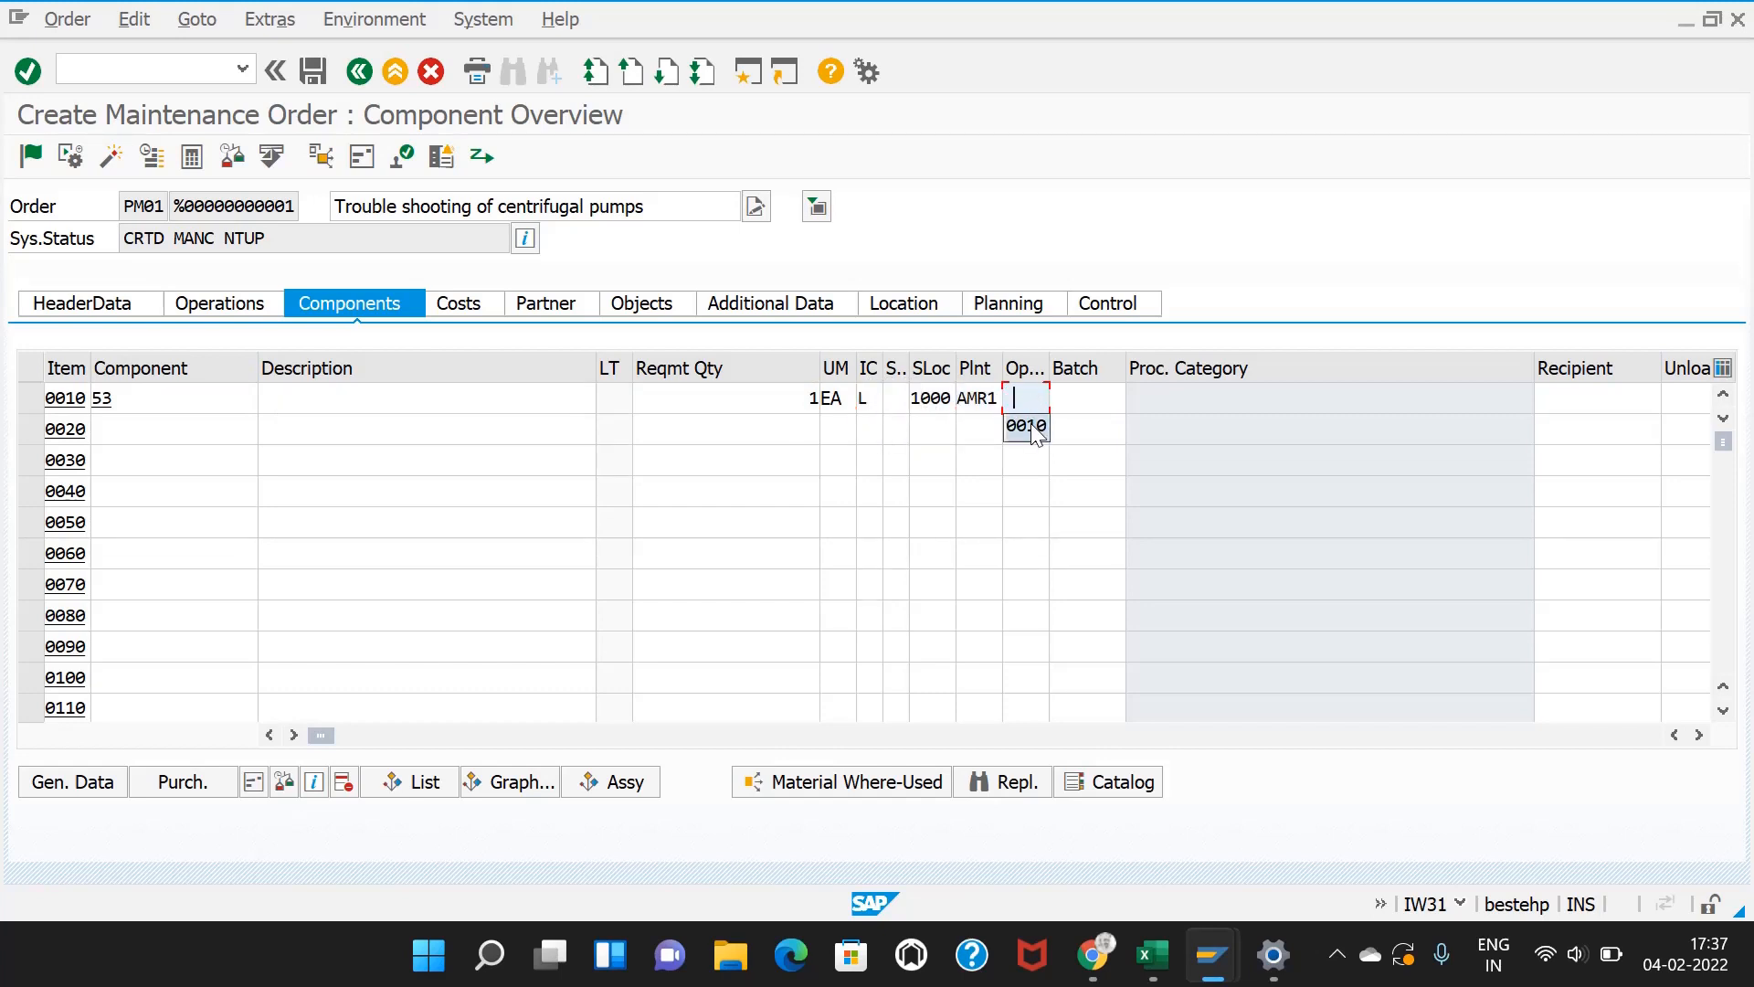
click(1025, 428)
key(Return)
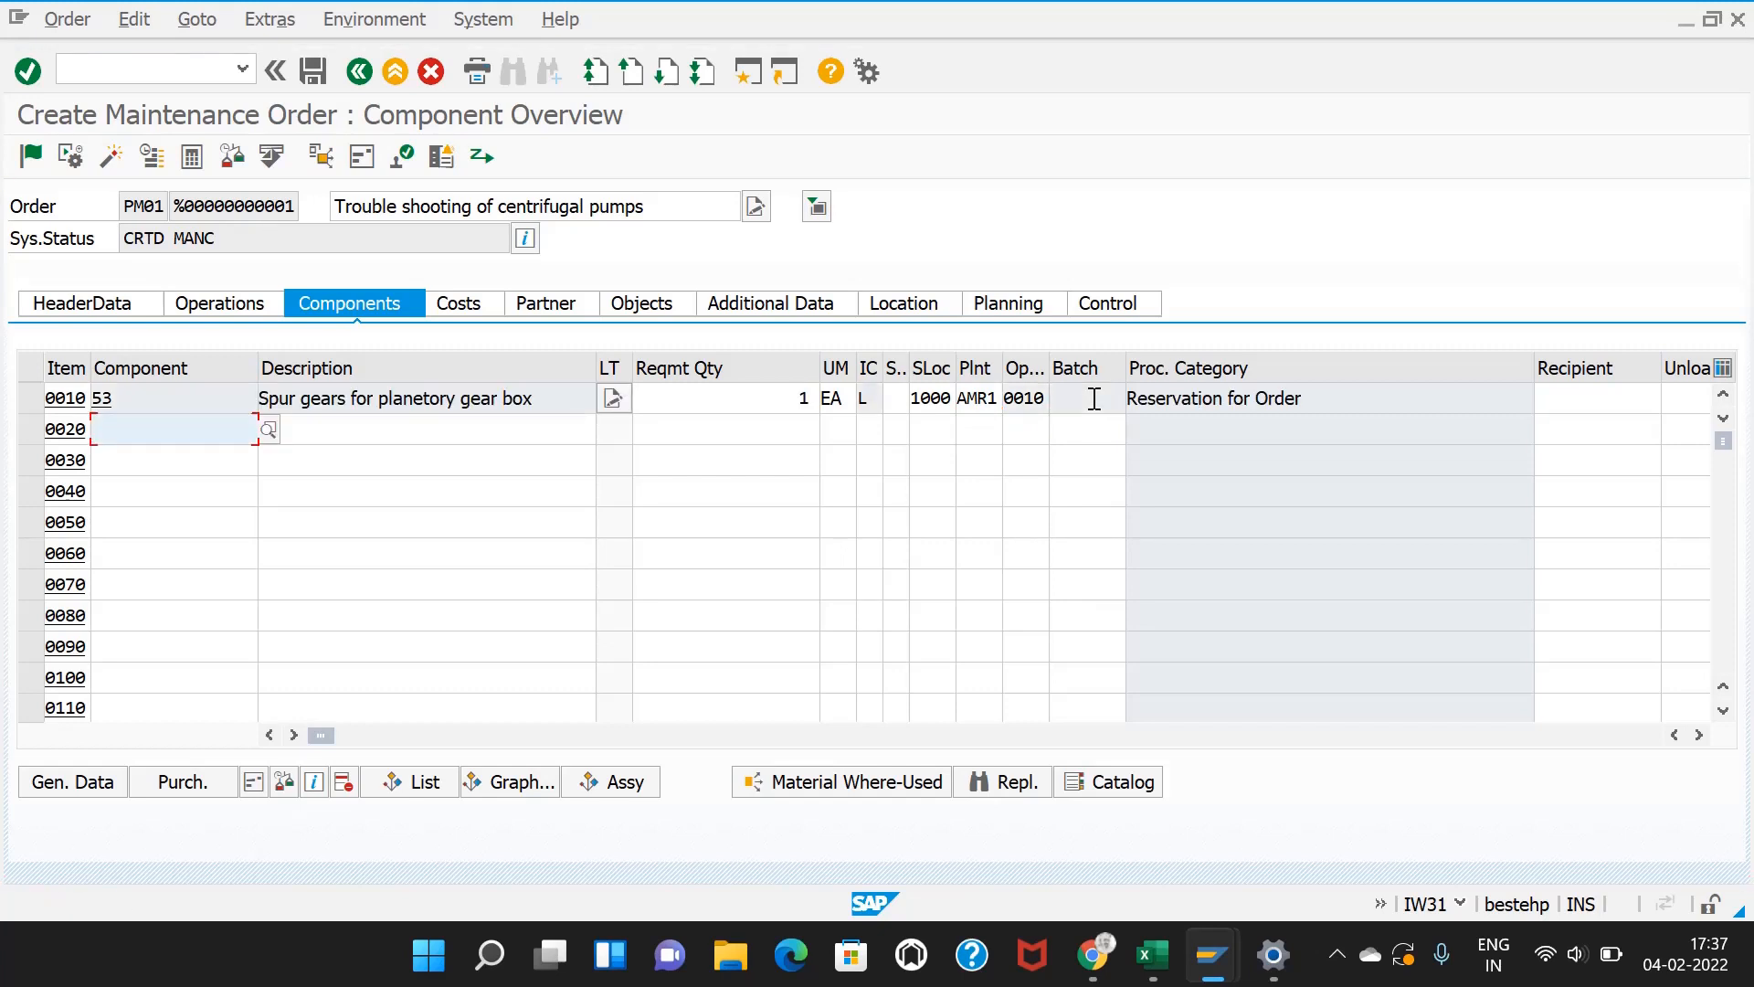
Step: Determine the maintenance order's costs and review the planned costs by group in the cost overview
drag(531, 400, 412, 394)
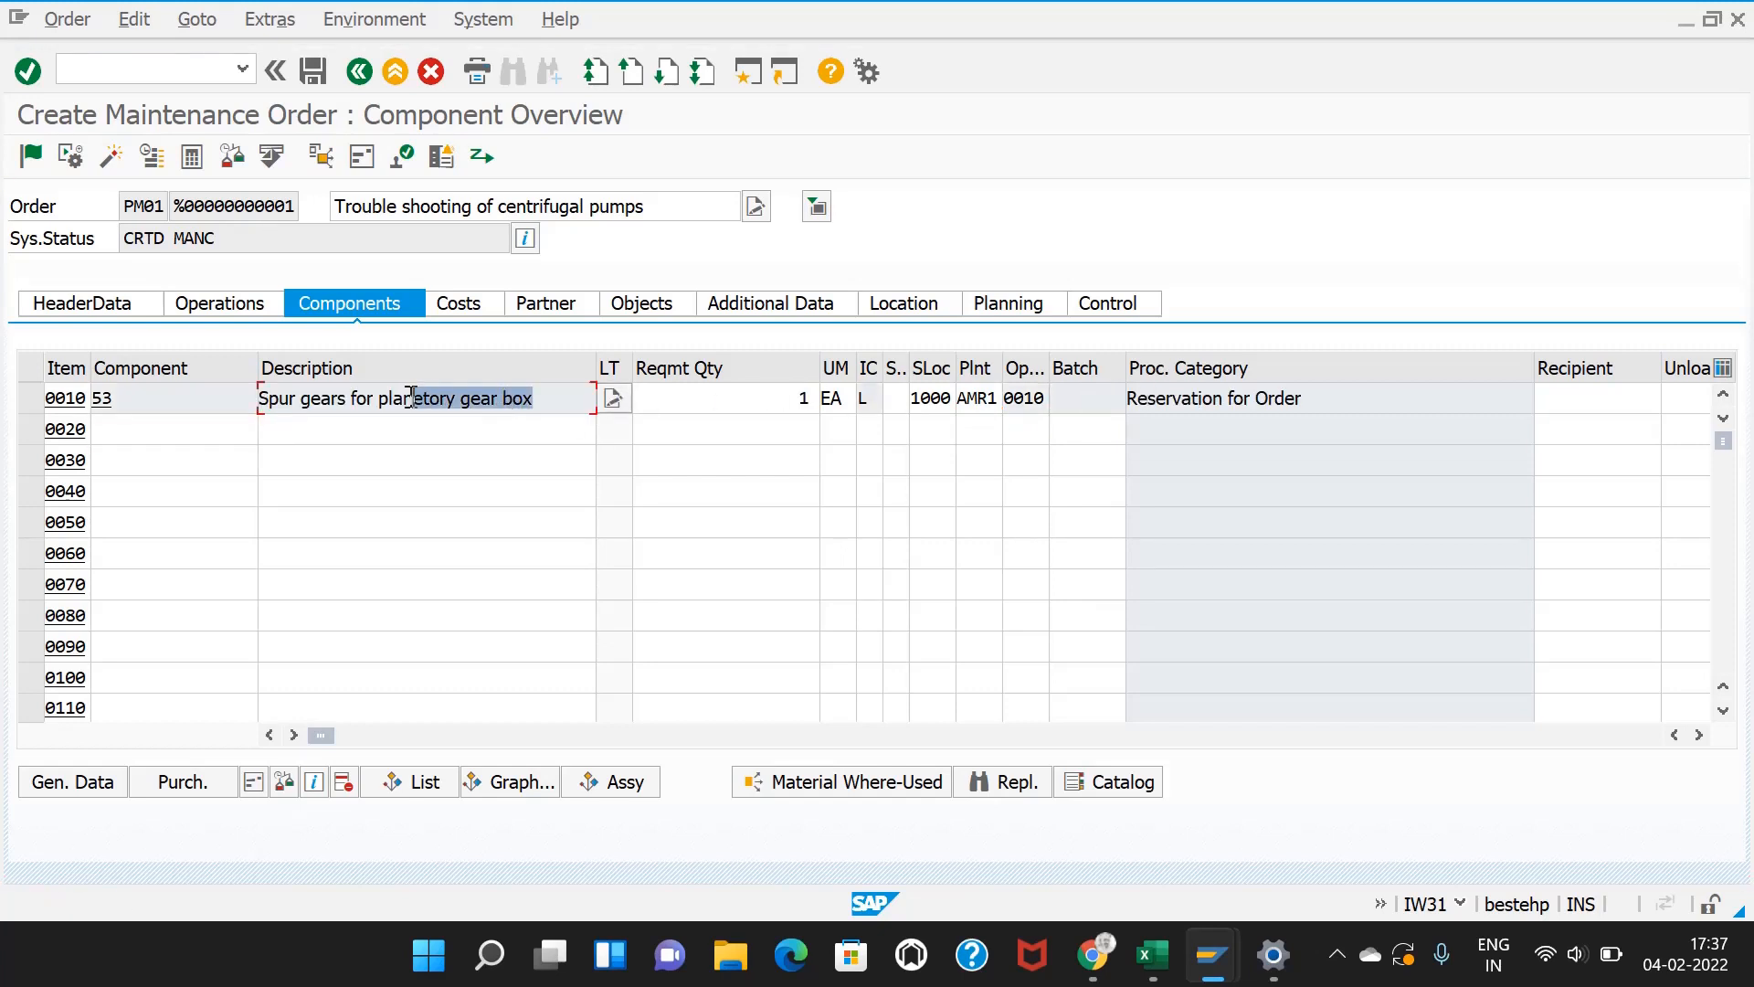
click(184, 395)
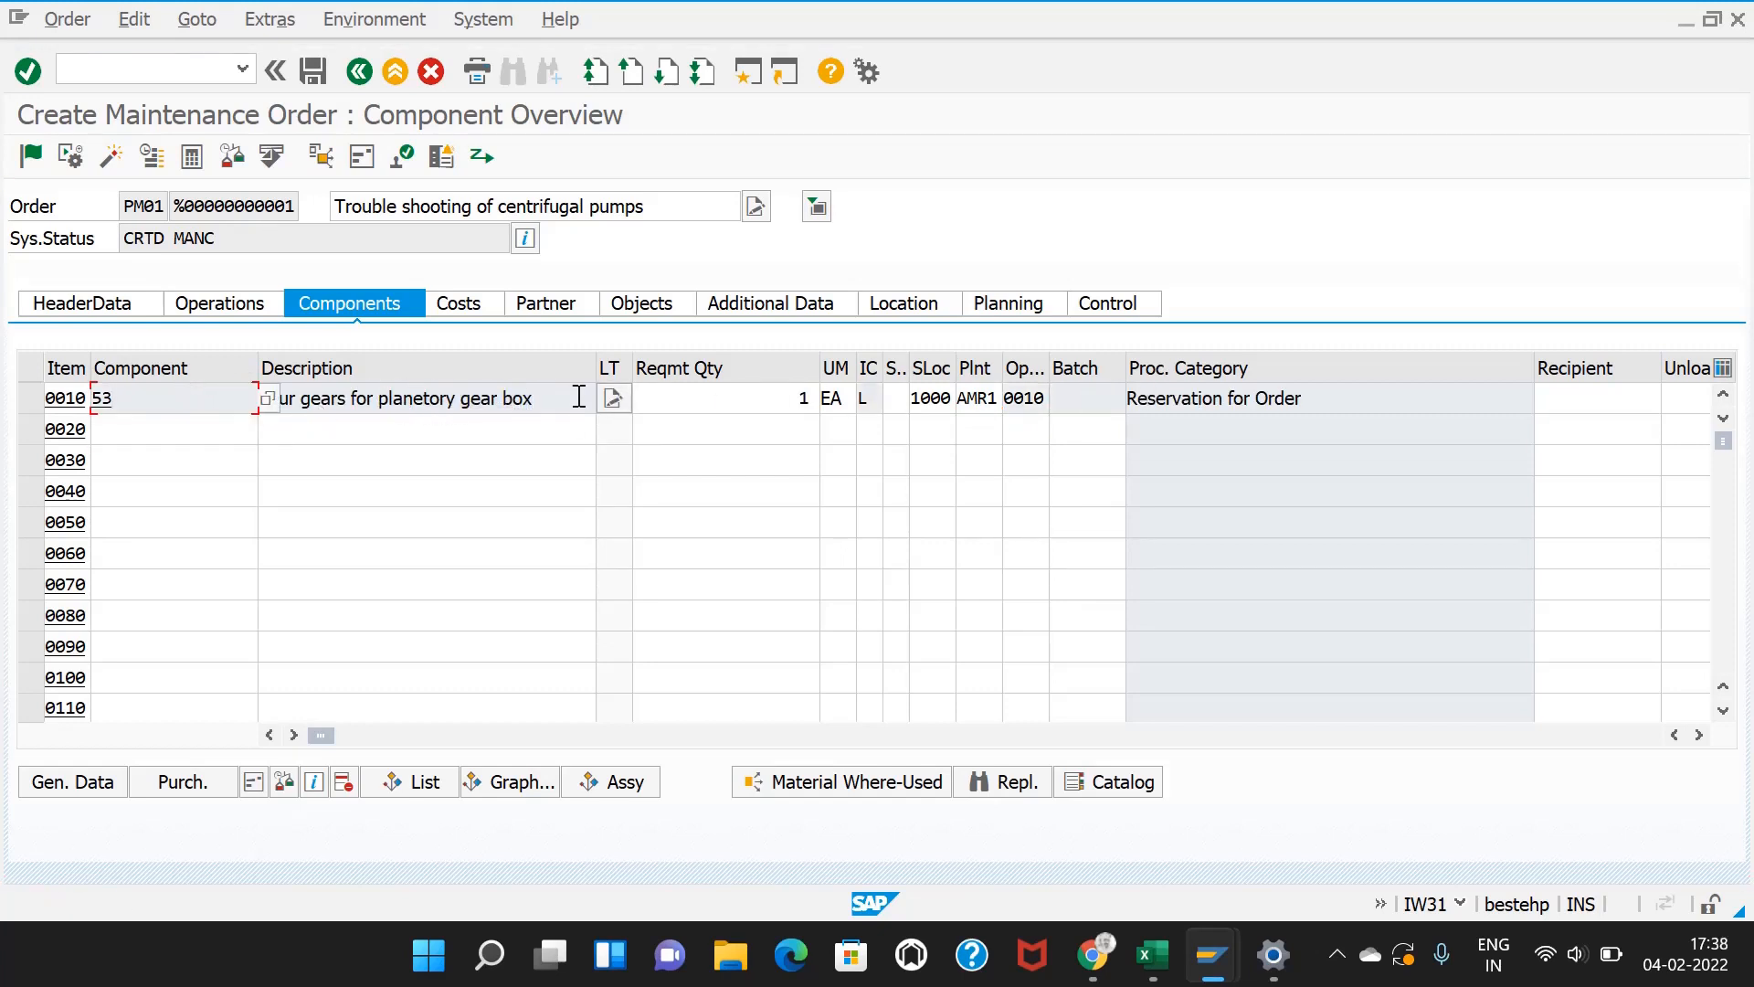
drag(580, 391, 396, 336)
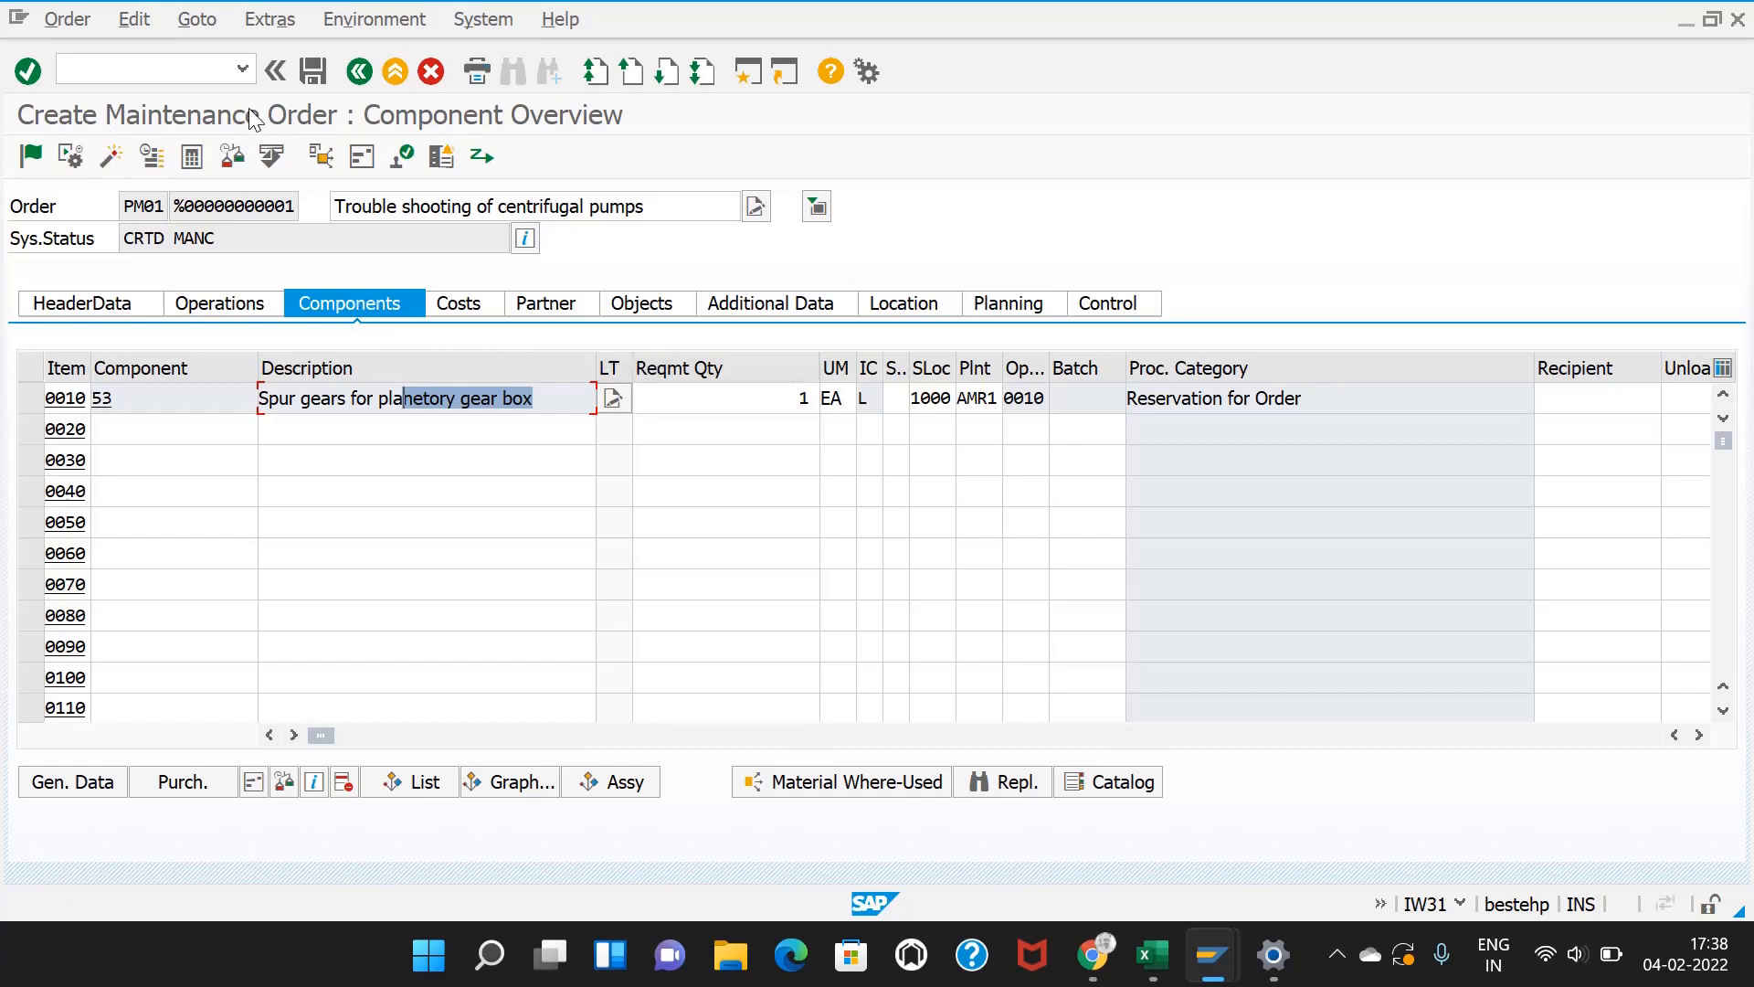
key(Return)
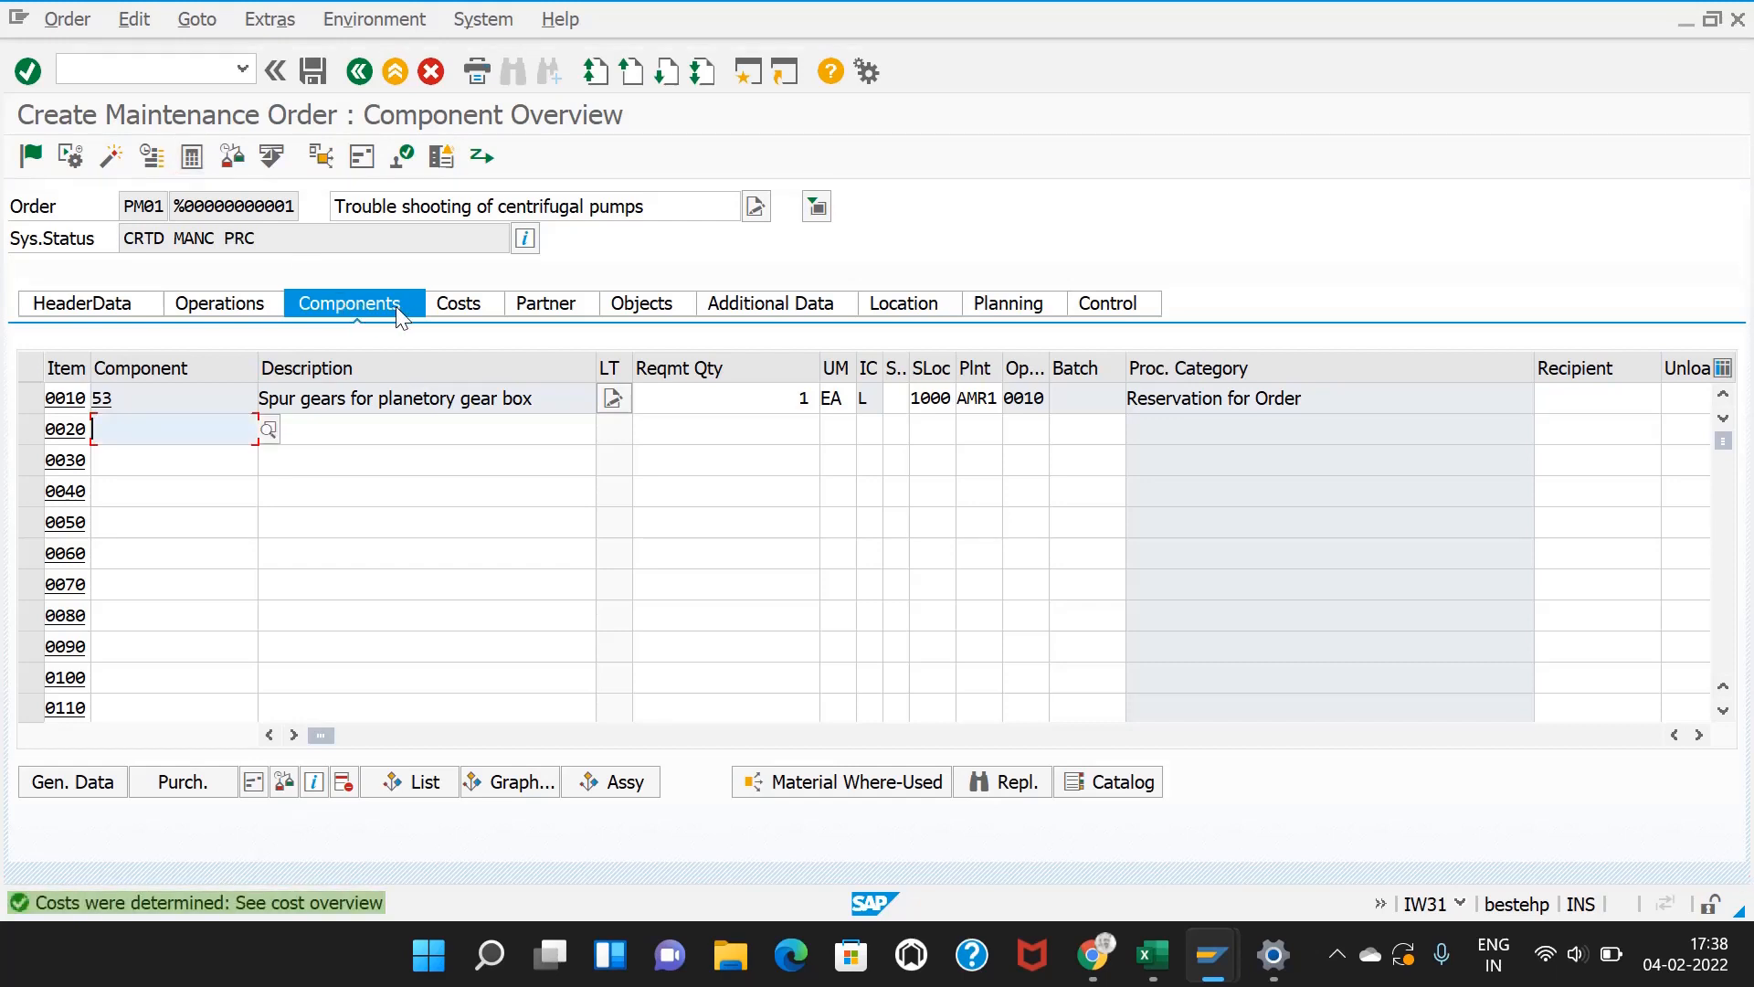
click(456, 303)
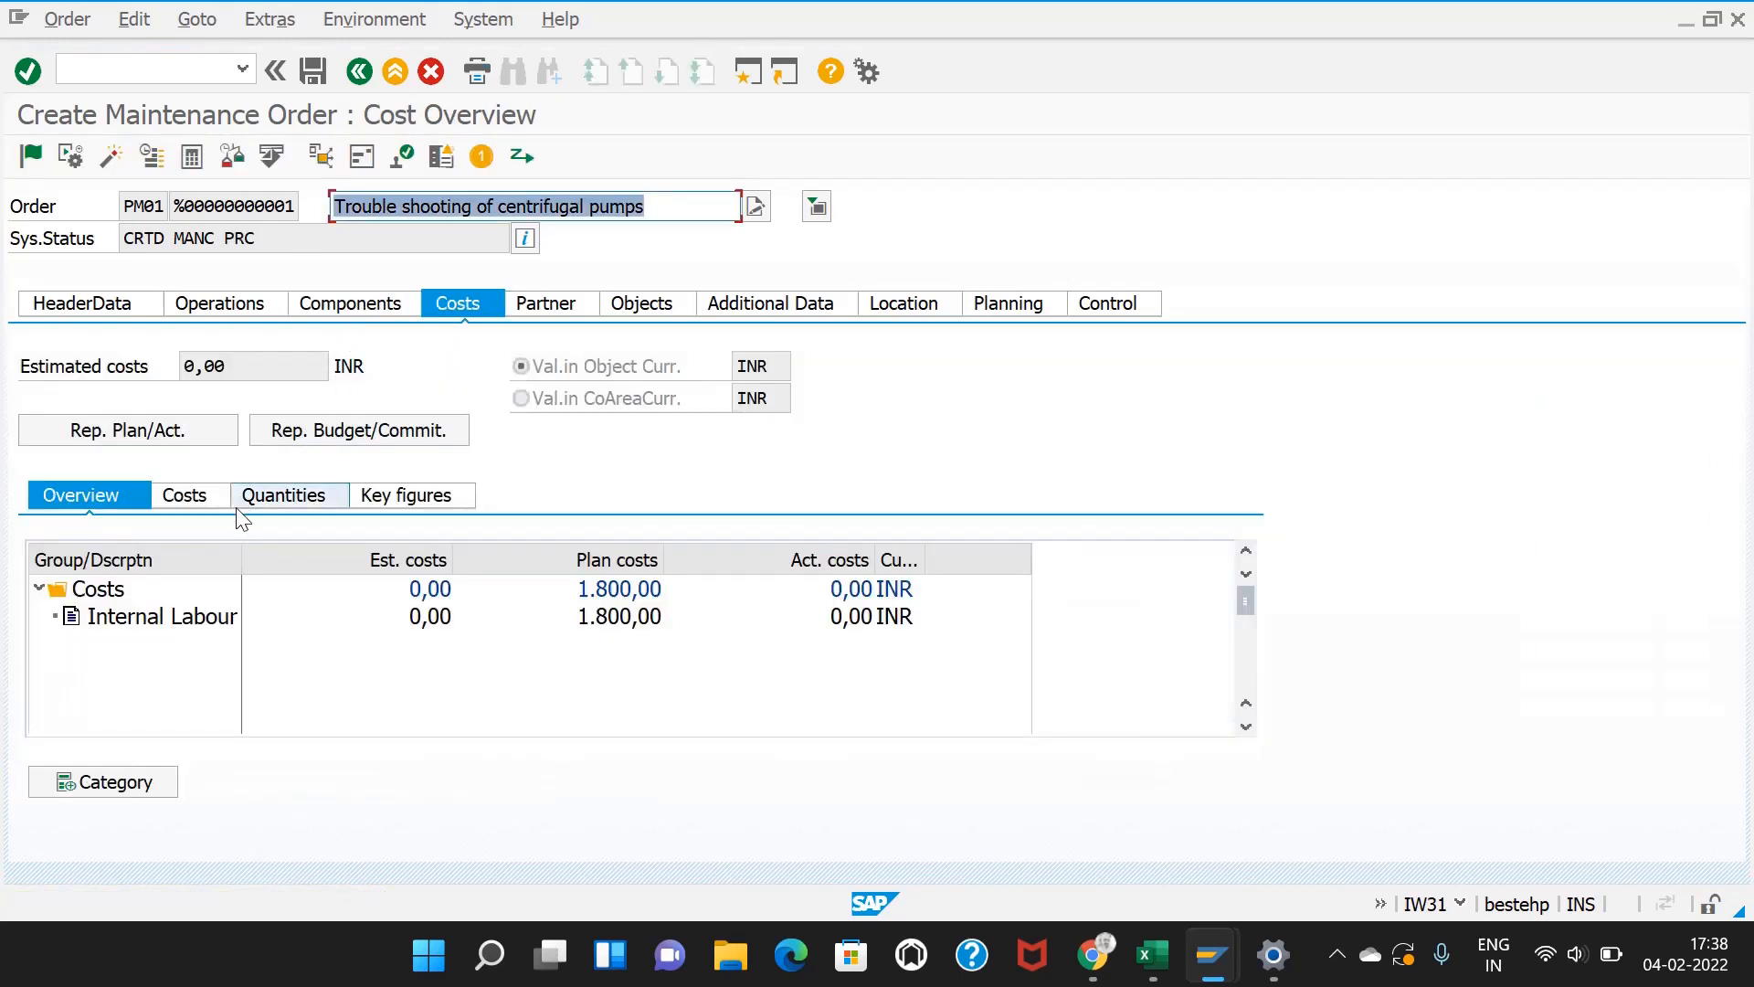
drag(241, 559, 284, 559)
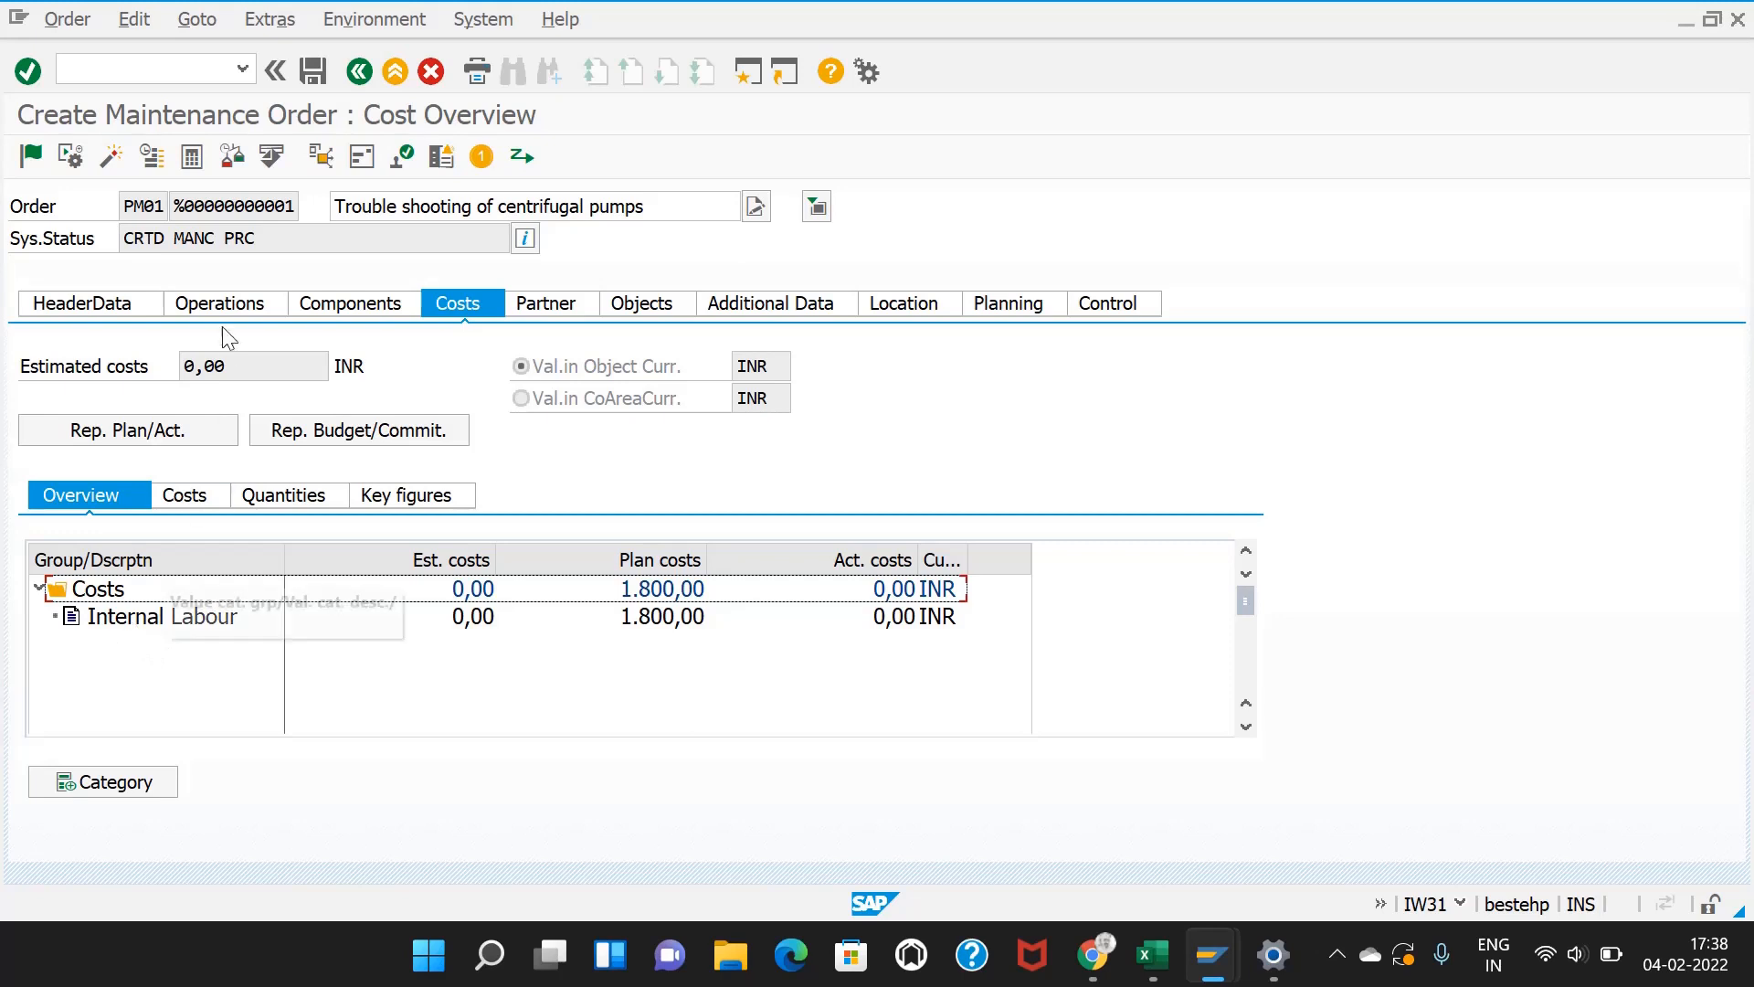
drag(186, 207, 276, 206)
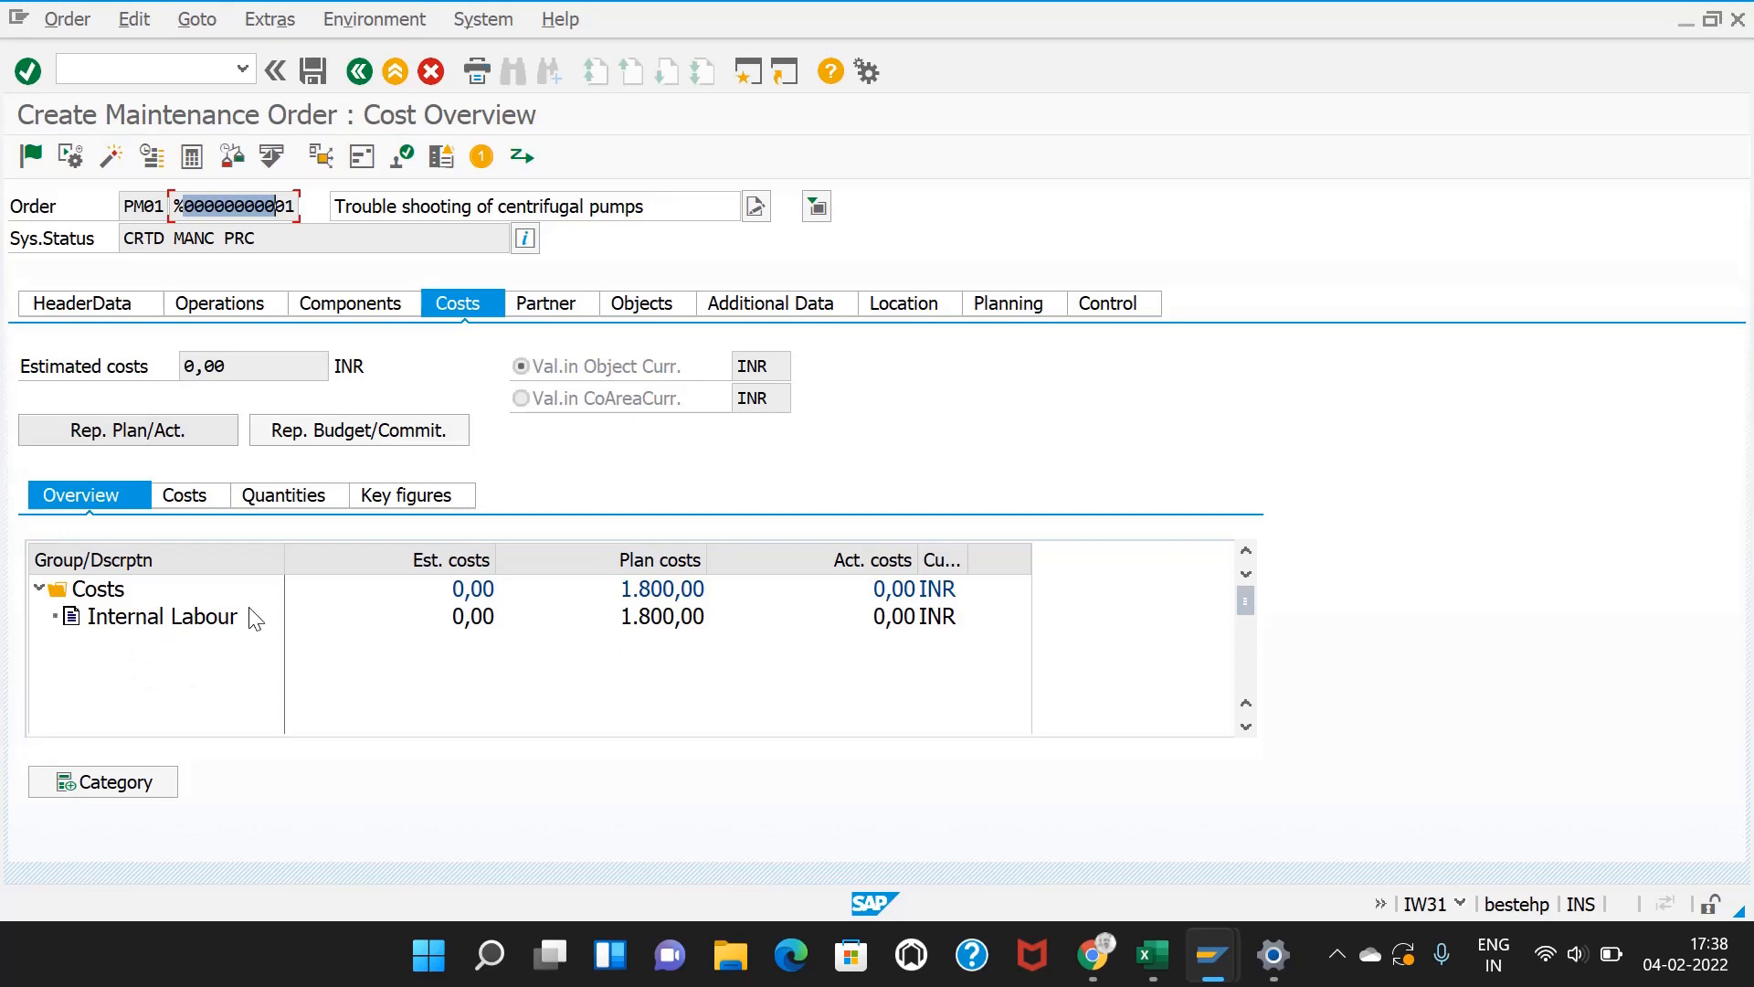
click(289, 556)
drag(289, 555, 278, 557)
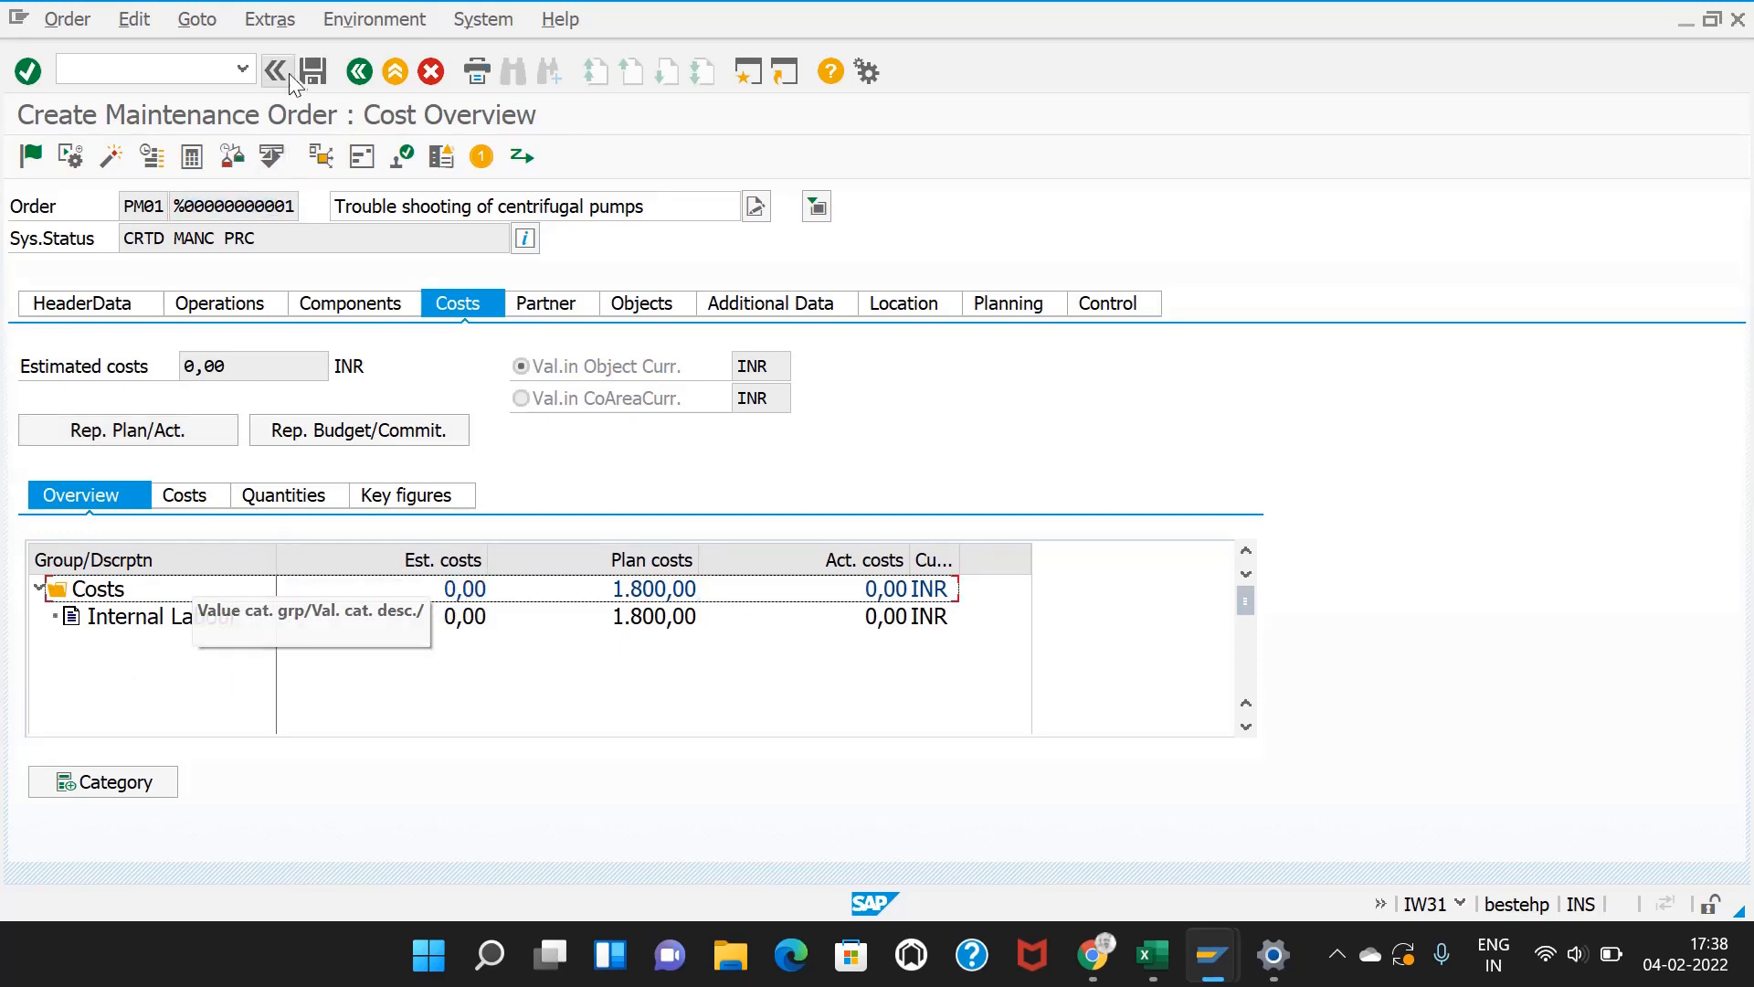
Step: Save the new maintenance order, reopen its header data for changing and release it
click(312, 72)
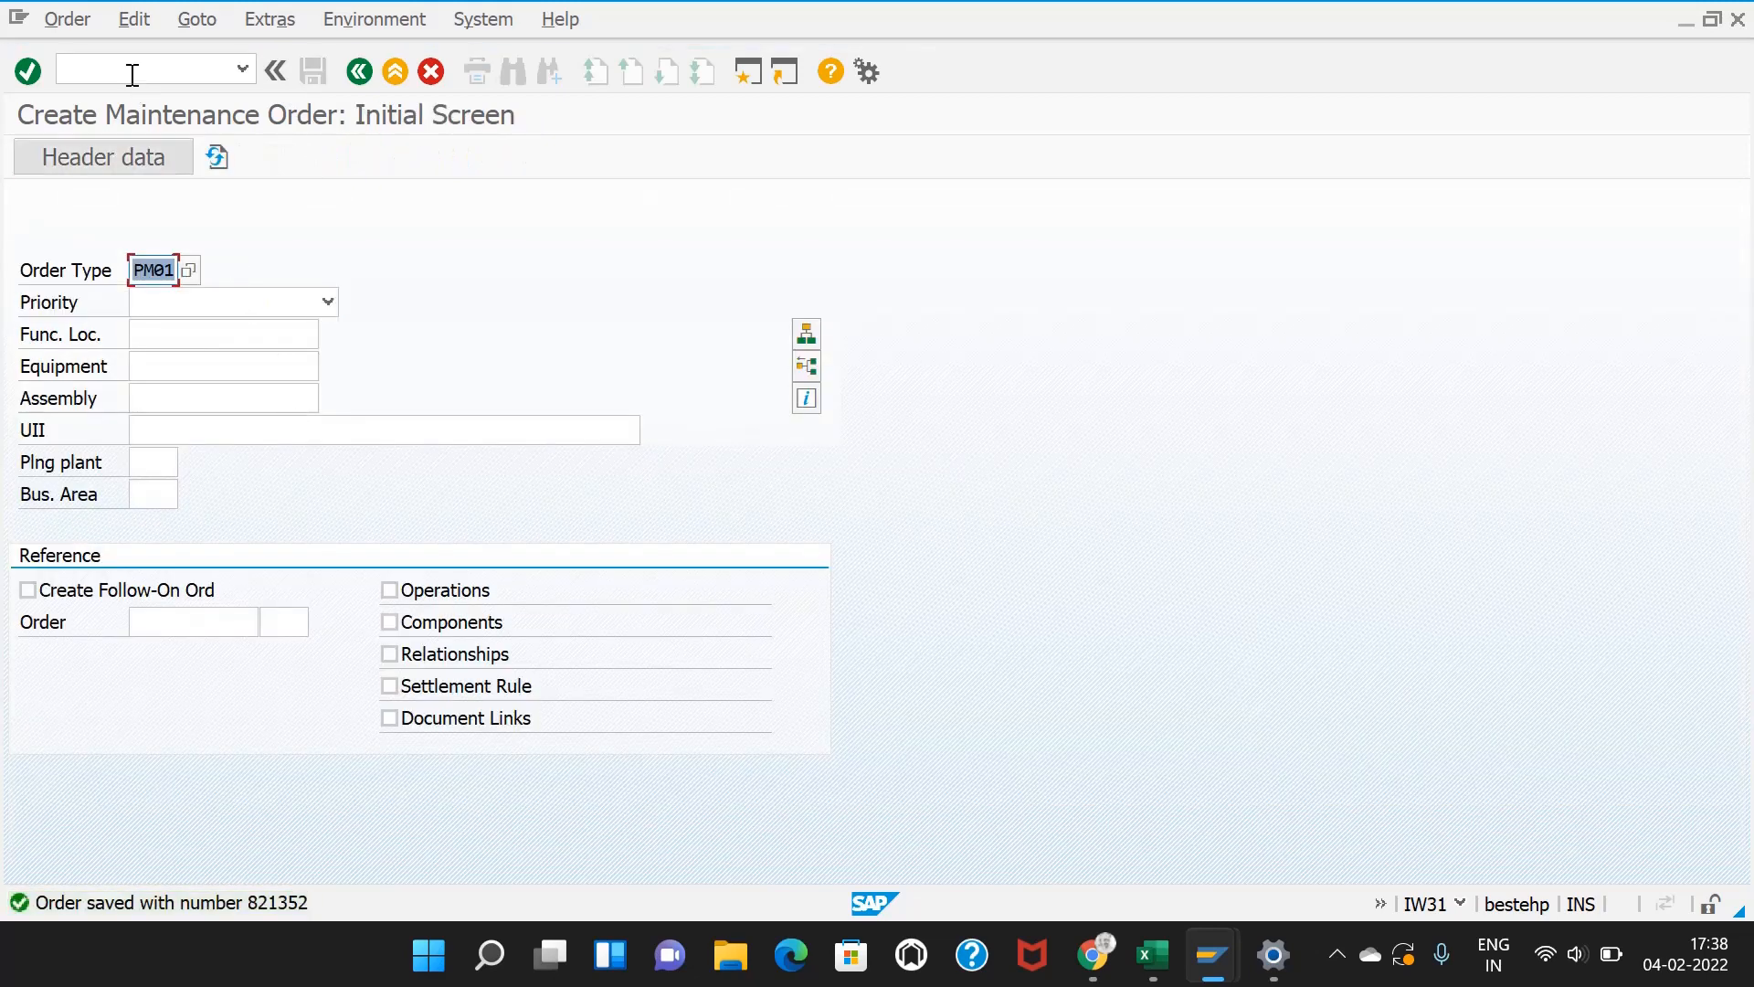
click(73, 20)
click(116, 144)
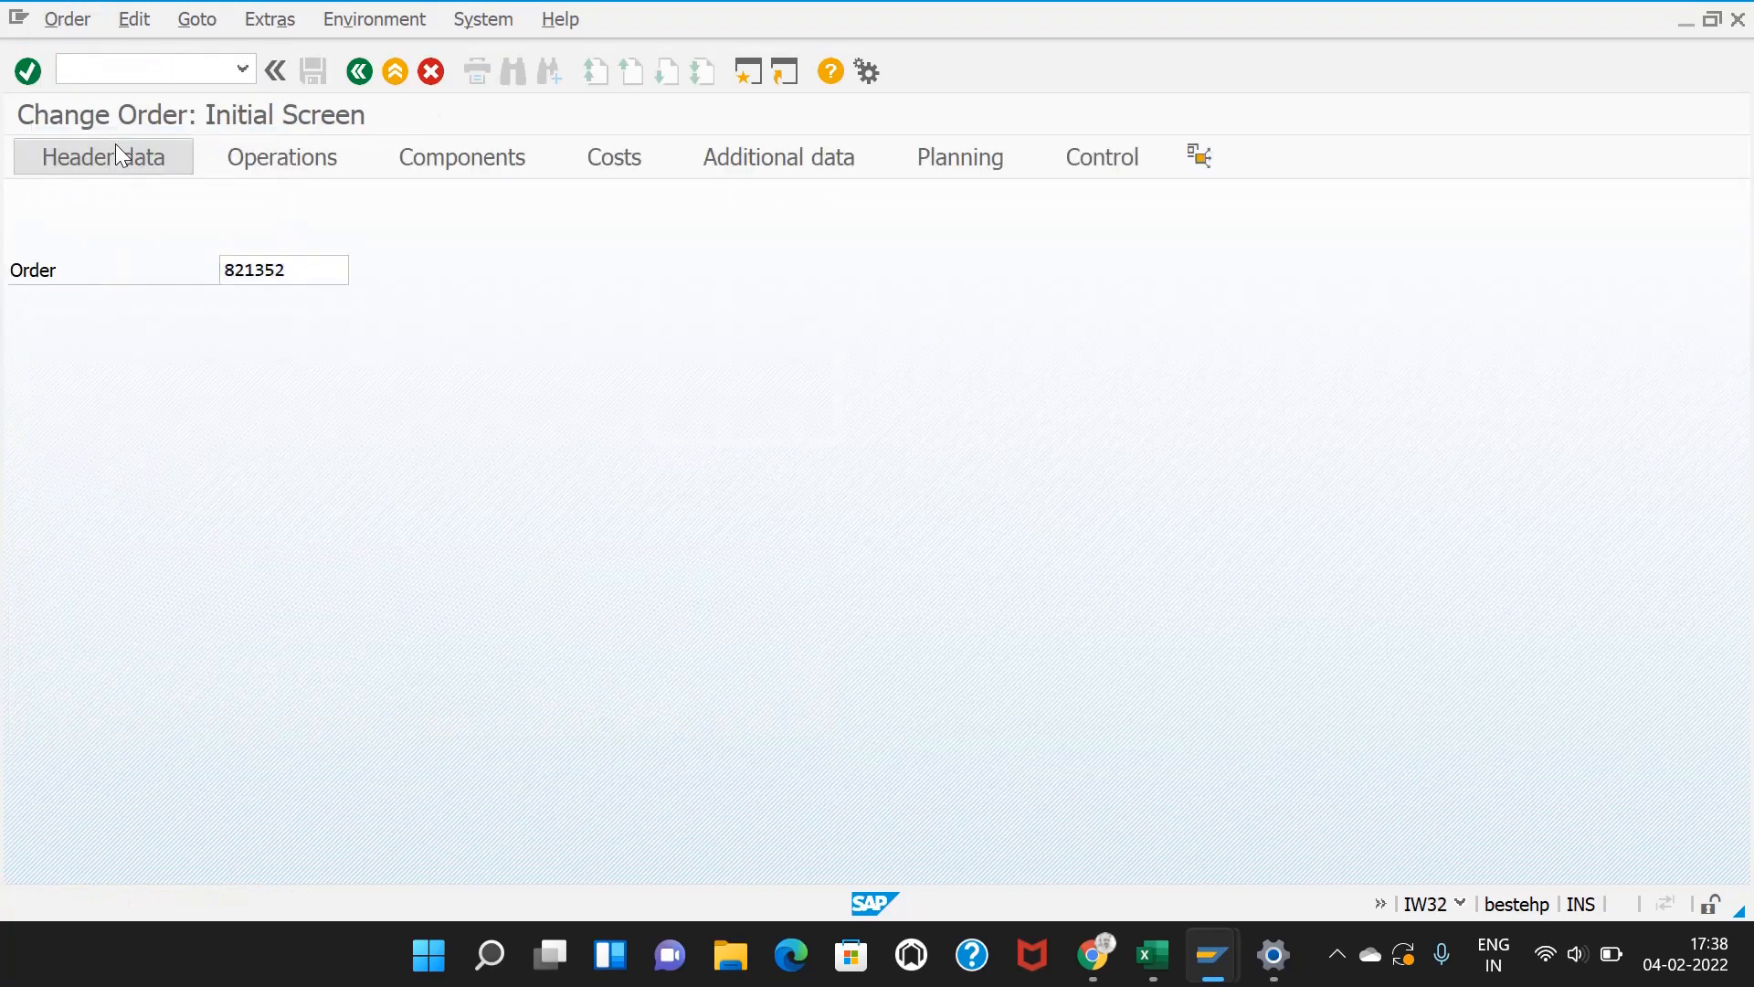
click(115, 148)
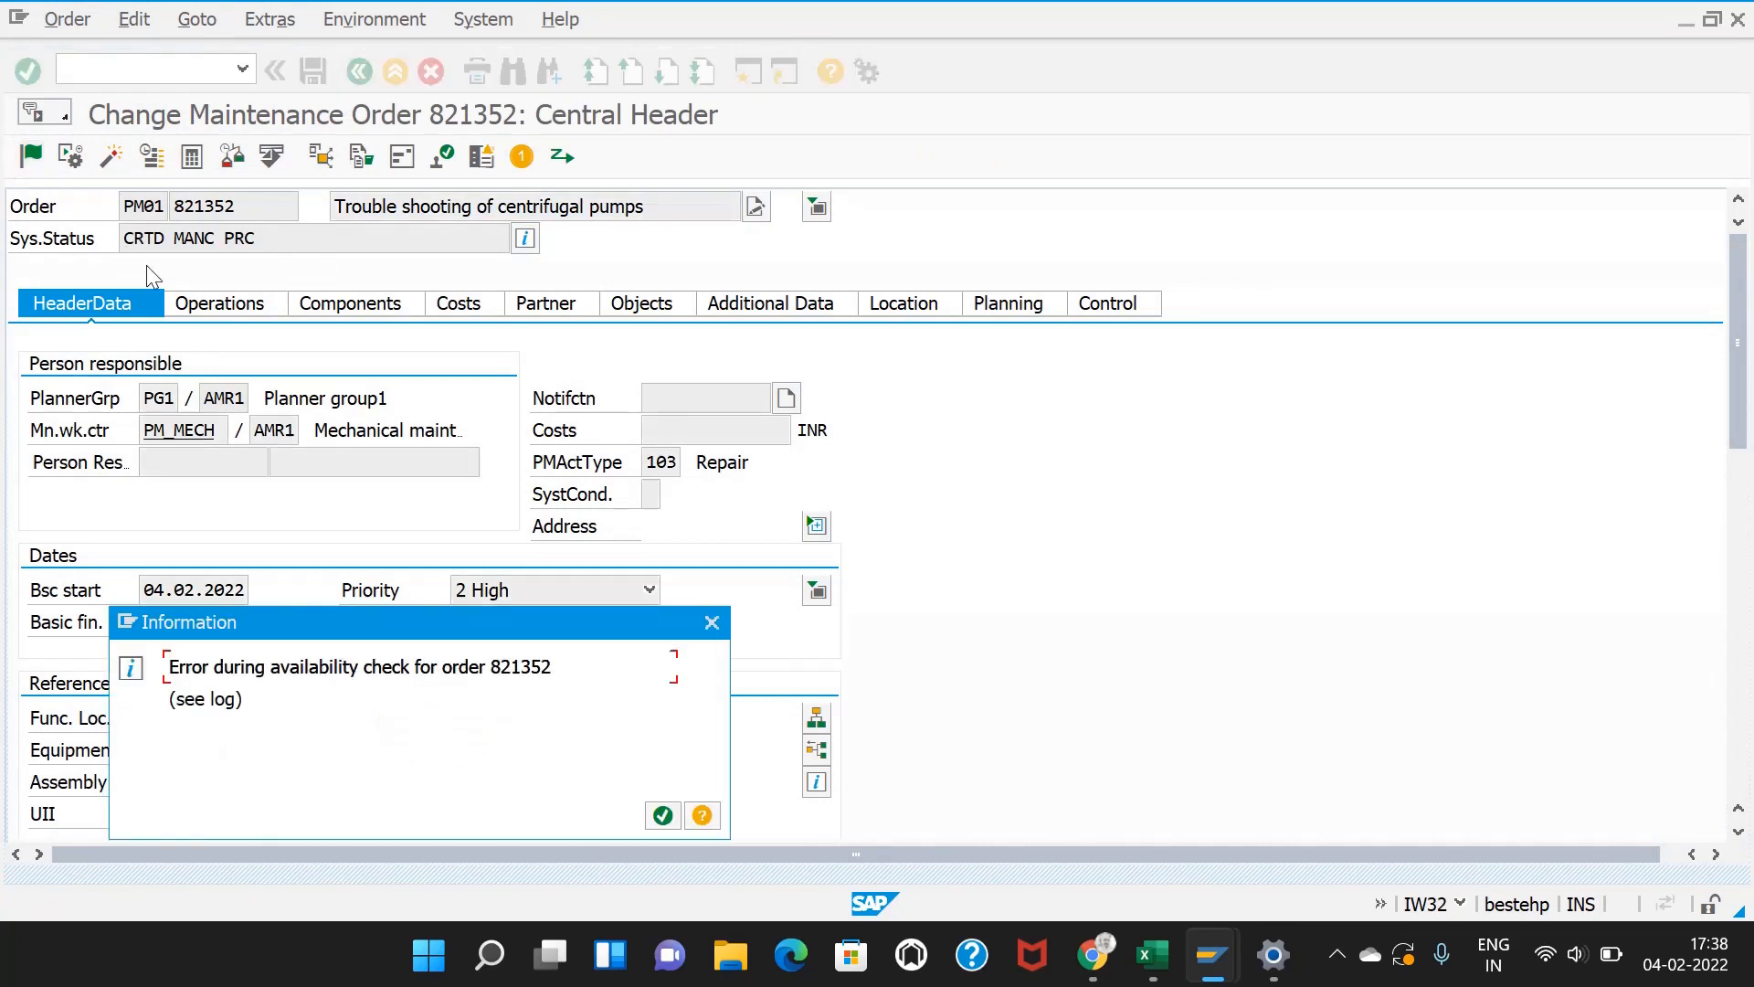
click(664, 815)
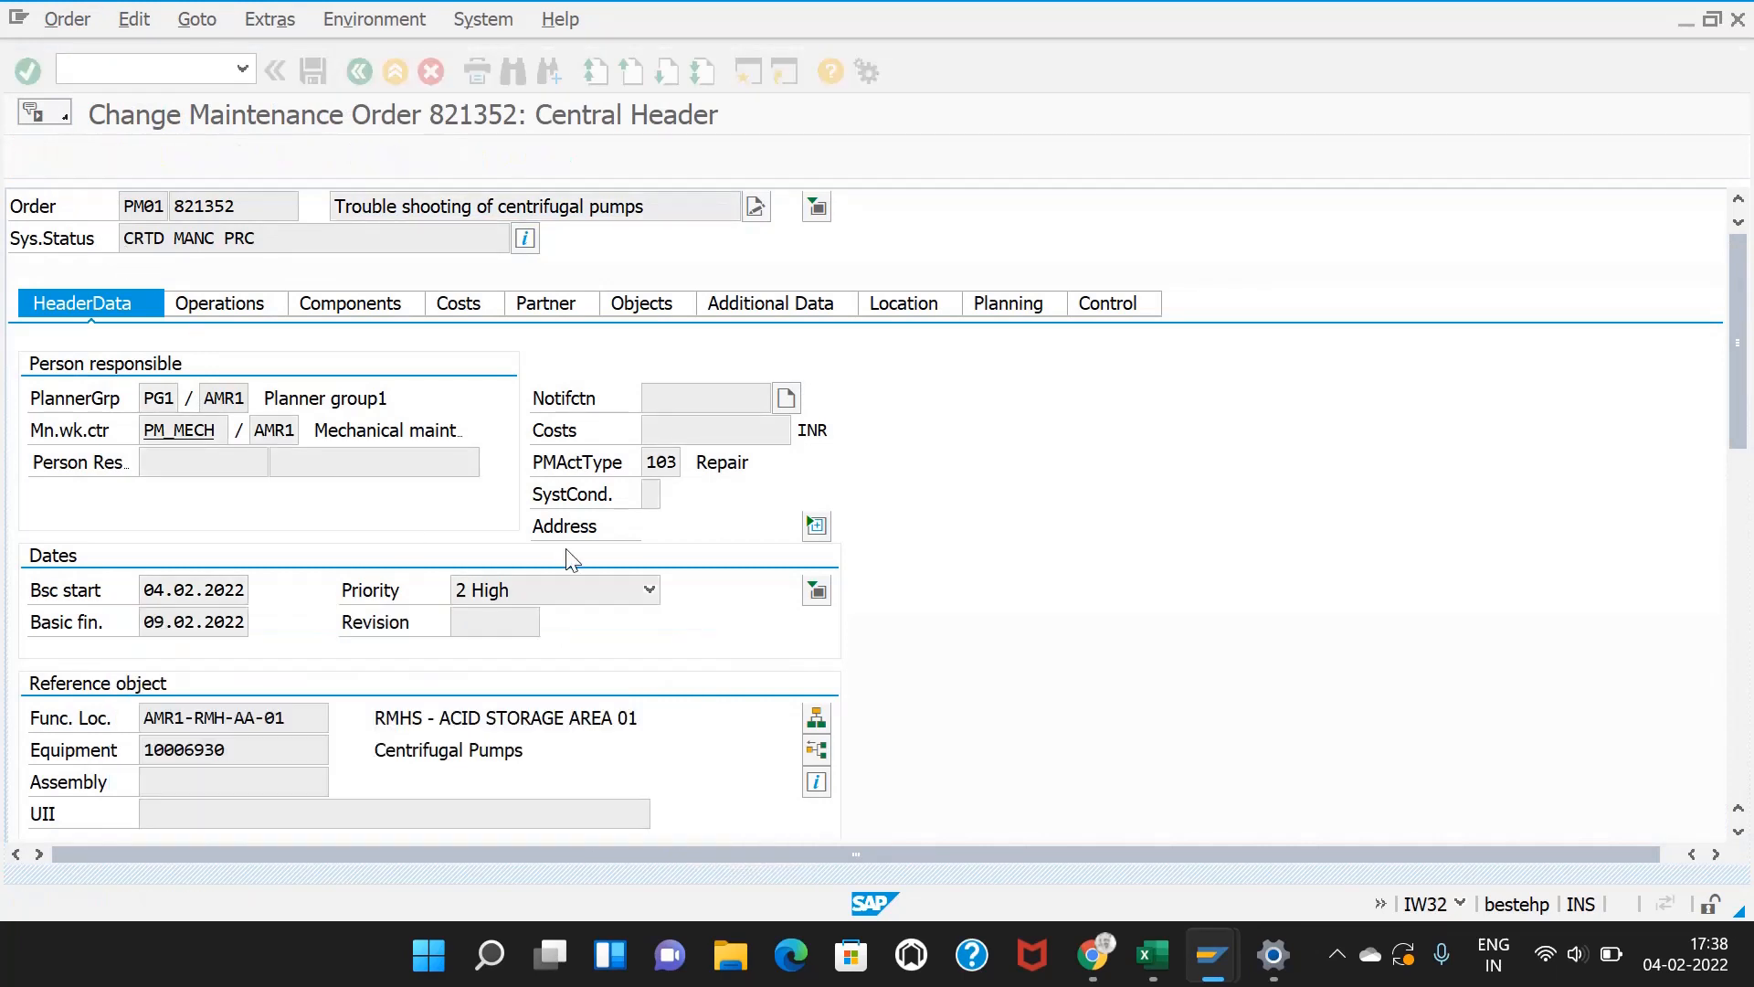
Step: View the order's material availability log and save the released maintenance order
click(202, 22)
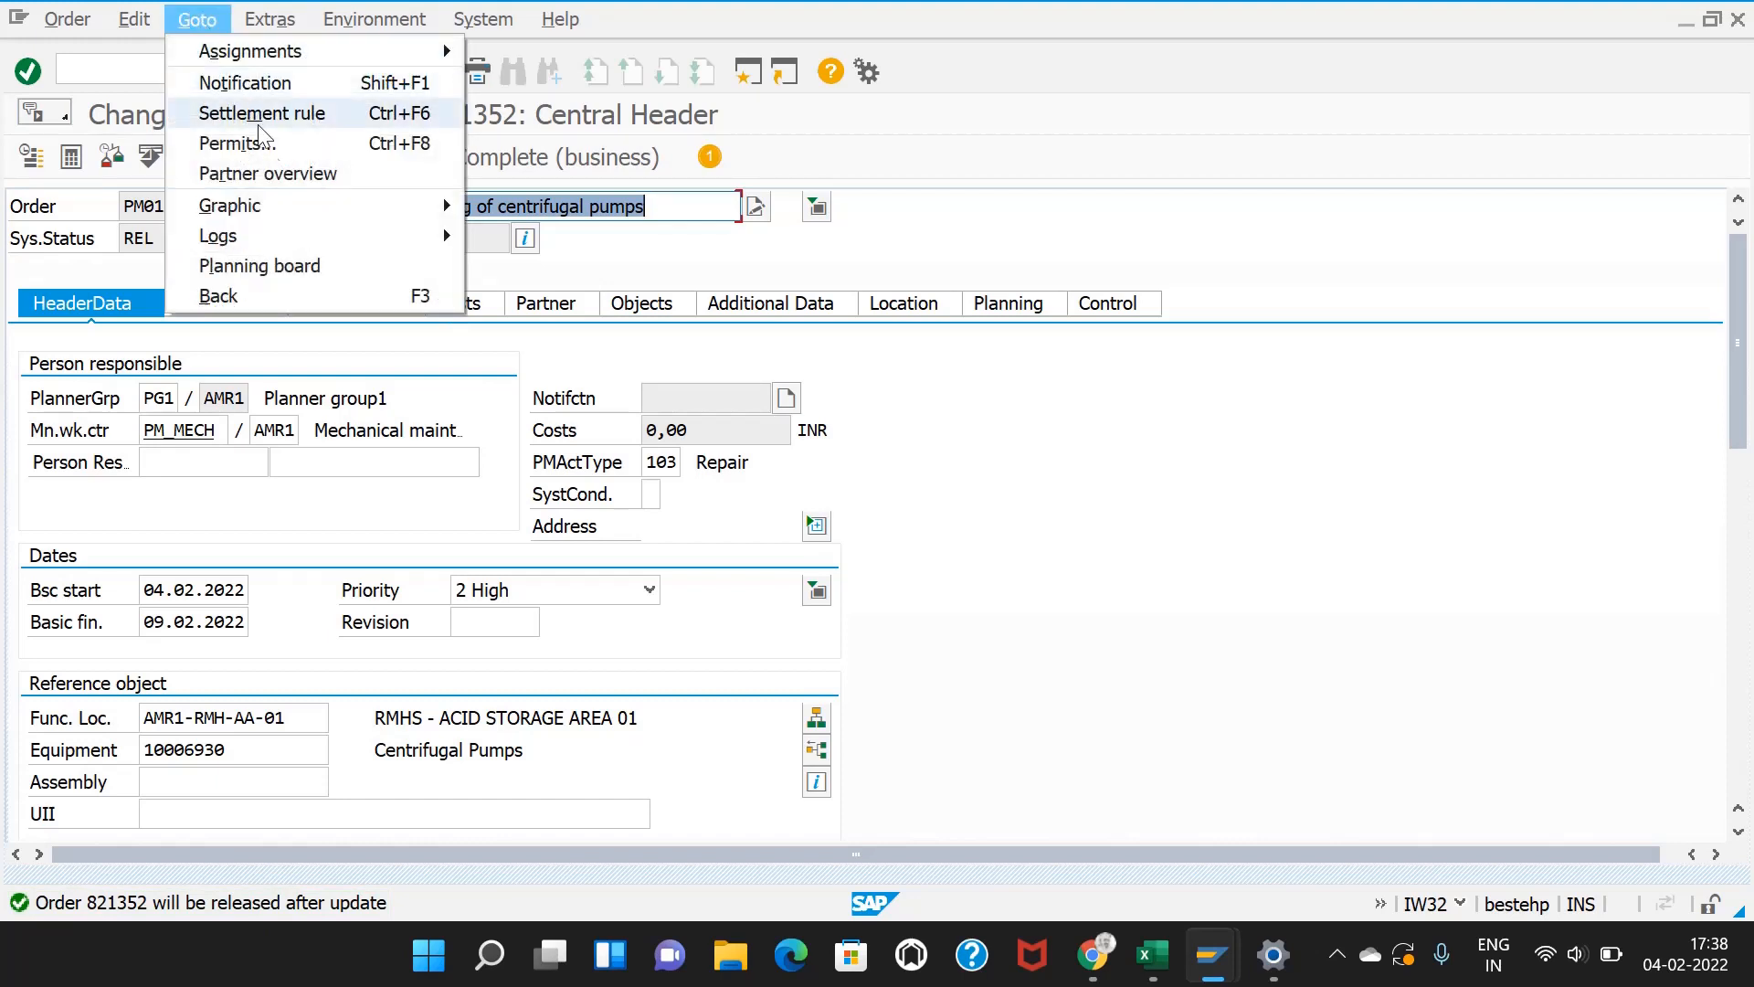
mouse_move(319, 230)
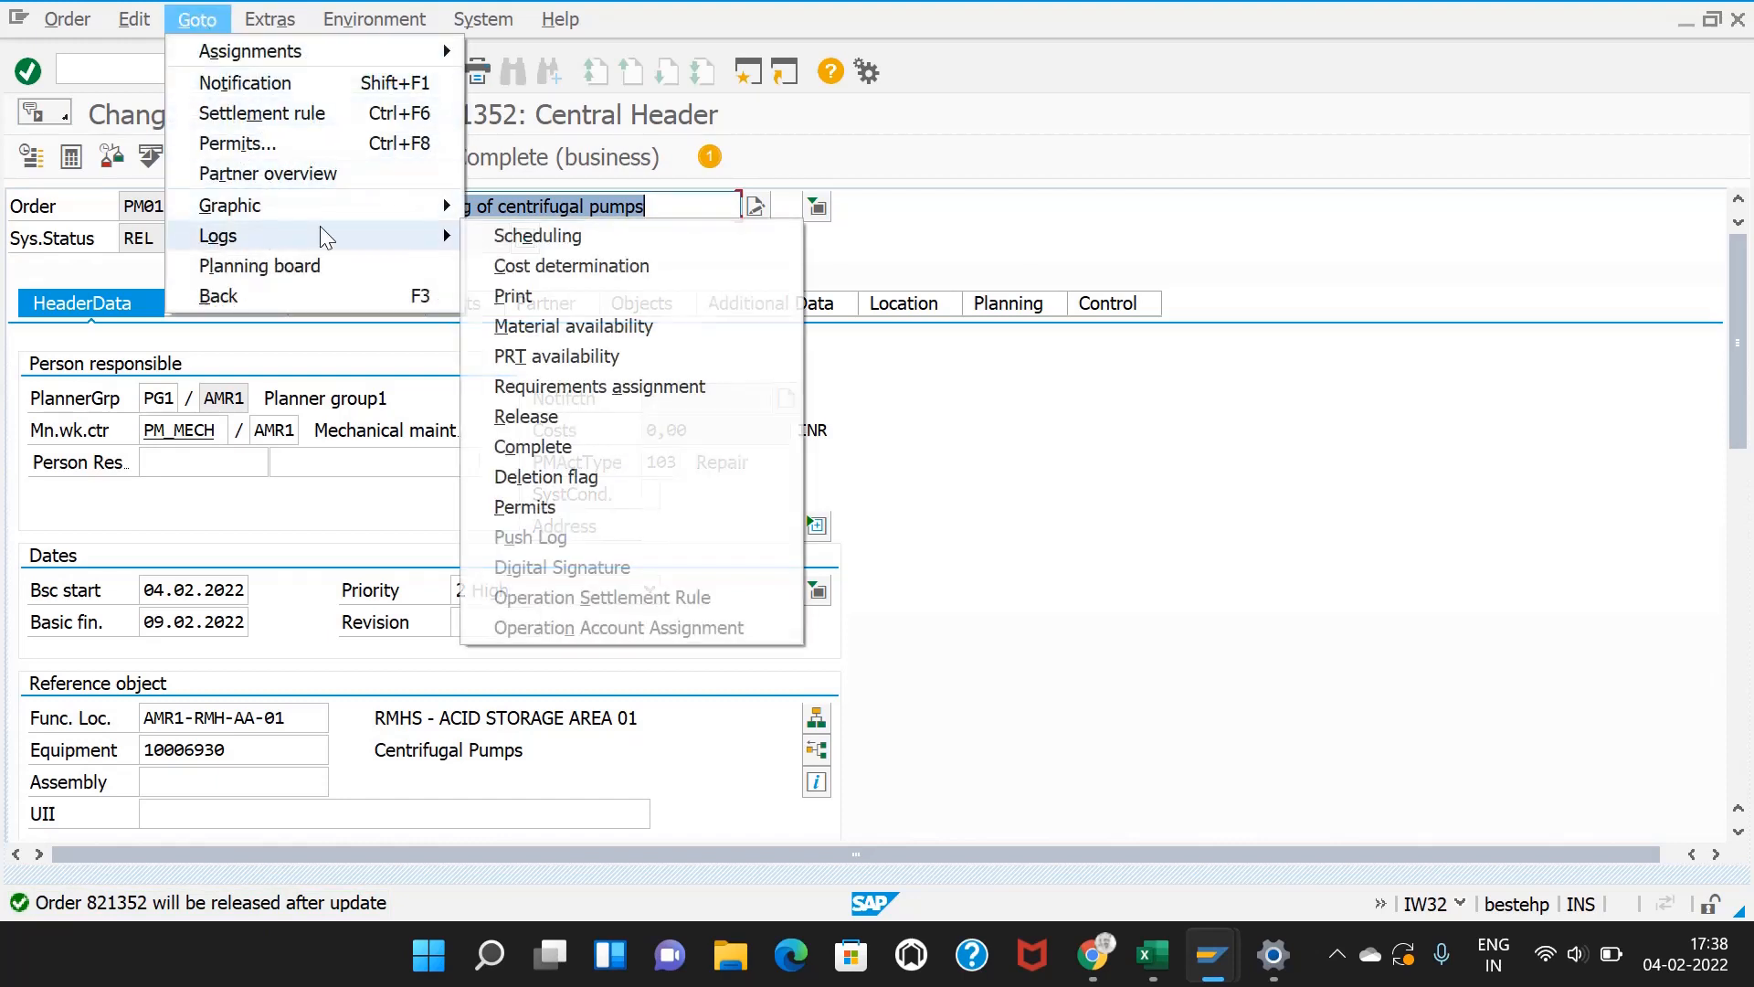
click(528, 327)
click(663, 814)
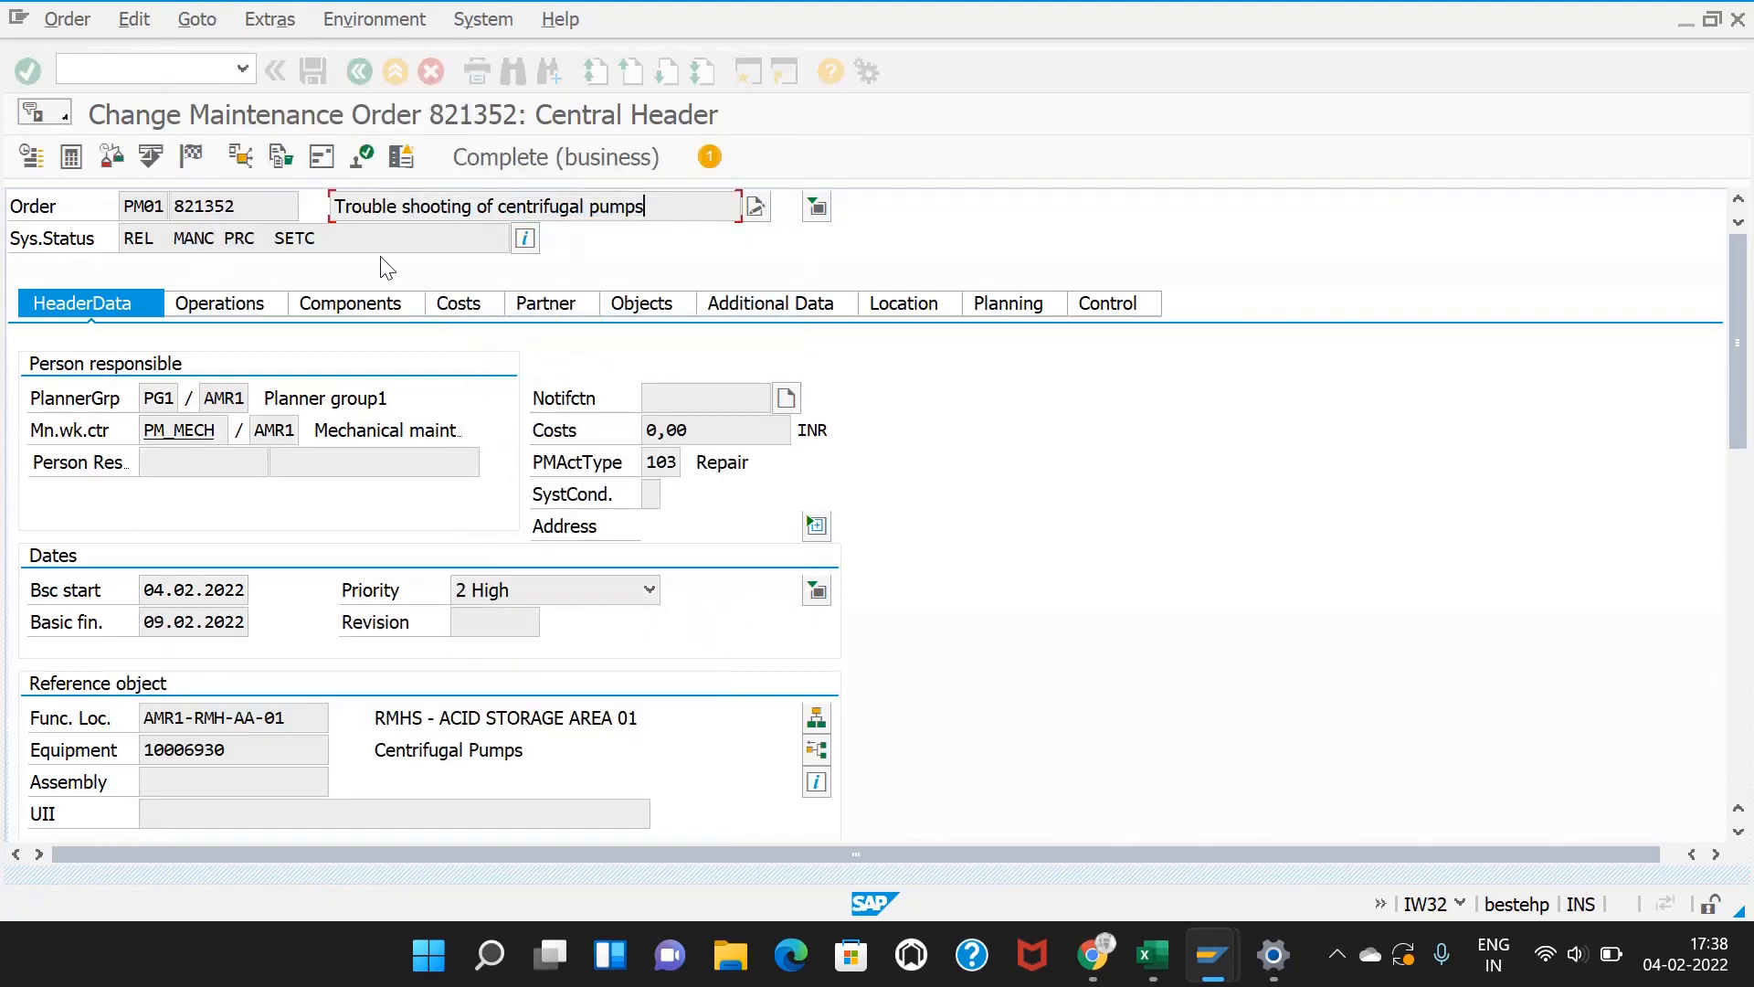
click(240, 156)
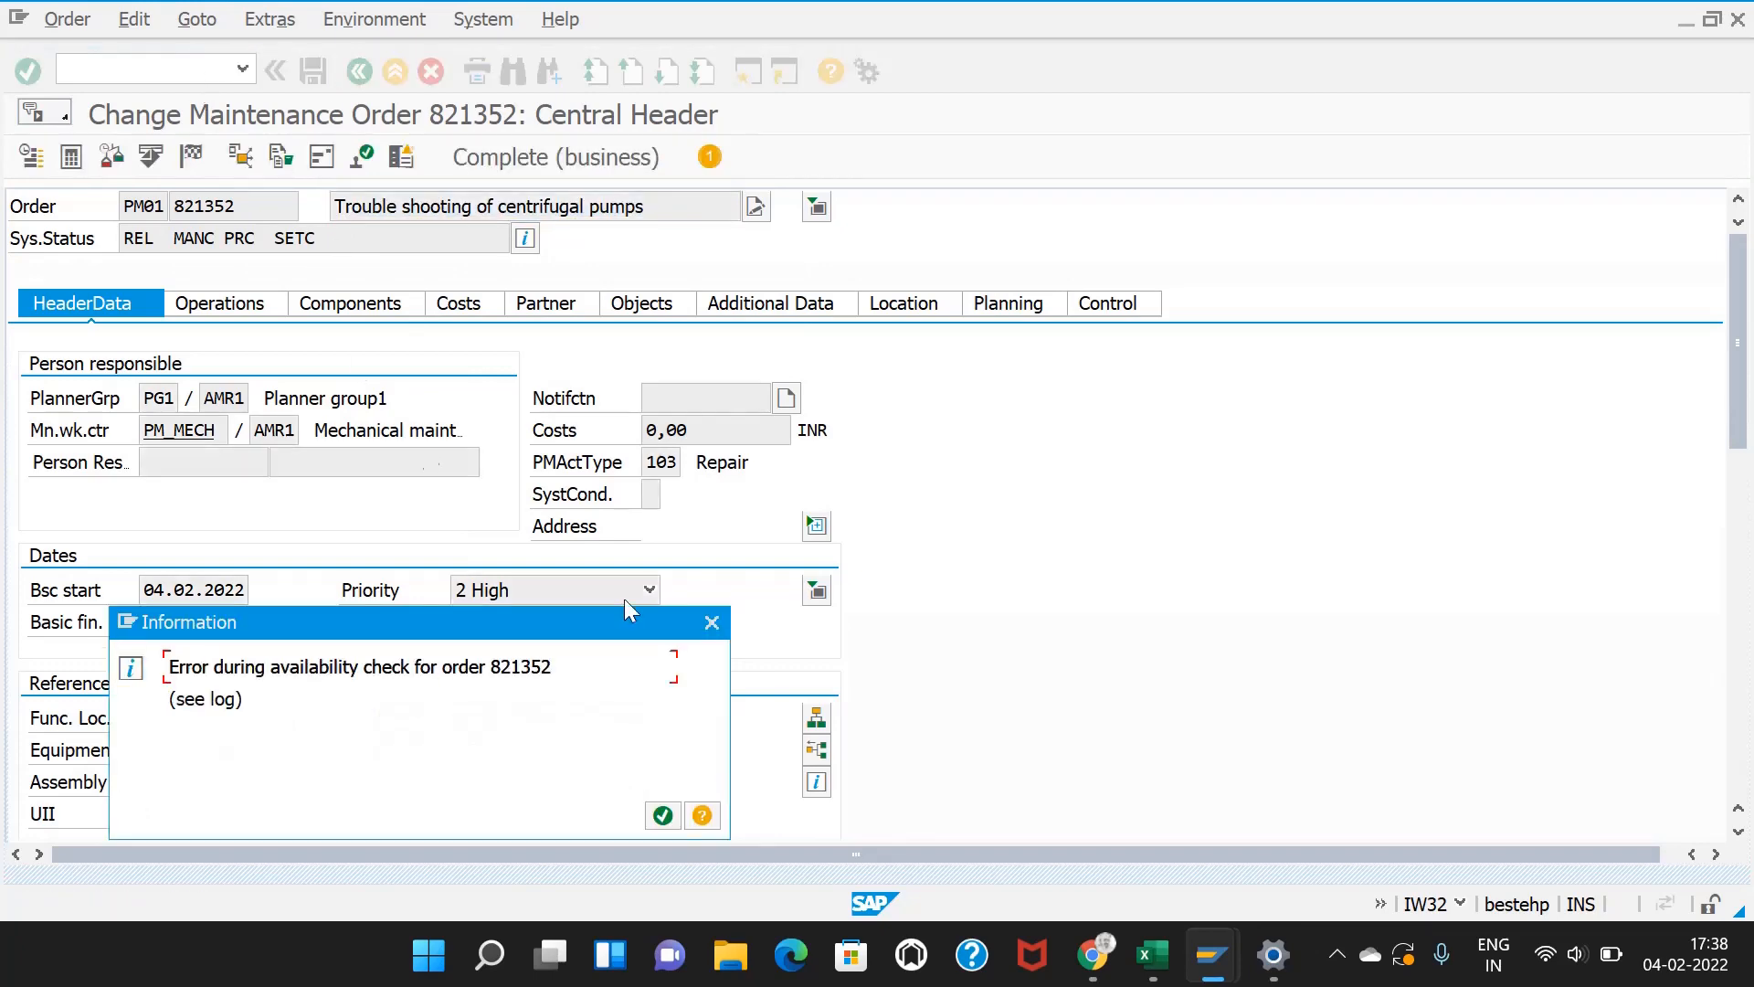
click(662, 815)
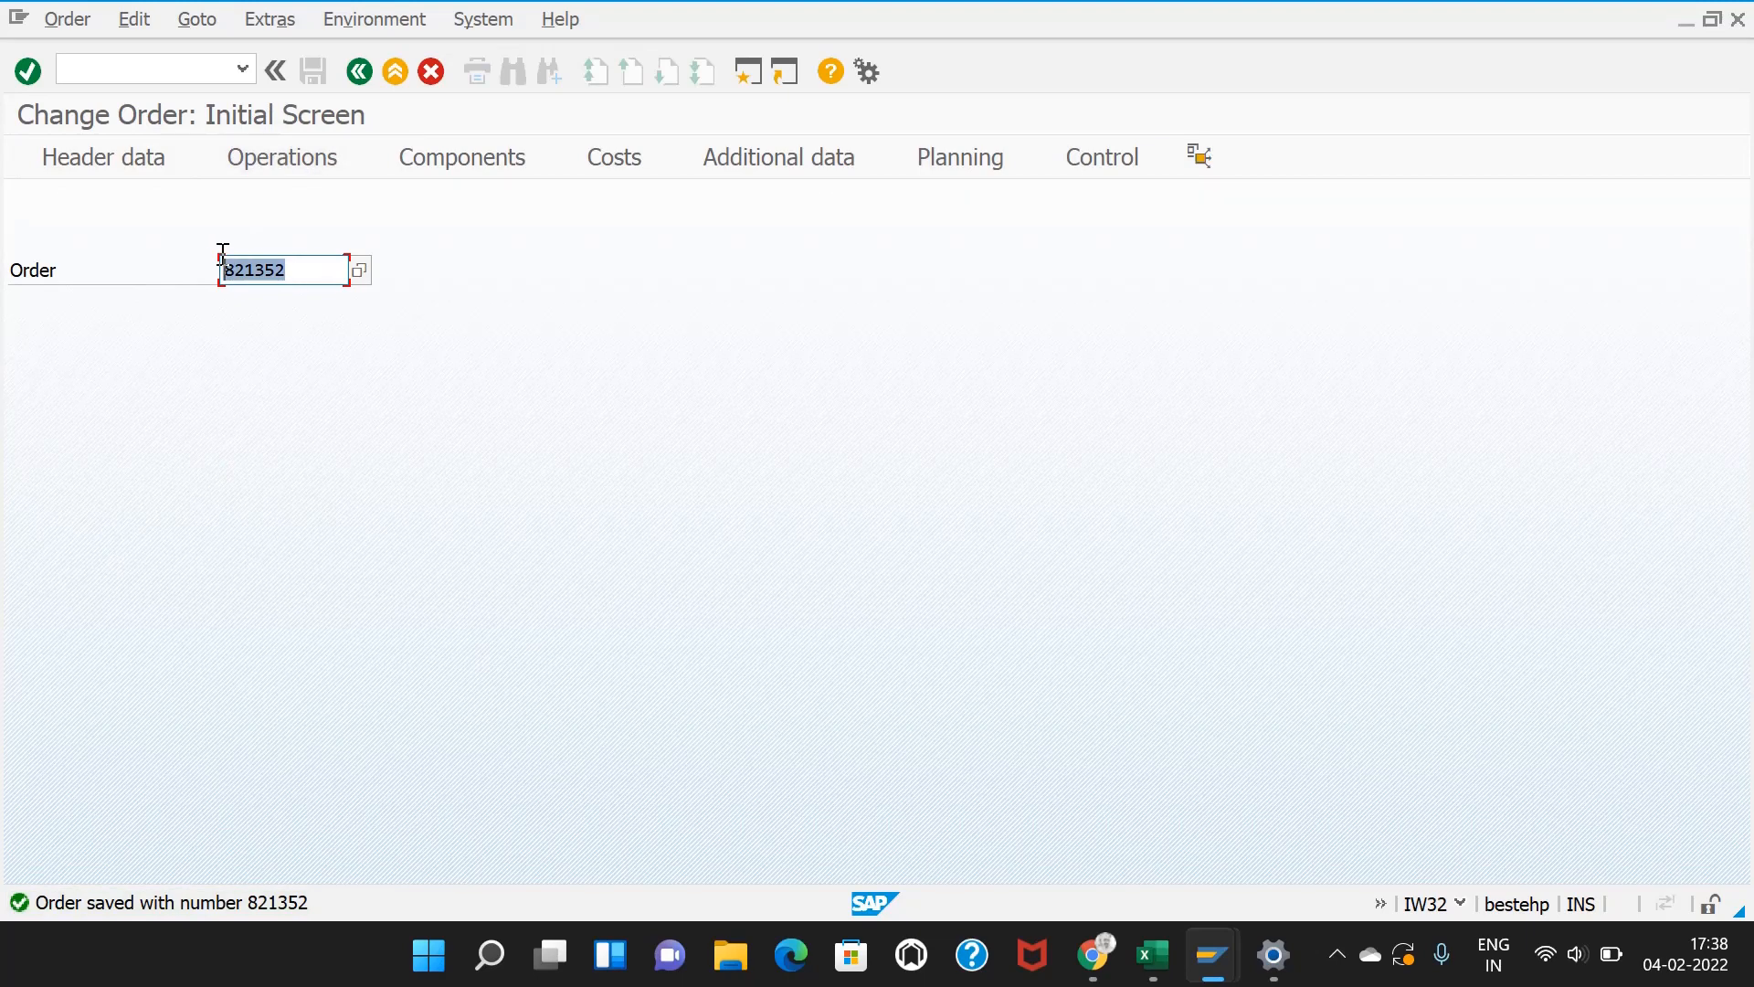
Step: Go to transaction MIGO and load the maintenance order by its number into a goods issue with movement type 261
click(167, 73)
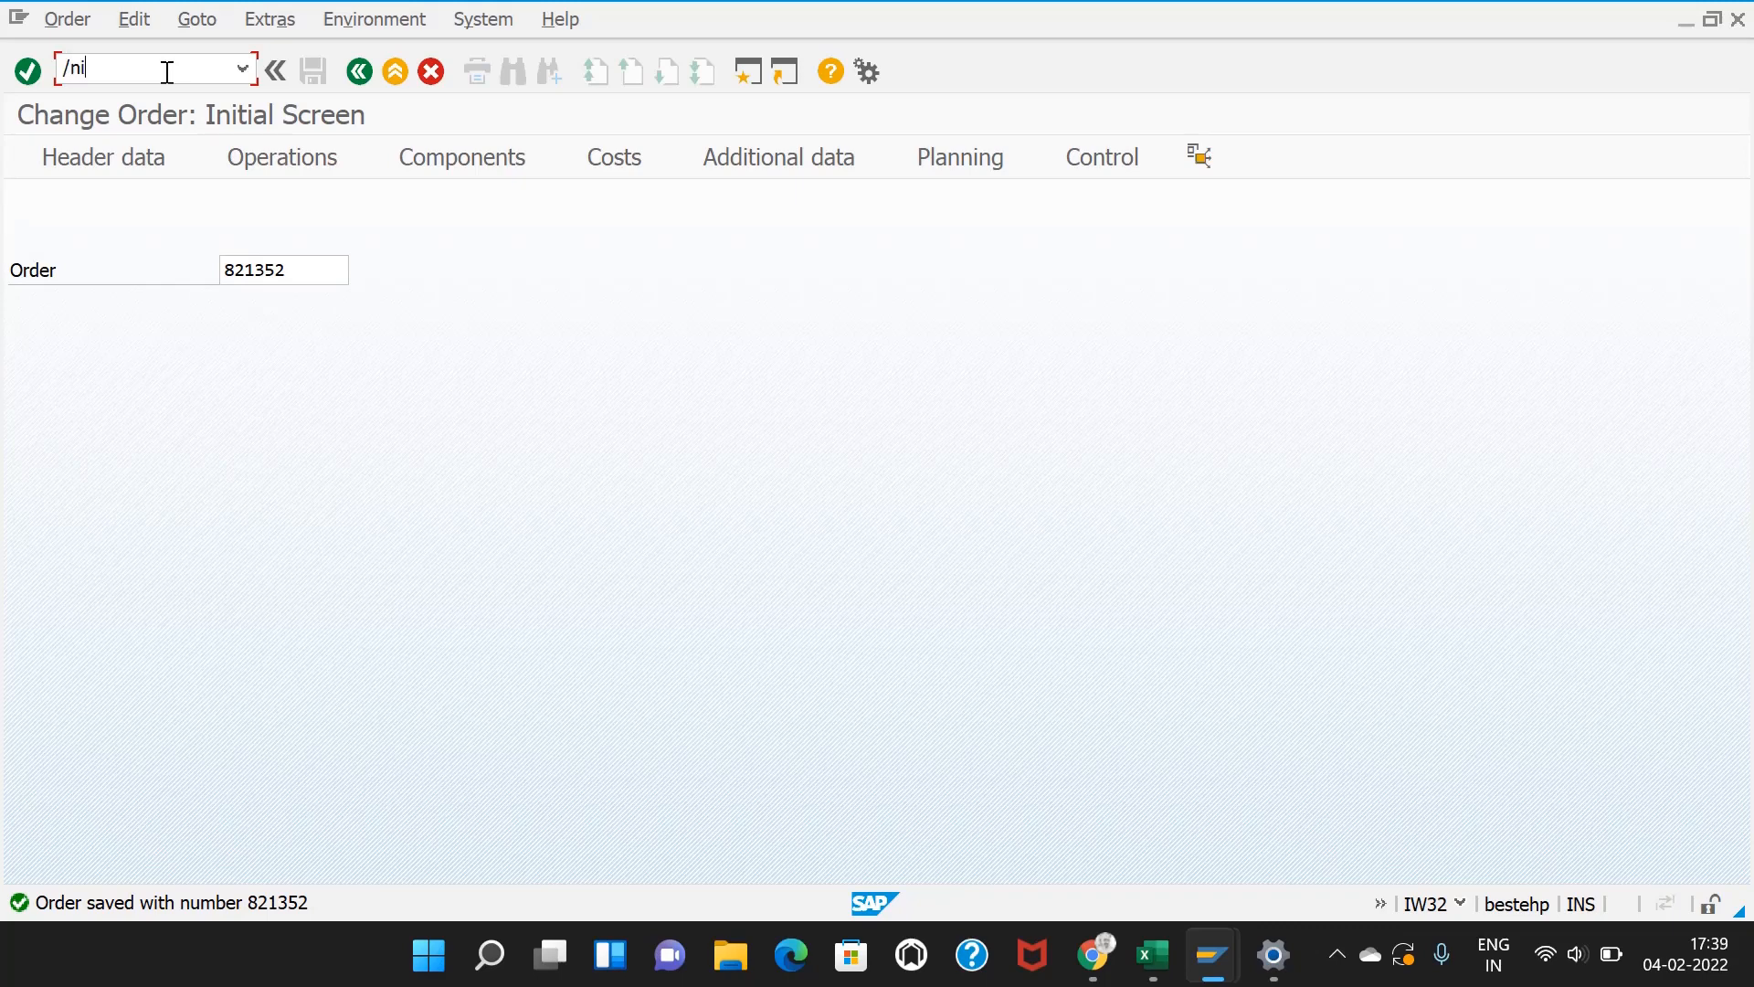
key(Return)
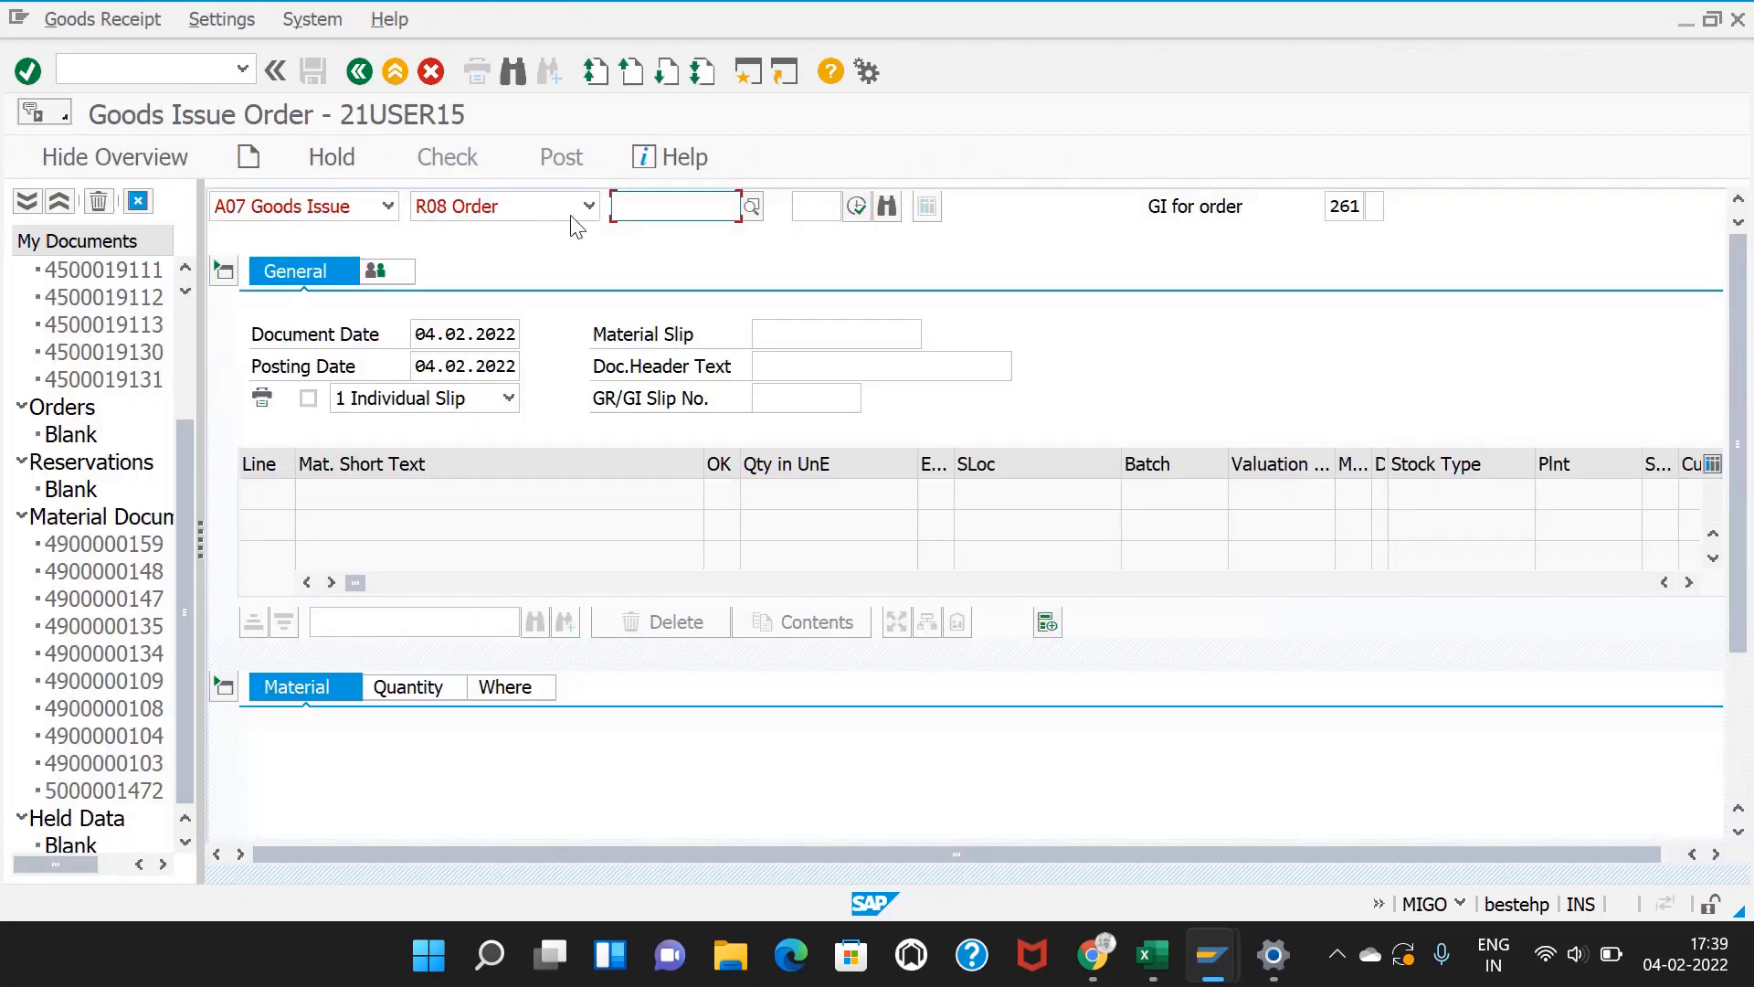
click(619, 208)
text(821352)
key(Return)
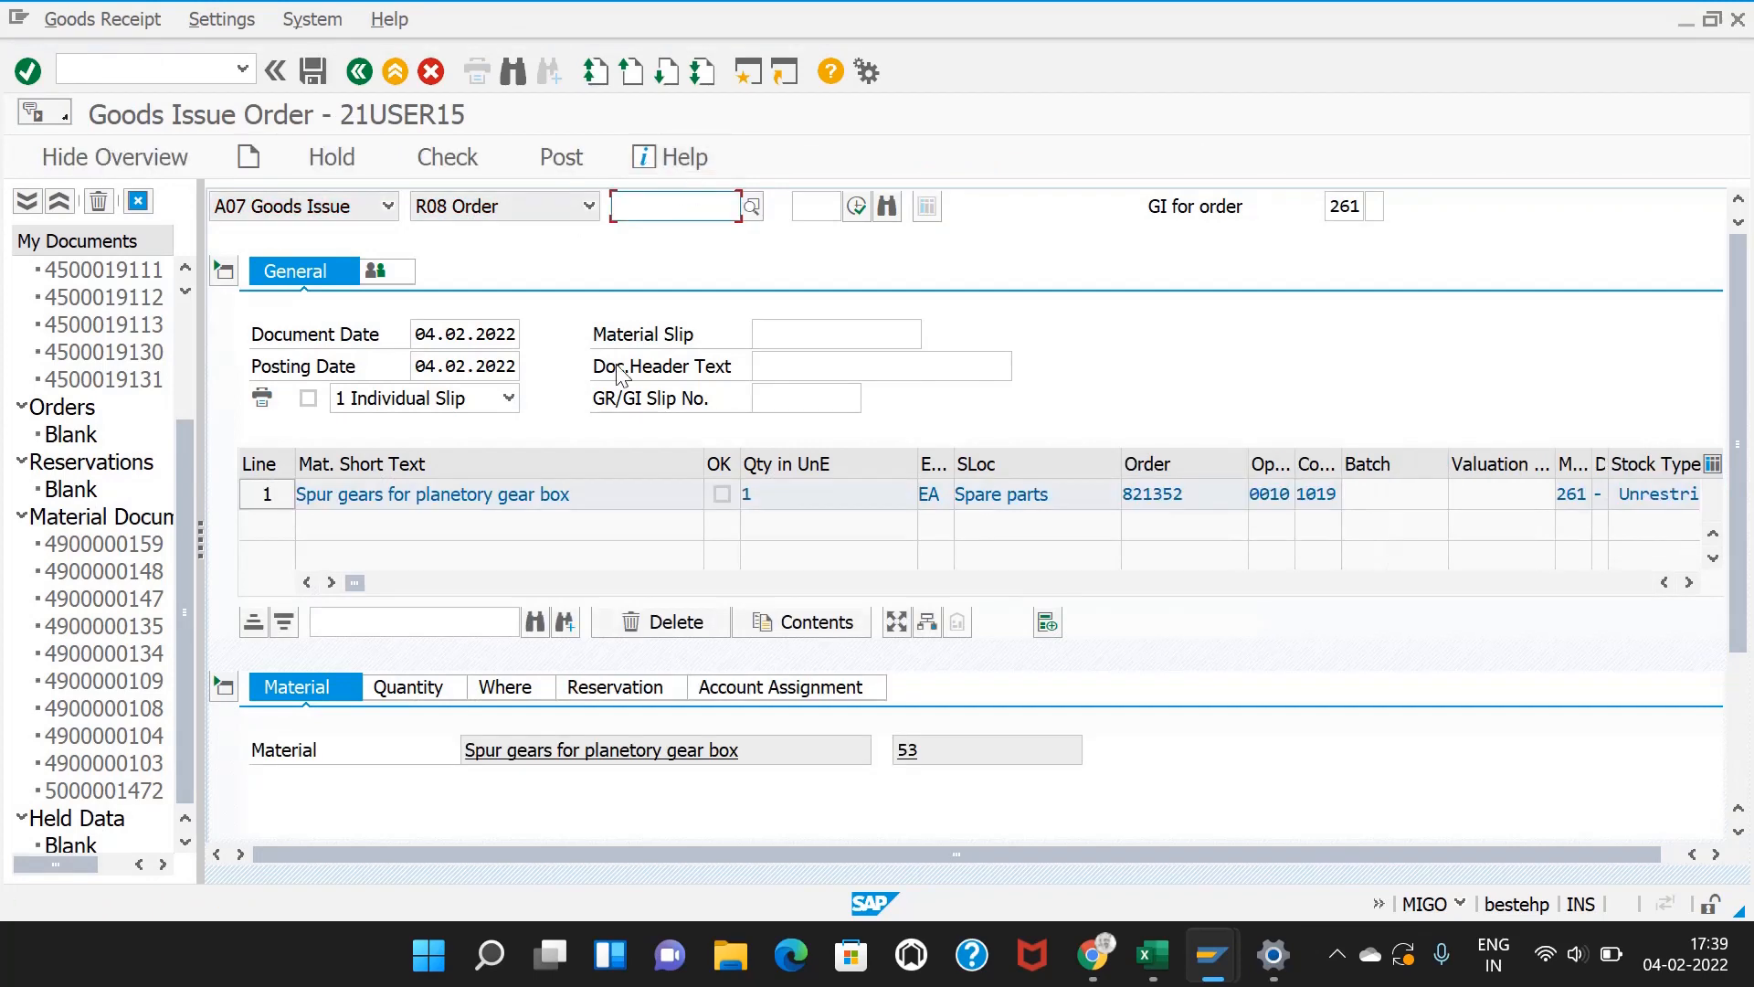
Step: Mark the spur gear line as Item OK and Final Issue, check the entries and post the goods issue
scroll(441, 658, down, 3)
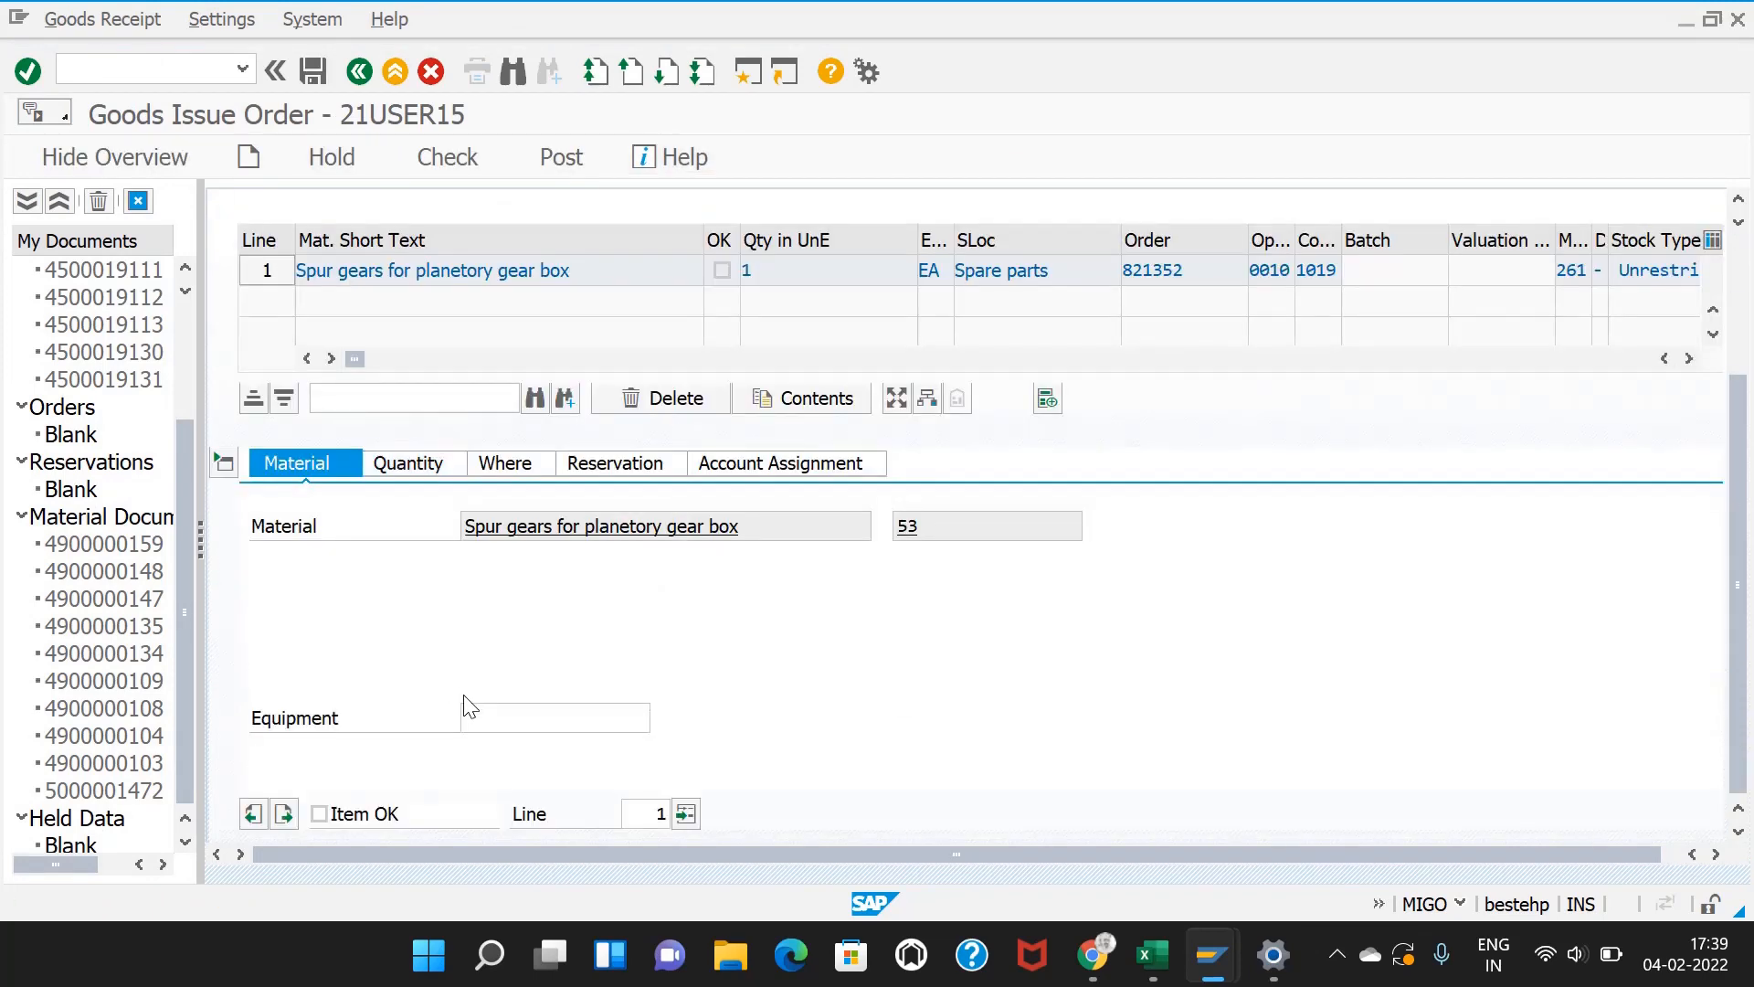
click(434, 457)
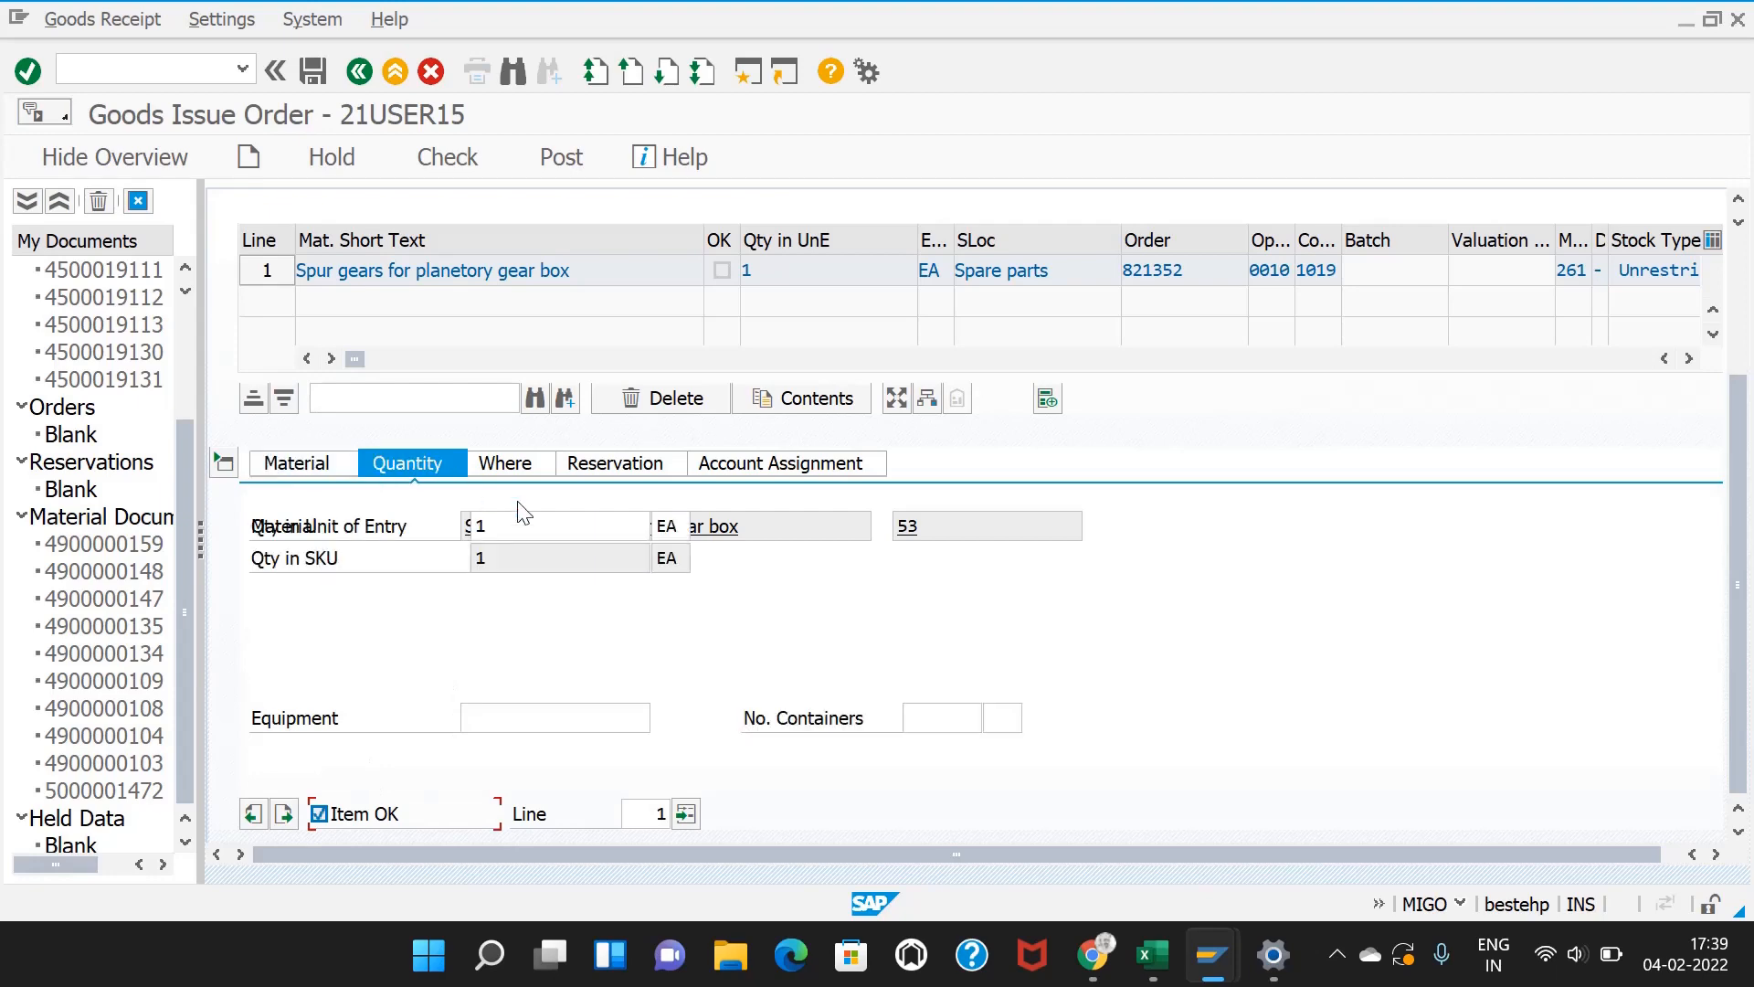
click(540, 462)
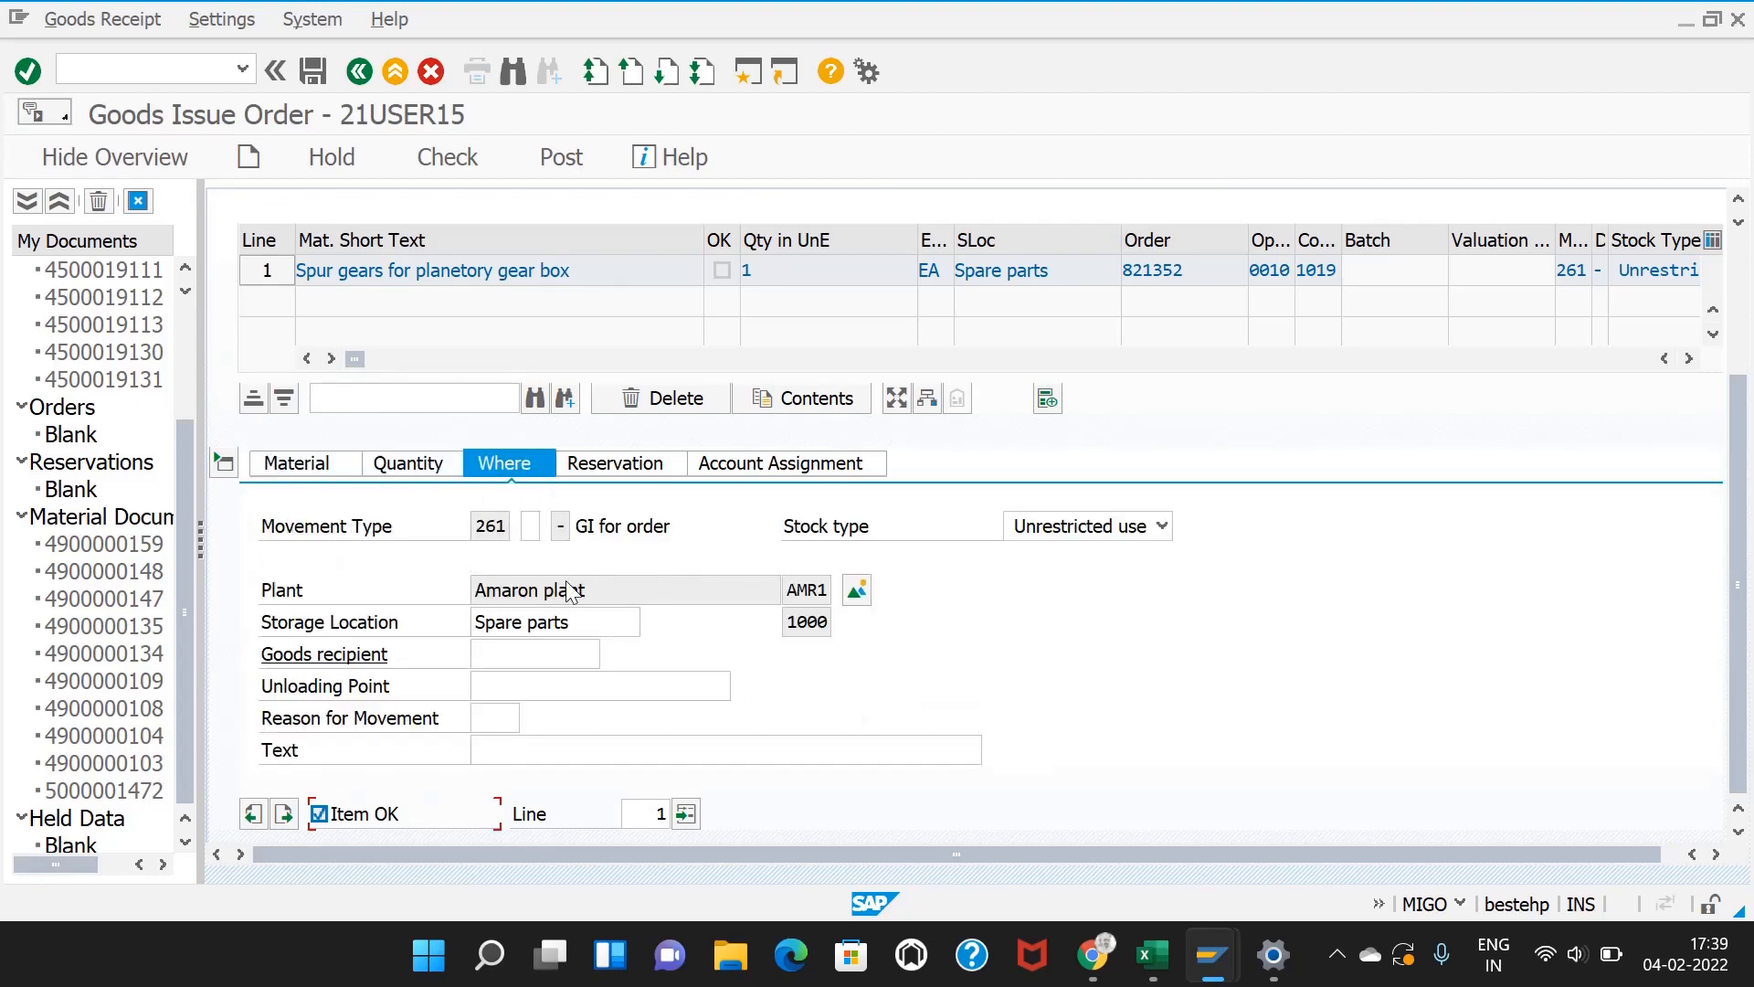
click(630, 464)
click(258, 686)
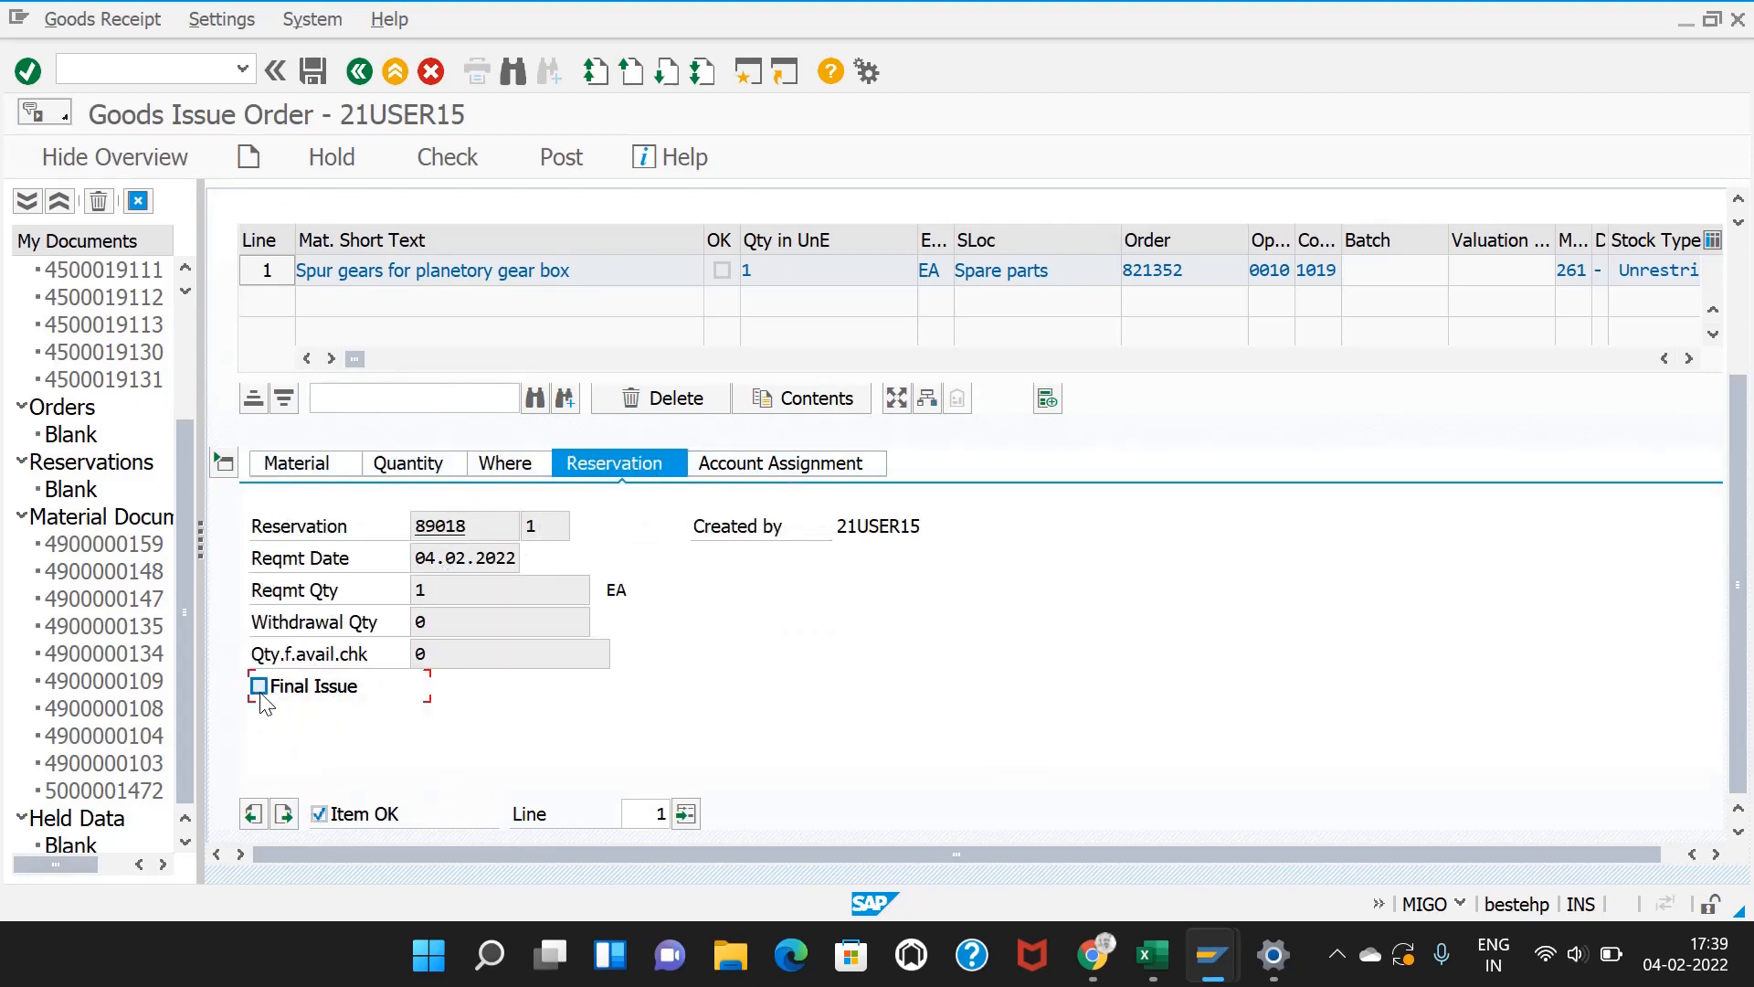
click(437, 167)
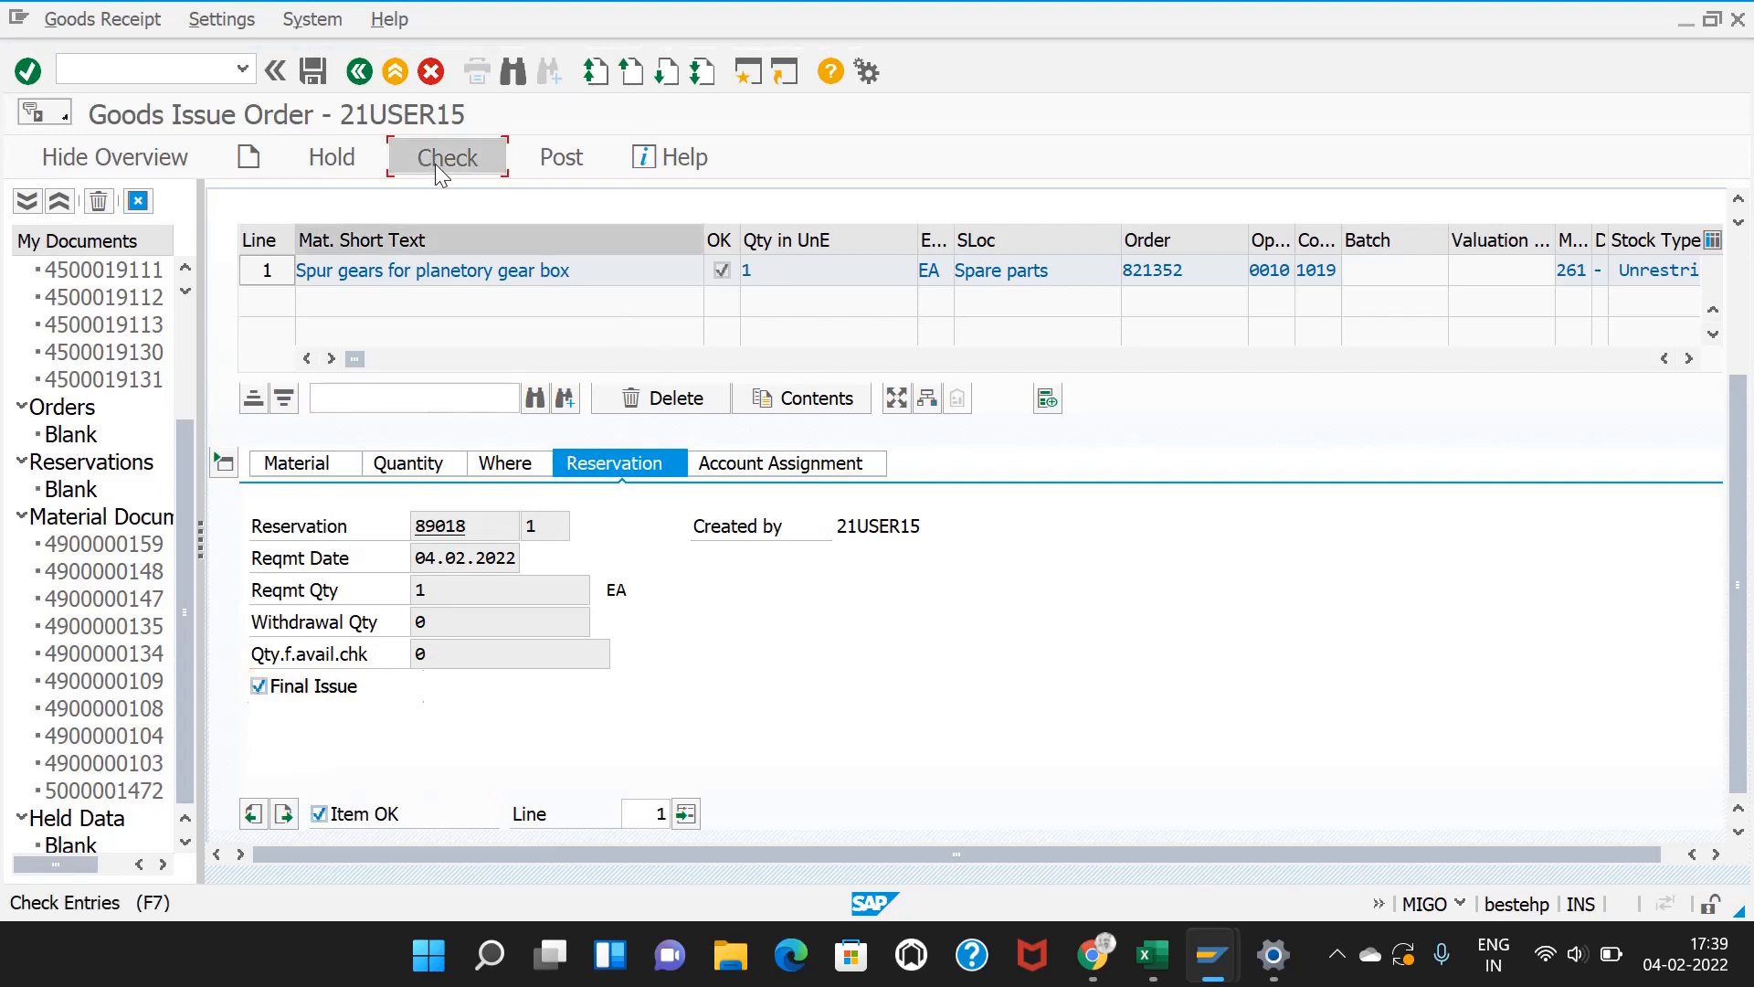
click(561, 157)
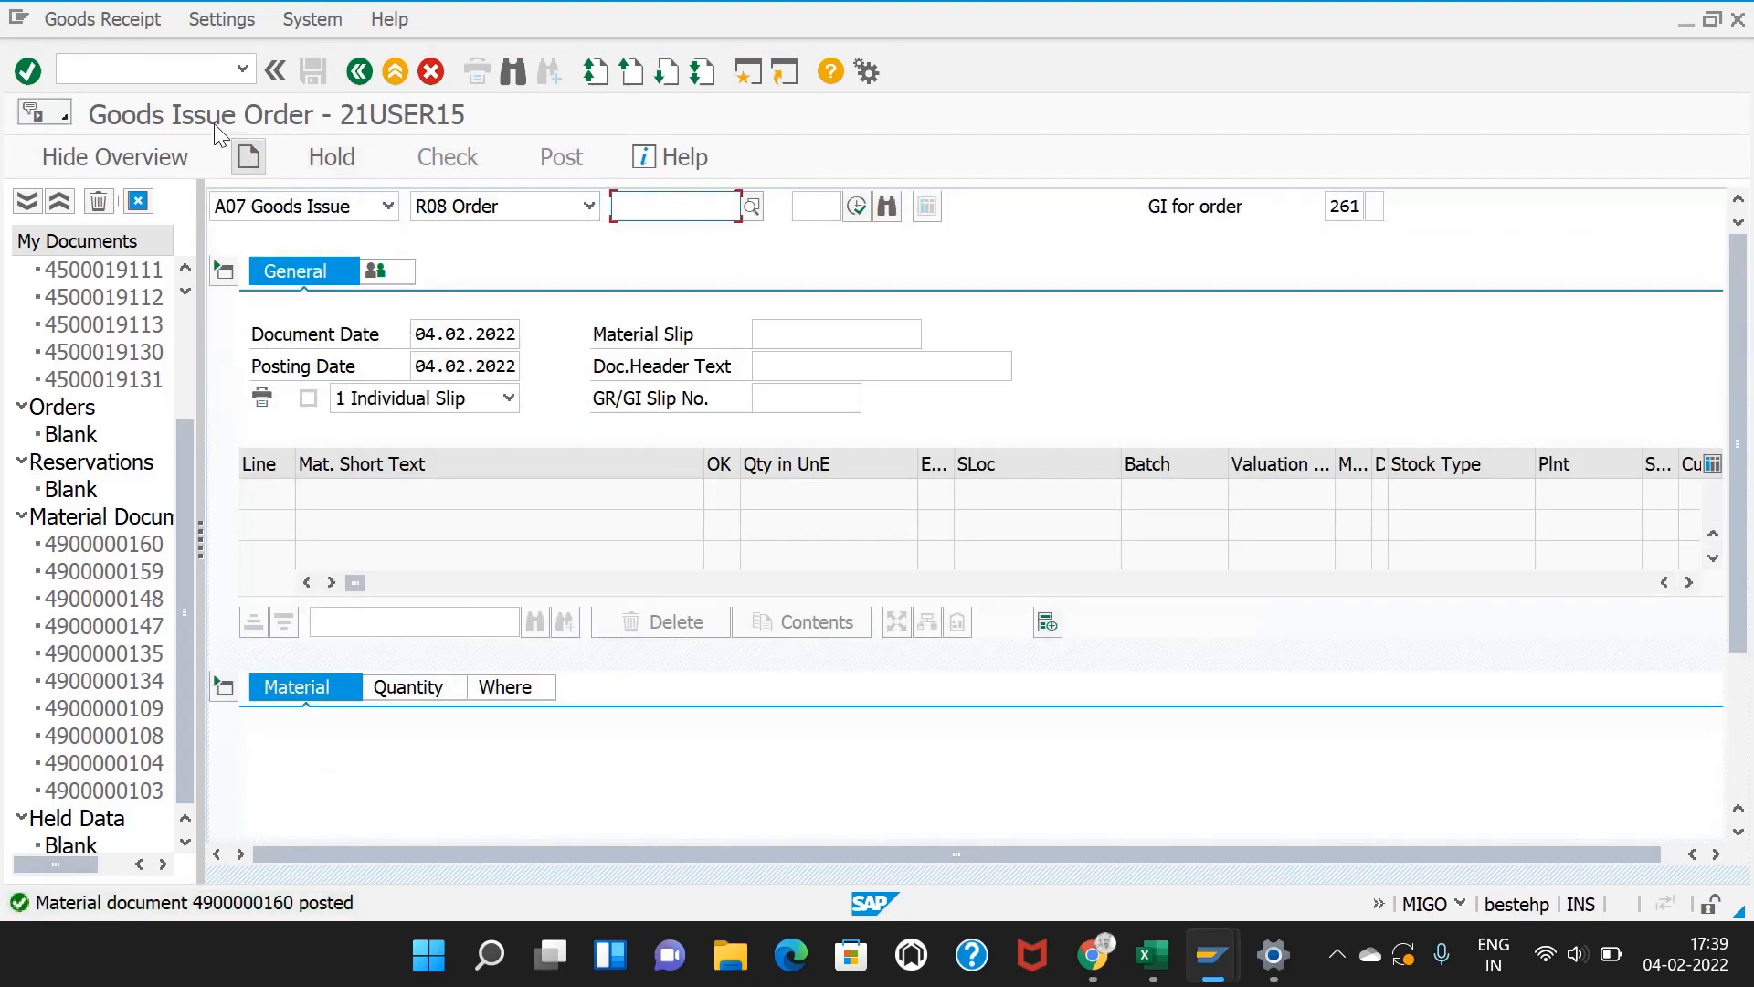
Step: Reopen the same maintenance order's header data for changing with transaction IW32
click(198, 65)
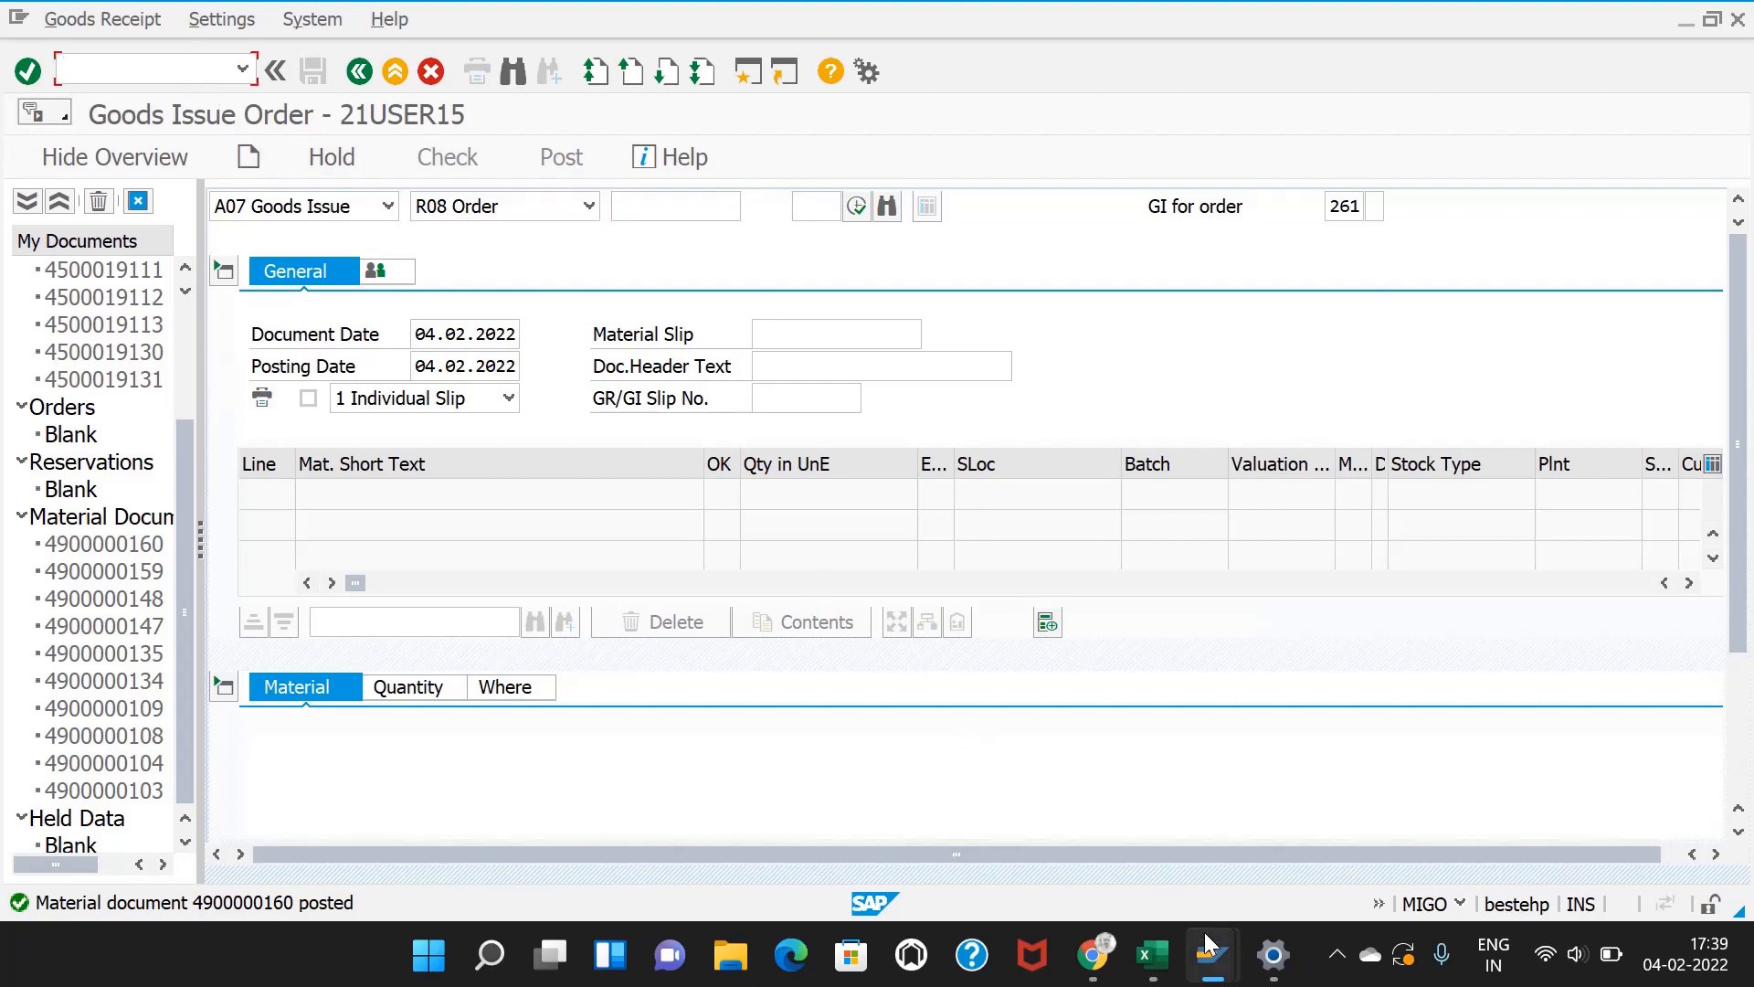
mouse_move(1208, 946)
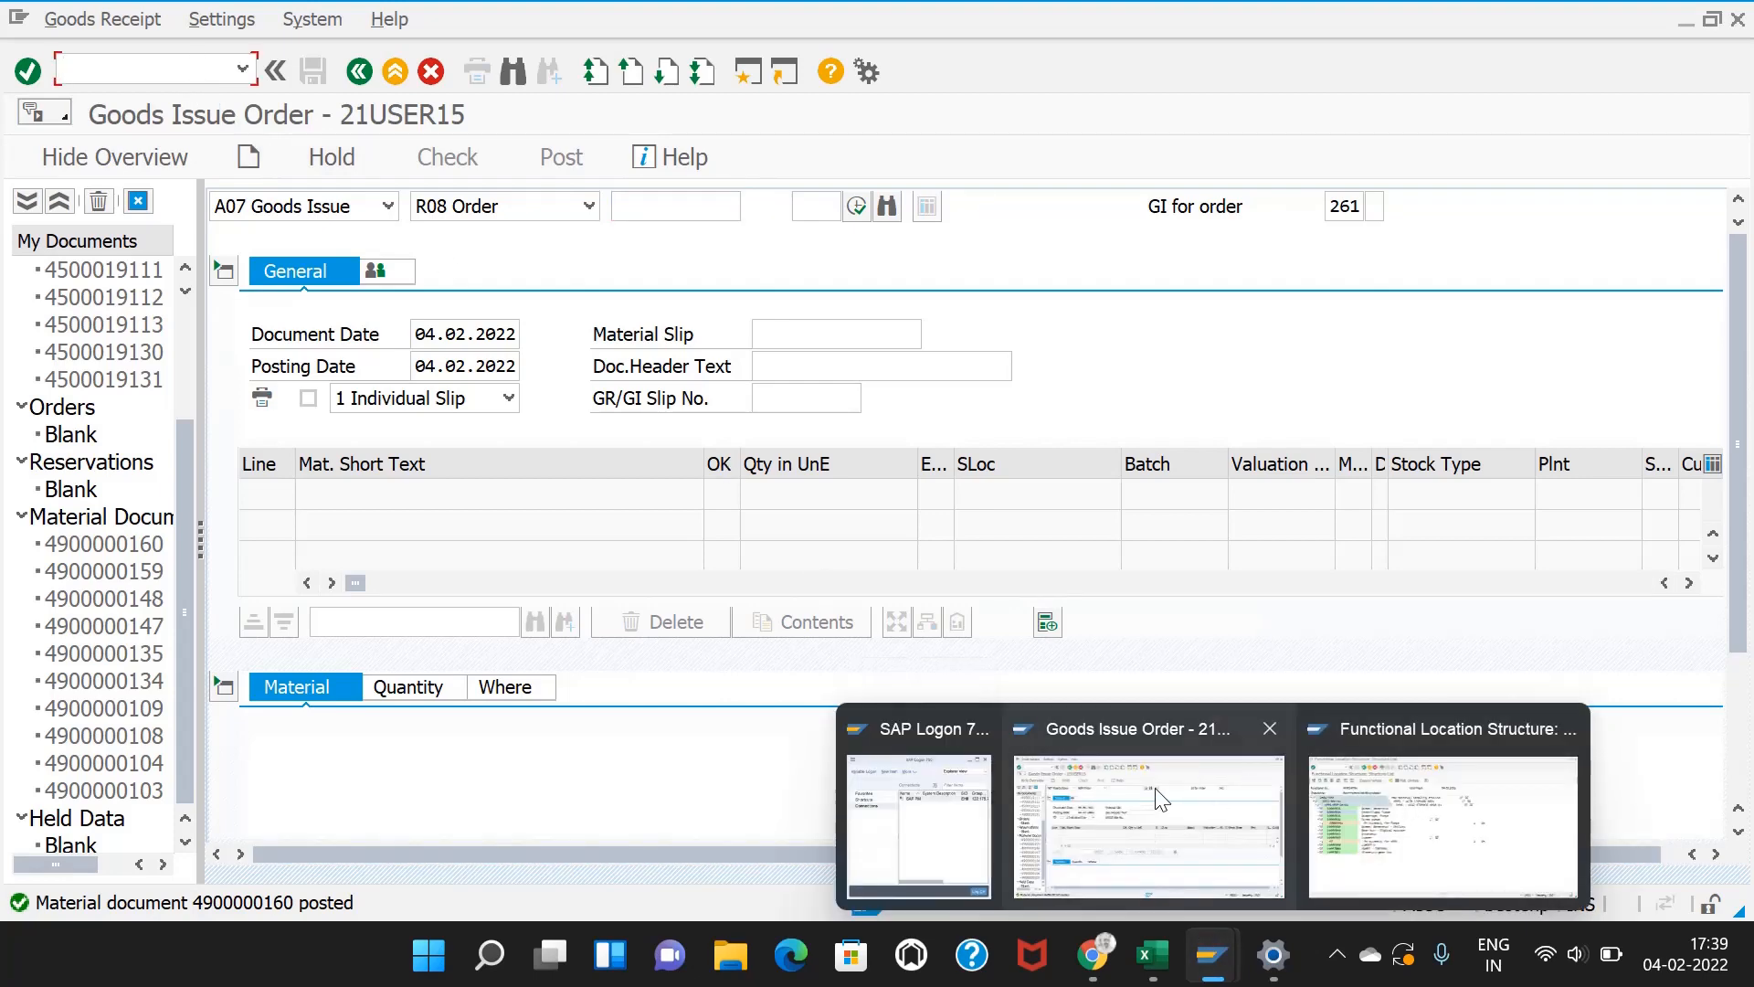
click(1125, 791)
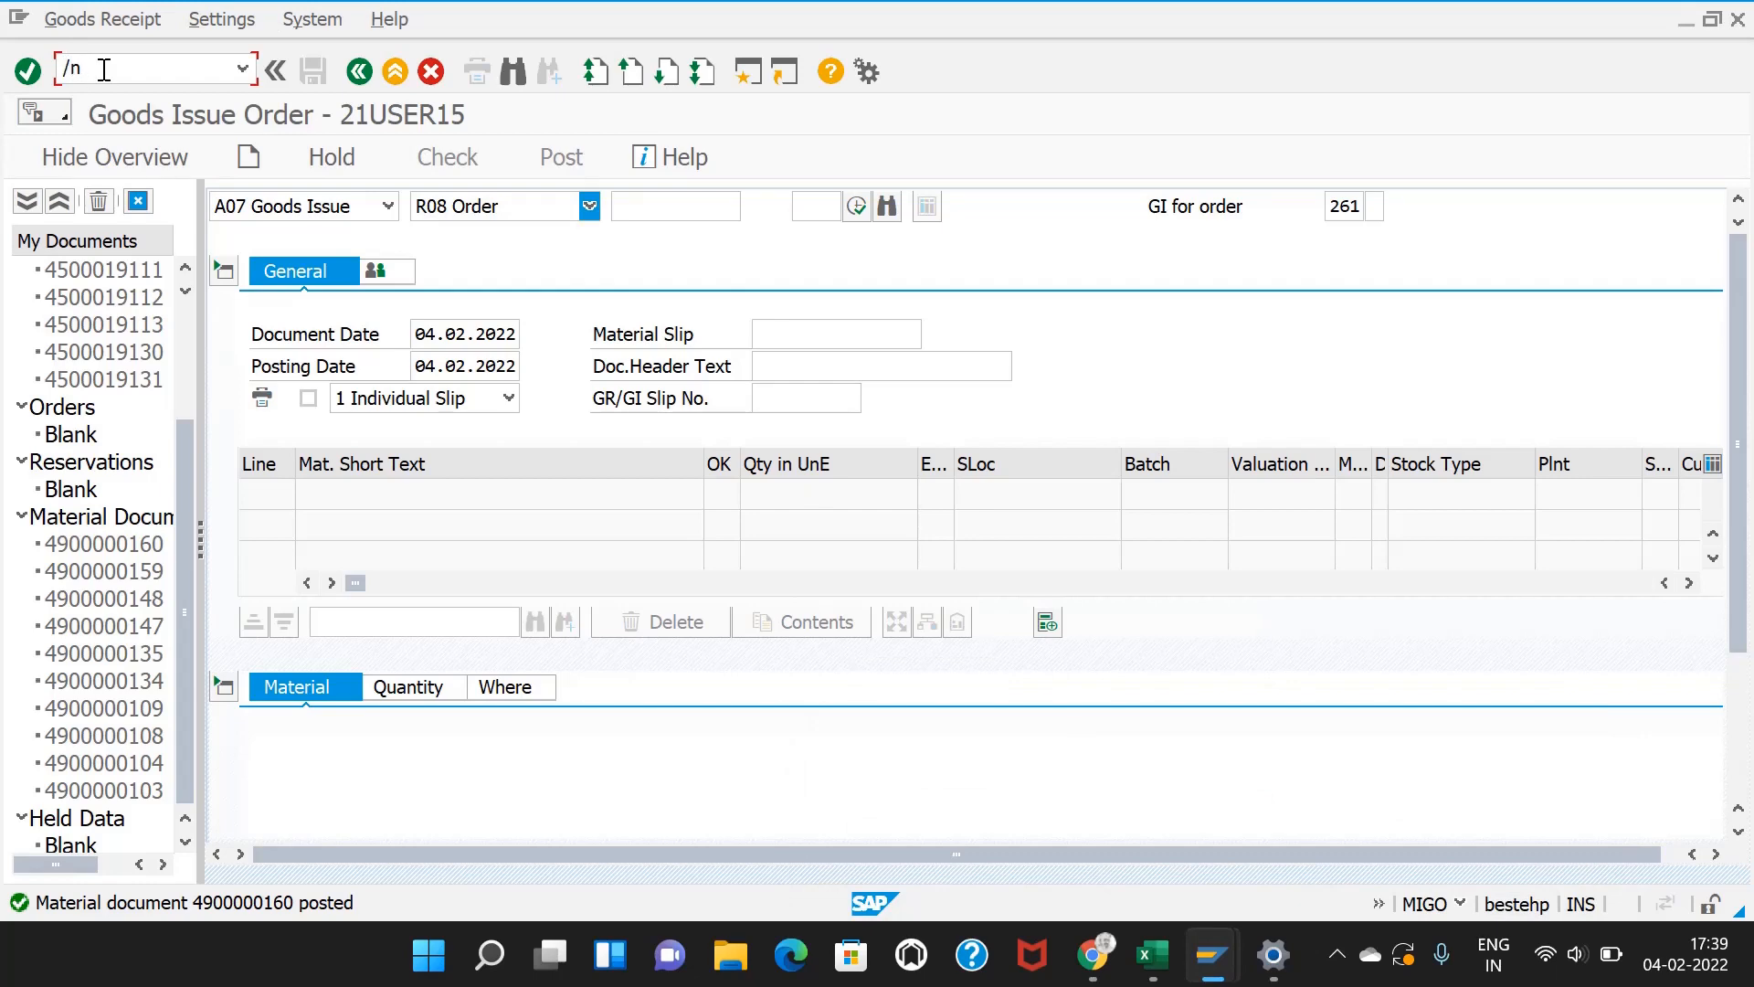
click(104, 70)
text(/niw32)
key(Return)
key(Return)
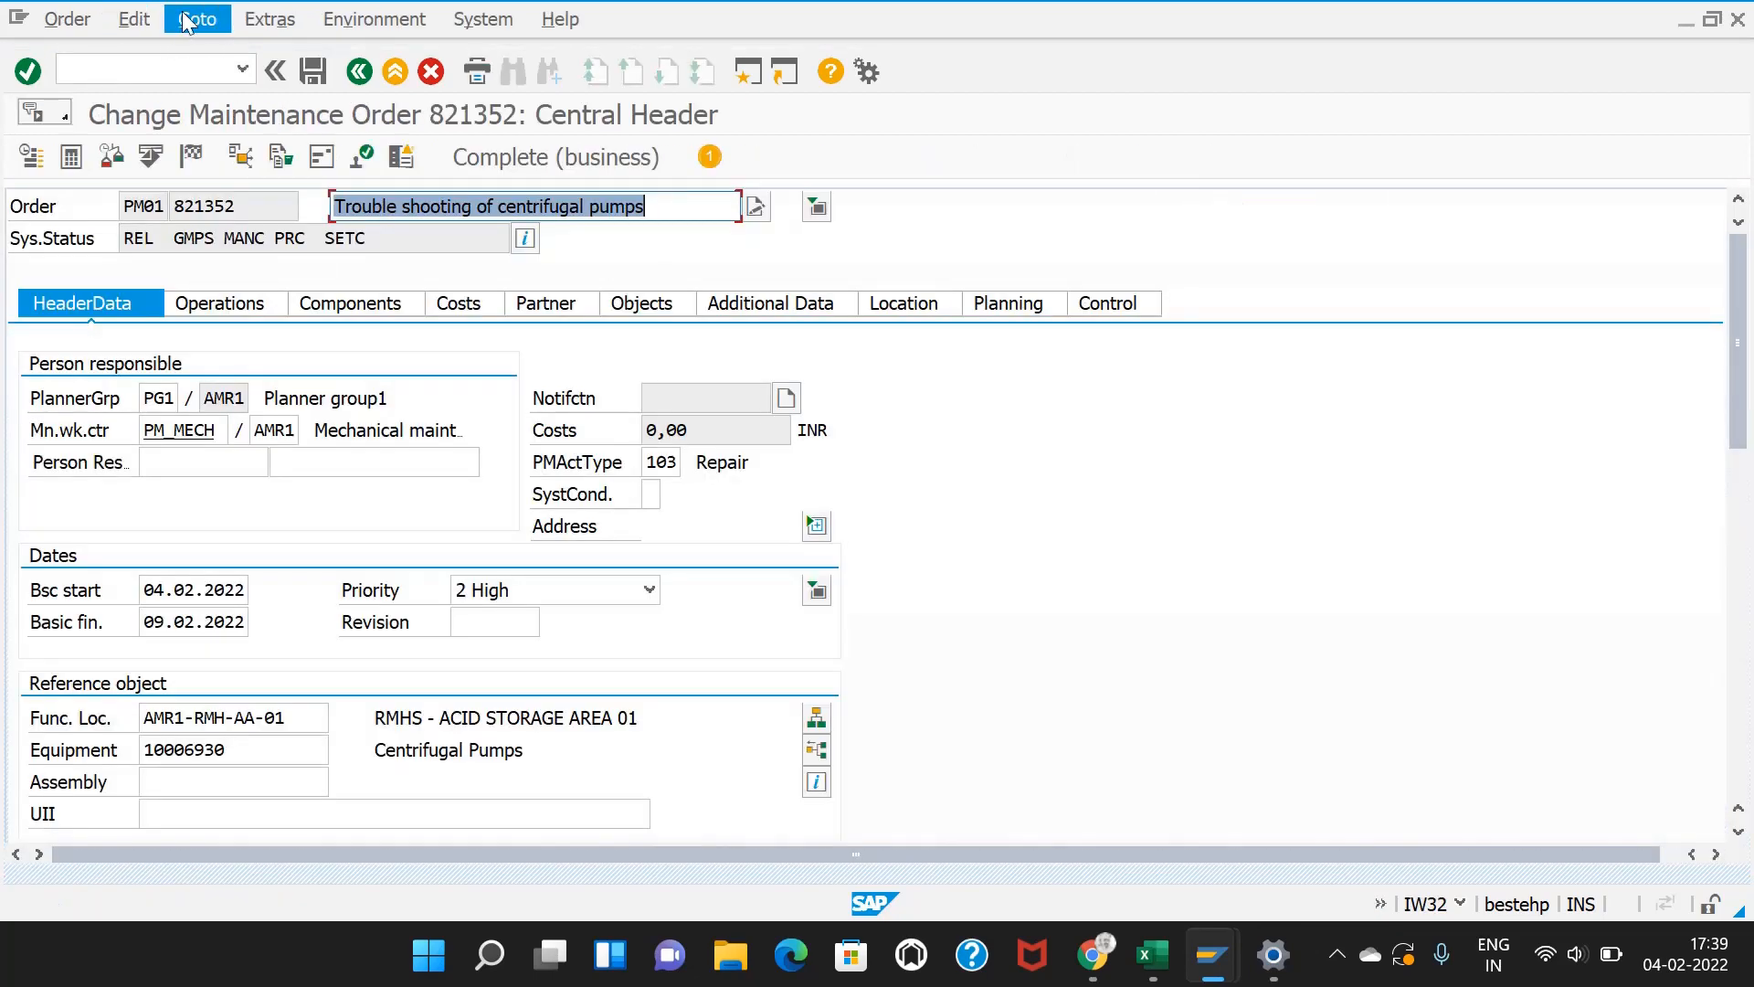
click(186, 20)
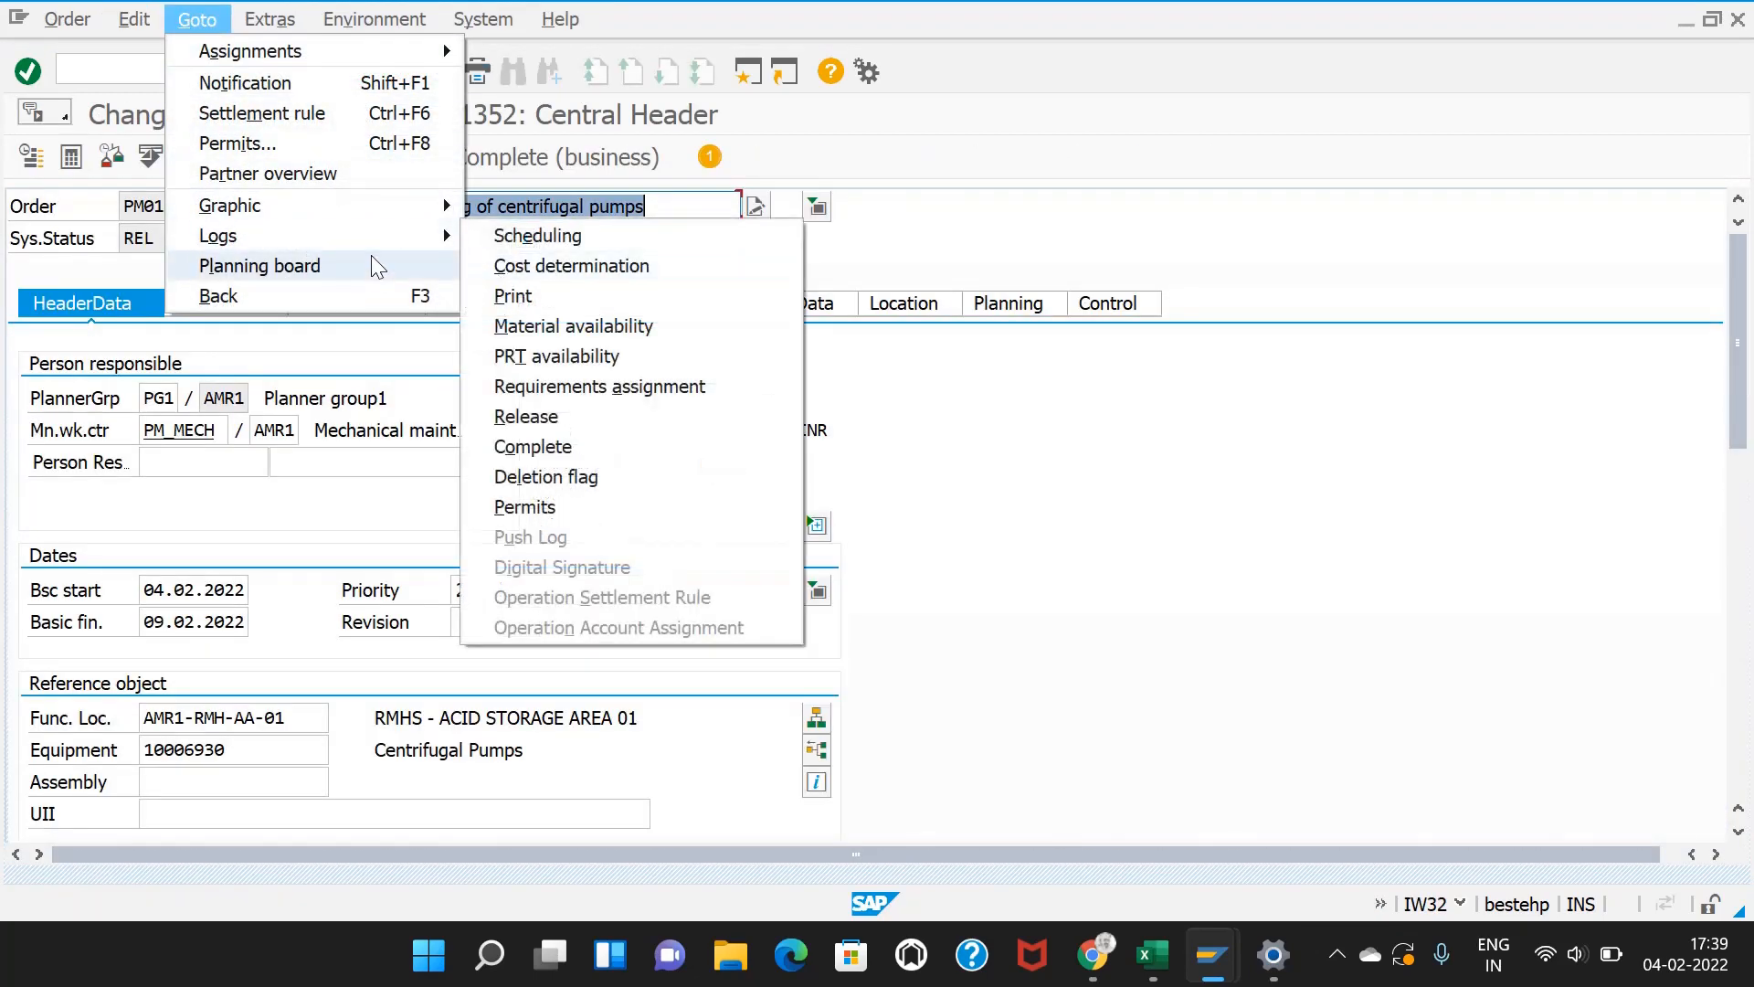
mouse_move(281, 22)
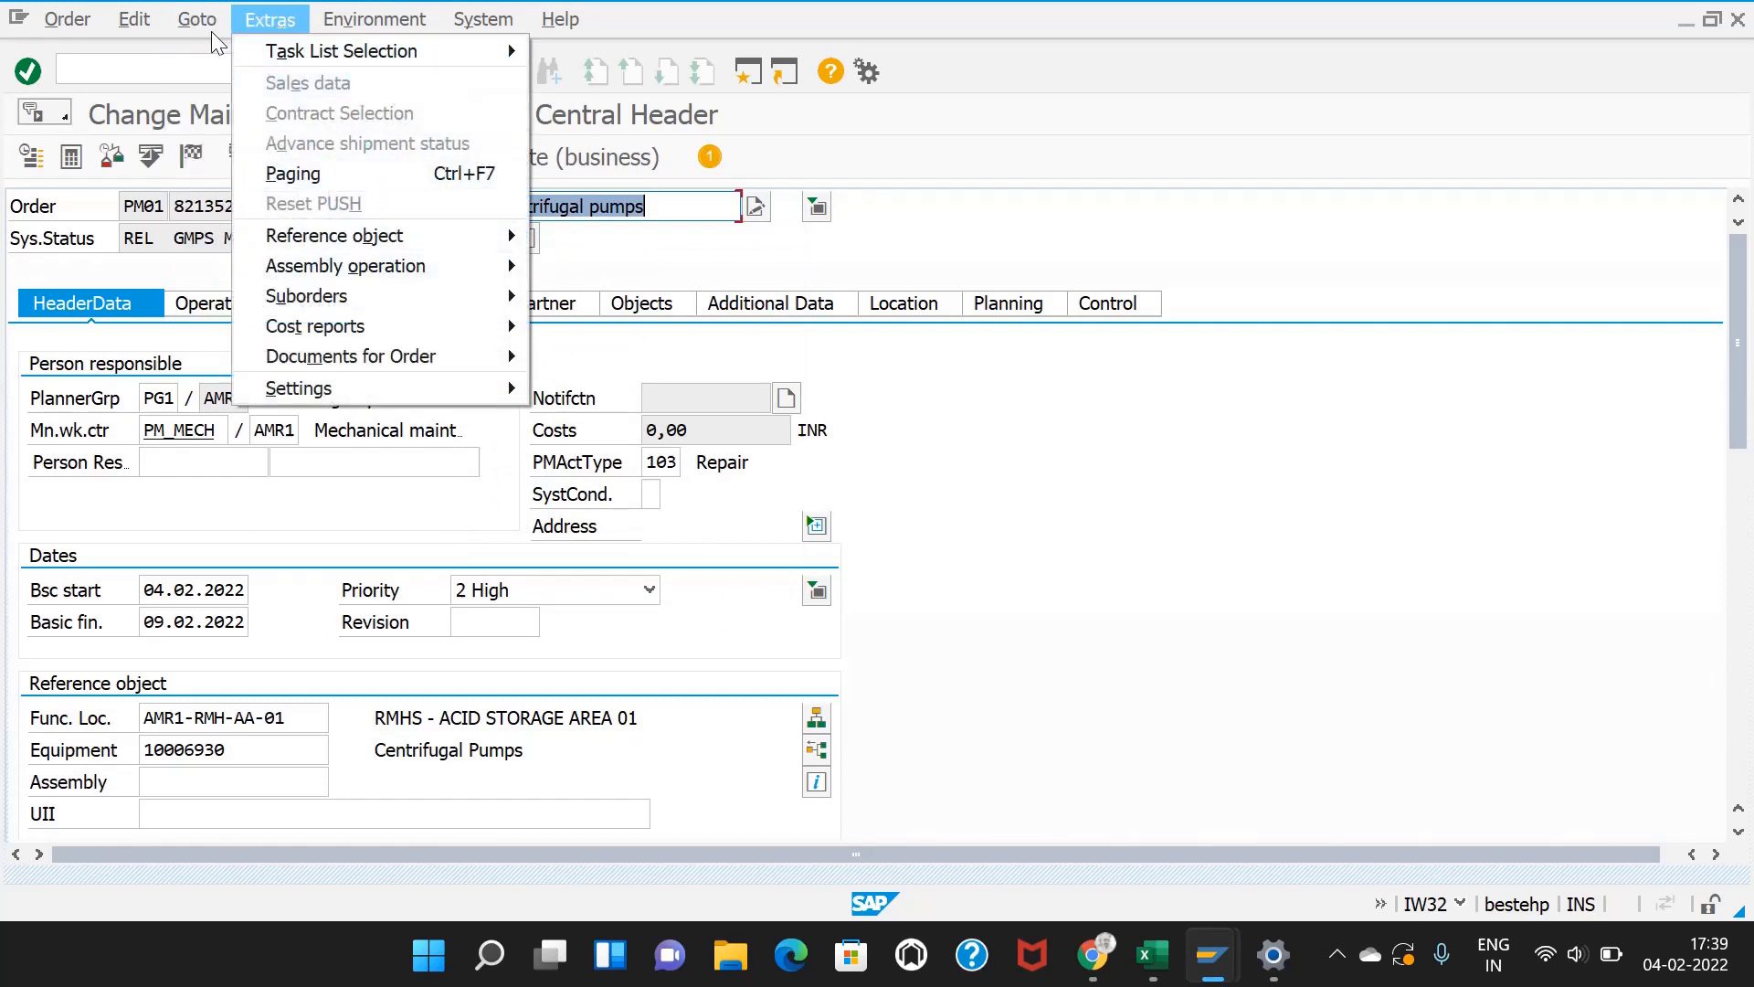
mouse_move(211, 31)
mouse_move(260, 206)
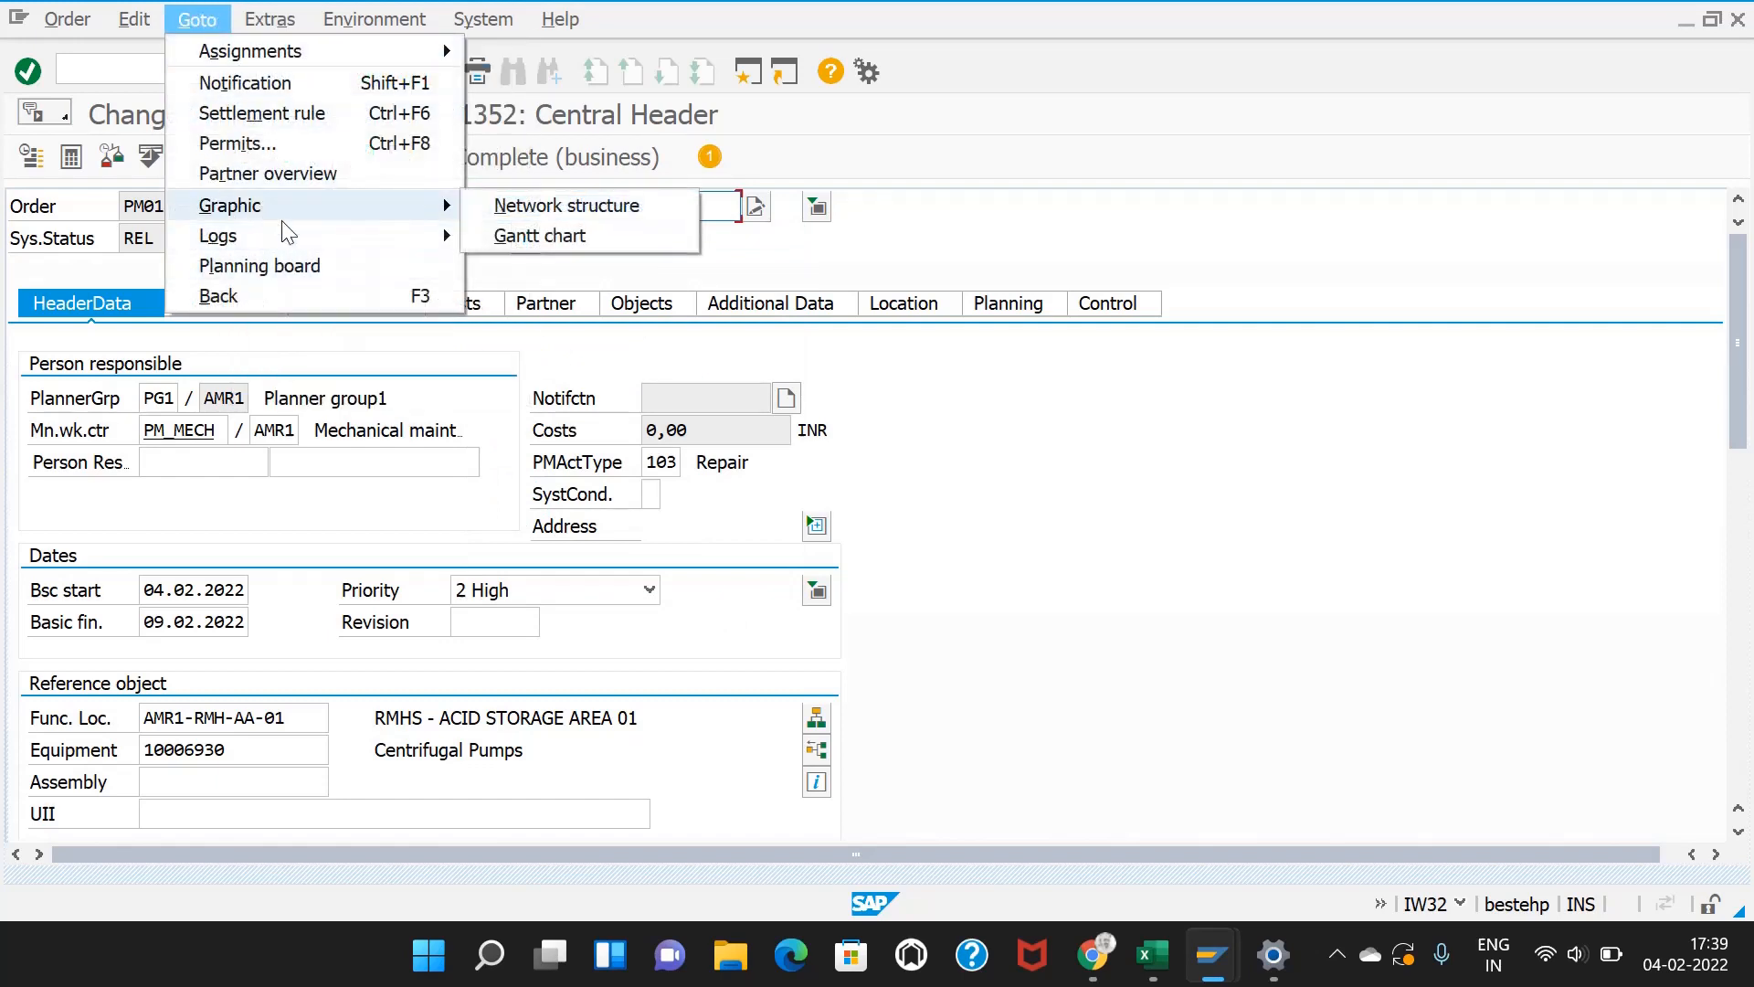
mouse_move(289, 235)
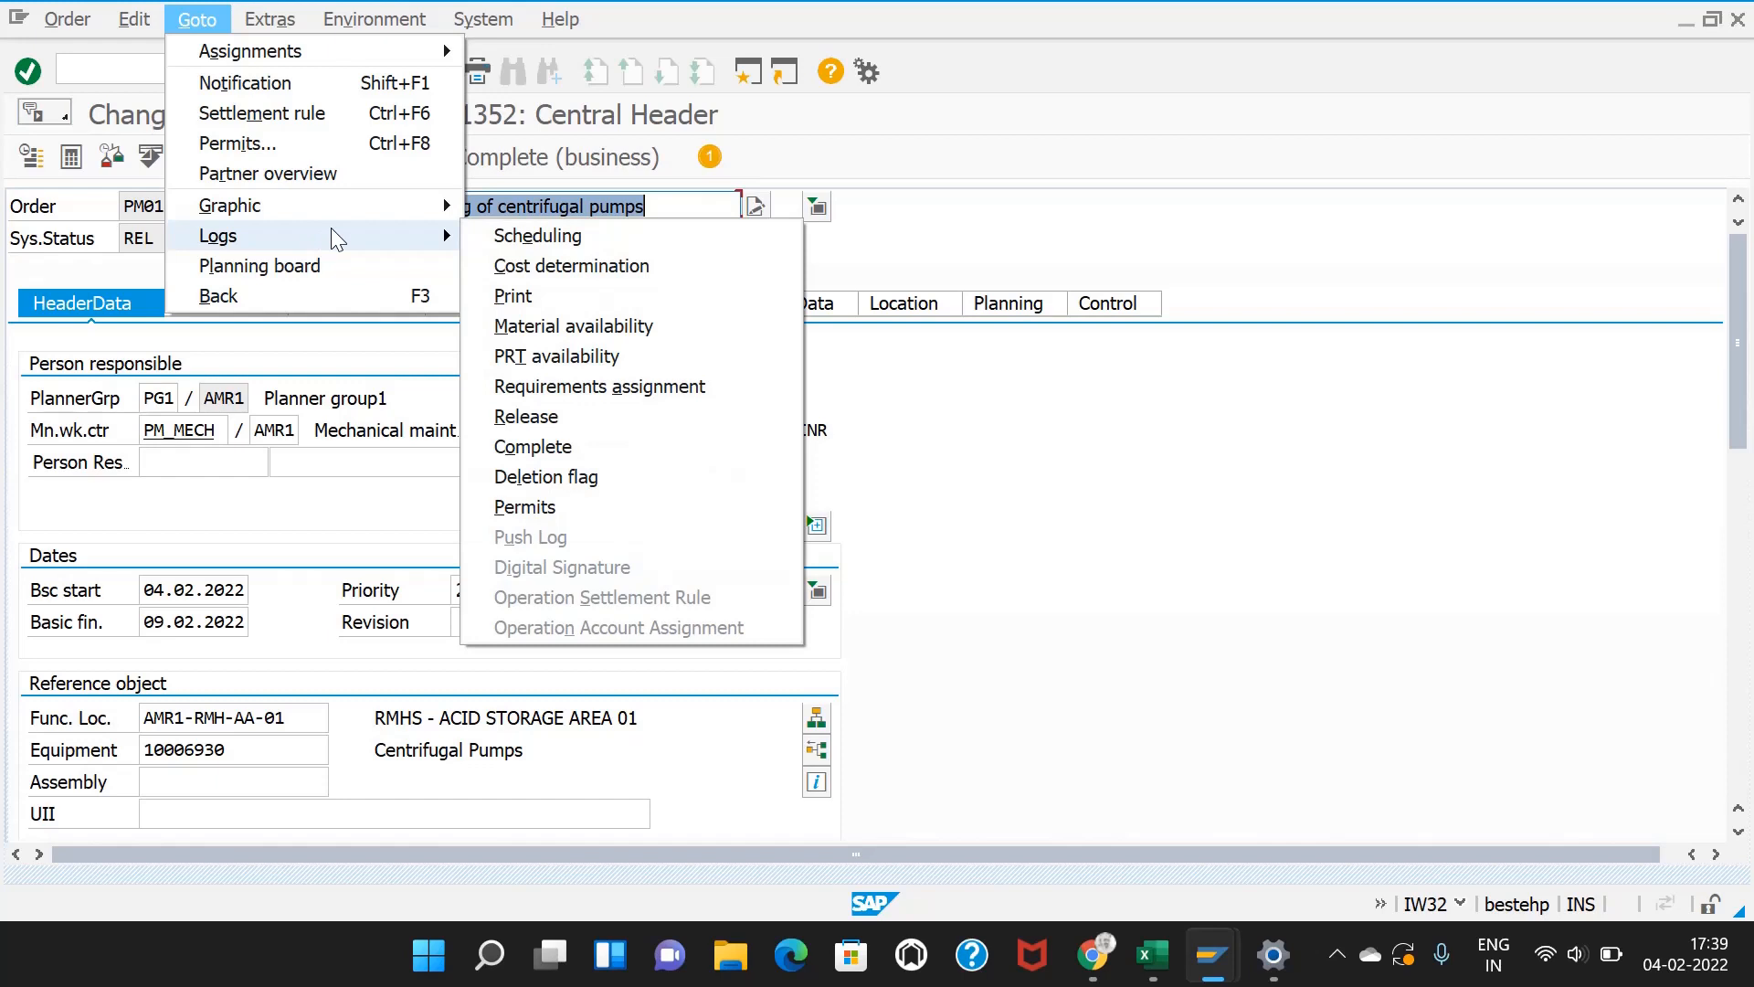
mouse_move(139, 25)
mouse_move(67, 19)
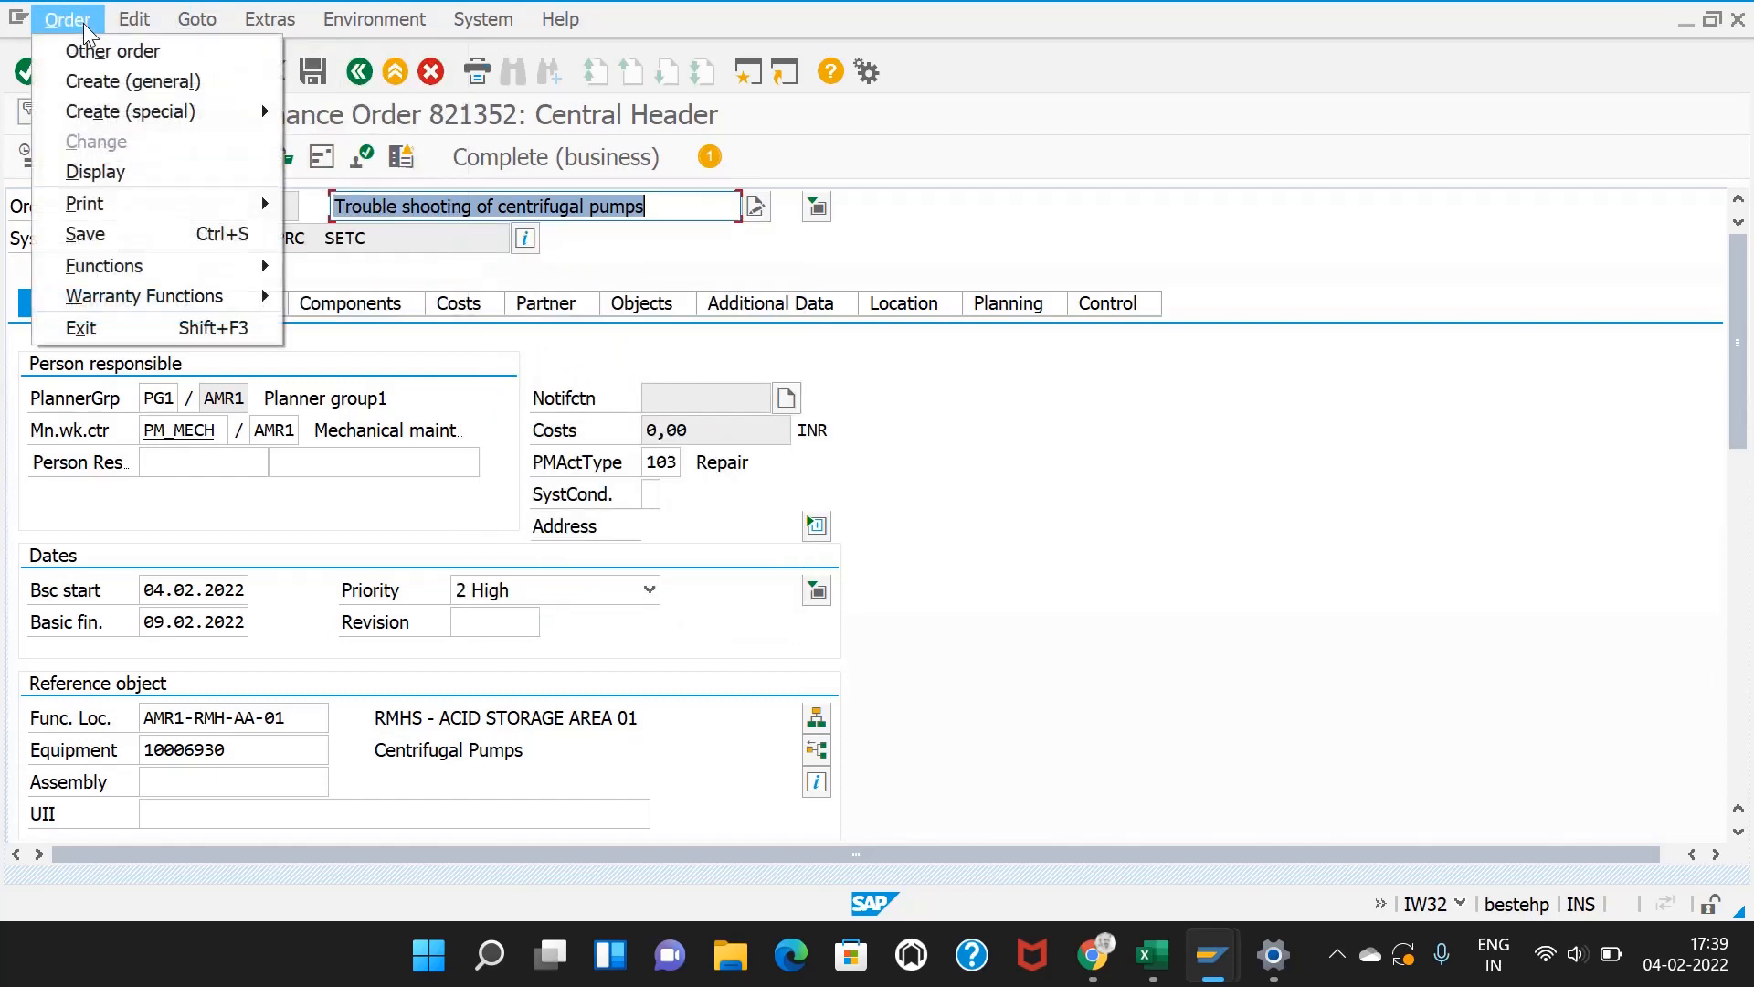
mouse_move(195, 277)
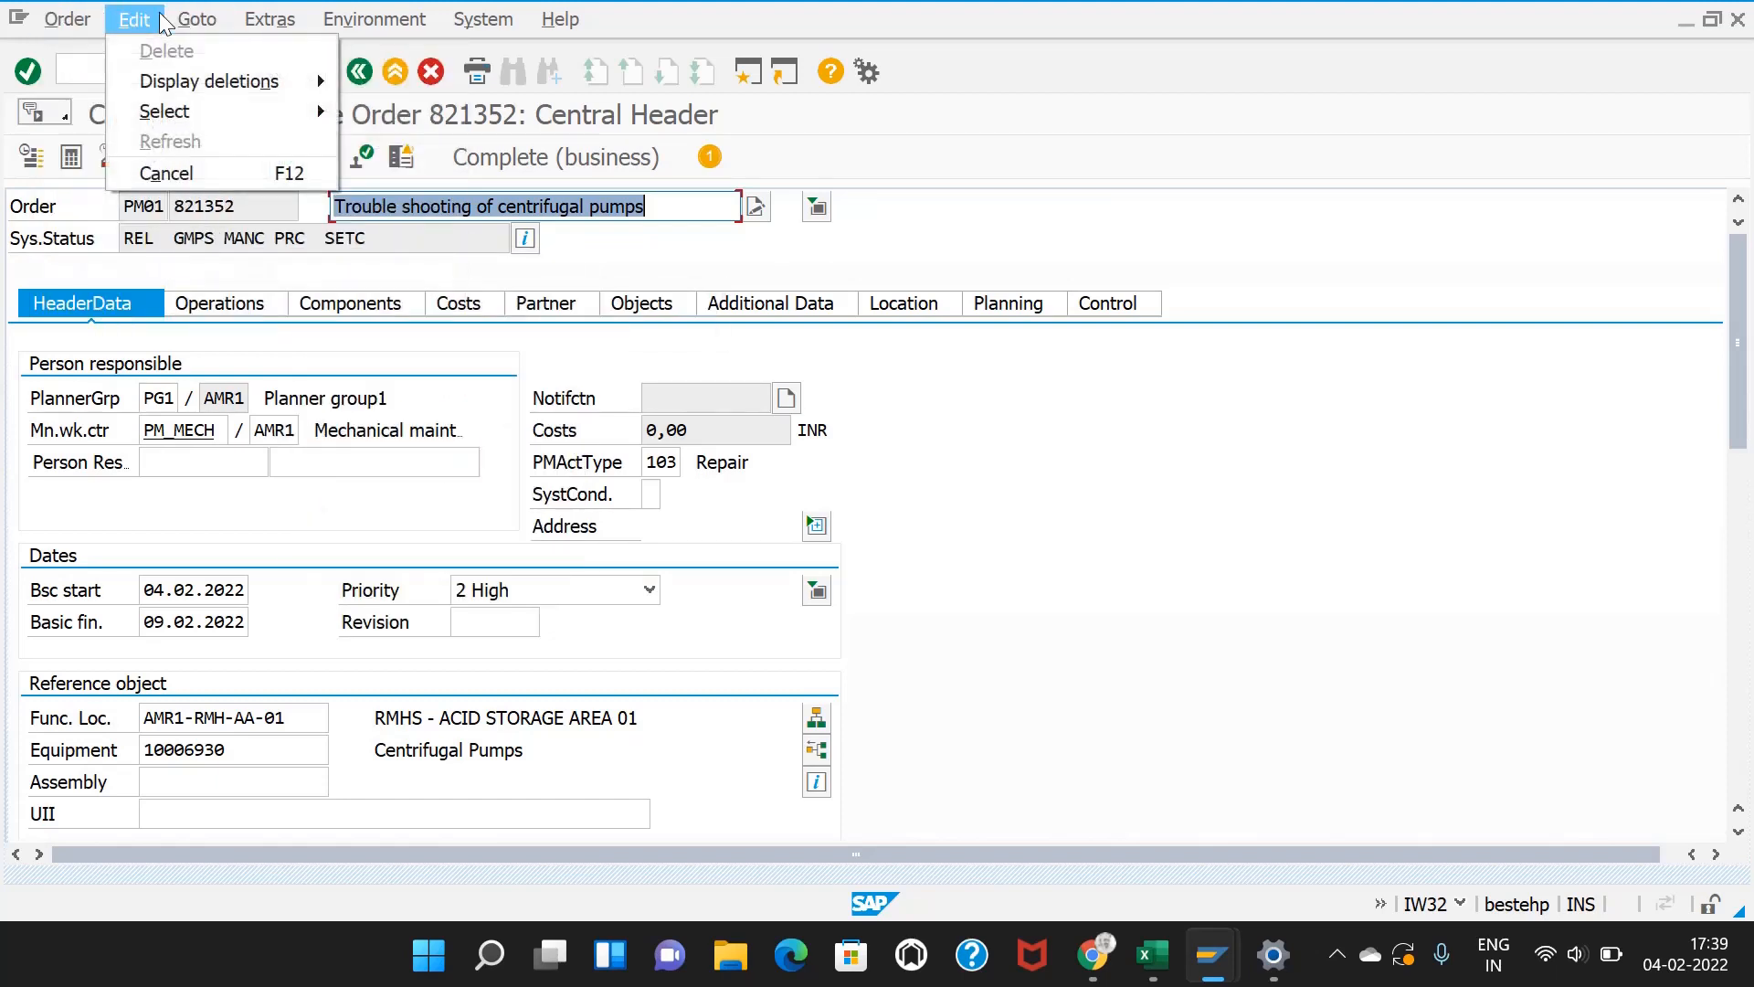
click(914, 441)
Step: Determine the maintenance order's costs and examine the cost overview with the description column widened
click(439, 311)
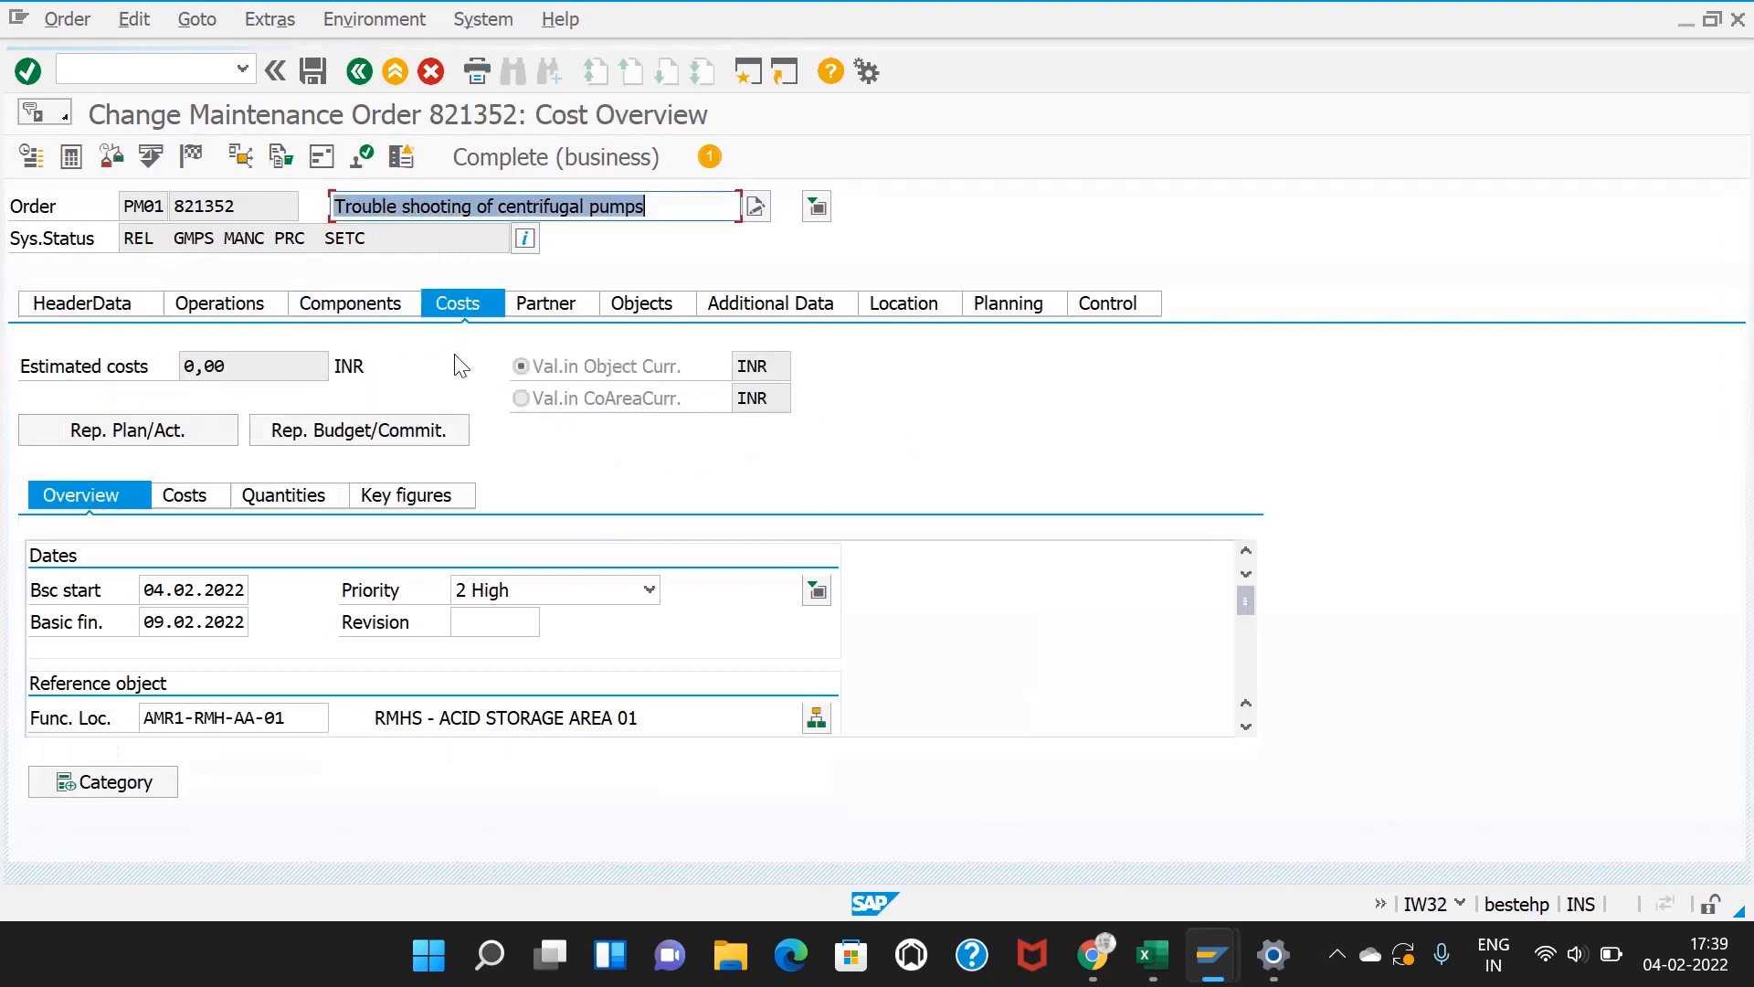
click(77, 160)
drag(236, 554, 286, 577)
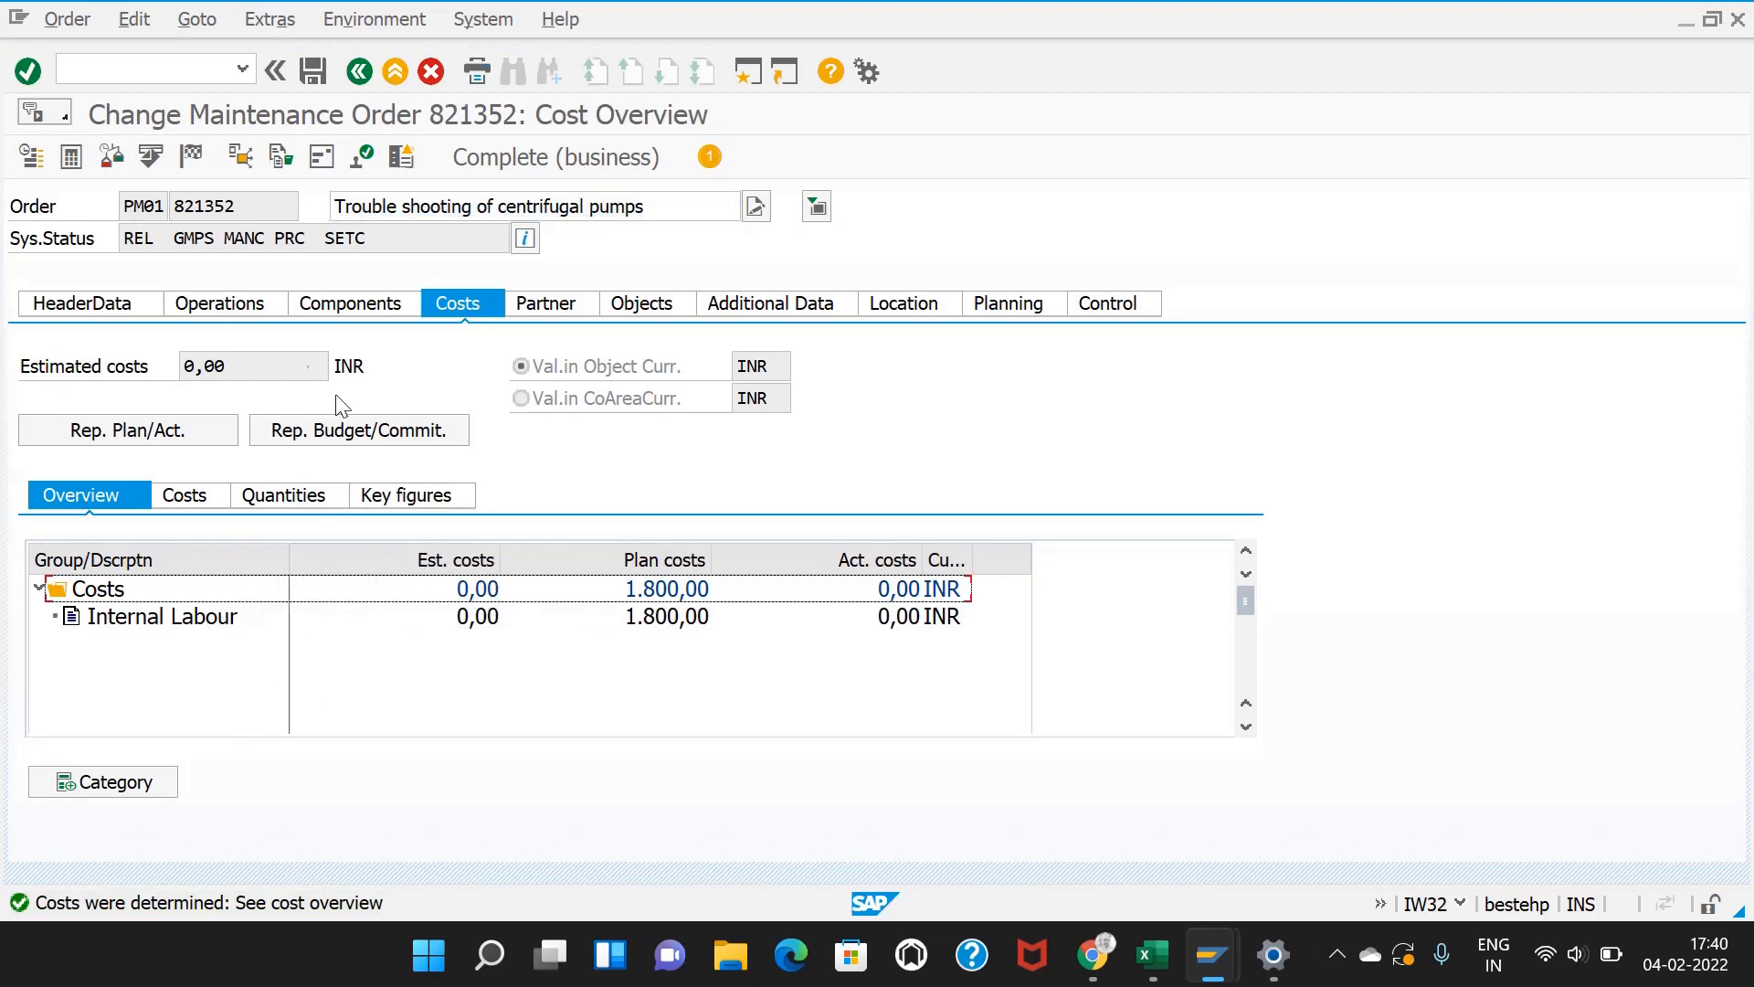
Step: Go to transaction IW41 and open the maintenance order's confirmation for entering actual data
drag(240, 209, 185, 203)
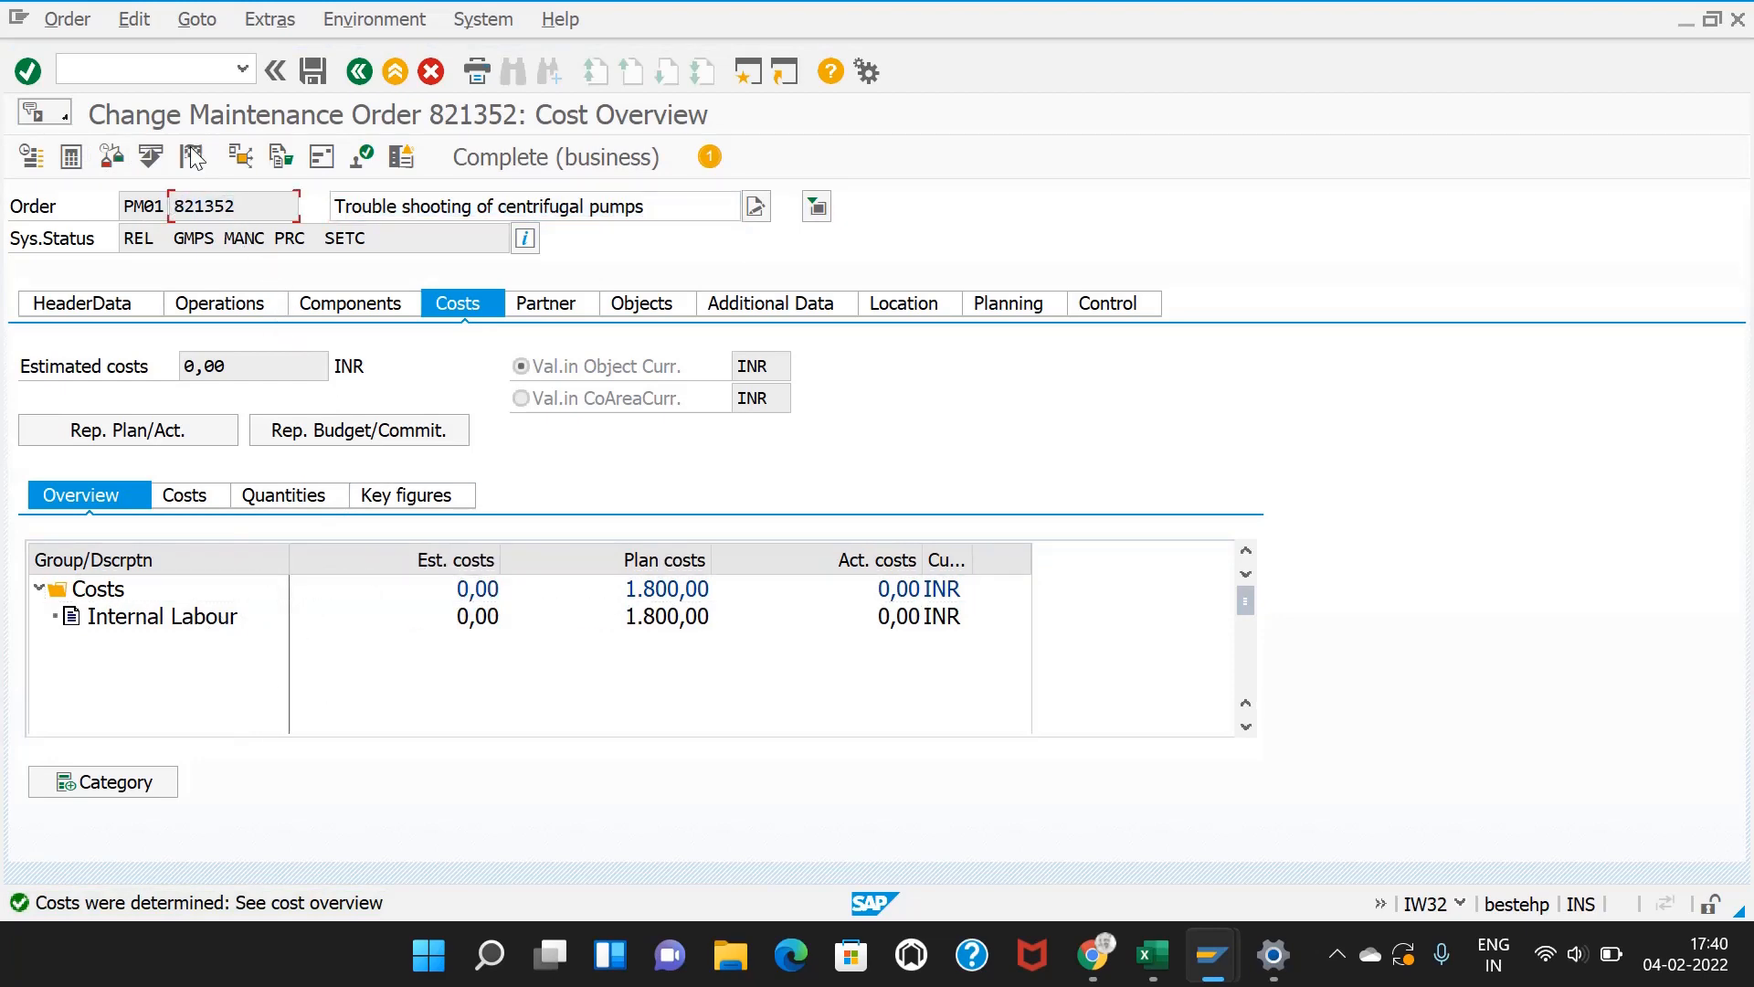
click(173, 64)
text(/NIW41)
key(Return)
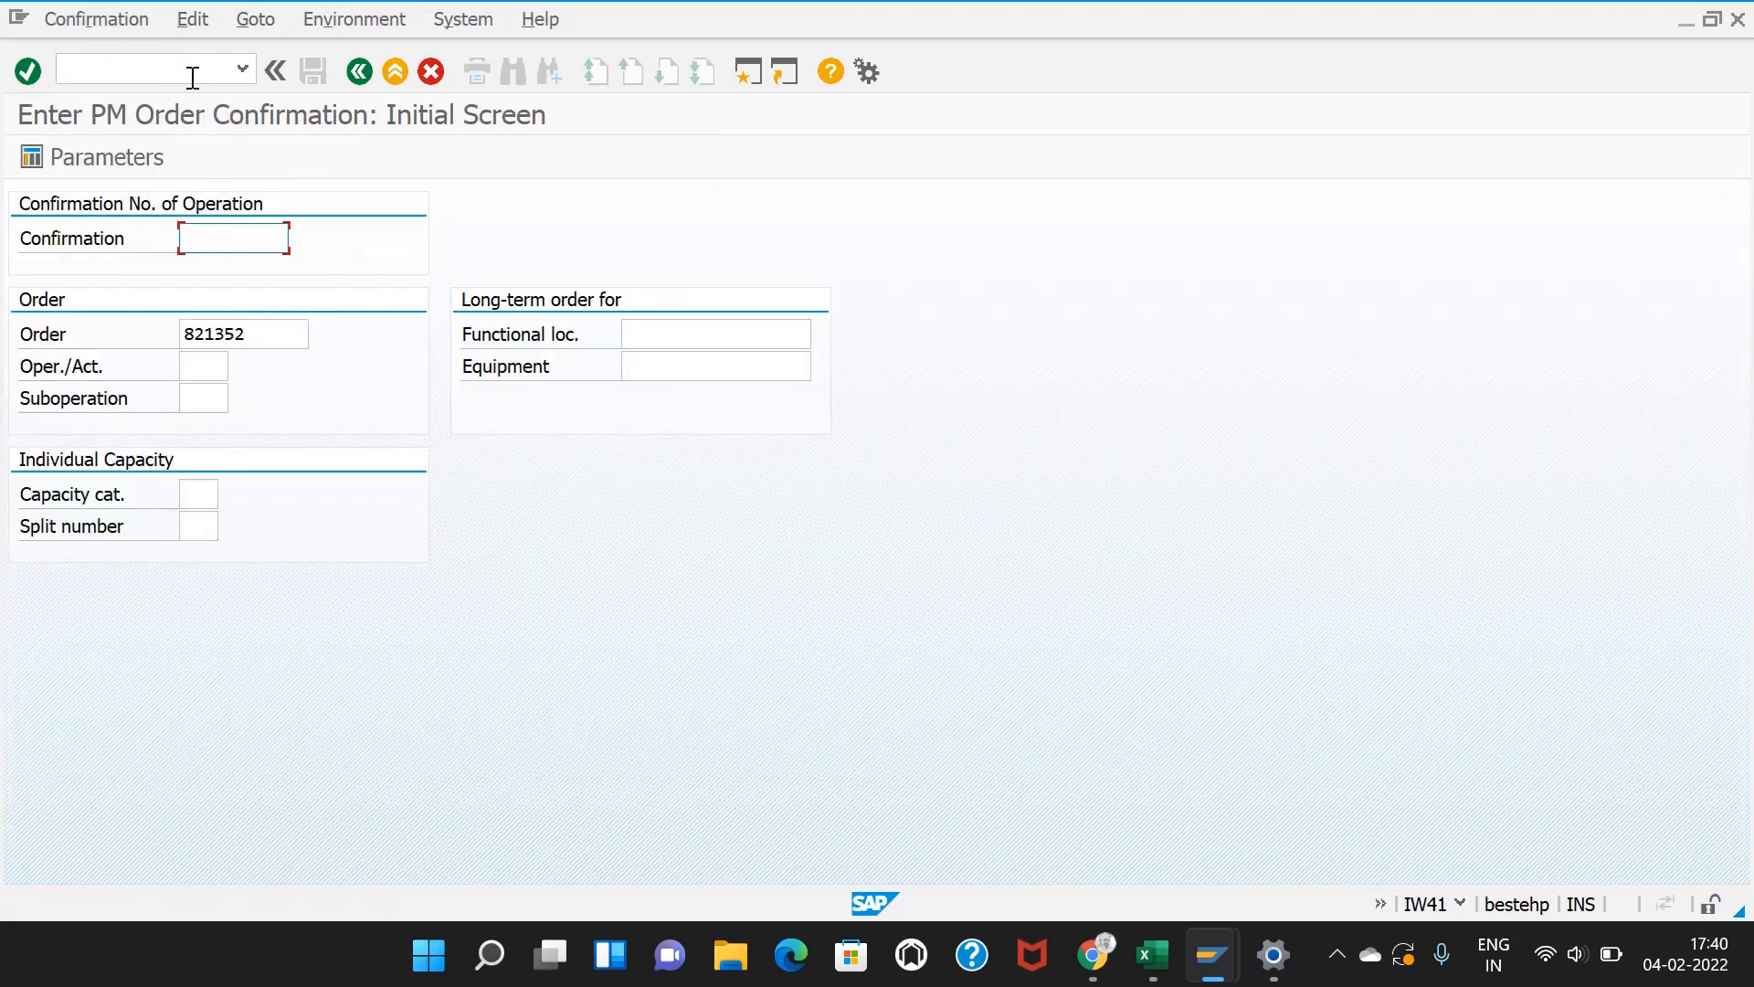
click(269, 331)
key(Return)
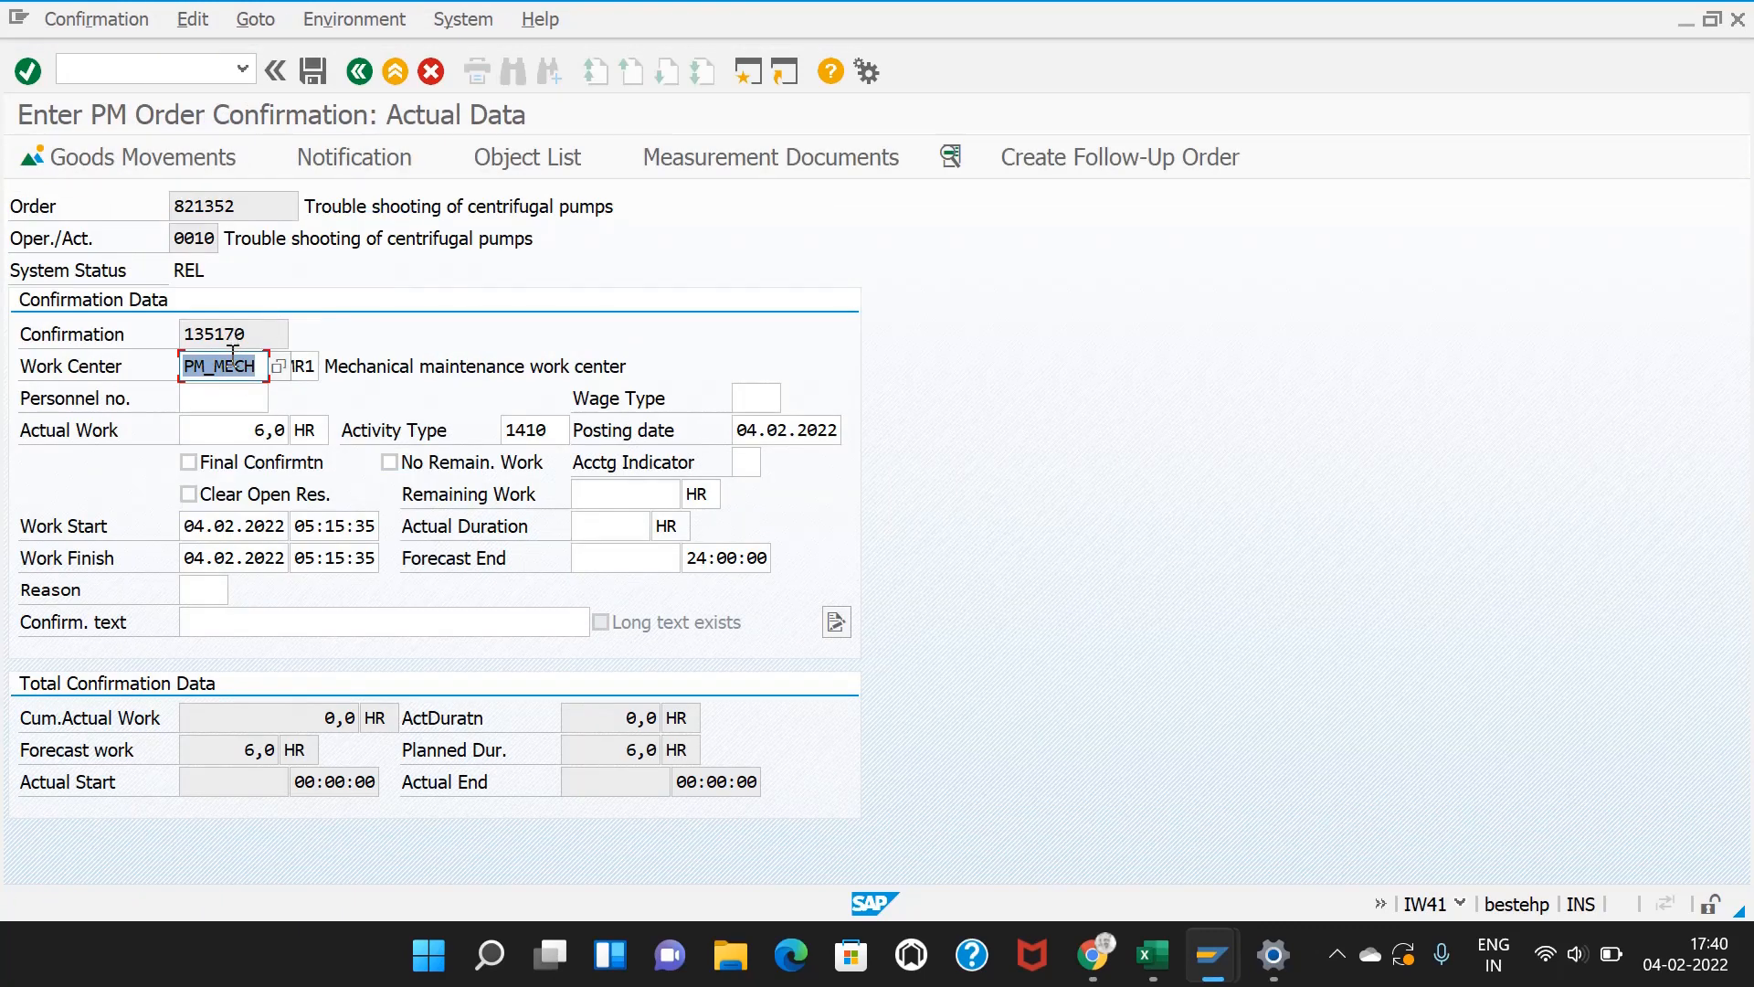
Step: Mark the operation as Final Confirmation, Clear Open Reservations and No Remaining Work, set the actual duration to 6 hours and save the confirmation
click(257, 429)
click(188, 461)
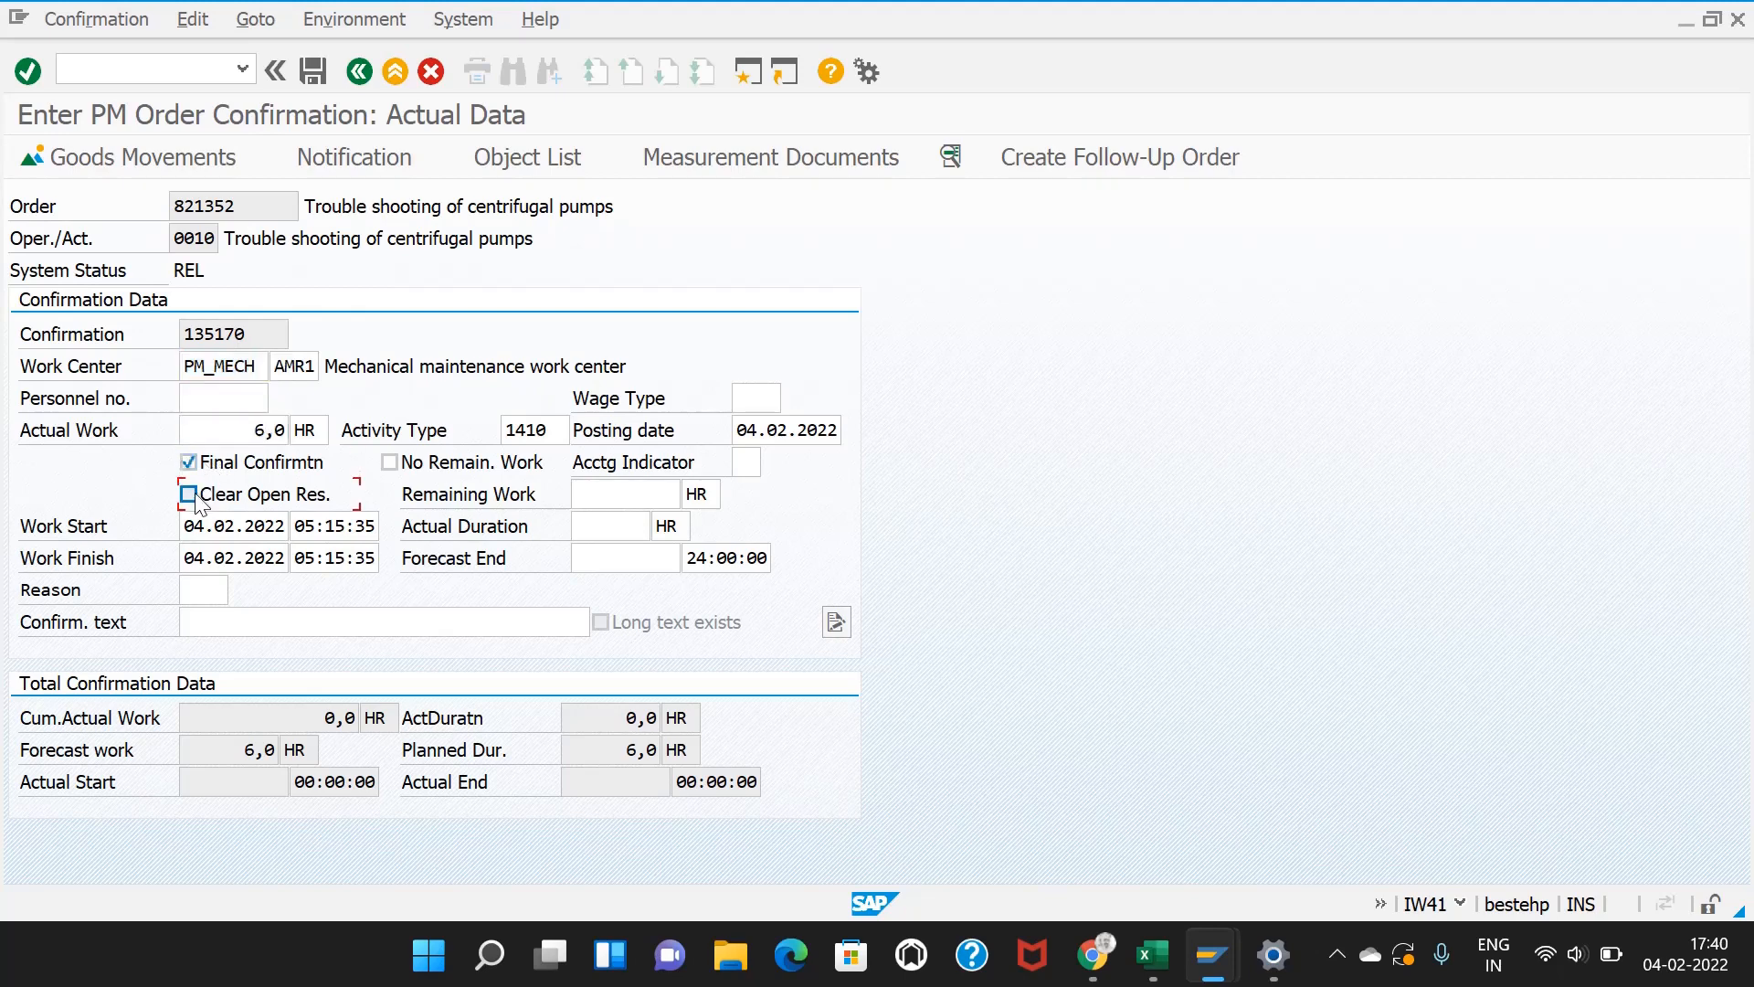
click(389, 462)
click(644, 523)
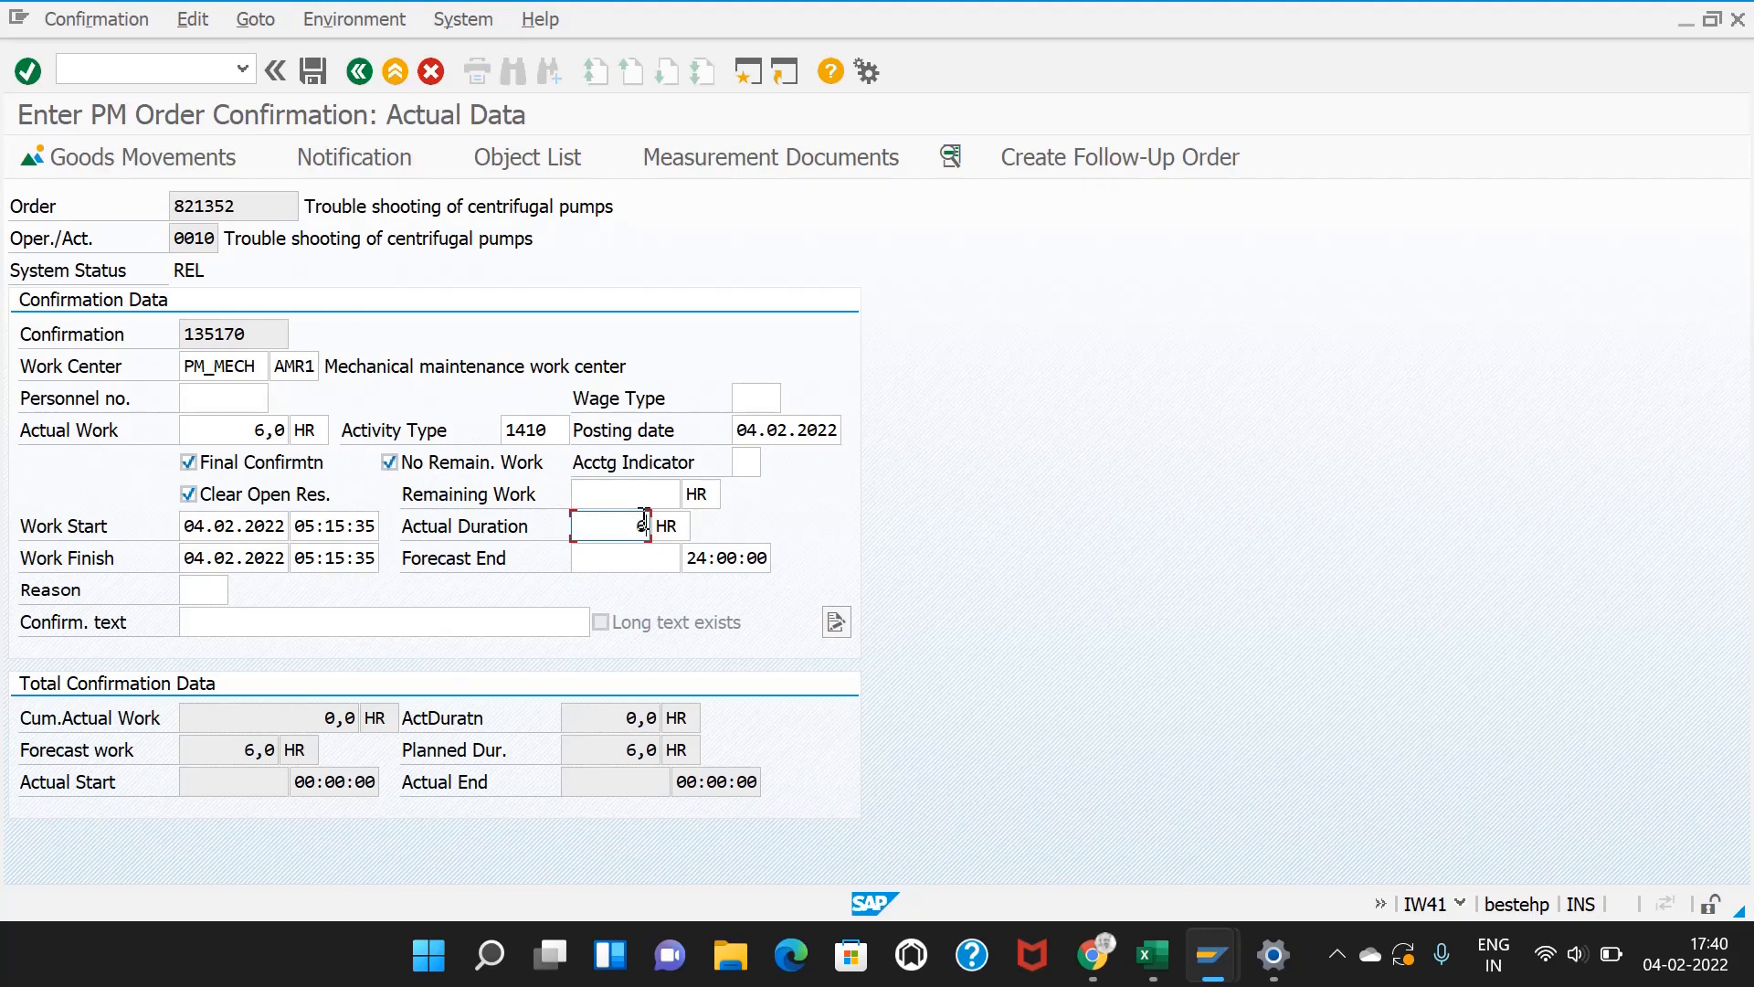
key(Return)
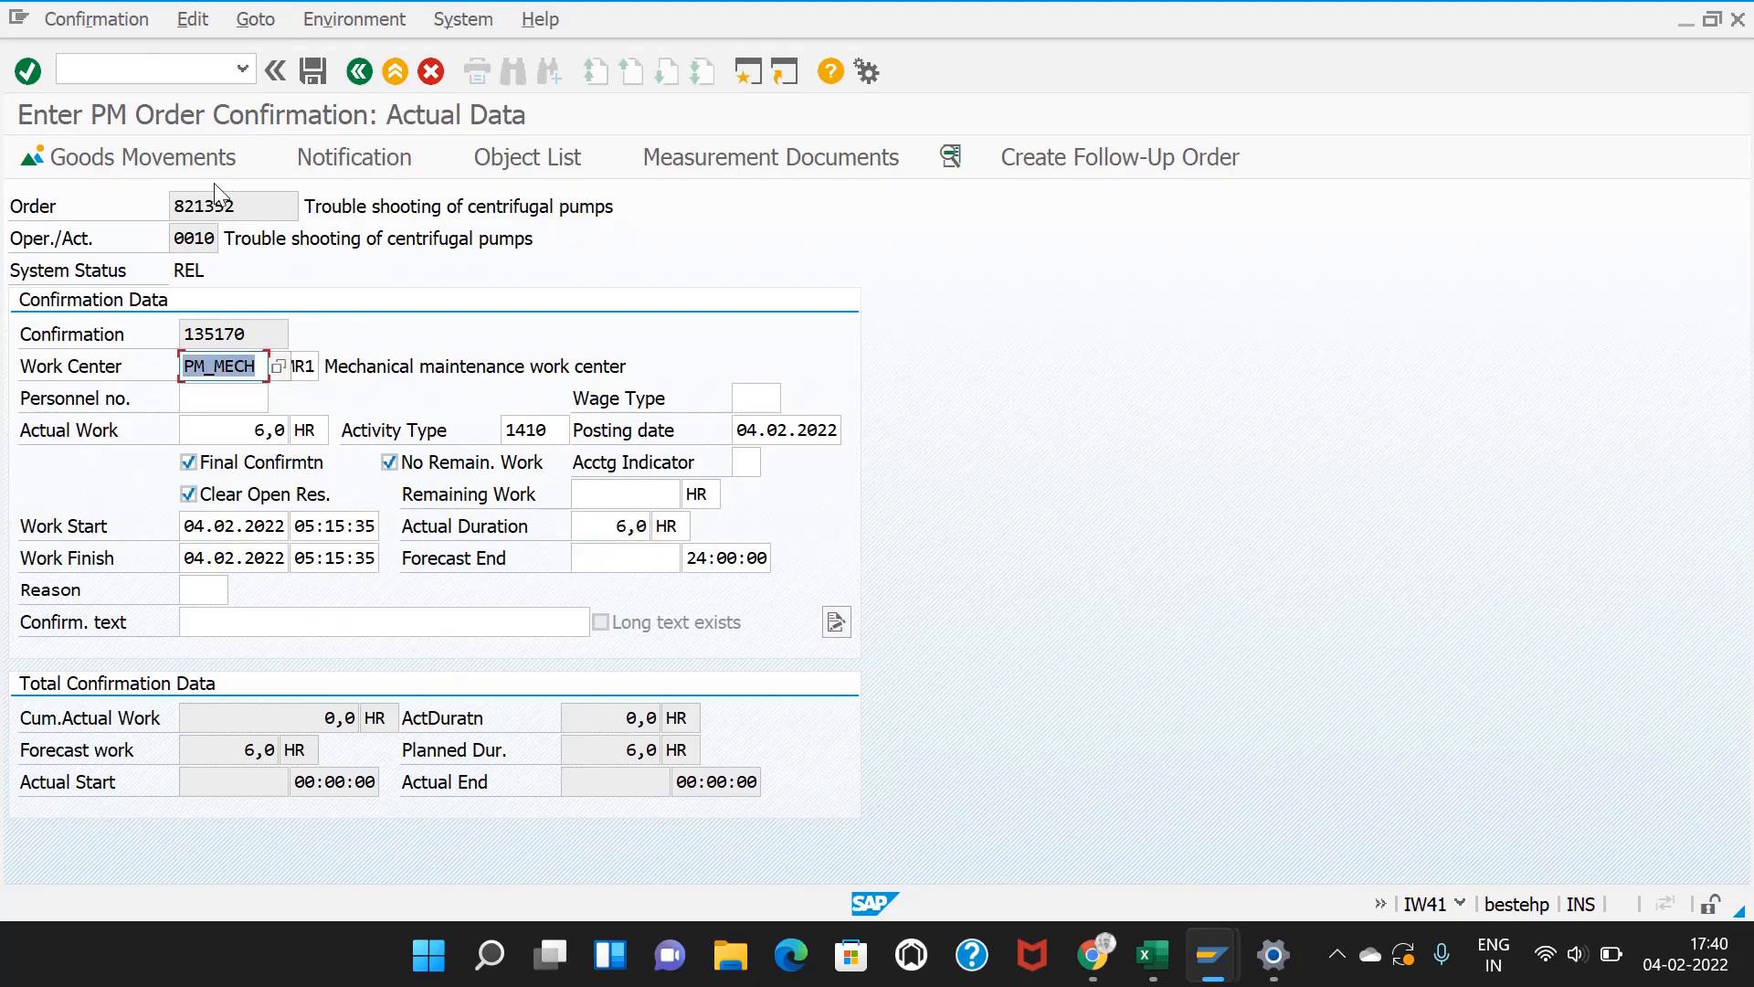
click(315, 71)
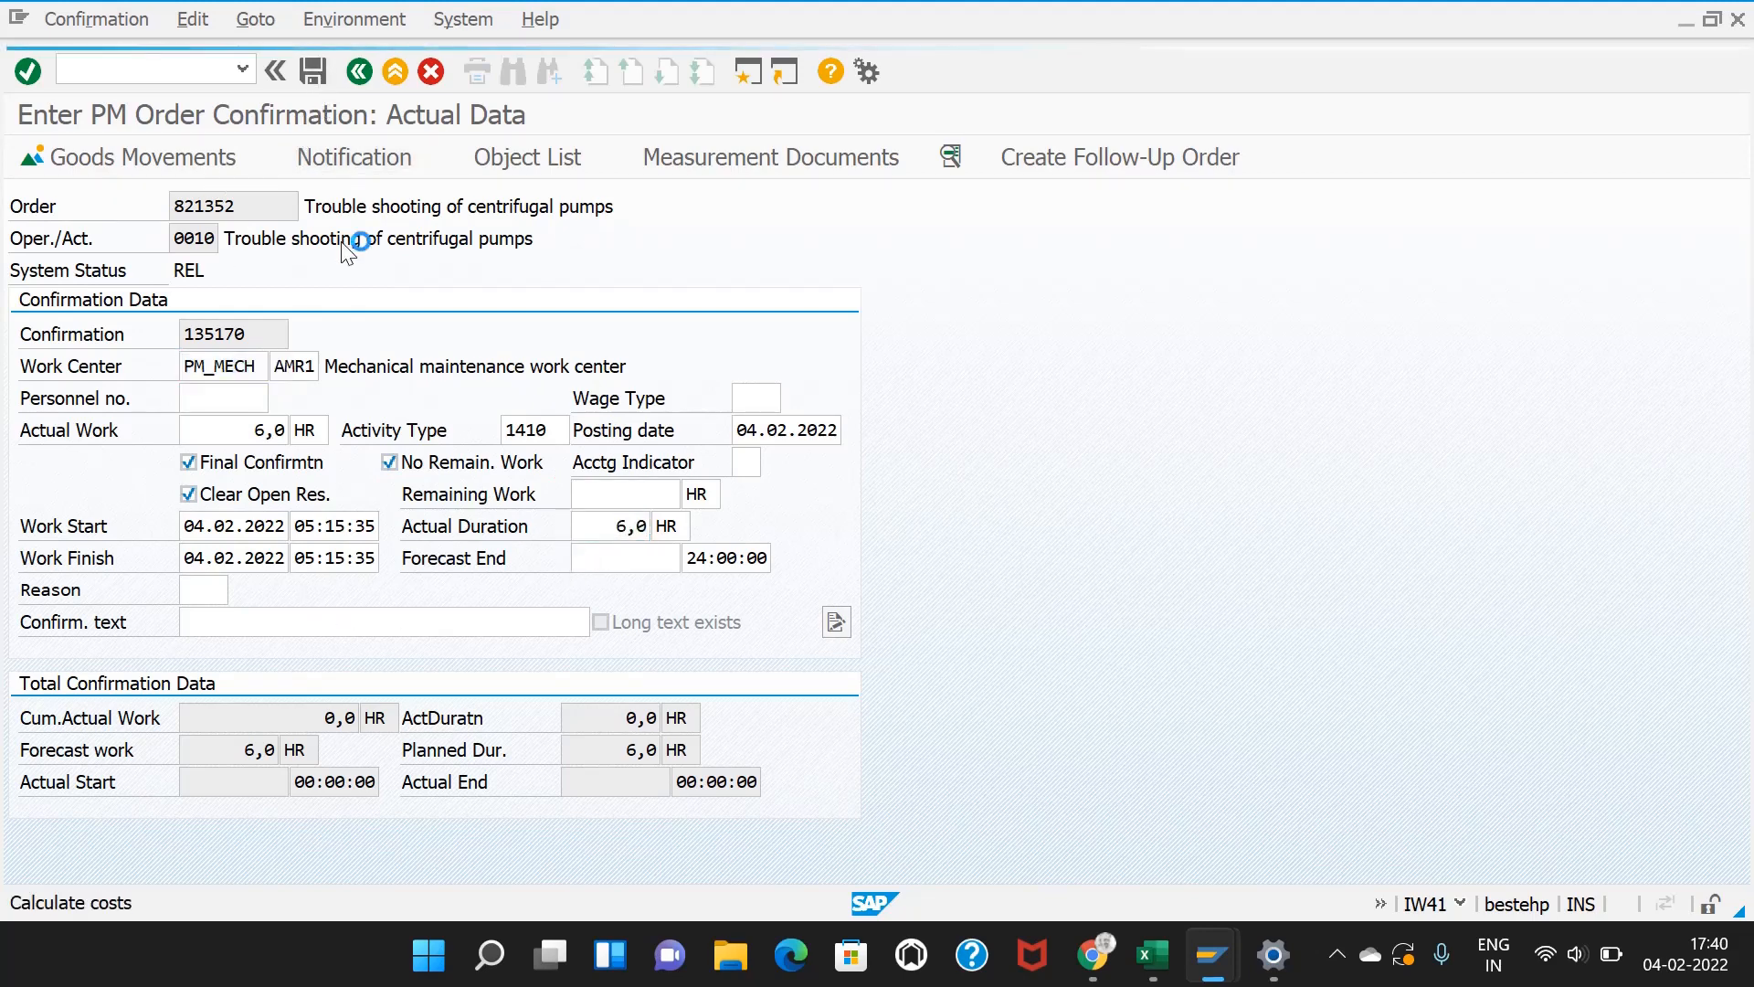
Step: Return to transaction IW32 and open the confirmed maintenance order for changing
click(242, 68)
click(106, 114)
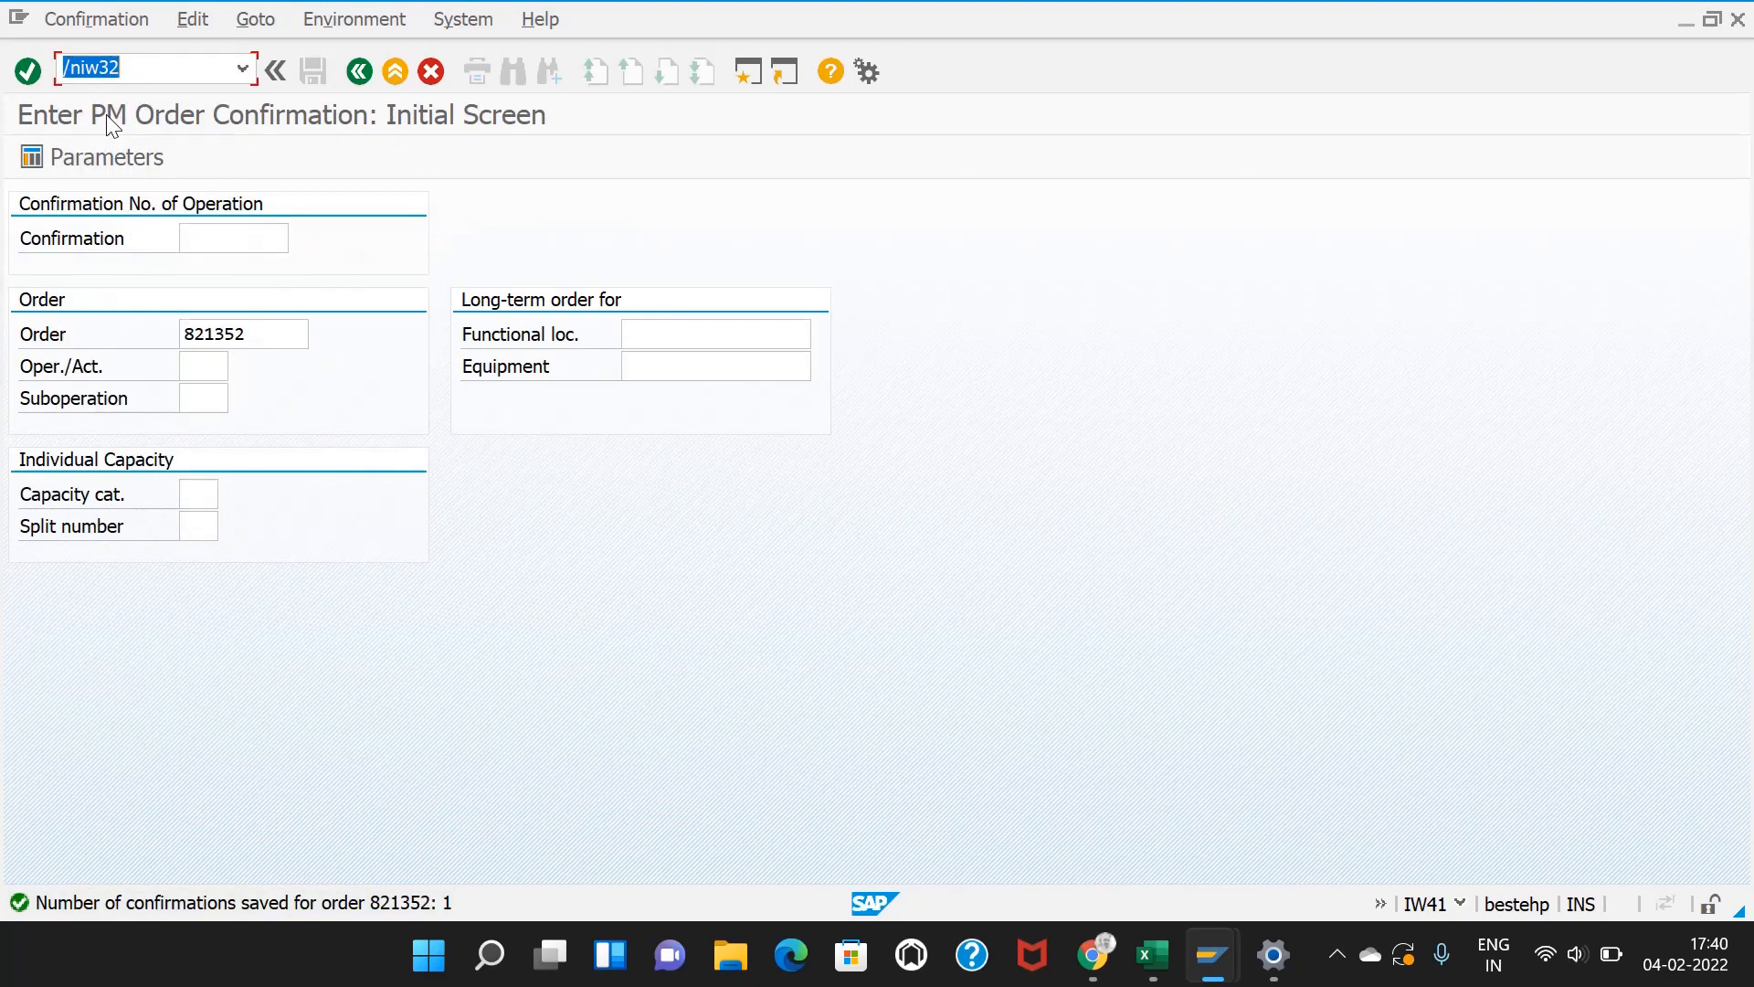
key(Return)
key(Return)
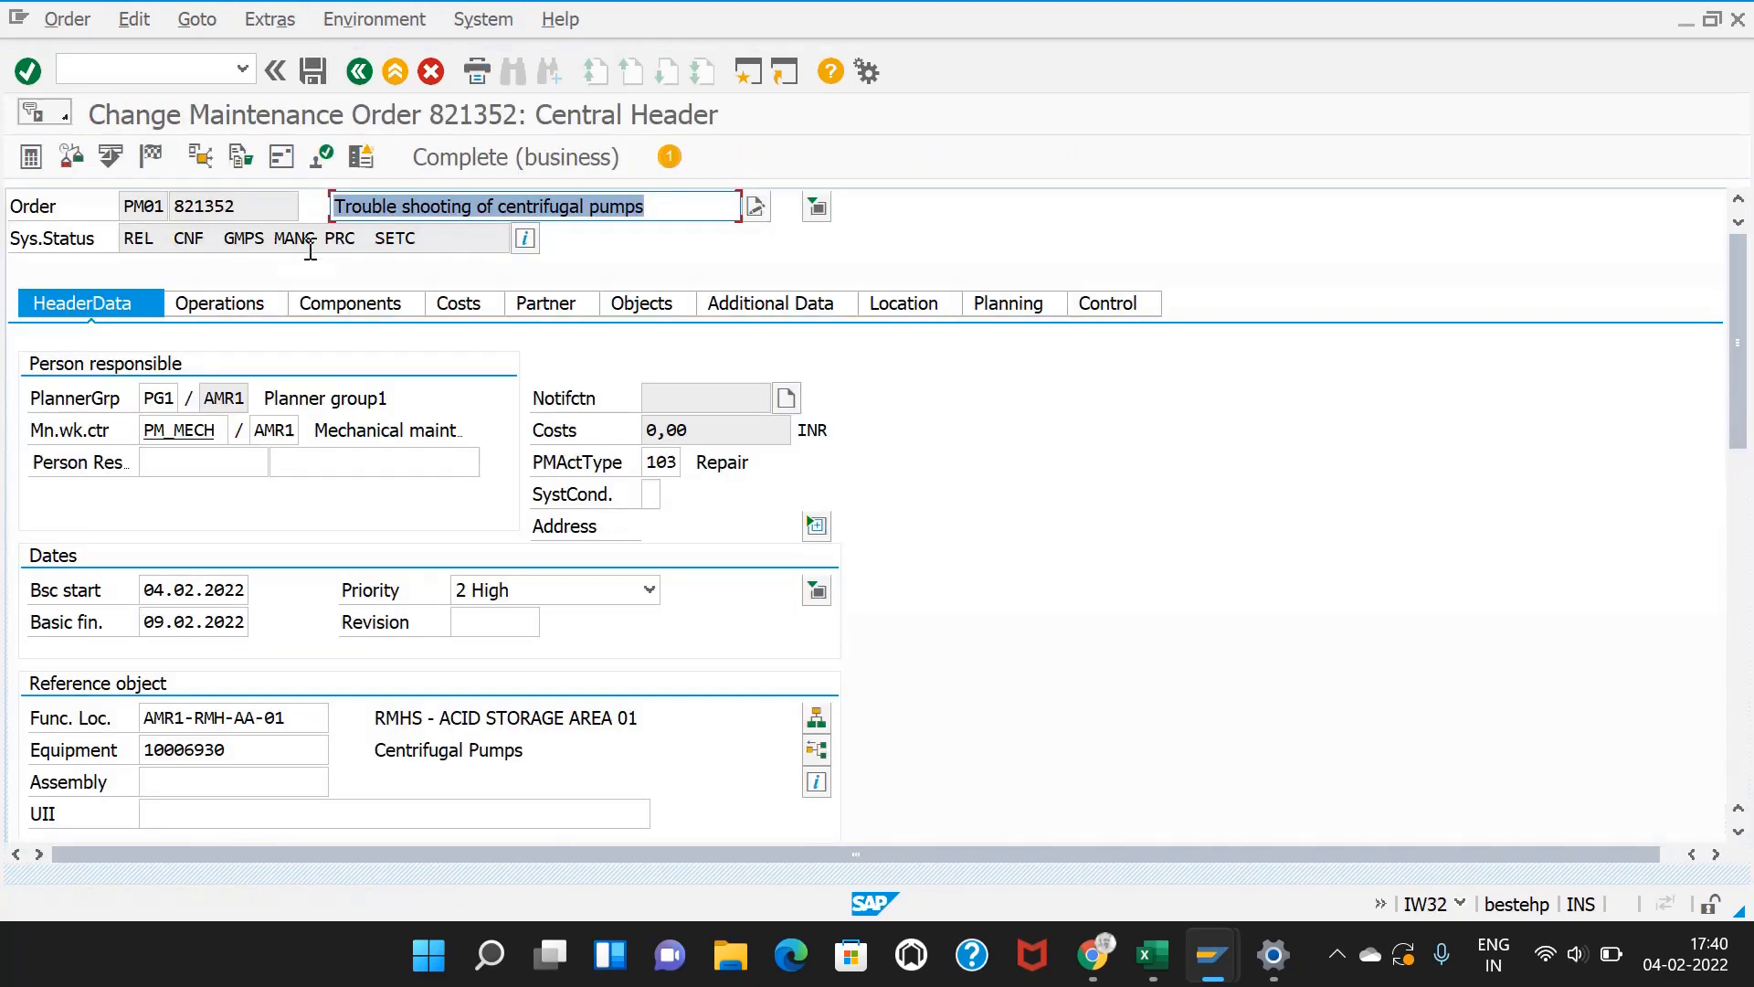
Step: Compare the order's planned and actual costs in the cost overview and save the order
click(457, 303)
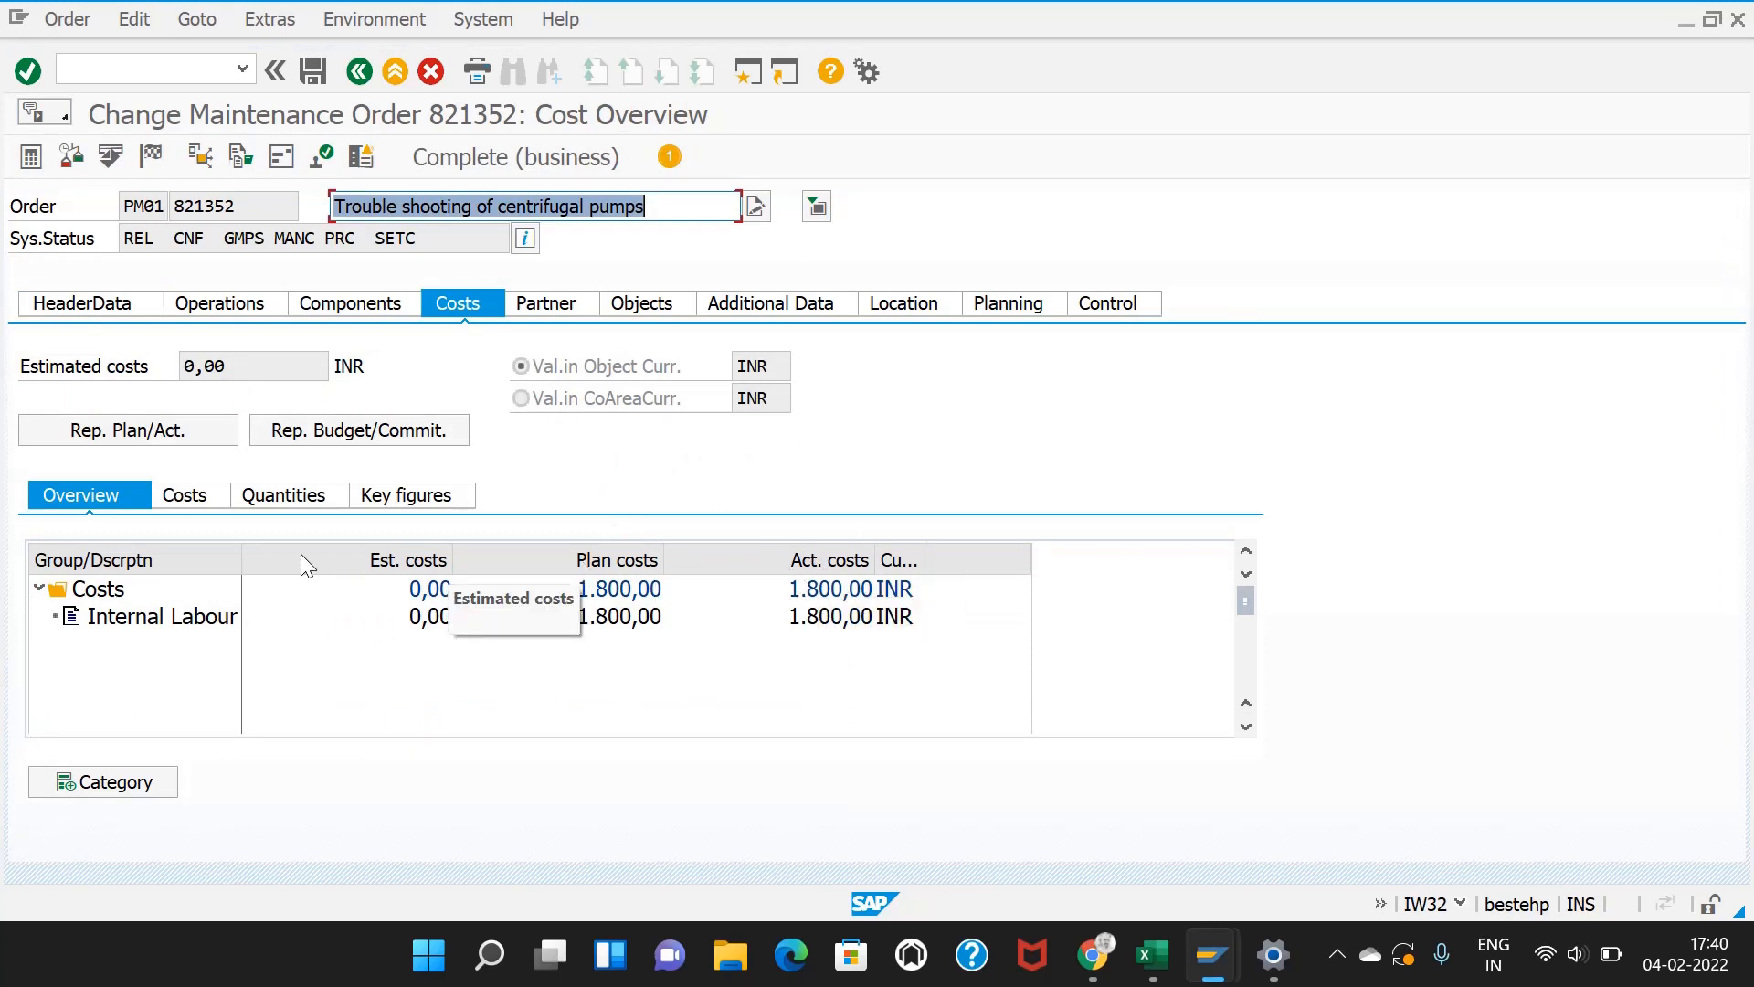
drag(241, 557, 280, 559)
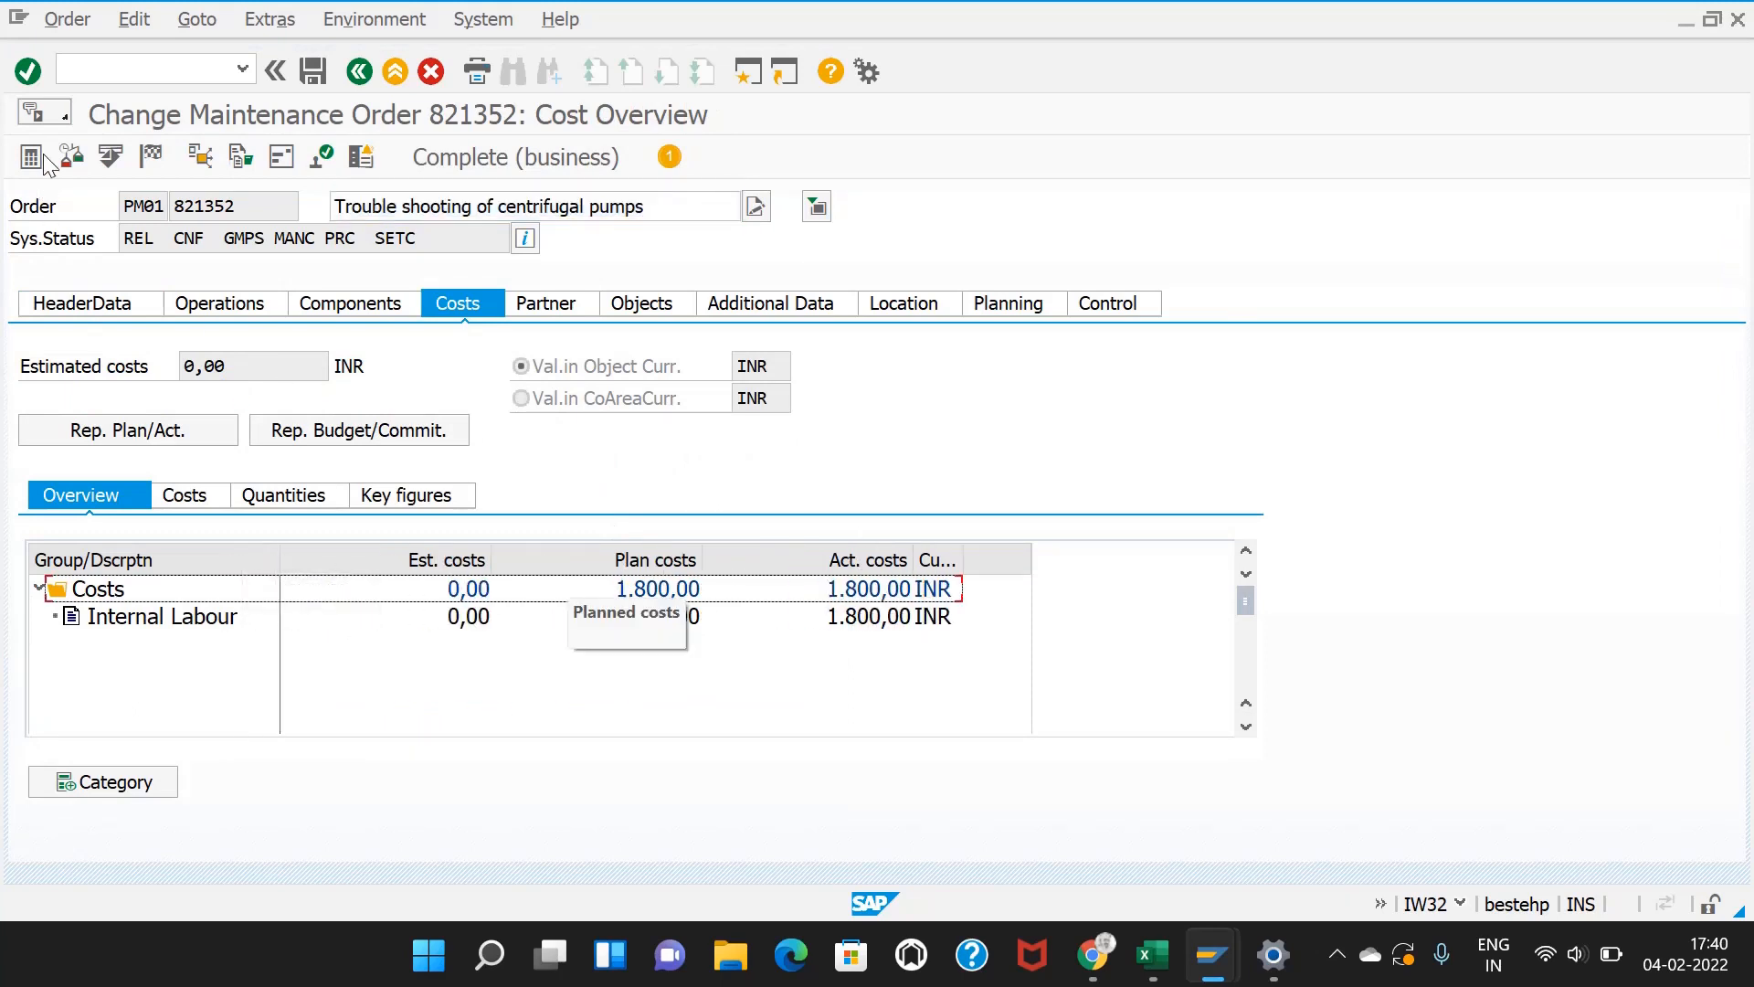
click(312, 74)
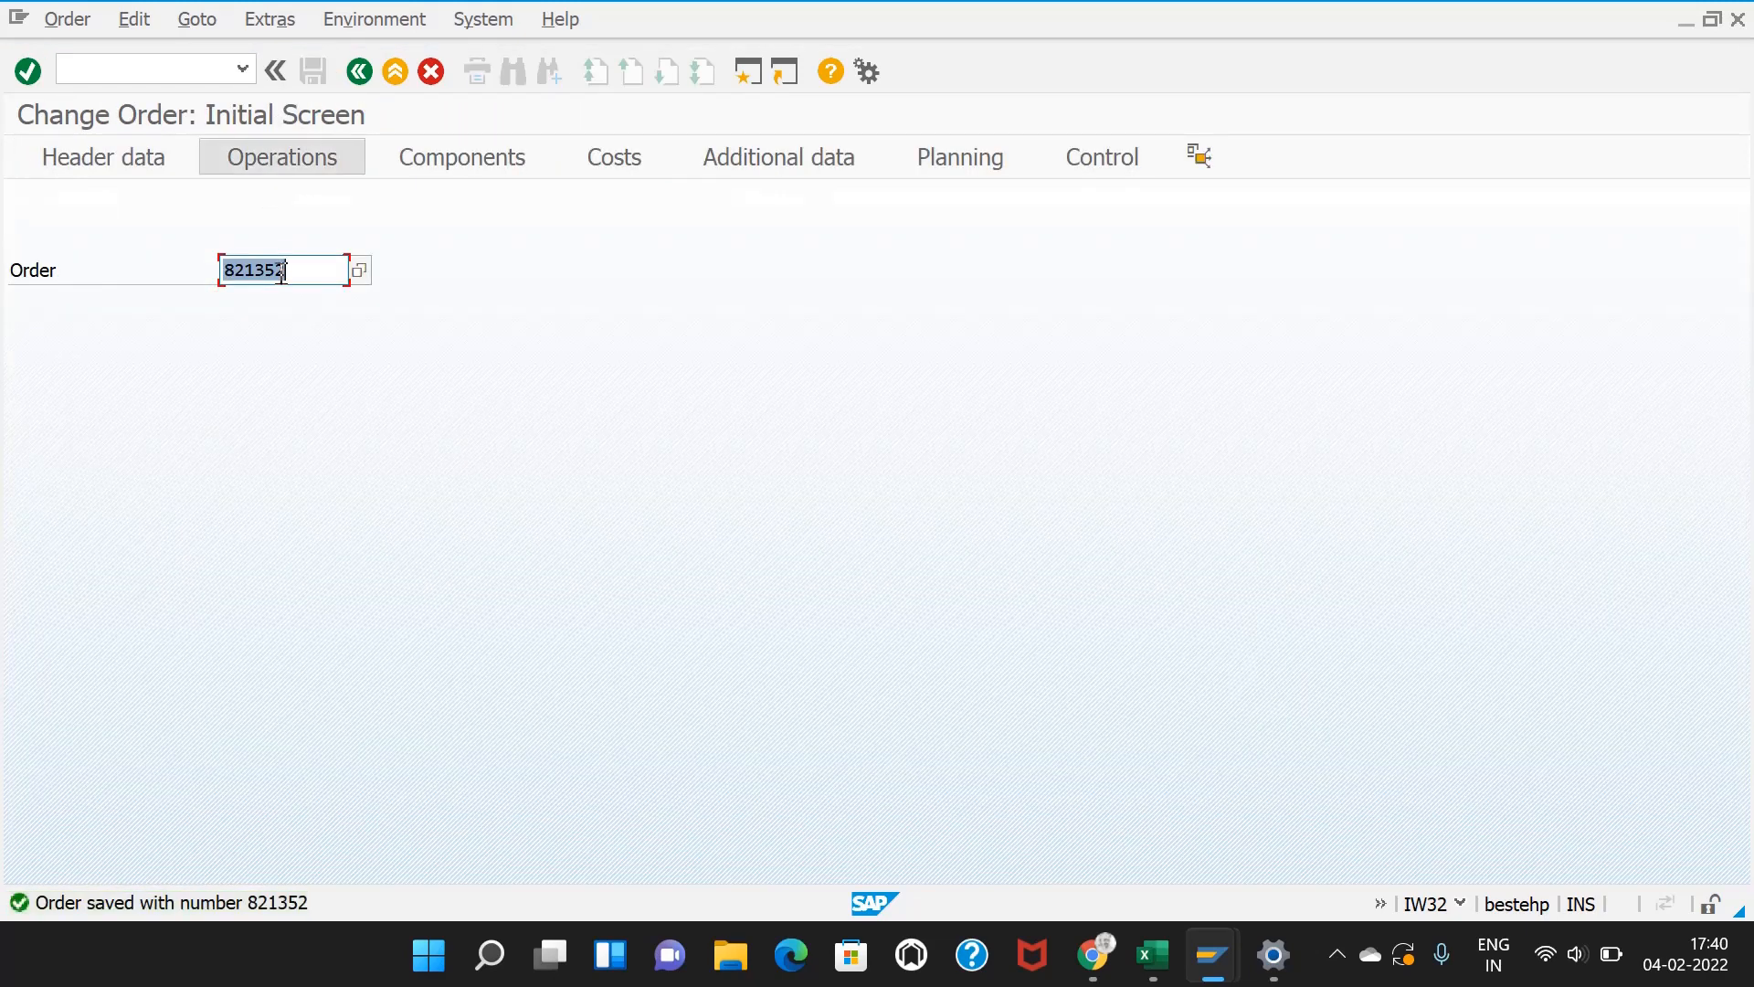
Step: Reopen the order's header data and inspect the list of goods movements and the material document posted for the order
key(Return)
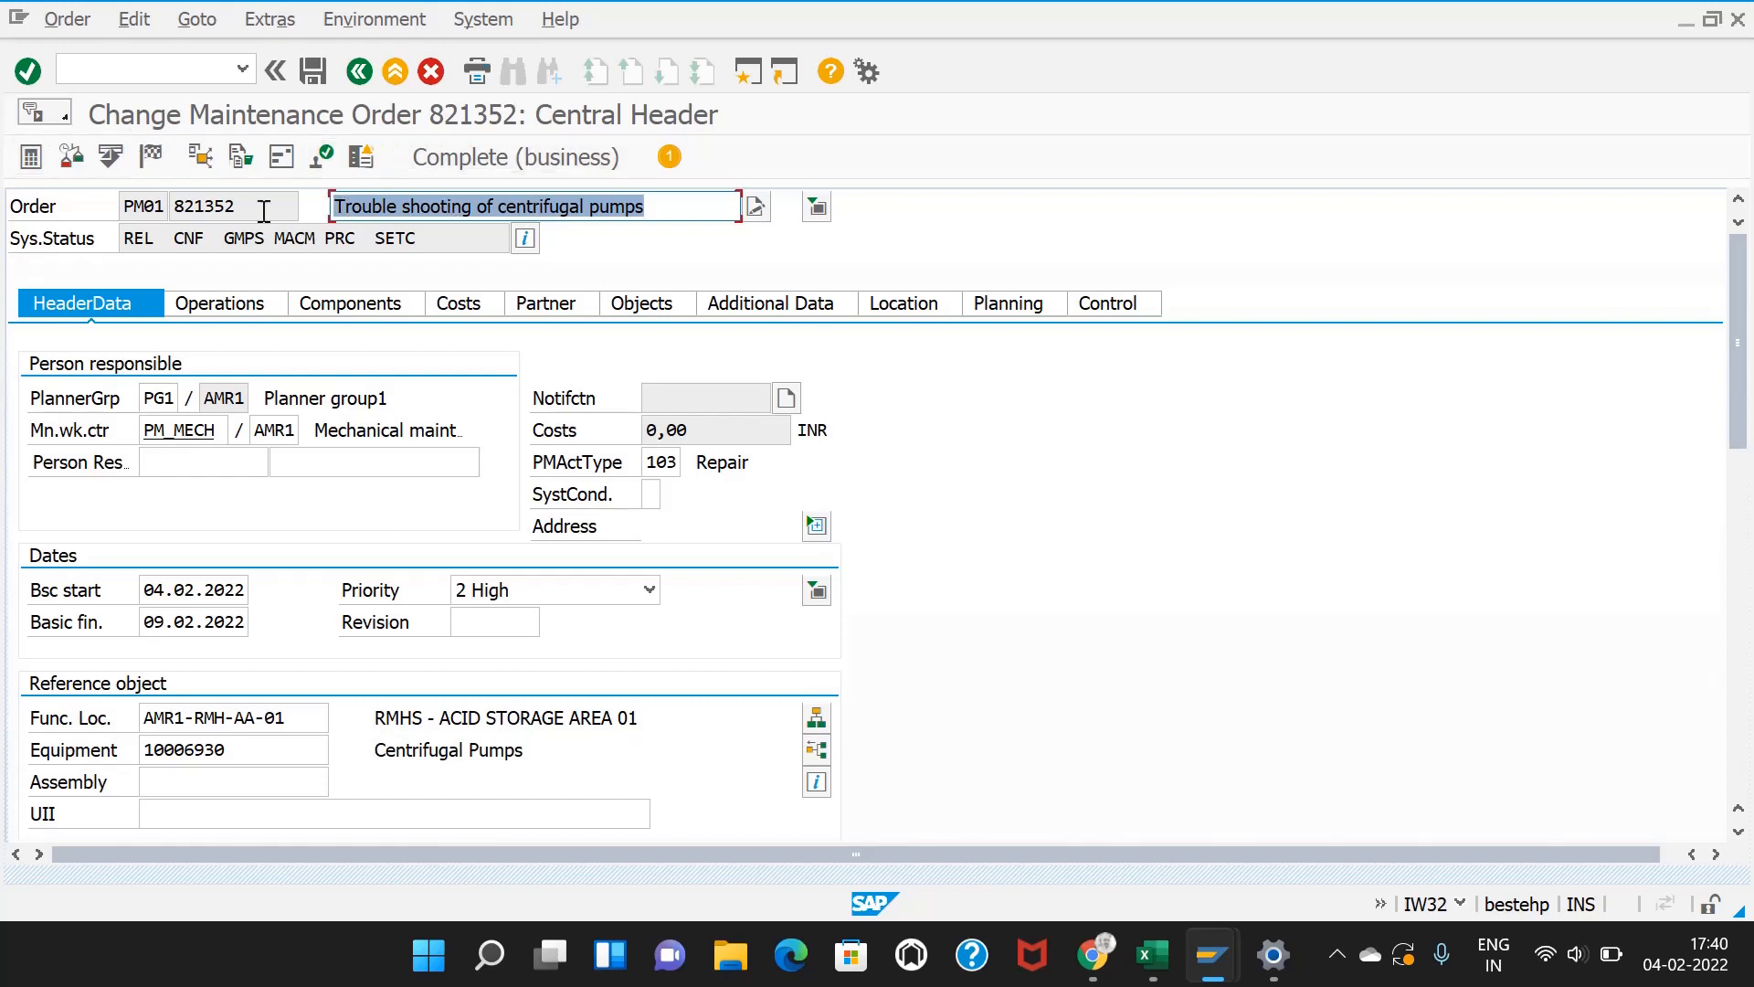
drag(265, 206, 170, 198)
click(198, 66)
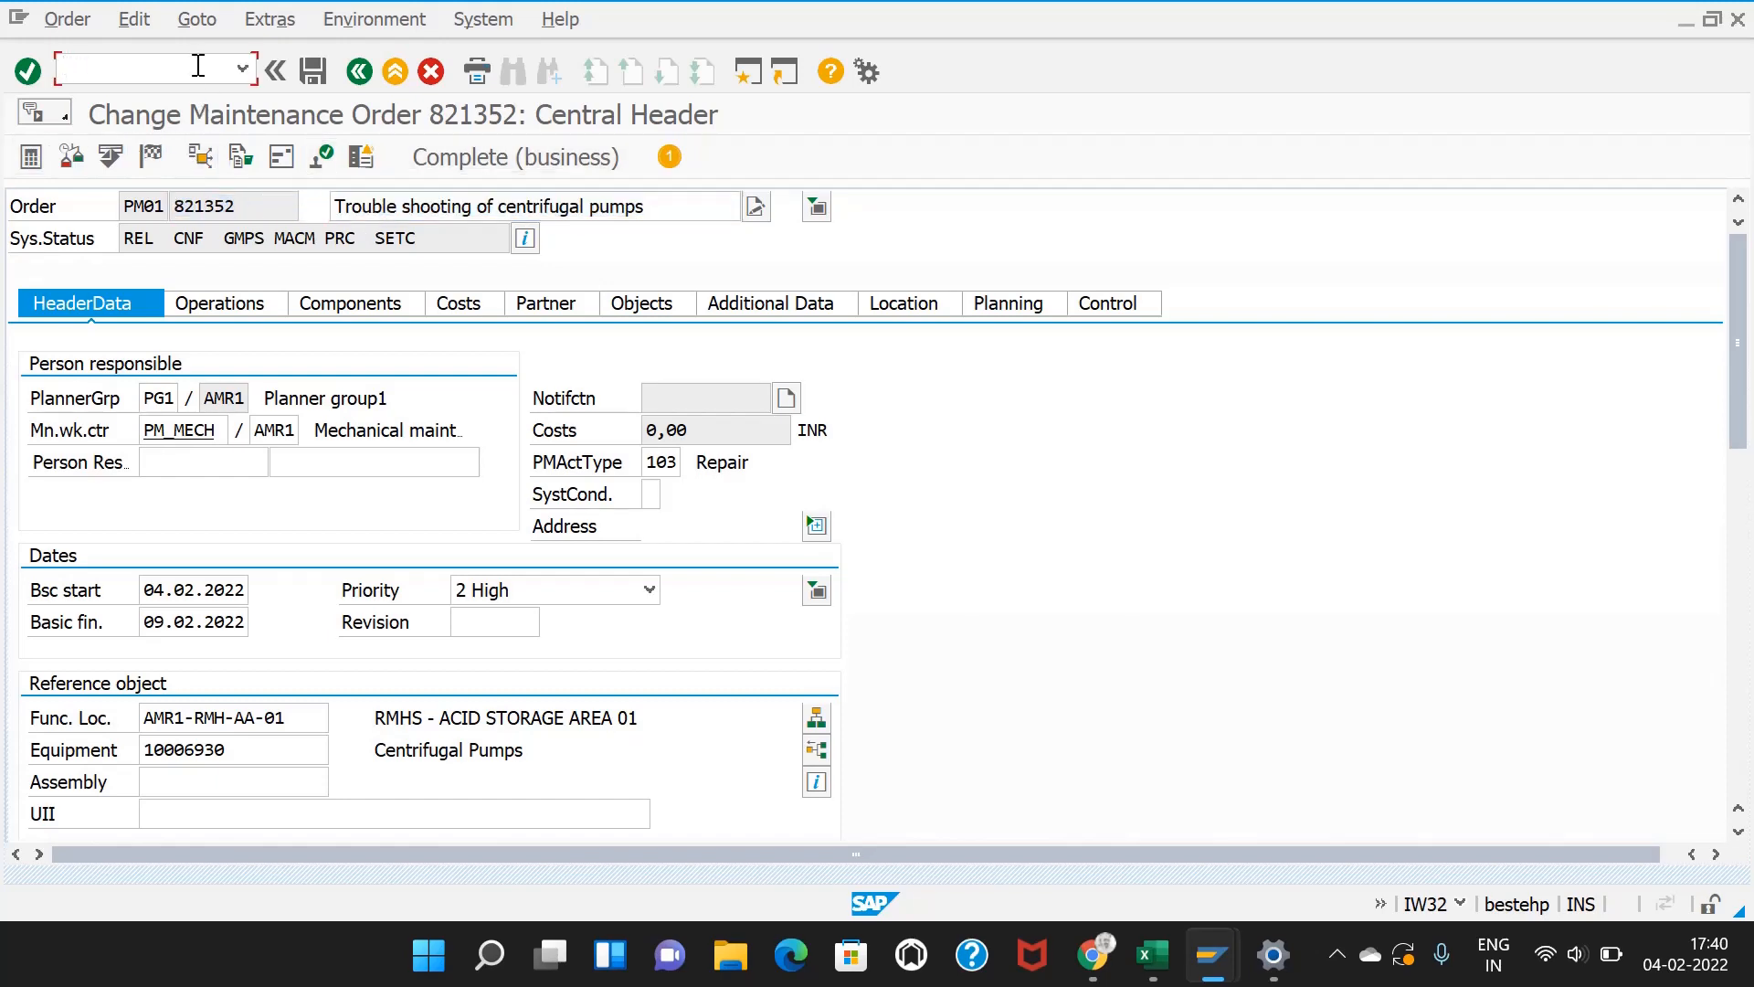
click(274, 19)
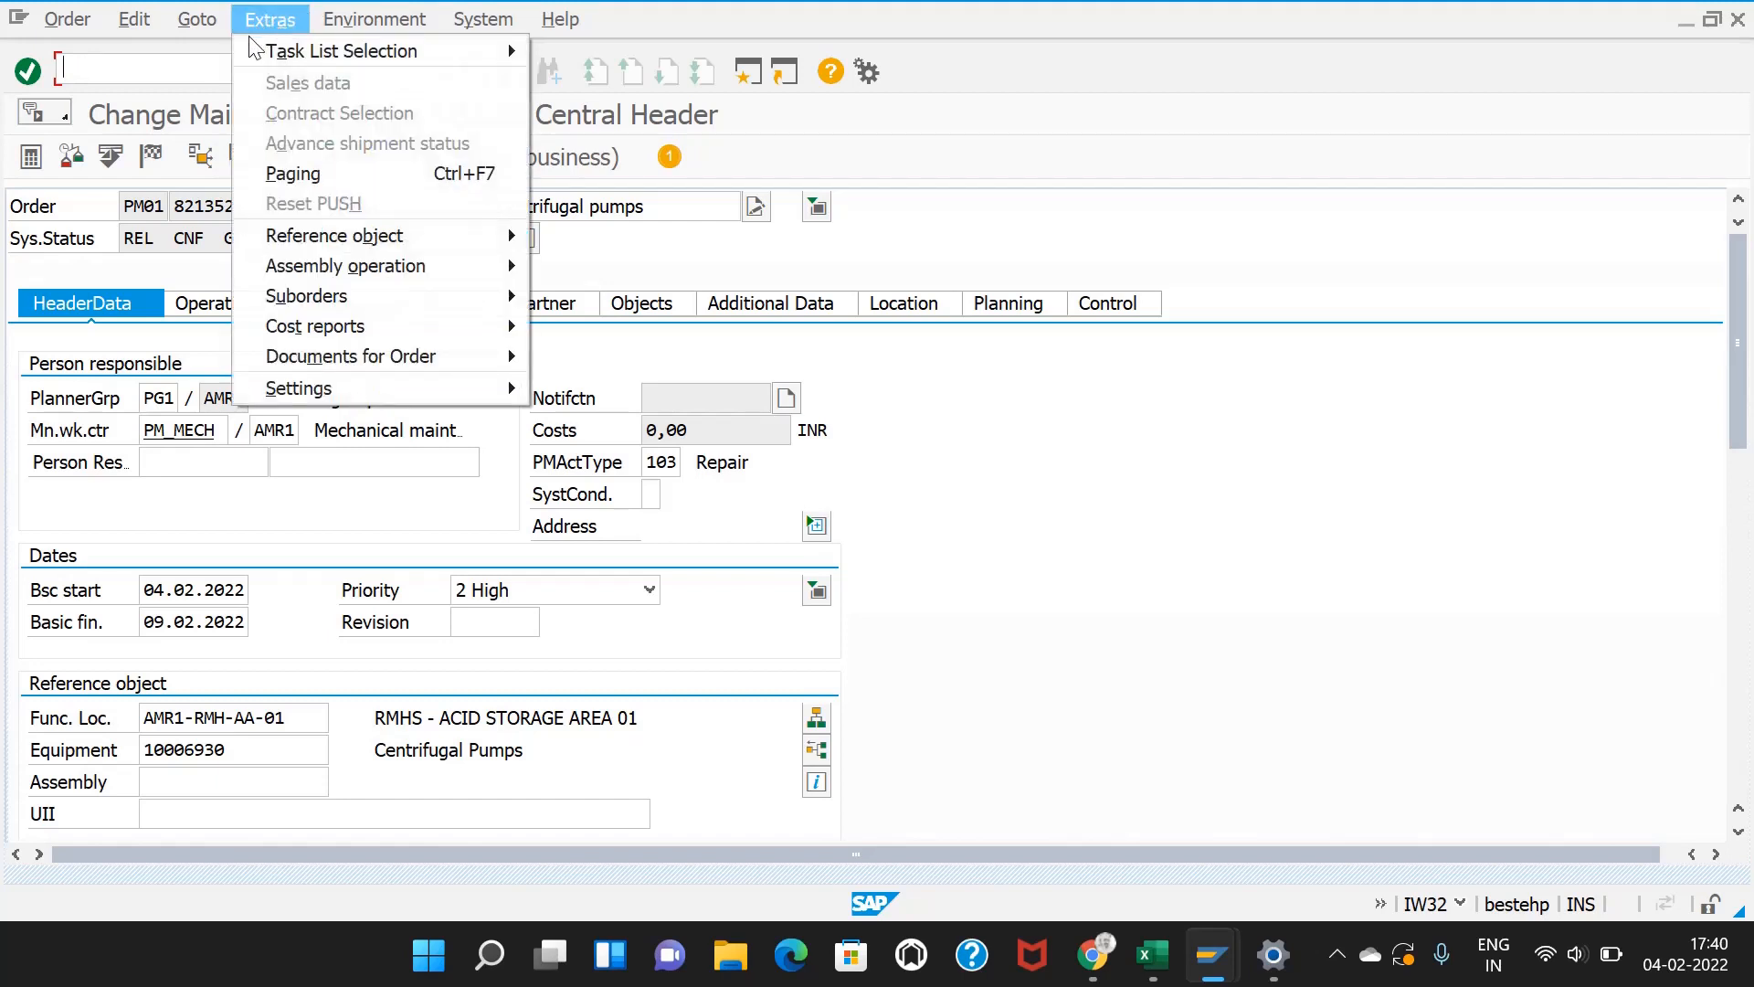
mouse_move(366, 363)
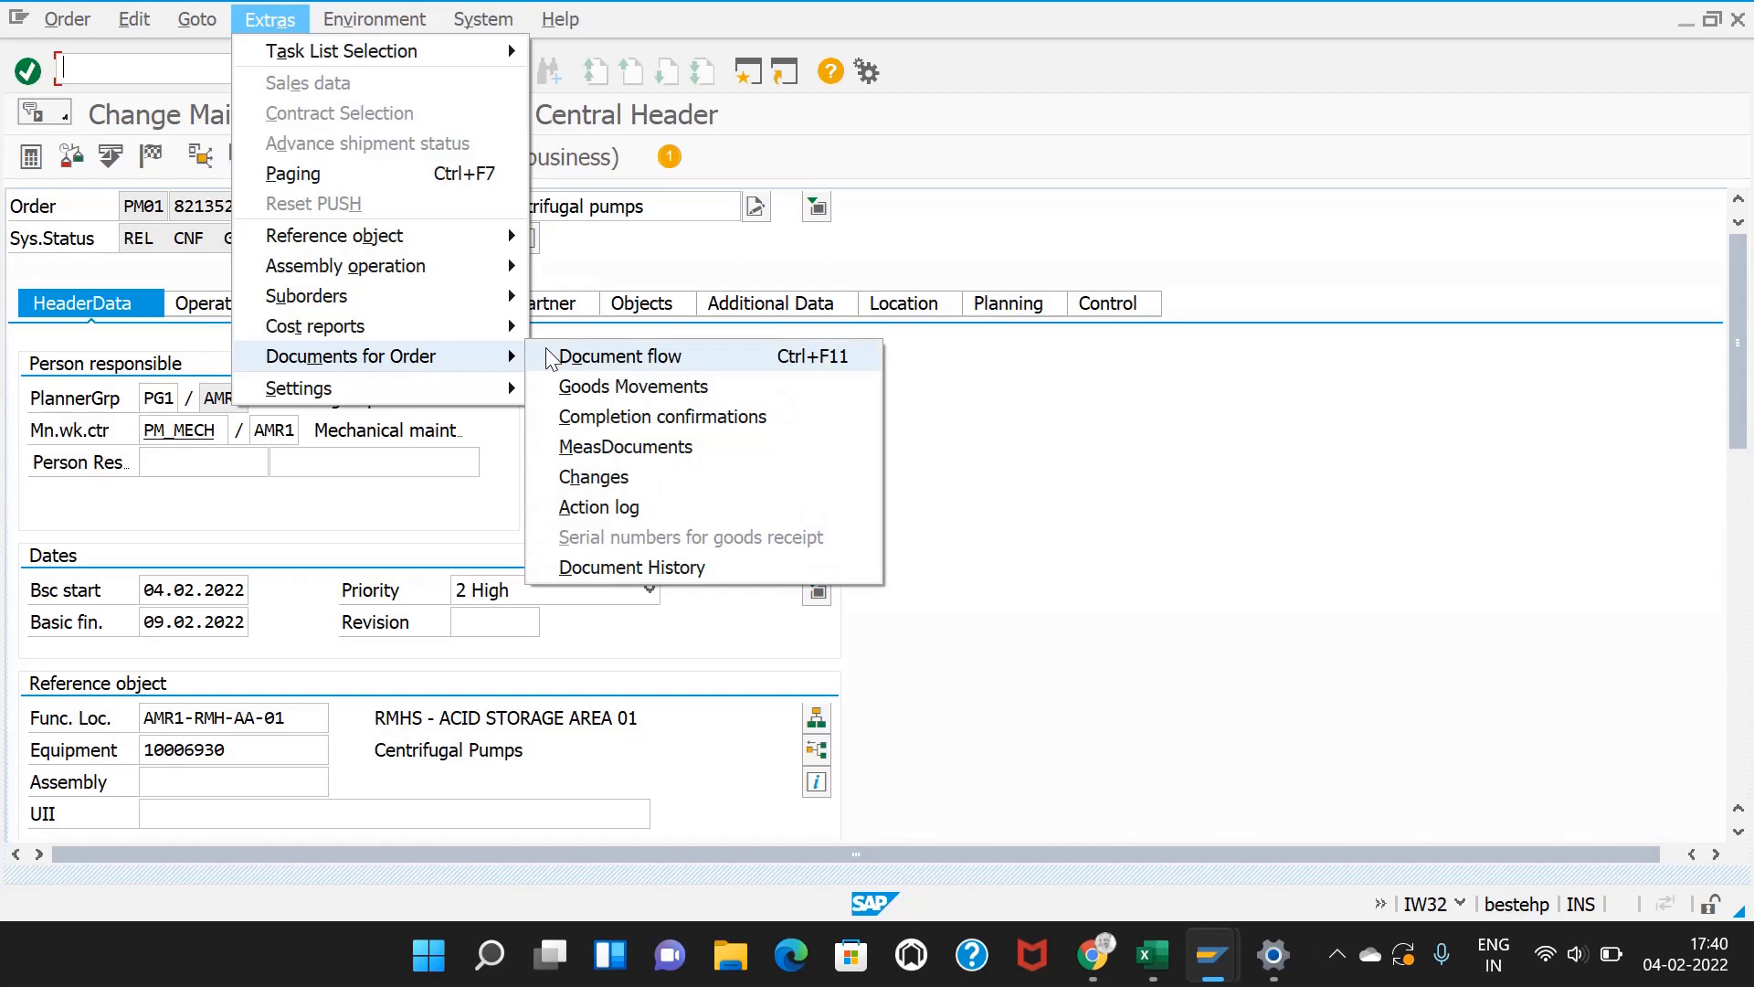
click(603, 385)
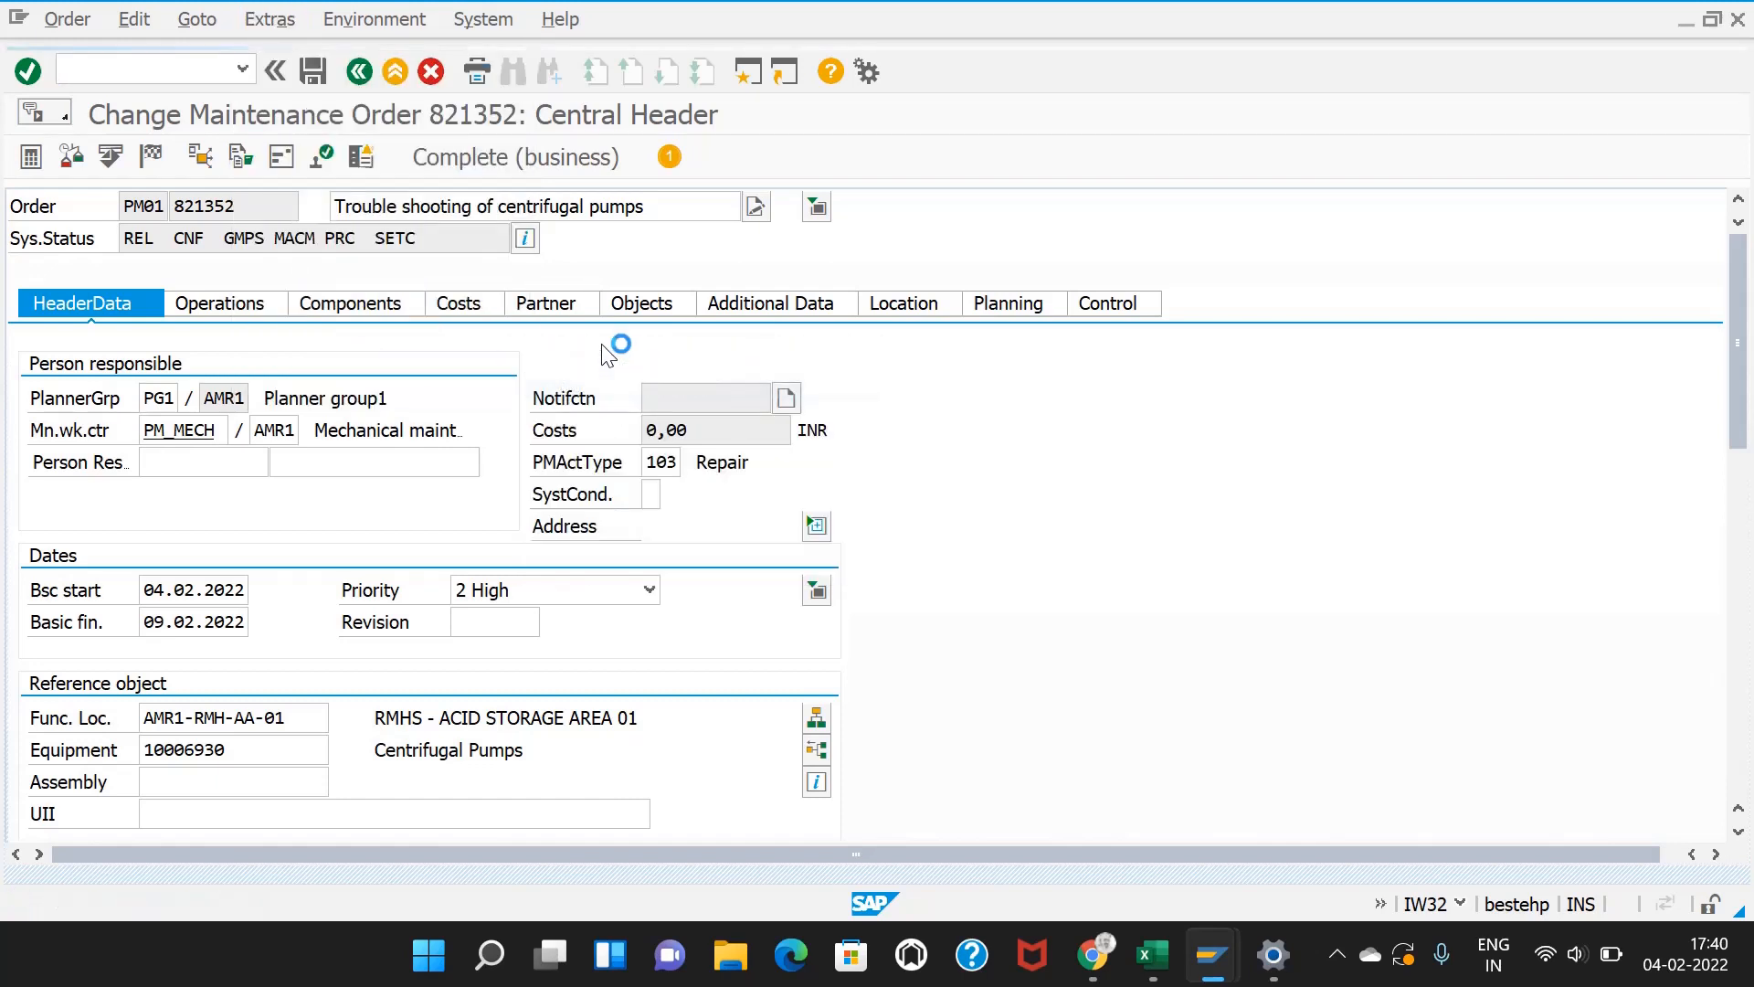
double_click(321, 230)
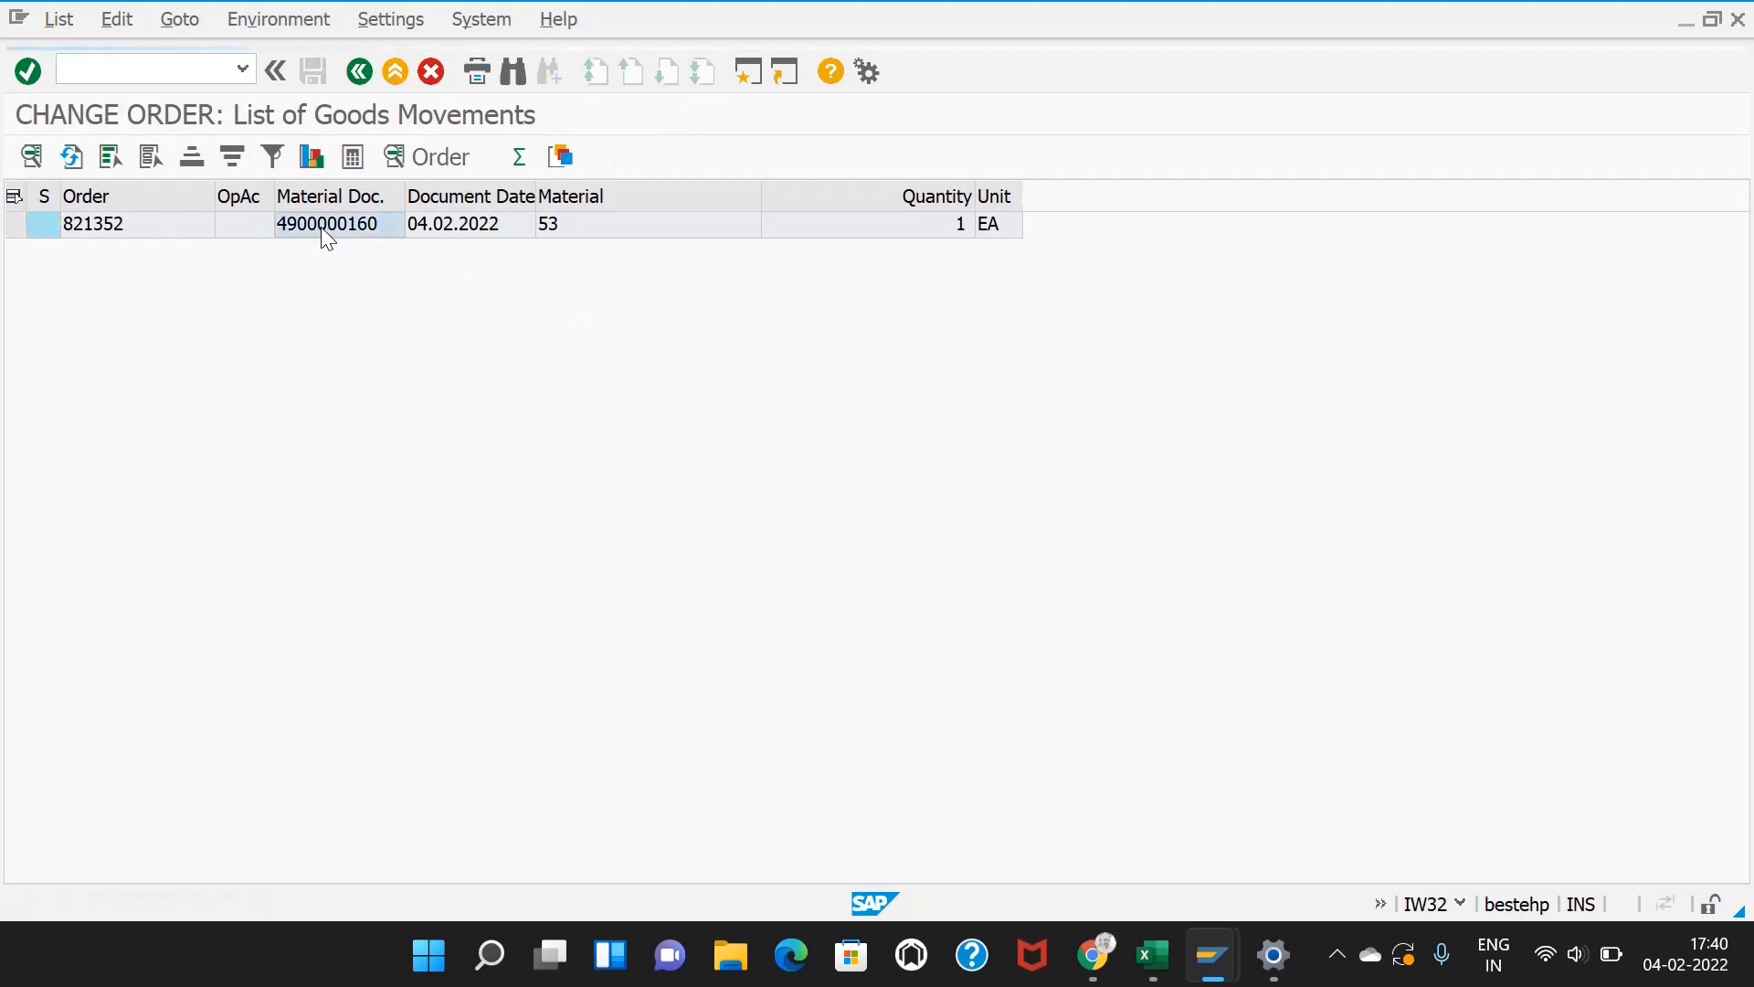
click(359, 71)
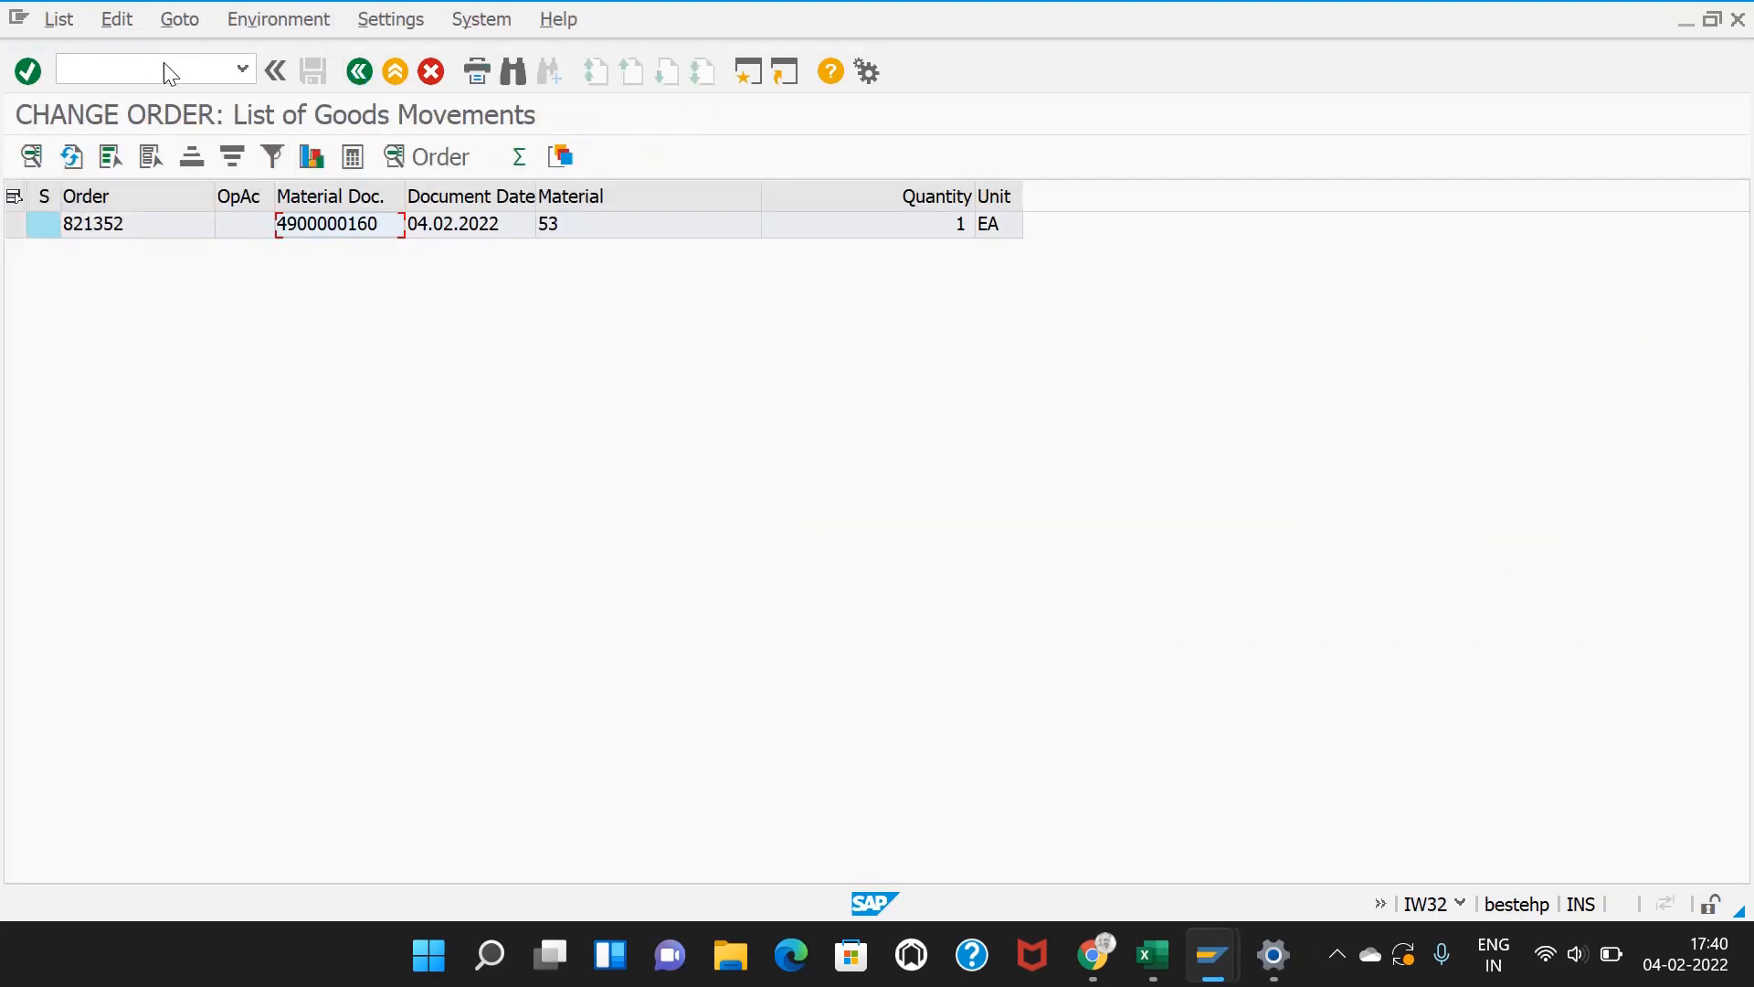
click(359, 71)
click(457, 160)
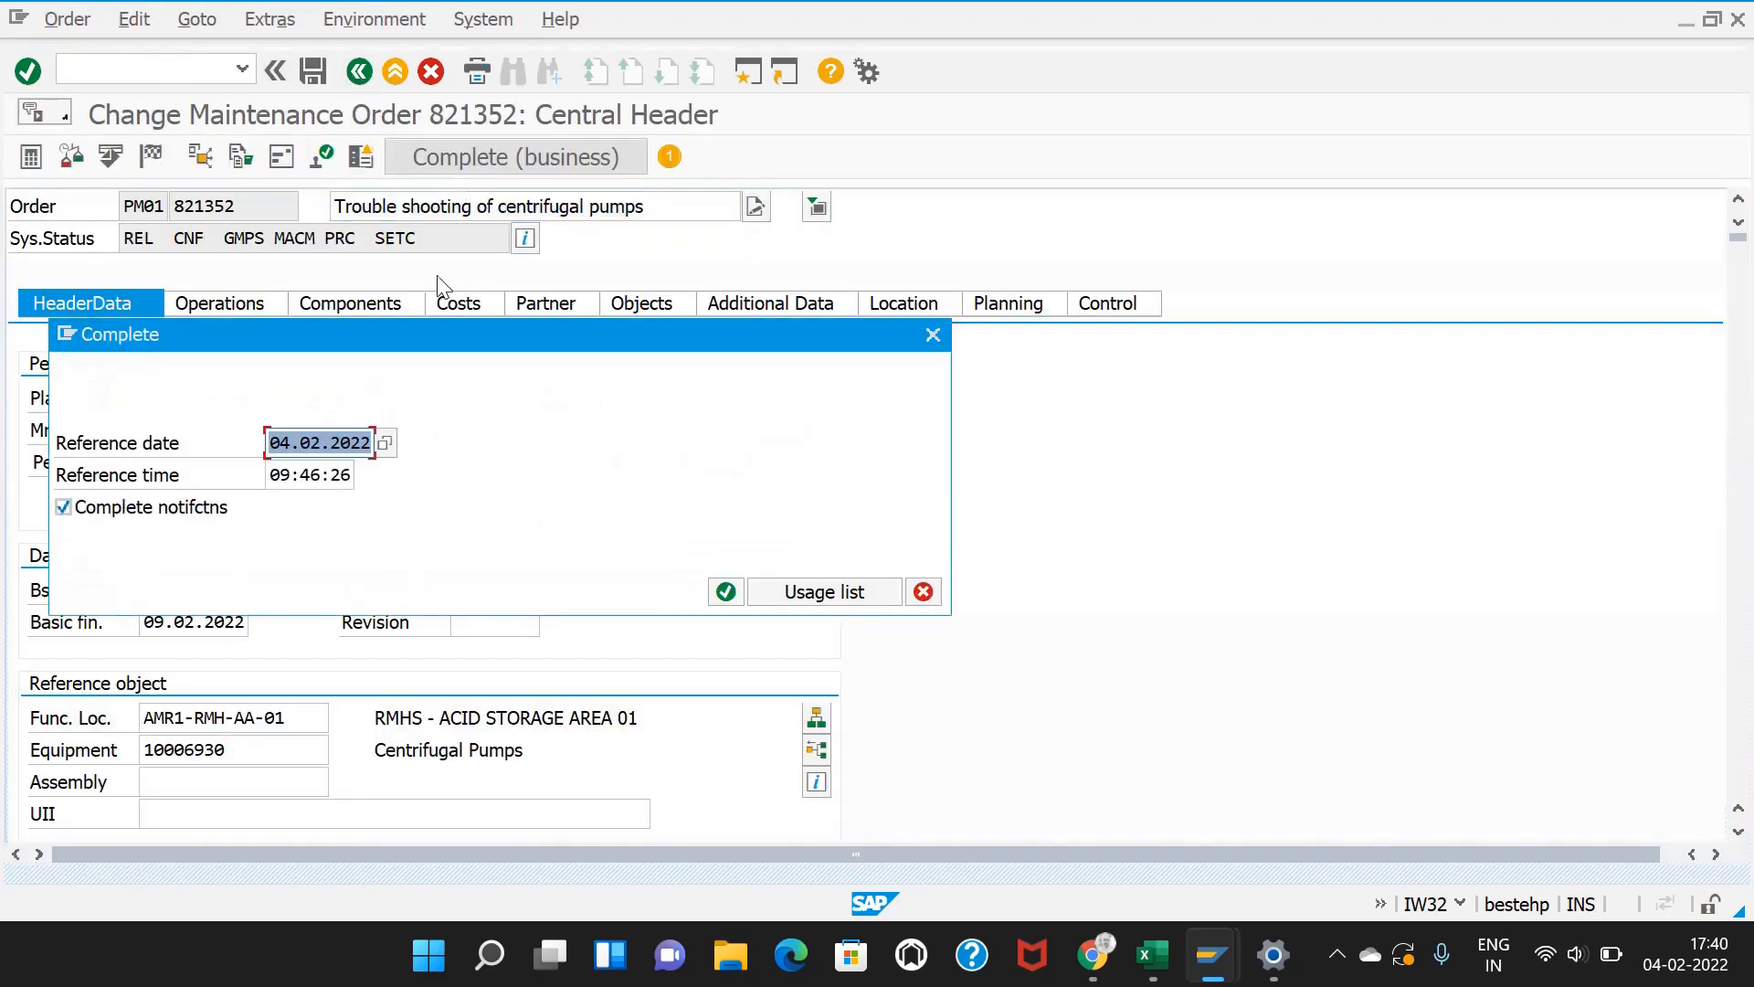
click(933, 335)
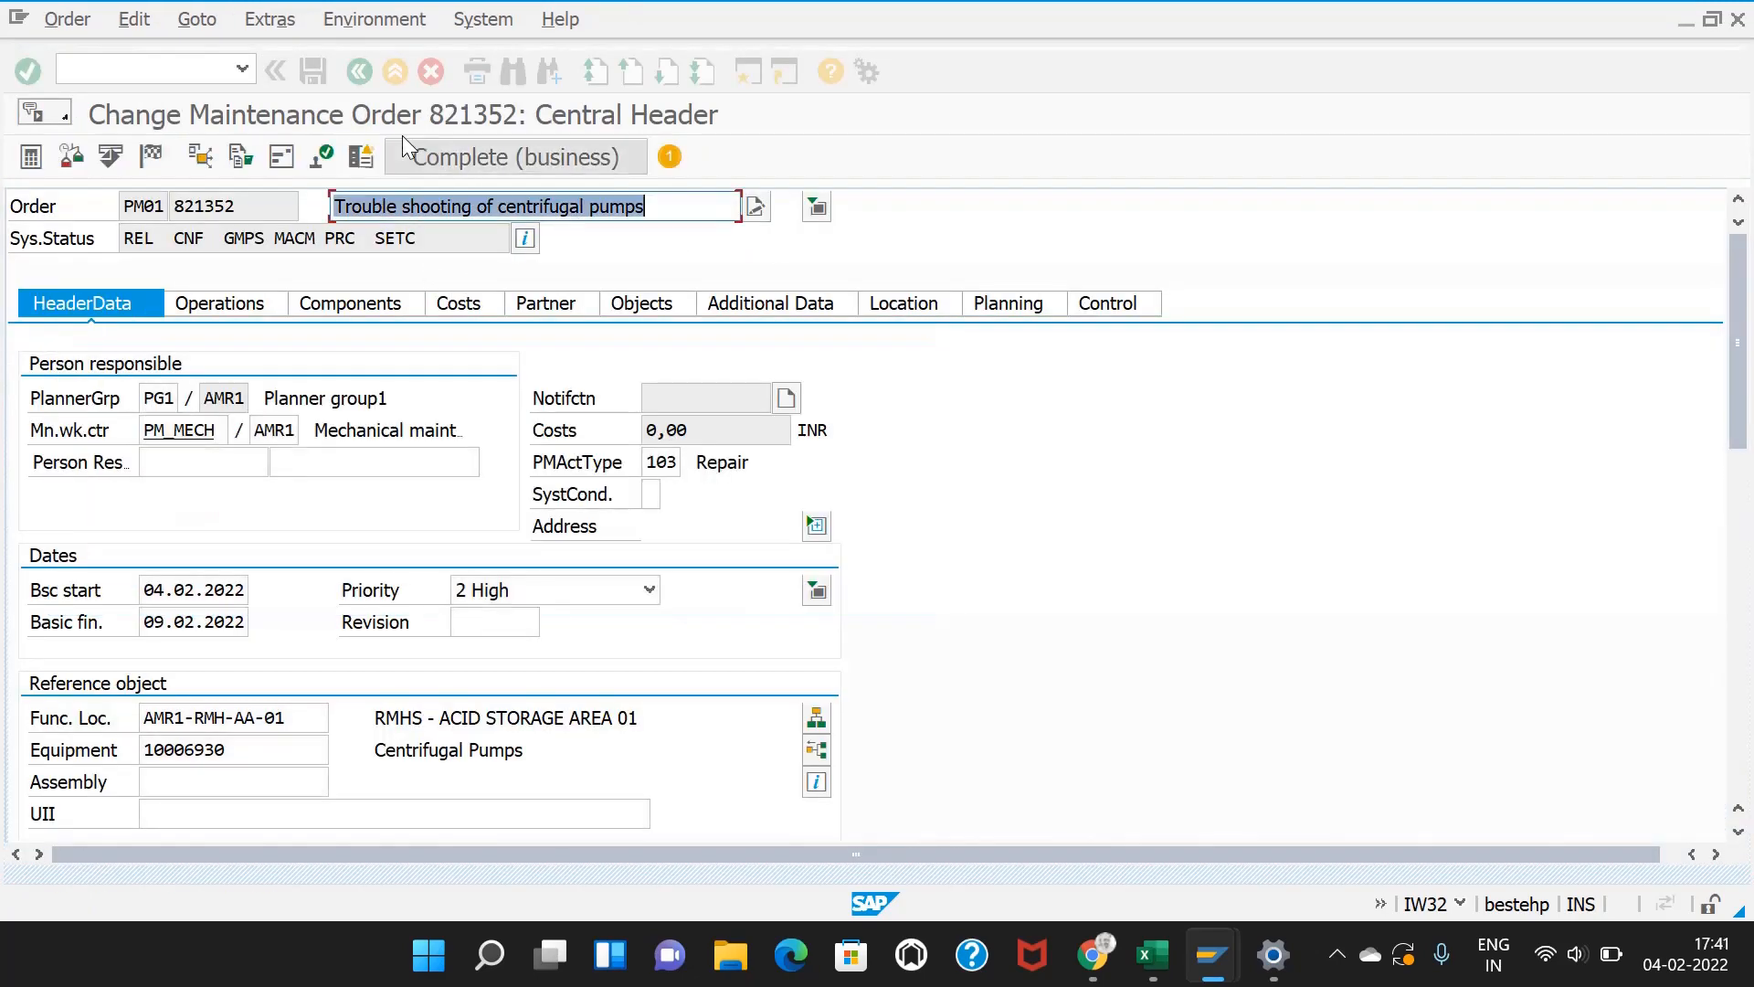
click(196, 66)
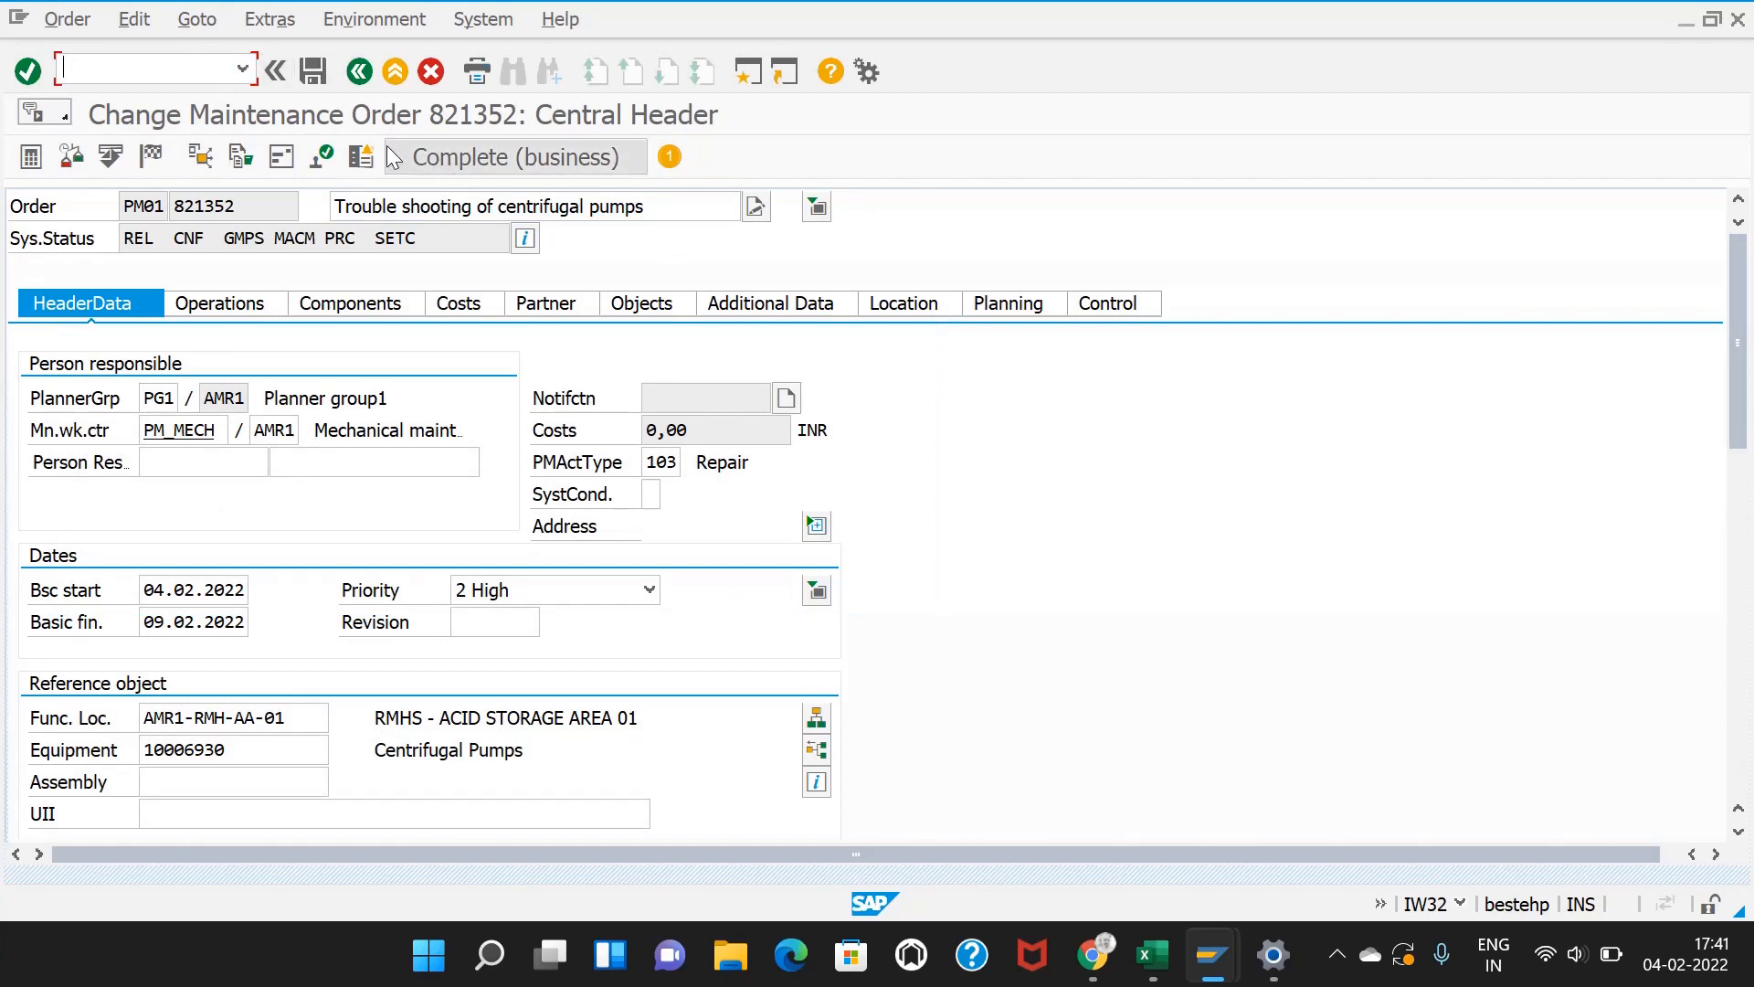
Step: Complete the maintenance order with reference date 04.02.2022 and the Complete notifications option kept on
click(78, 16)
mouse_move(182, 265)
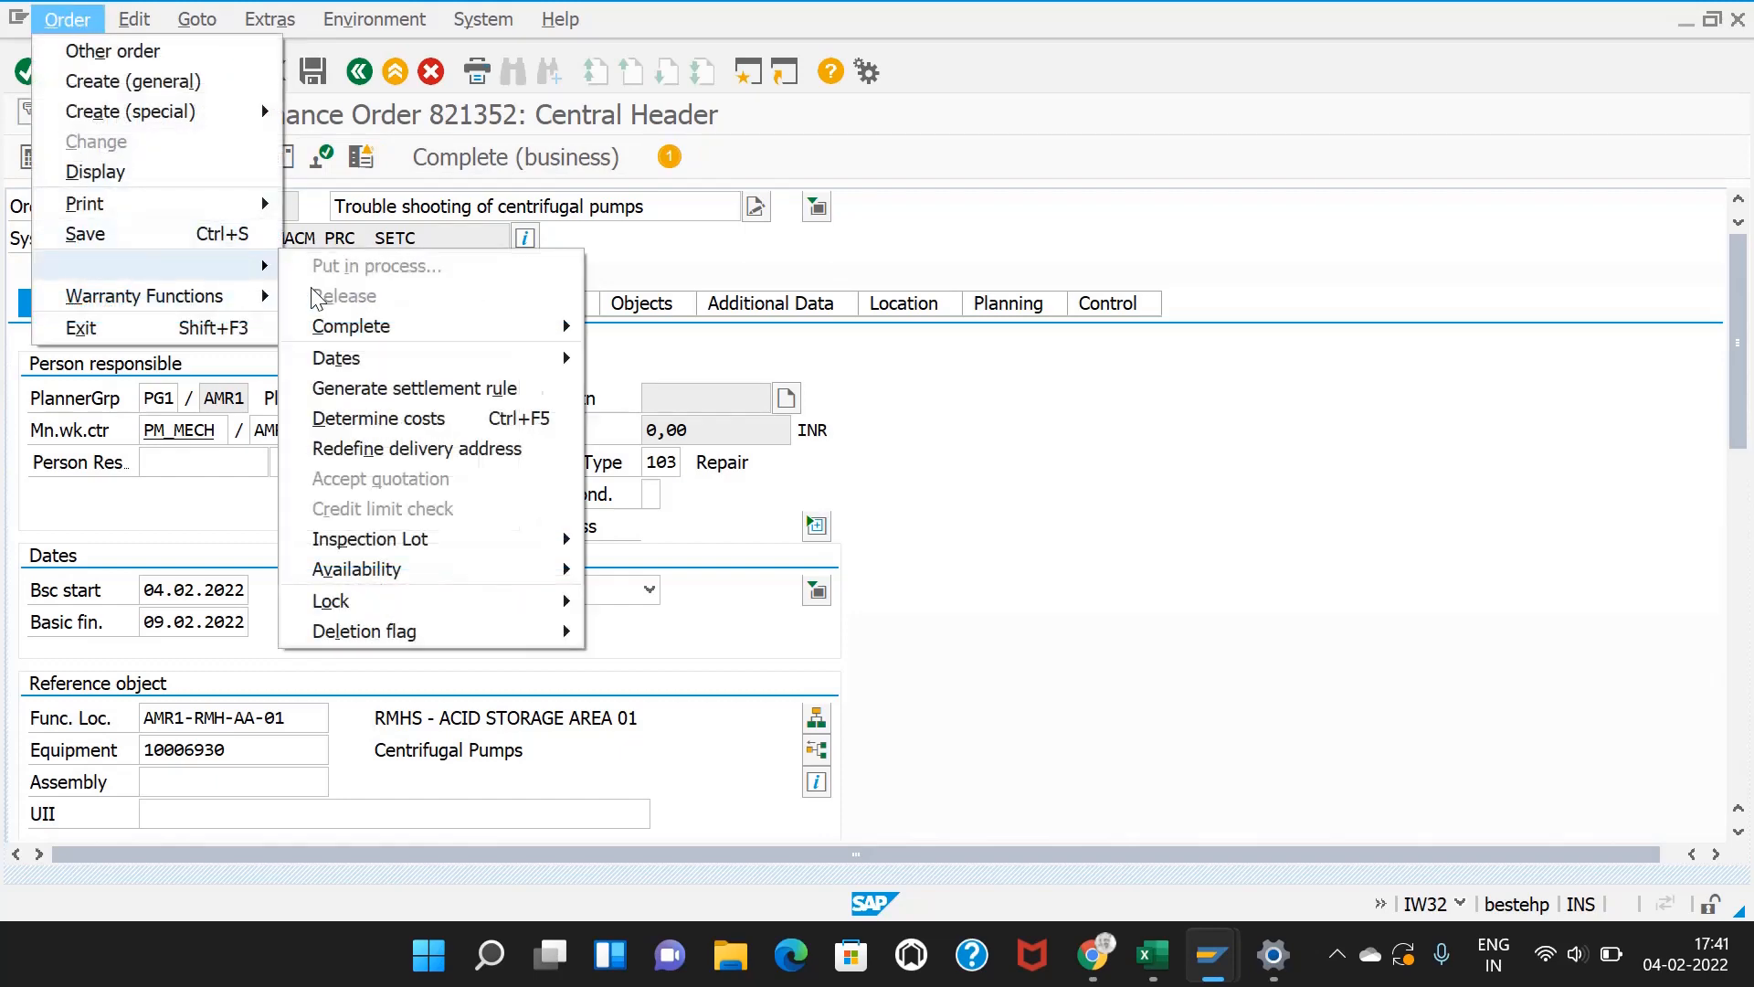
mouse_move(468, 344)
click(676, 326)
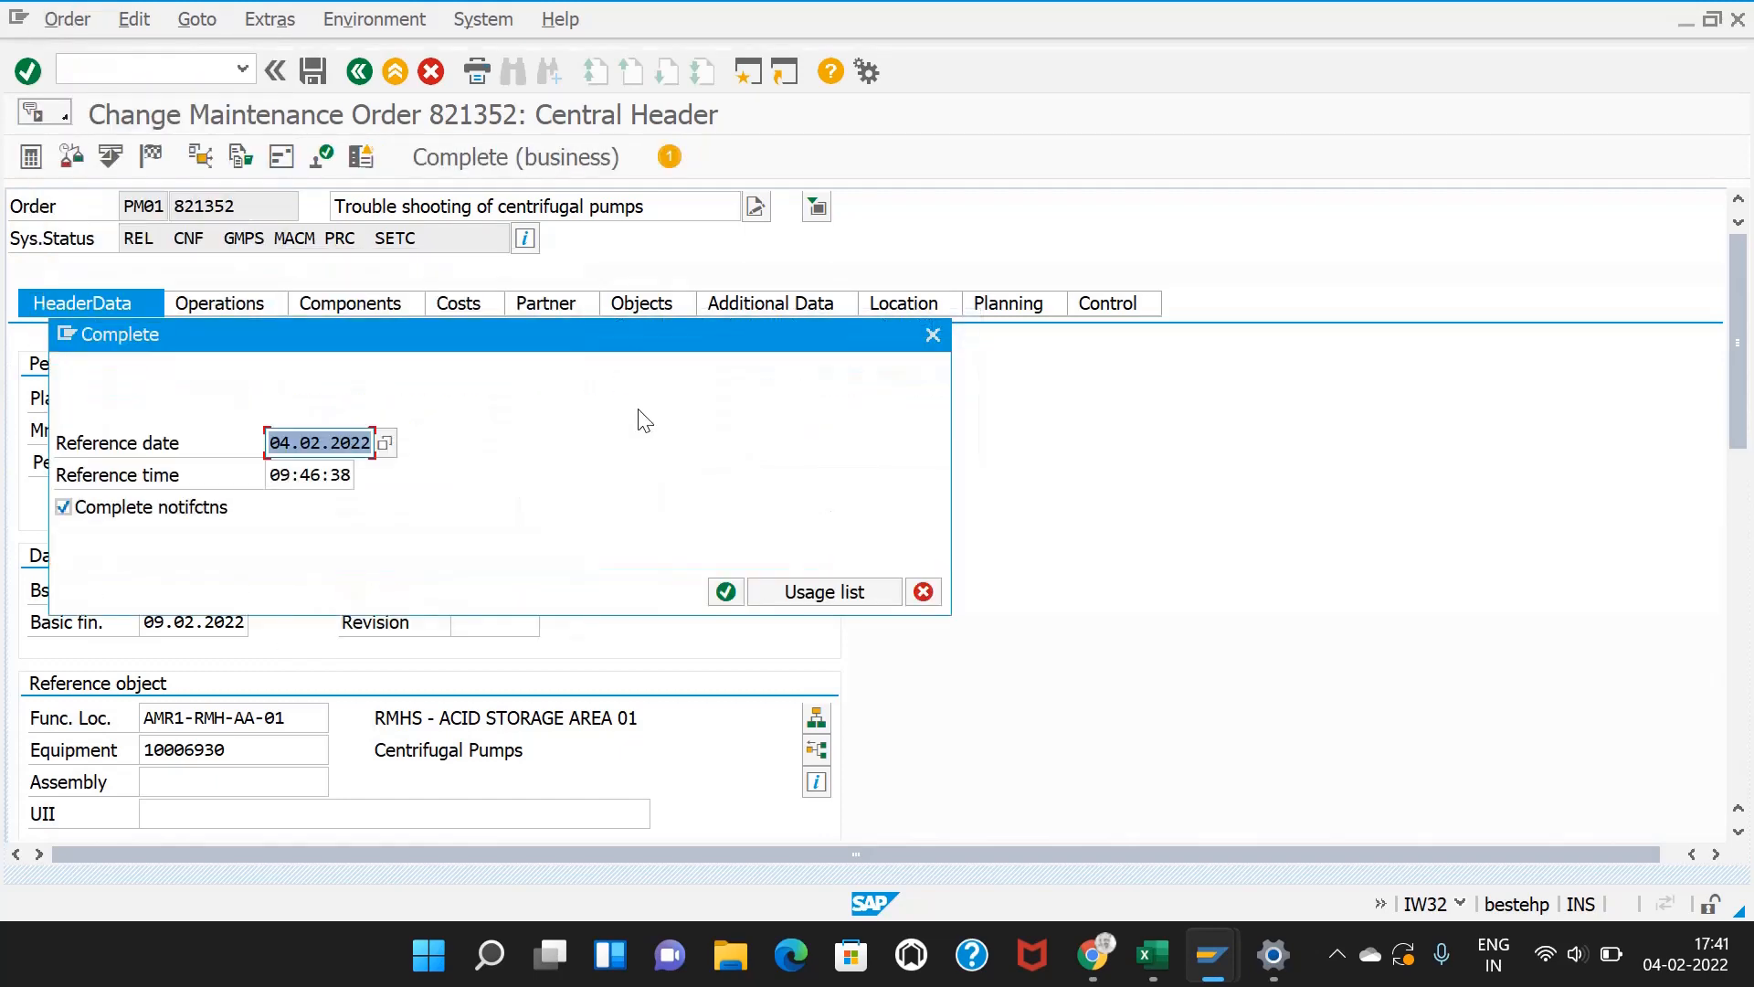
click(726, 592)
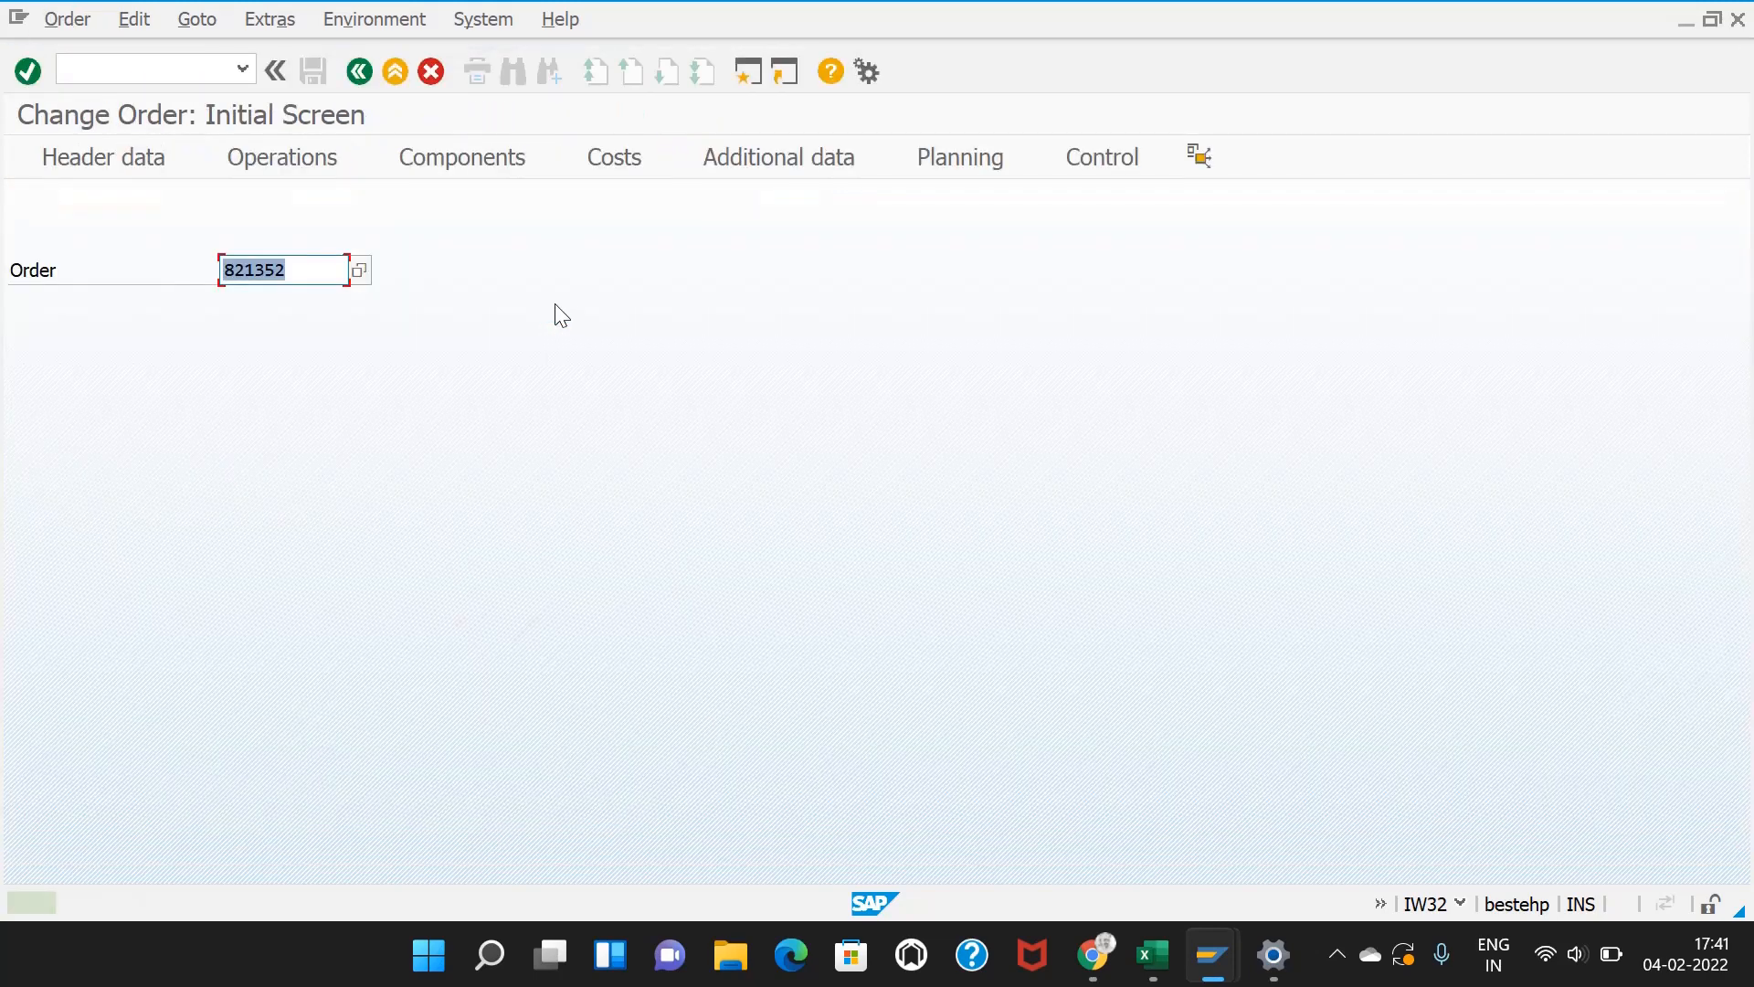
Step: Open transaction KO88 for the maintenance order and enter settlement period 001 and fiscal year 2022
click(160, 67)
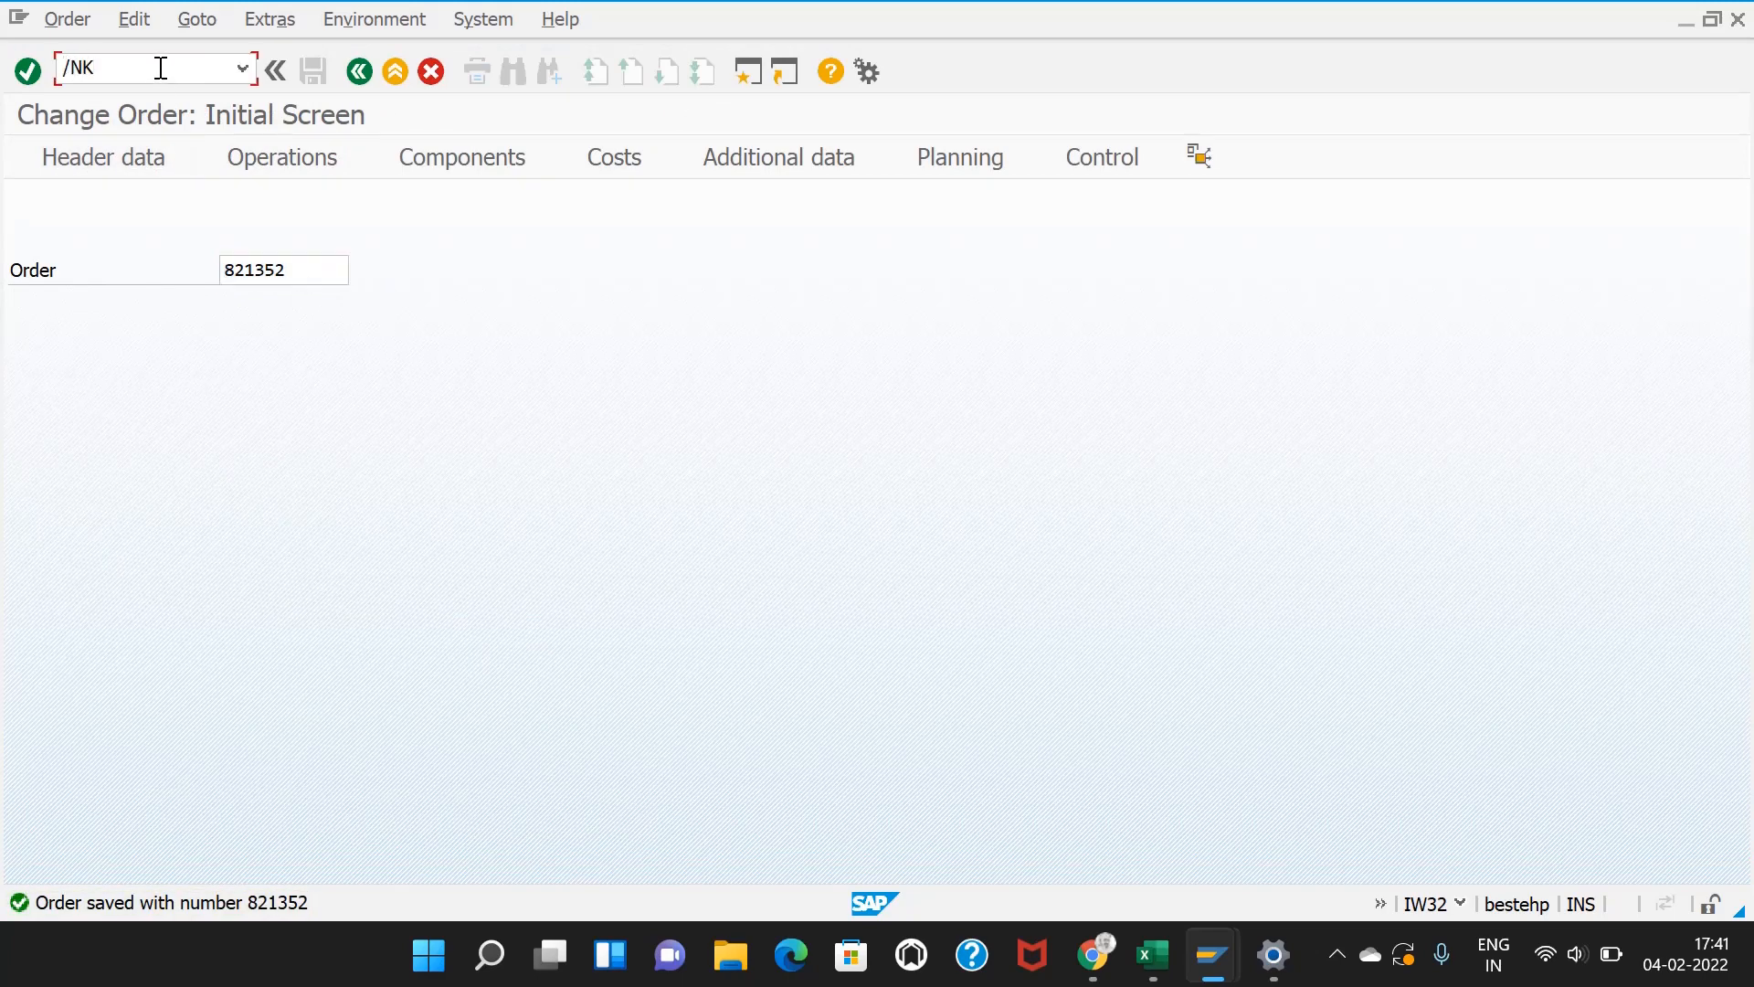
key(Return)
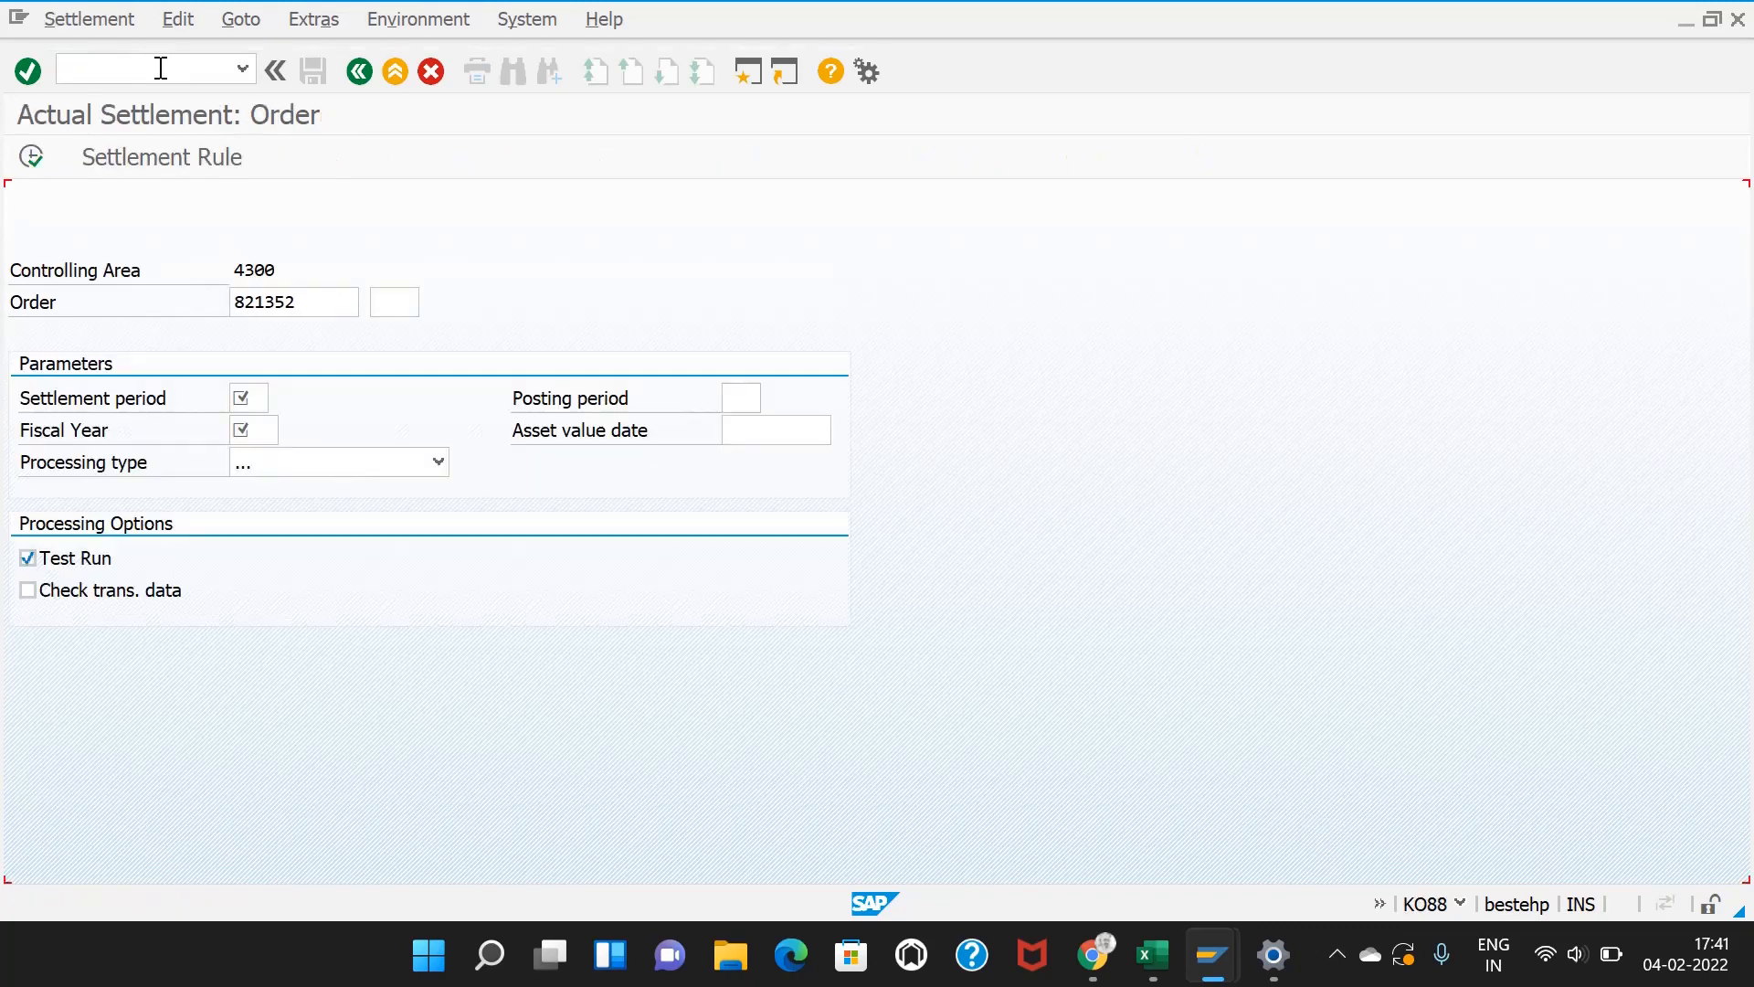
click(248, 401)
click(280, 399)
double_click(51, 259)
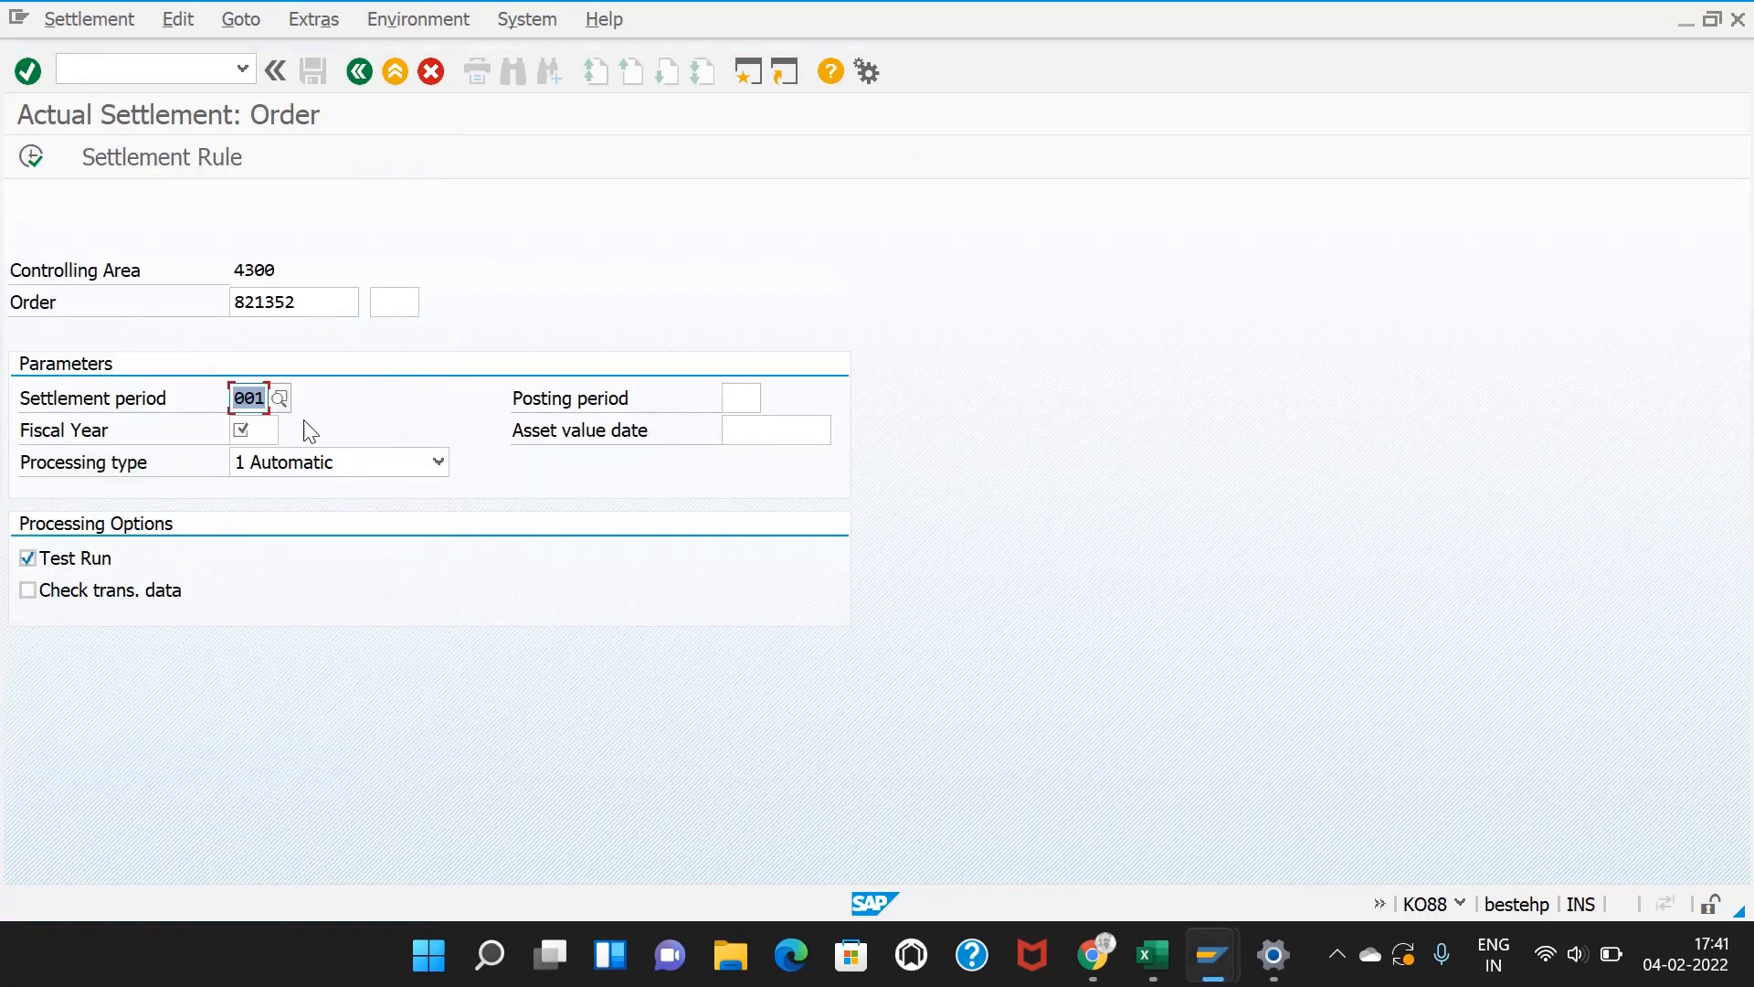
click(275, 433)
text(202)
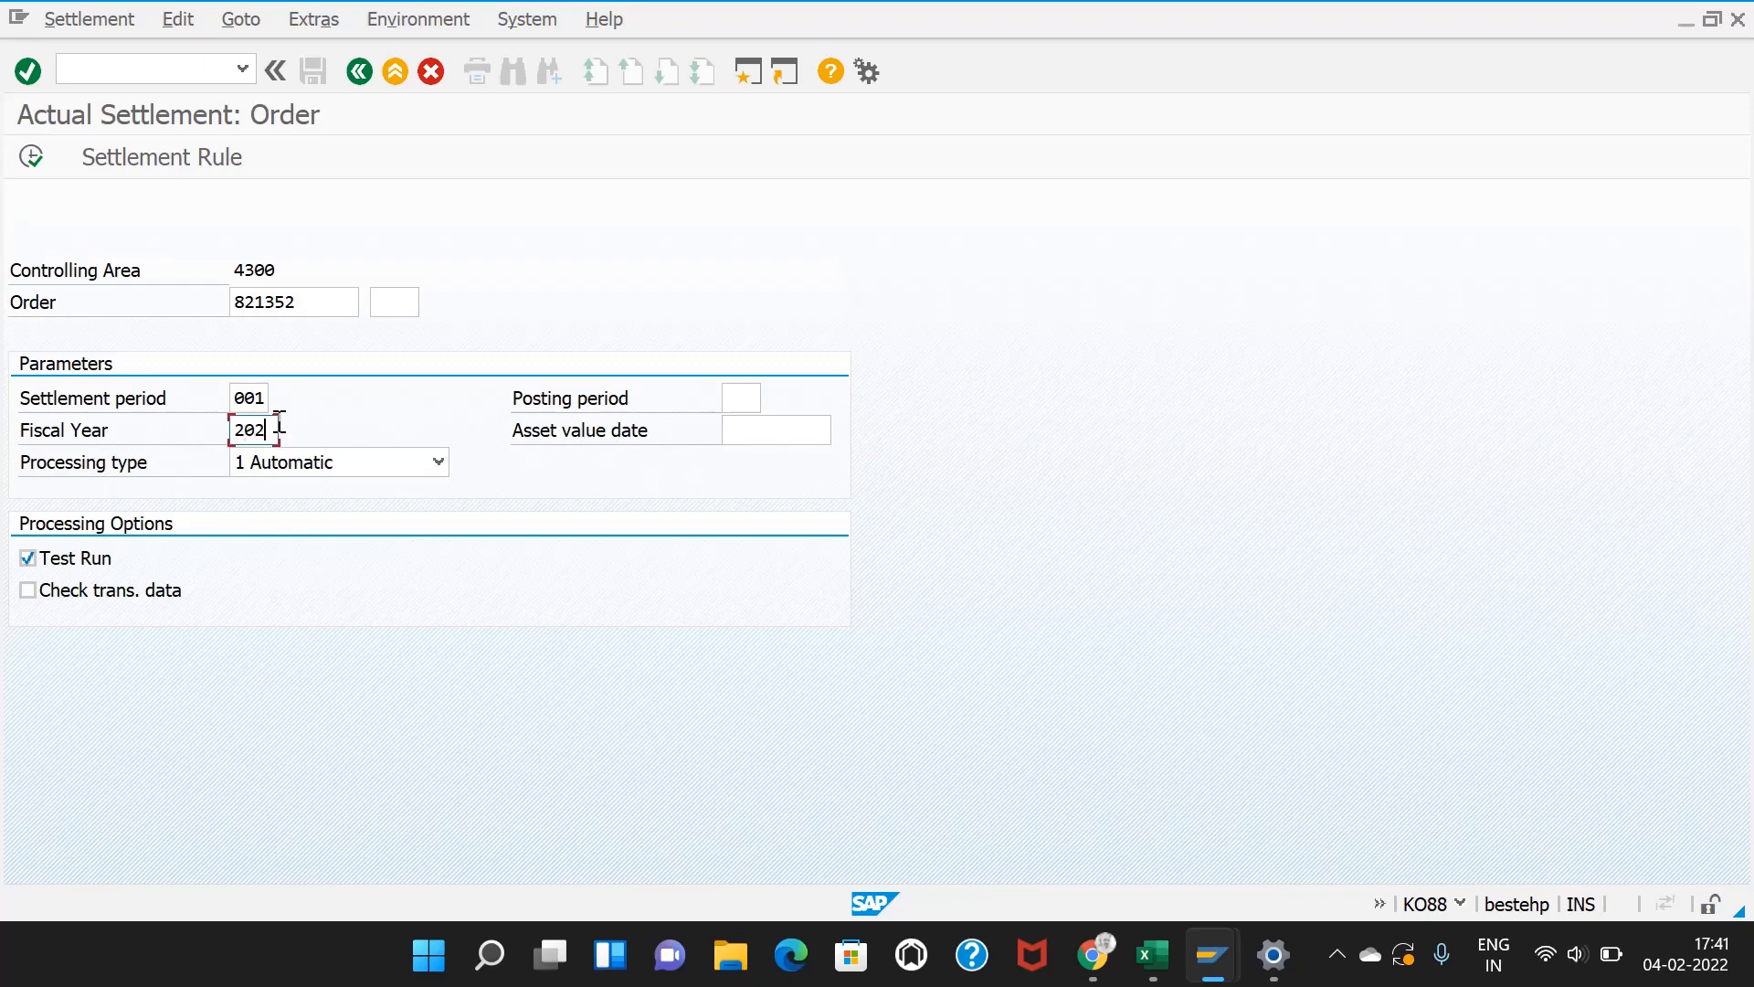
text(2)
Step: Set the posting period to 001 and execute the settlement as a test run with automatic processing
click(729, 402)
click(771, 399)
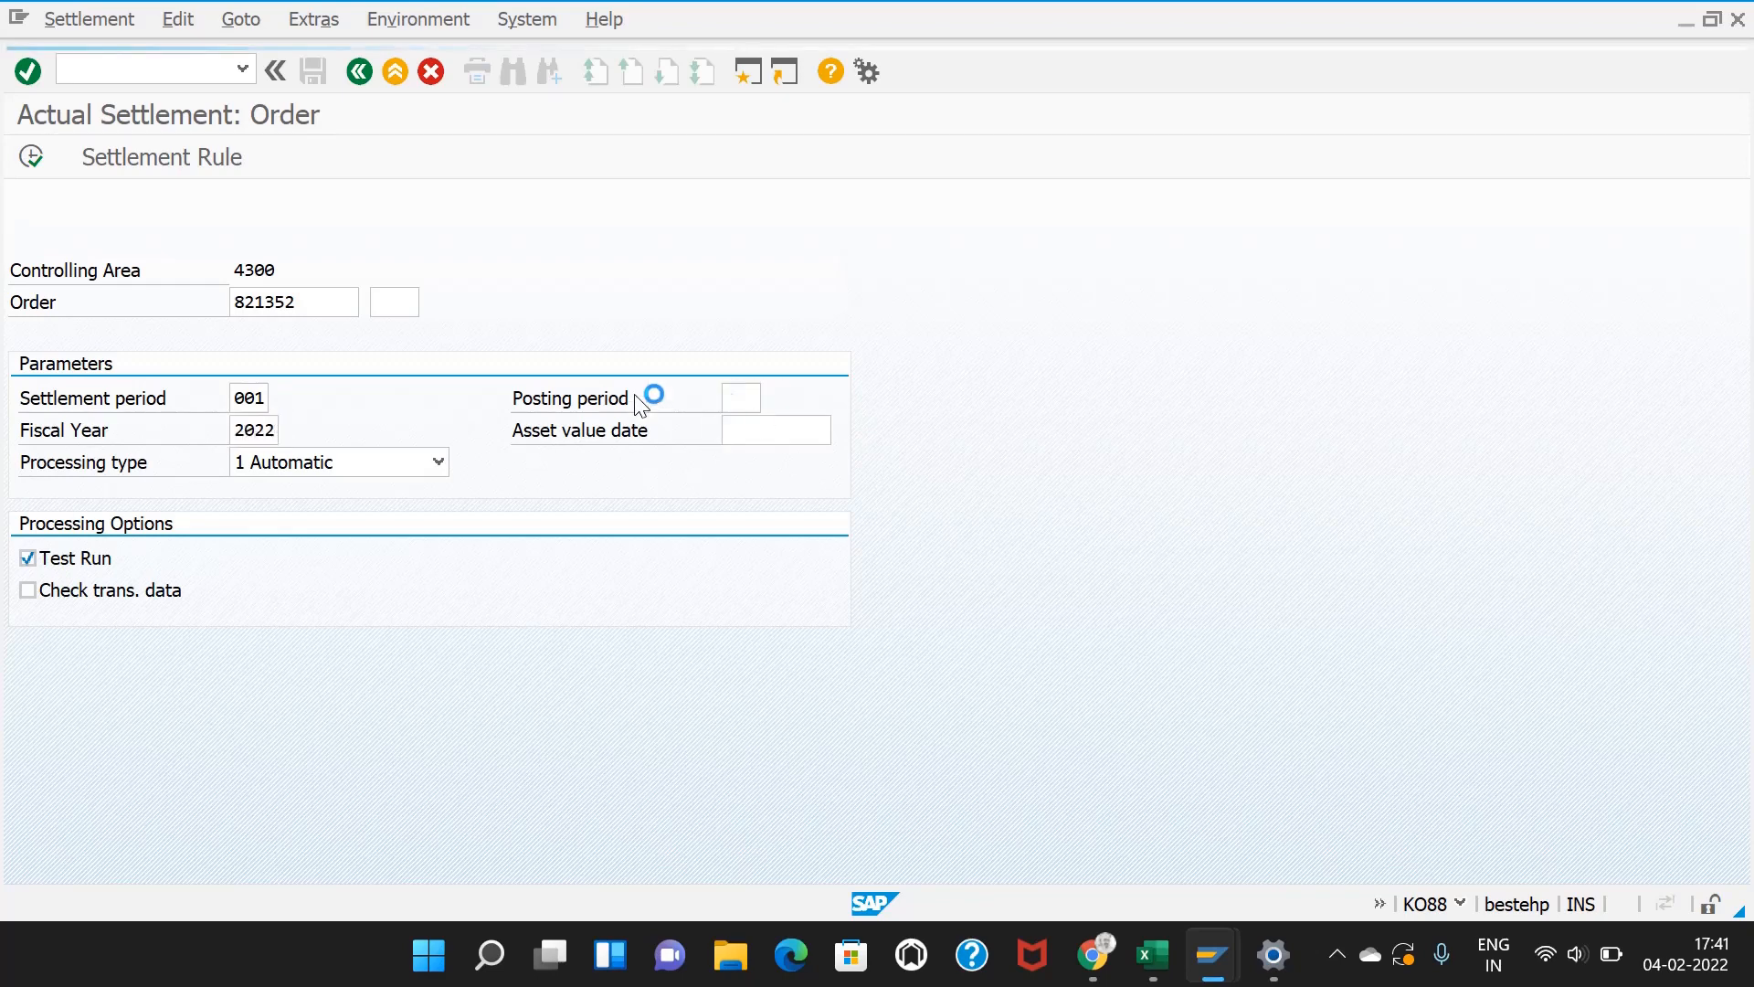
double_click(75, 261)
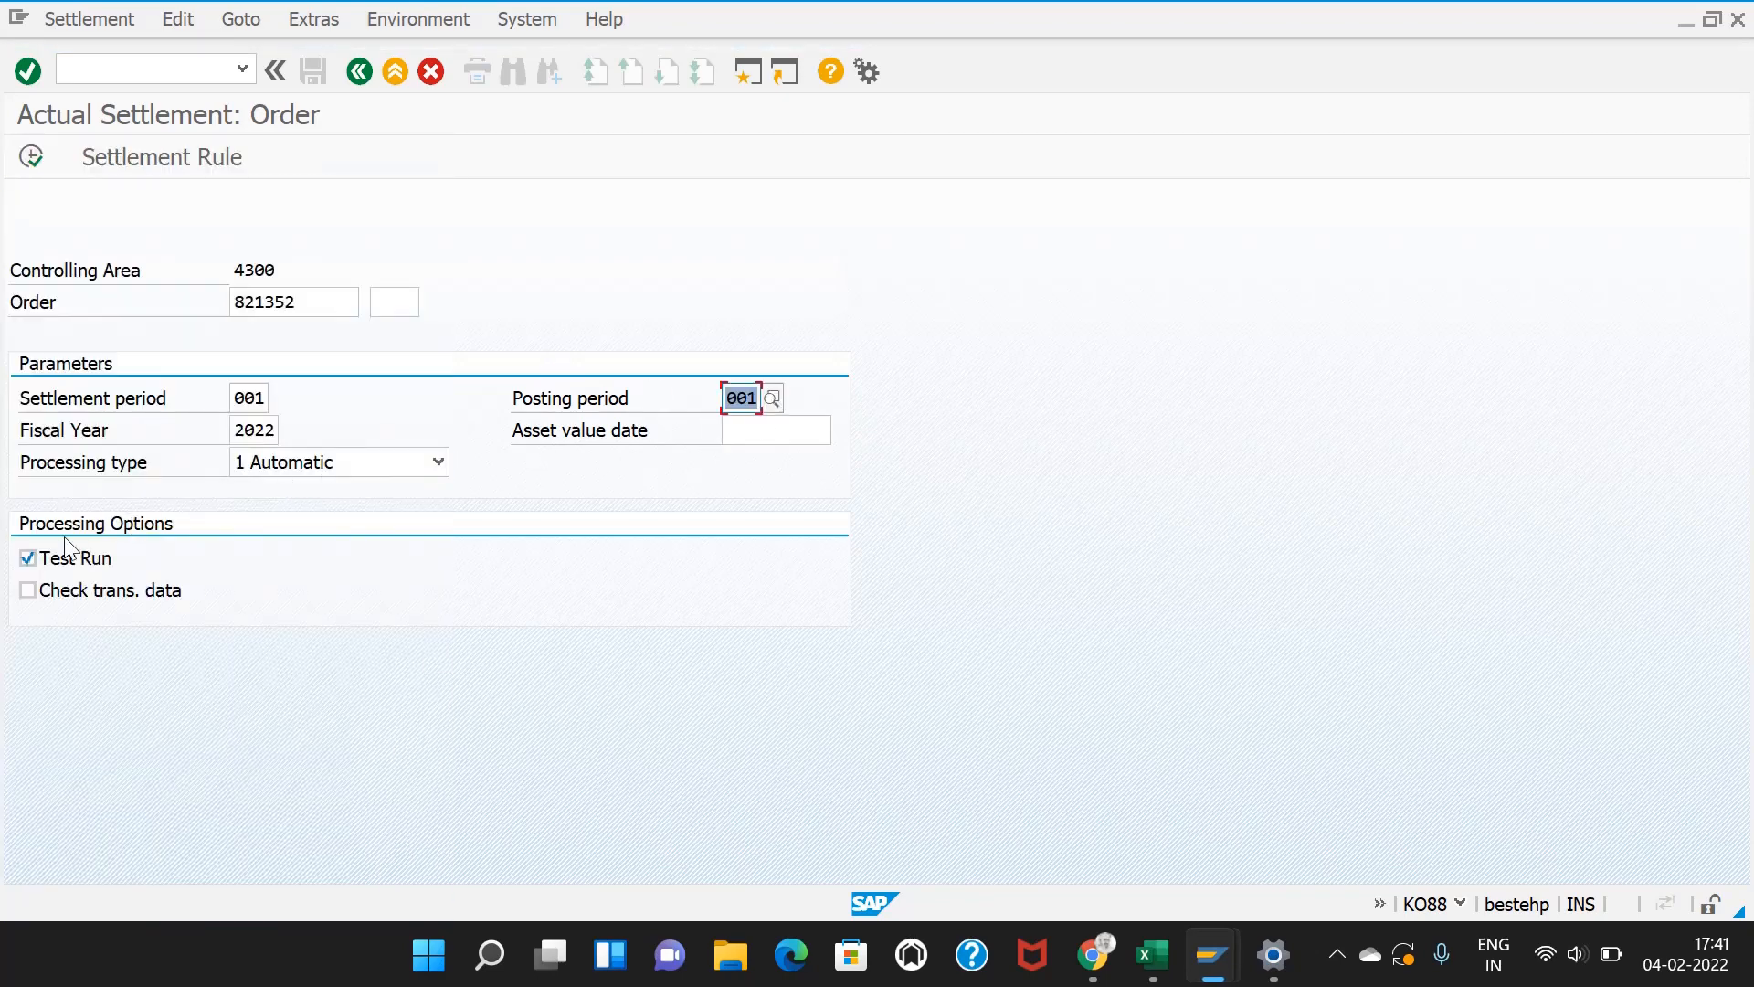
click(48, 159)
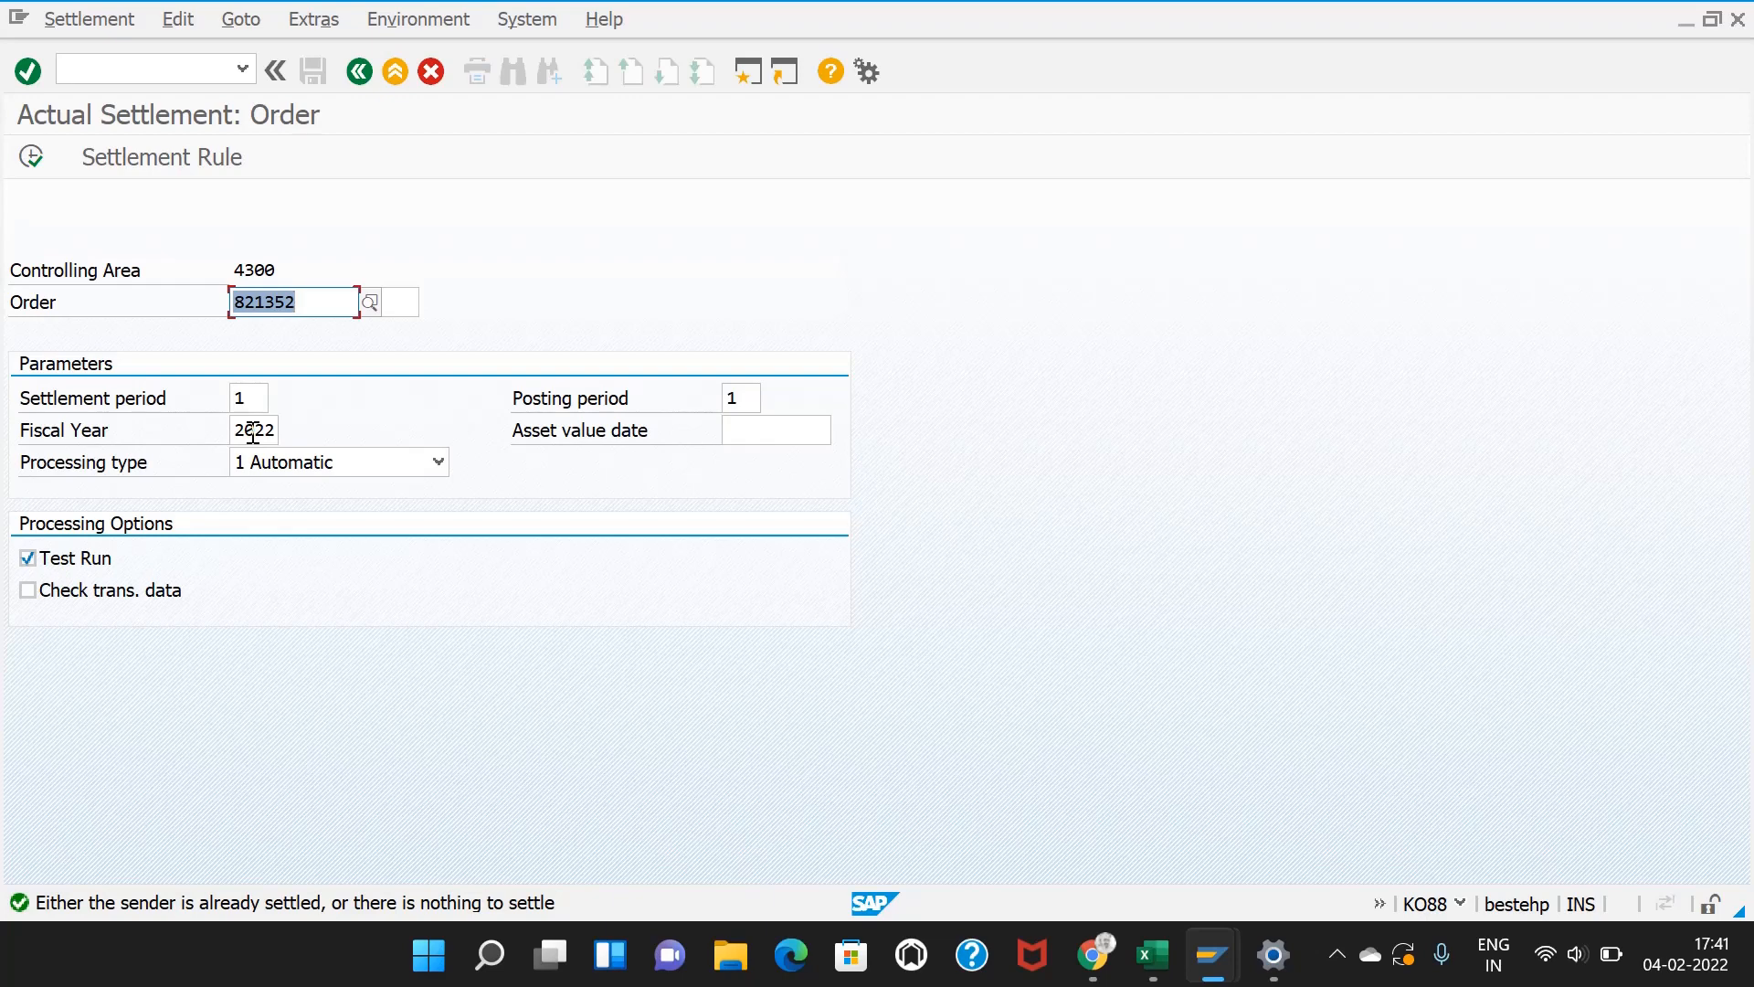
Step: Repeat the automatic test settlement for period 1, and try executing it with Test Run turned off
click(264, 465)
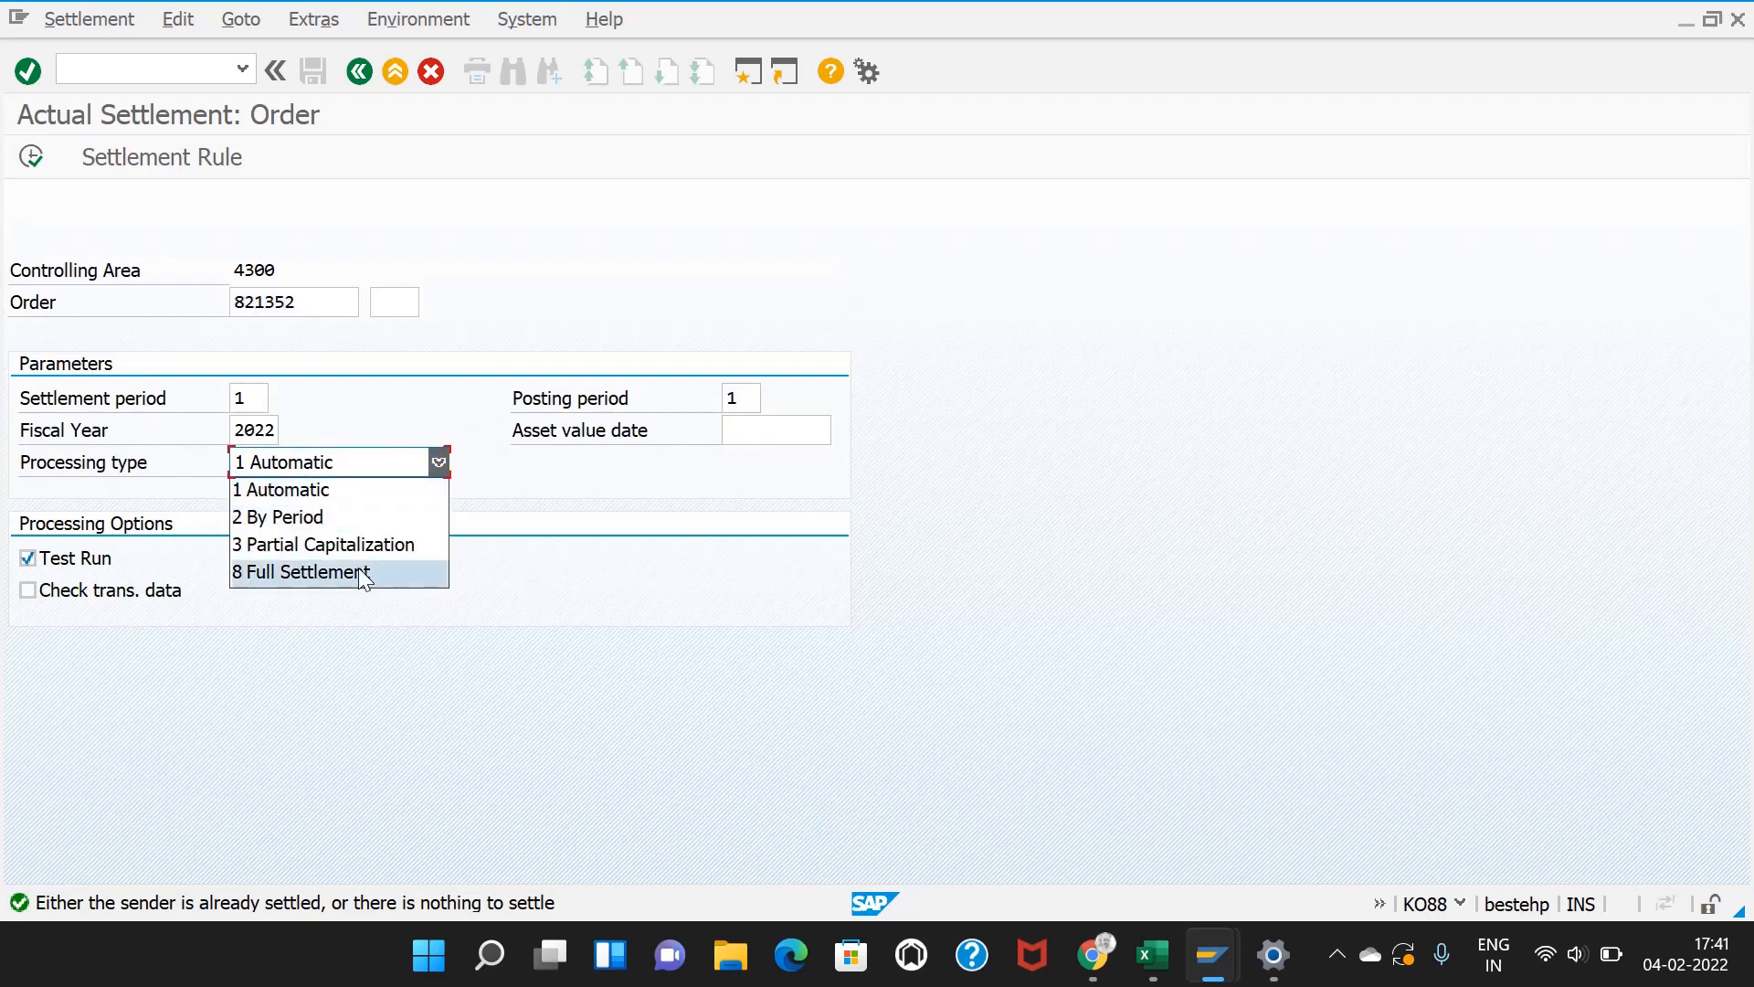
click(274, 303)
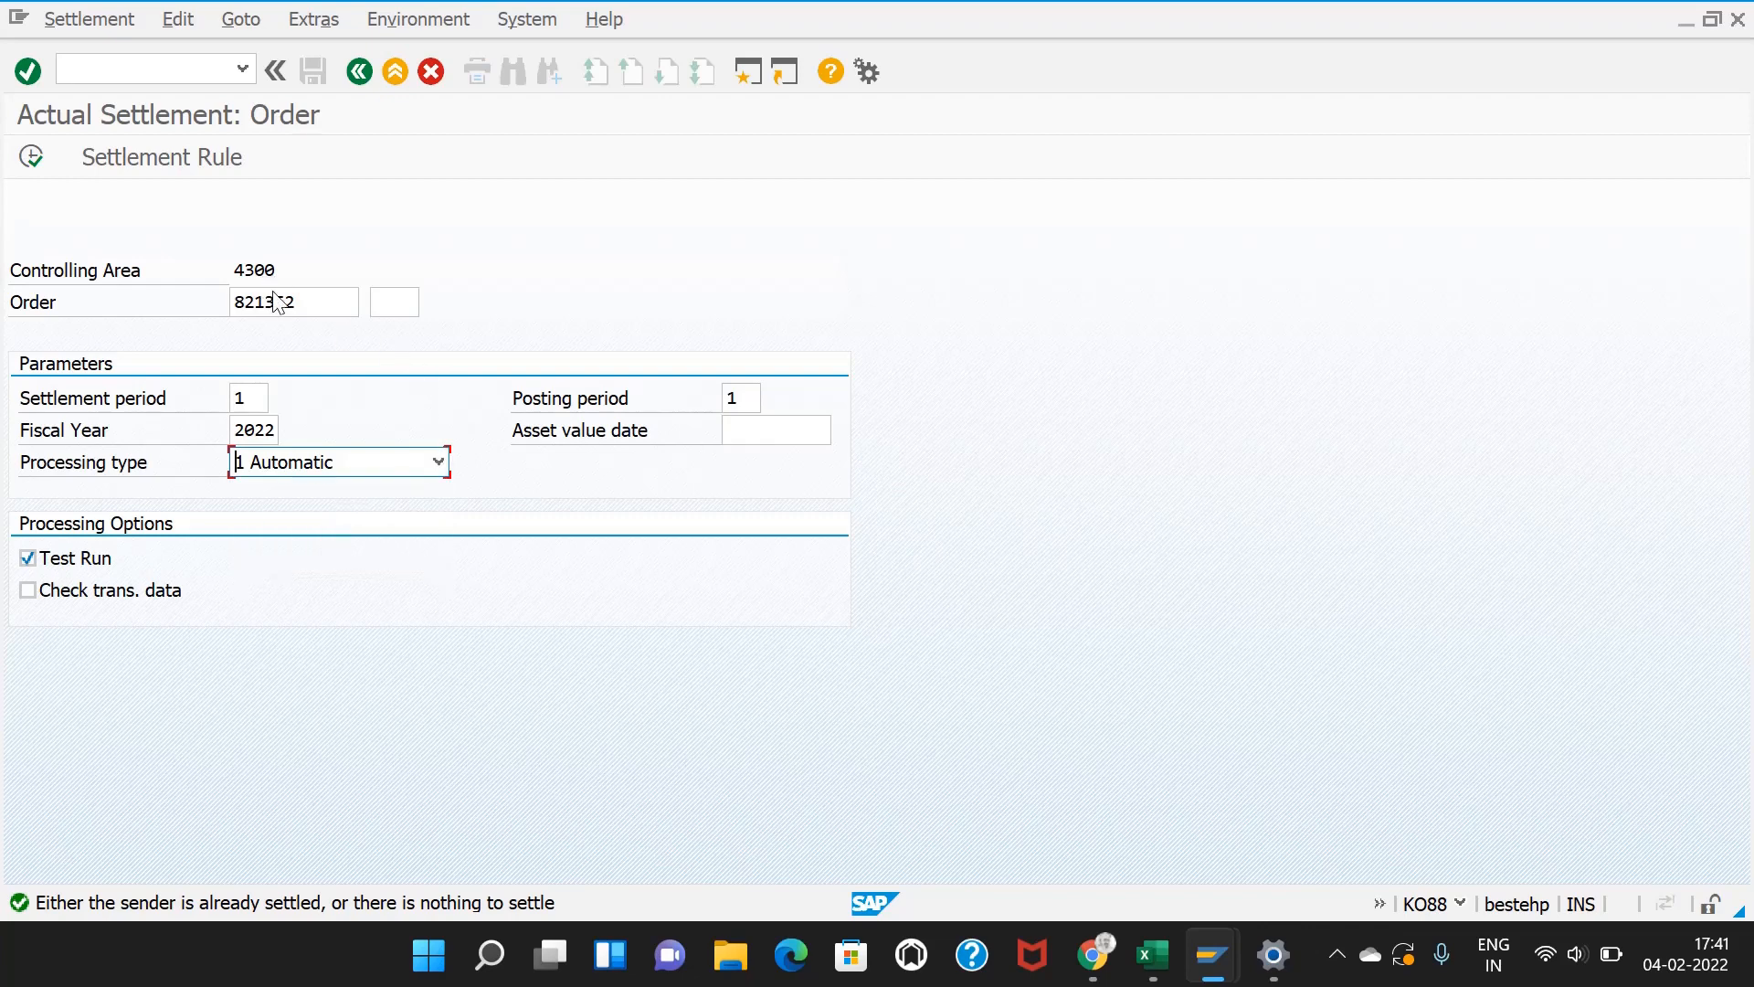
click(35, 150)
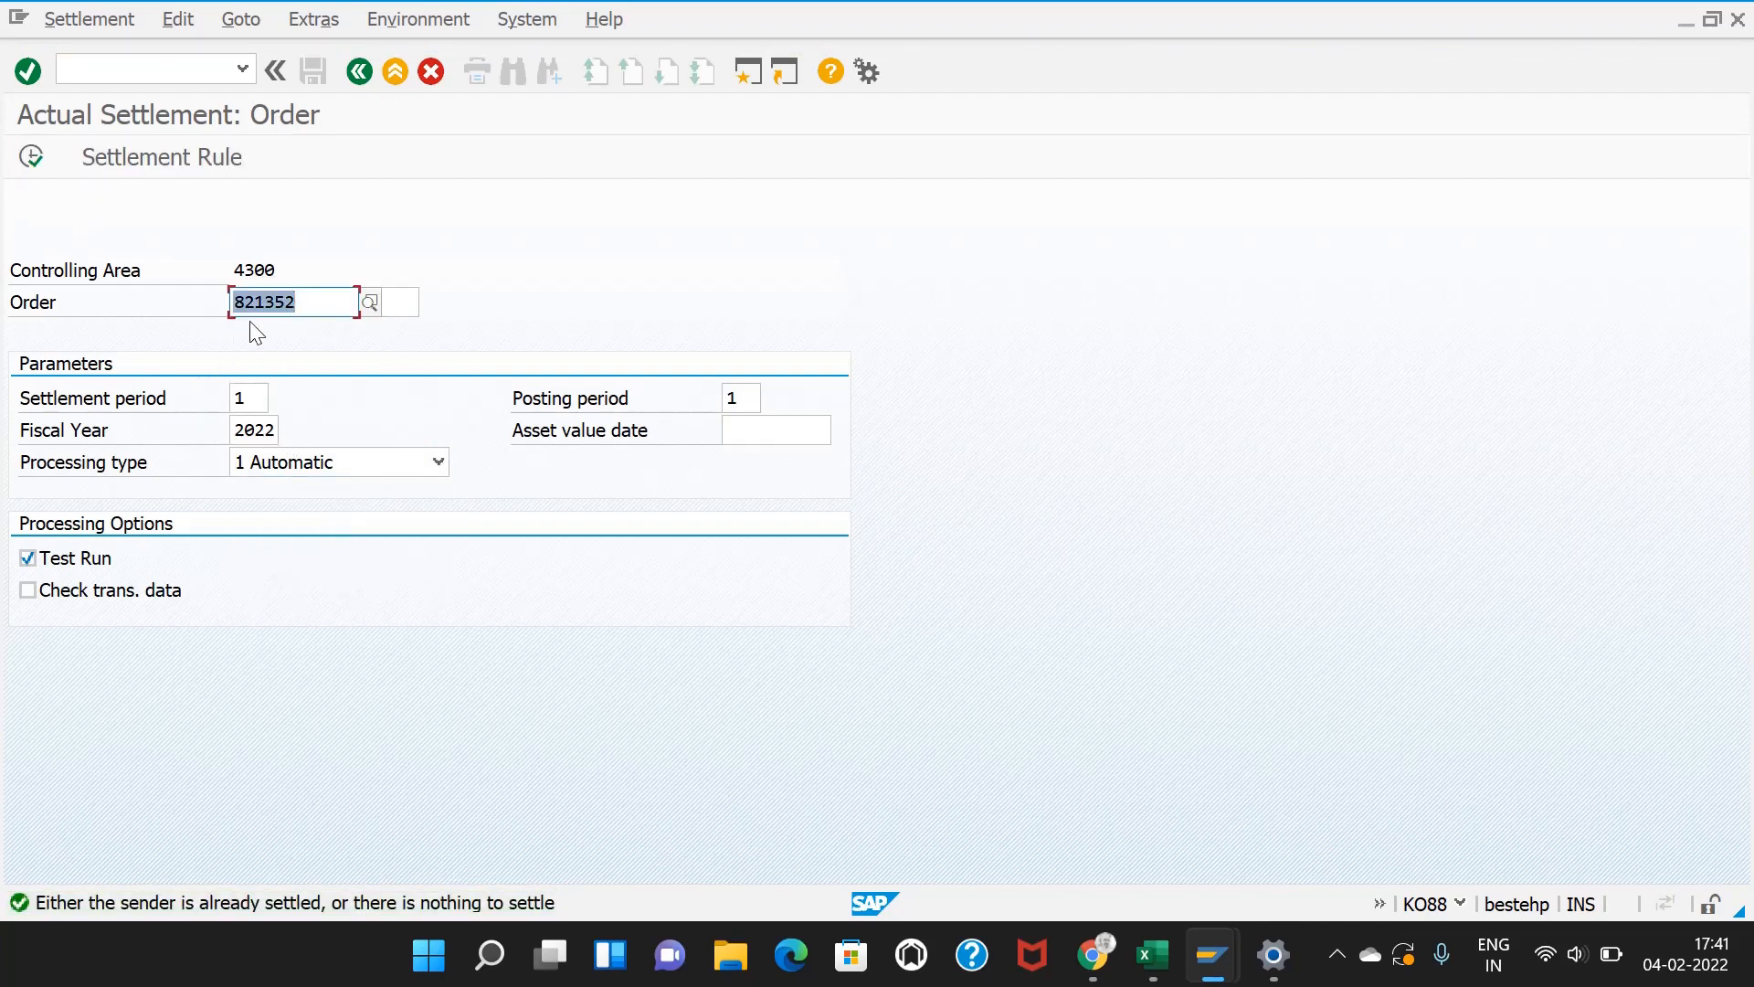
click(27, 557)
click(31, 156)
click(1337, 971)
click(1285, 886)
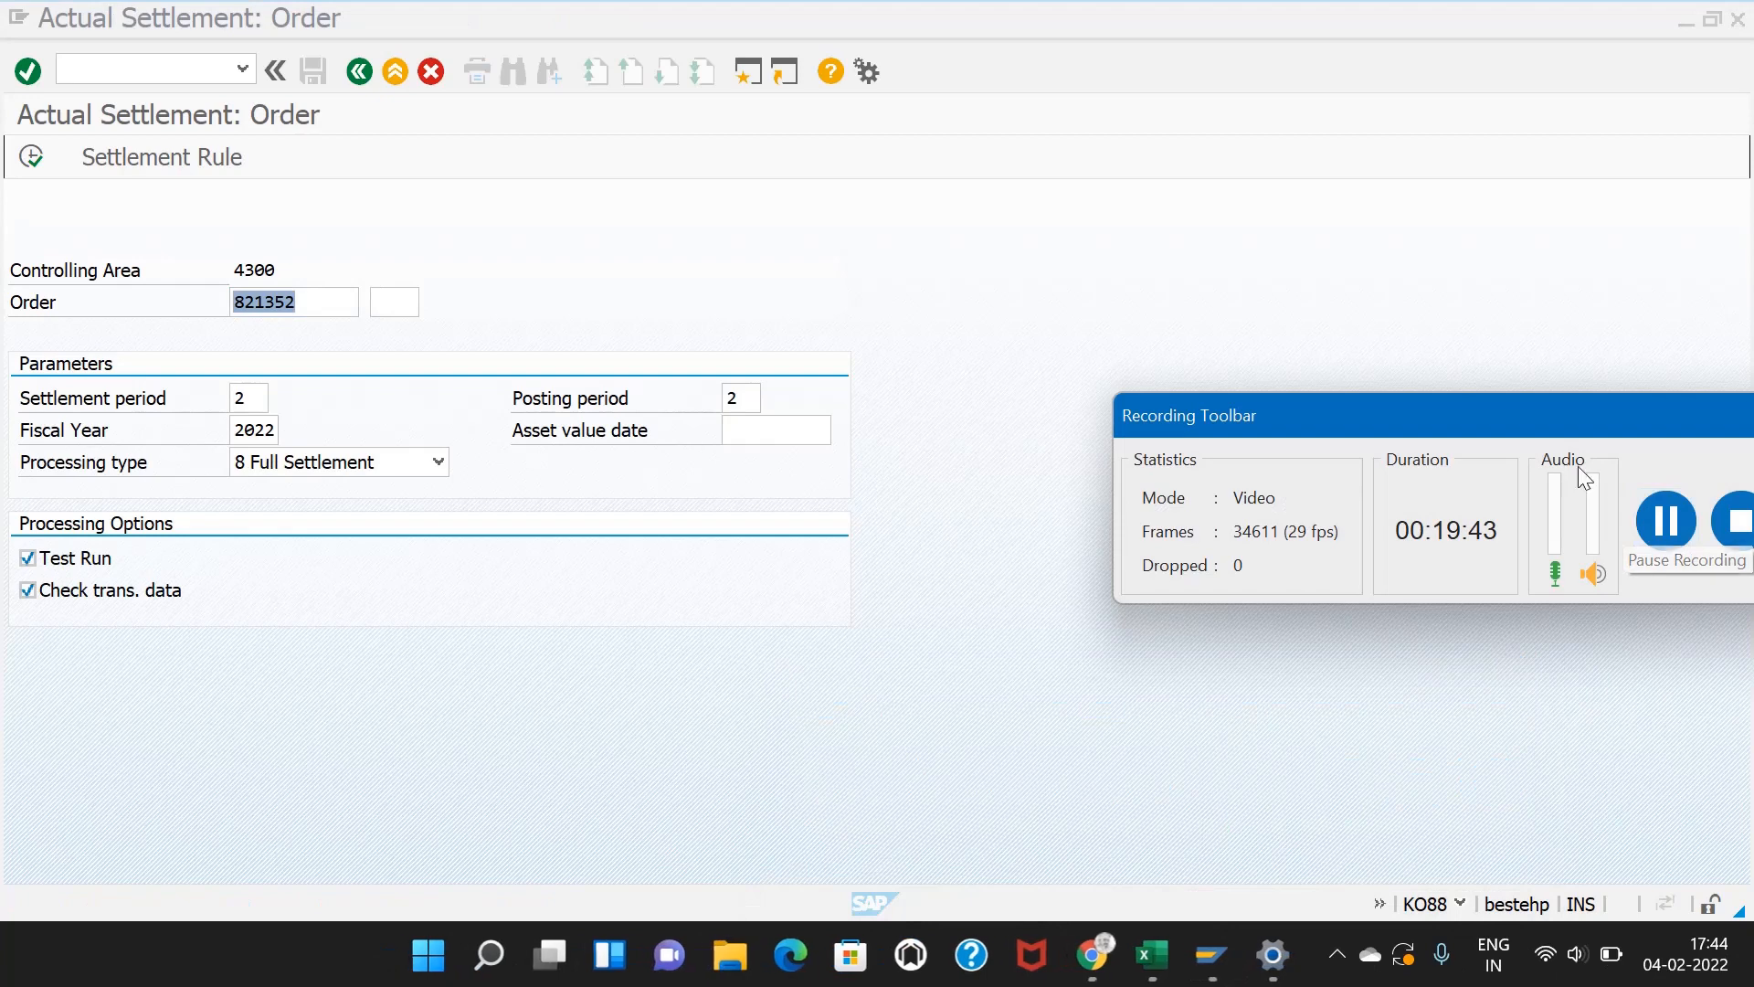
Step: Turn off Test Run and Check trans. data for the full settlement in period 2
click(27, 557)
click(27, 589)
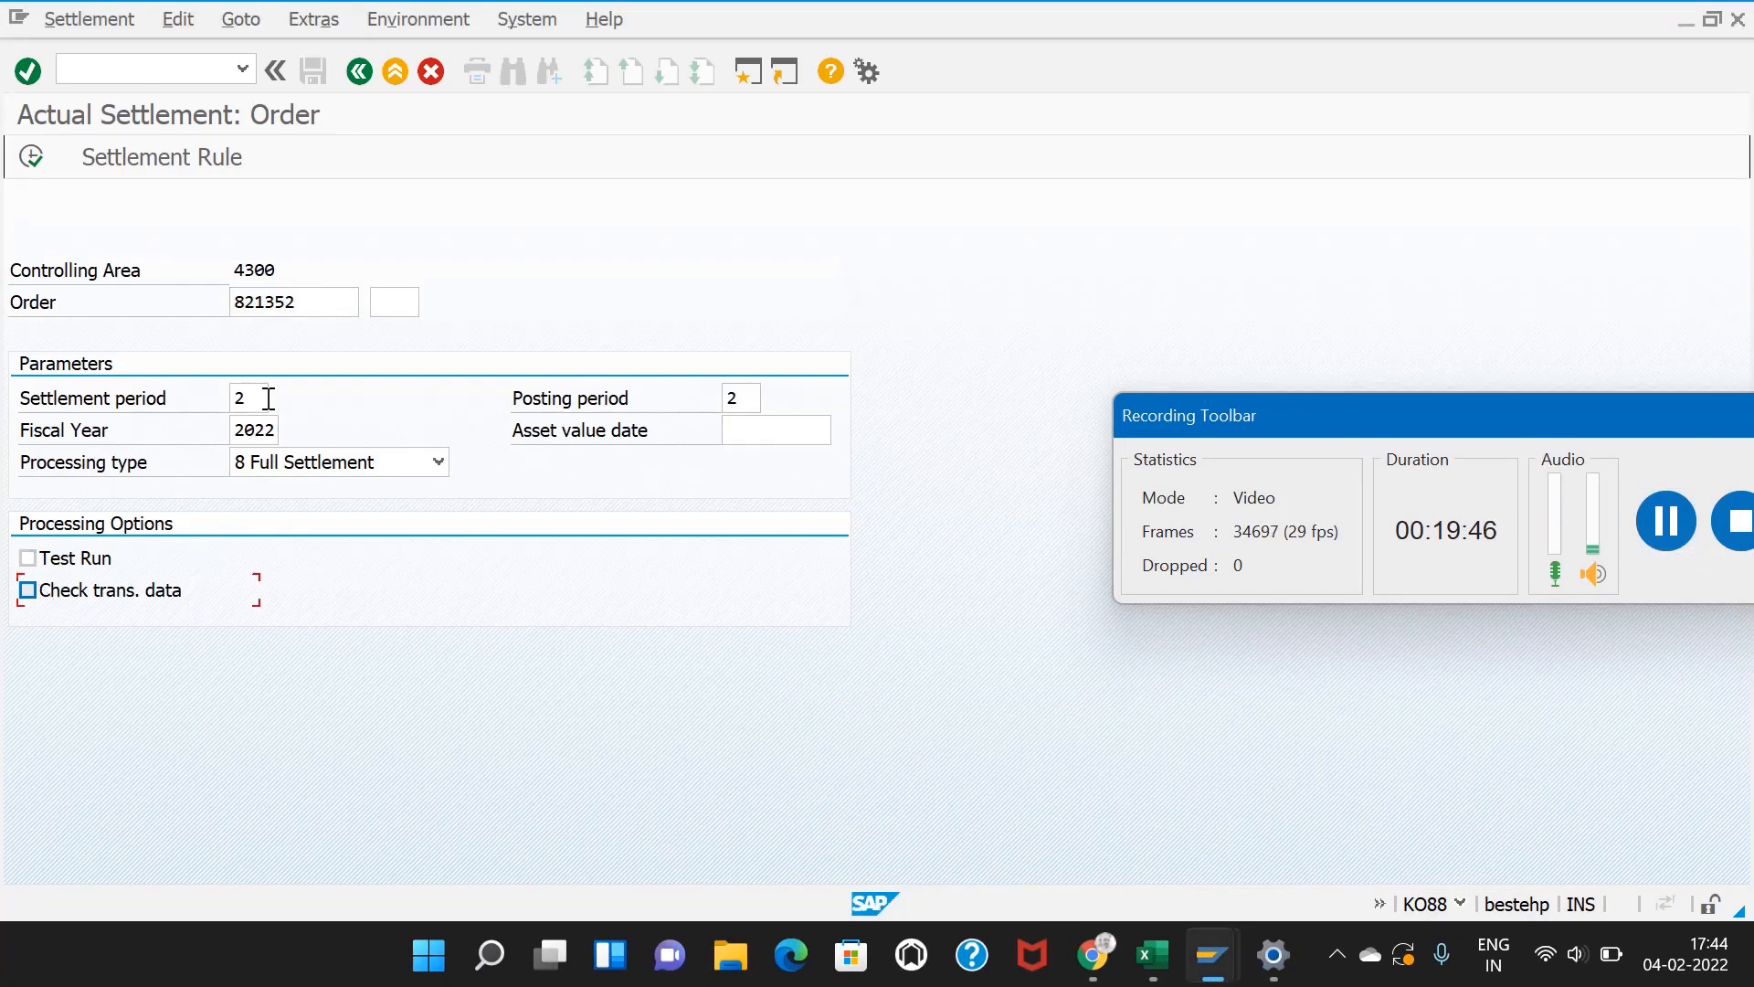
click(269, 399)
drag(1685, 429, 1753, 985)
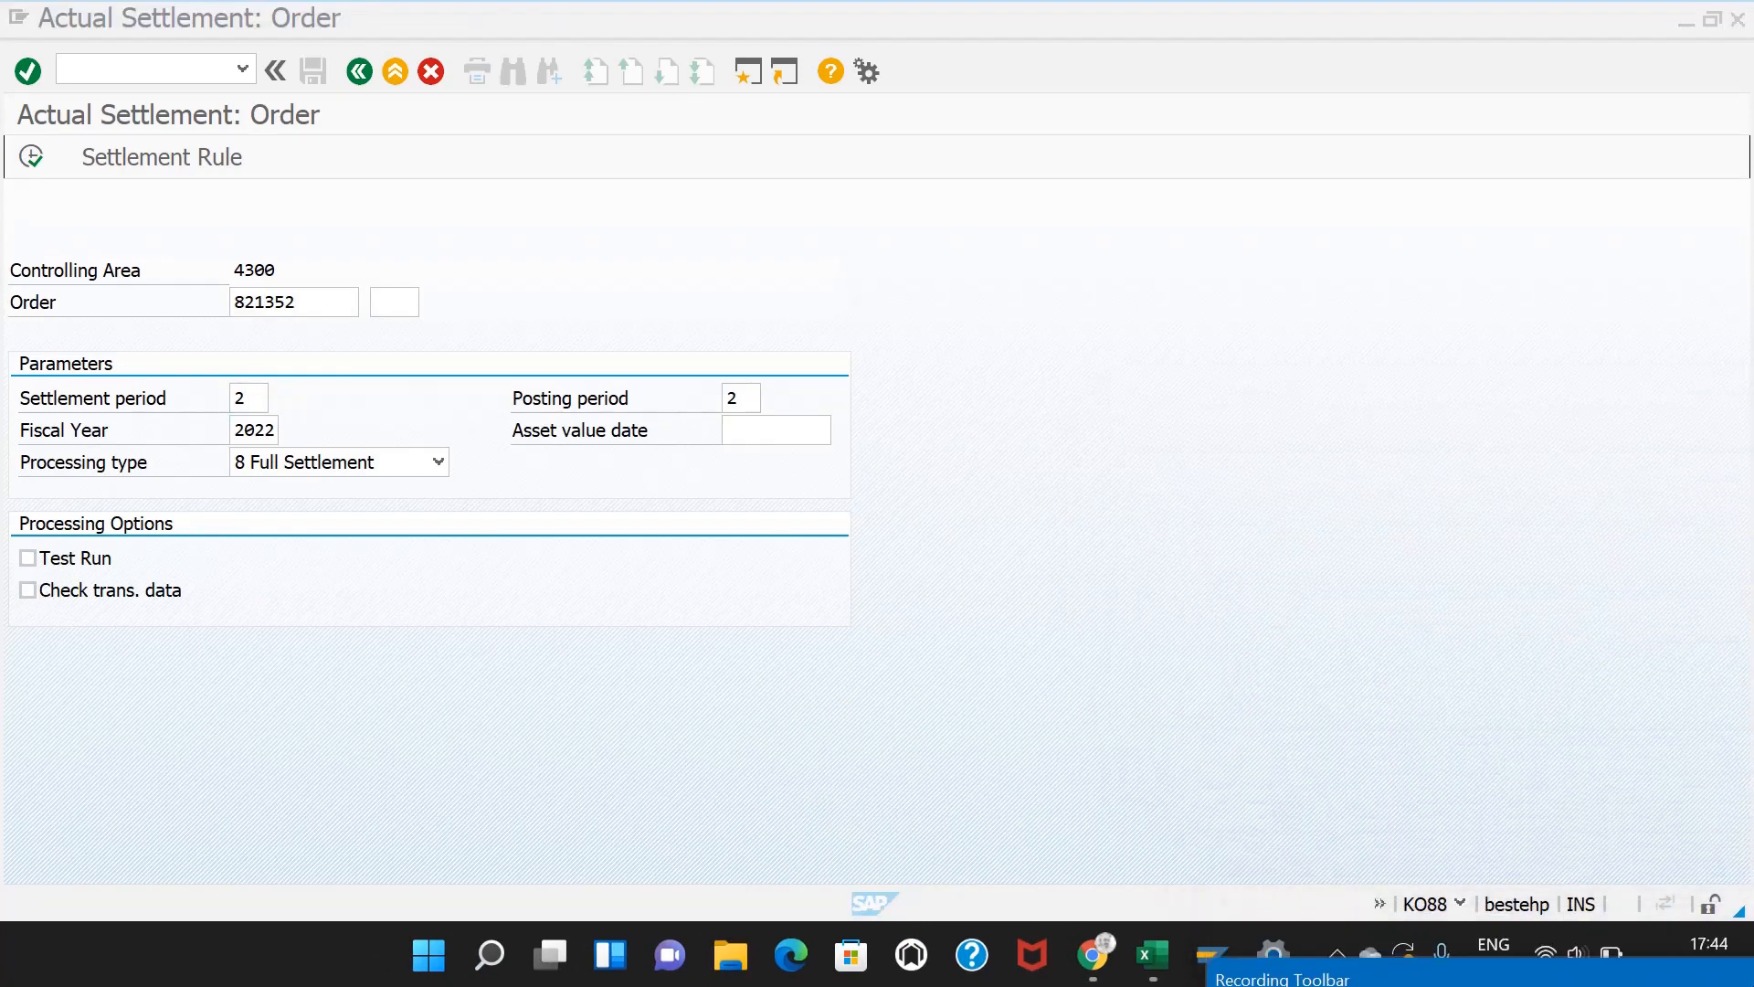
click(249, 404)
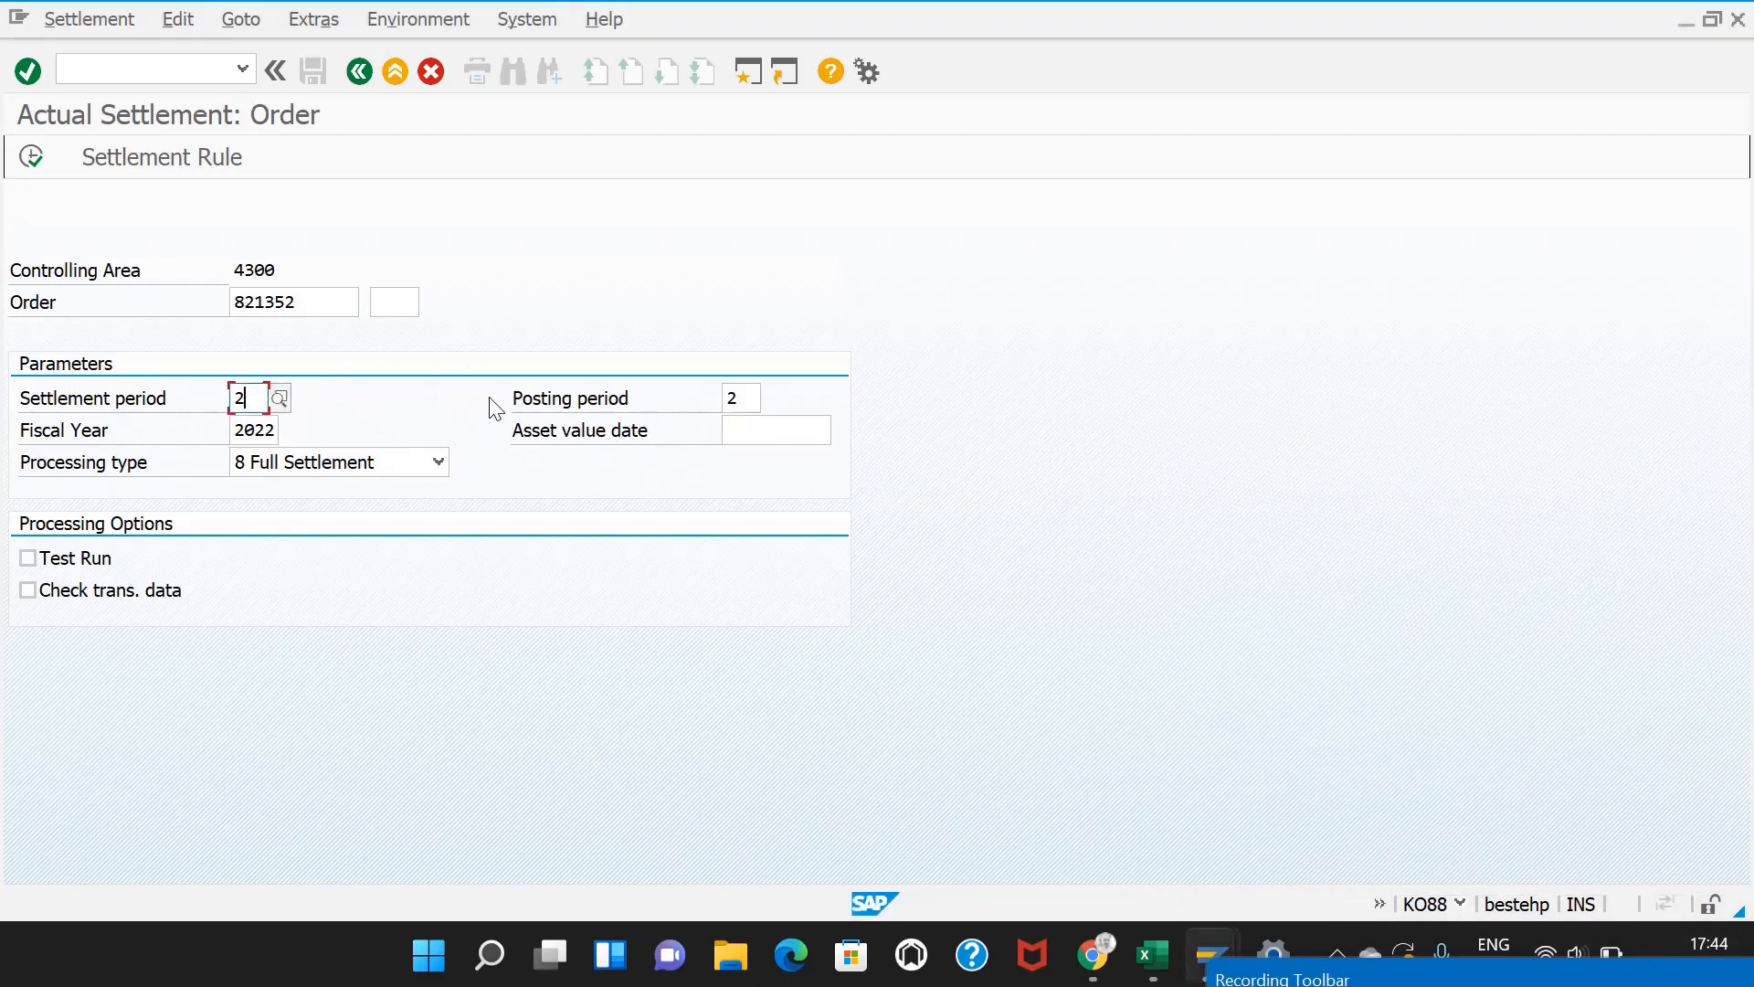
click(754, 400)
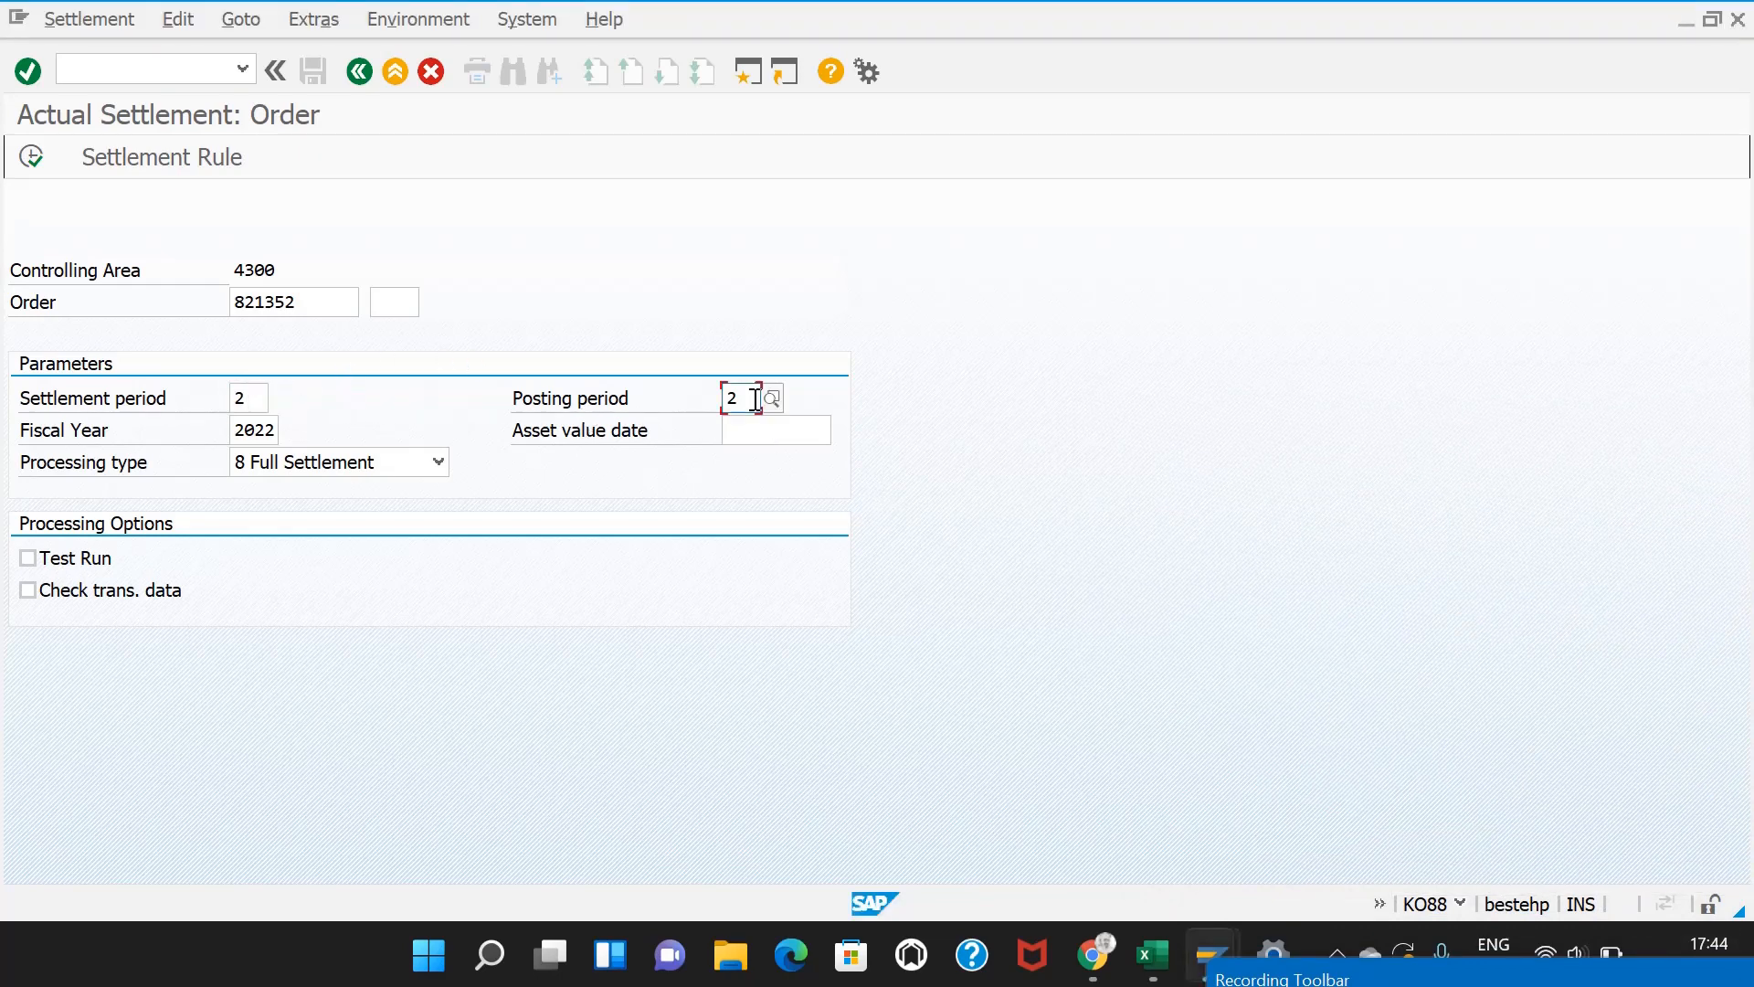
Step: Execute the full settlement for period 2 as a test run and return to the settlement parameters
click(28, 558)
click(31, 157)
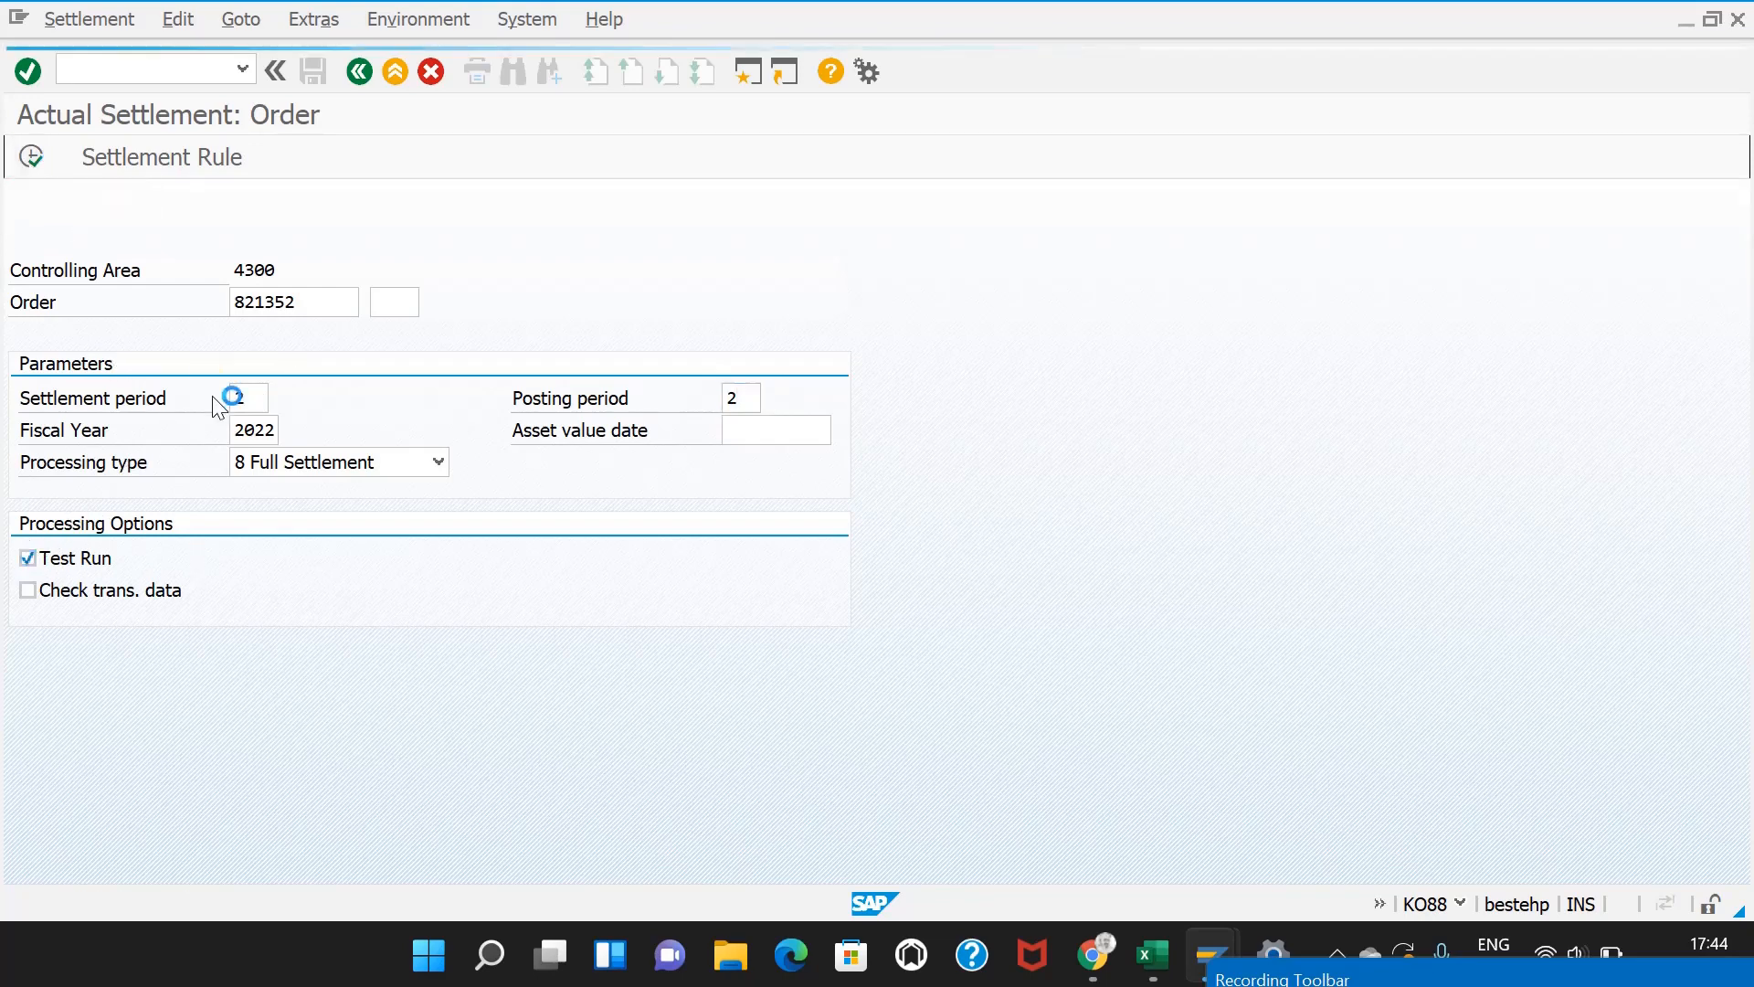
click(366, 70)
Step: Execute the actual full settlement without Test Run and open the detail list of settled values
click(28, 559)
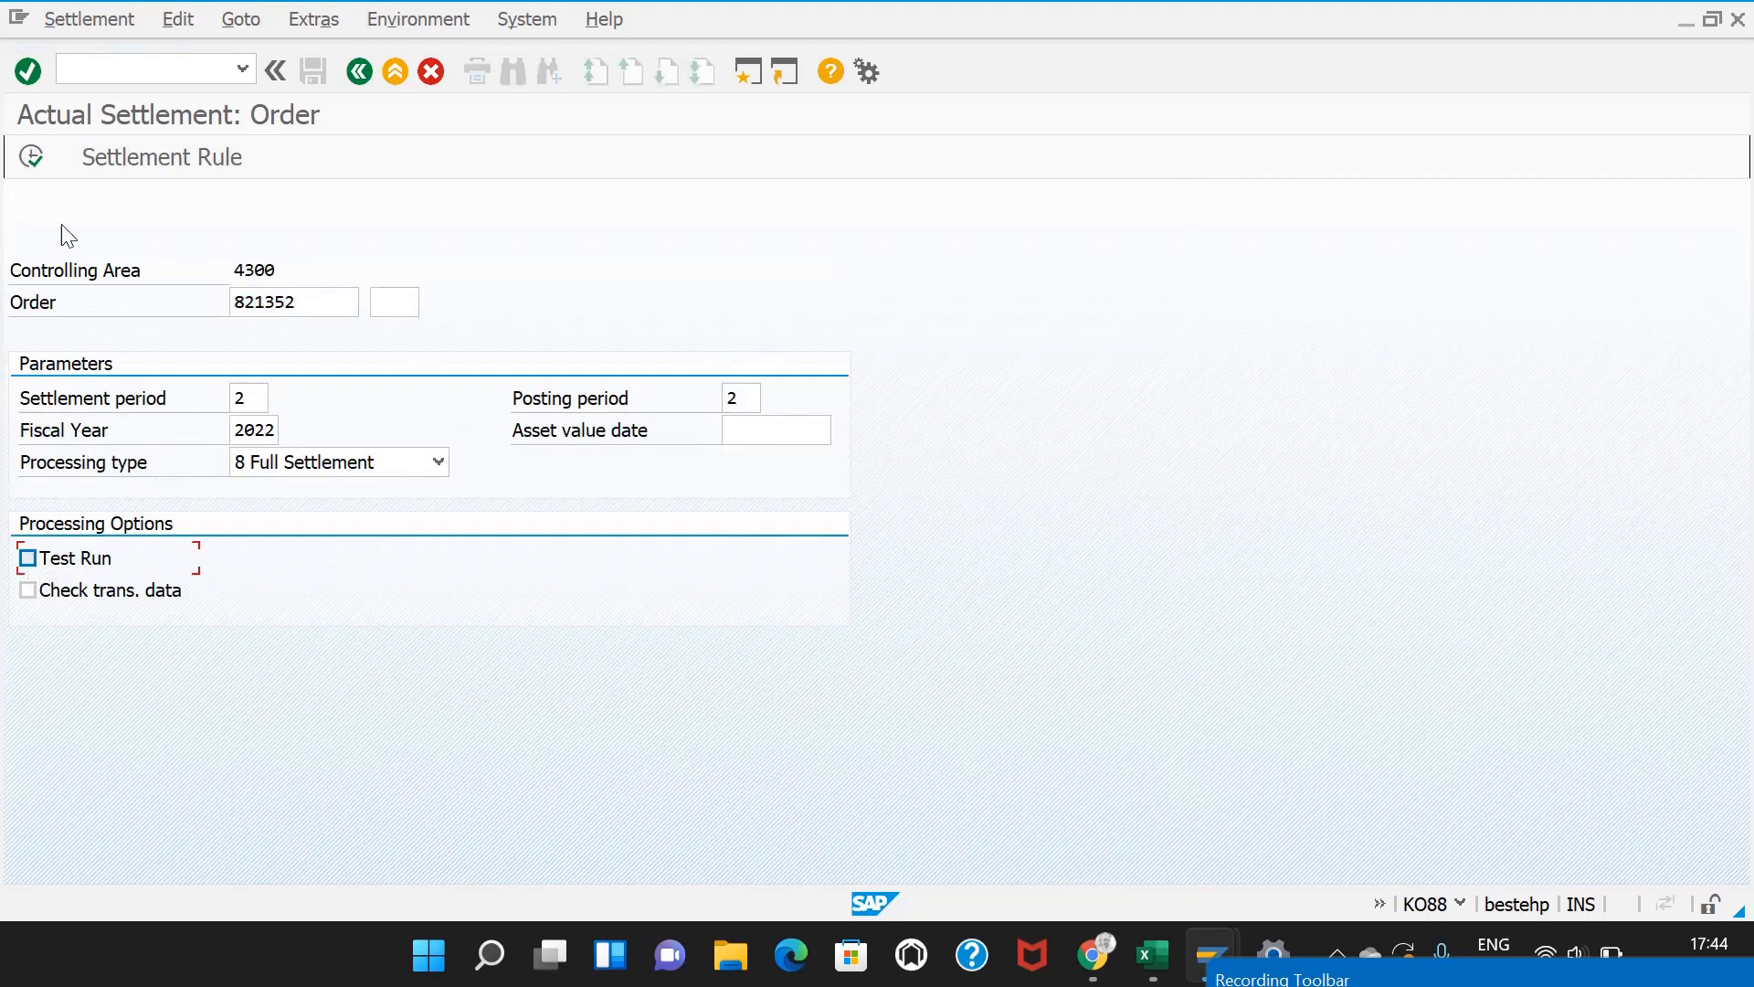
click(41, 161)
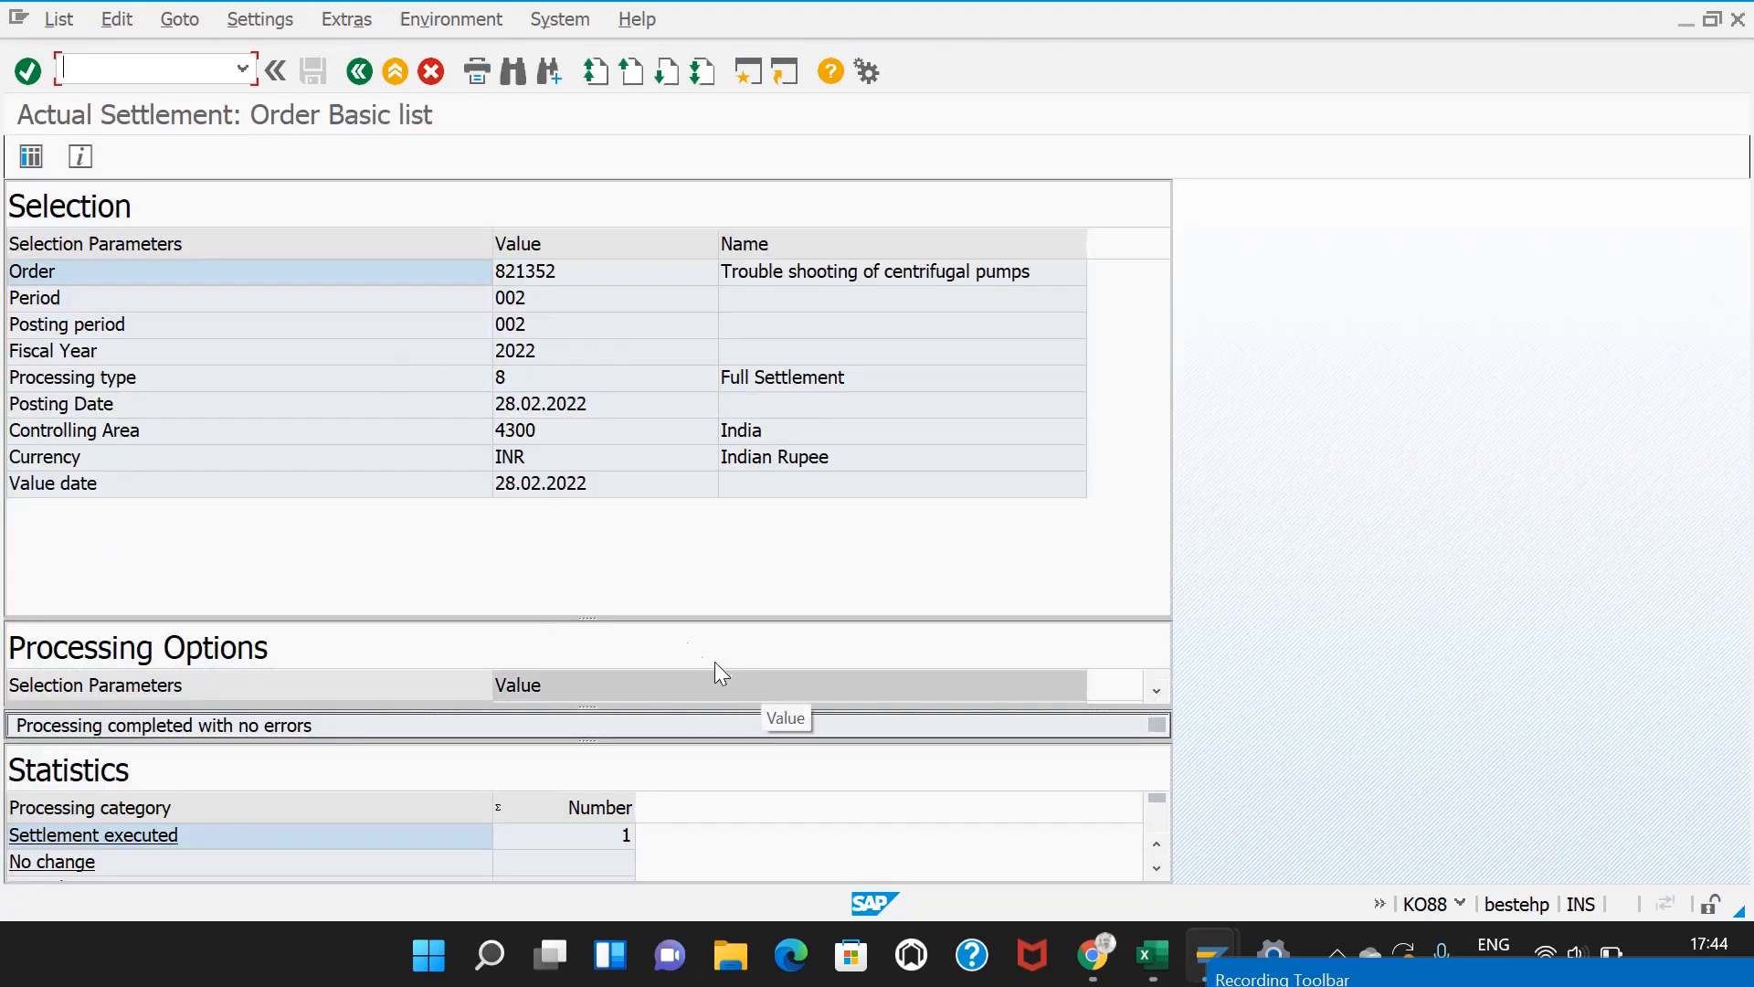
click(31, 157)
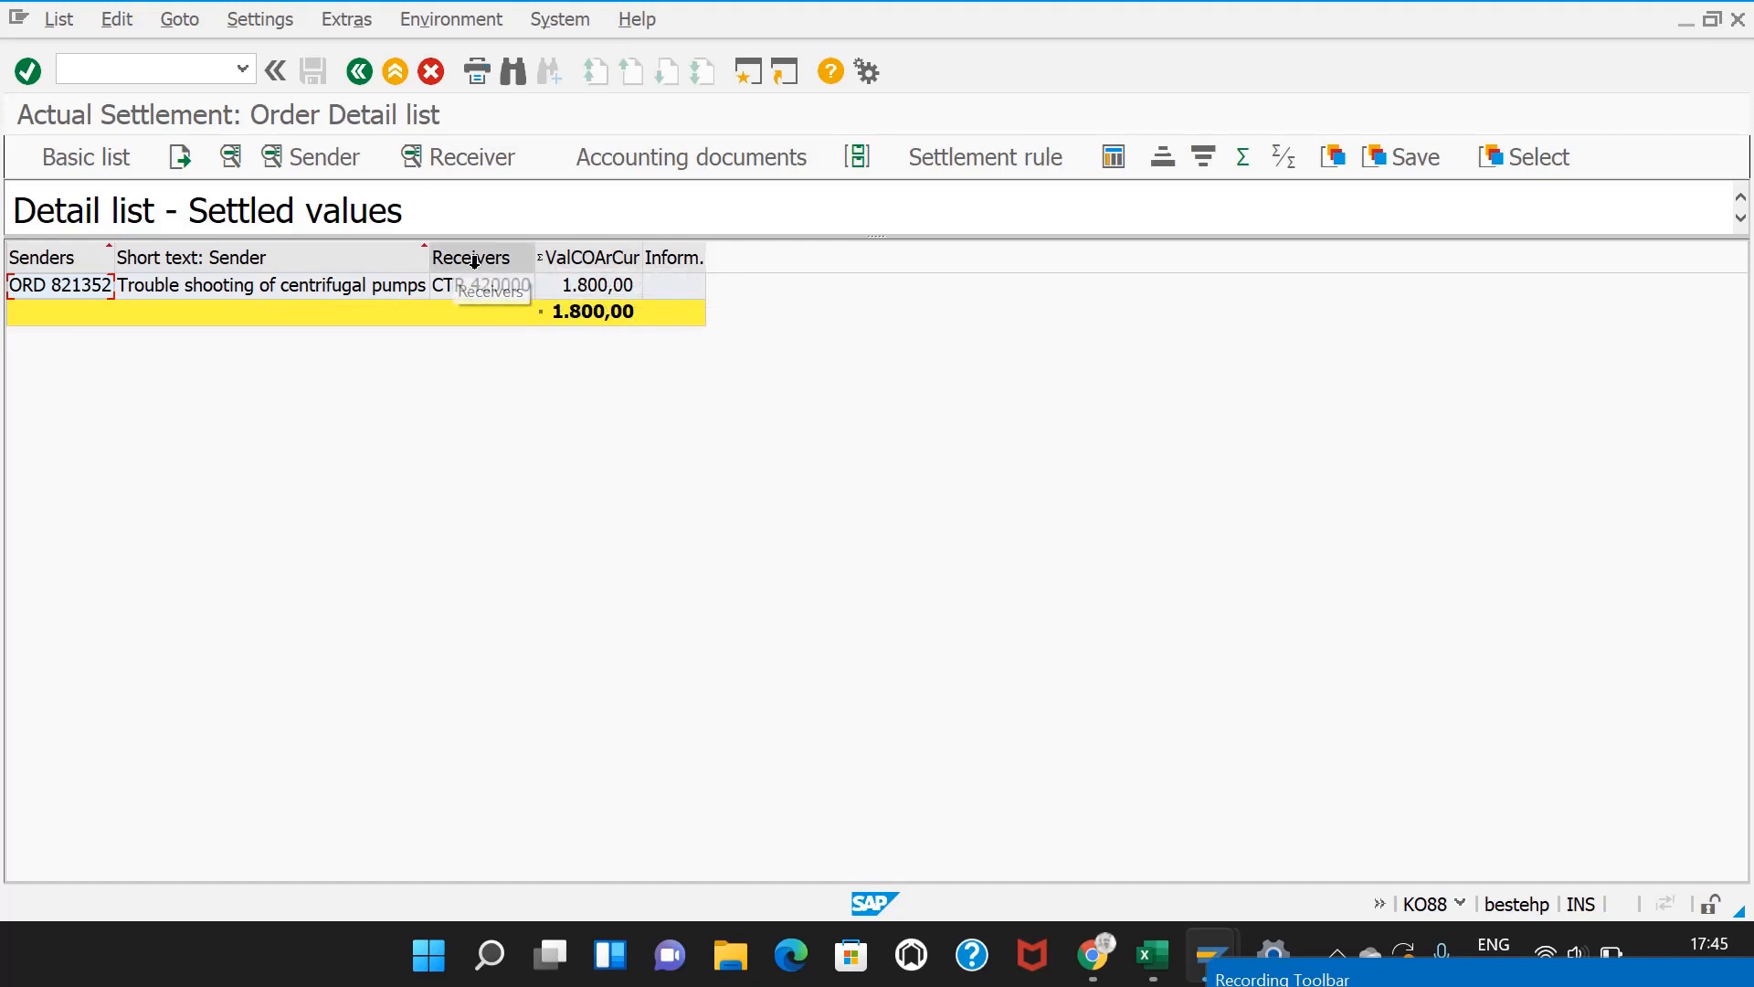
Step: Return to transaction IW32 and open the settled maintenance order's header to check its system status
click(175, 65)
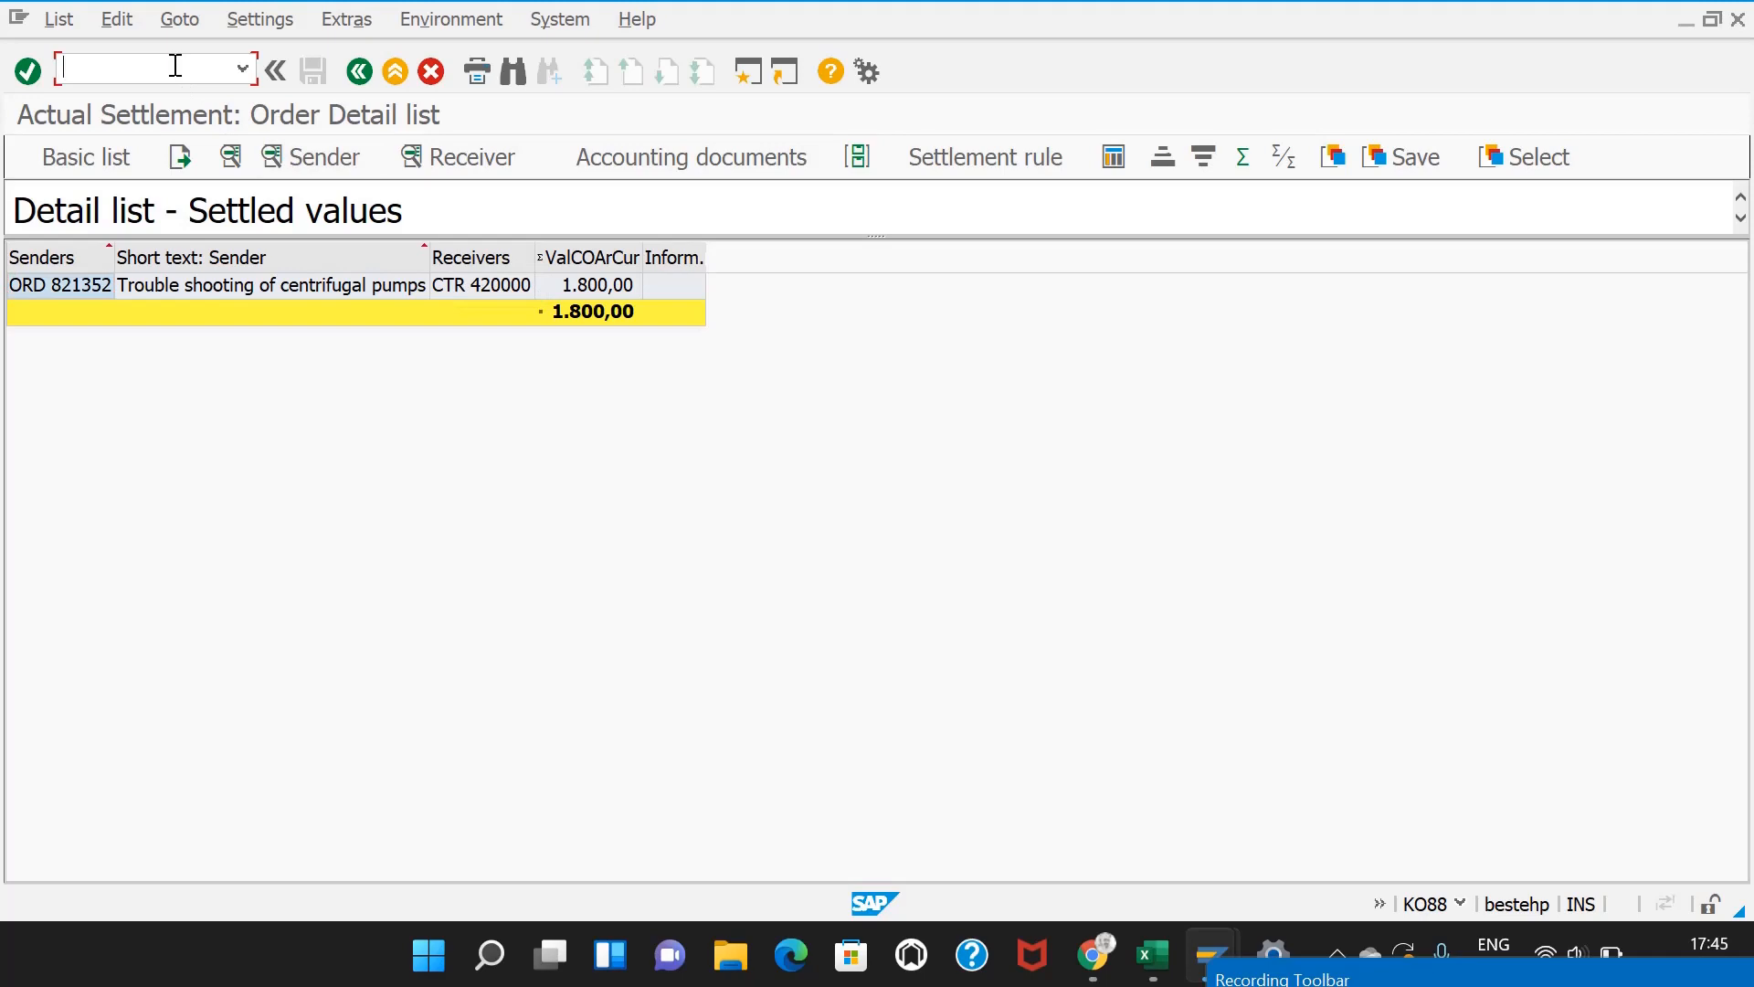
key(Return)
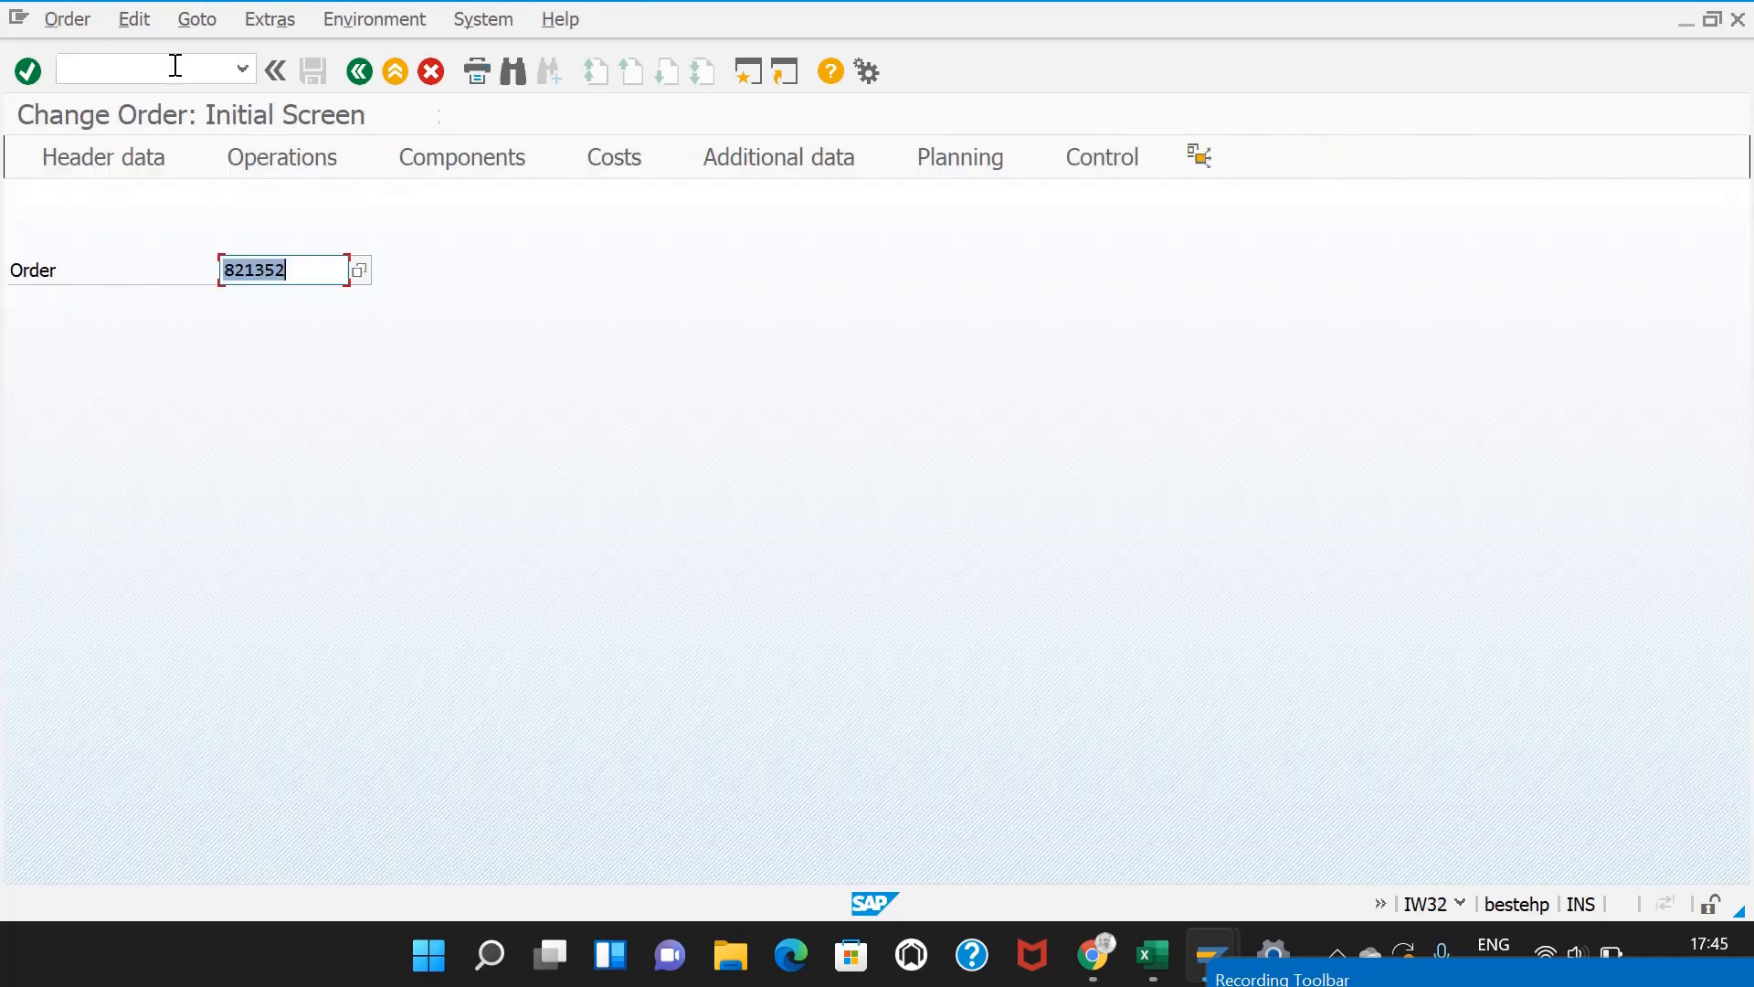
key(Return)
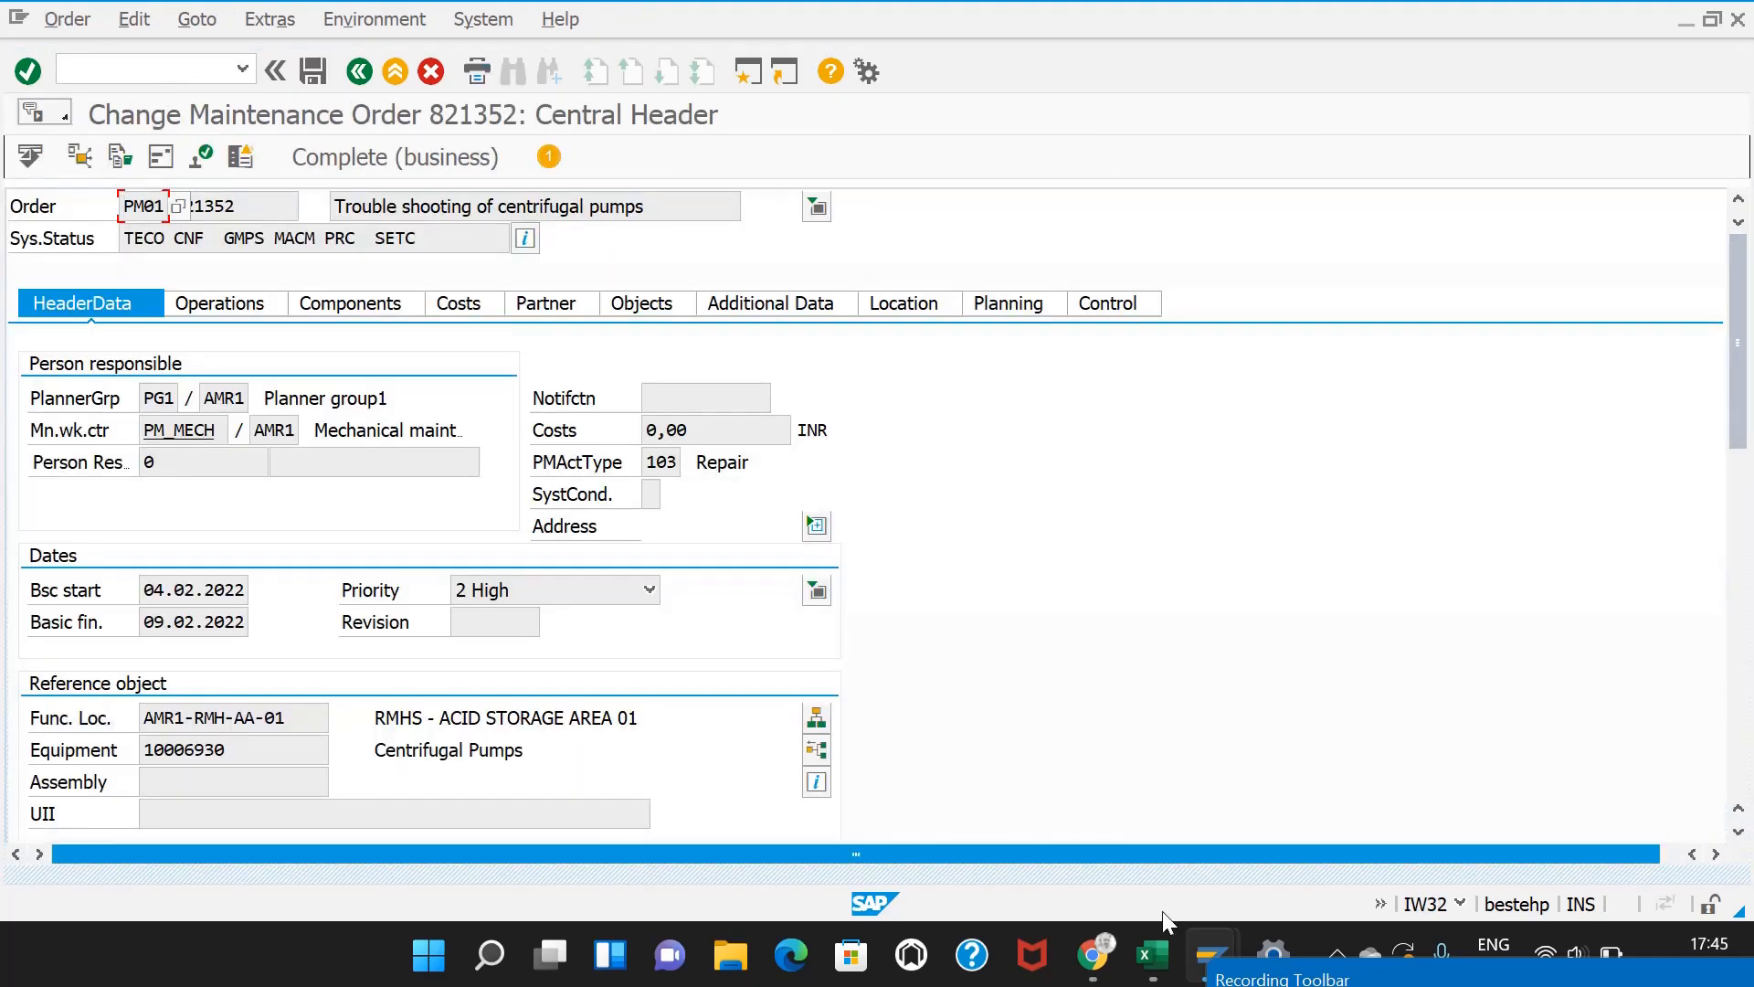
Step: Switch to the Excel workbook and review the notes on returning useful gear box spares and reusing the spur gear
mouse_move(1153, 954)
click(1123, 888)
scroll(802, 648, down, 3)
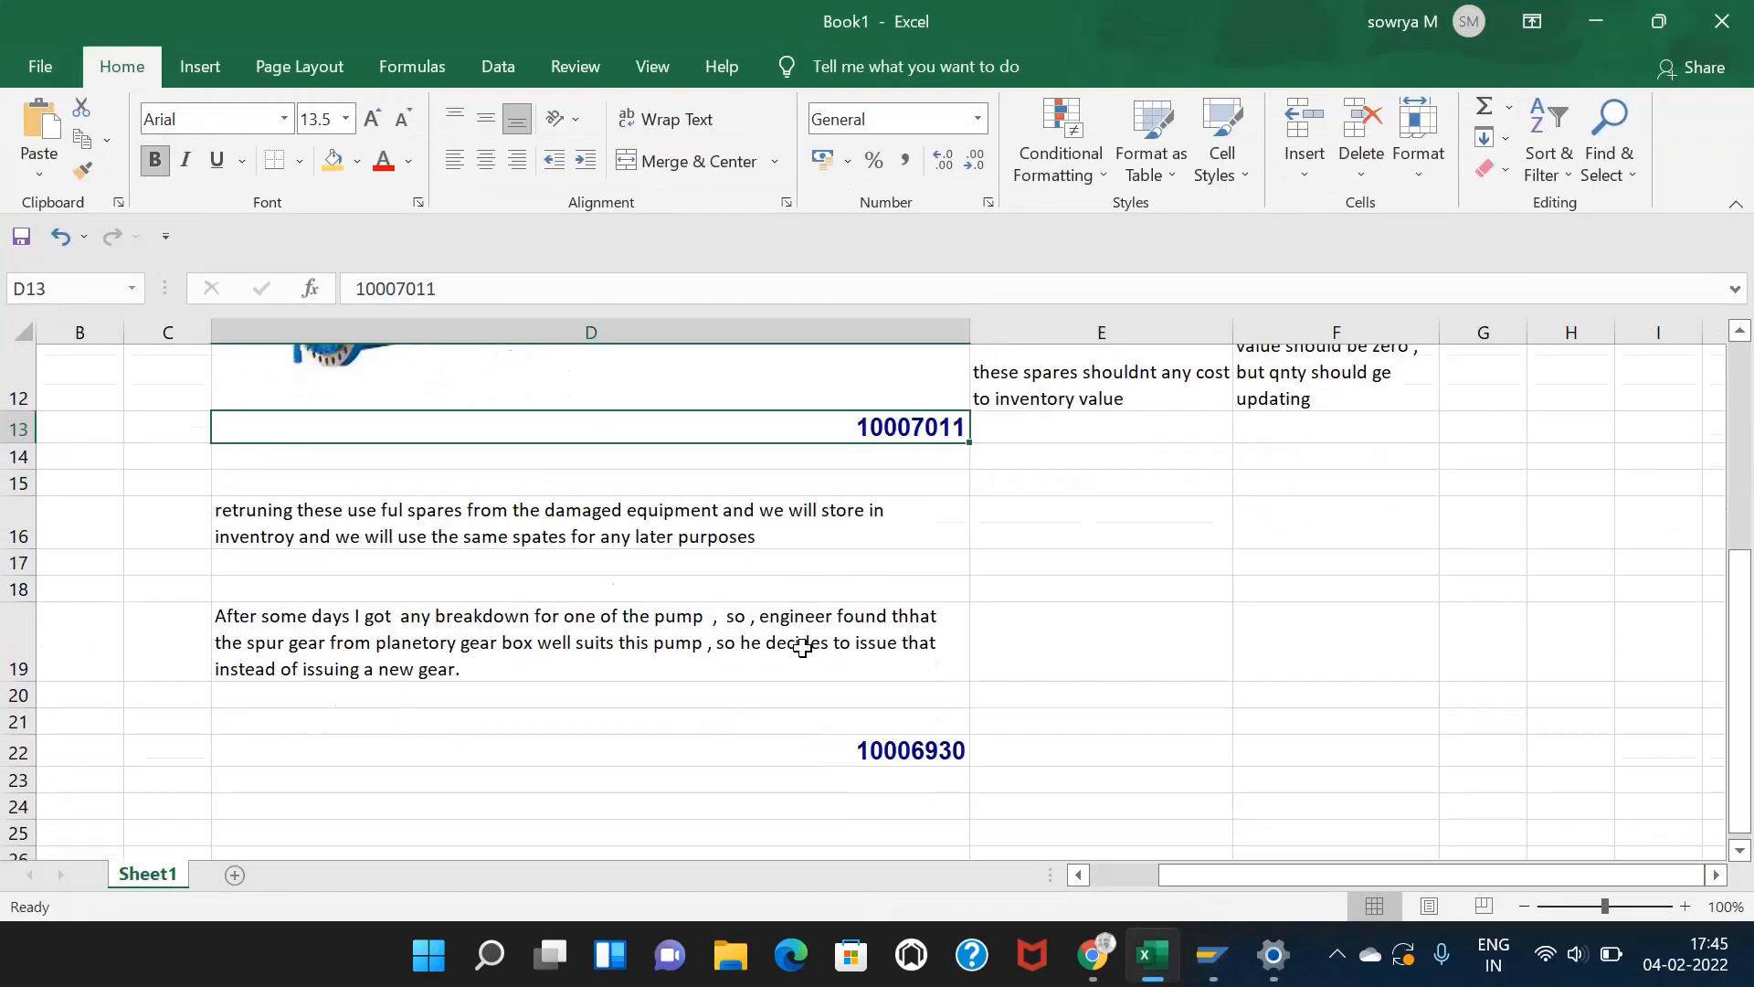
scroll(869, 627, up, 3)
scroll(754, 575, up, 1)
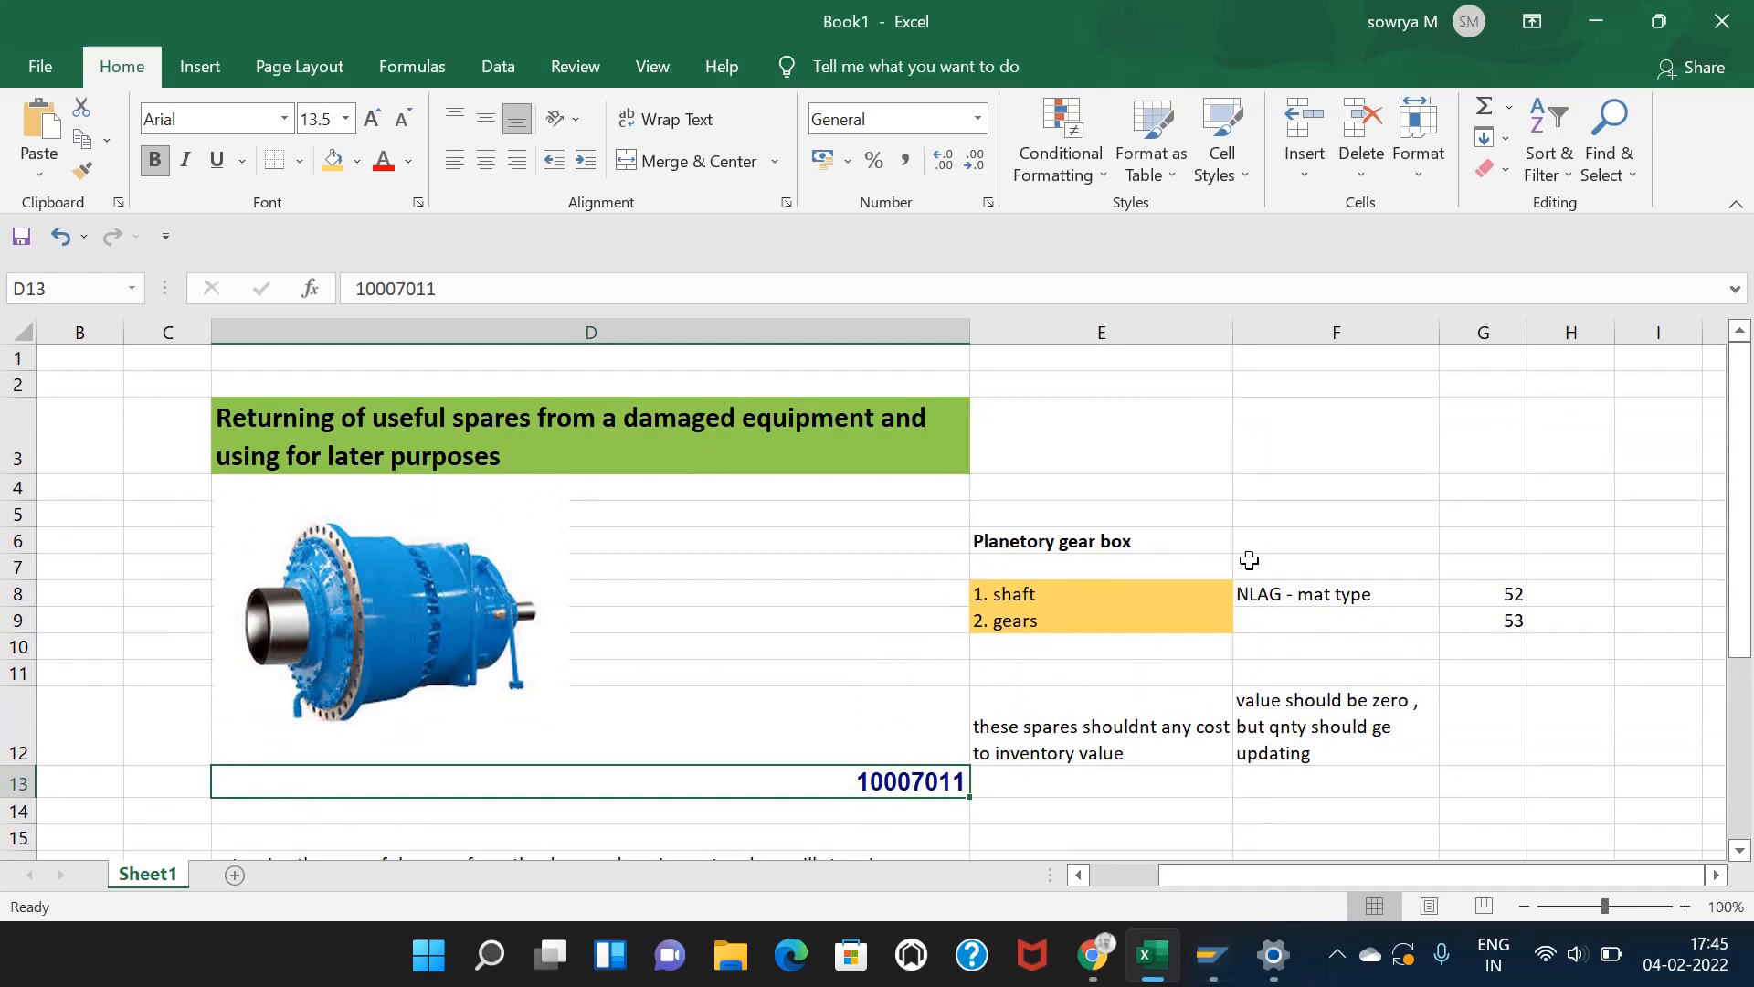
click(1239, 516)
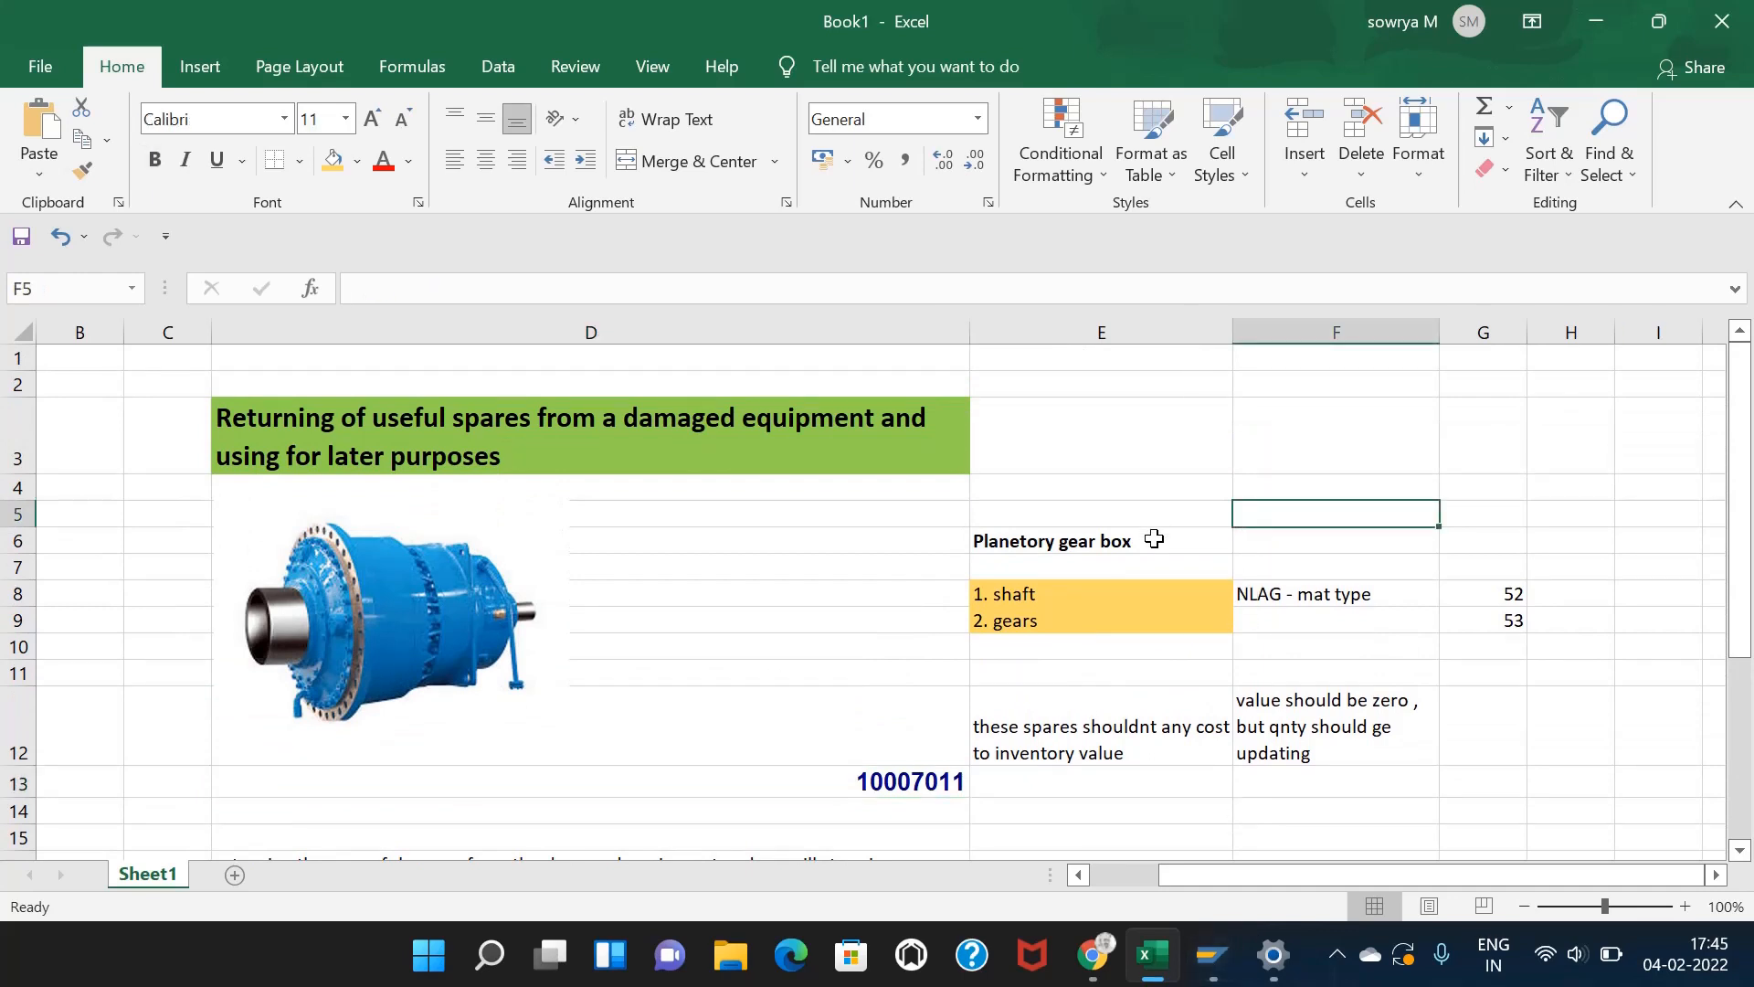
click(1152, 468)
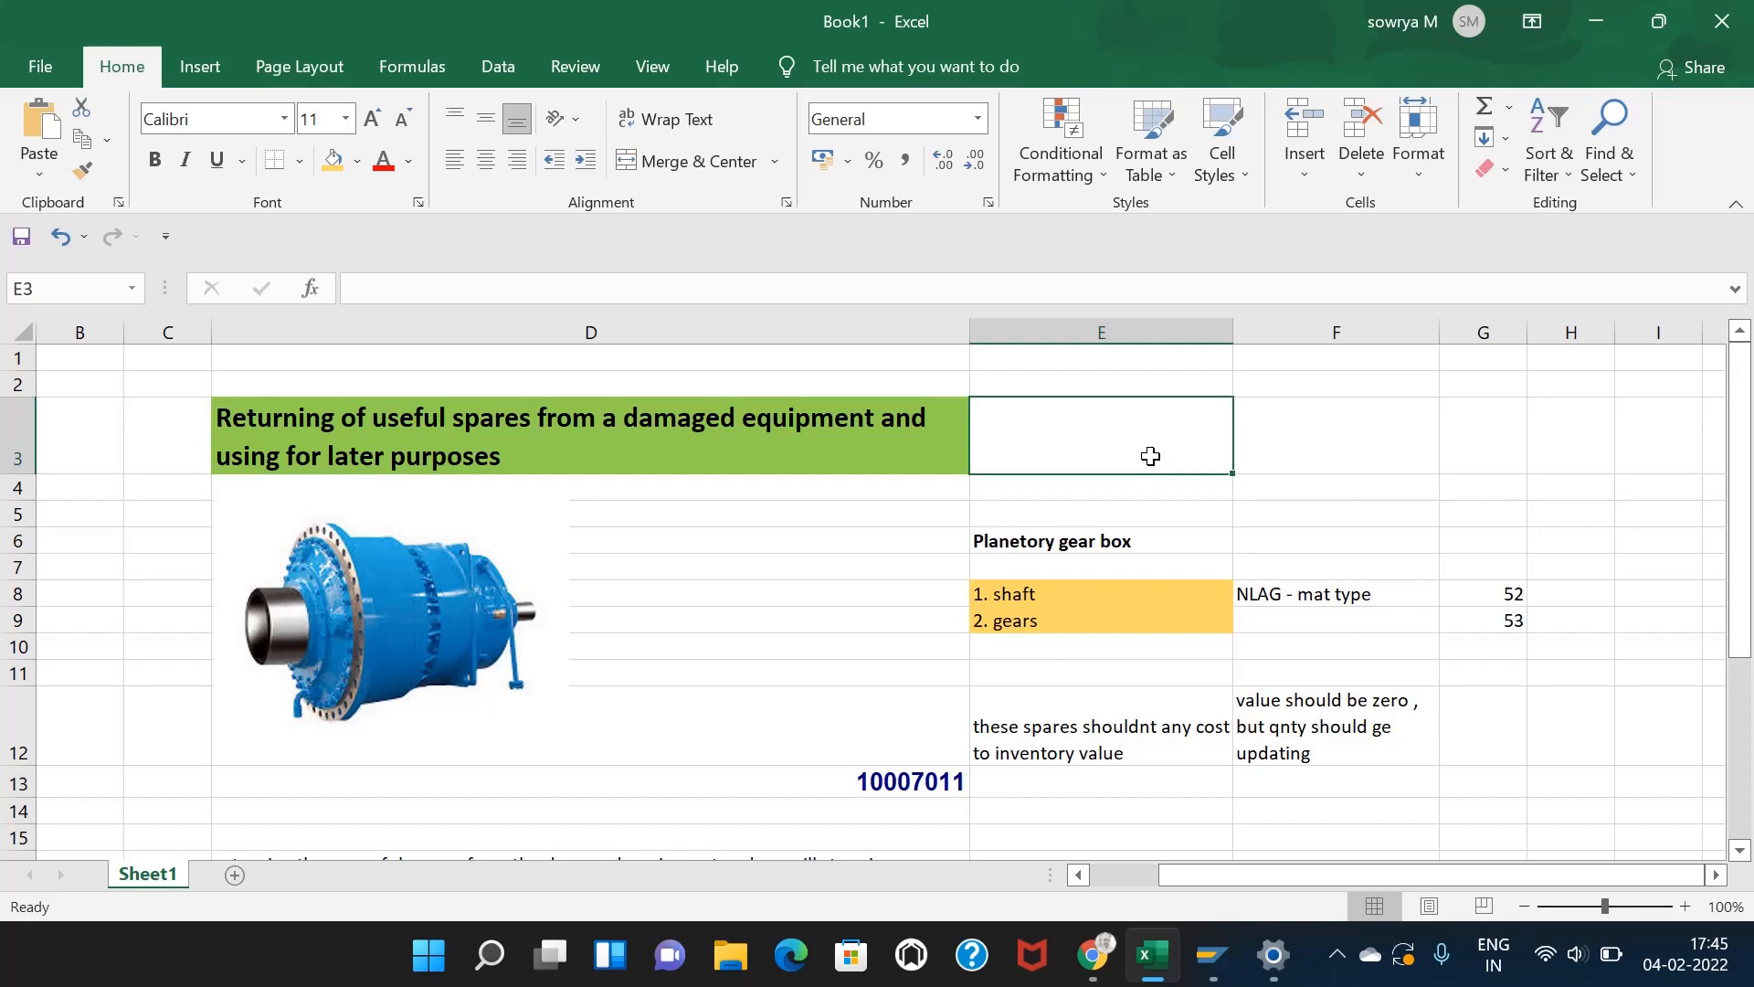
click(1163, 517)
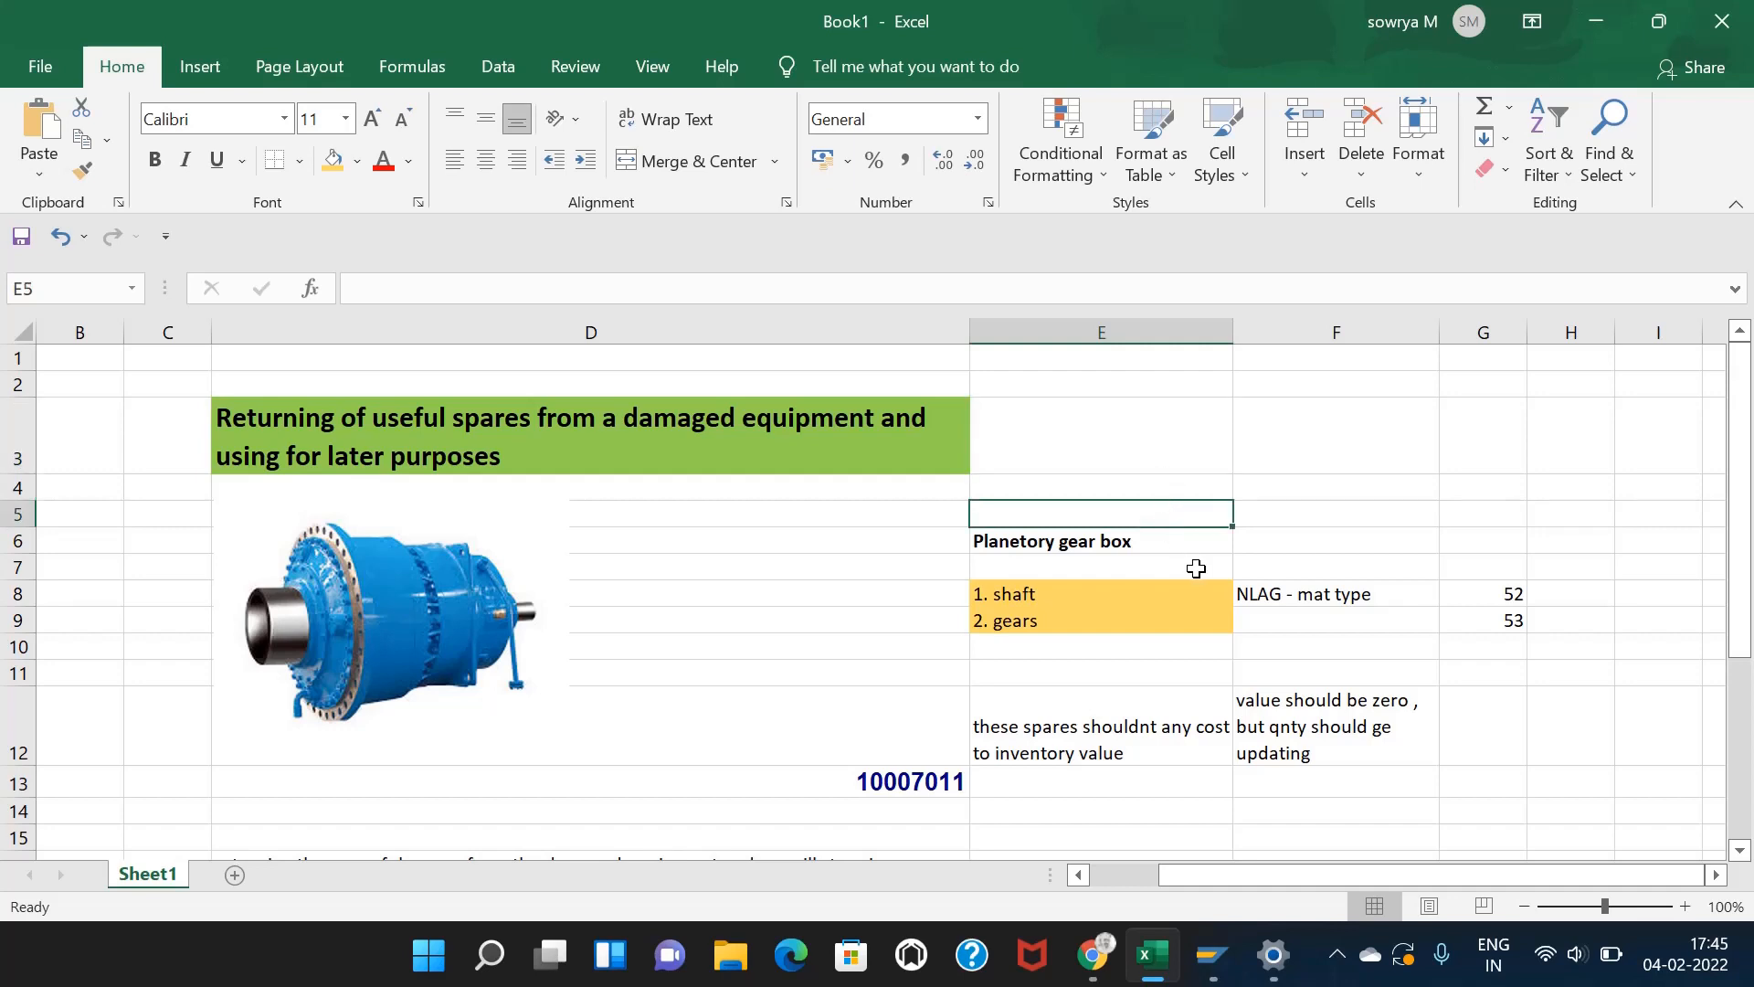
click(1076, 673)
scroll(1070, 680, down, 1)
scroll(1070, 683, down, 1)
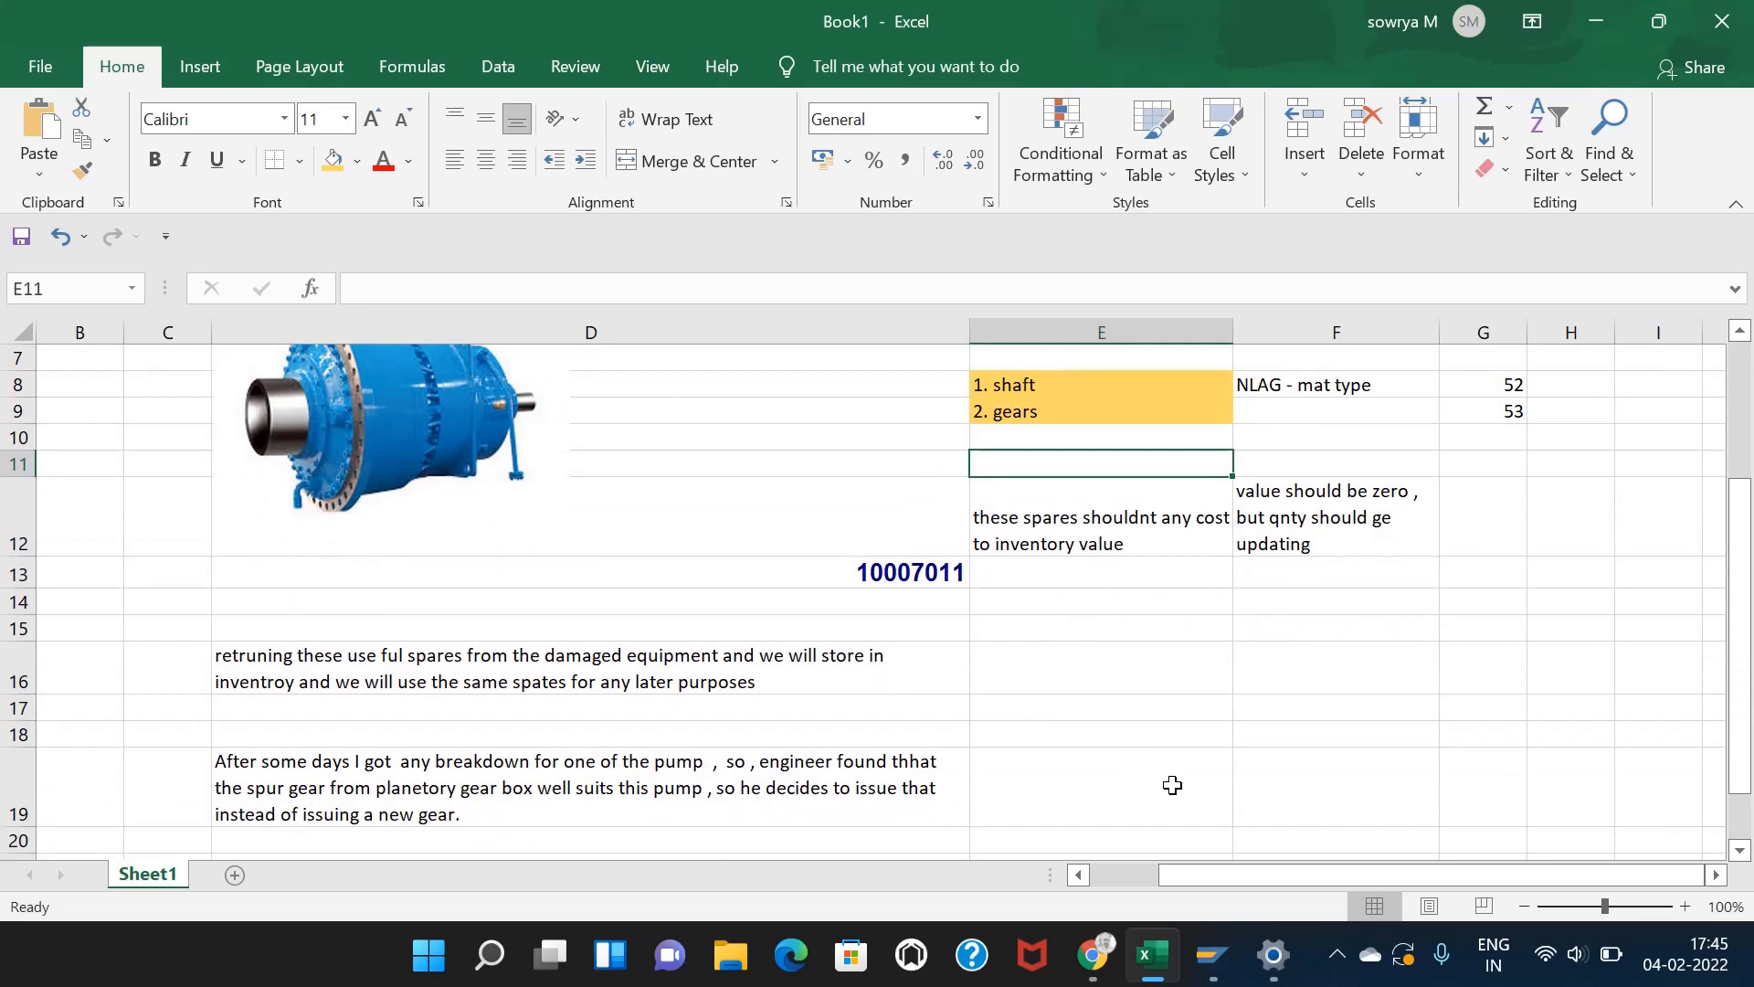
click(1069, 699)
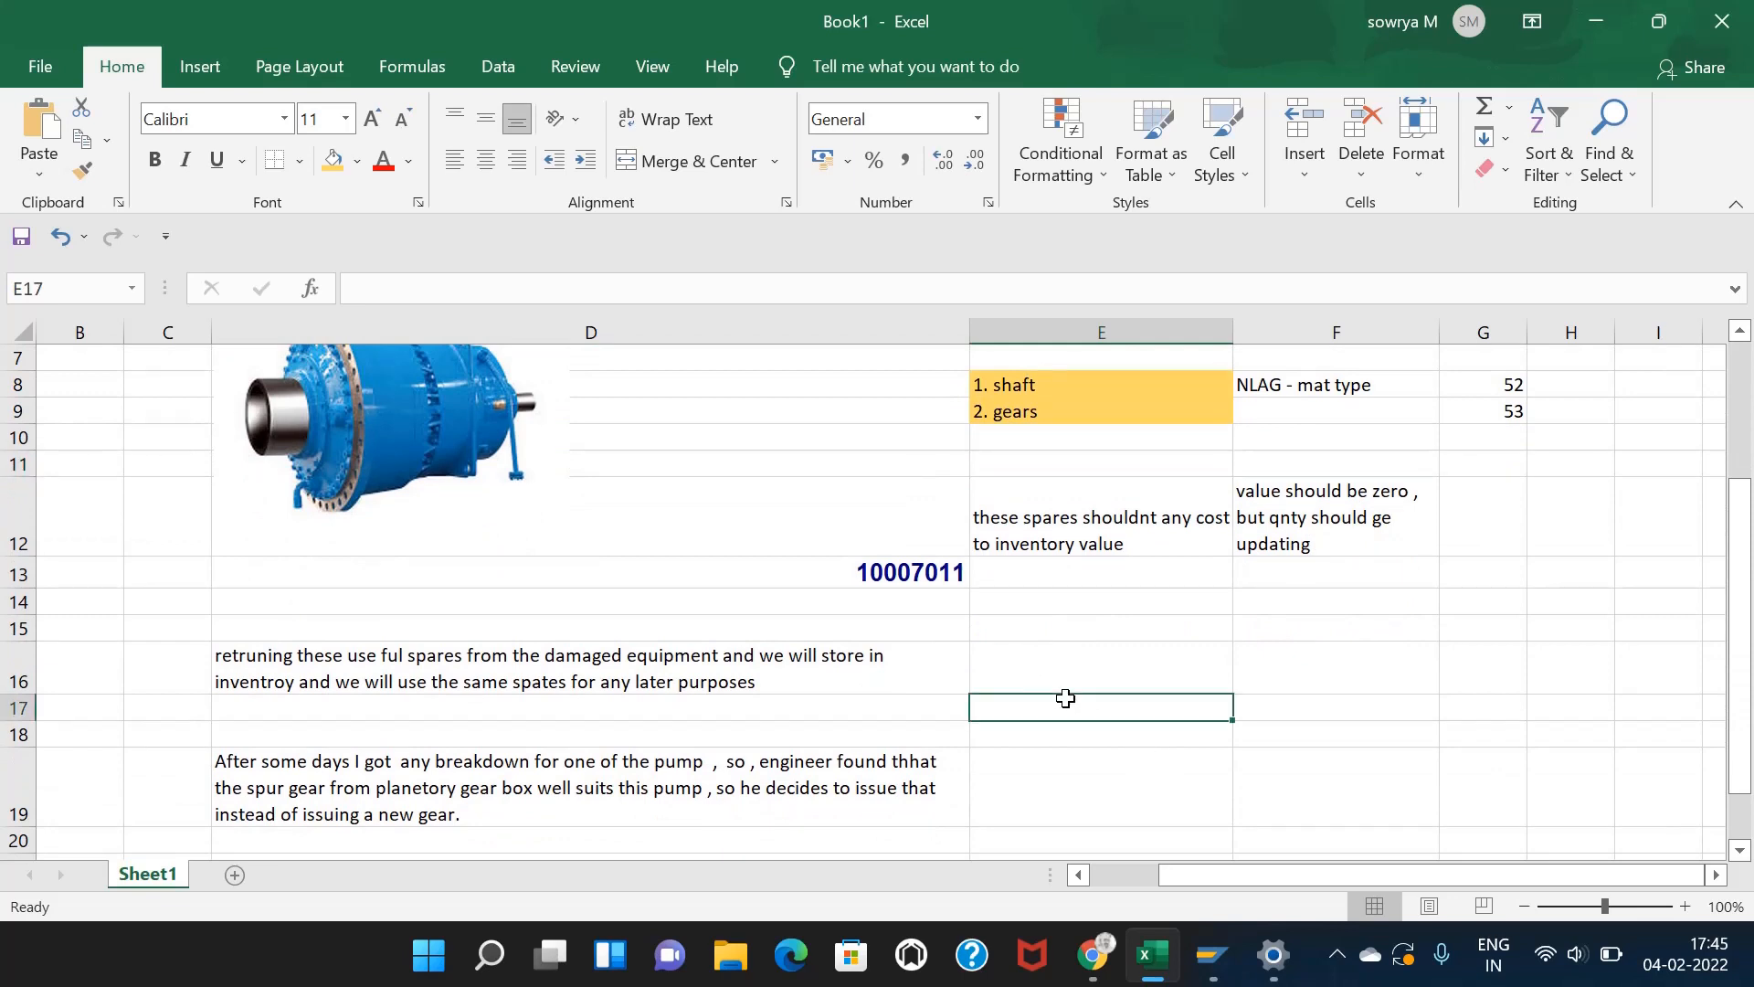
click(924, 660)
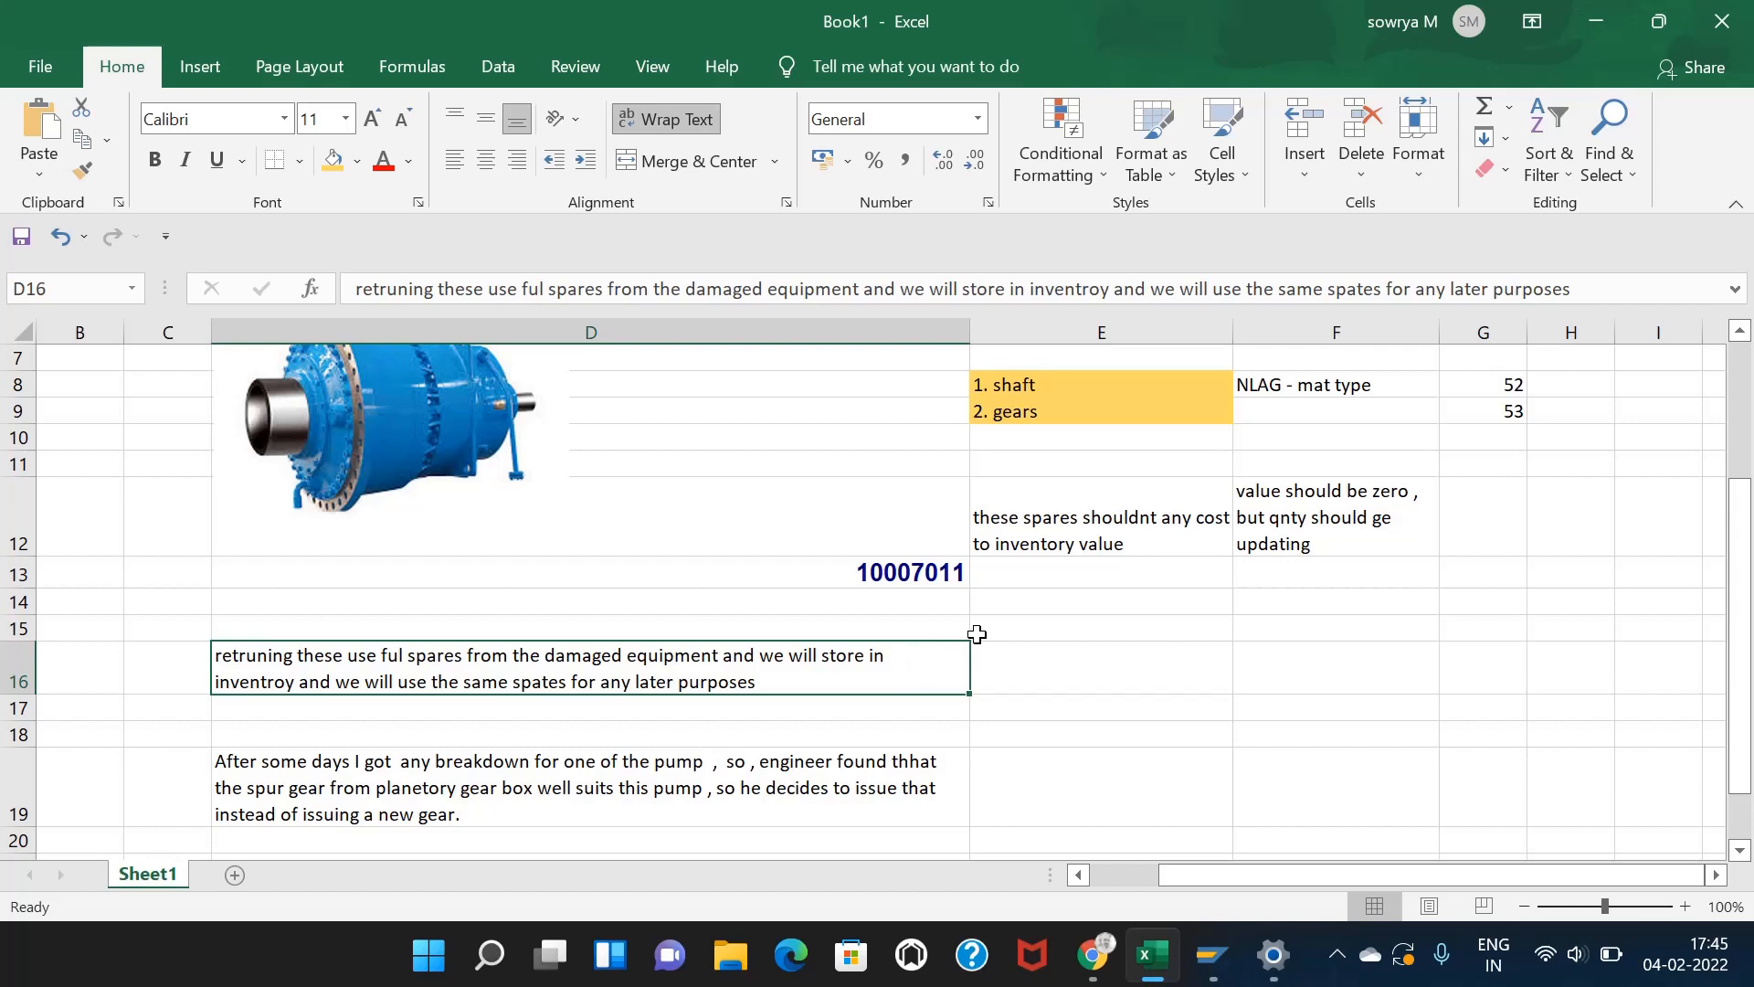
scroll(976, 634, up, 2)
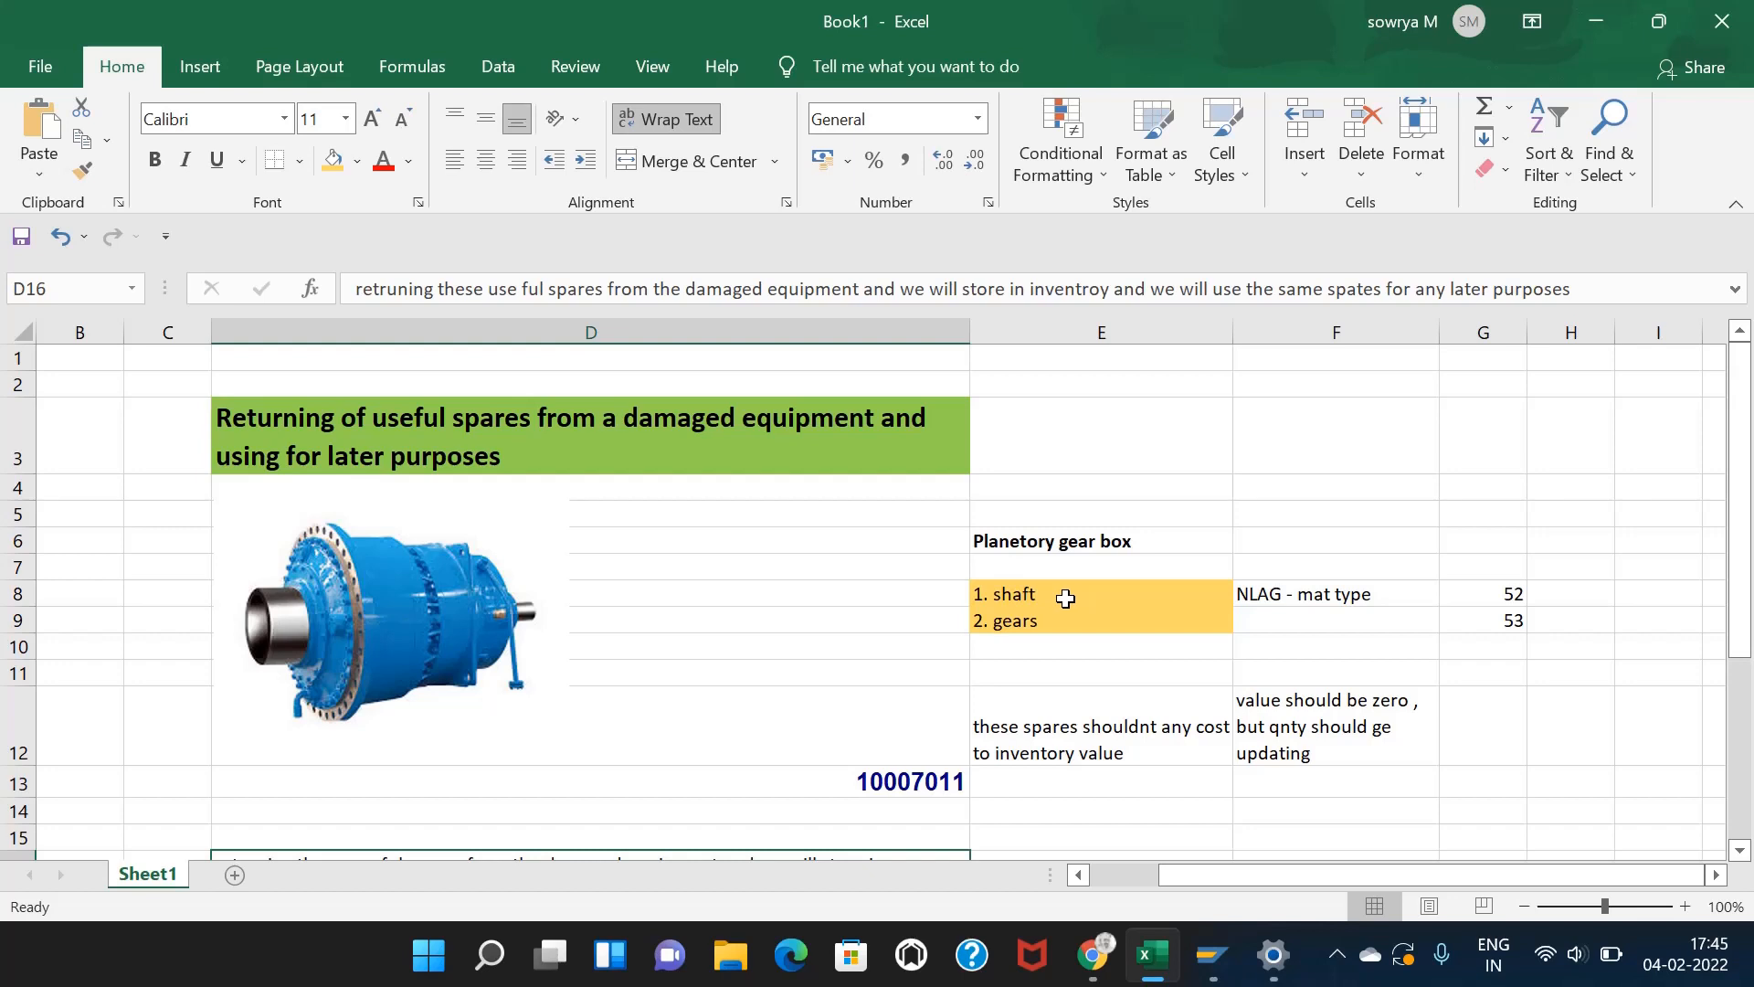
click(1066, 597)
click(1337, 954)
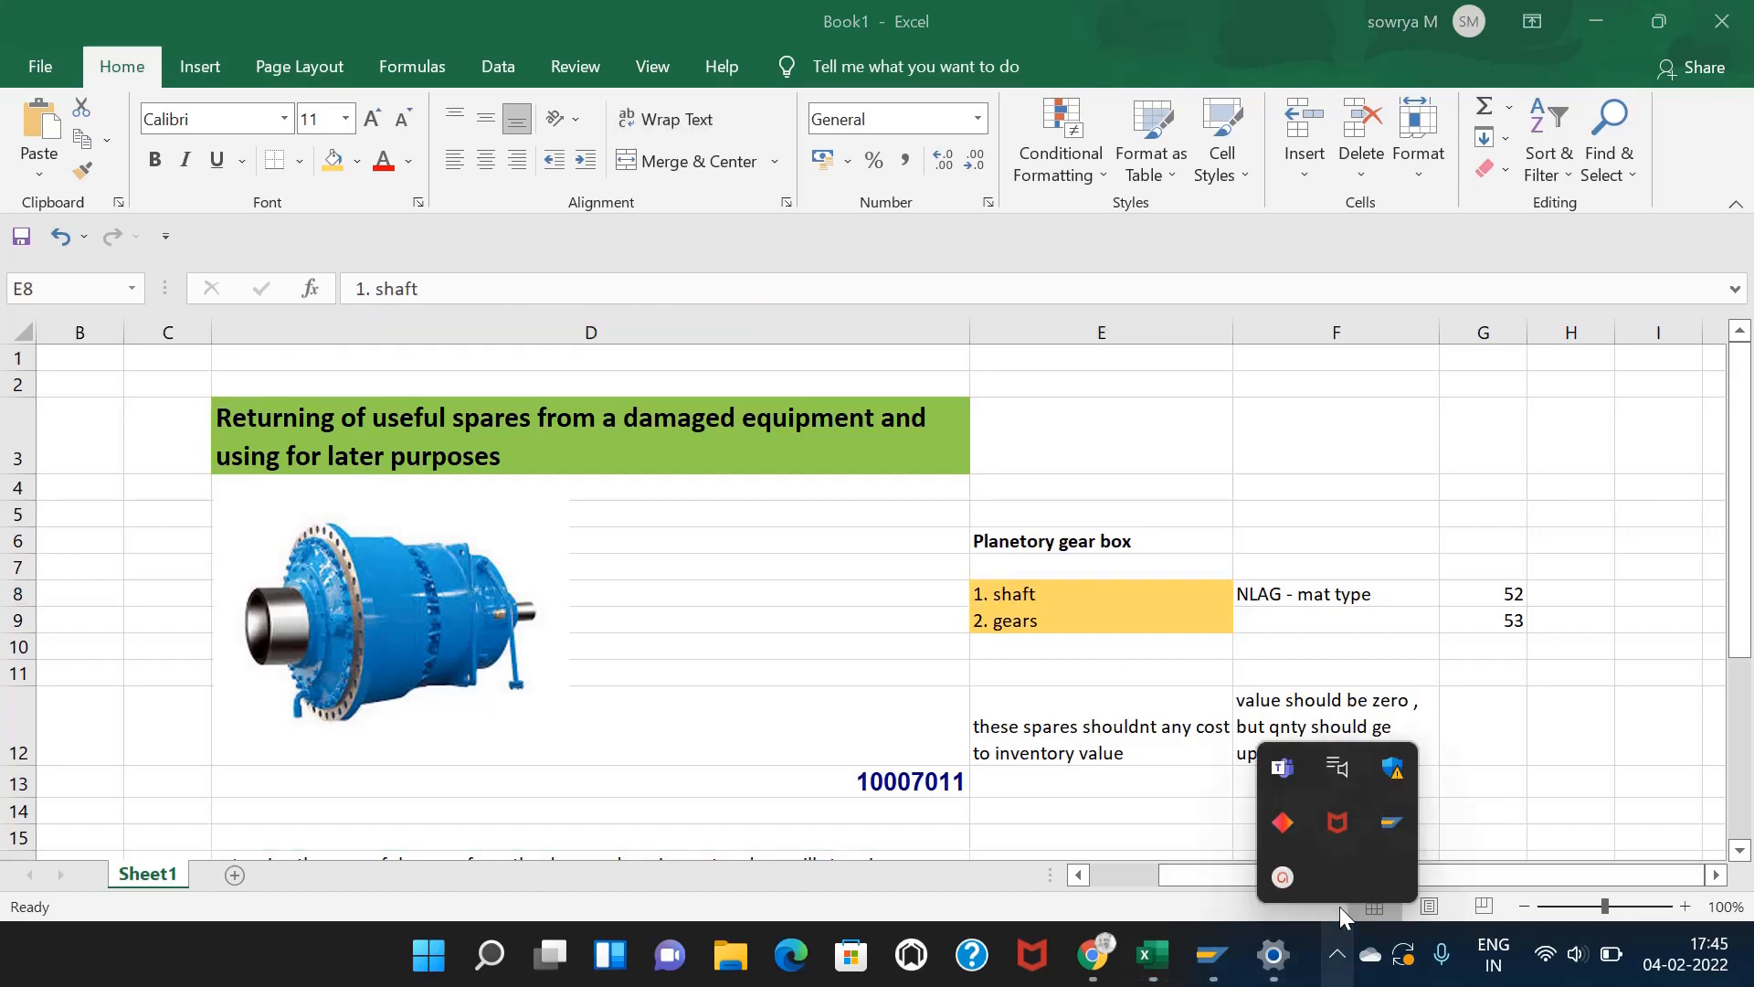
click(1282, 879)
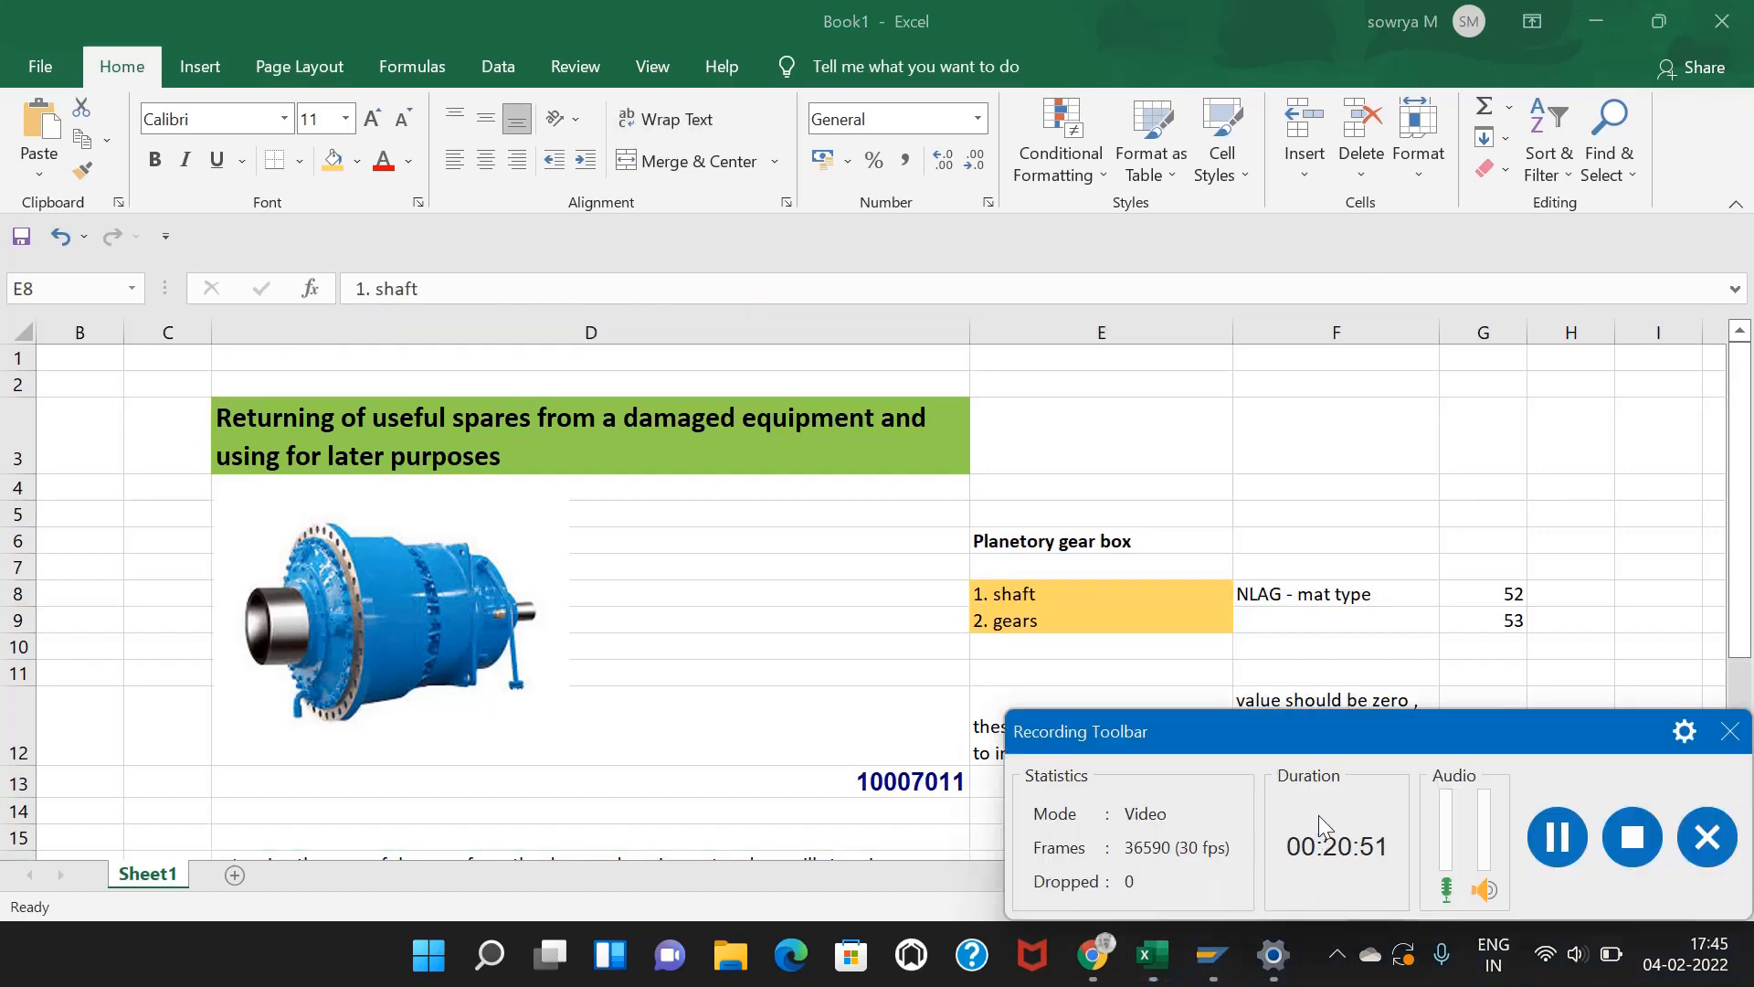